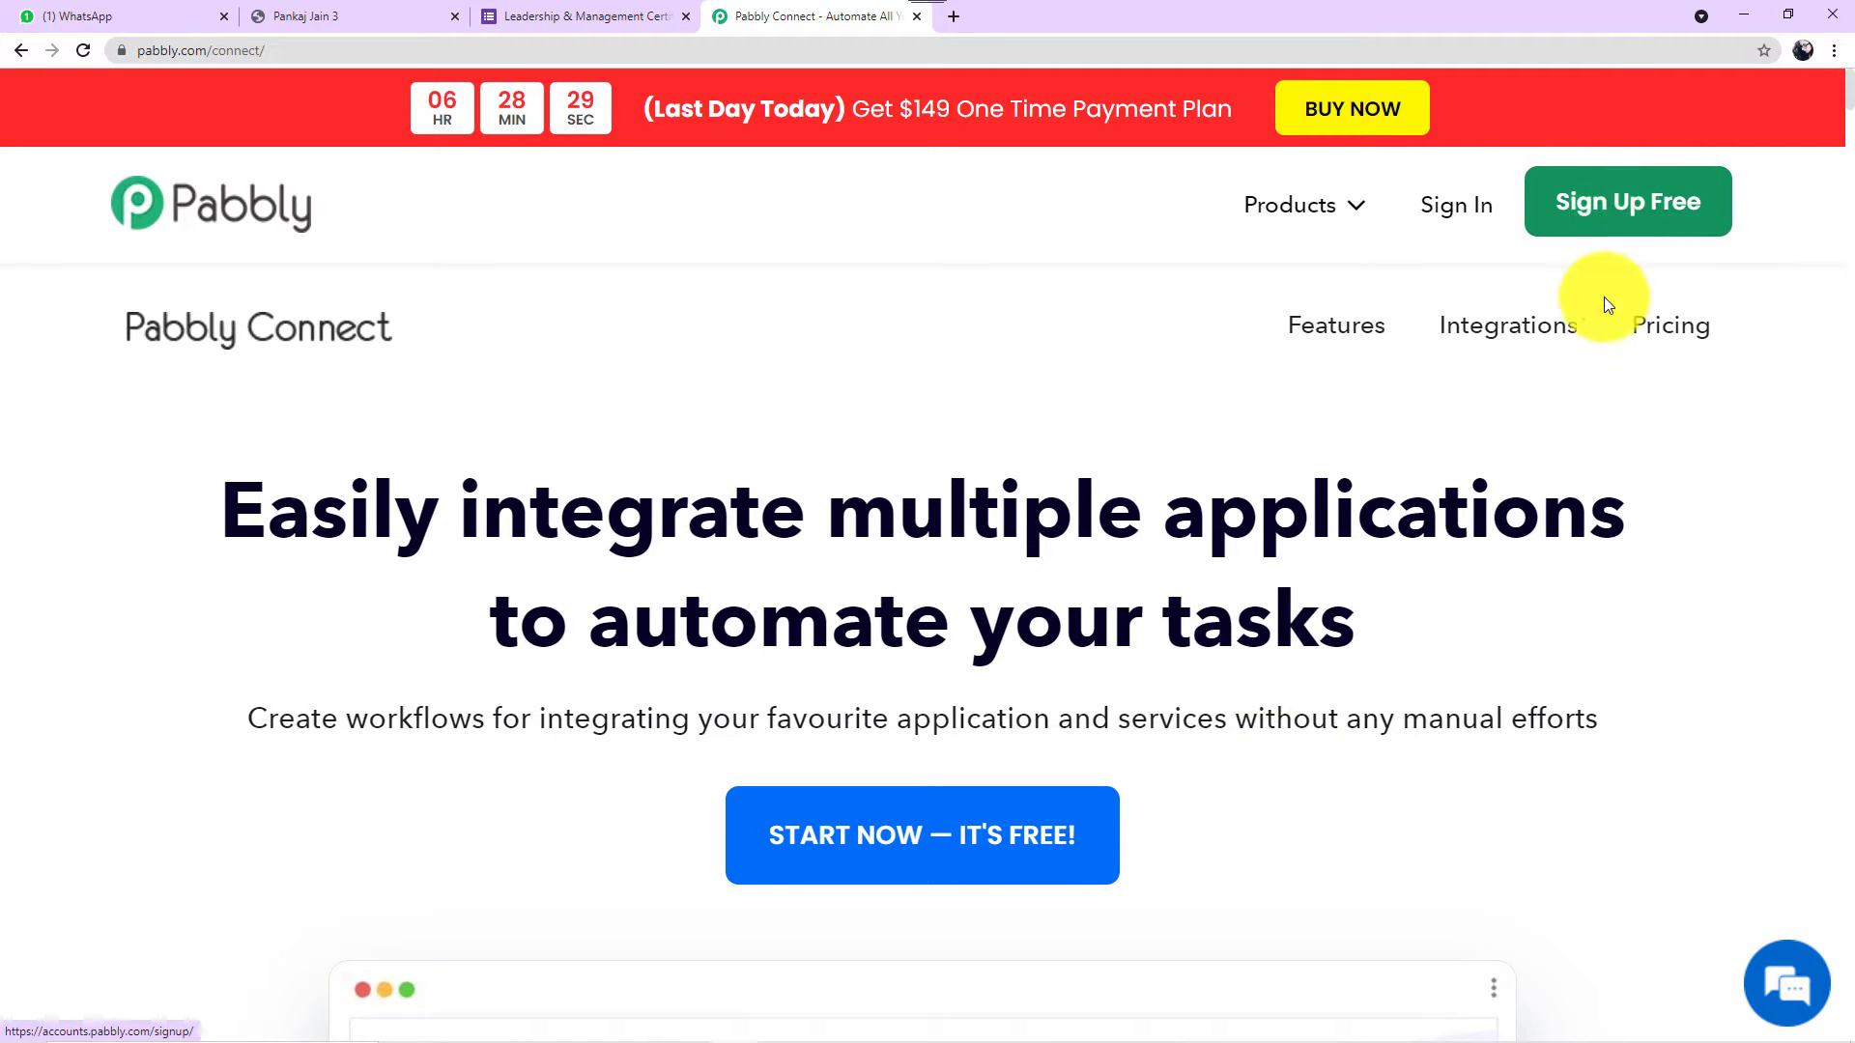
# Sign in to the Pabbly account and open the Connect application from the list of all apps.
pyautogui.click(1459, 216)
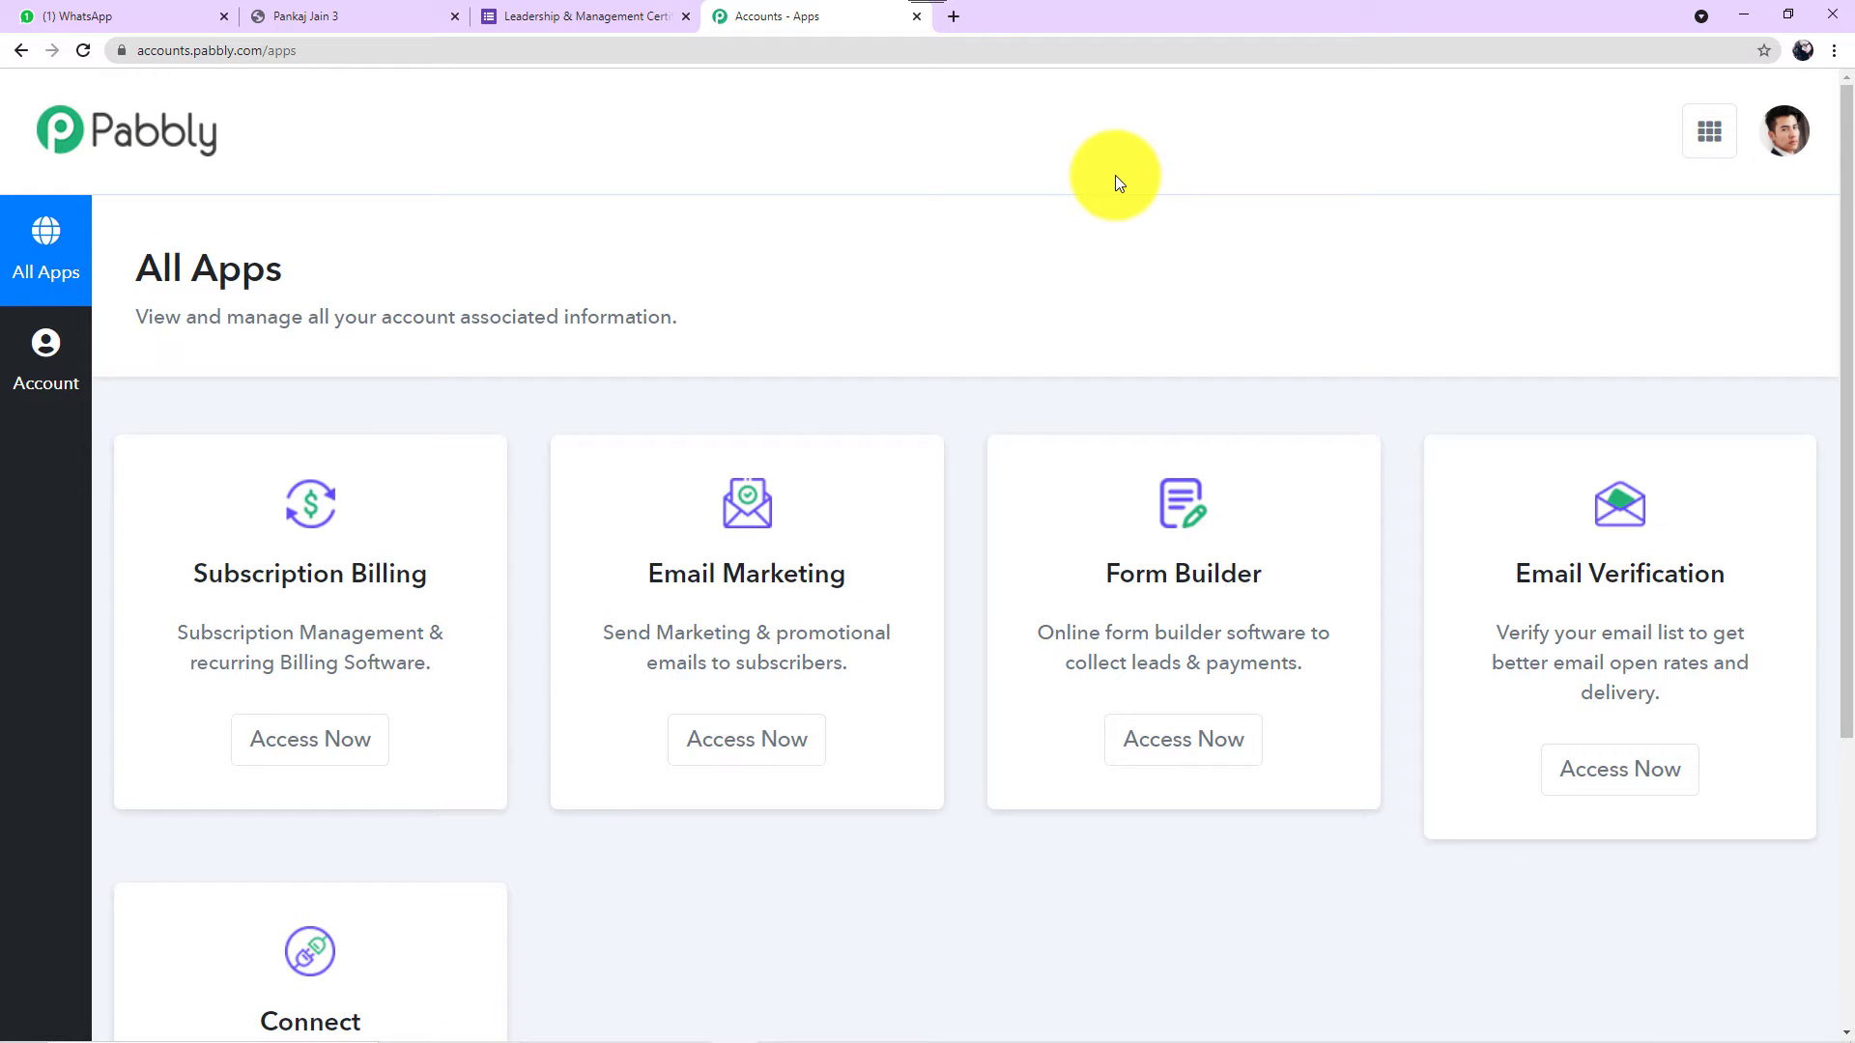
pyautogui.scroll(-1, 1118, 183)
pyautogui.scroll(-3, 1113, 178)
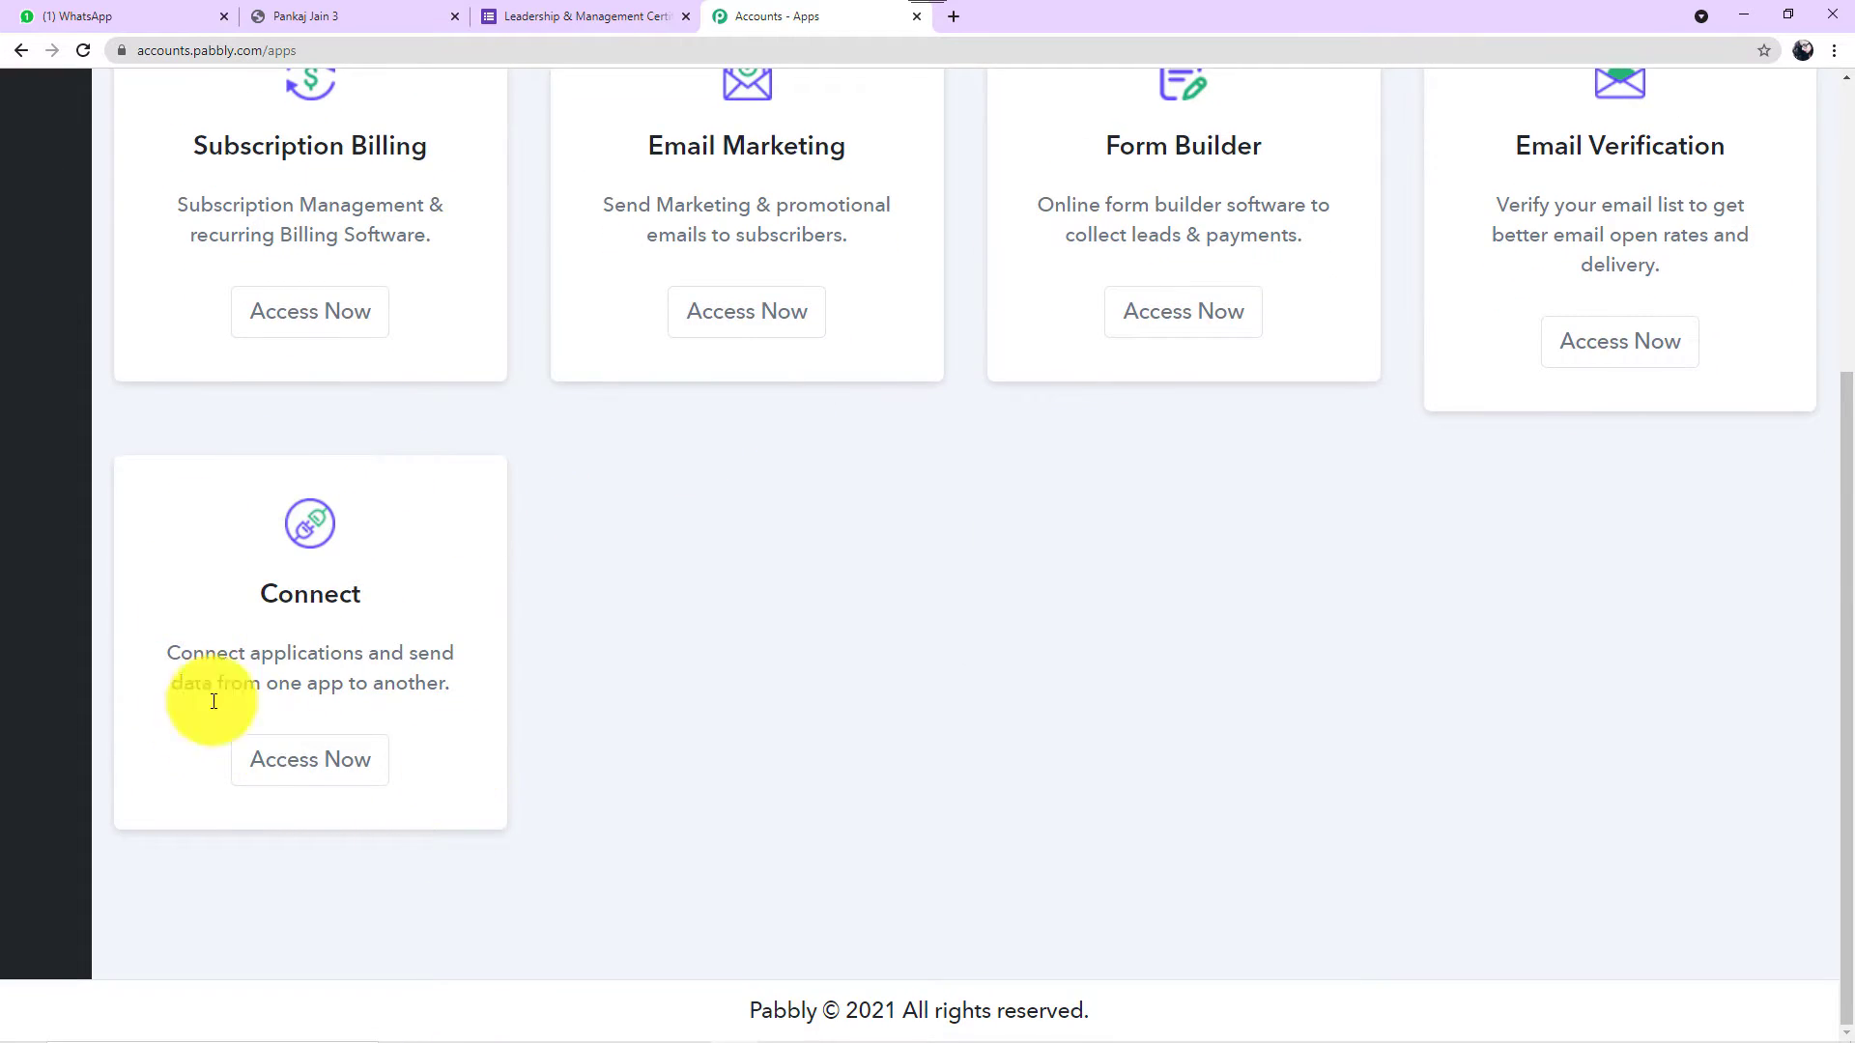
pyautogui.click(339, 773)
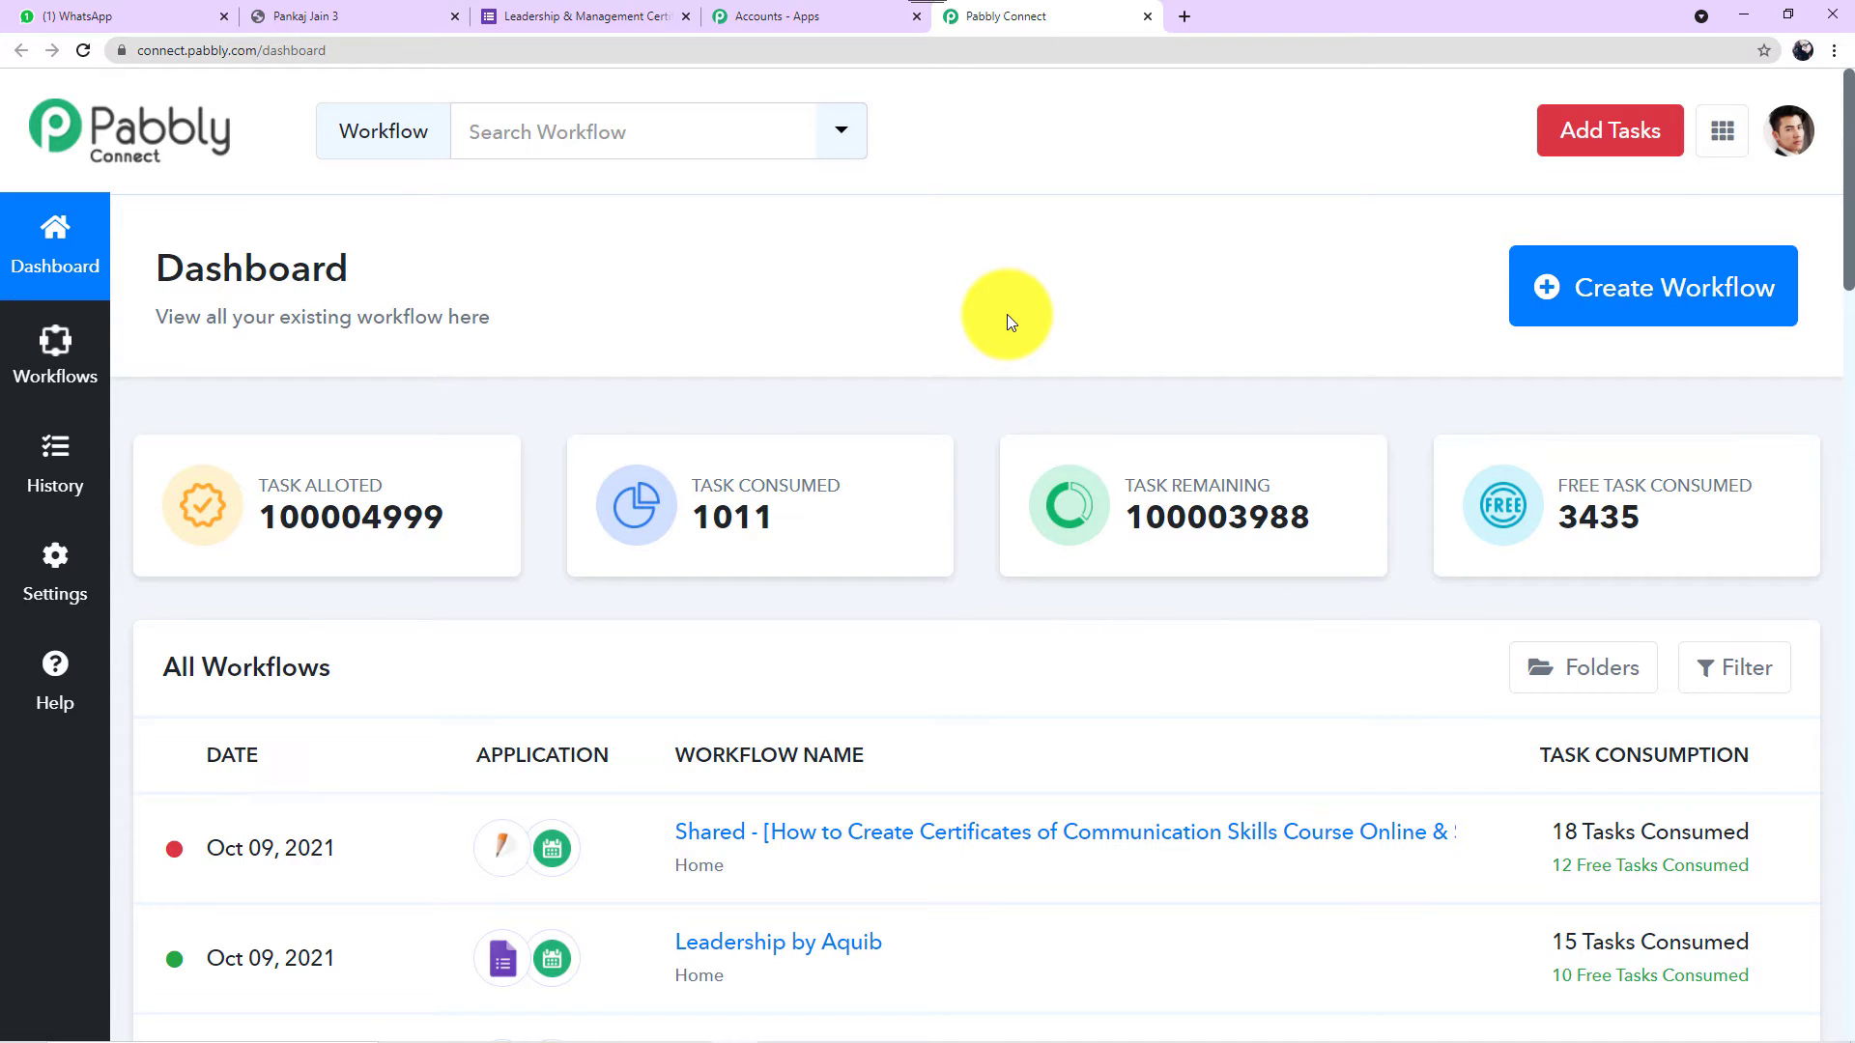
# Create a workflow named "Leadership and Management Certificates from Google Forms to WhatsApp".
pyautogui.scroll(-4, 1006, 315)
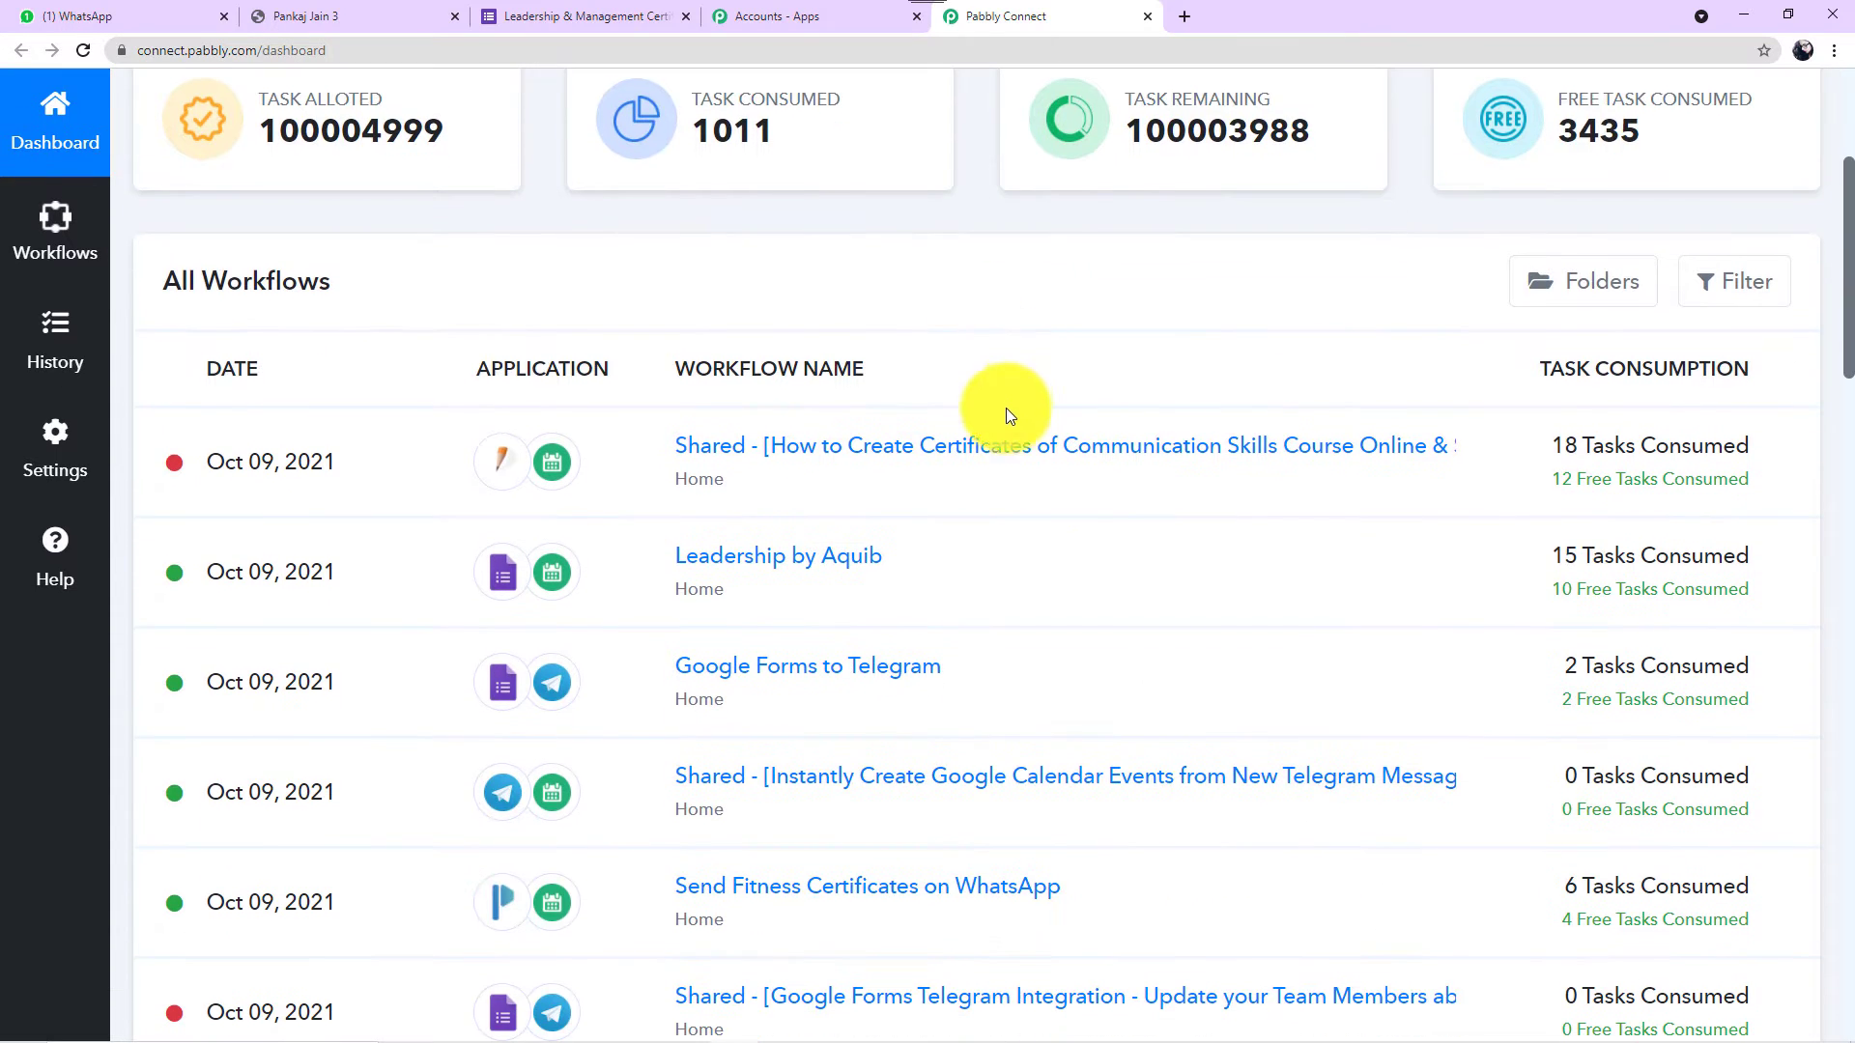
pyautogui.scroll(-6, 1005, 407)
pyautogui.scroll(10, 1031, 696)
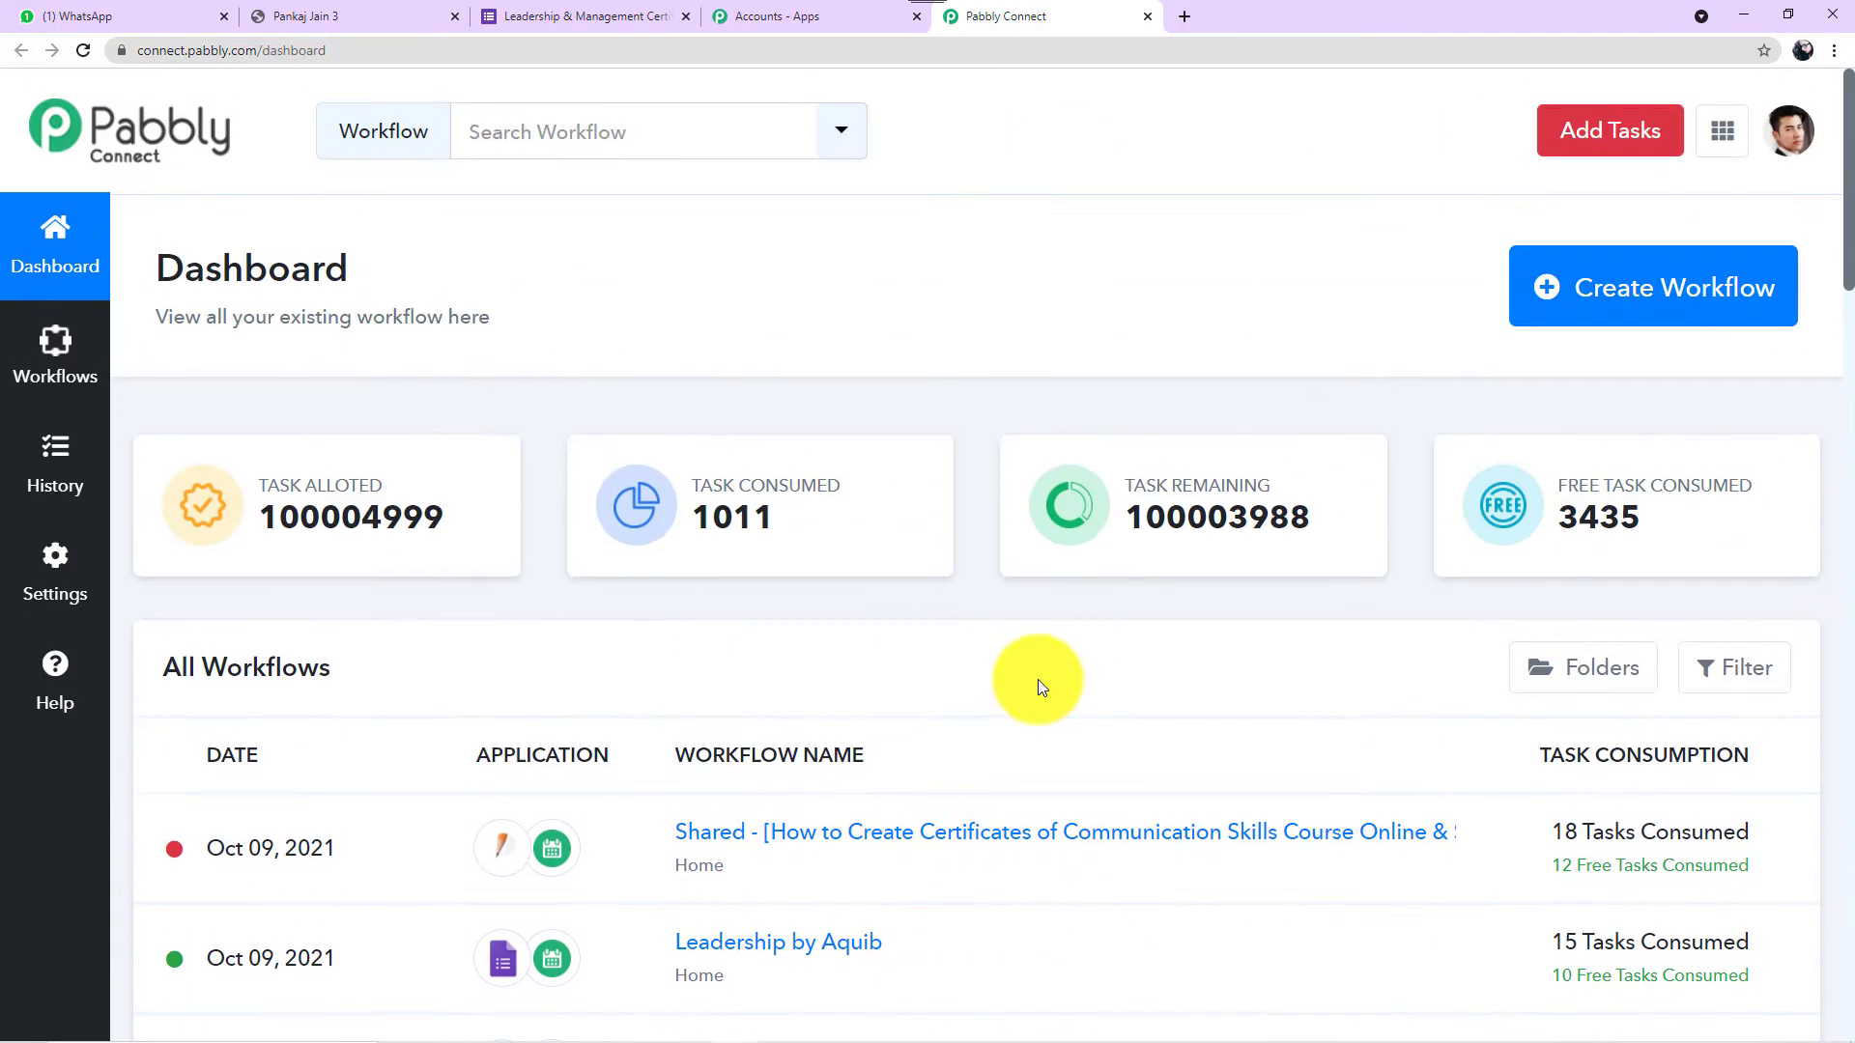
pyautogui.click(1663, 299)
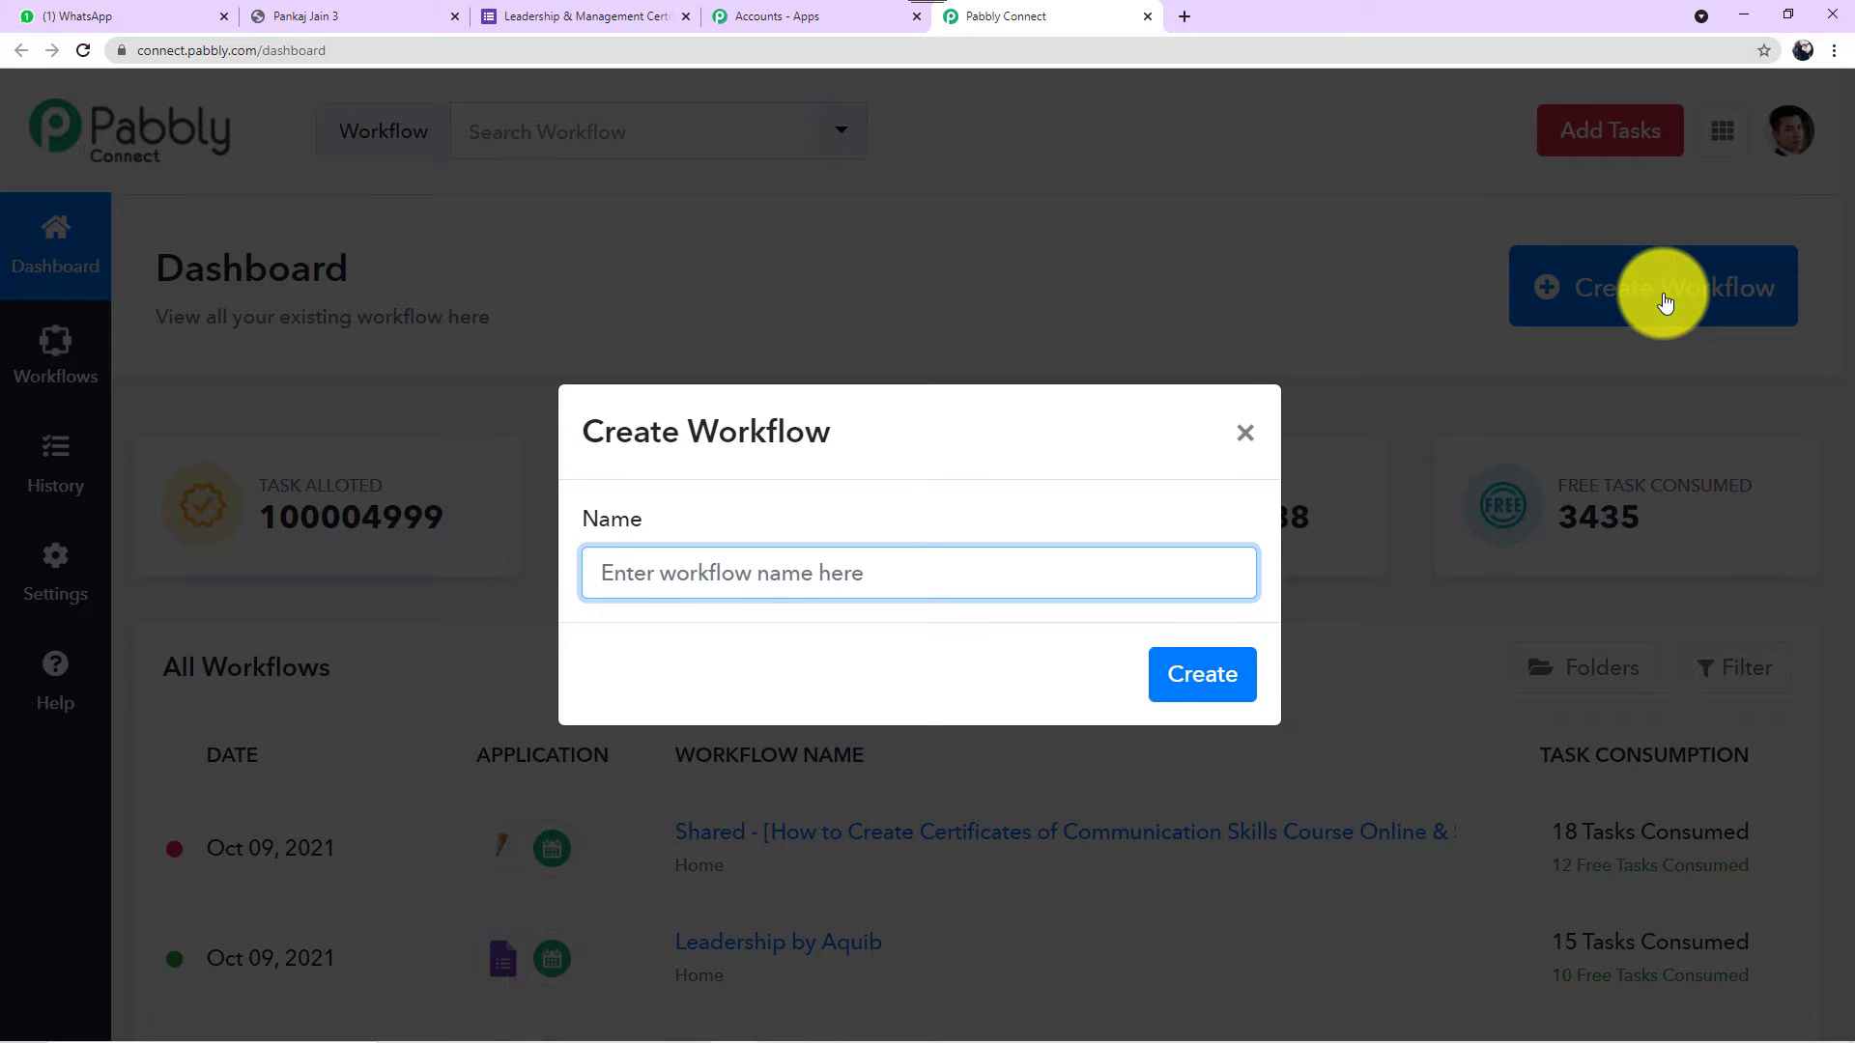
pyautogui.hotkey('ctrl', 'v')
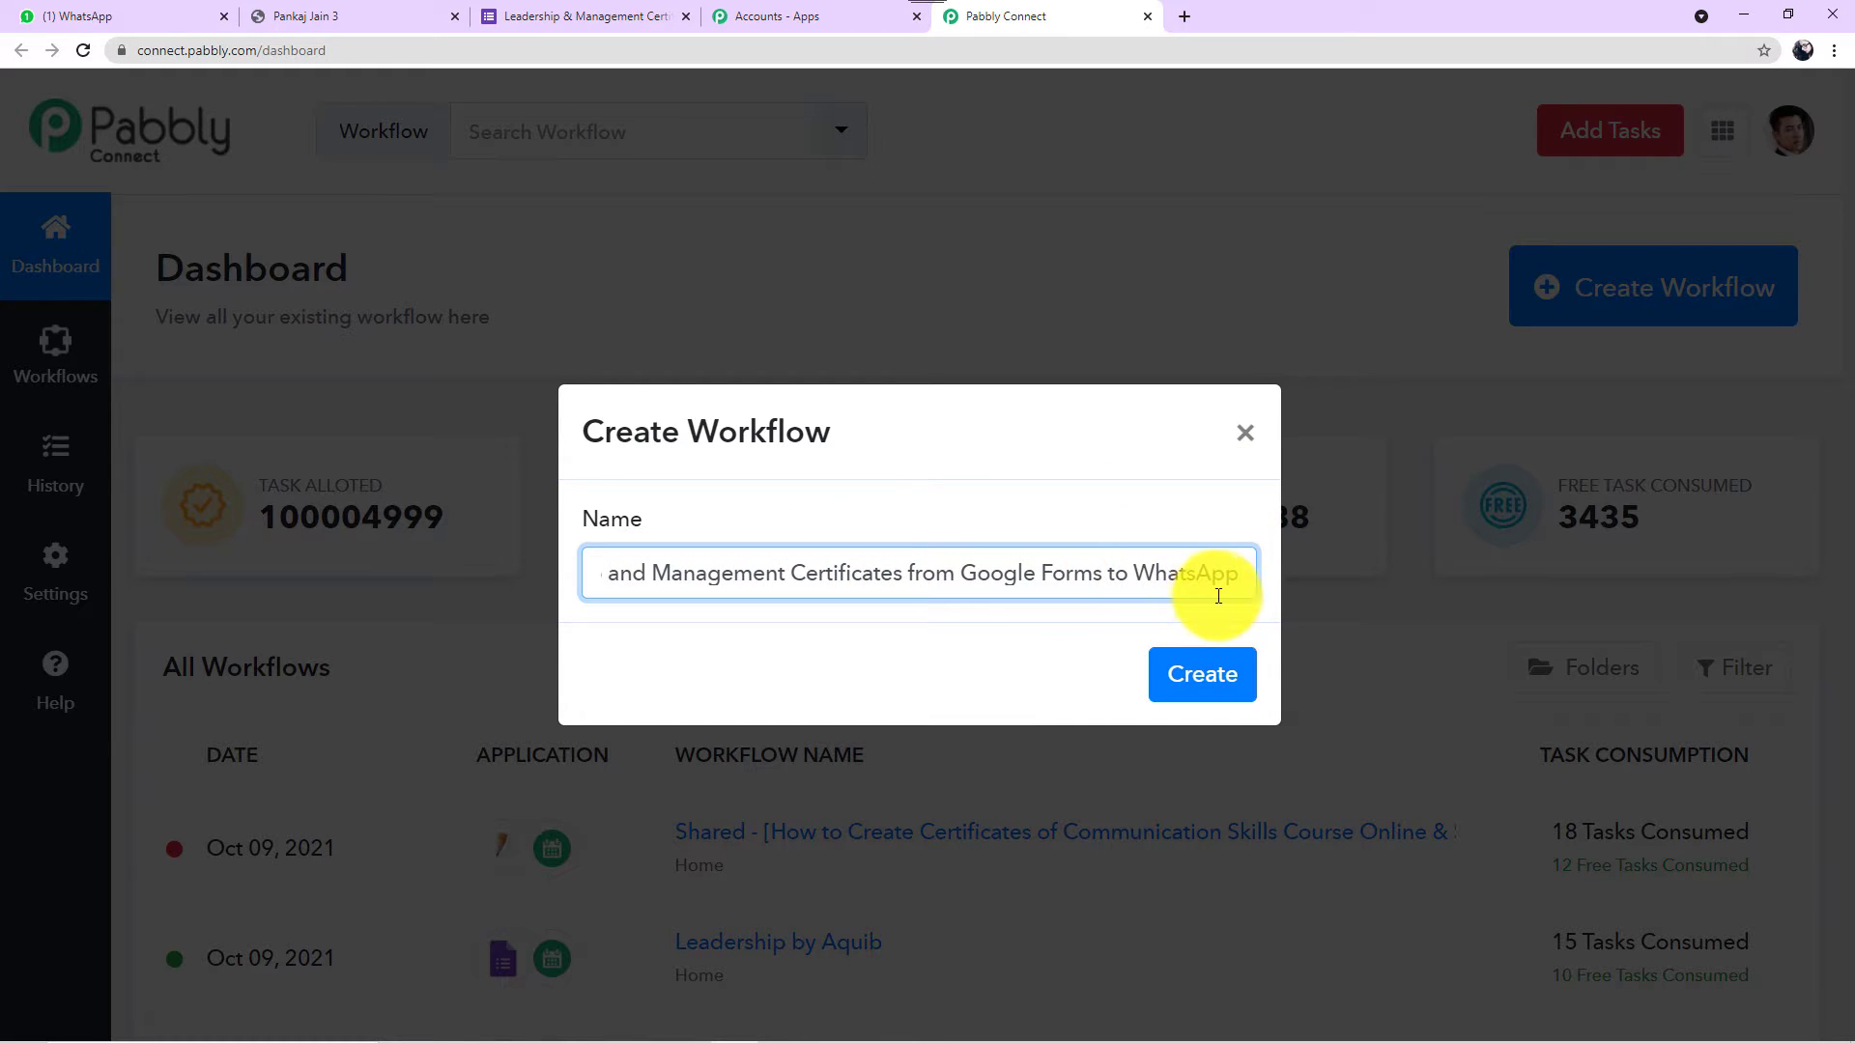
pyautogui.click(1230, 680)
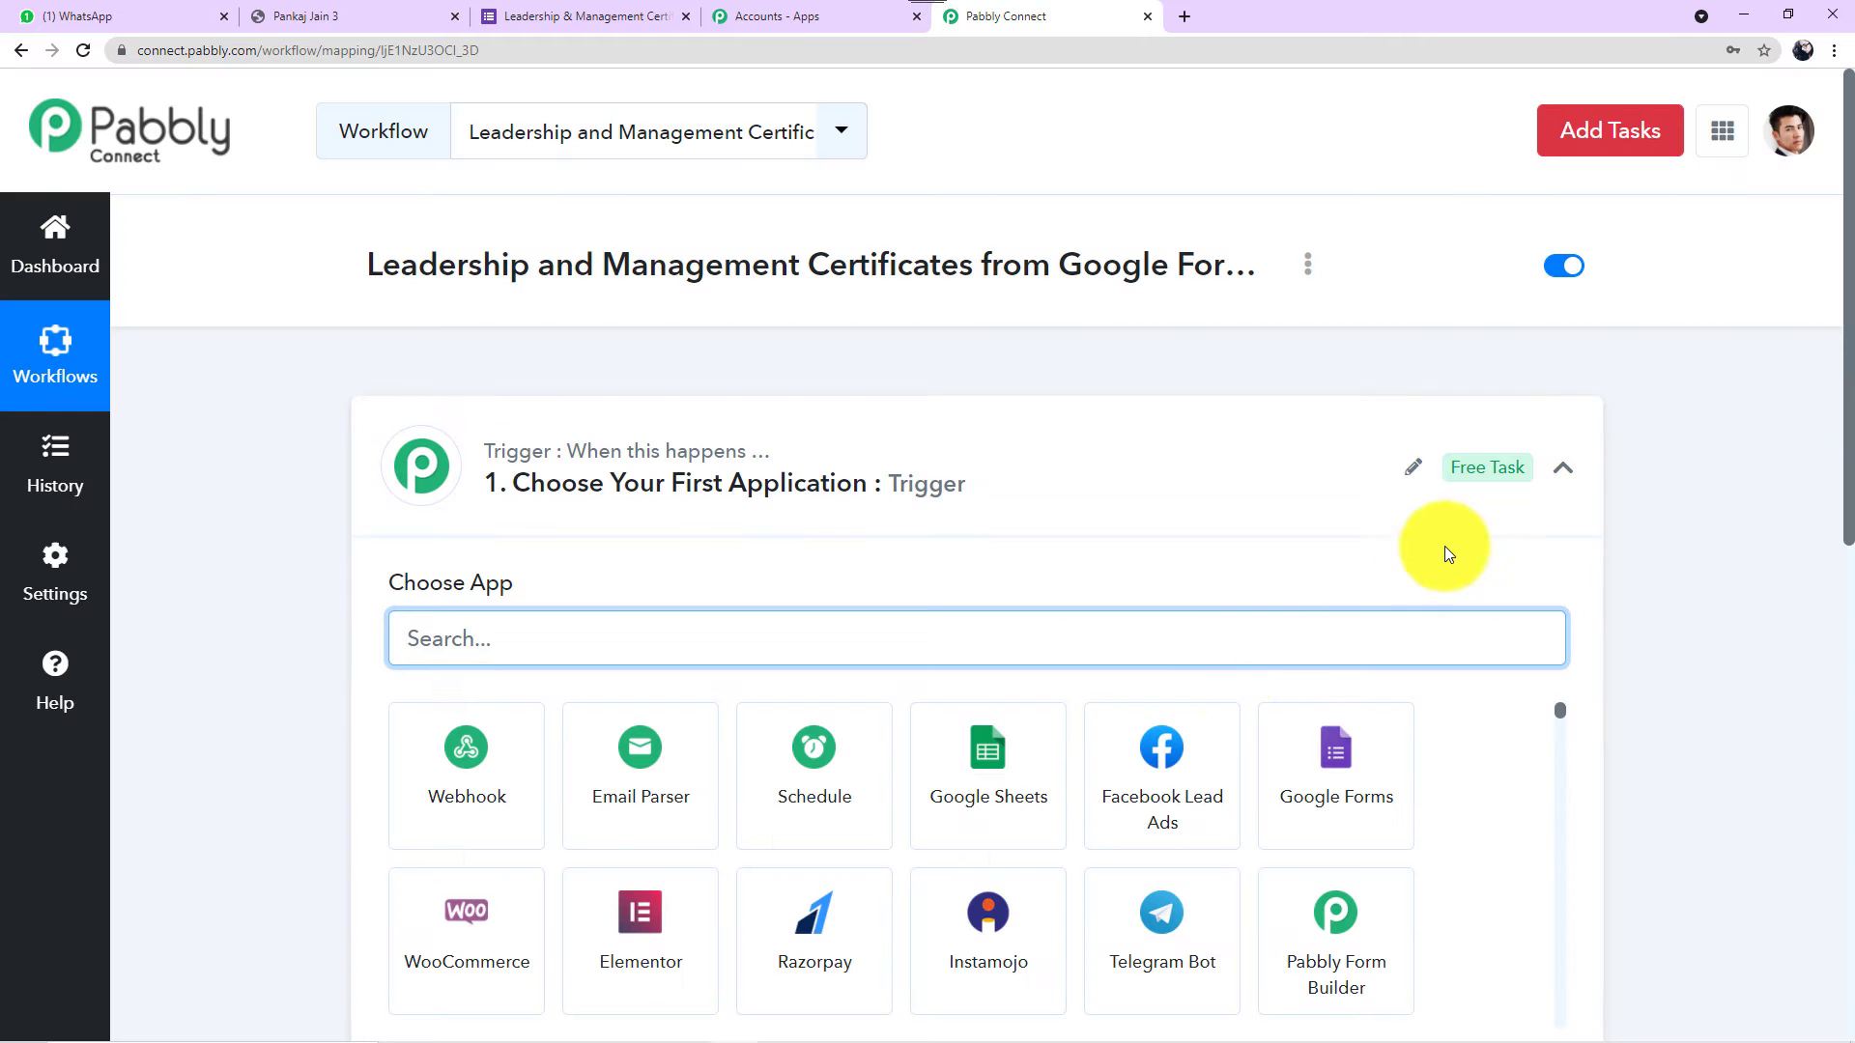
# Set the workflow's trigger application to Google Forms with the trigger event New Response in Spreadsheet.
pyautogui.click(1563, 467)
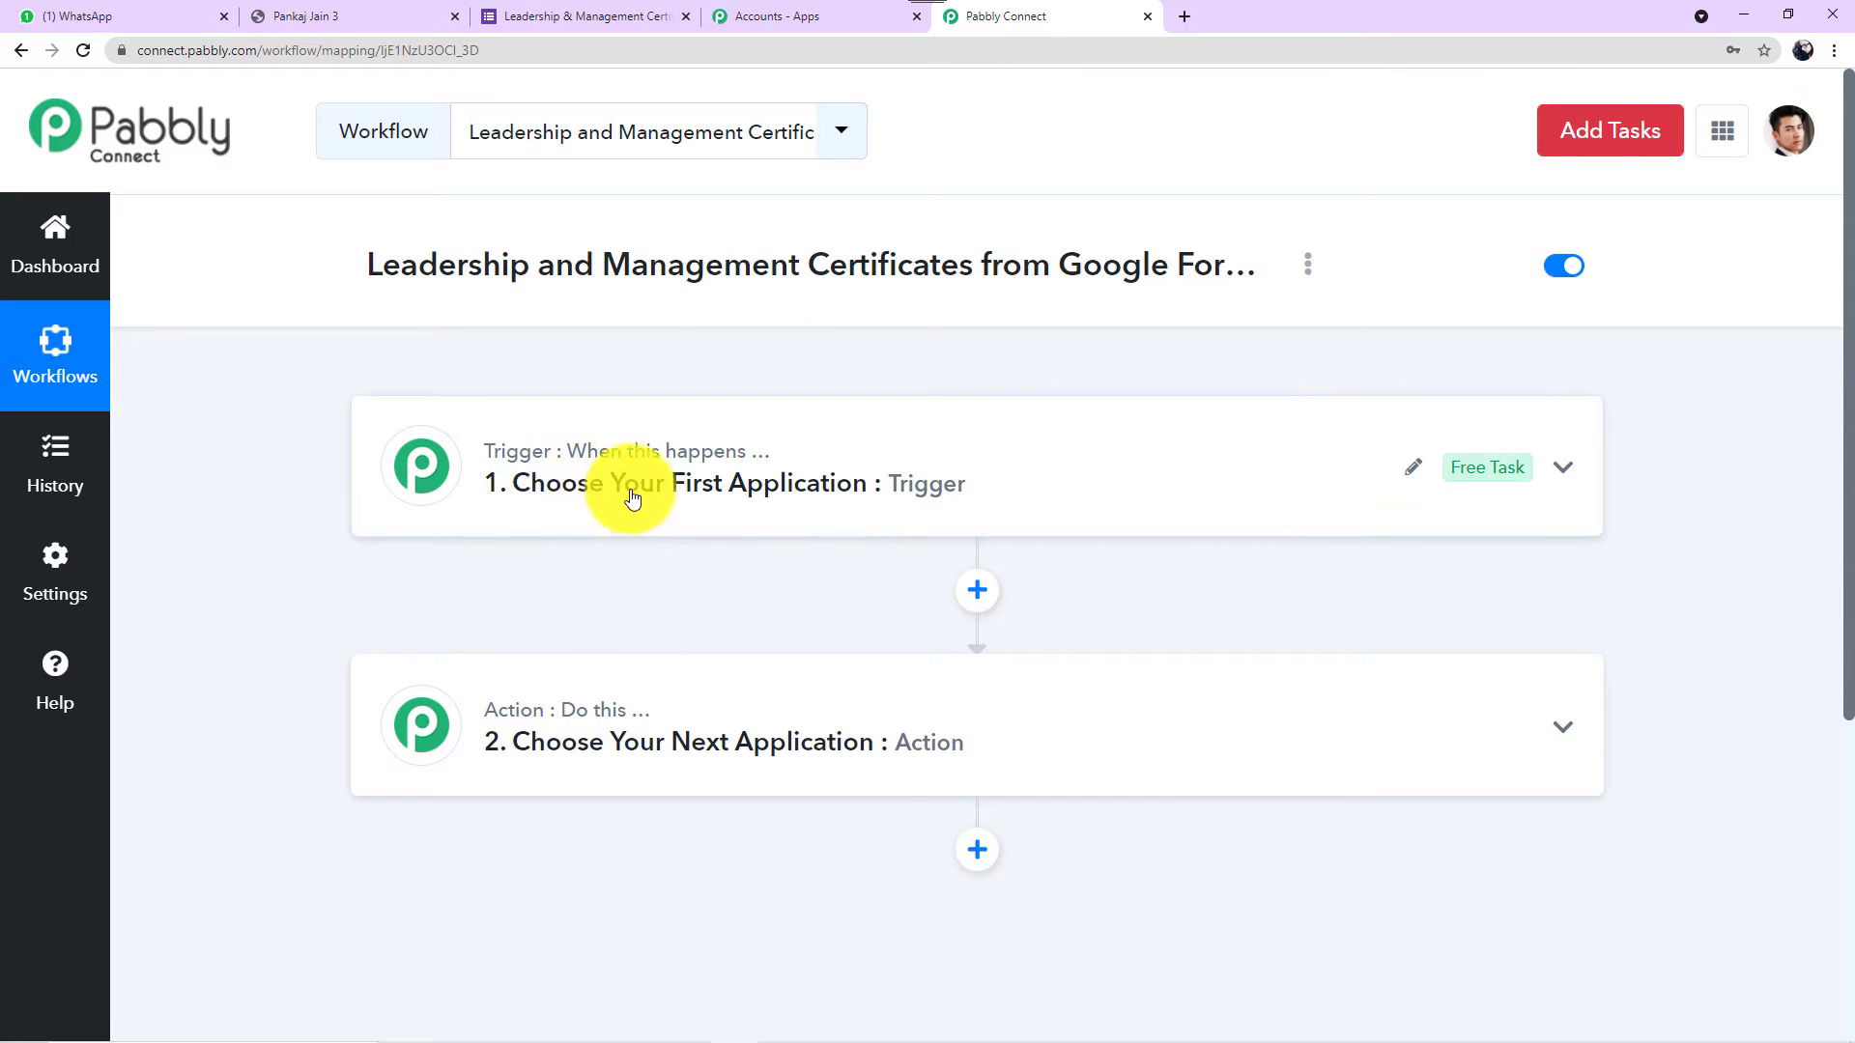
pyautogui.click(597, 507)
pyautogui.scroll(-2, 589, 504)
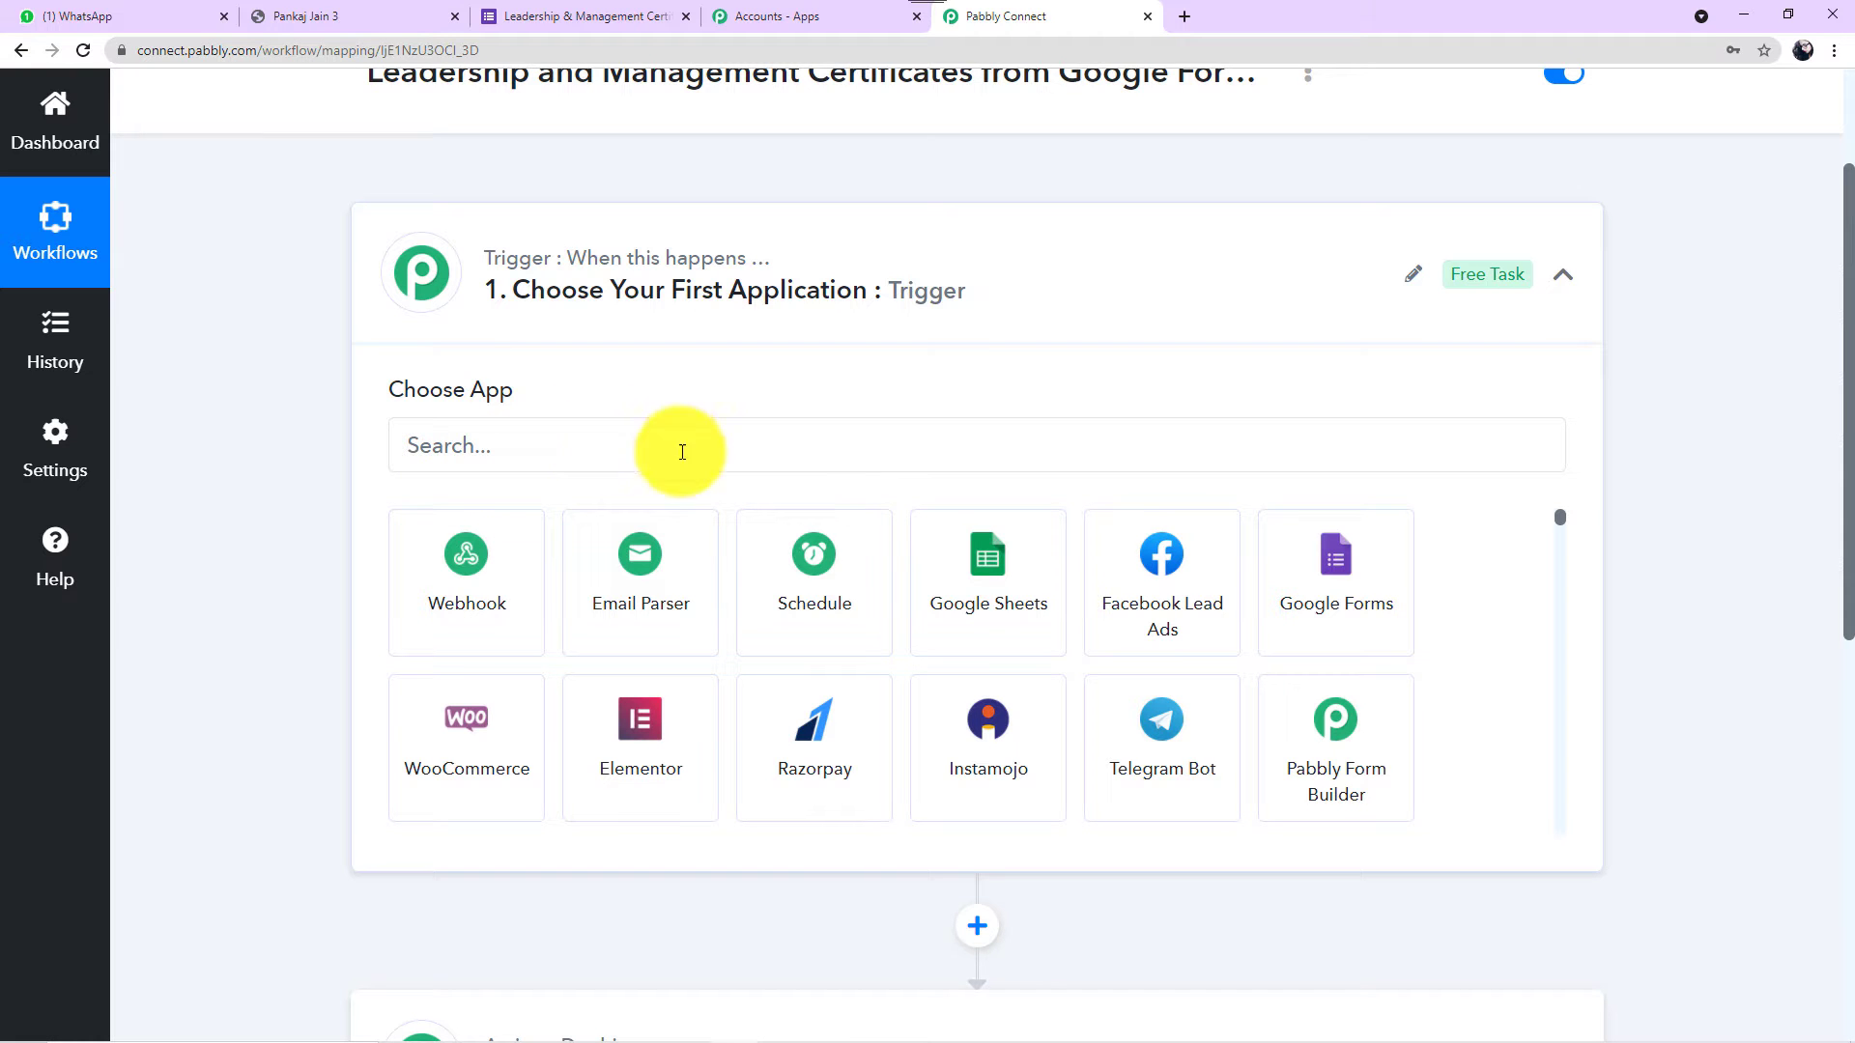
pyautogui.click(1305, 618)
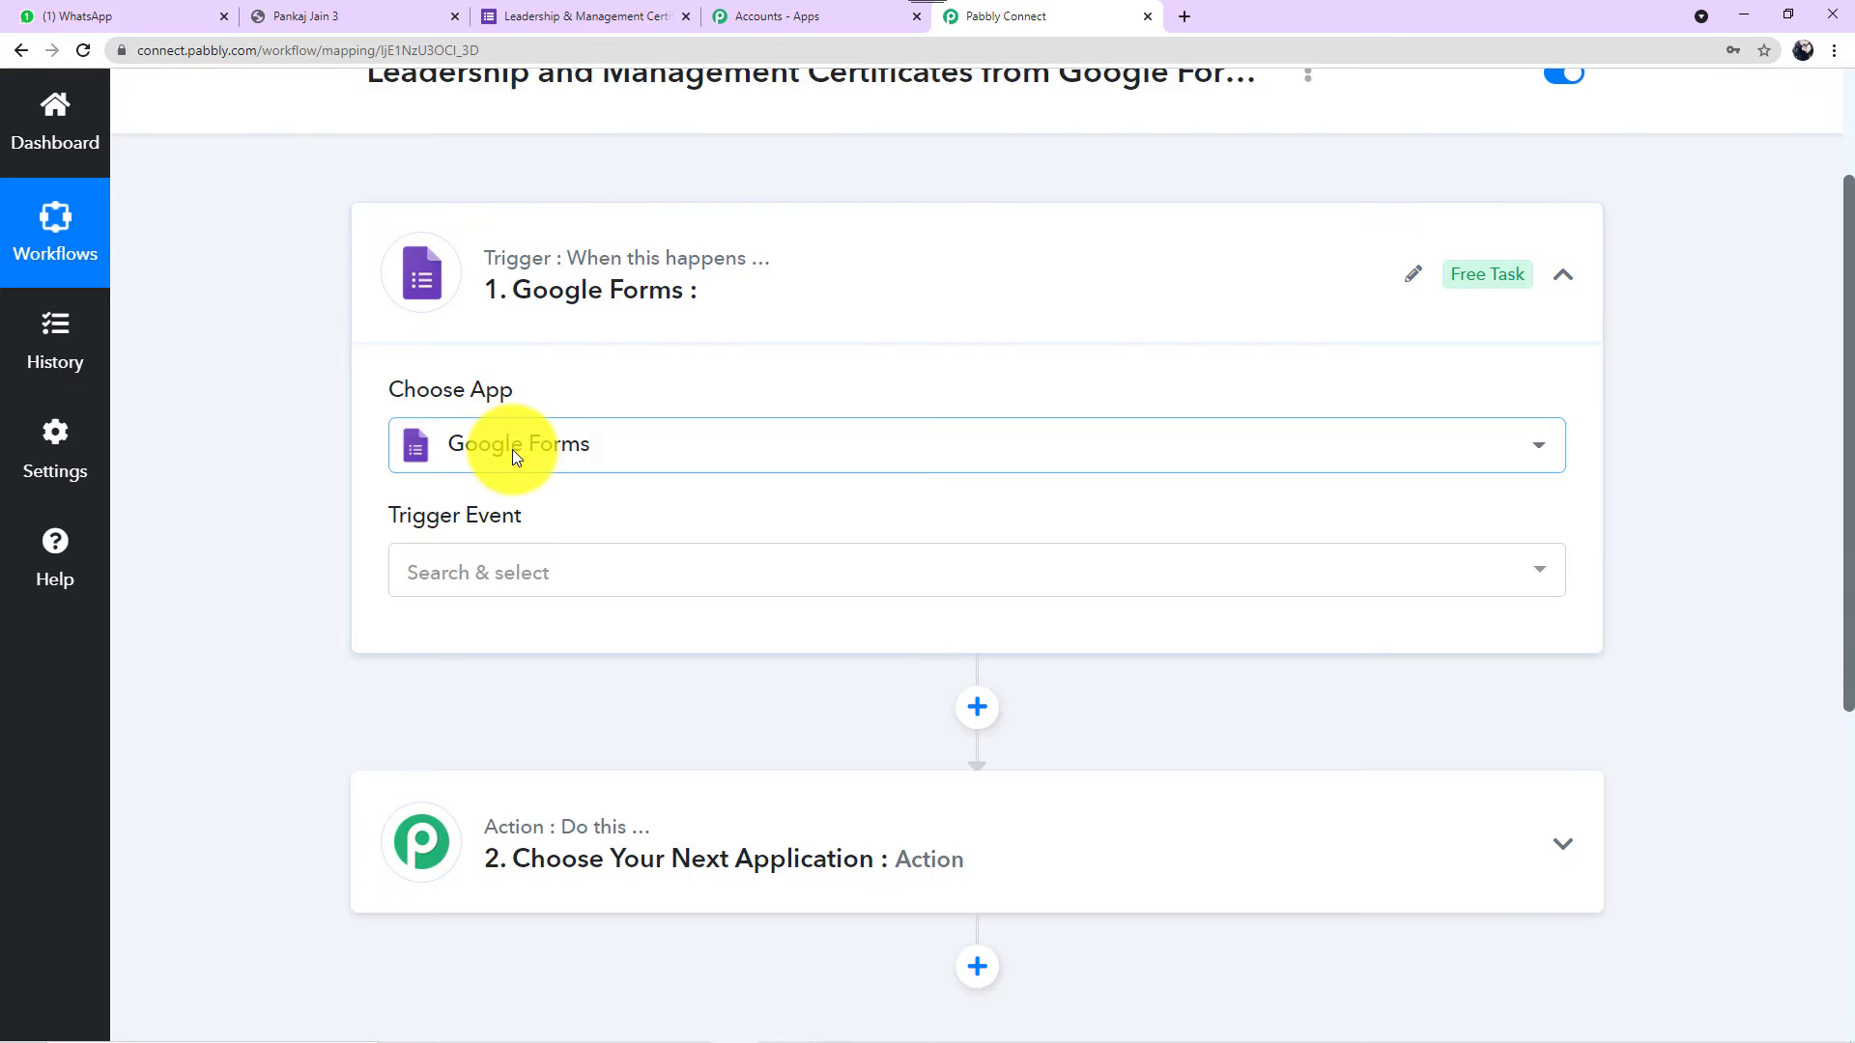
pyautogui.click(599, 577)
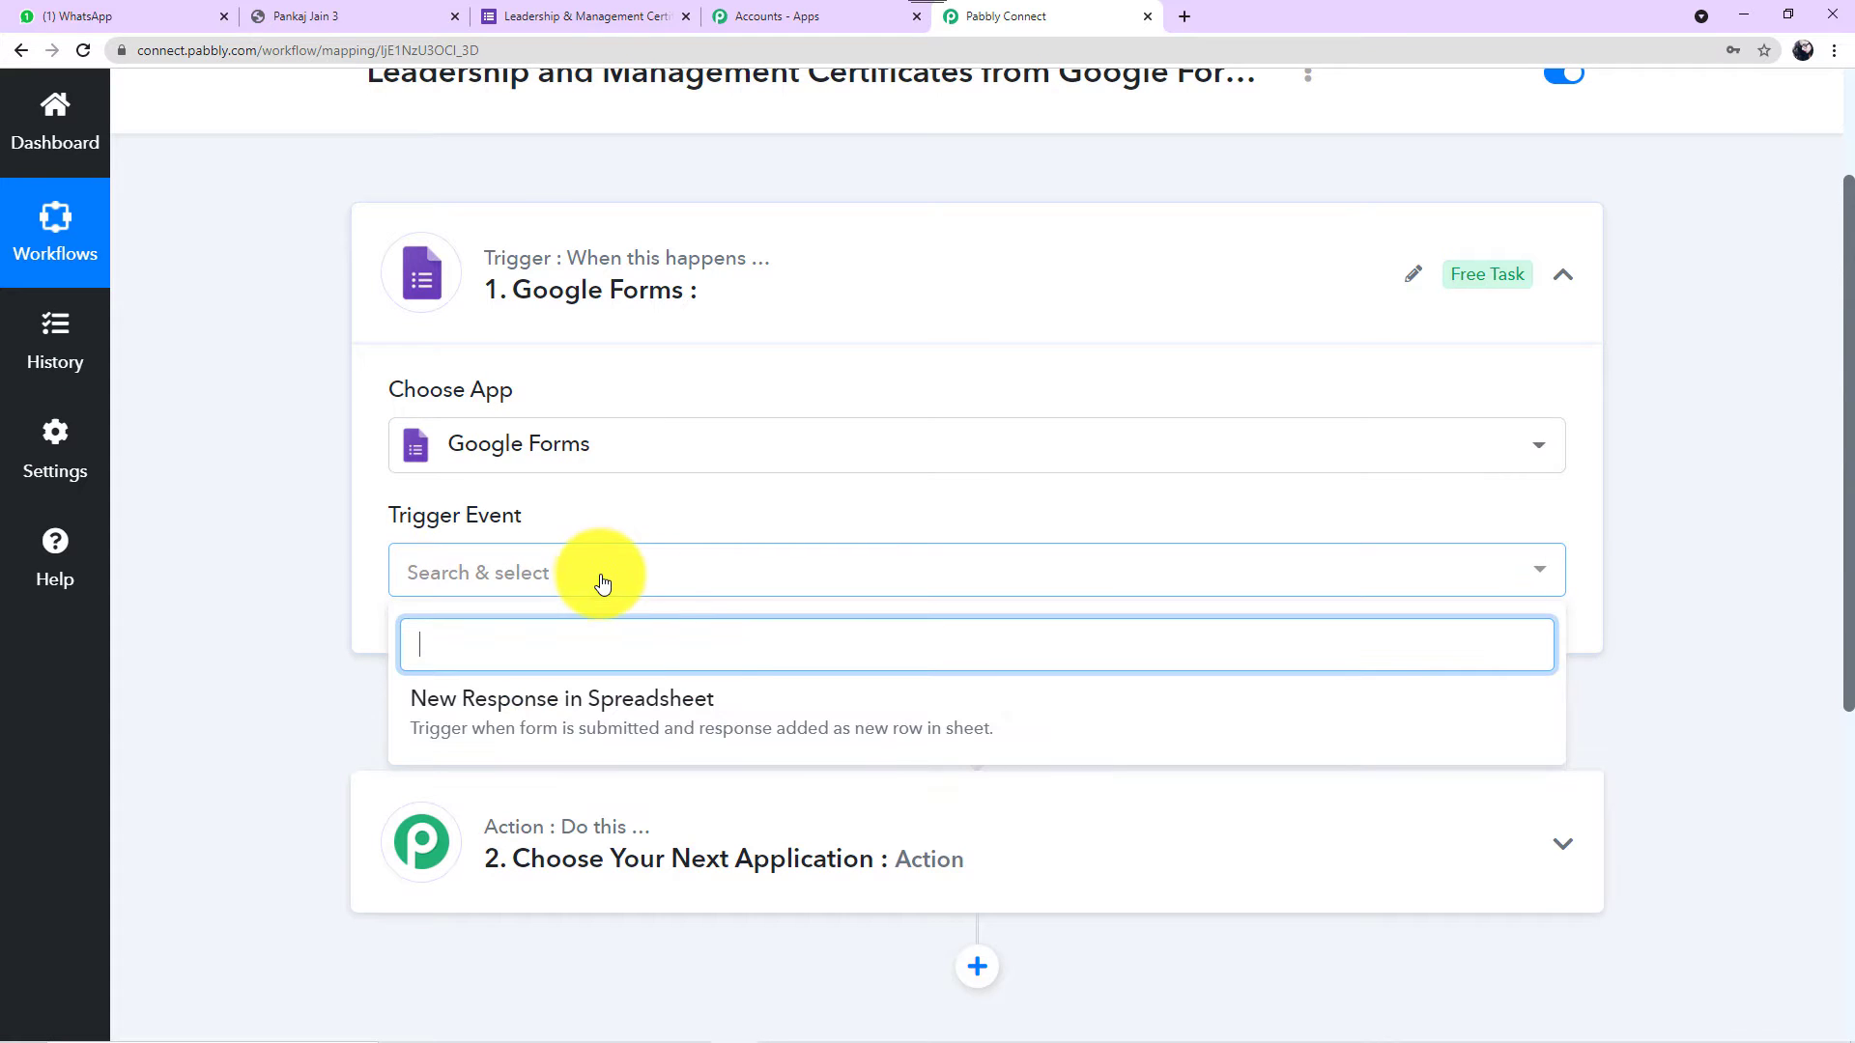
pyautogui.click(607, 722)
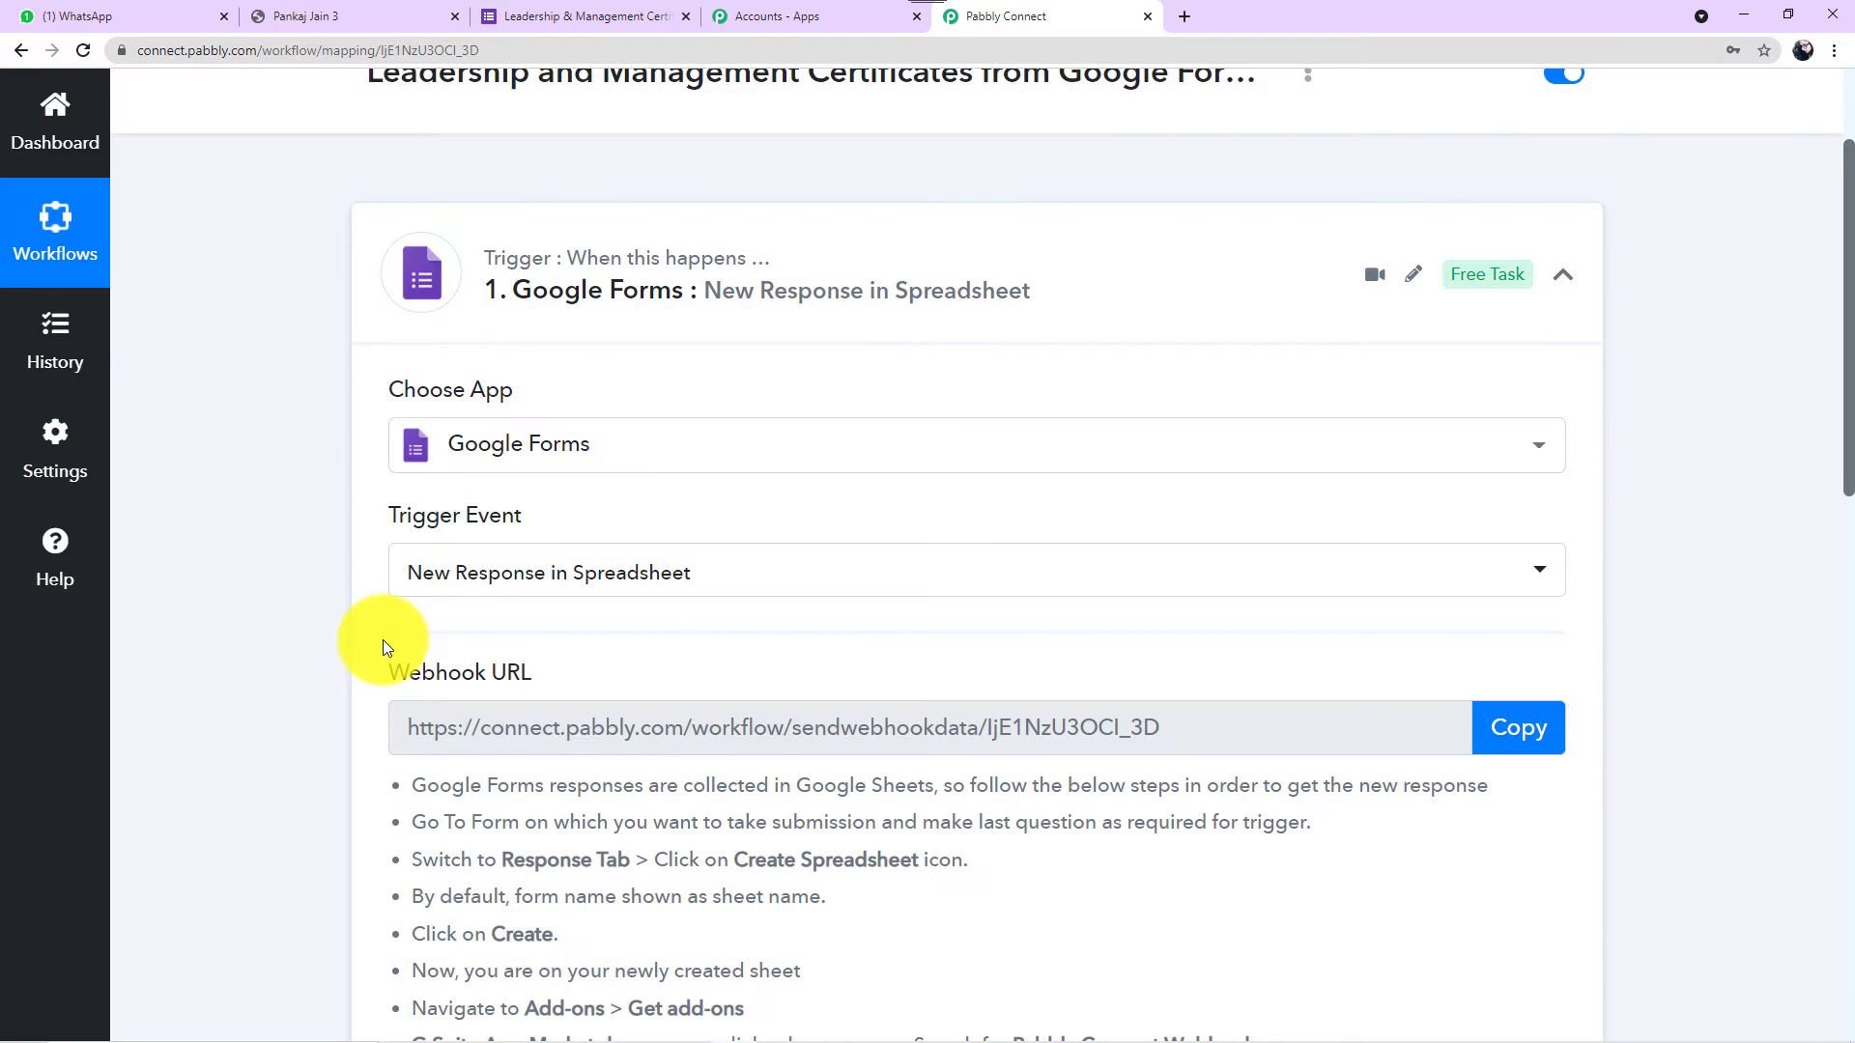
# Copy the webhook URL of the Google Forms trigger and start capturing the webhook response.
pyautogui.scroll(-2, 382, 639)
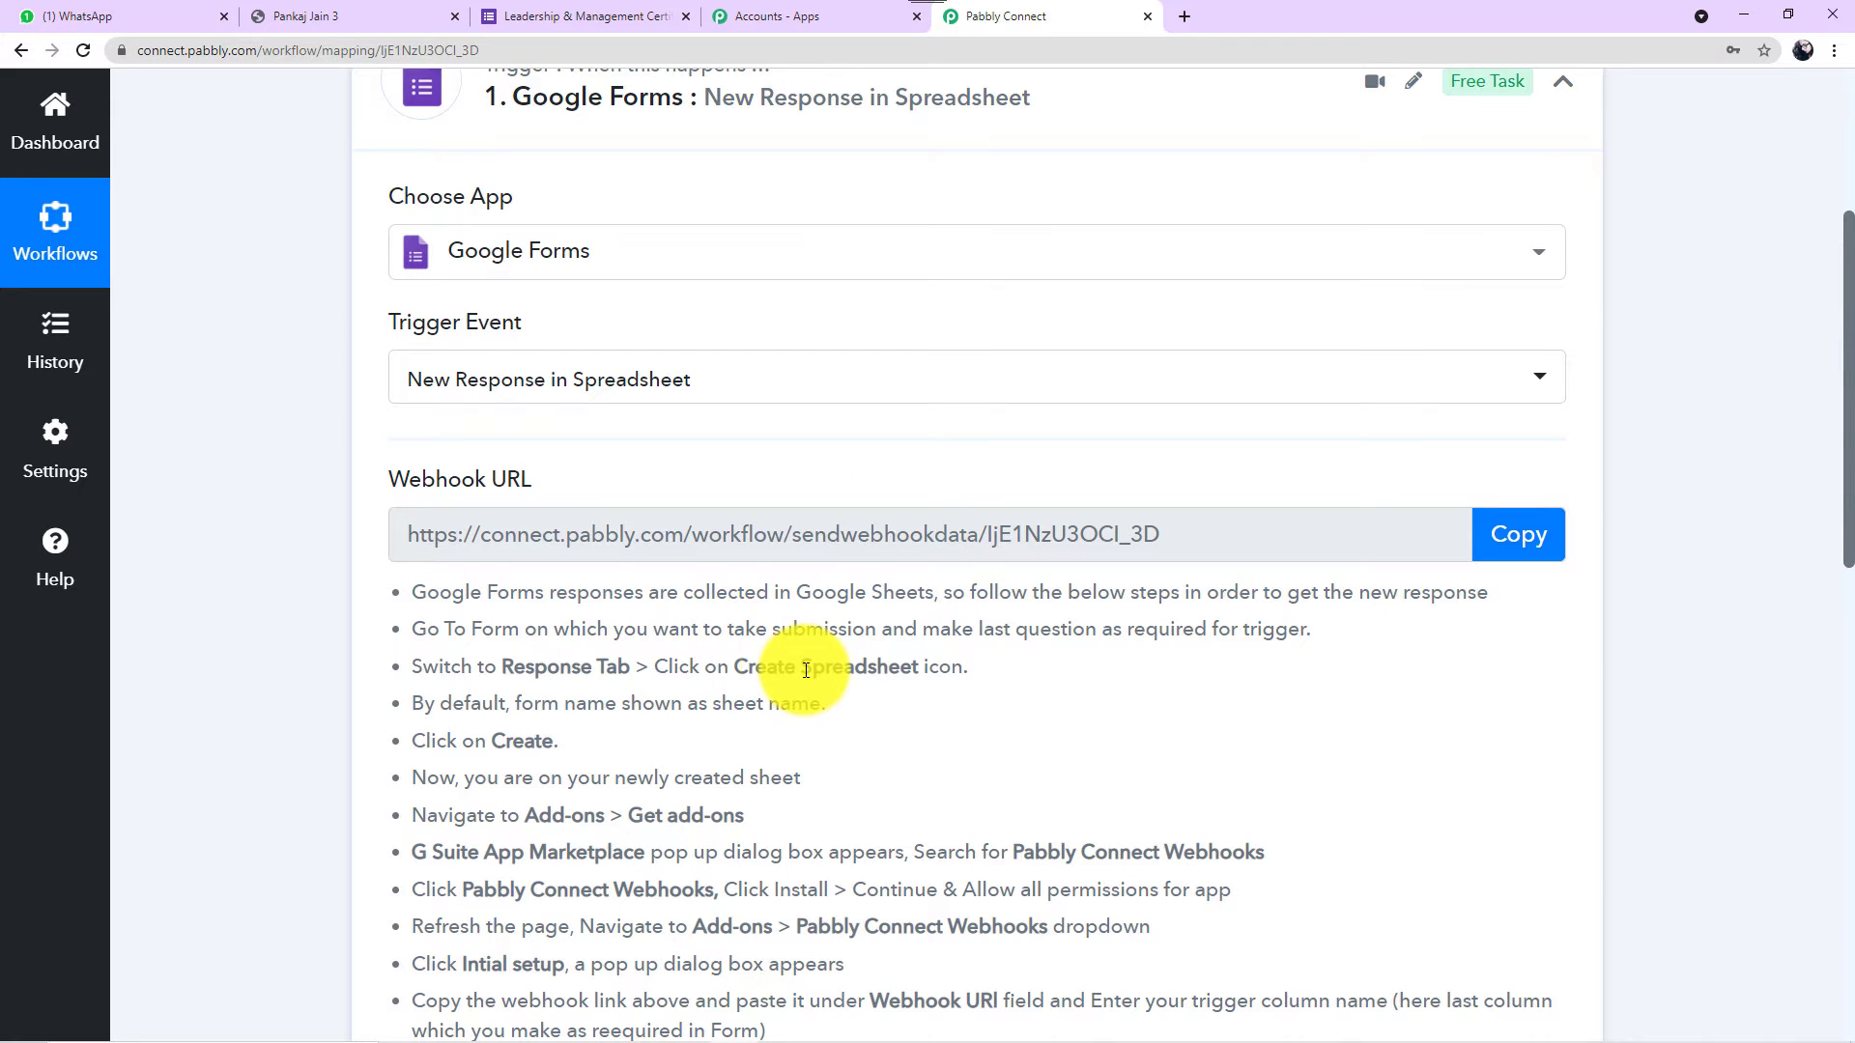
pyautogui.scroll(-1, 806, 670)
pyautogui.scroll(-2, 806, 670)
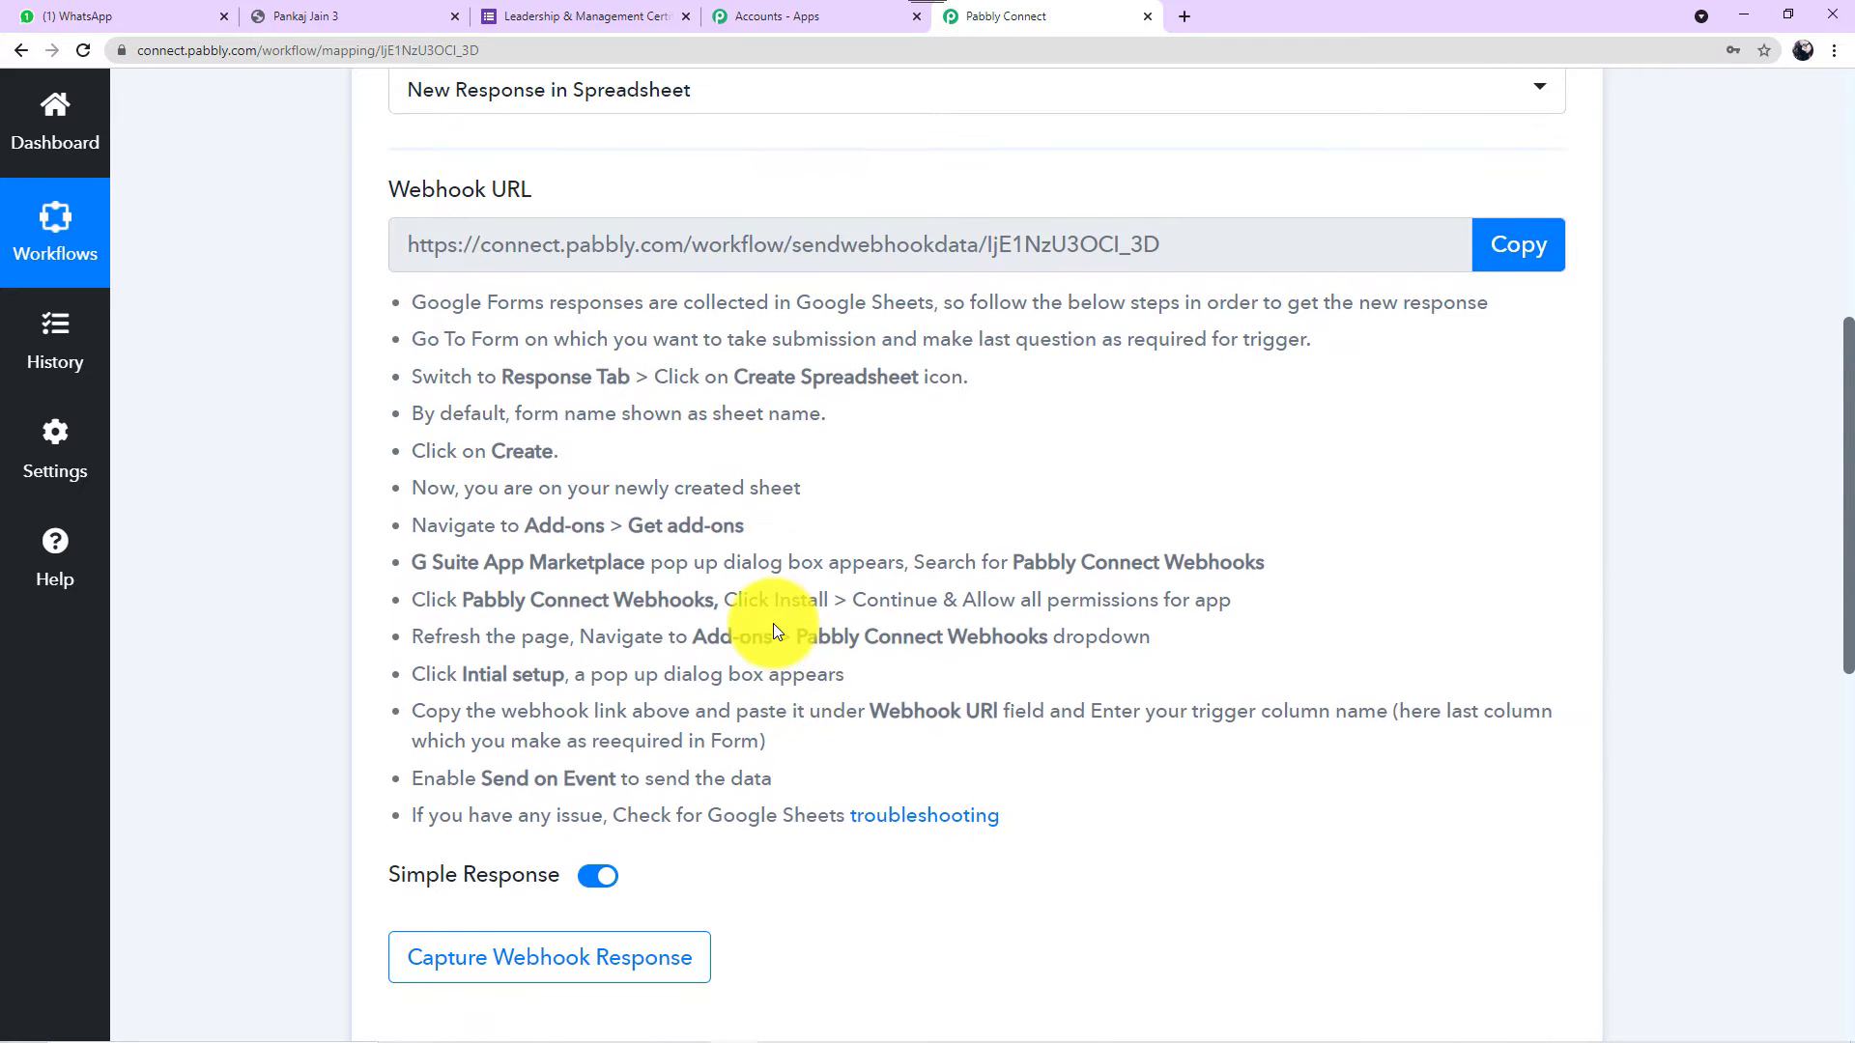
pyautogui.scroll(4, 724, 608)
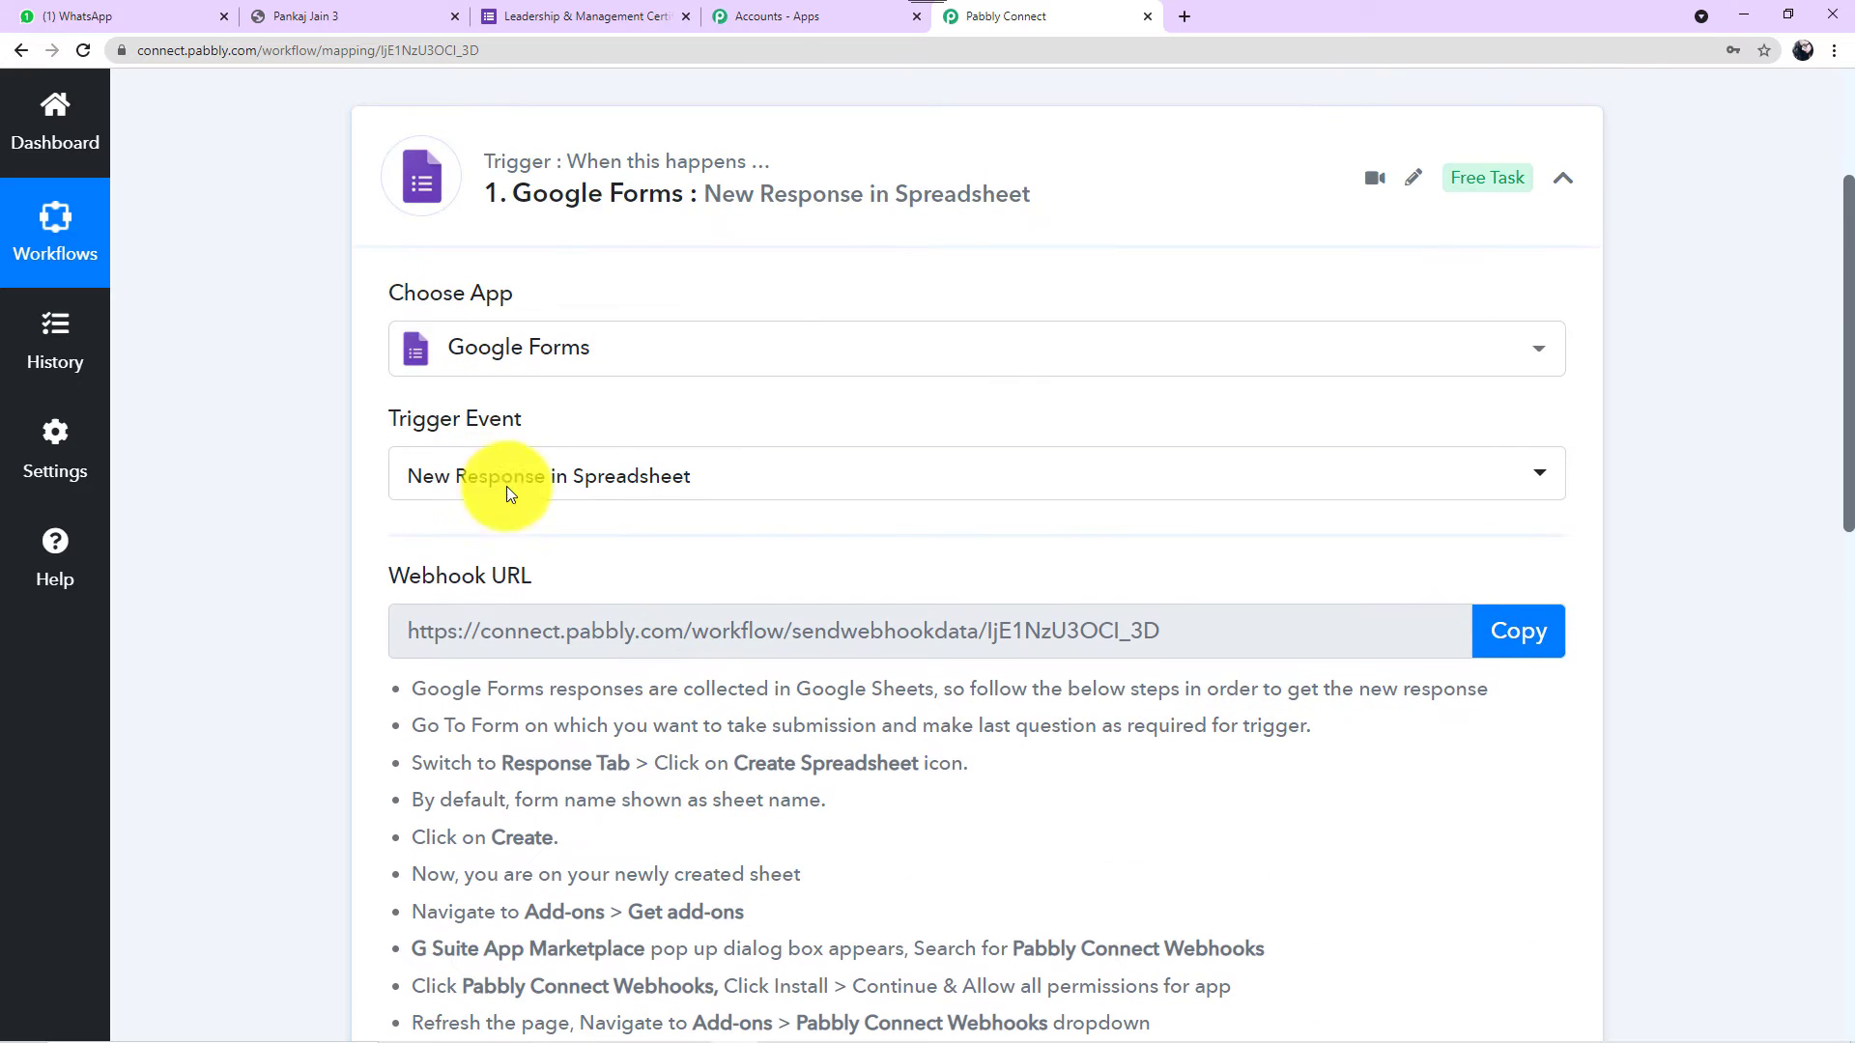
pyautogui.scroll(-2, 1006, 672)
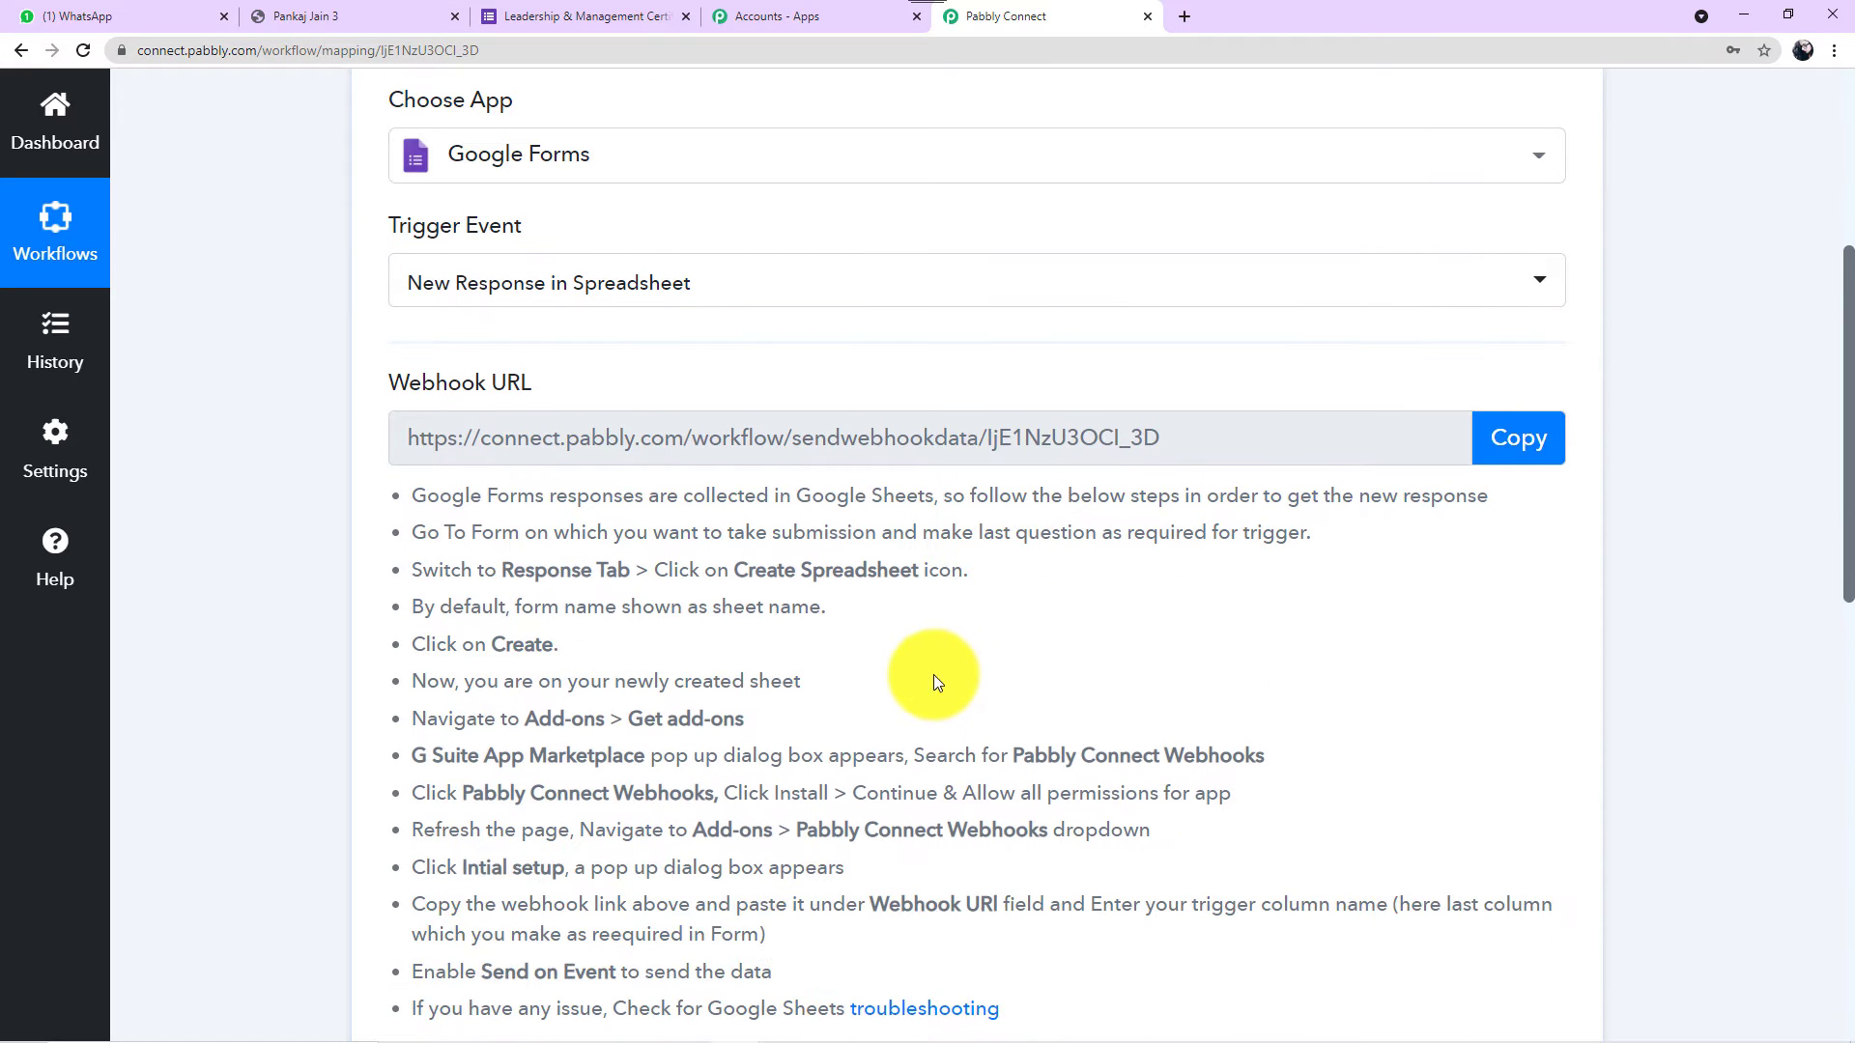
pyautogui.click(1516, 439)
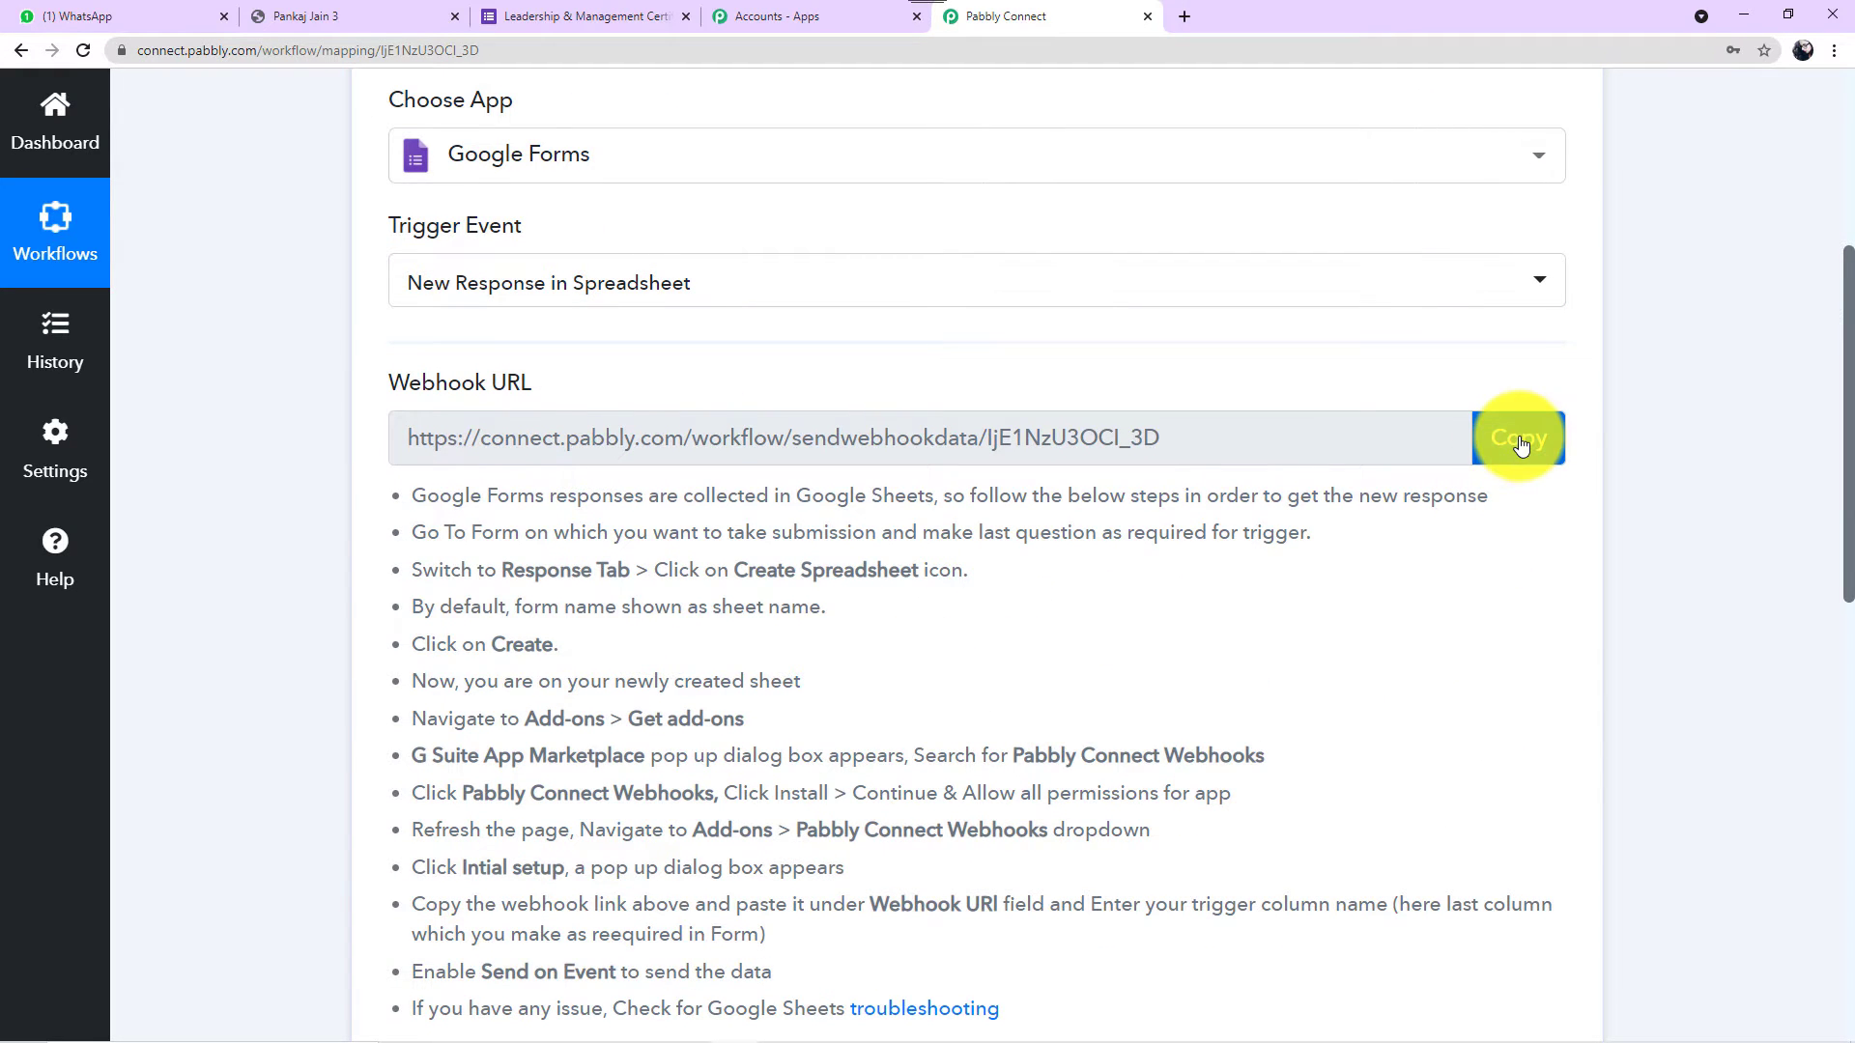
pyautogui.scroll(-2, 1385, 616)
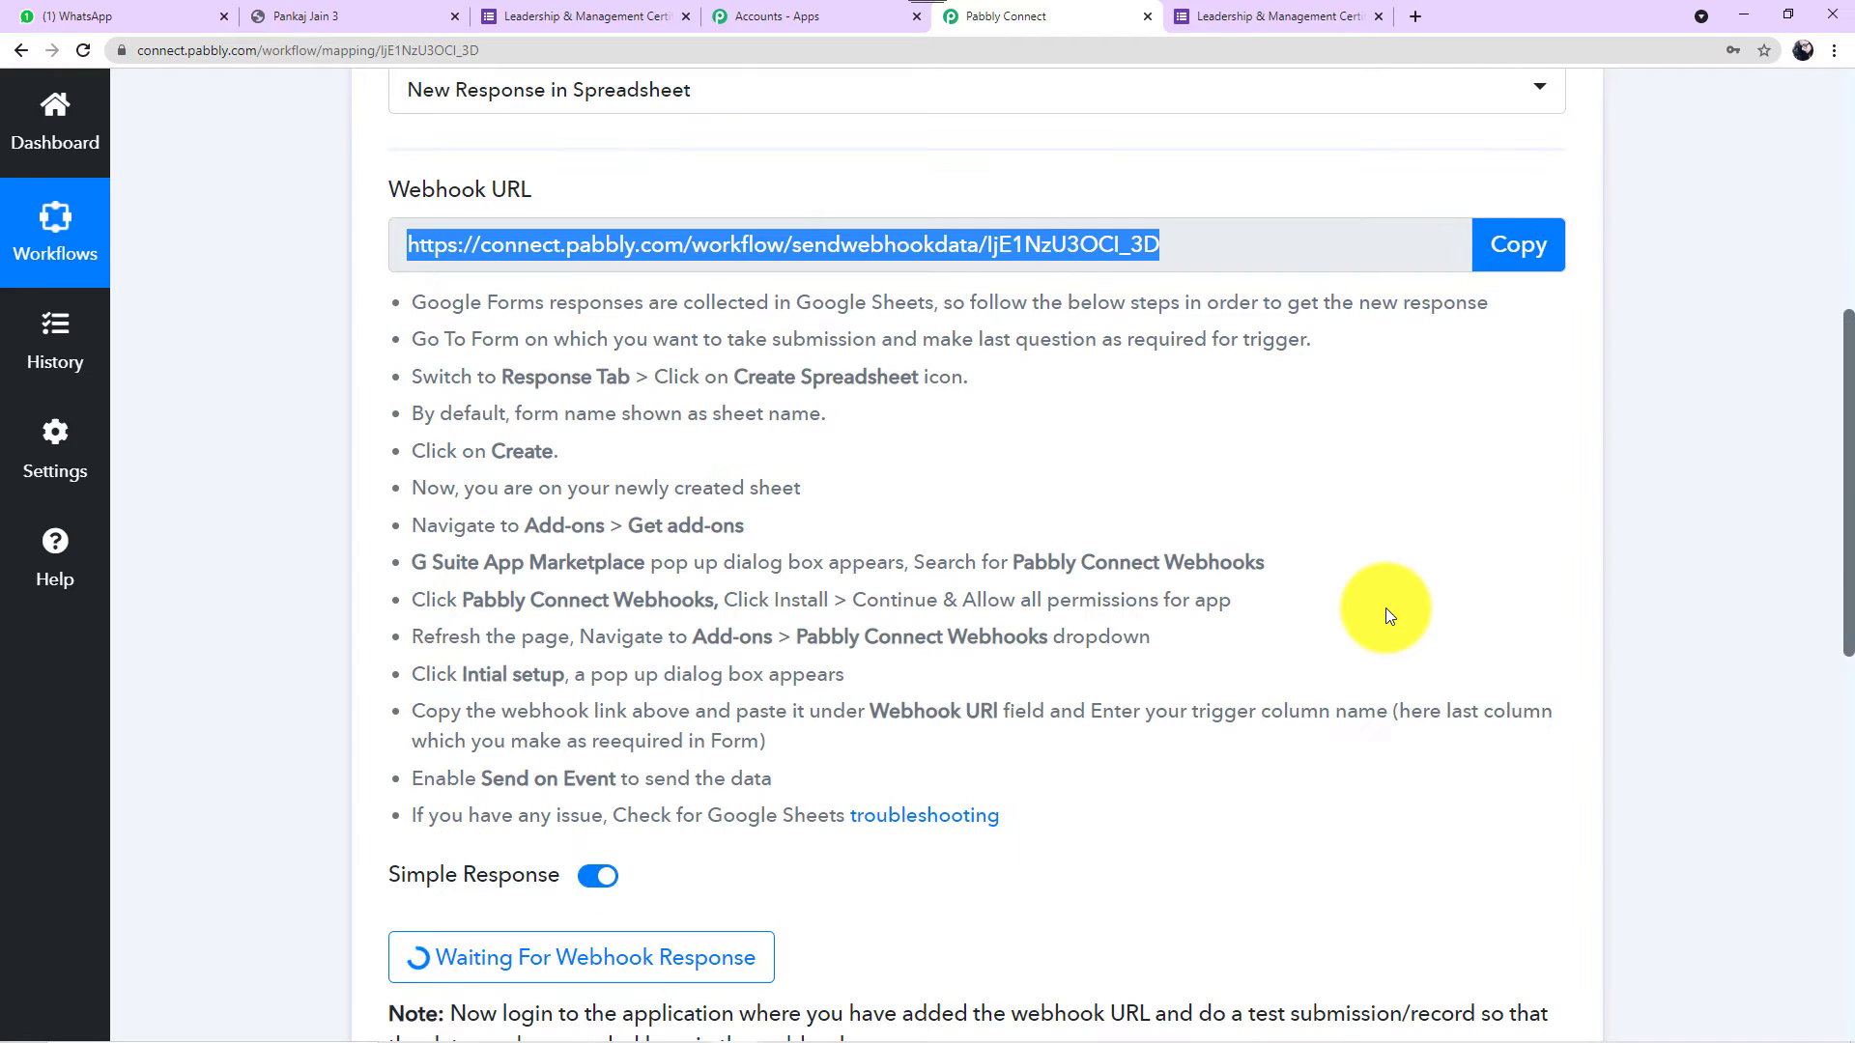
# Switch to the Leadership & Management Certificate Form in Google Forms and open its linked responses spreadsheet.
pyautogui.click(1260, 17)
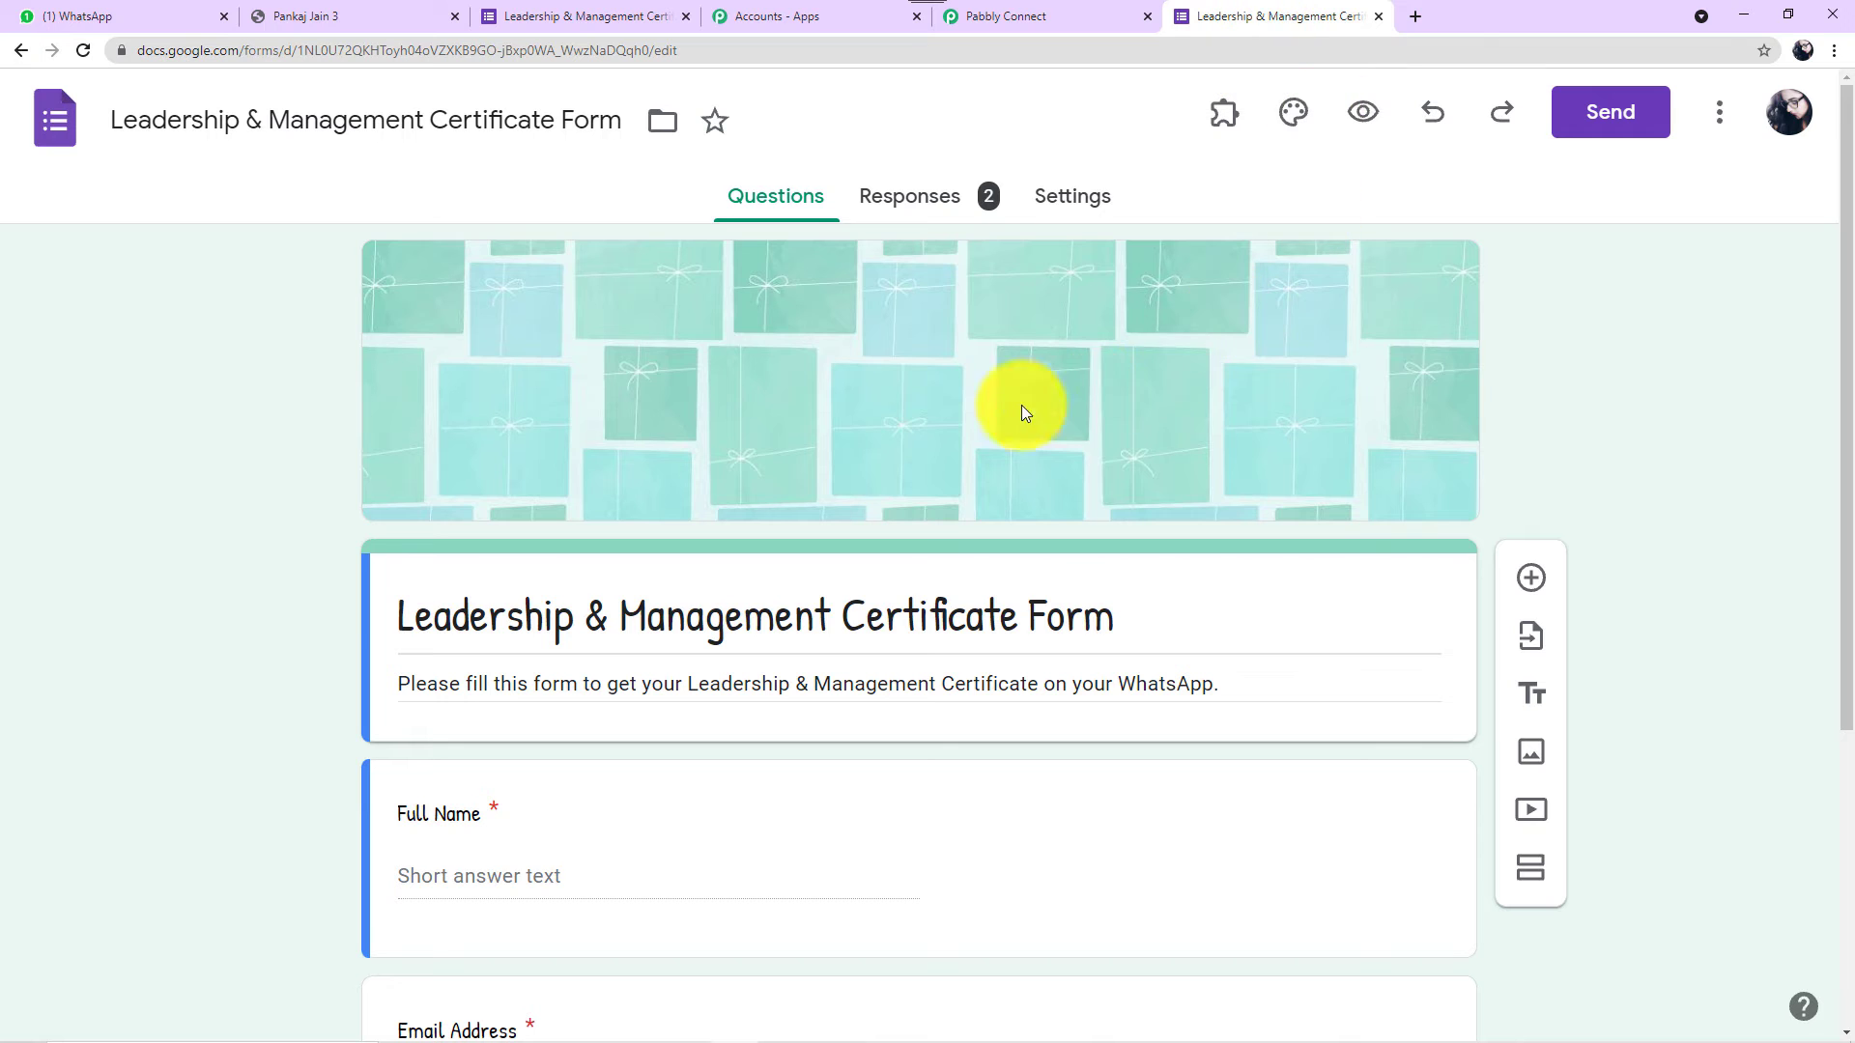
pyautogui.scroll(-5, 965, 434)
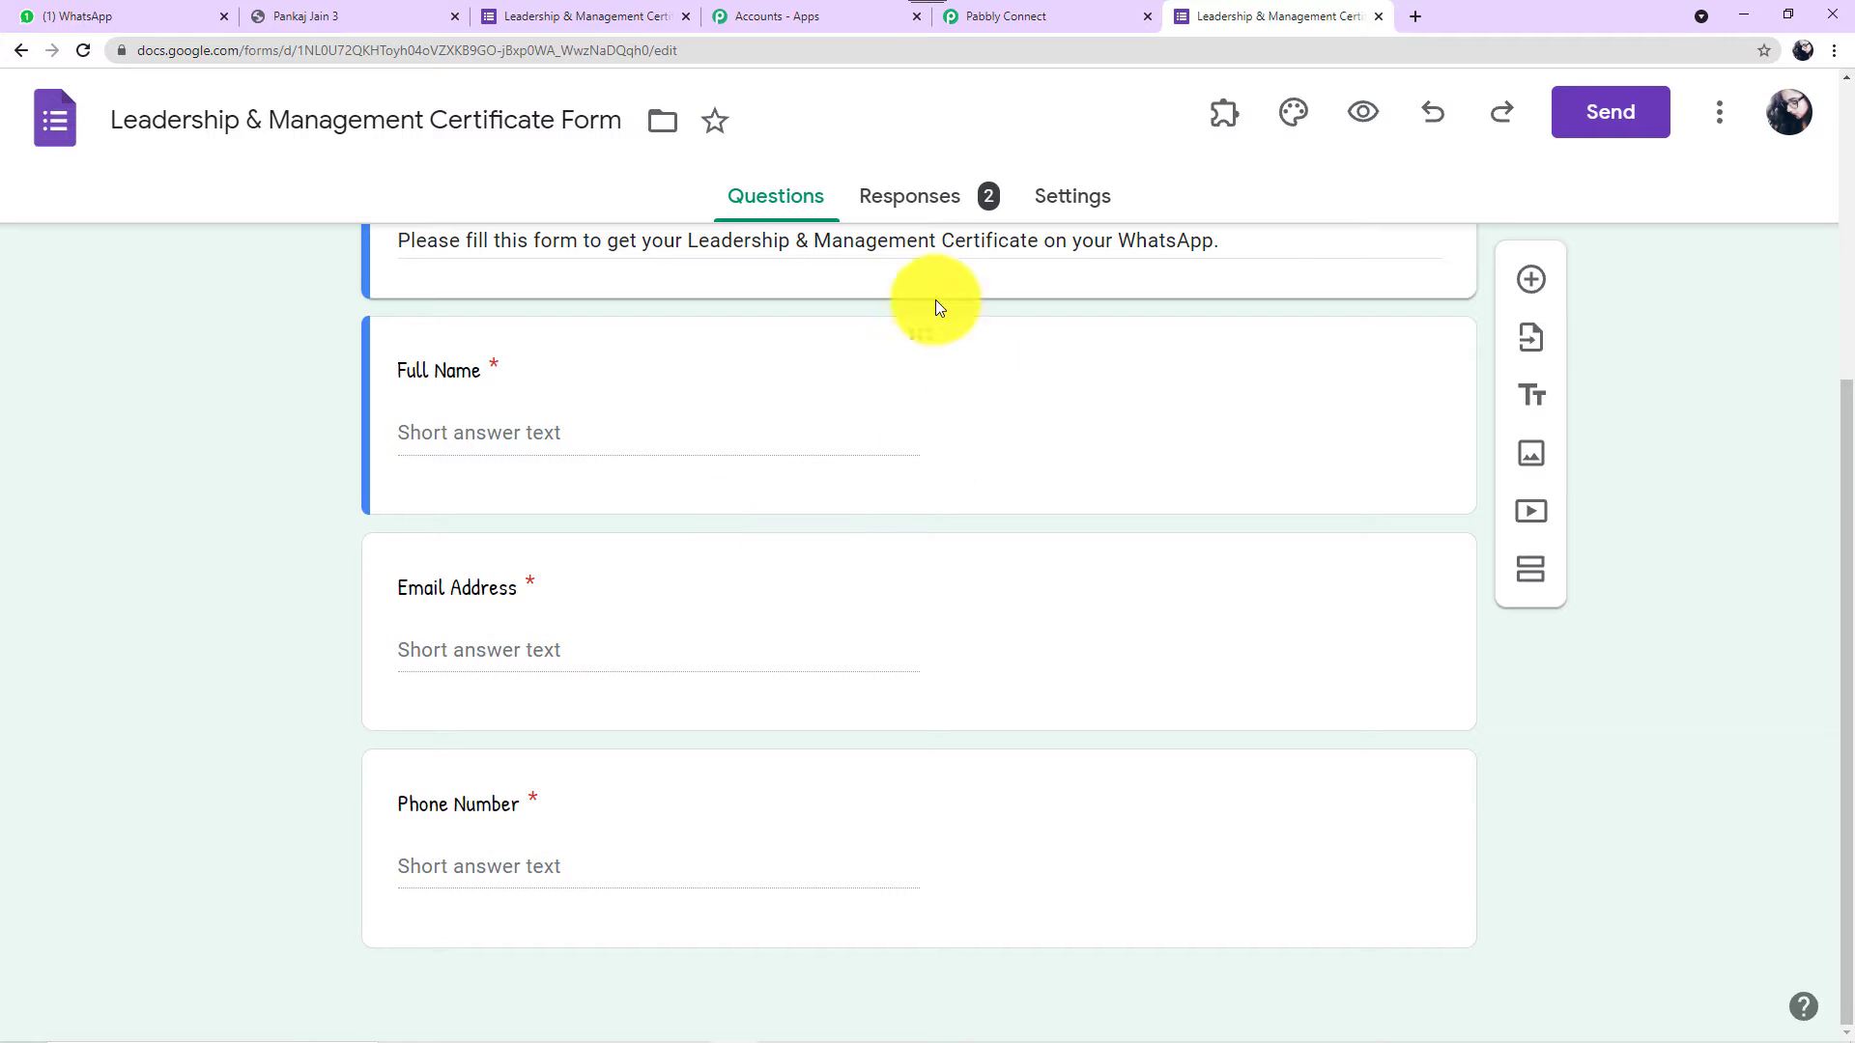
pyautogui.click(916, 201)
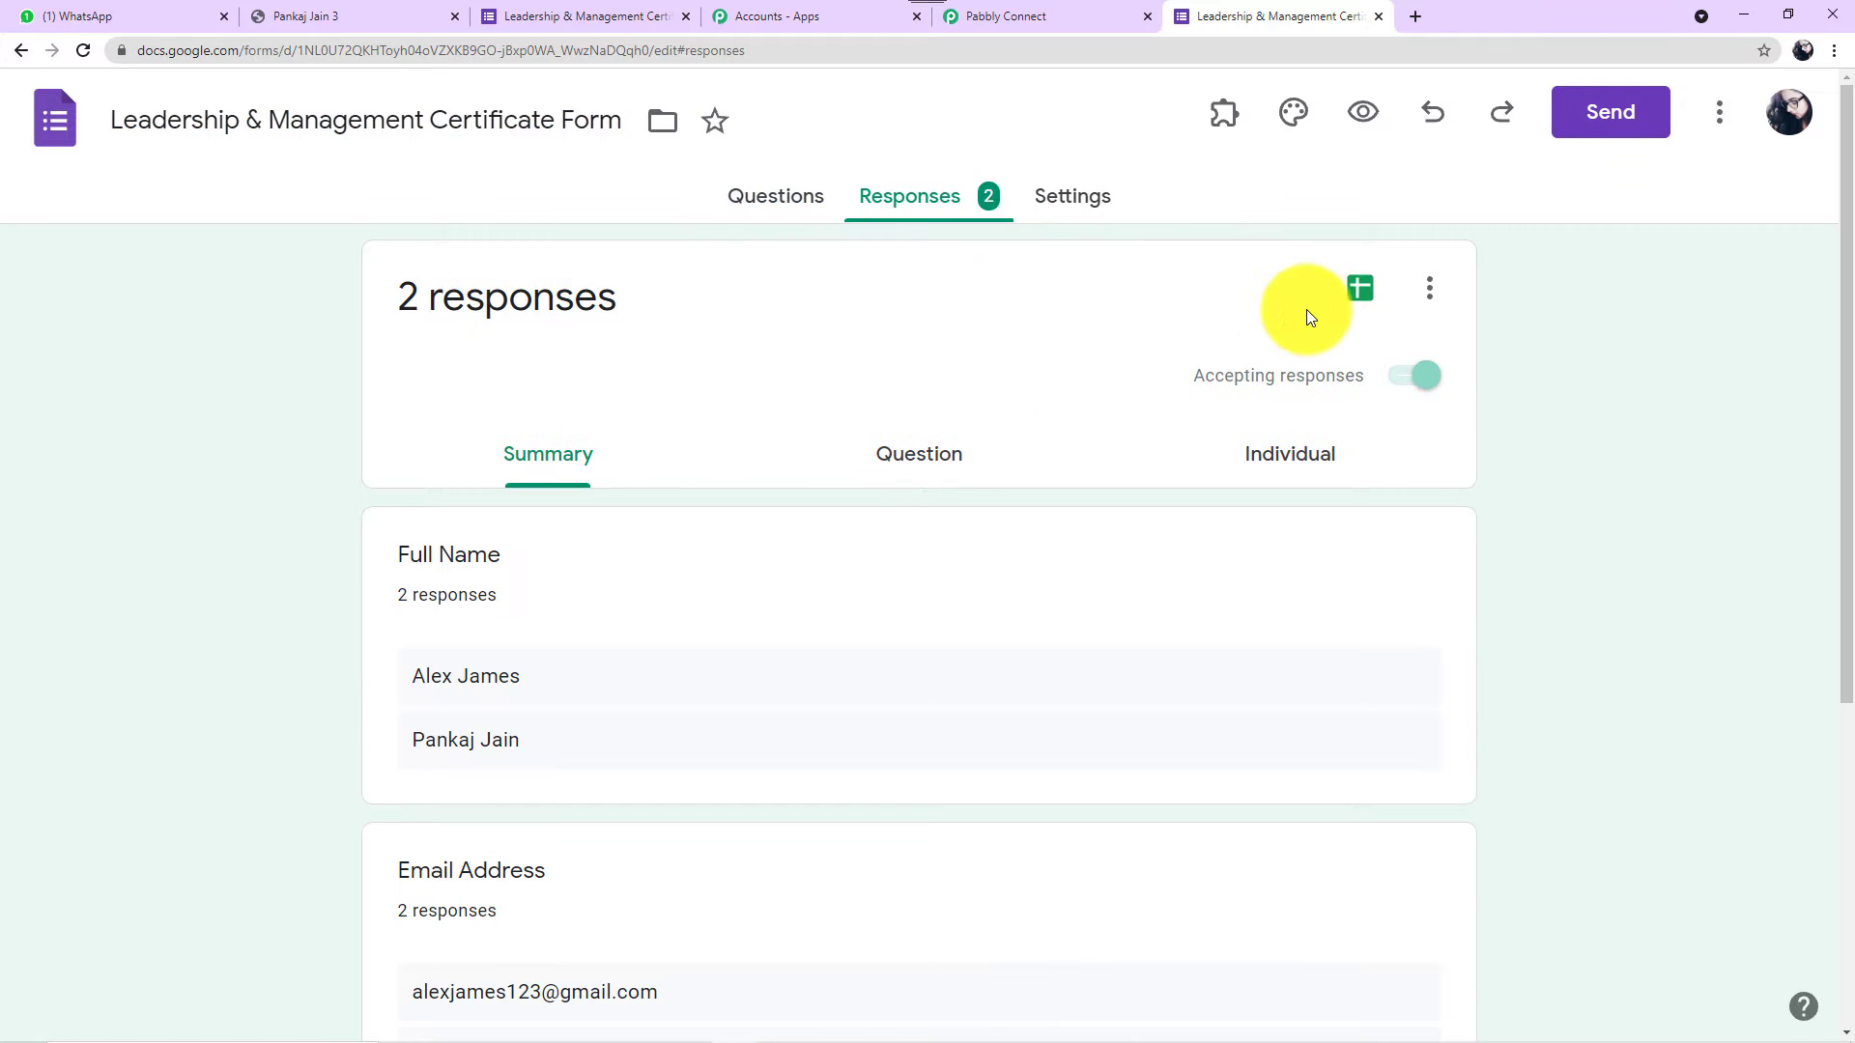
pyautogui.click(1360, 288)
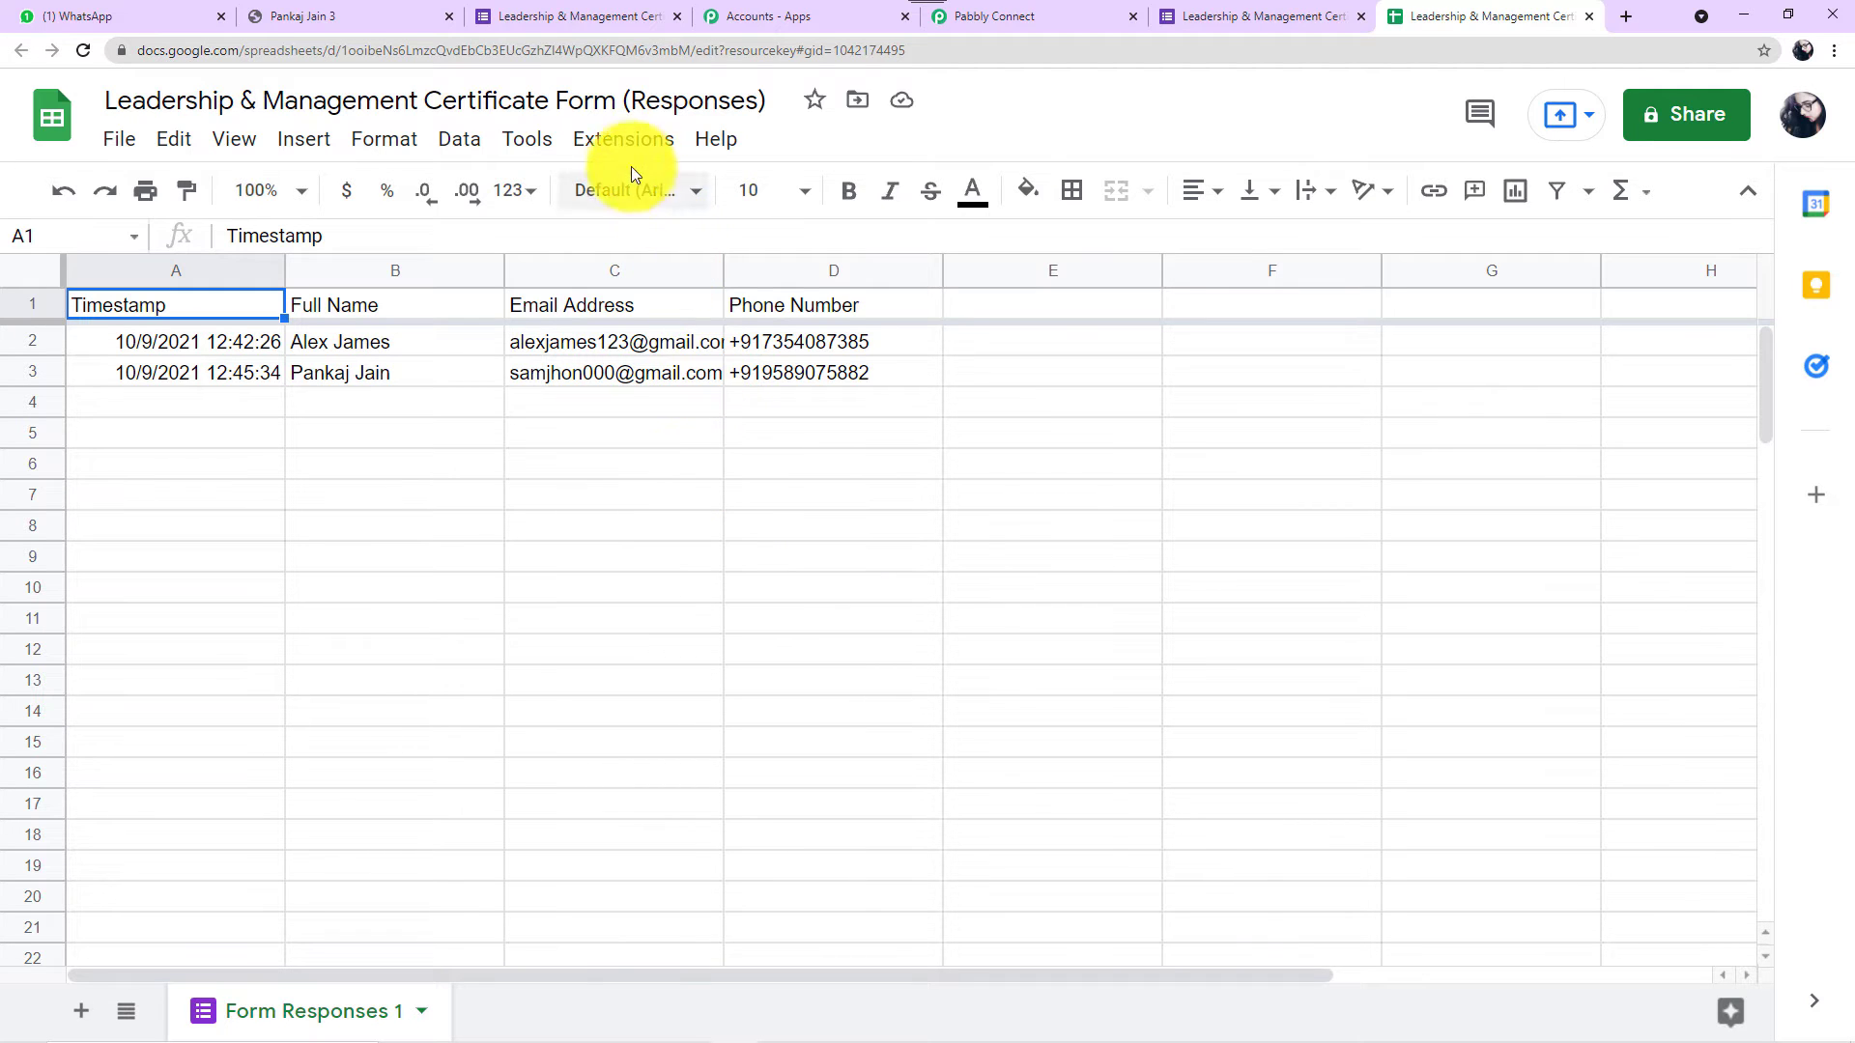
# Search the Google Workspace Marketplace for the Pabbly Connect Webhooks add-on, check whether it is installed, and close the marketplace.
pyautogui.click(626, 141)
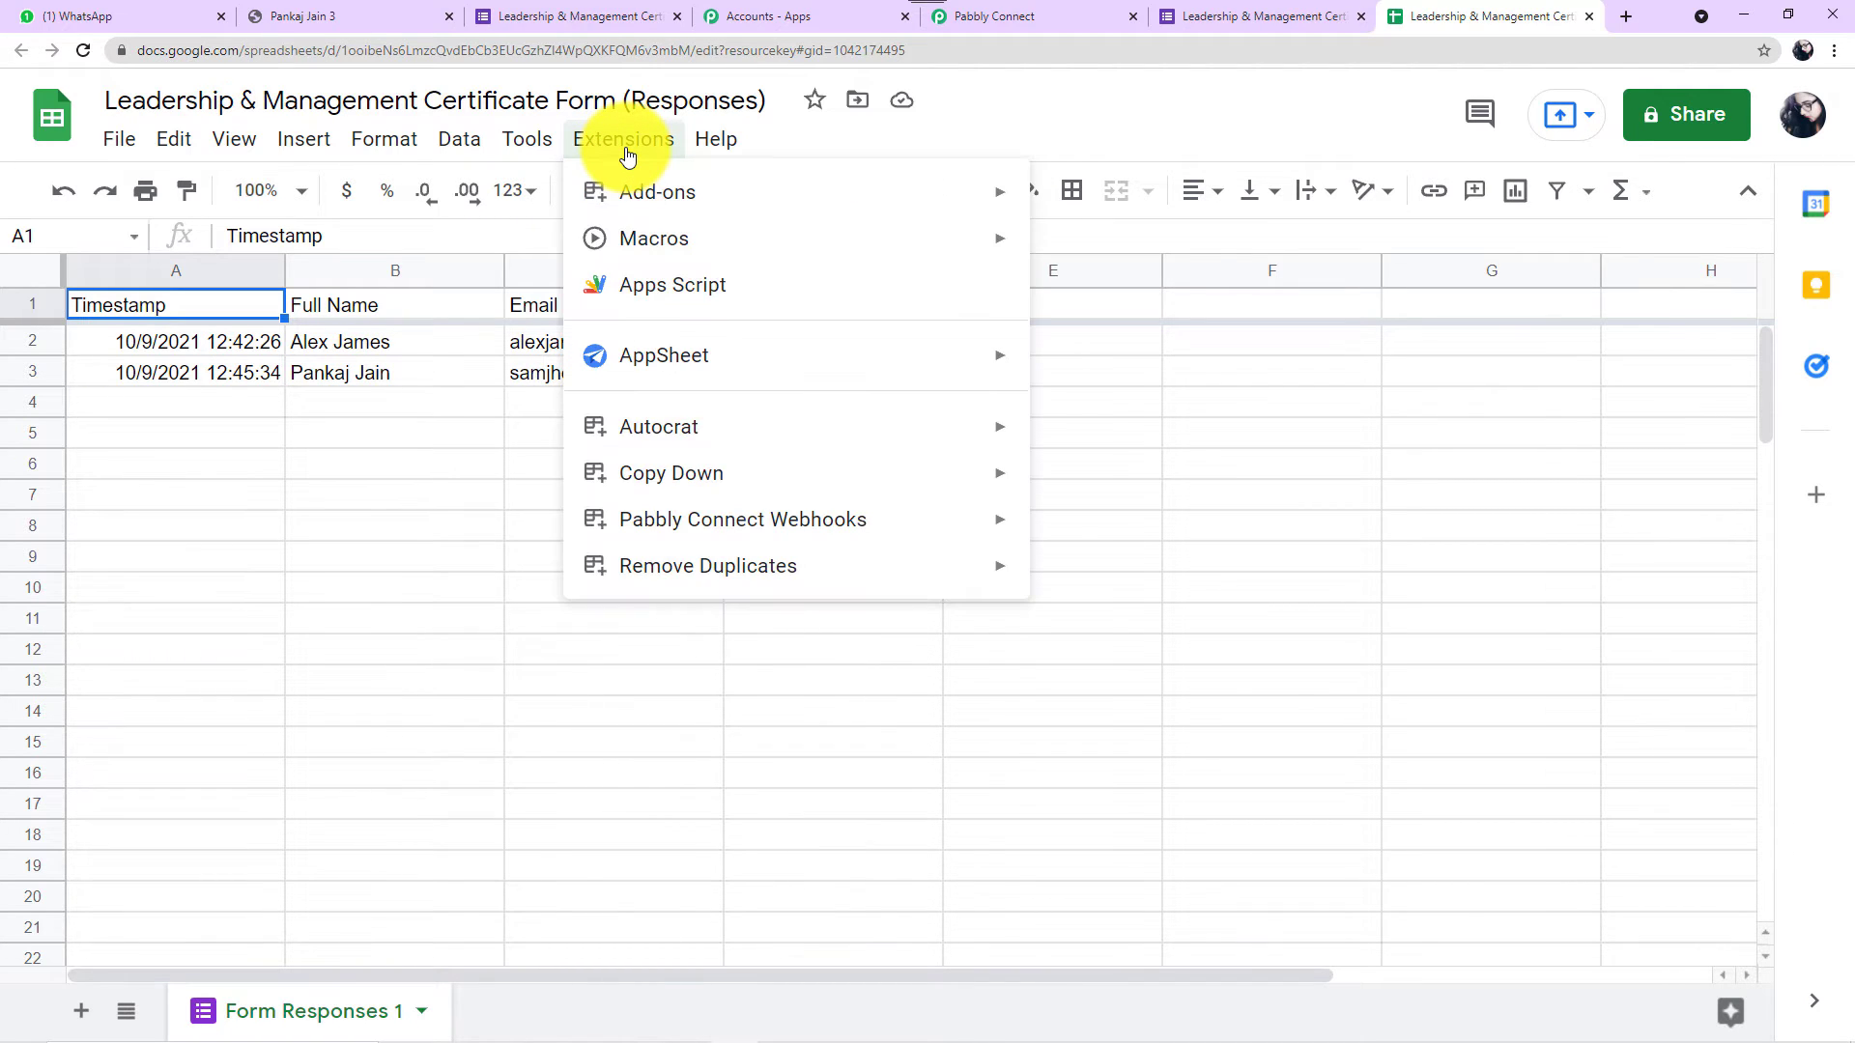
pyautogui.moveTo(621, 199)
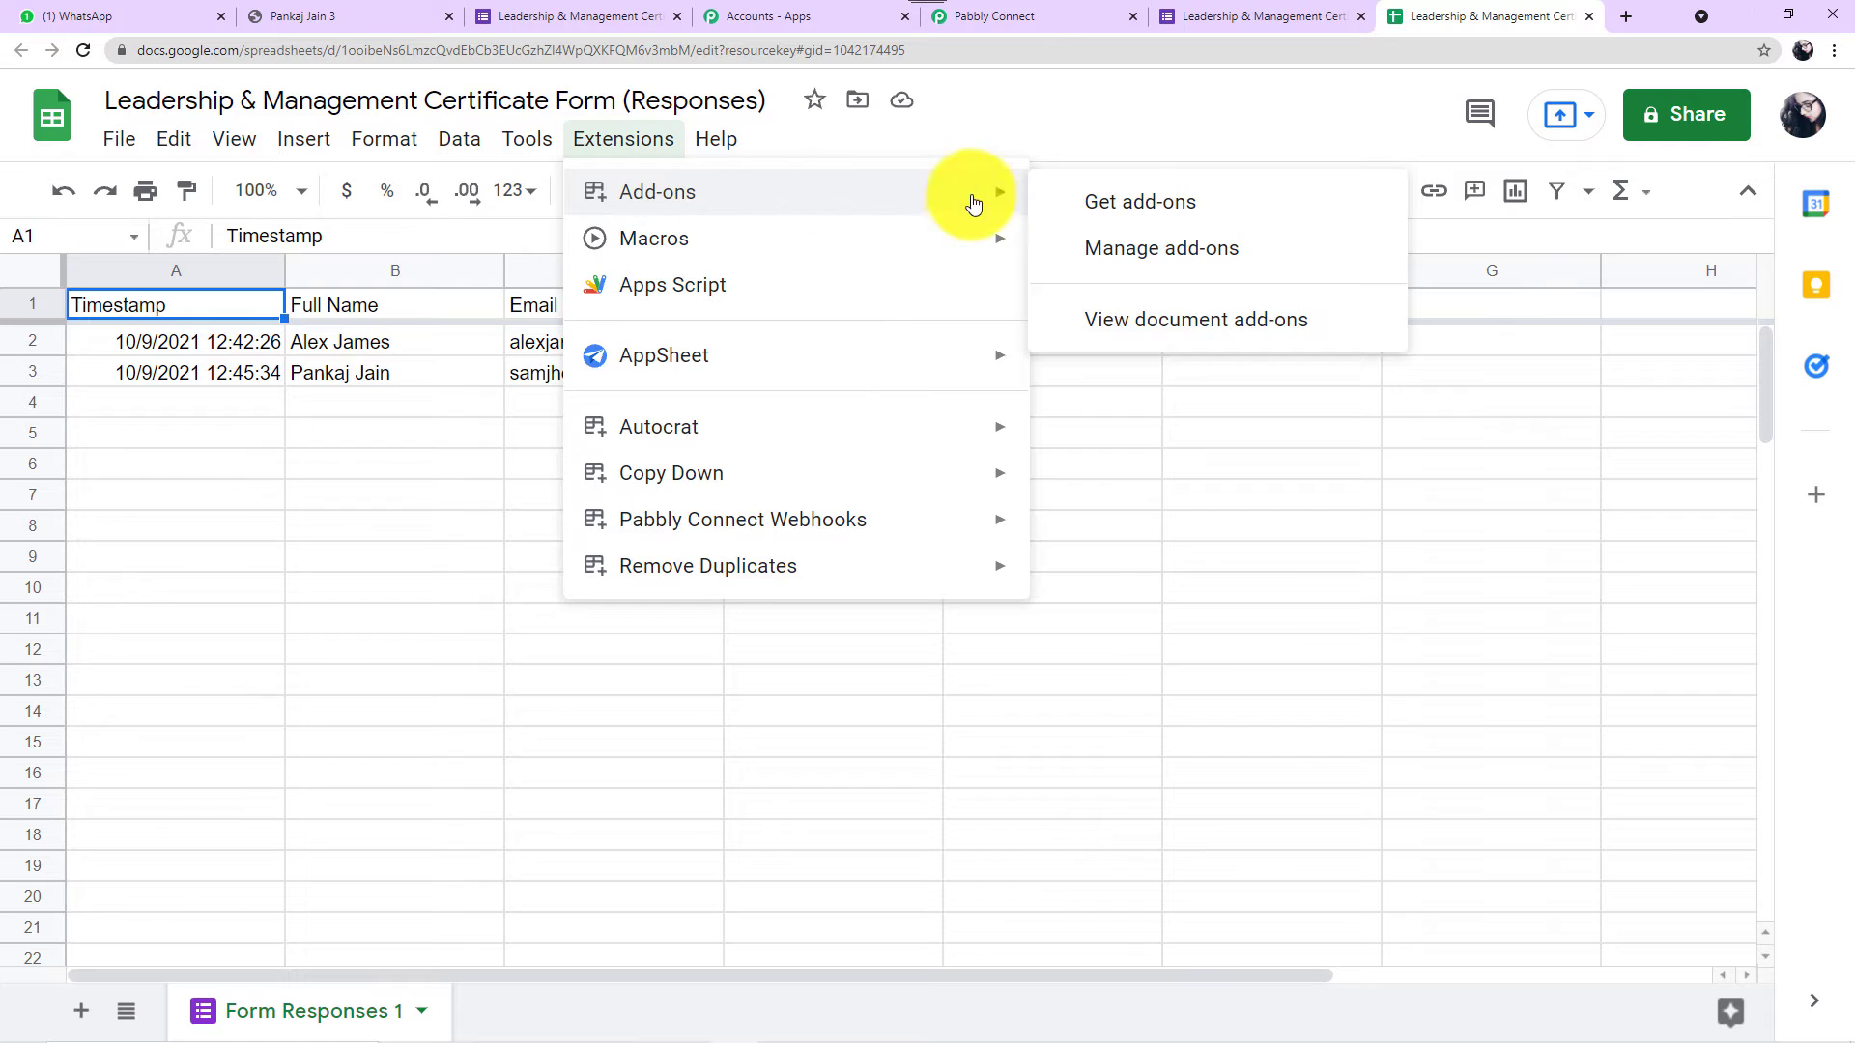
pyautogui.click(1170, 207)
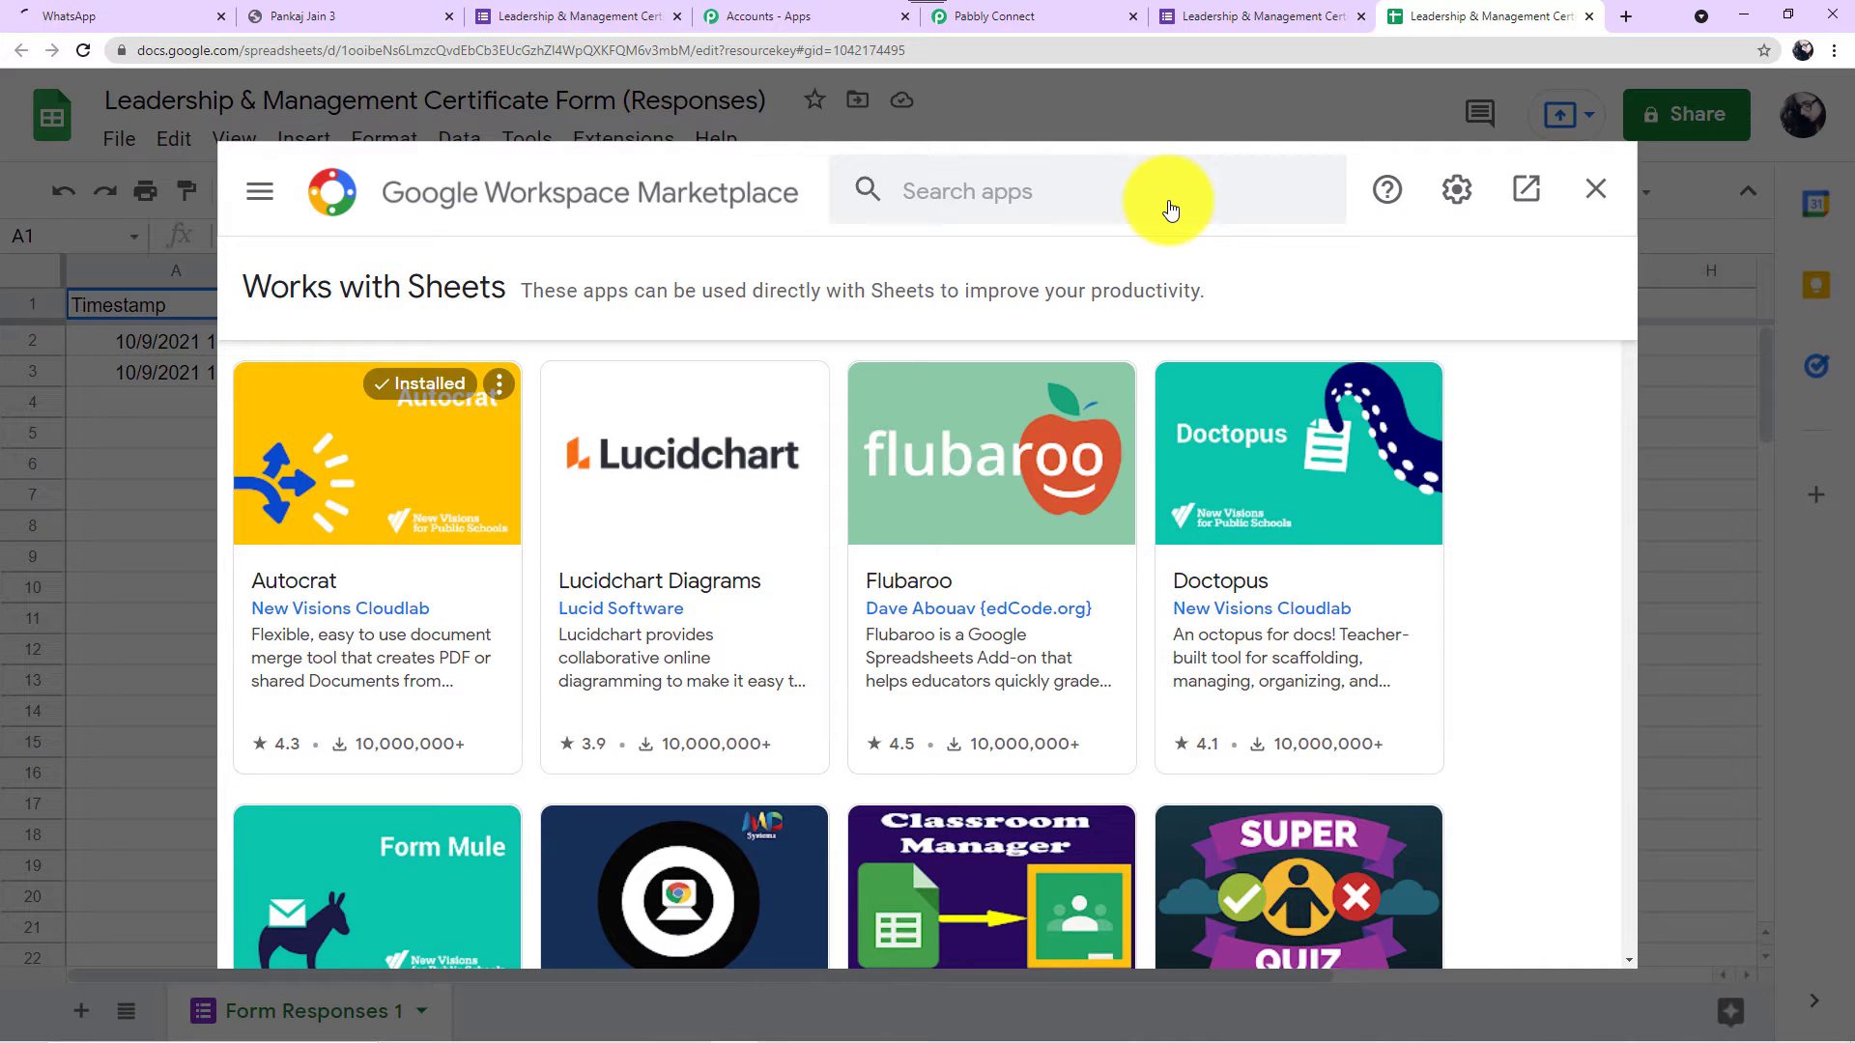
pyautogui.click(1170, 202)
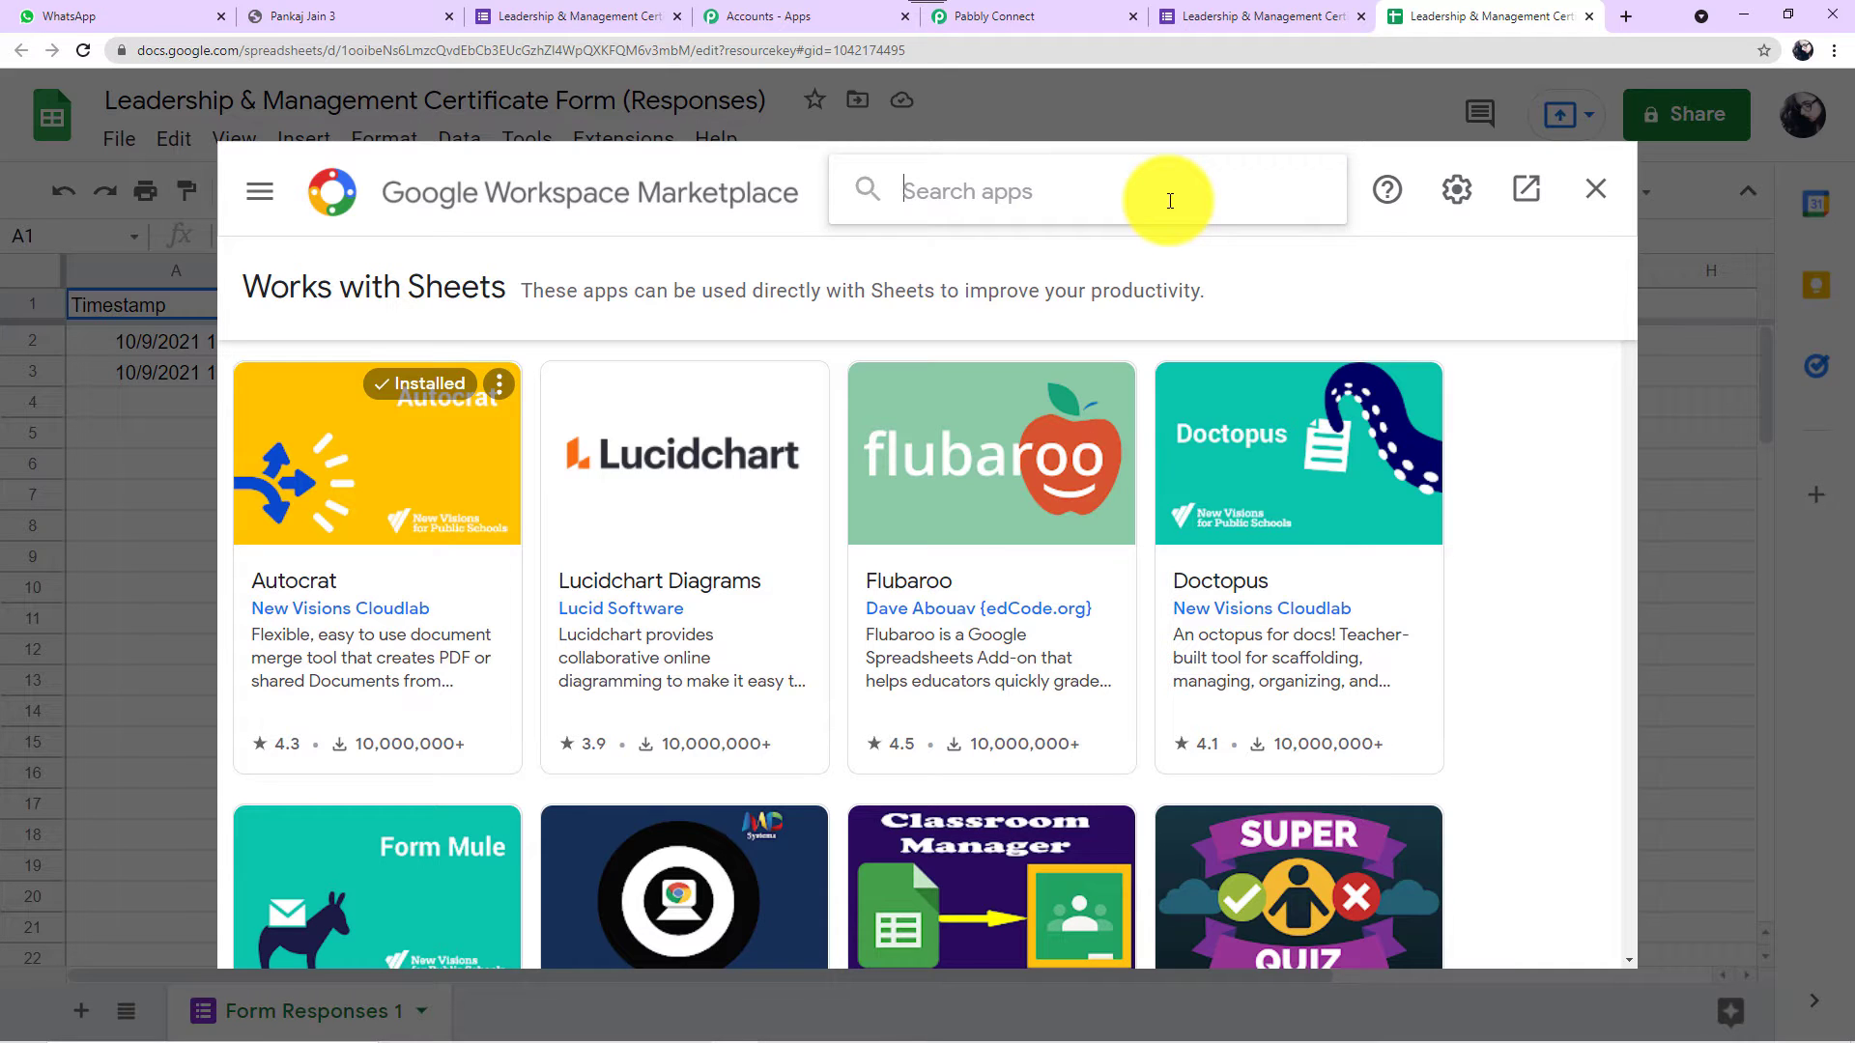
pyautogui.write('pa')
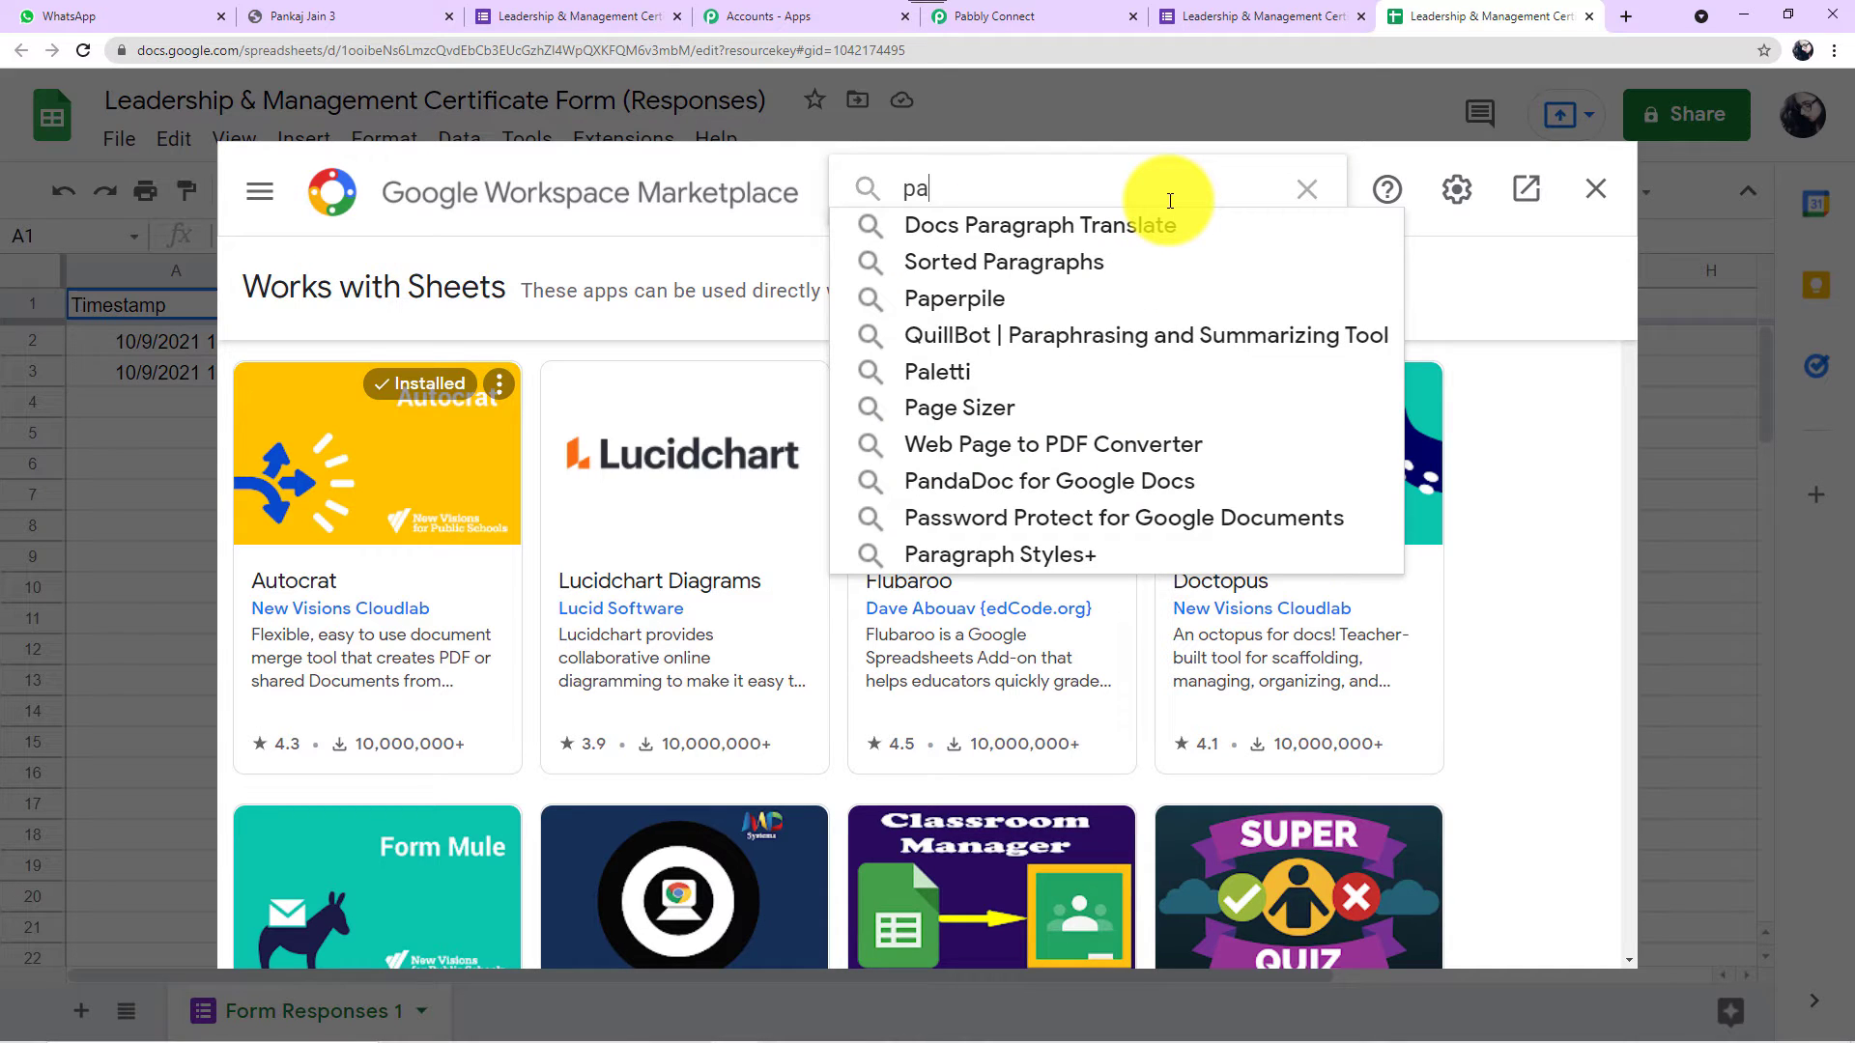
pyautogui.write('bb')
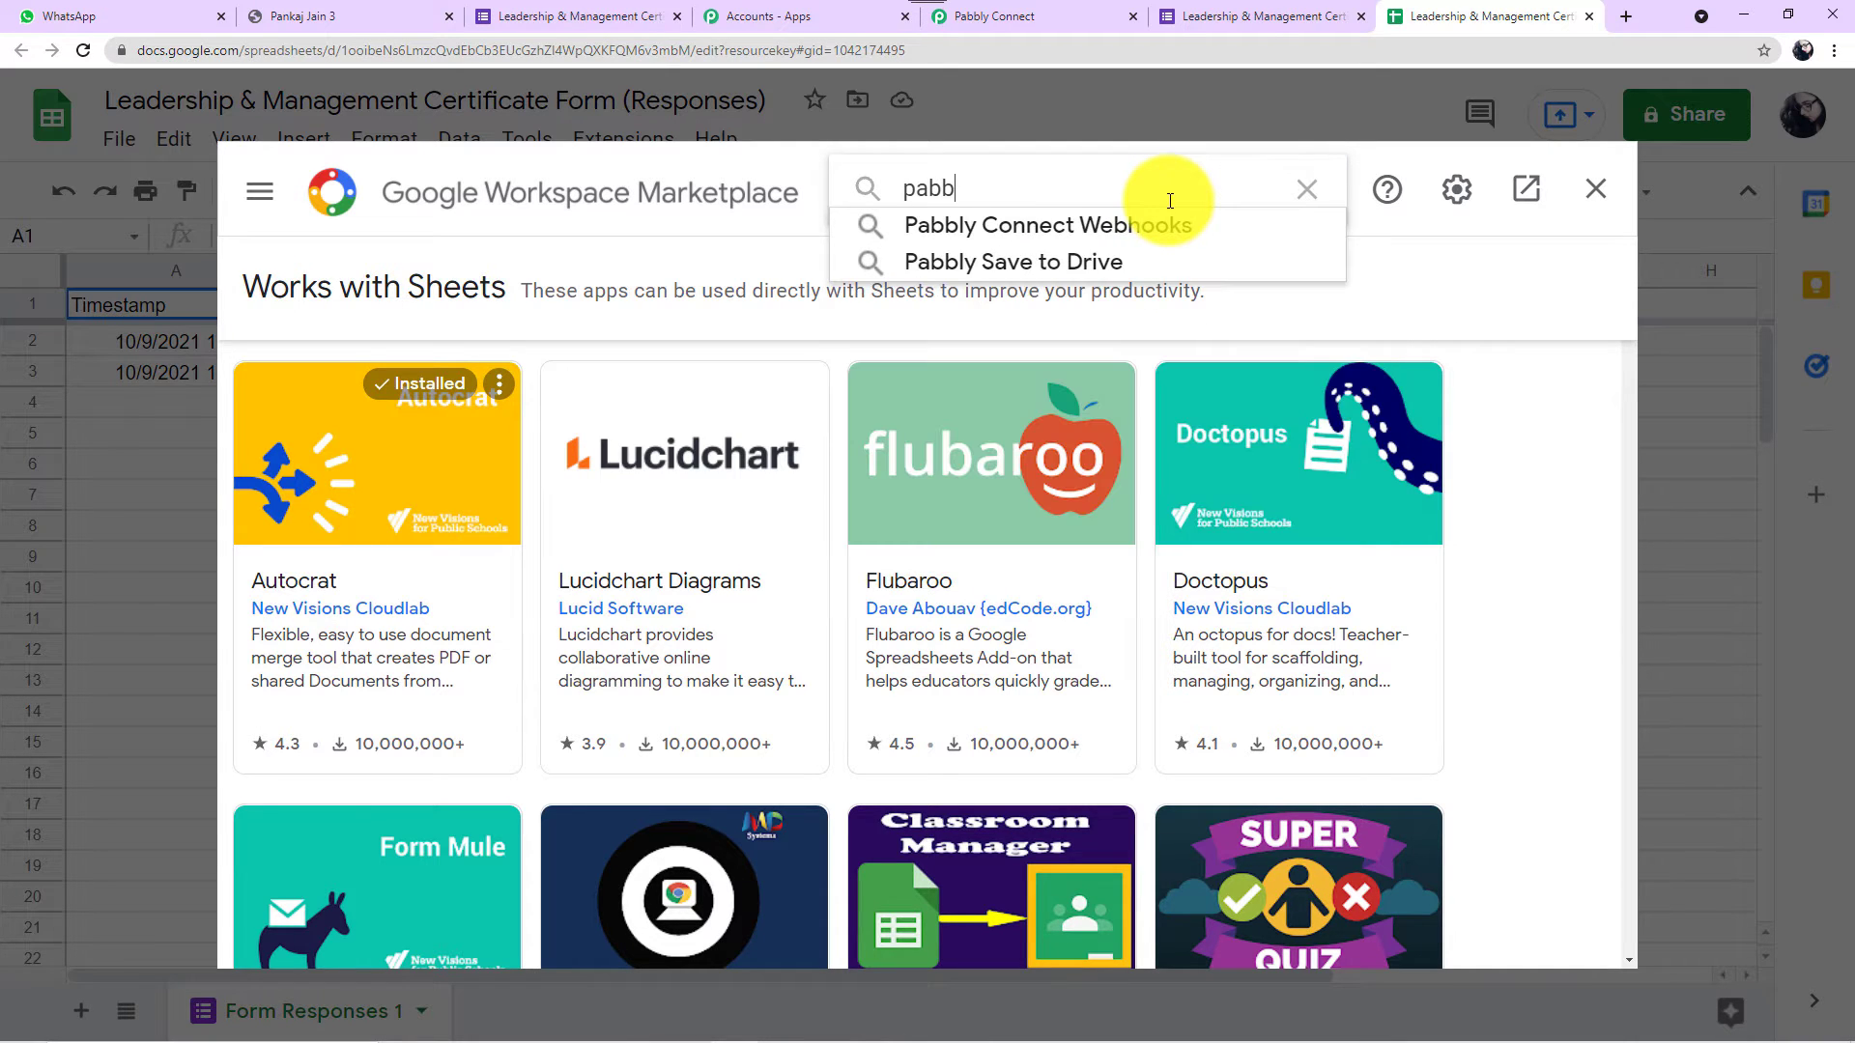
pyautogui.click(1117, 220)
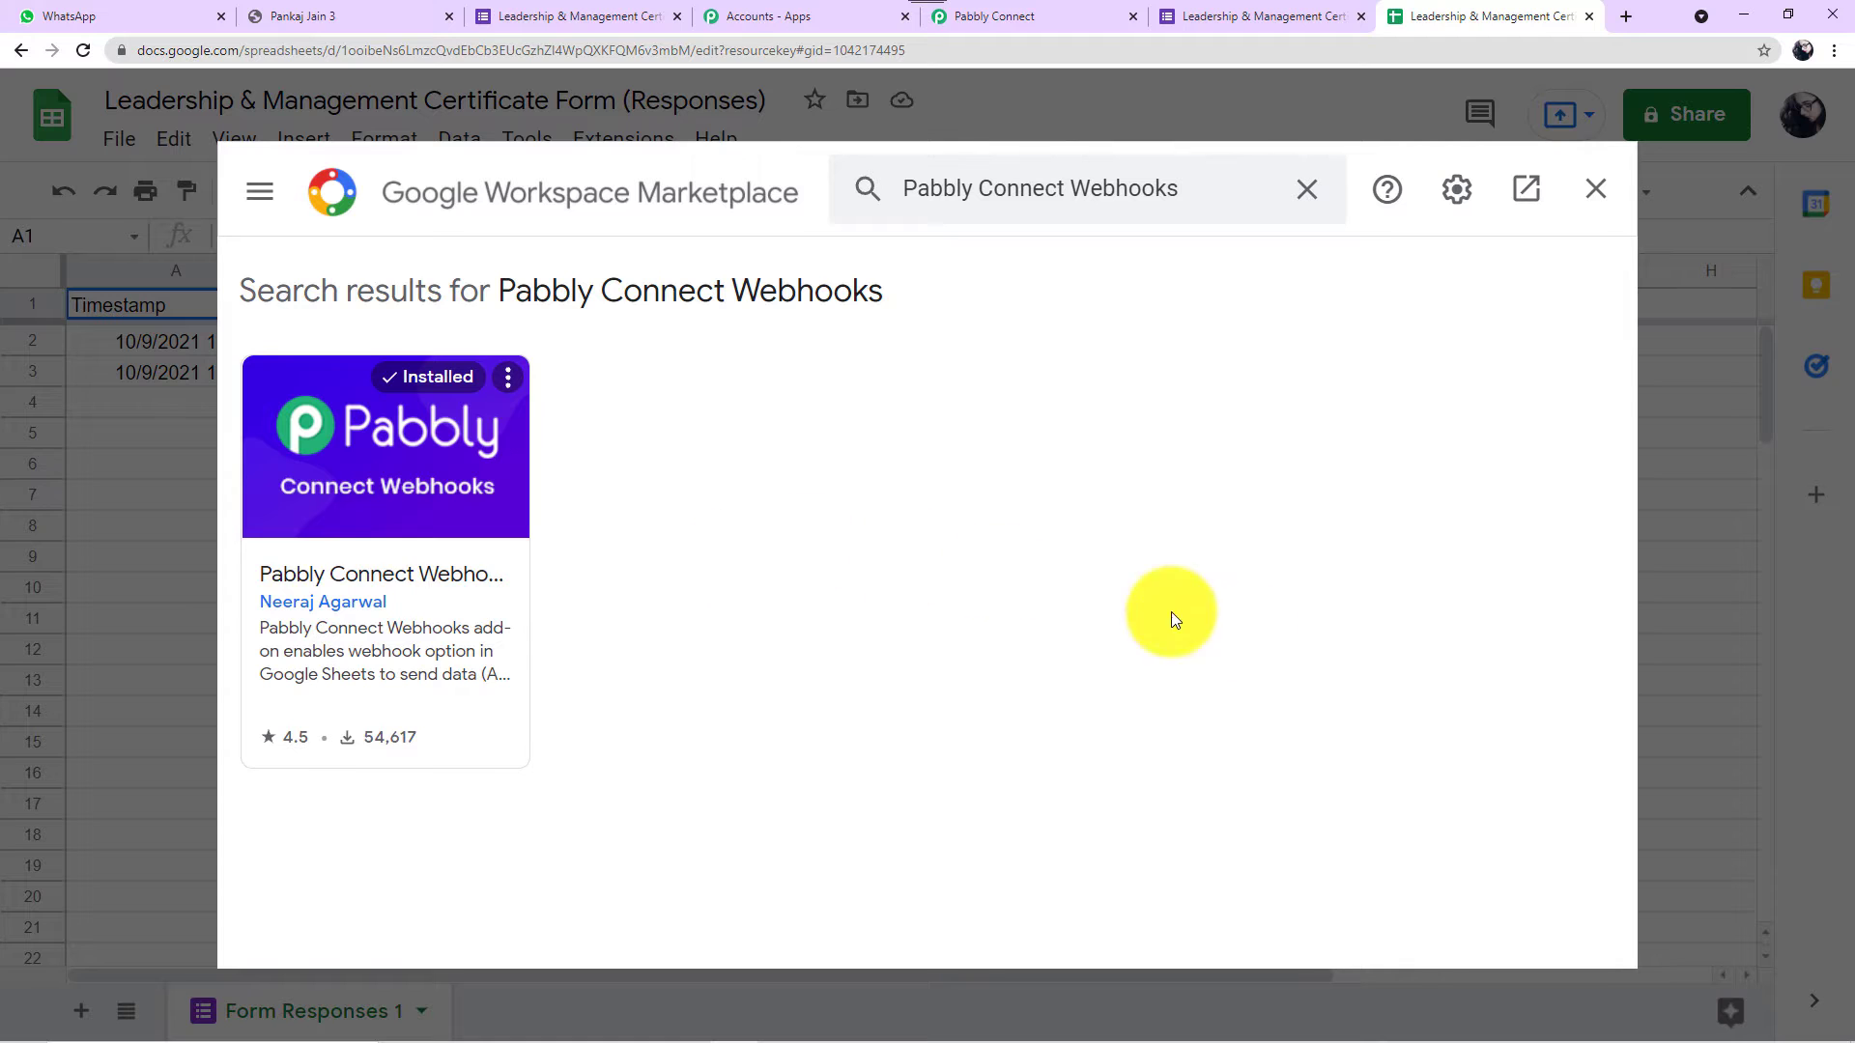
pyautogui.click(1596, 190)
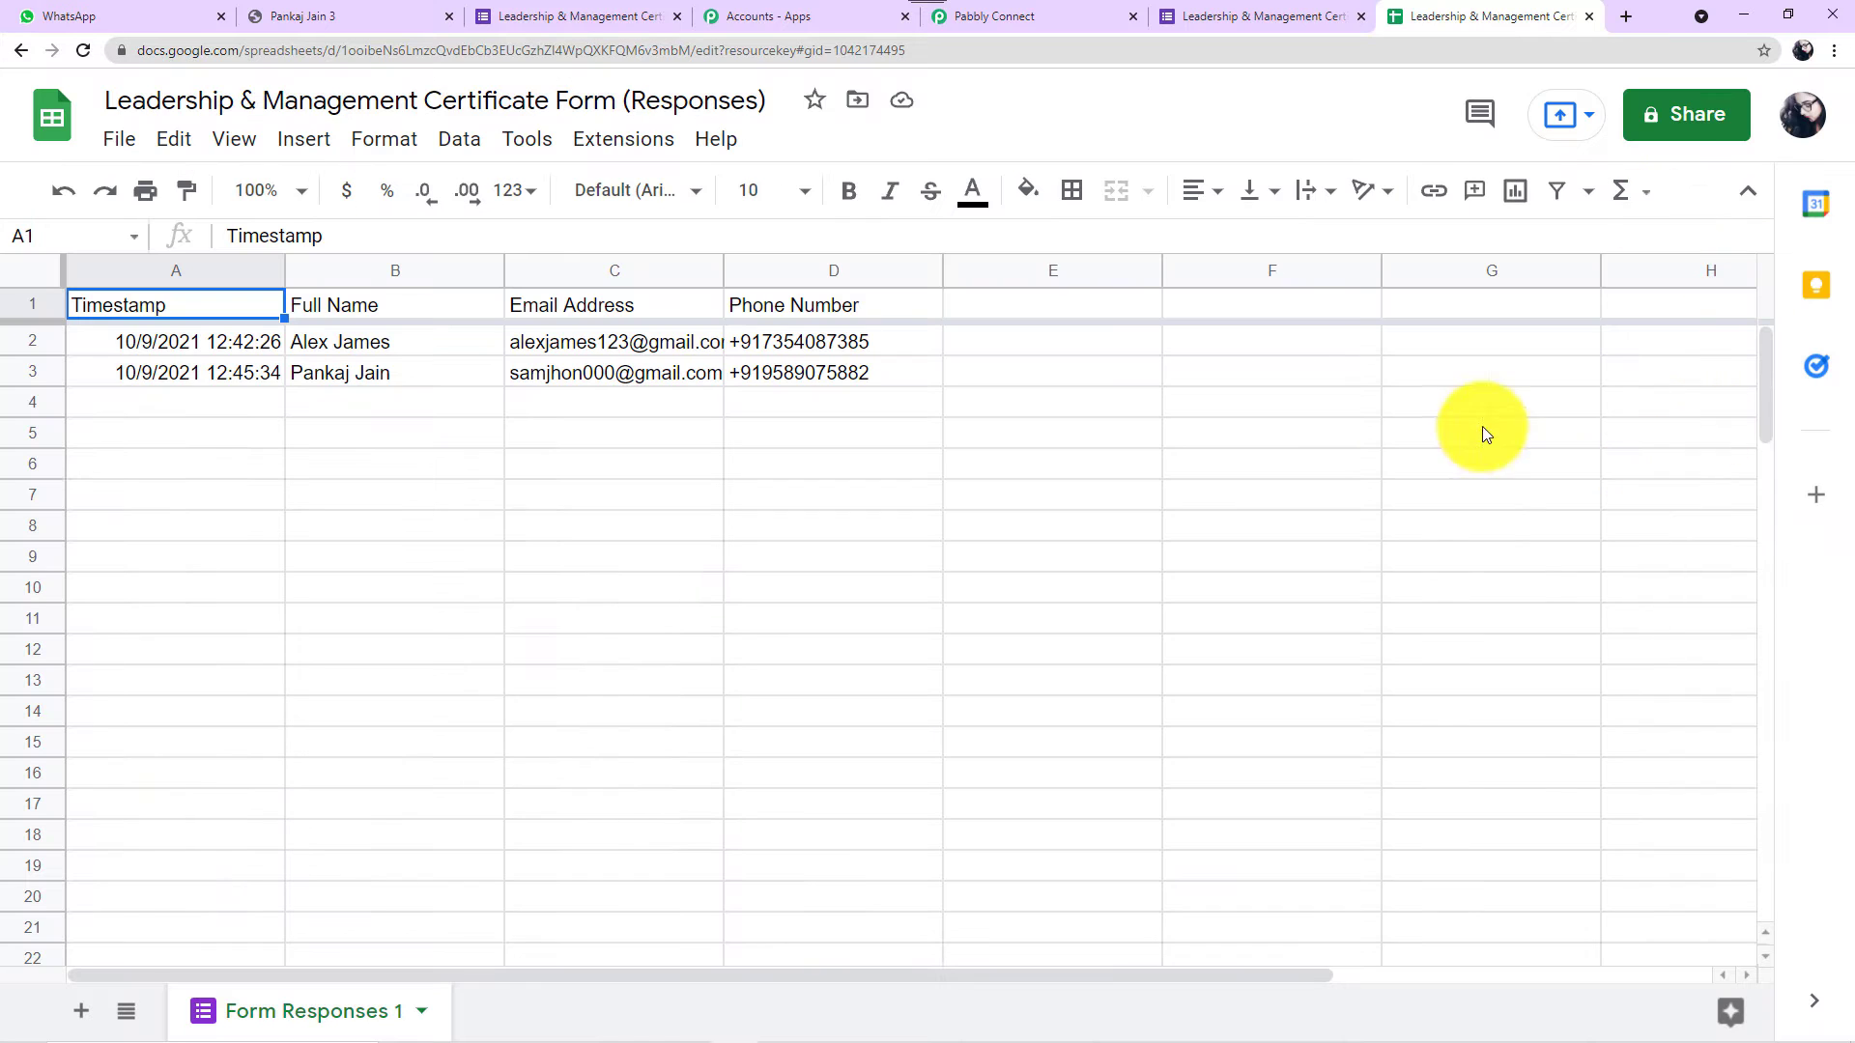
pyautogui.click(87, 53)
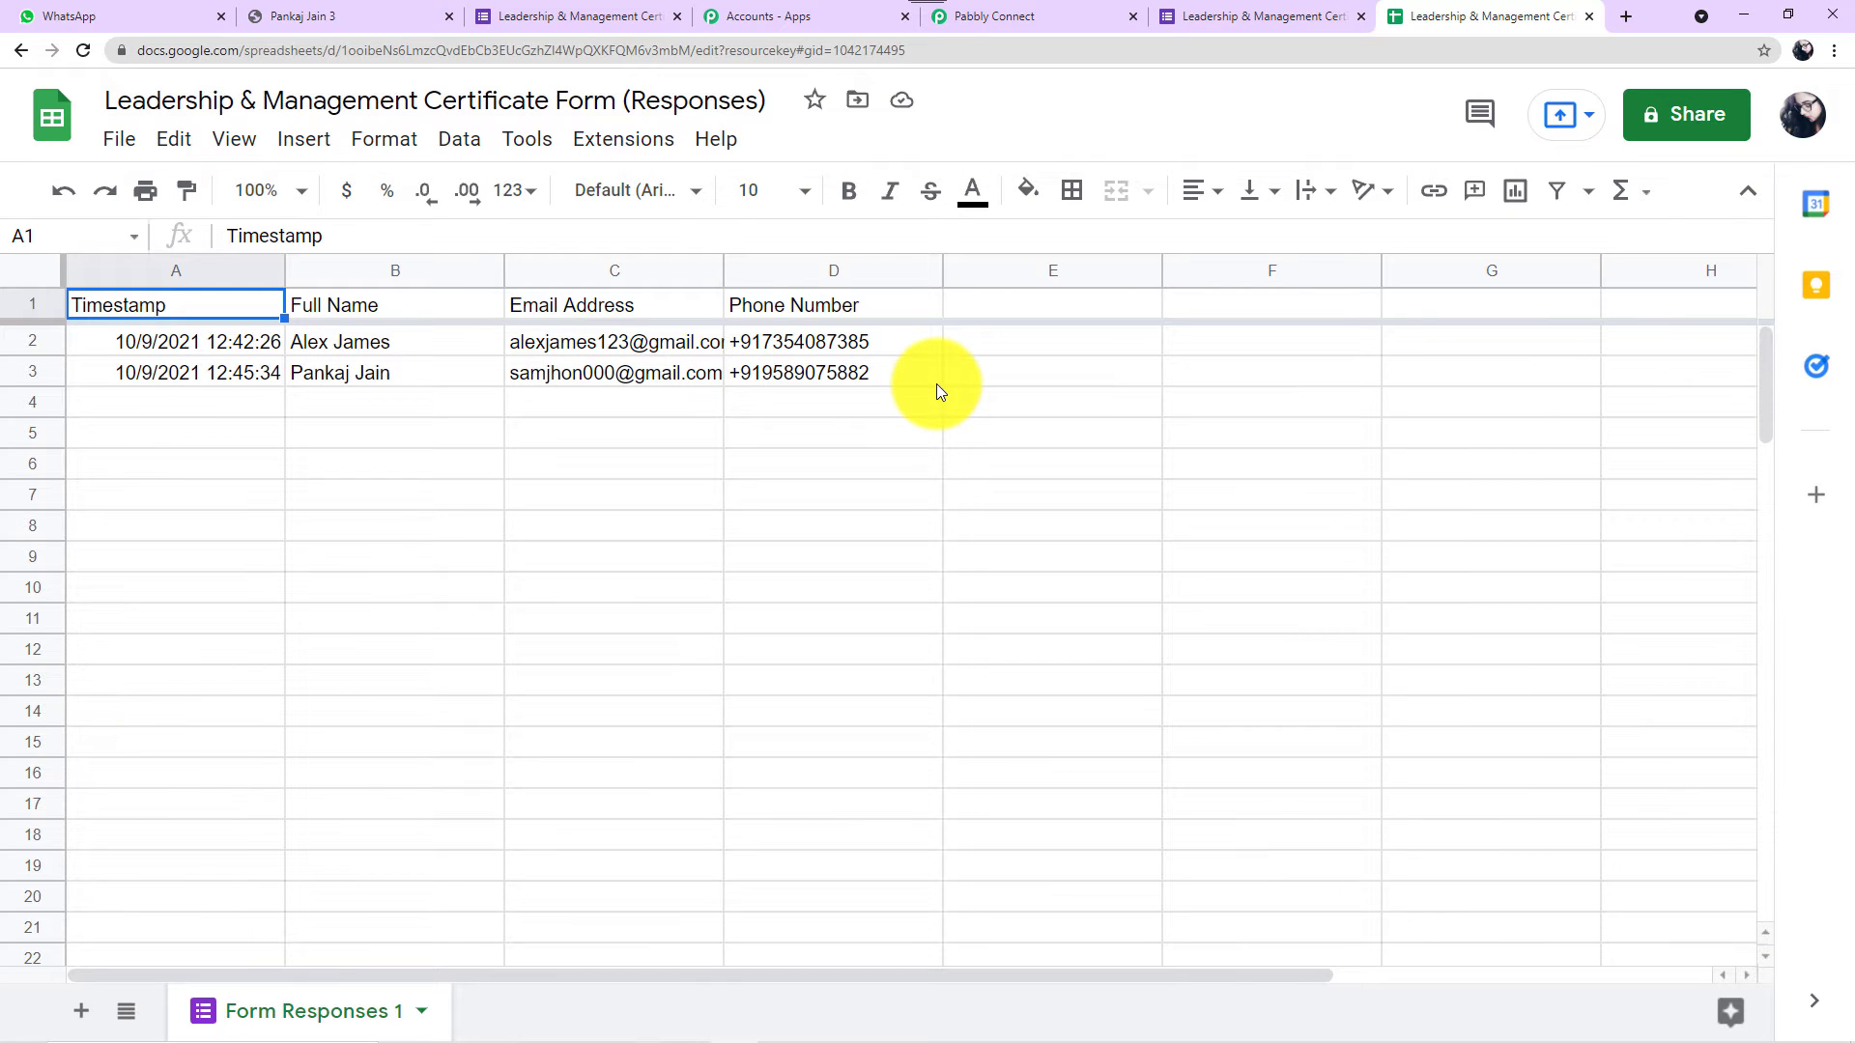
pyautogui.click(604, 140)
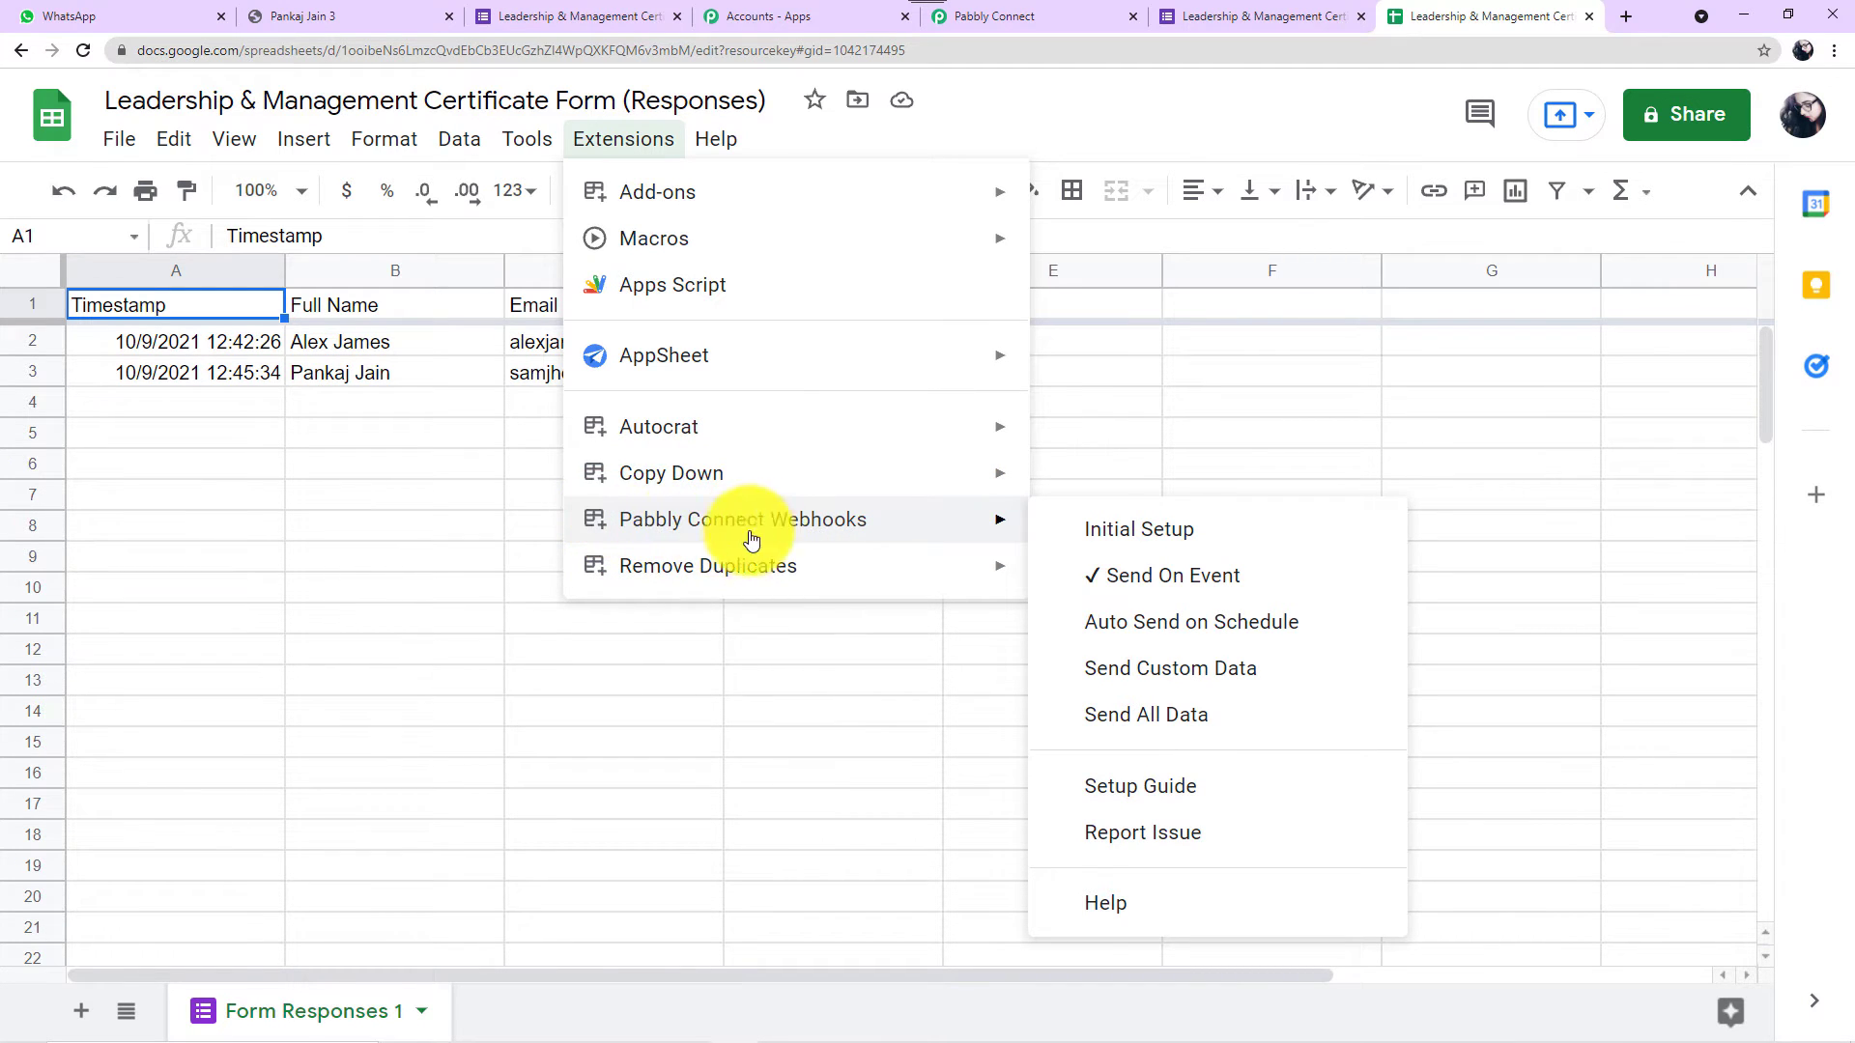
pyautogui.click(1138, 542)
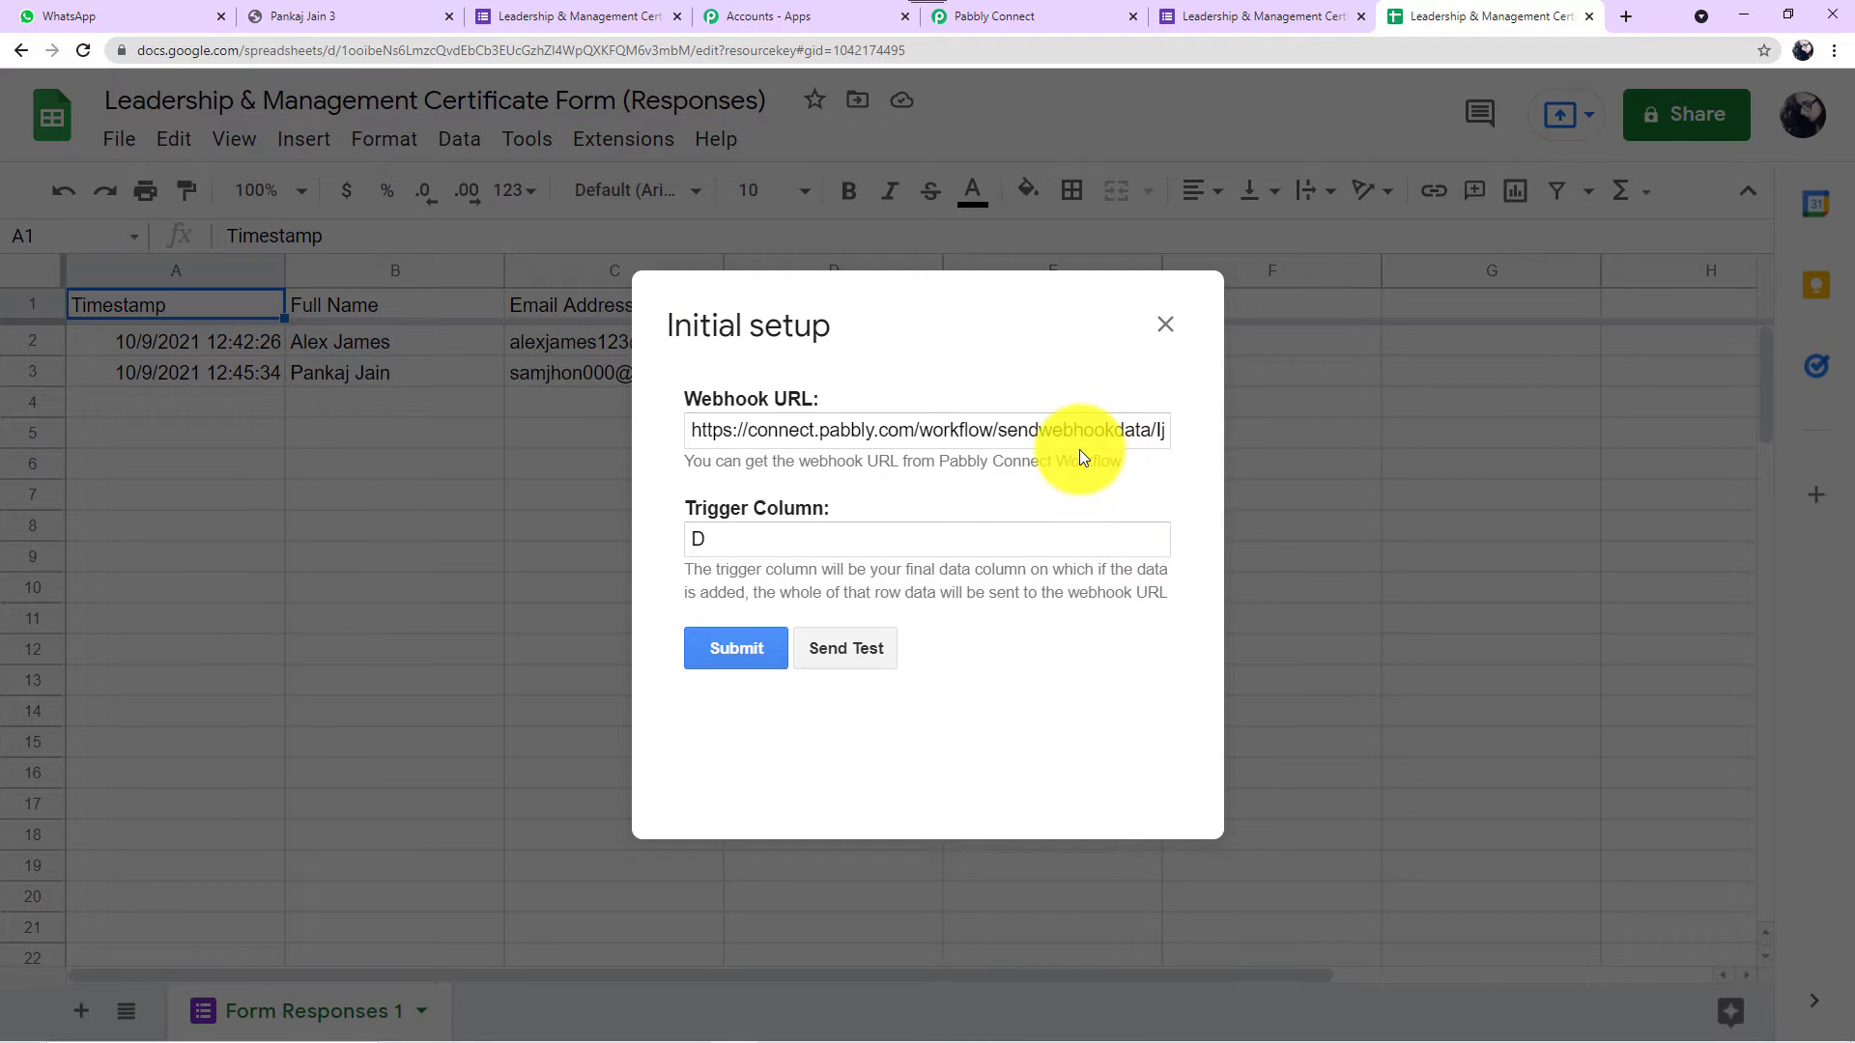
pyautogui.click(1078, 432)
pyautogui.hotkey('ctrl', 'a')
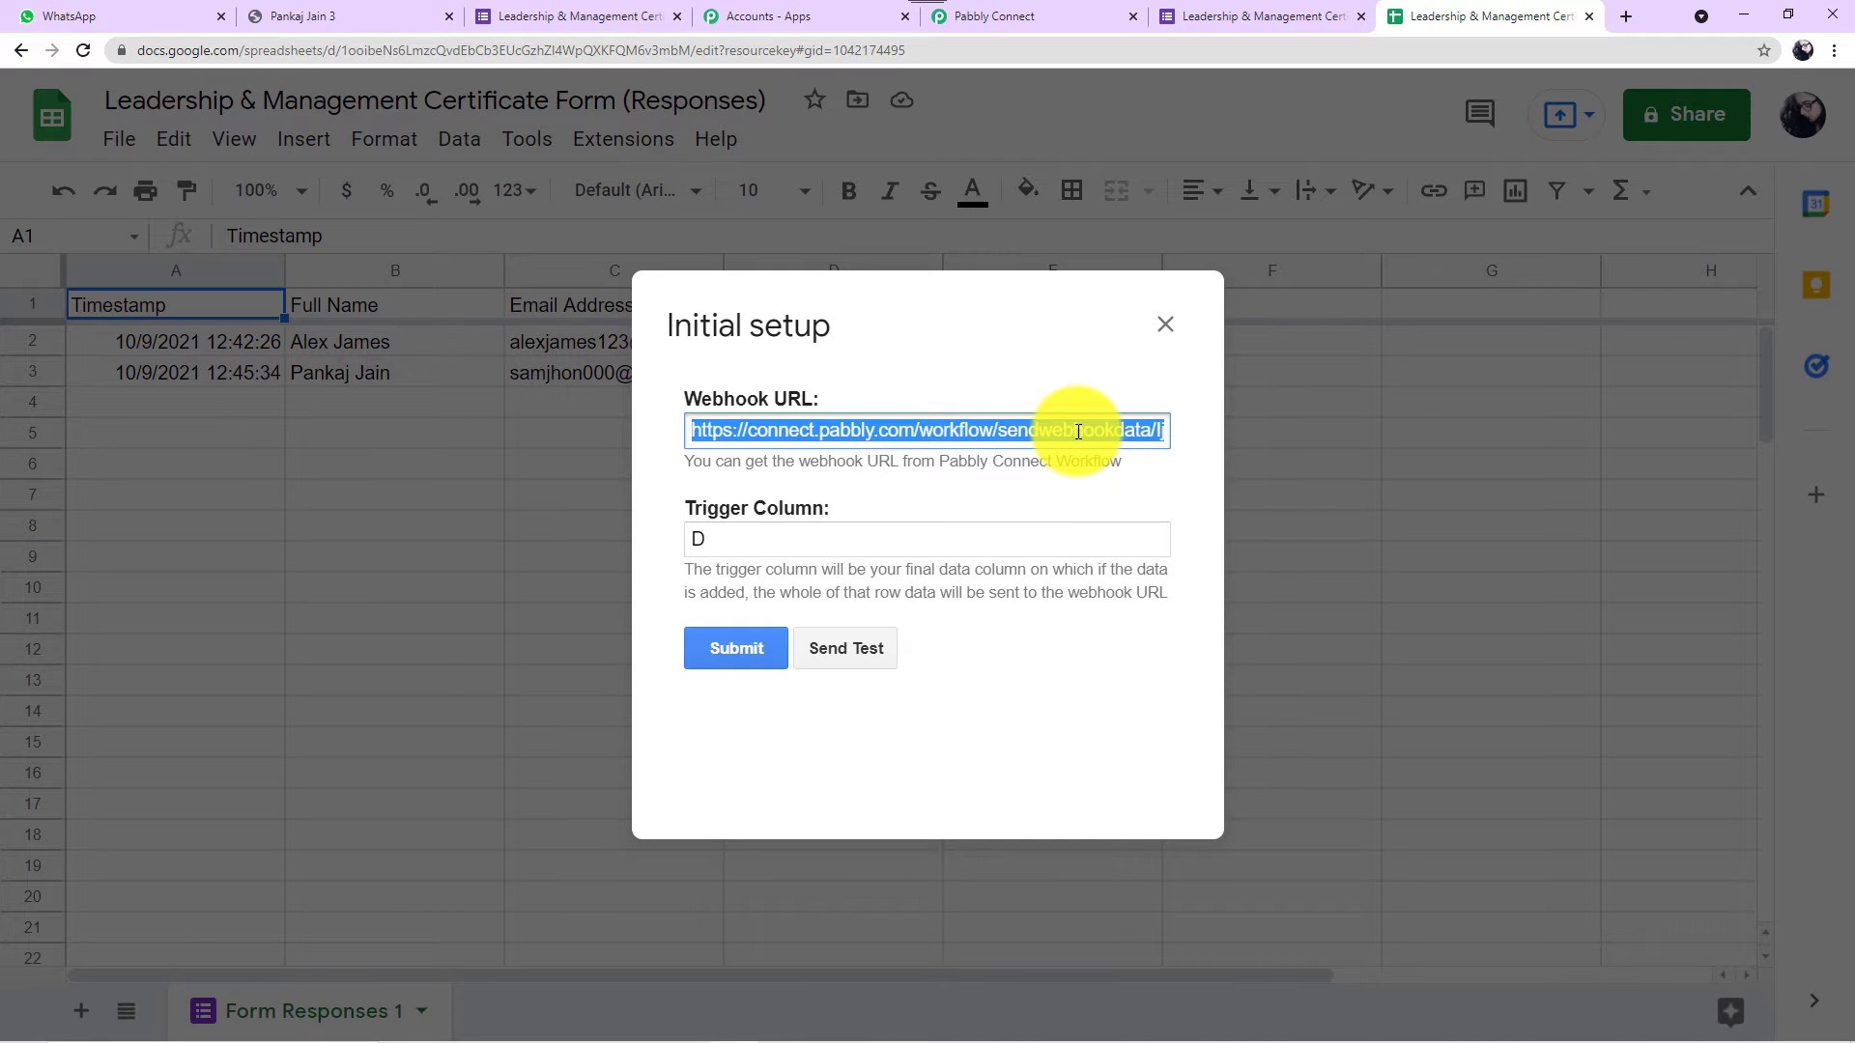
pyautogui.press('BackSpace')
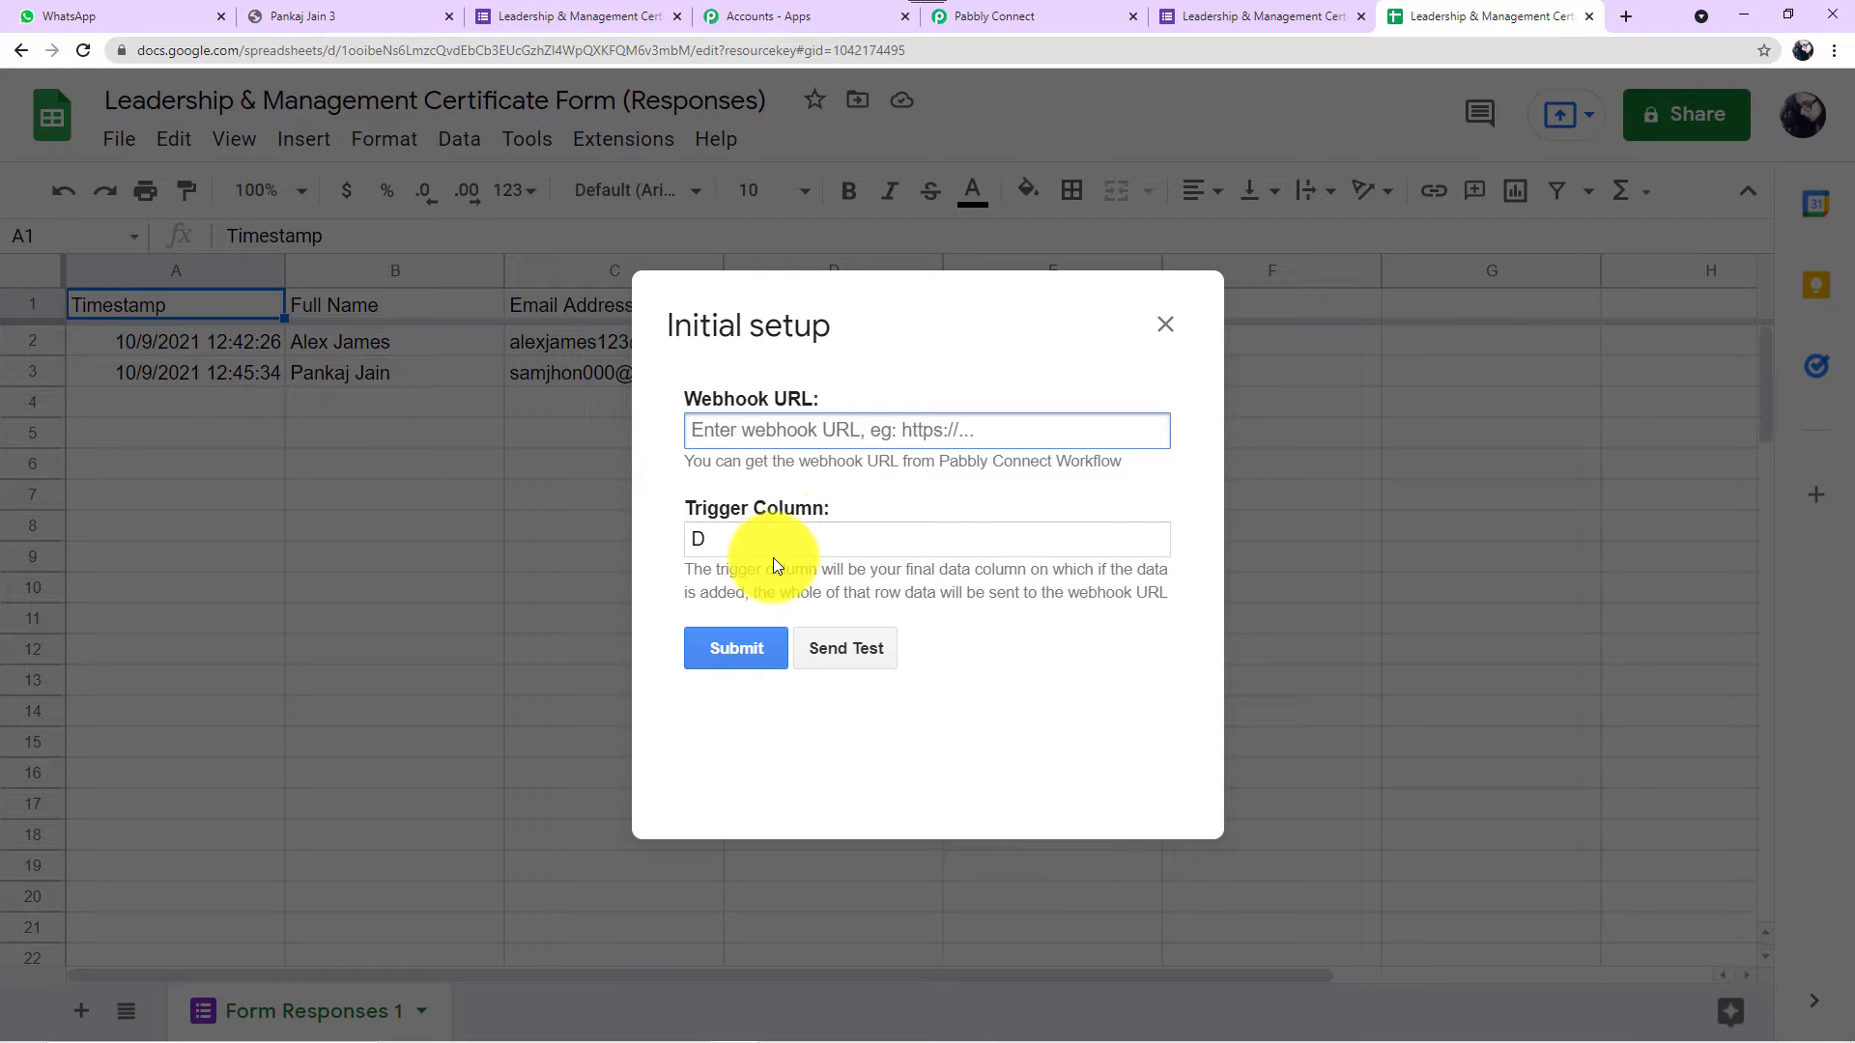
pyautogui.click(1165, 323)
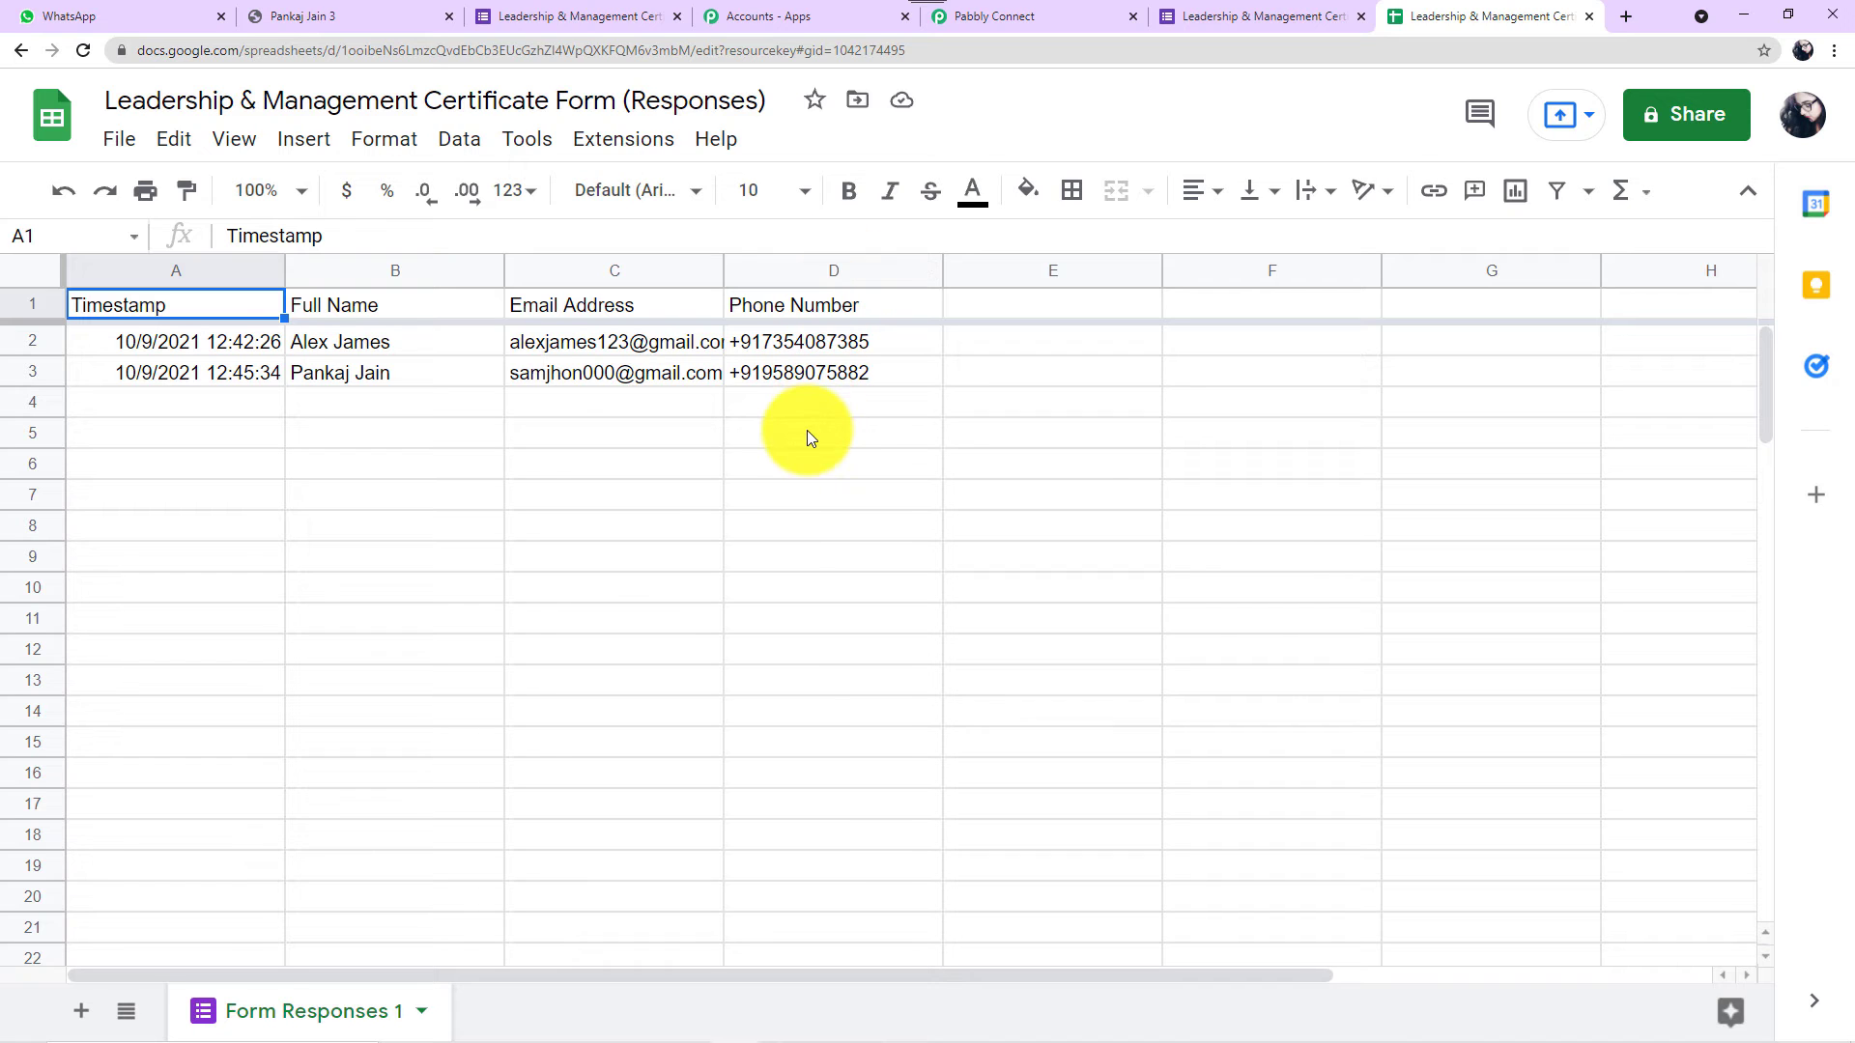
# Open the initial setup of the Pabbly Connect Webhooks add-on and clear its saved webhook URL.
pyautogui.click(609, 150)
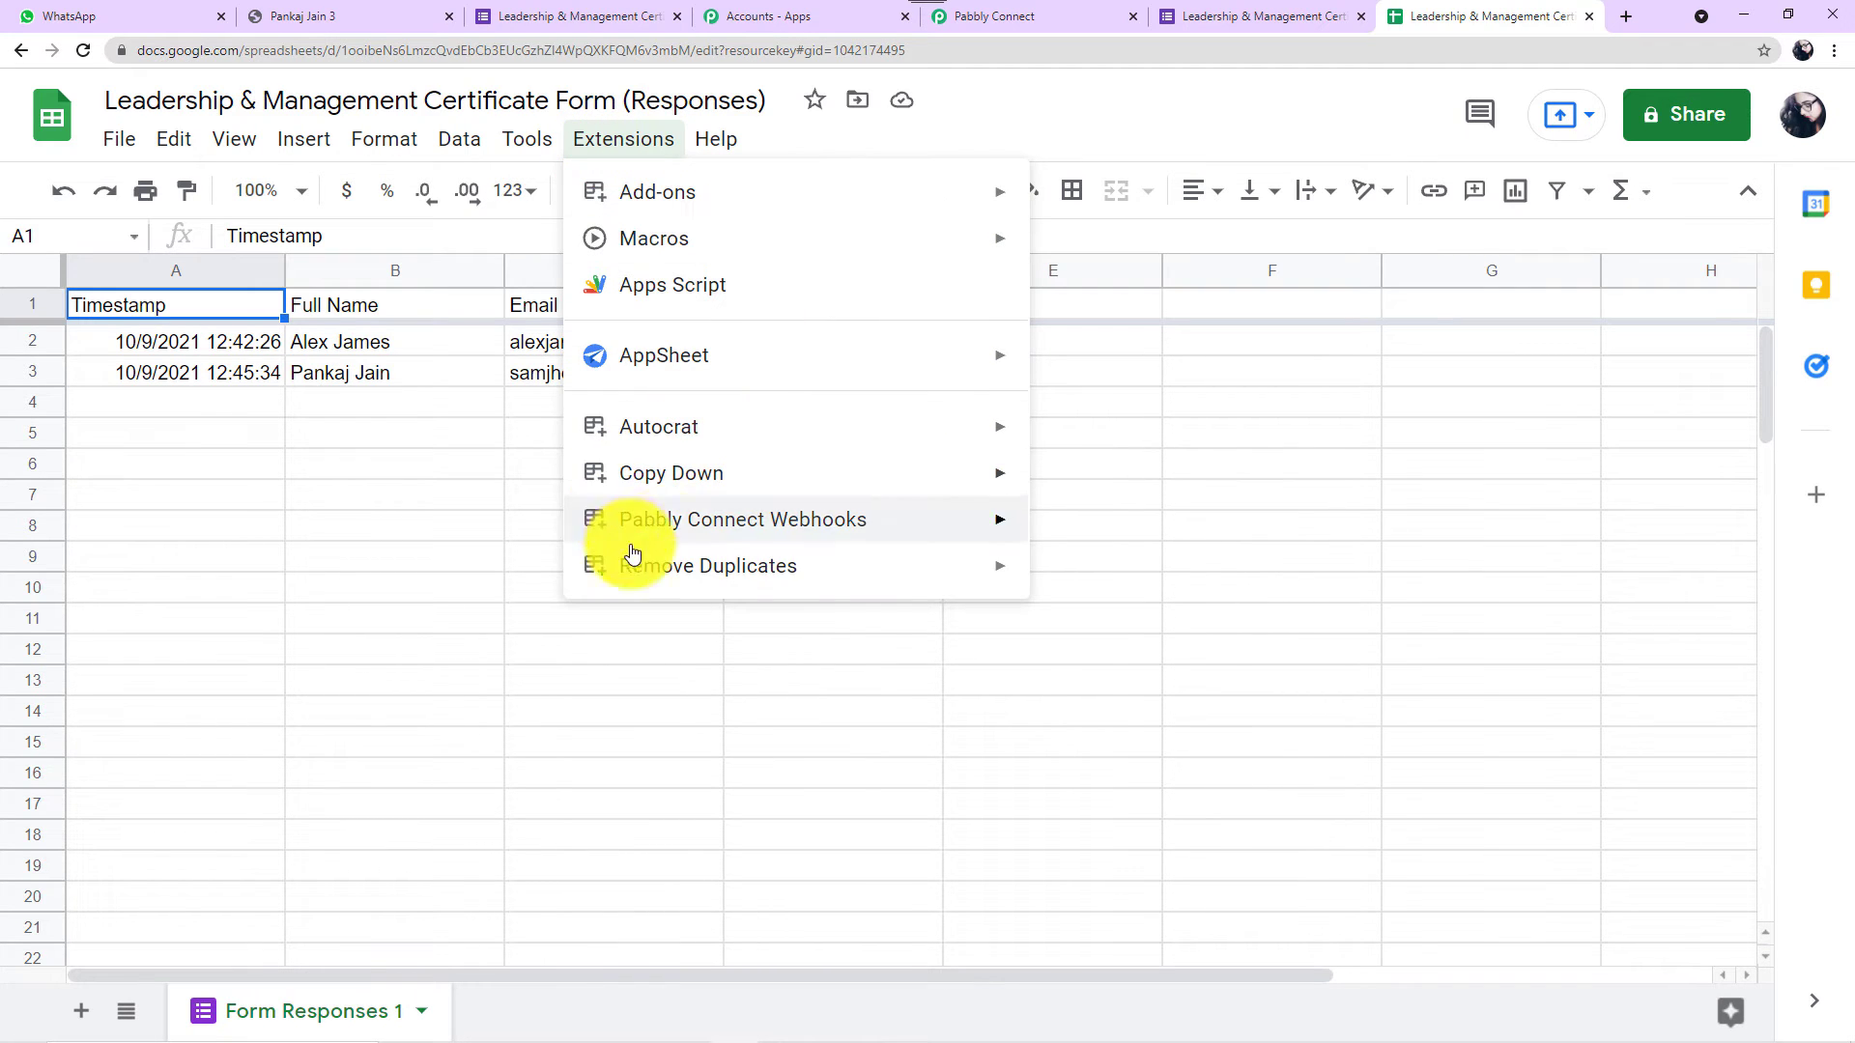
pyautogui.moveTo(701, 526)
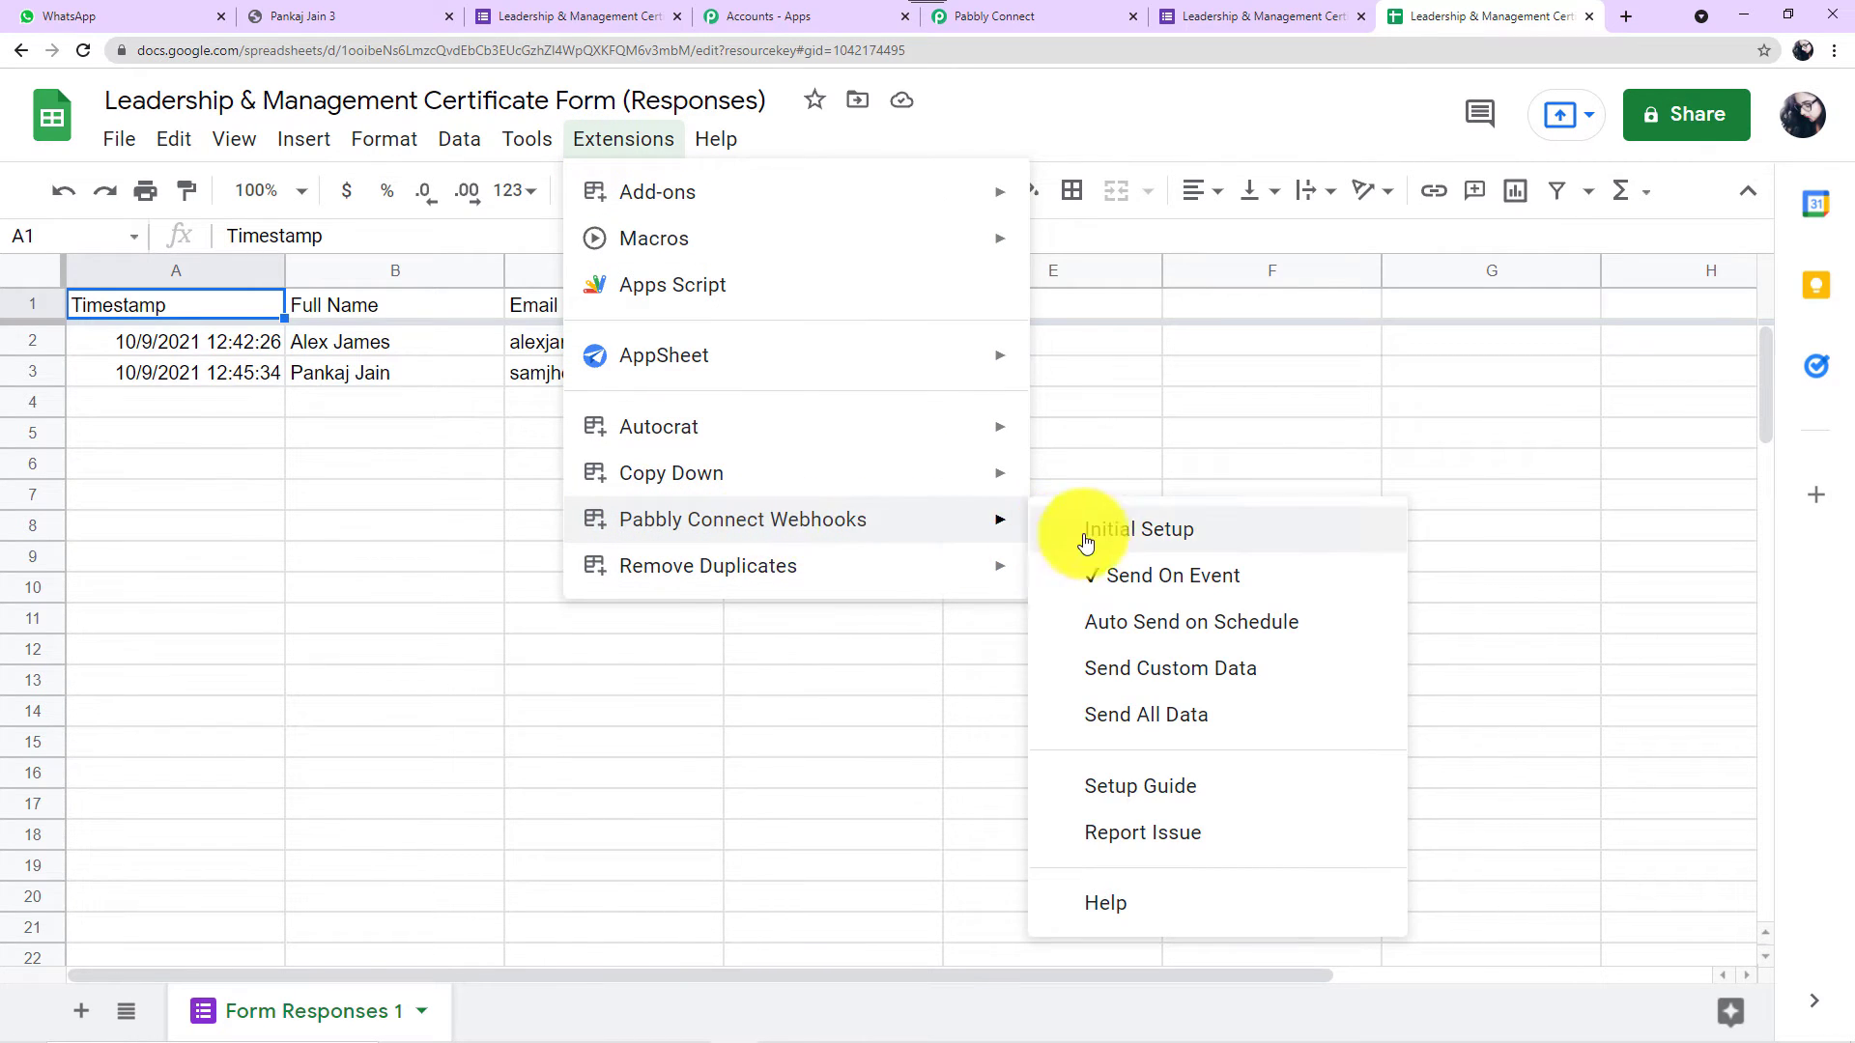
pyautogui.click(1124, 534)
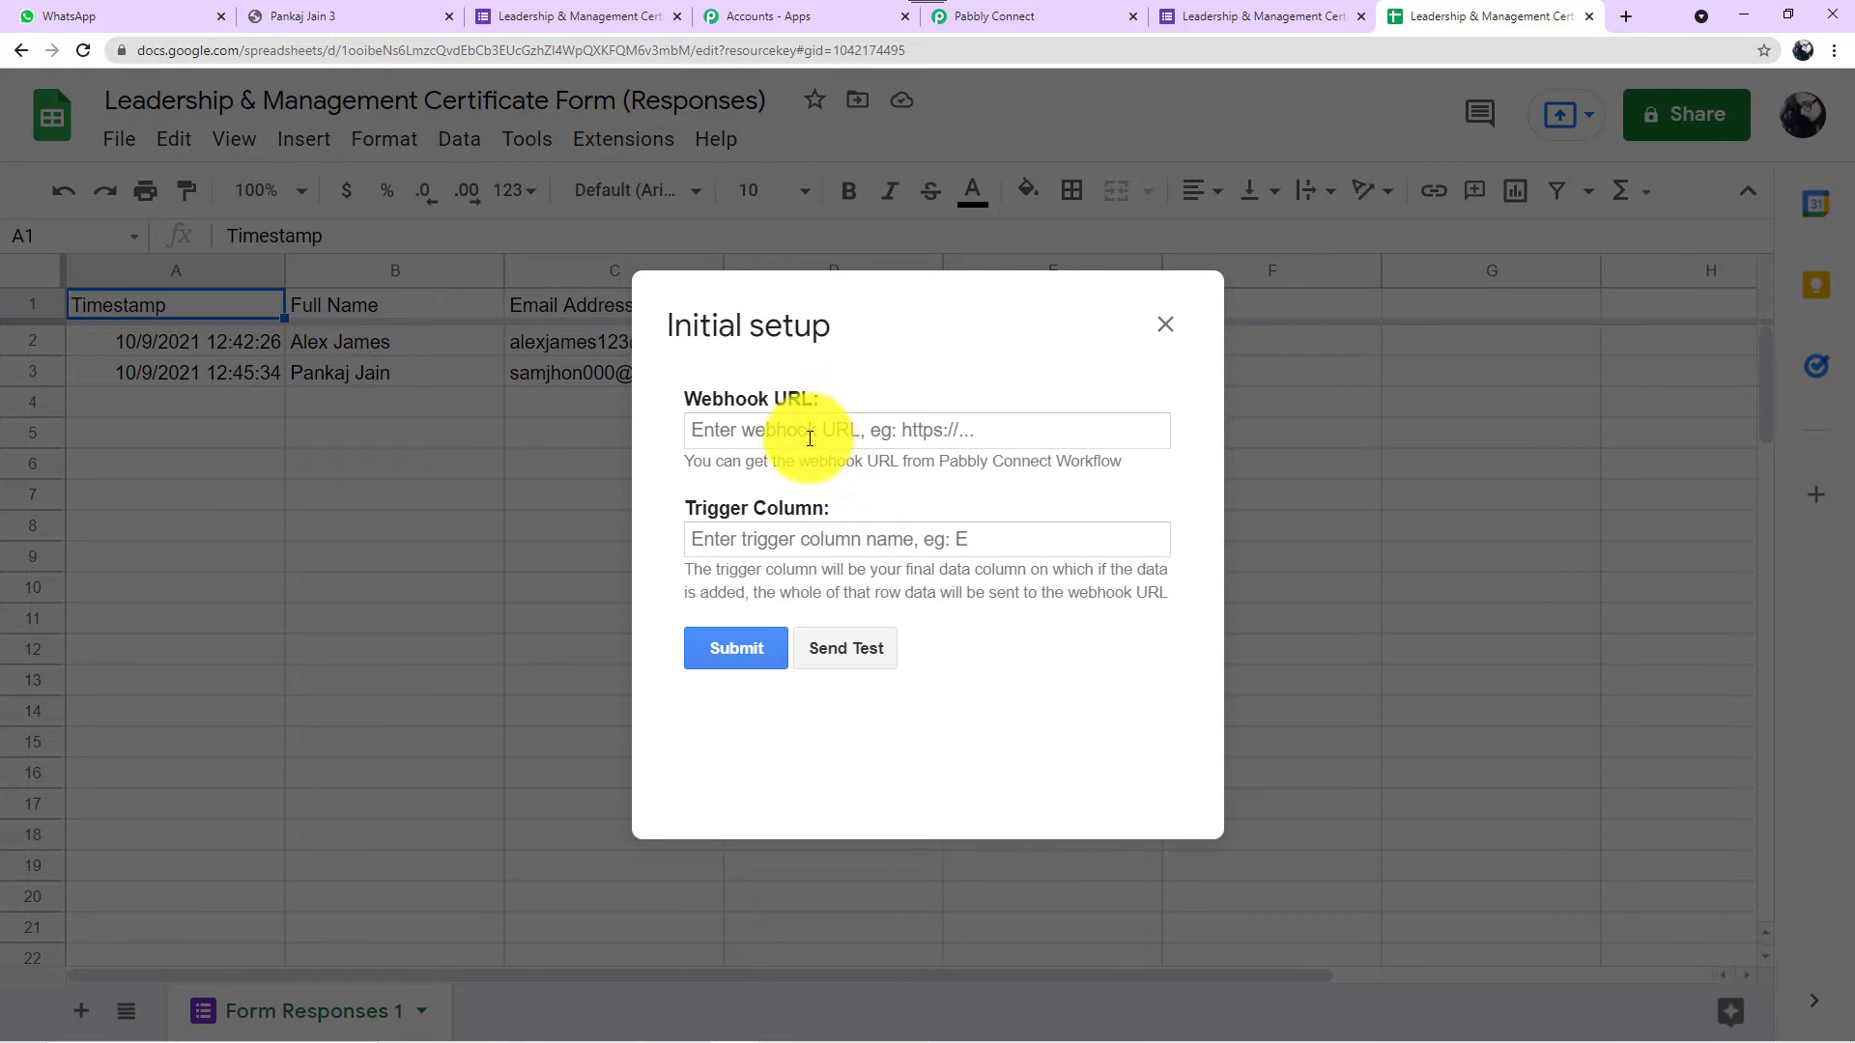
pyautogui.click(795, 437)
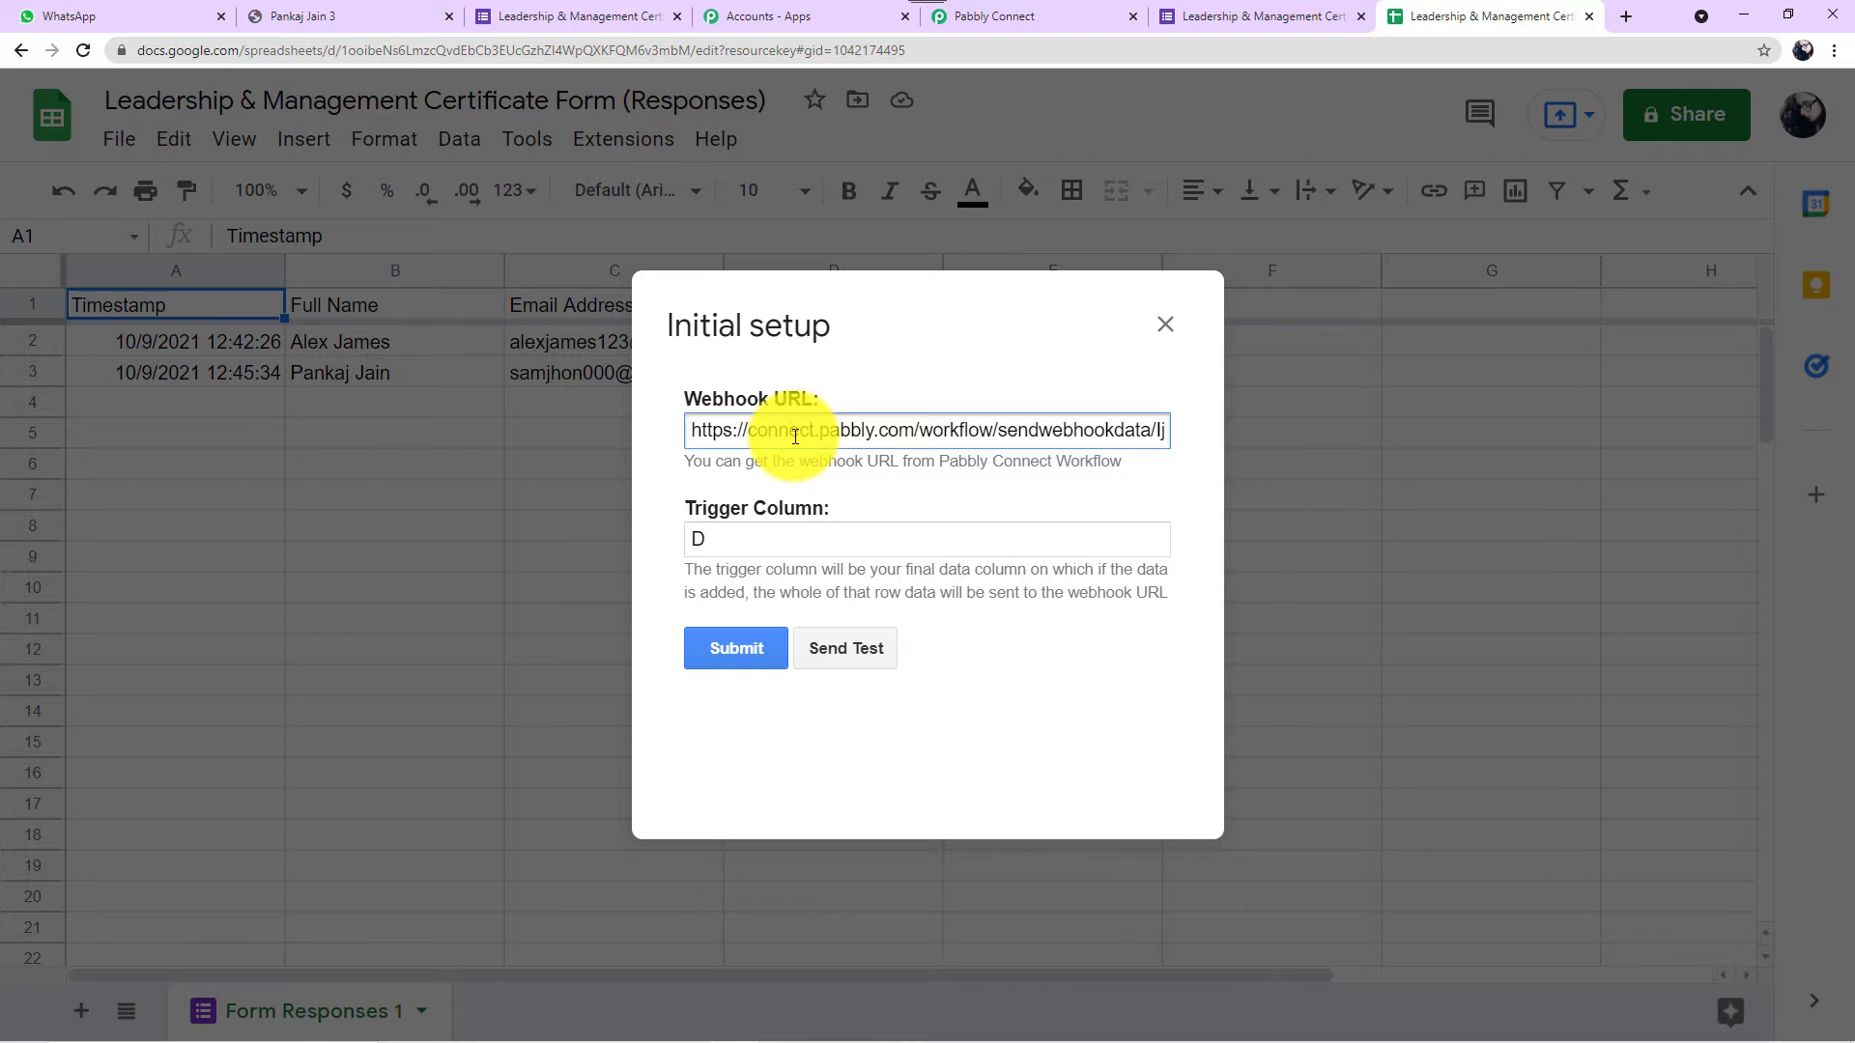
pyautogui.hotkey('ctrl', 'a')
pyautogui.press('BackSpace')
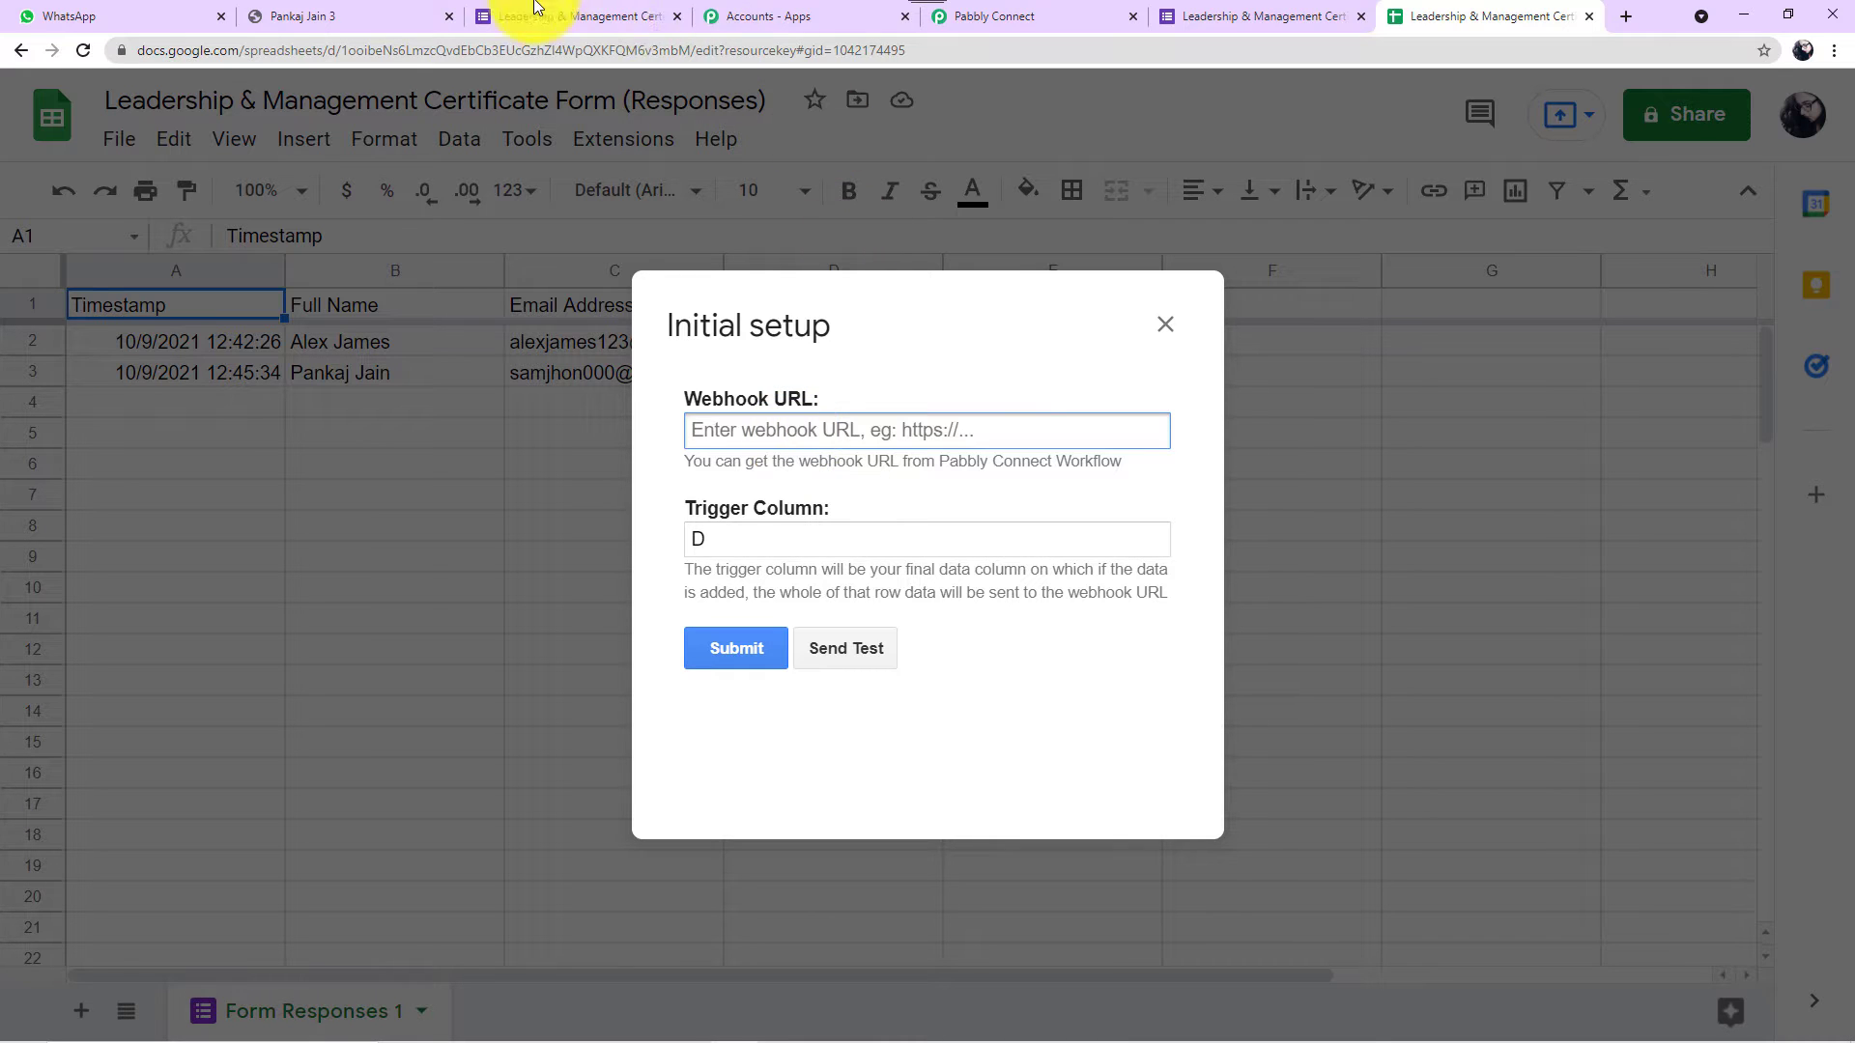
# Copy the trigger's webhook URL from Pabbly Connect and paste it as the webhook URL in the spreadsheet add-on's initial setup.
pyautogui.click(971, 25)
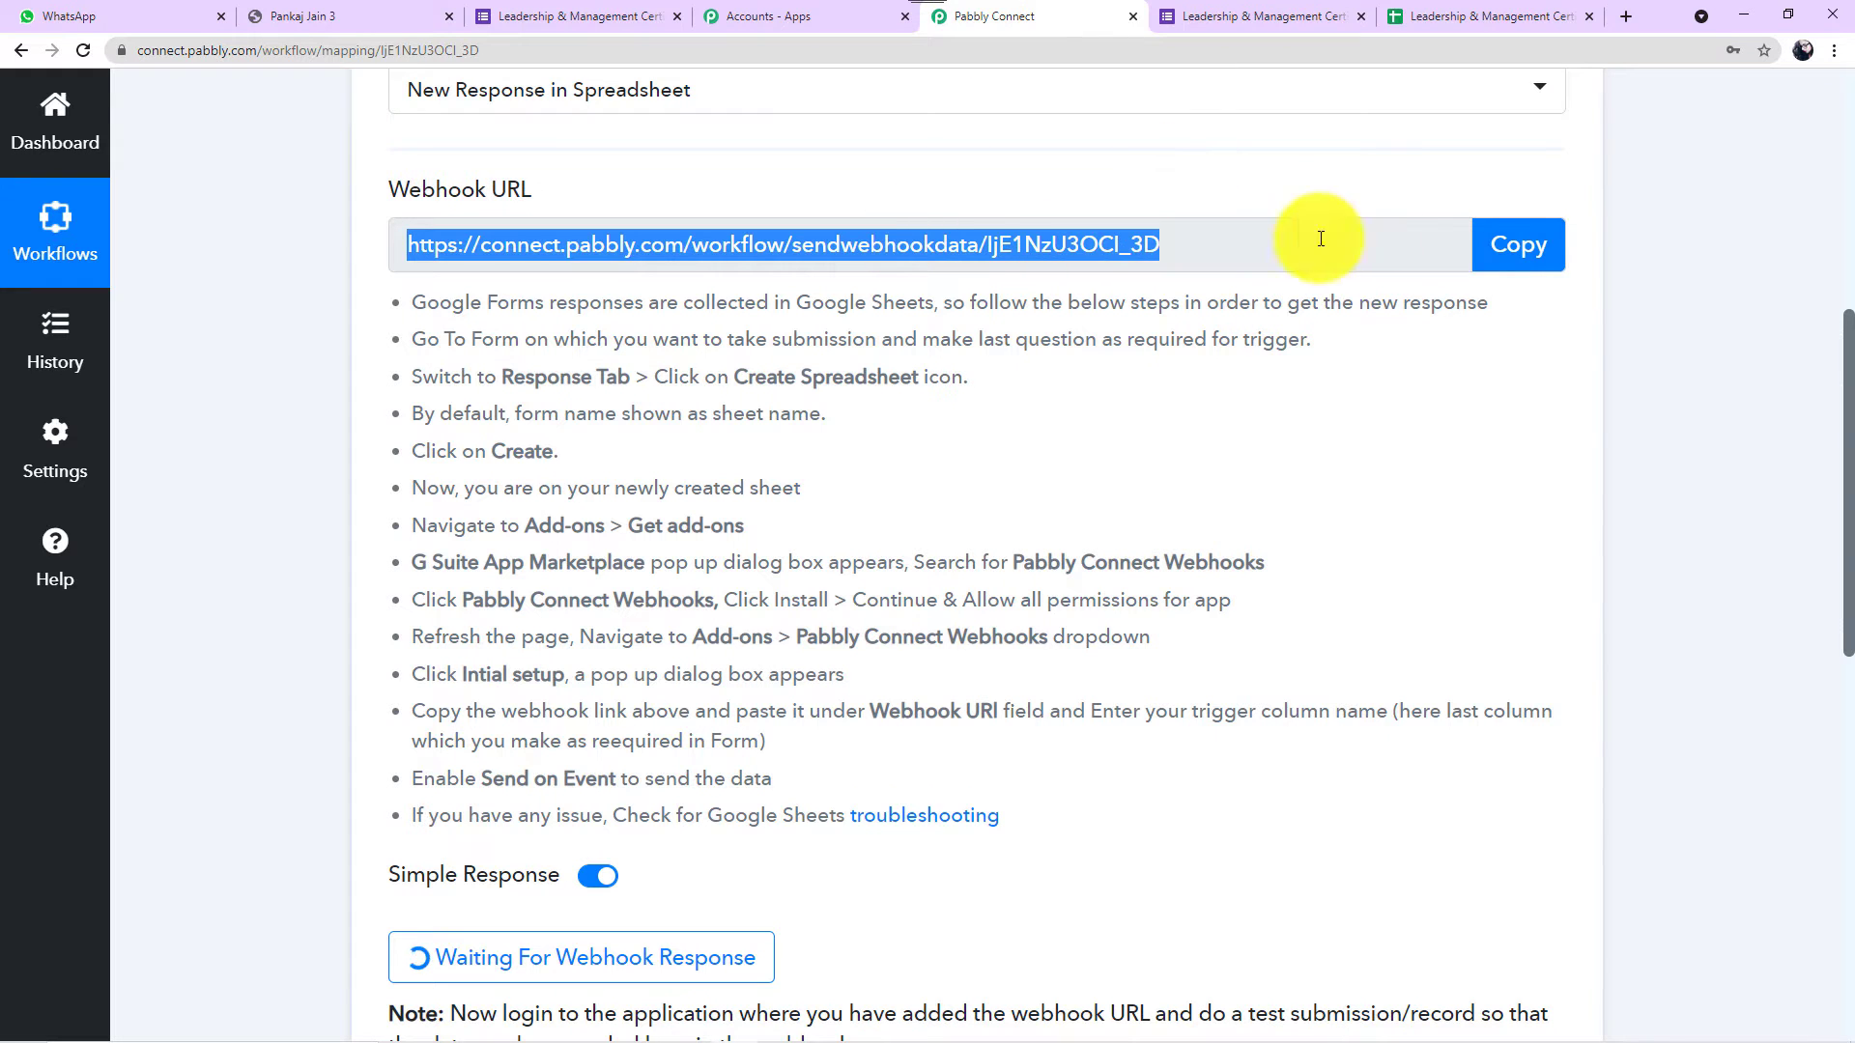
pyautogui.click(1521, 244)
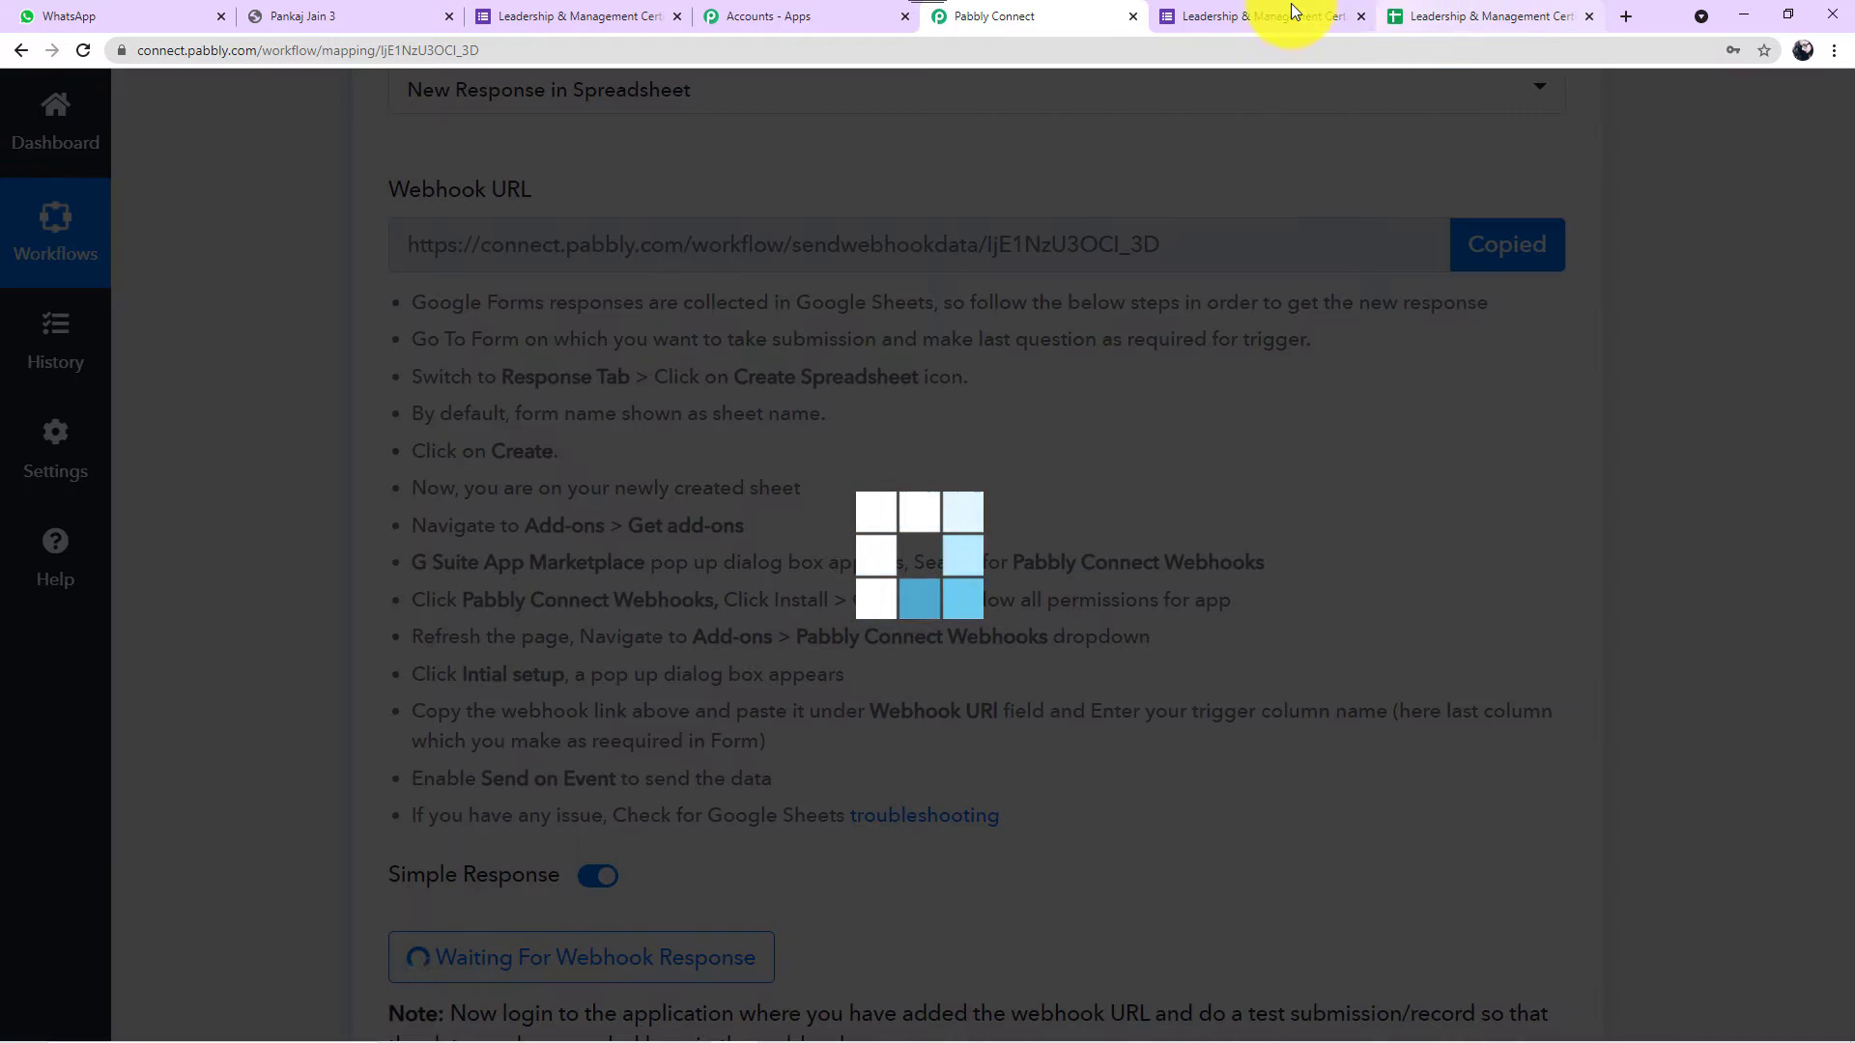
pyautogui.click(1435, 13)
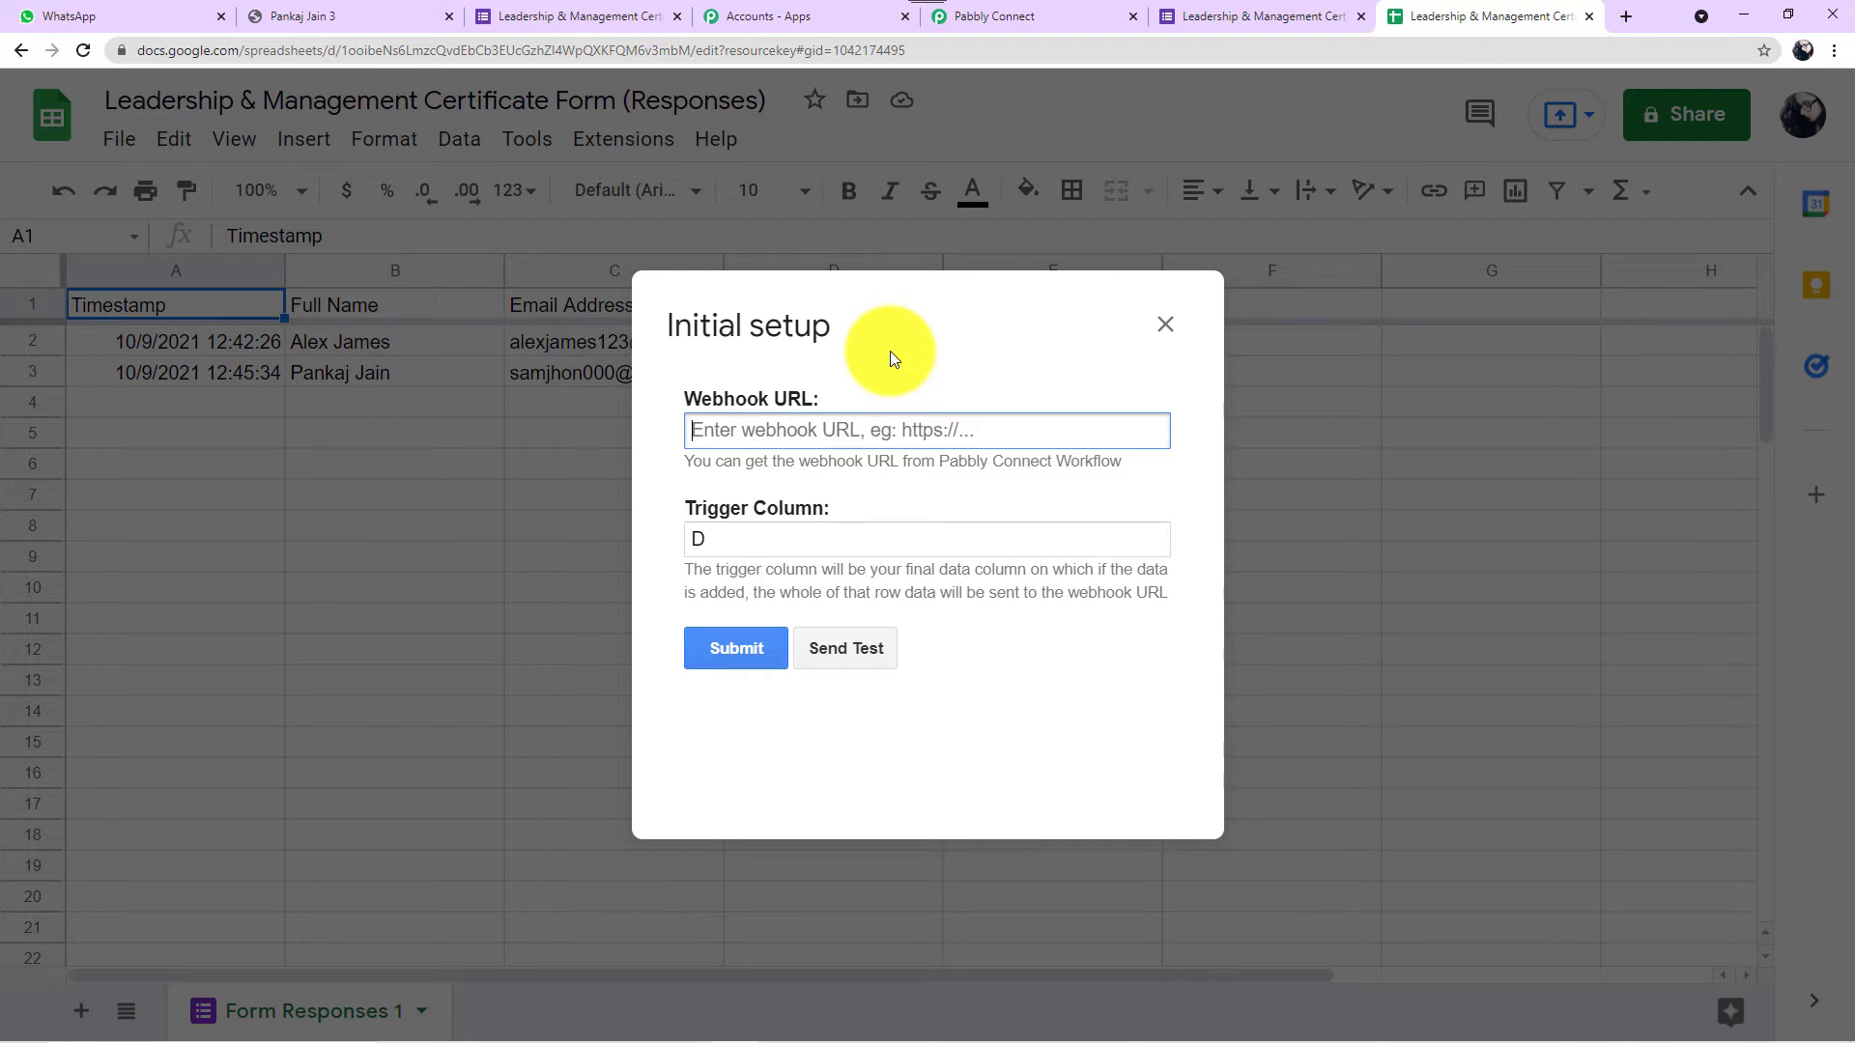
pyautogui.rightClick(793, 432)
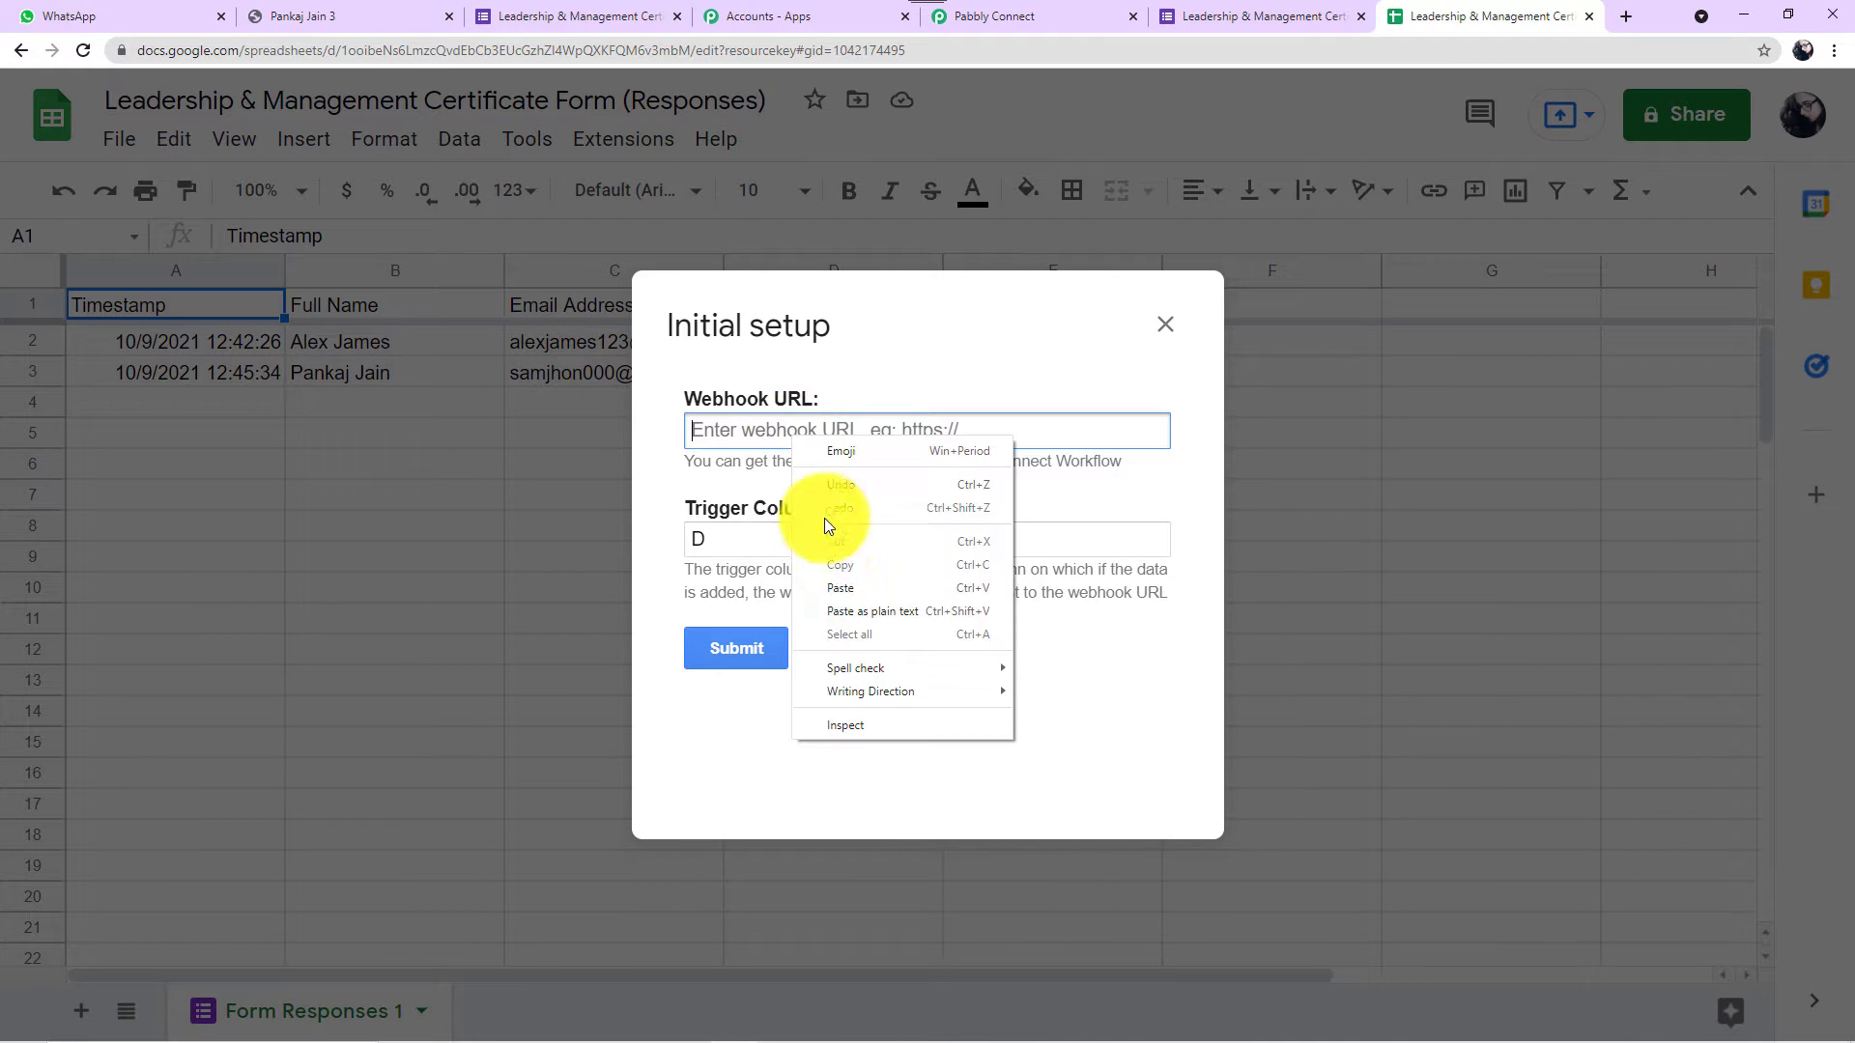
pyautogui.click(826, 588)
pyautogui.click(740, 541)
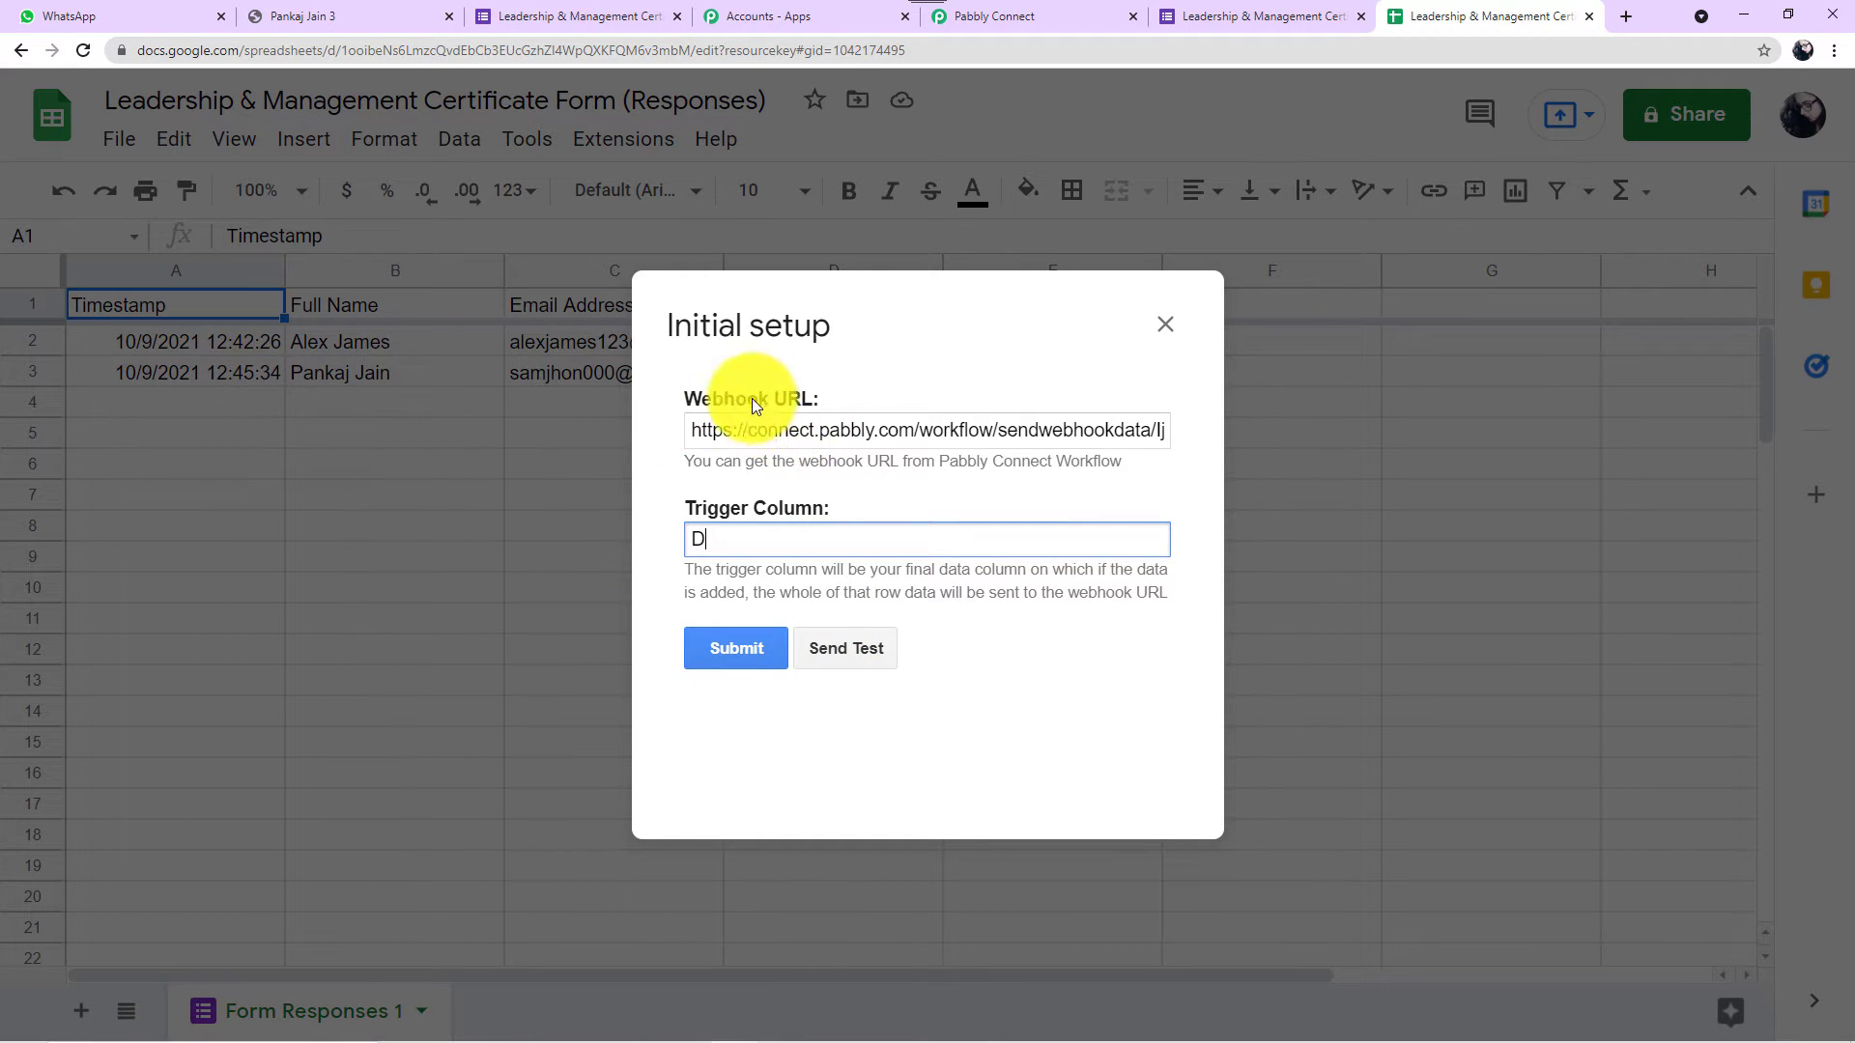
# Send test data from the add-on's initial setup and review the captured webhook response in Pabbly Connect.
pyautogui.click(1001, 23)
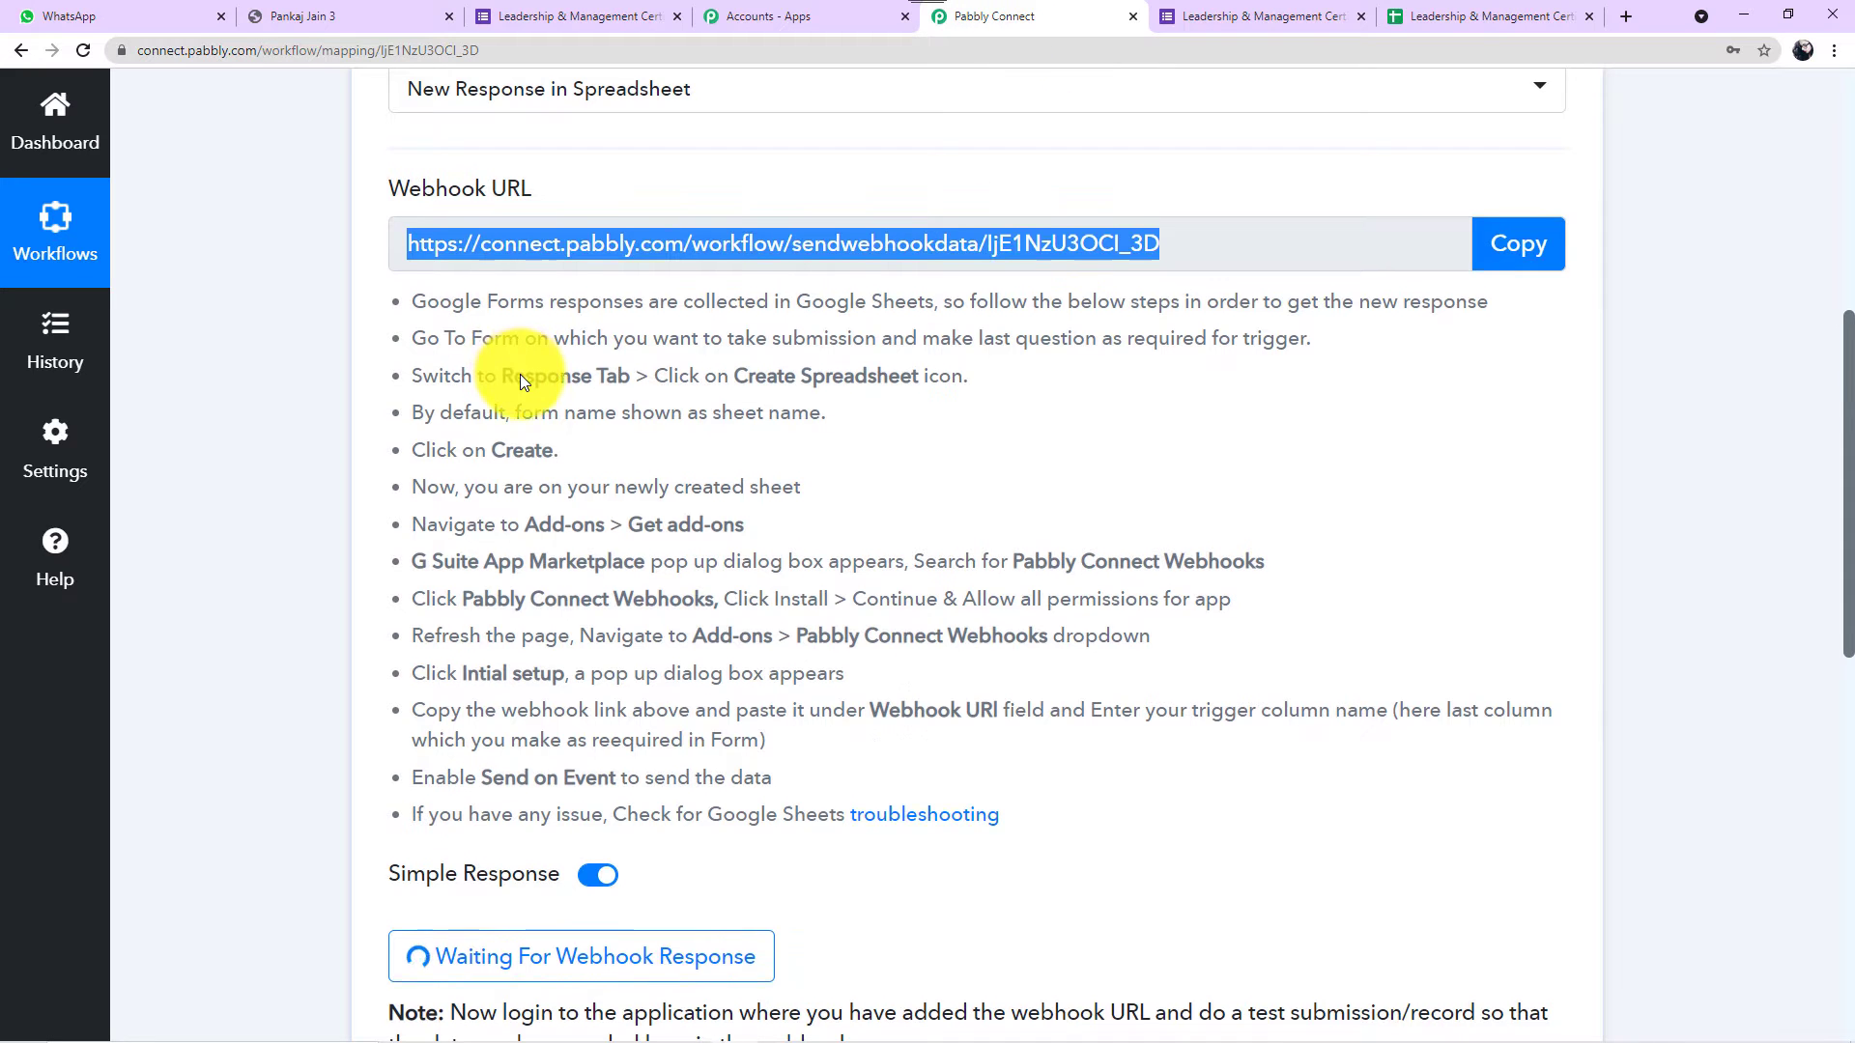
pyautogui.scroll(-3, 520, 374)
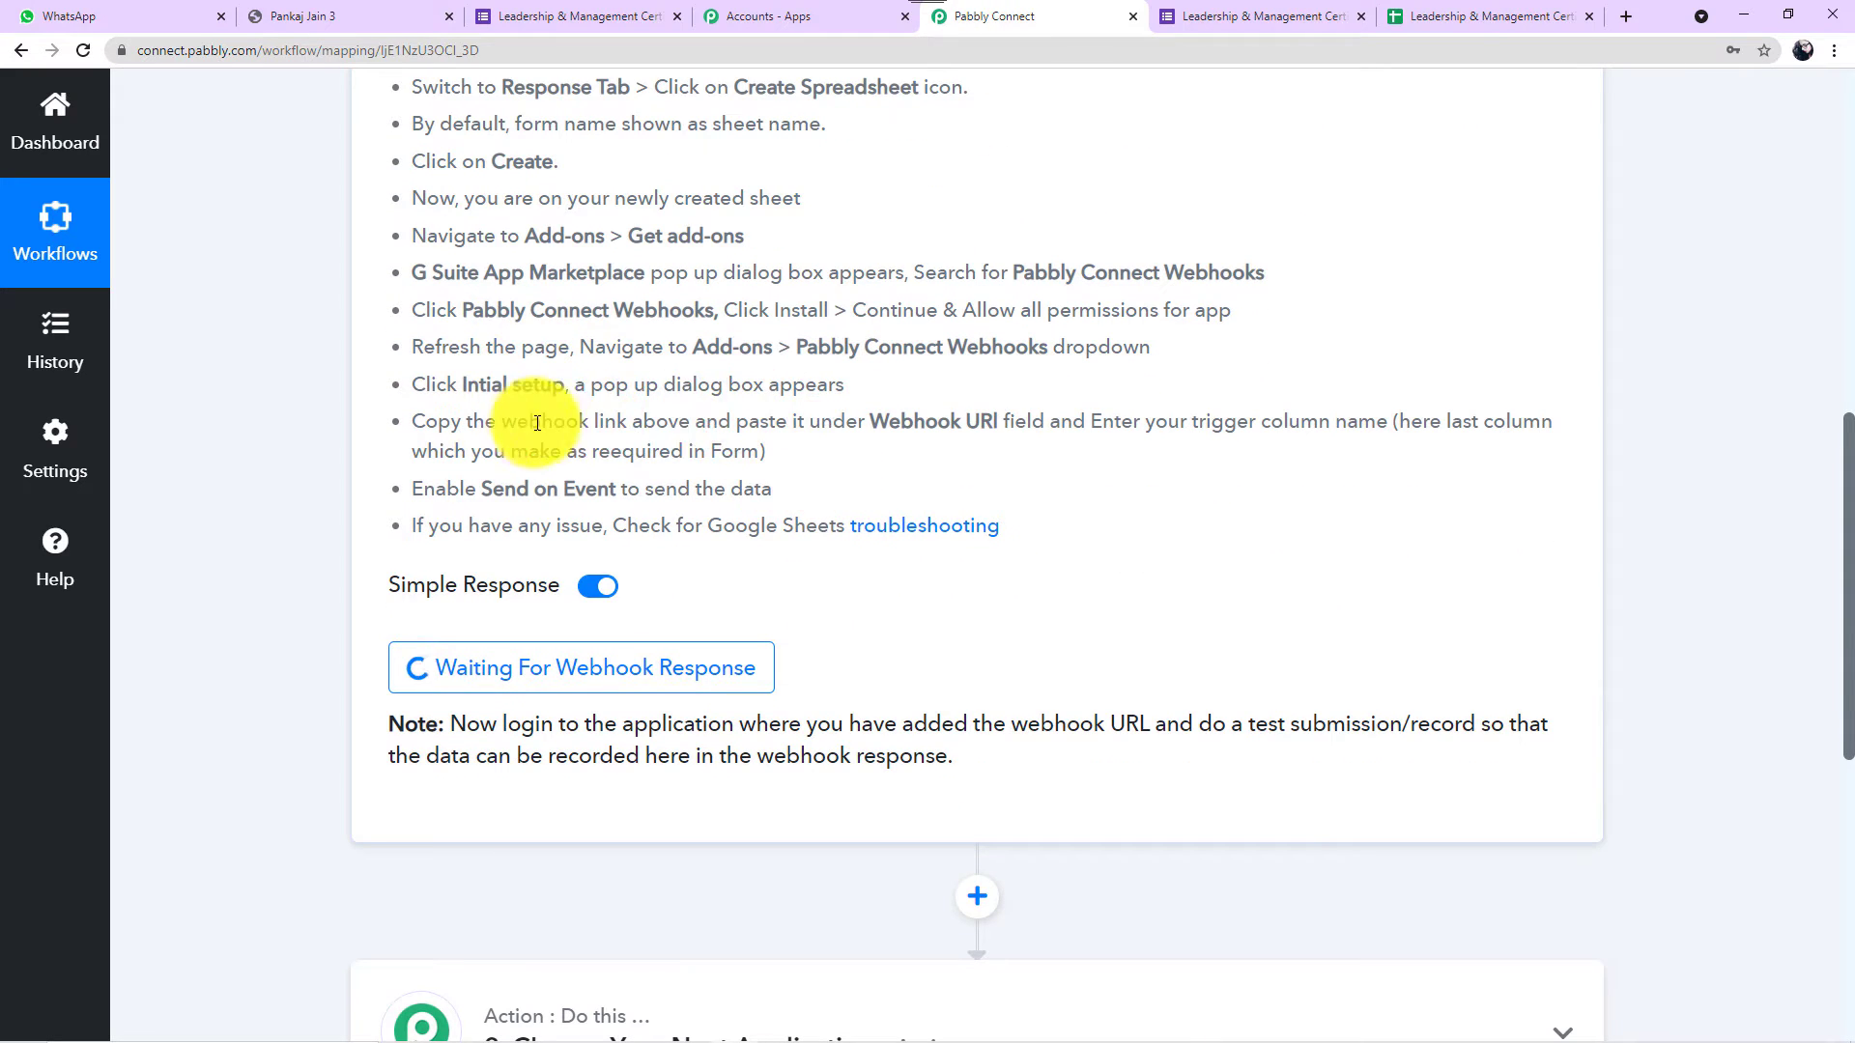
pyautogui.scroll(3, 532, 425)
pyautogui.scroll(-5, 533, 425)
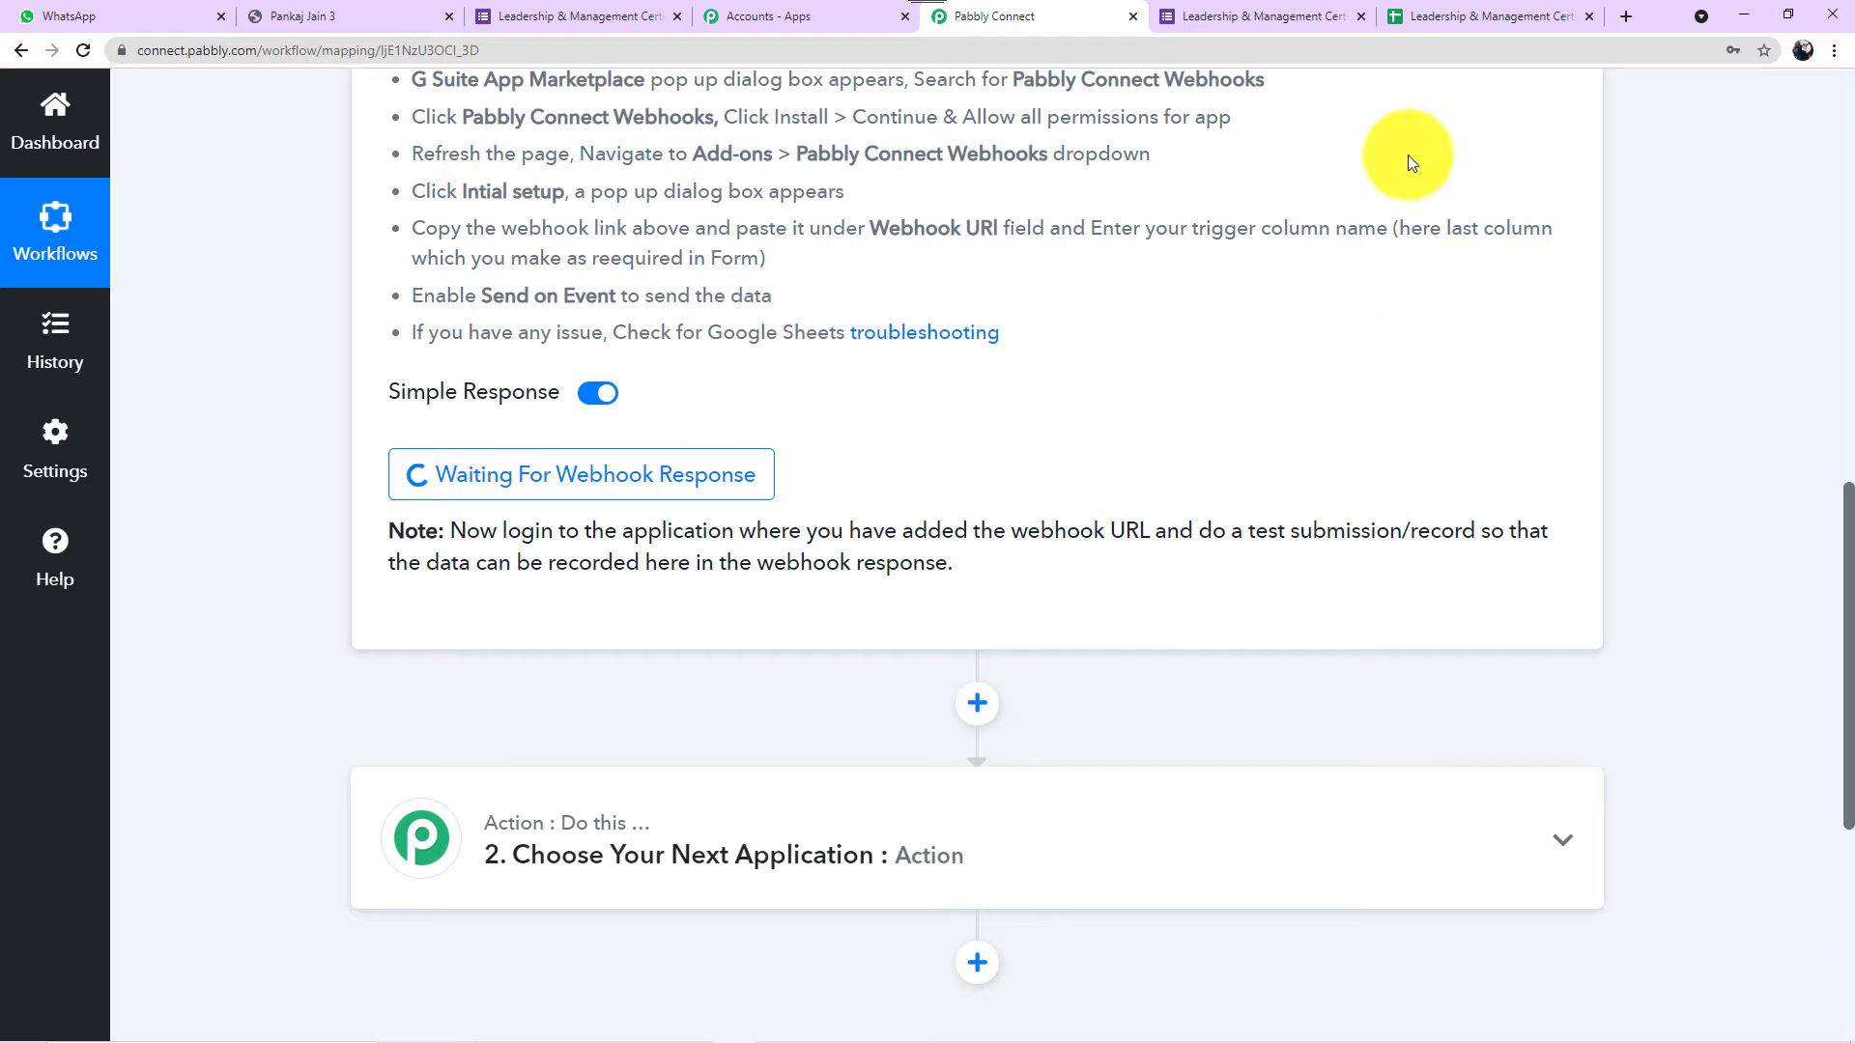
pyautogui.click(1430, 21)
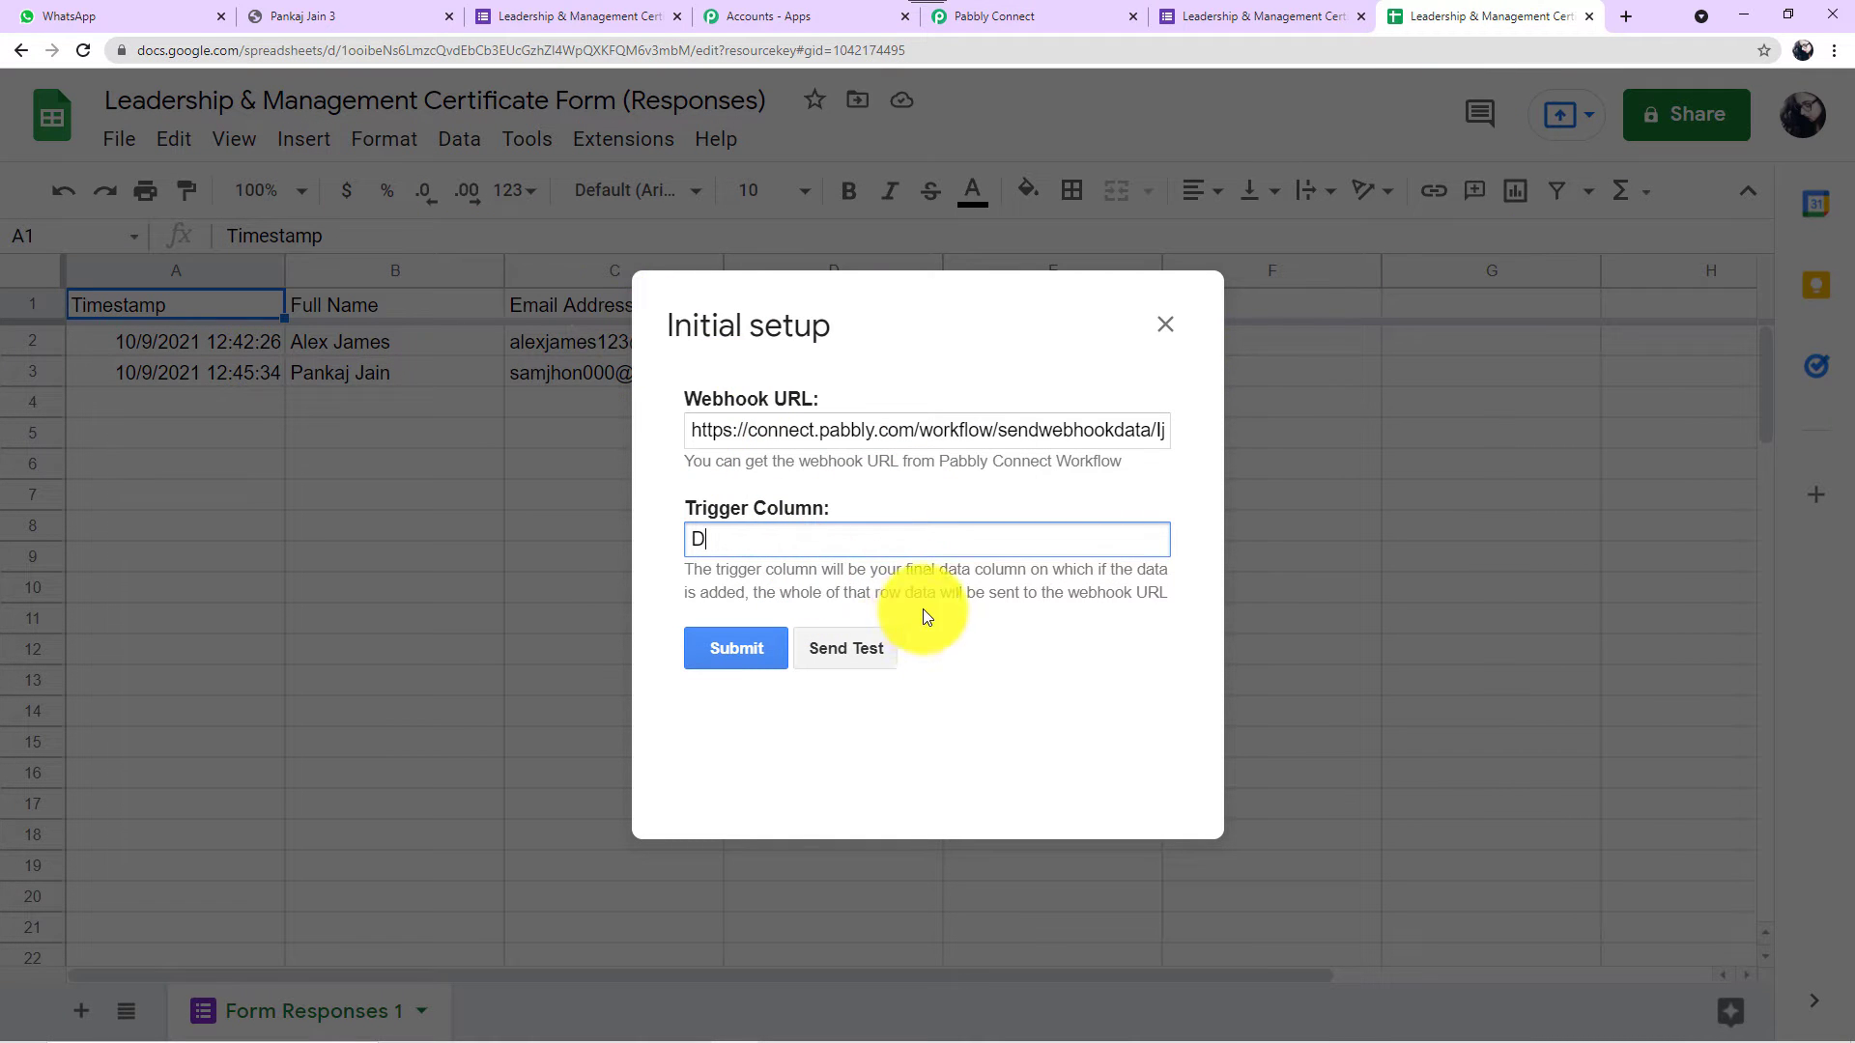
pyautogui.click(867, 653)
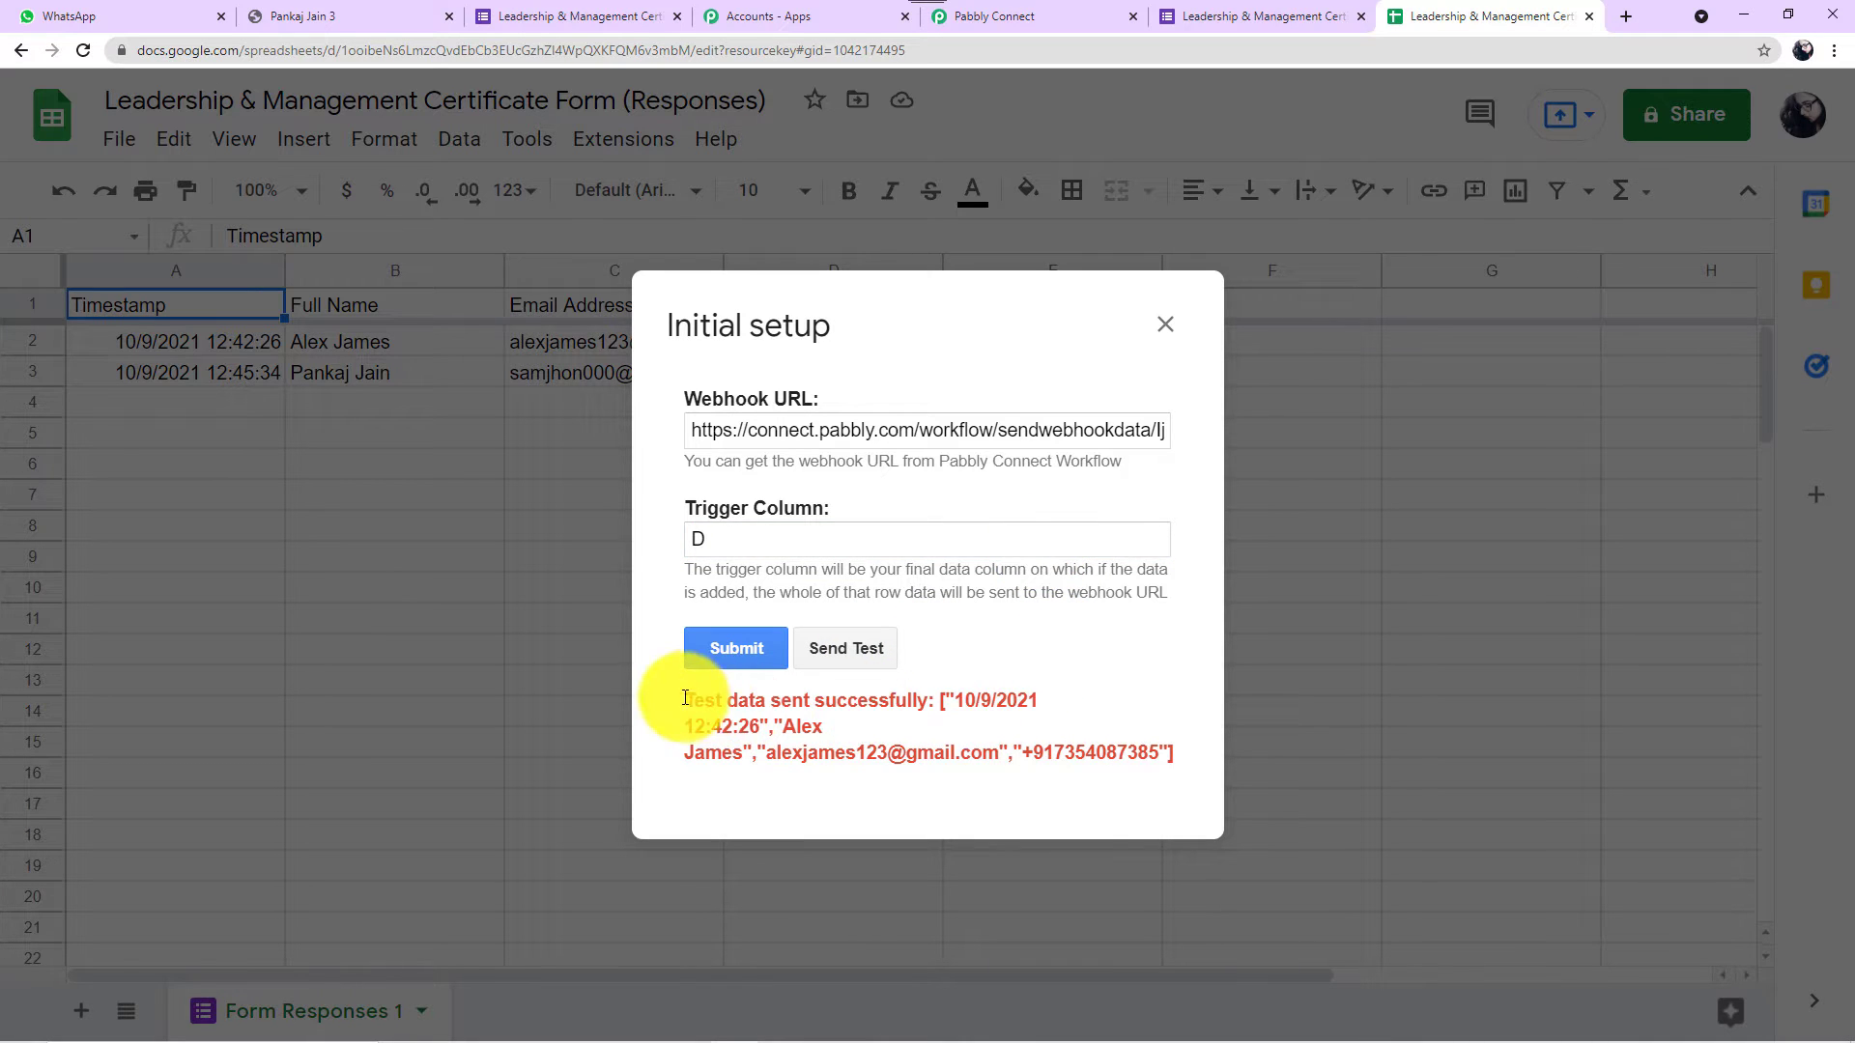
pyautogui.click(982, 26)
pyautogui.scroll(-1, 936, 466)
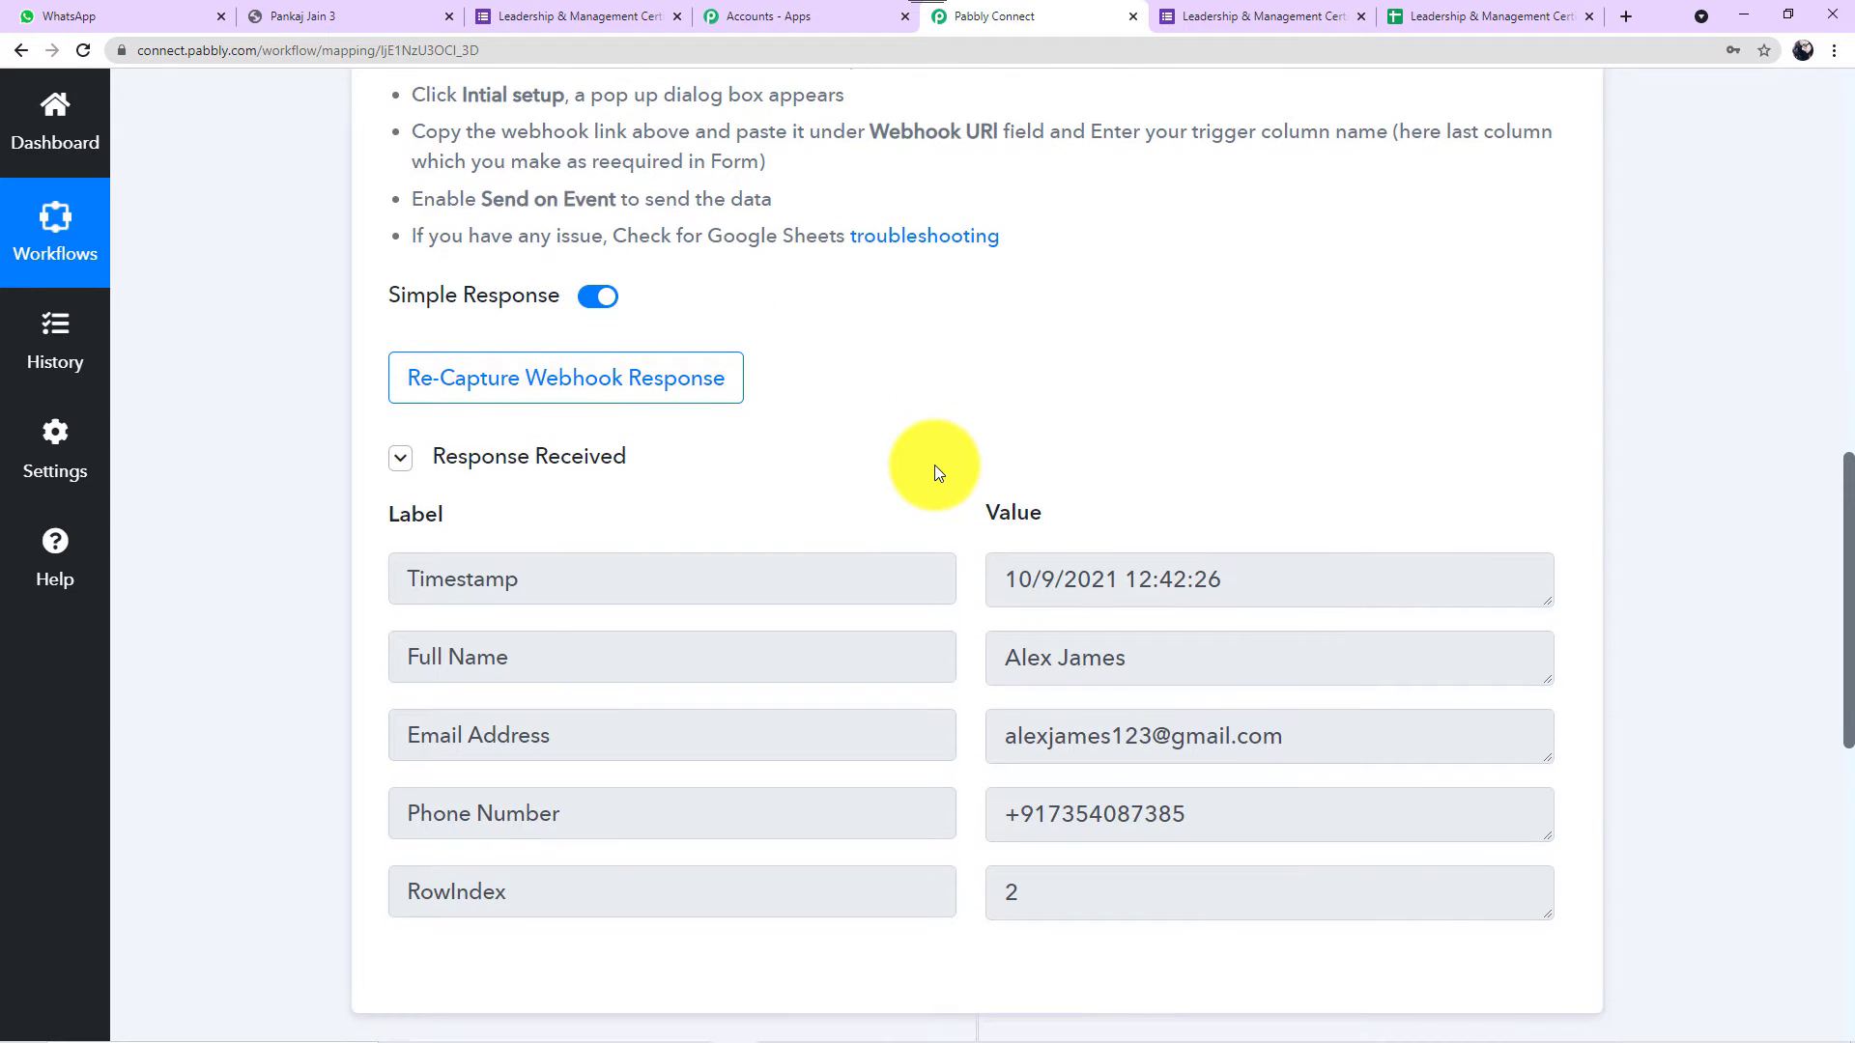
pyautogui.scroll(-2, 936, 465)
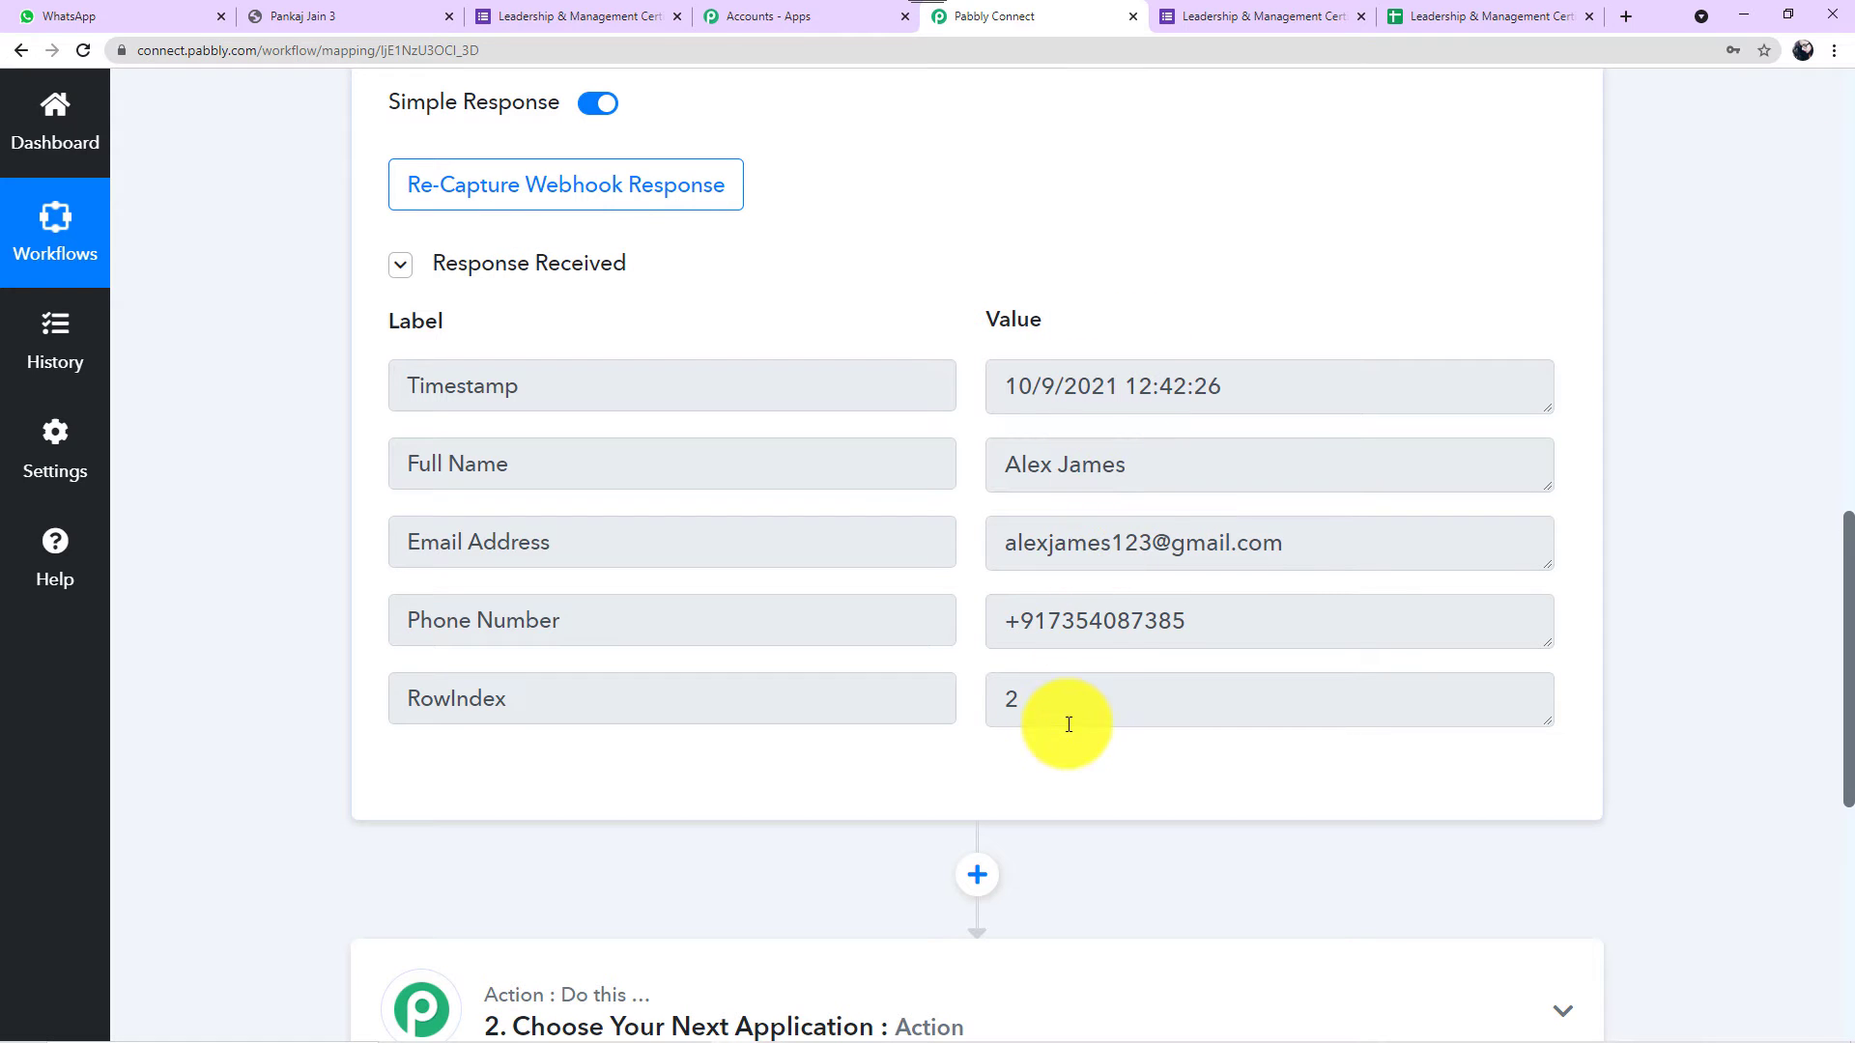
# Submit the add-on's initial setup in the responses spreadsheet and check whether Send On Event is enabled.
pyautogui.click(1433, 27)
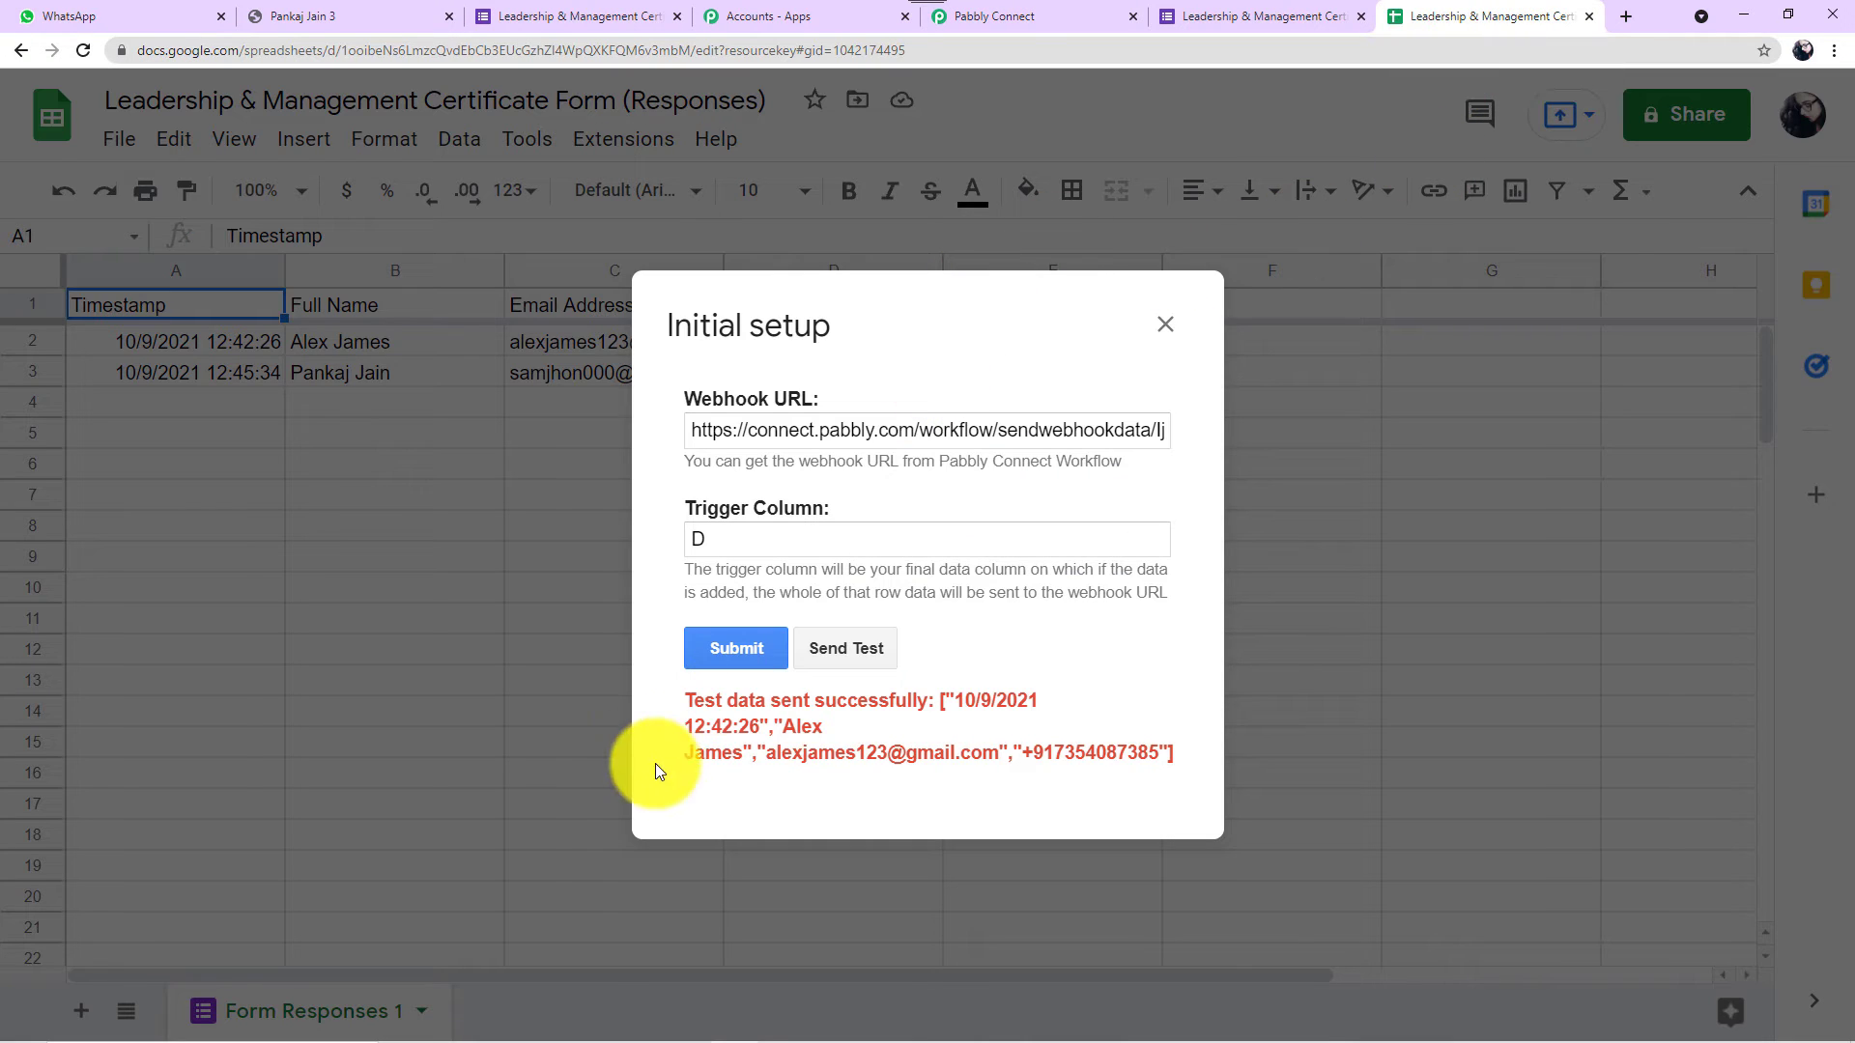
pyautogui.click(719, 663)
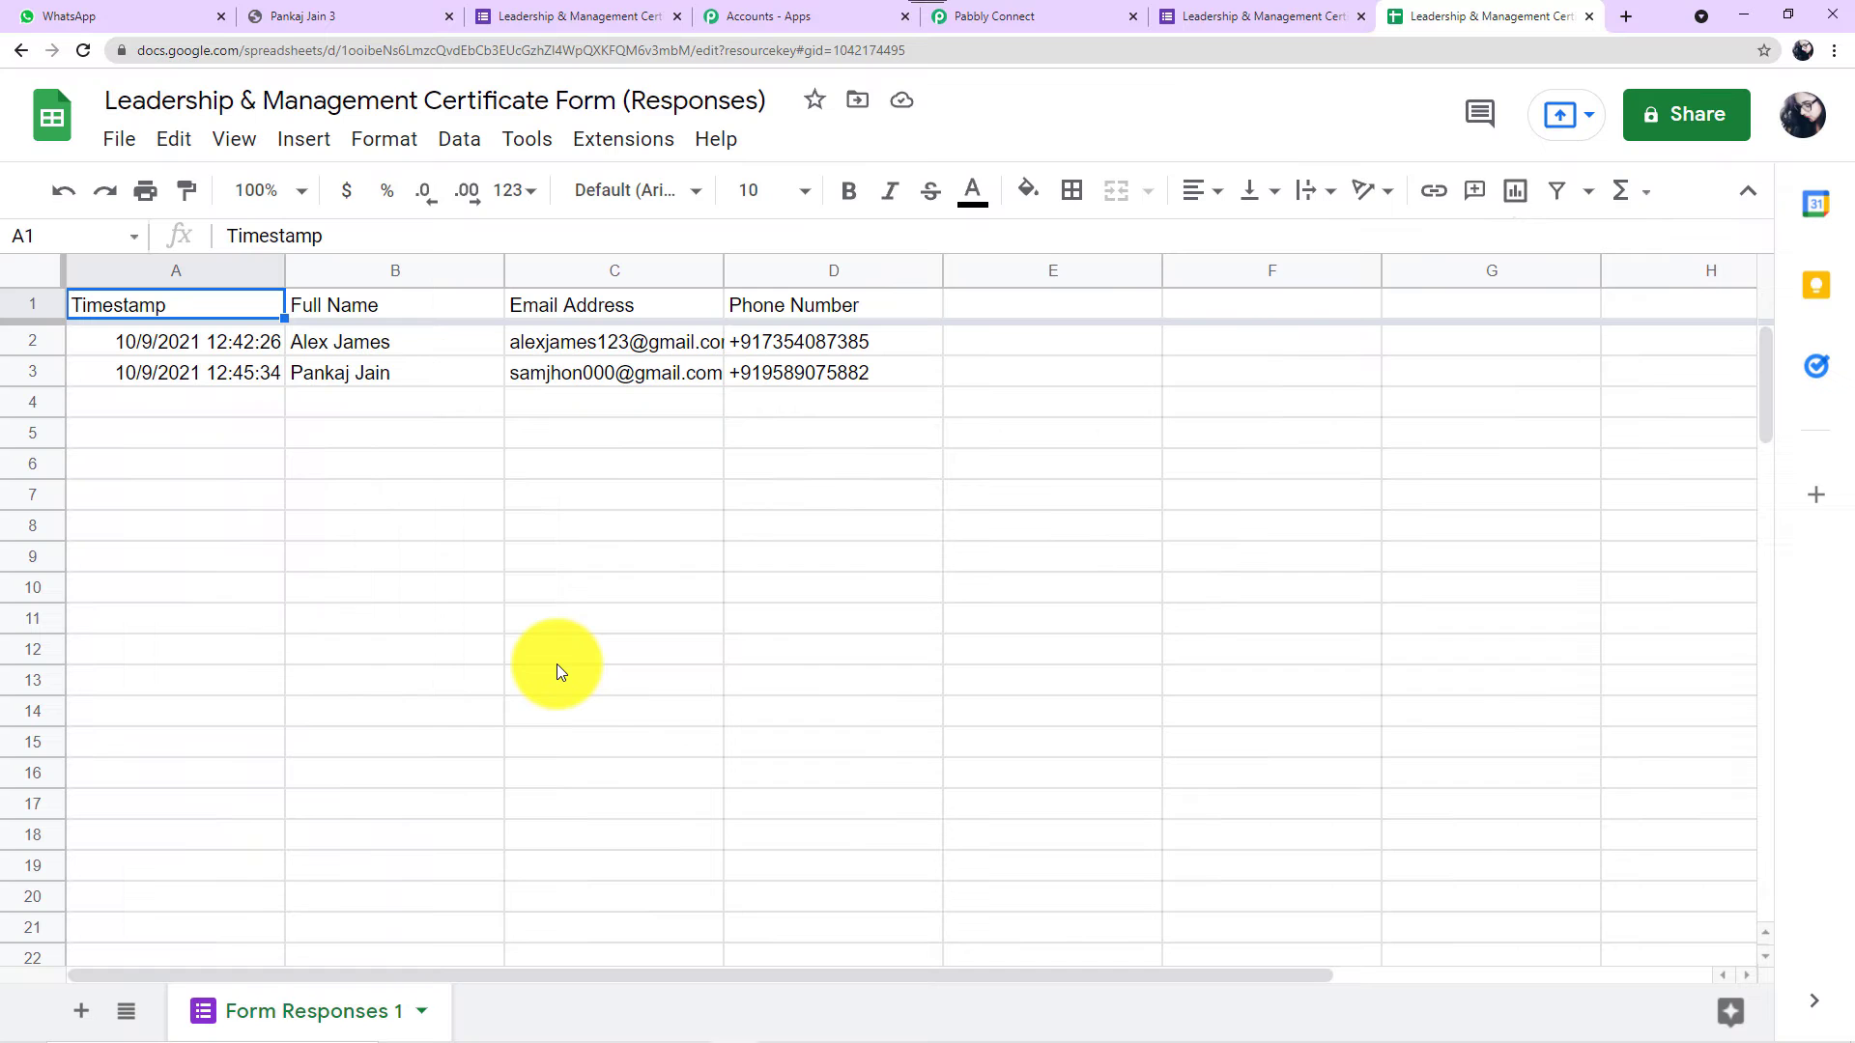
pyautogui.click(620, 145)
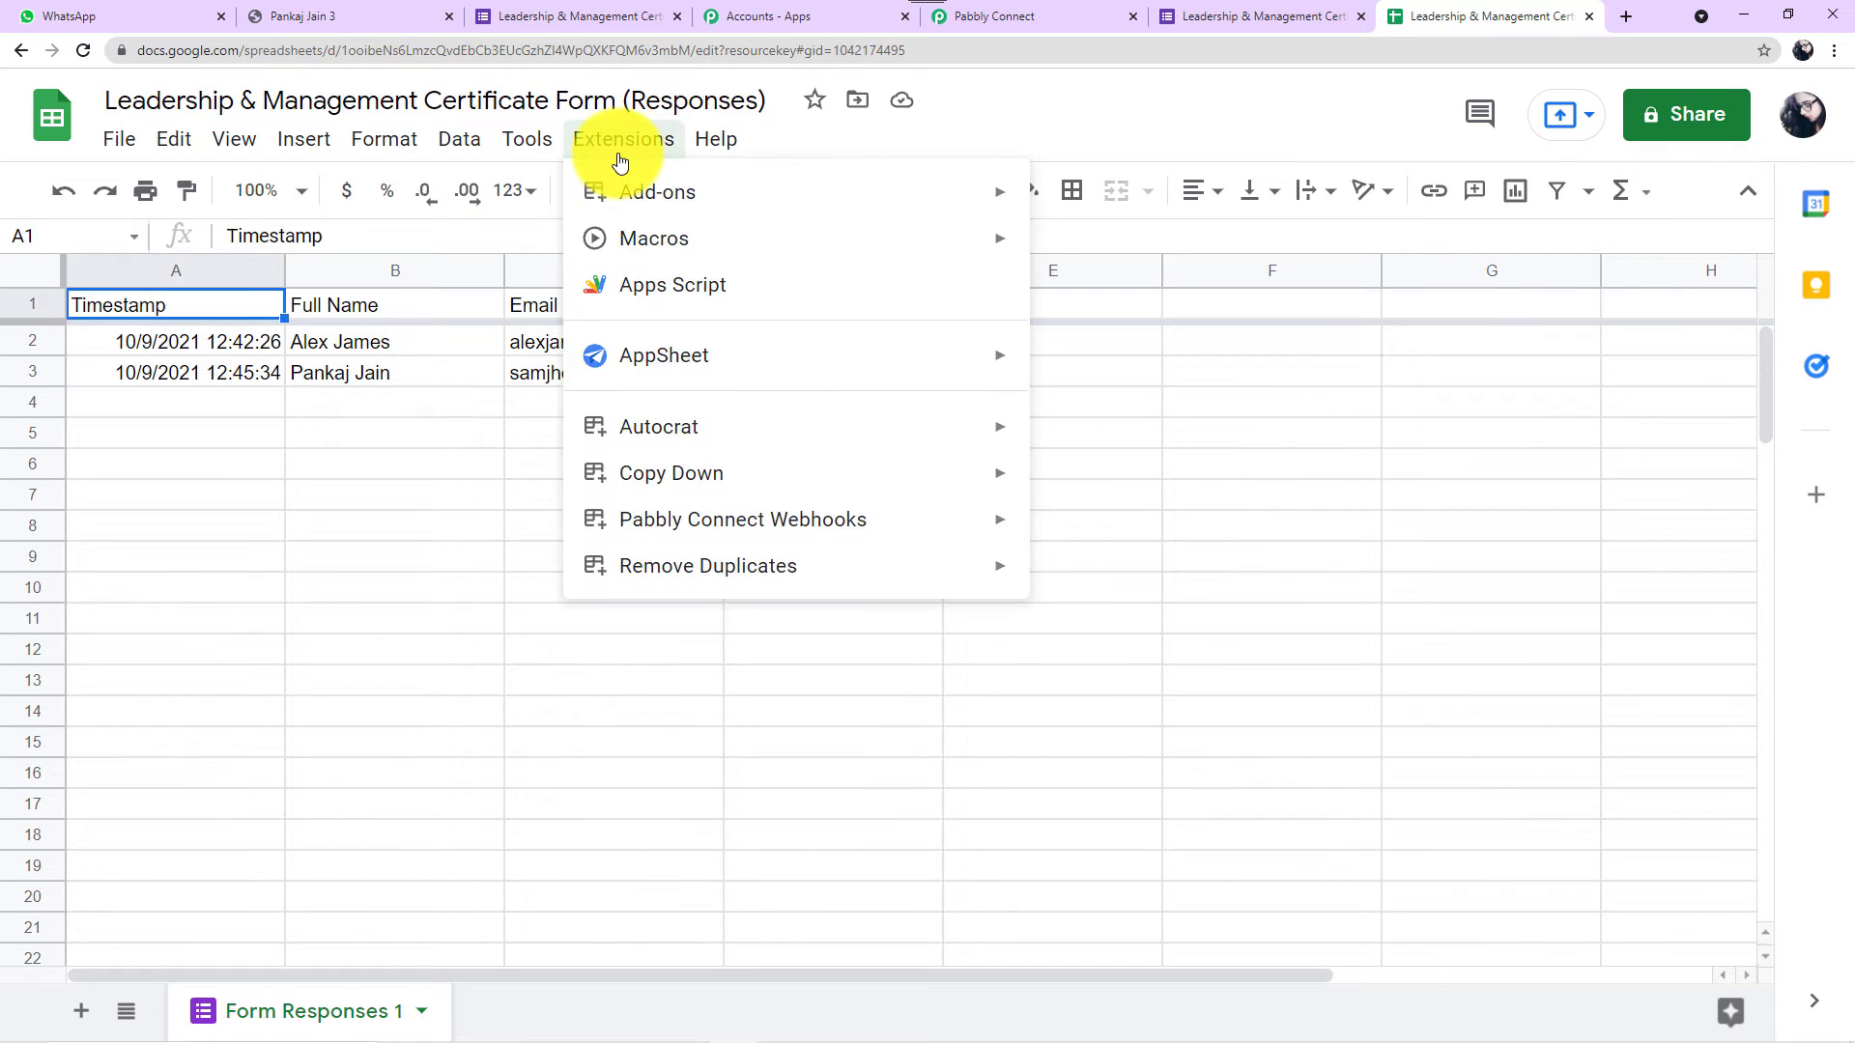
pyautogui.moveTo(696, 531)
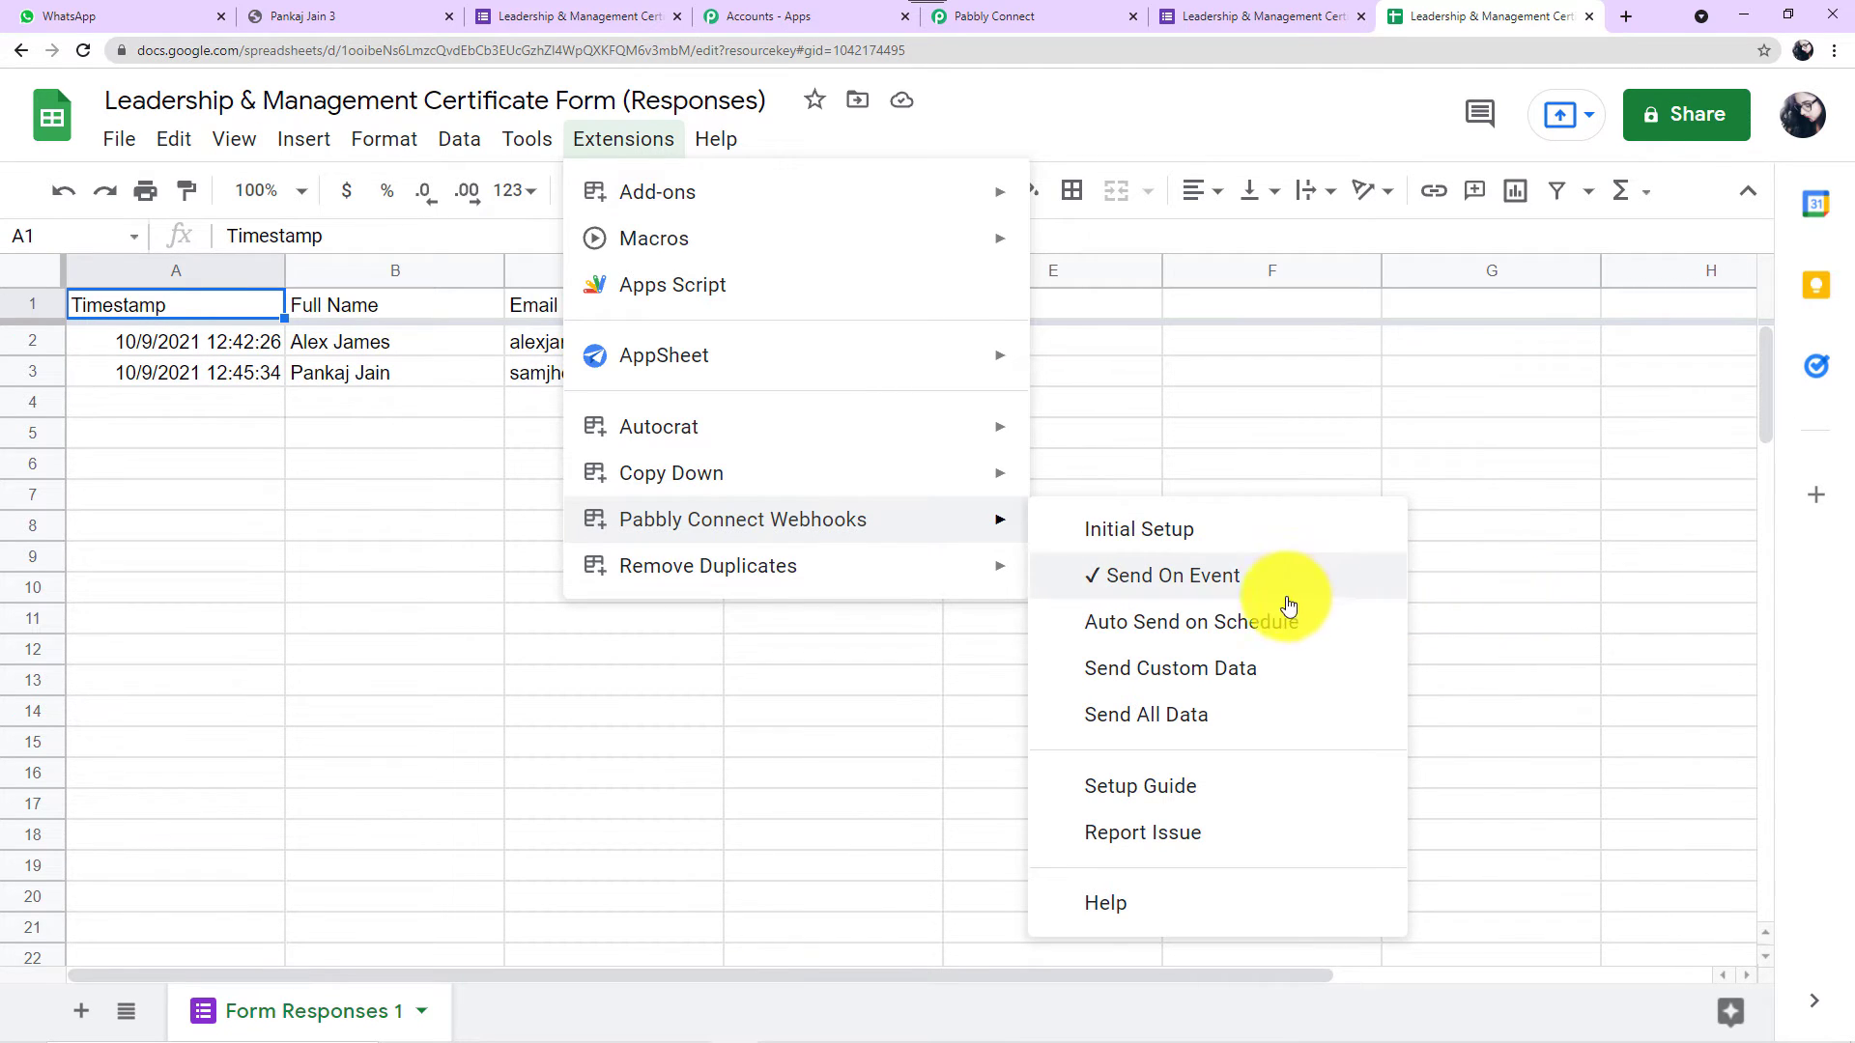
pyautogui.click(1530, 590)
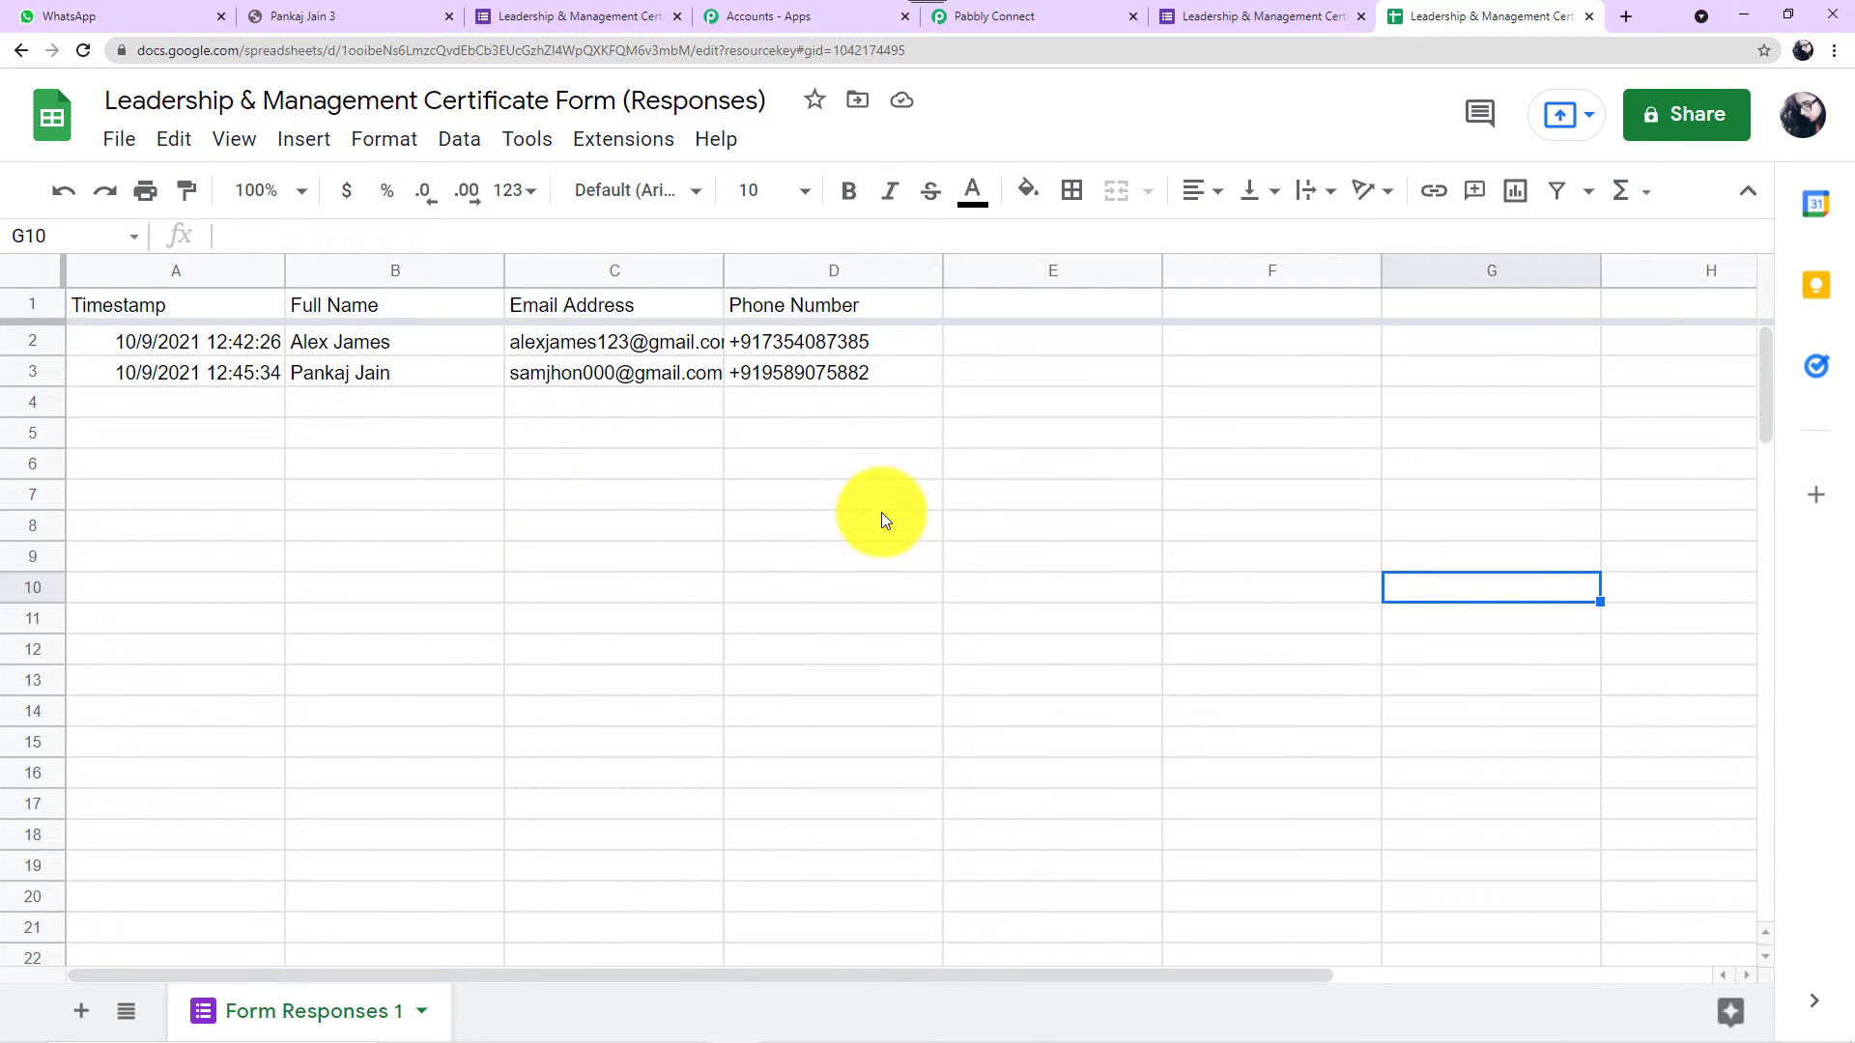
# Switch to the Pabbly Connect workflow and choose Date/Time Formatter as the app for the second action.
pyautogui.click(1065, 8)
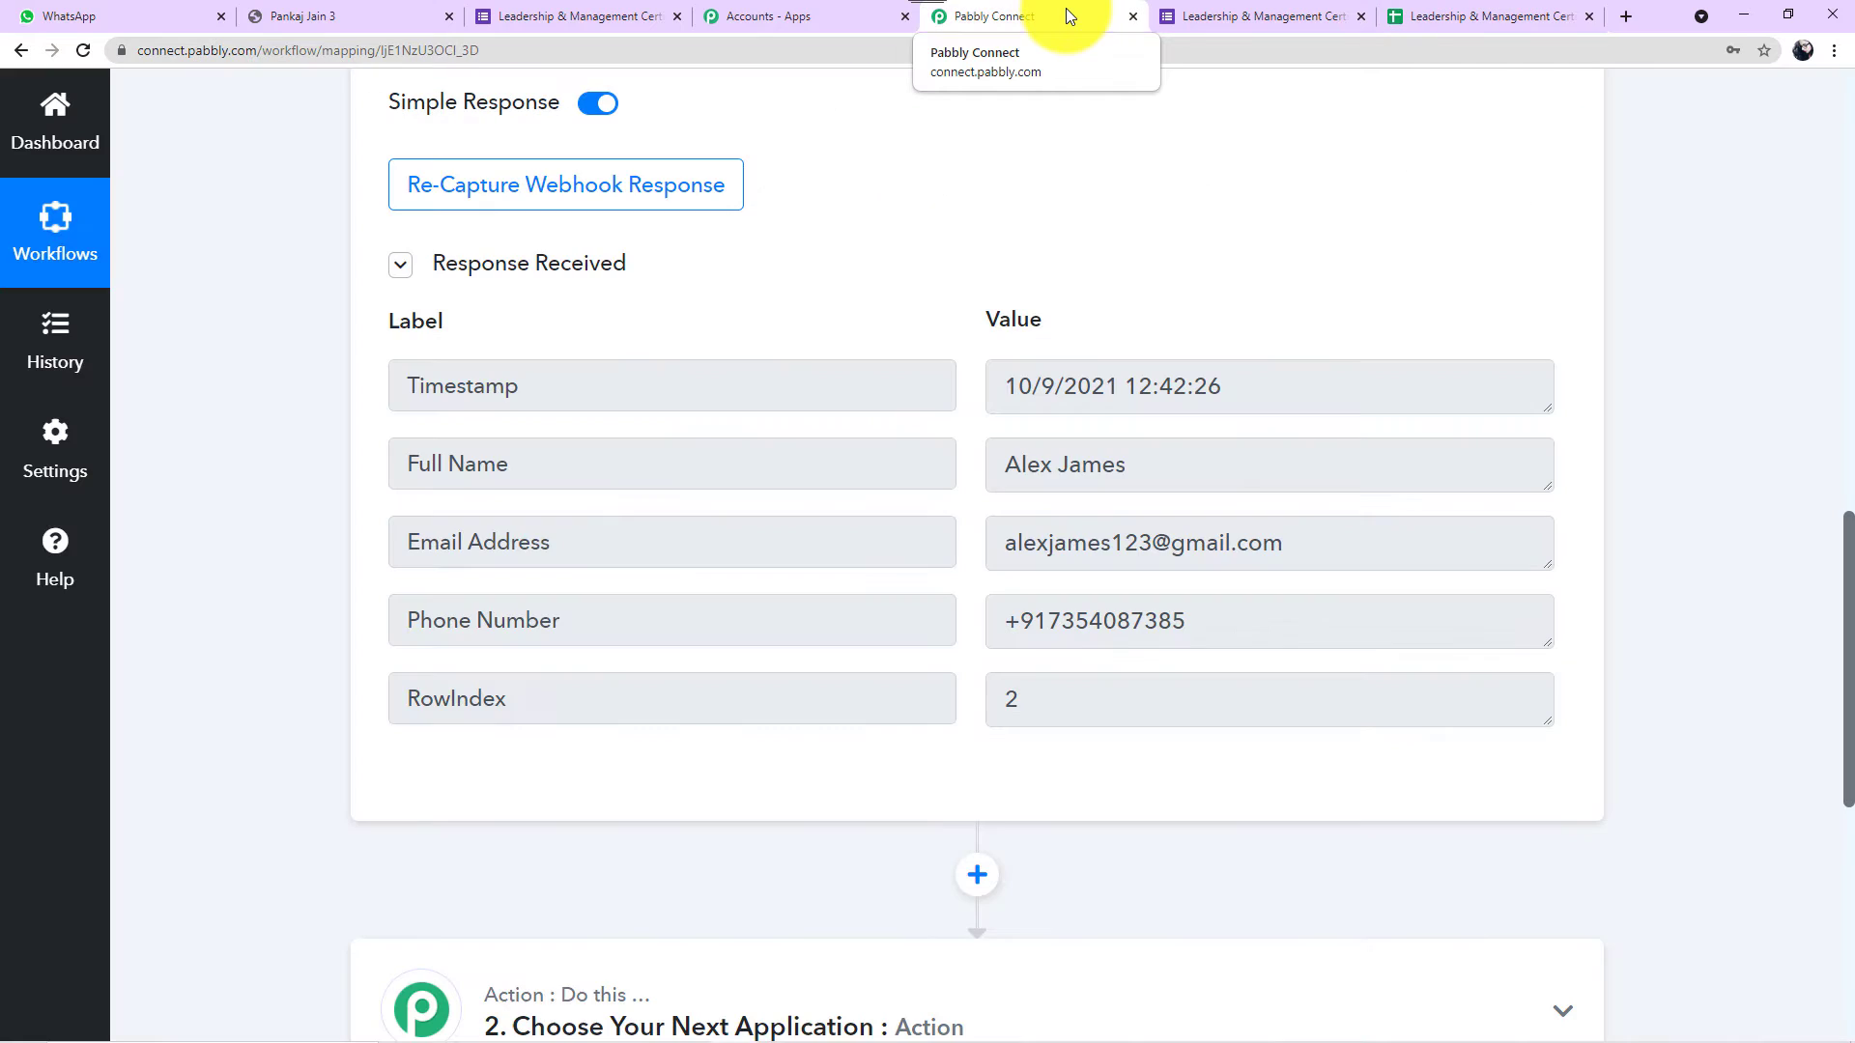
pyautogui.click(1451, 26)
pyautogui.click(995, 19)
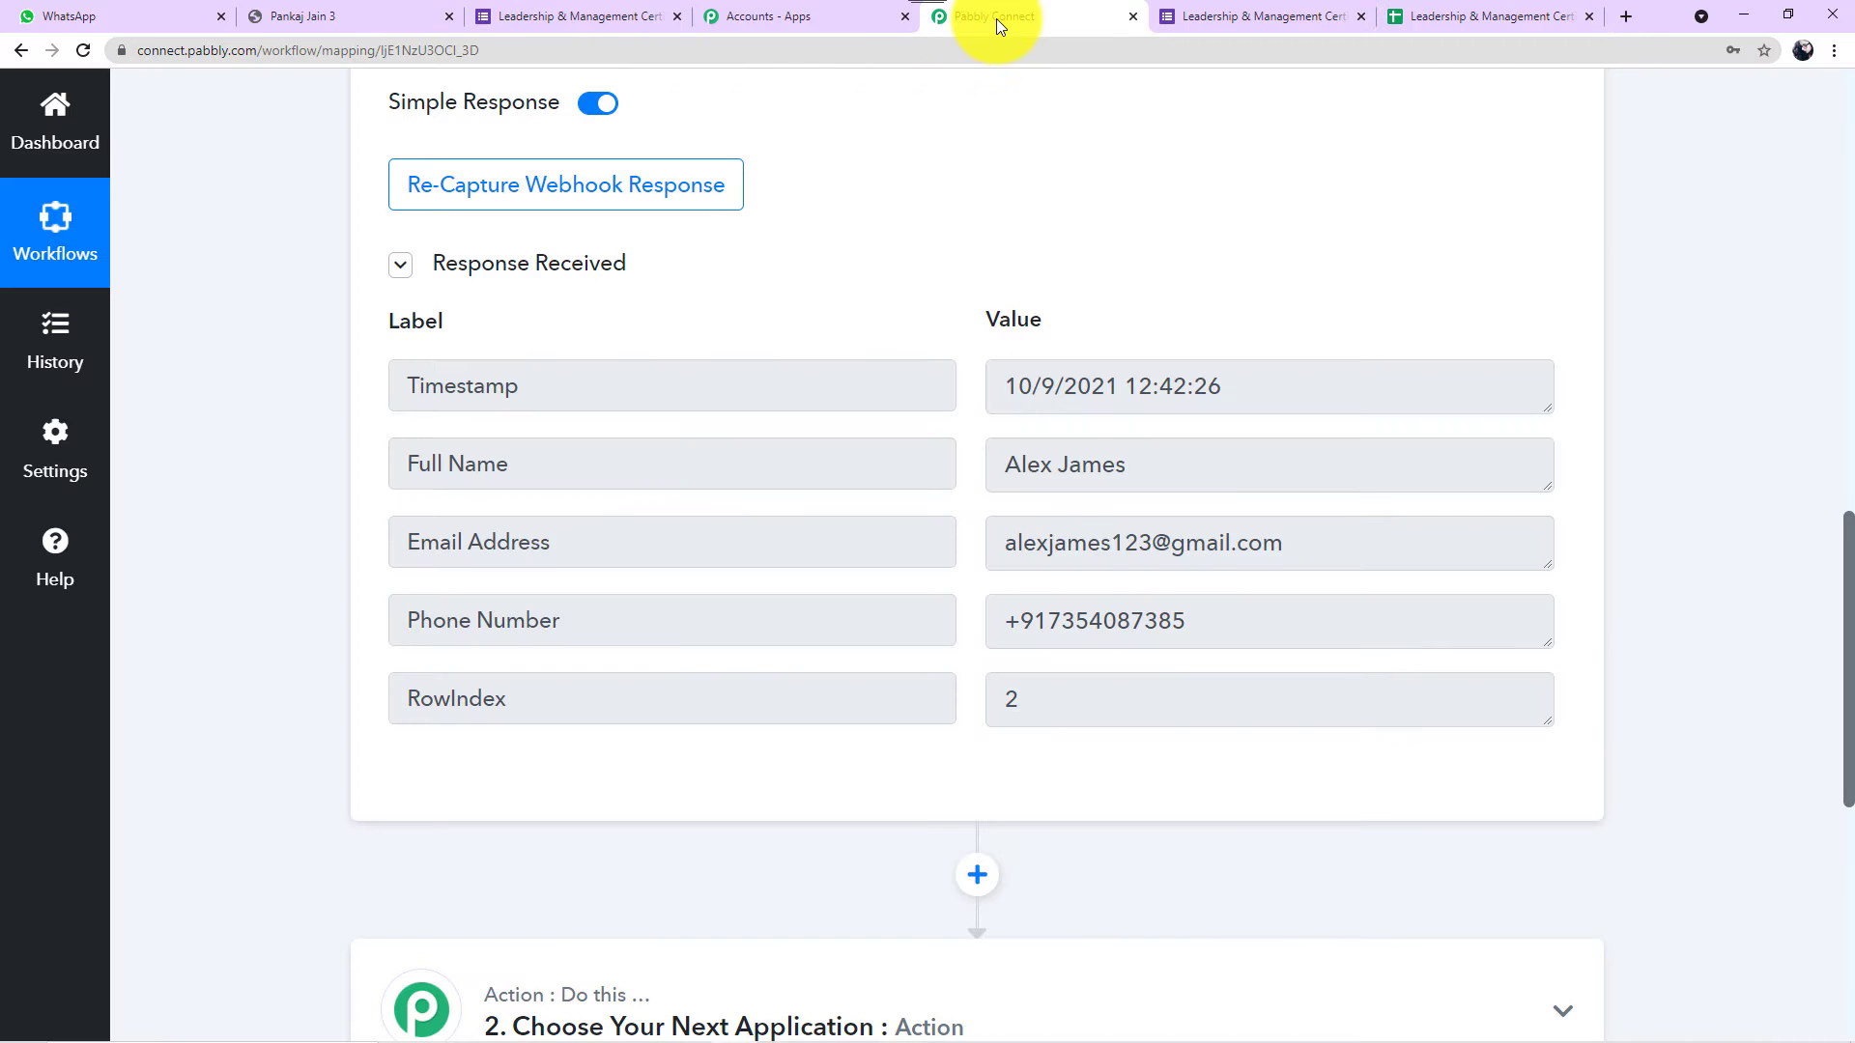
pyautogui.scroll(-2, 798, 367)
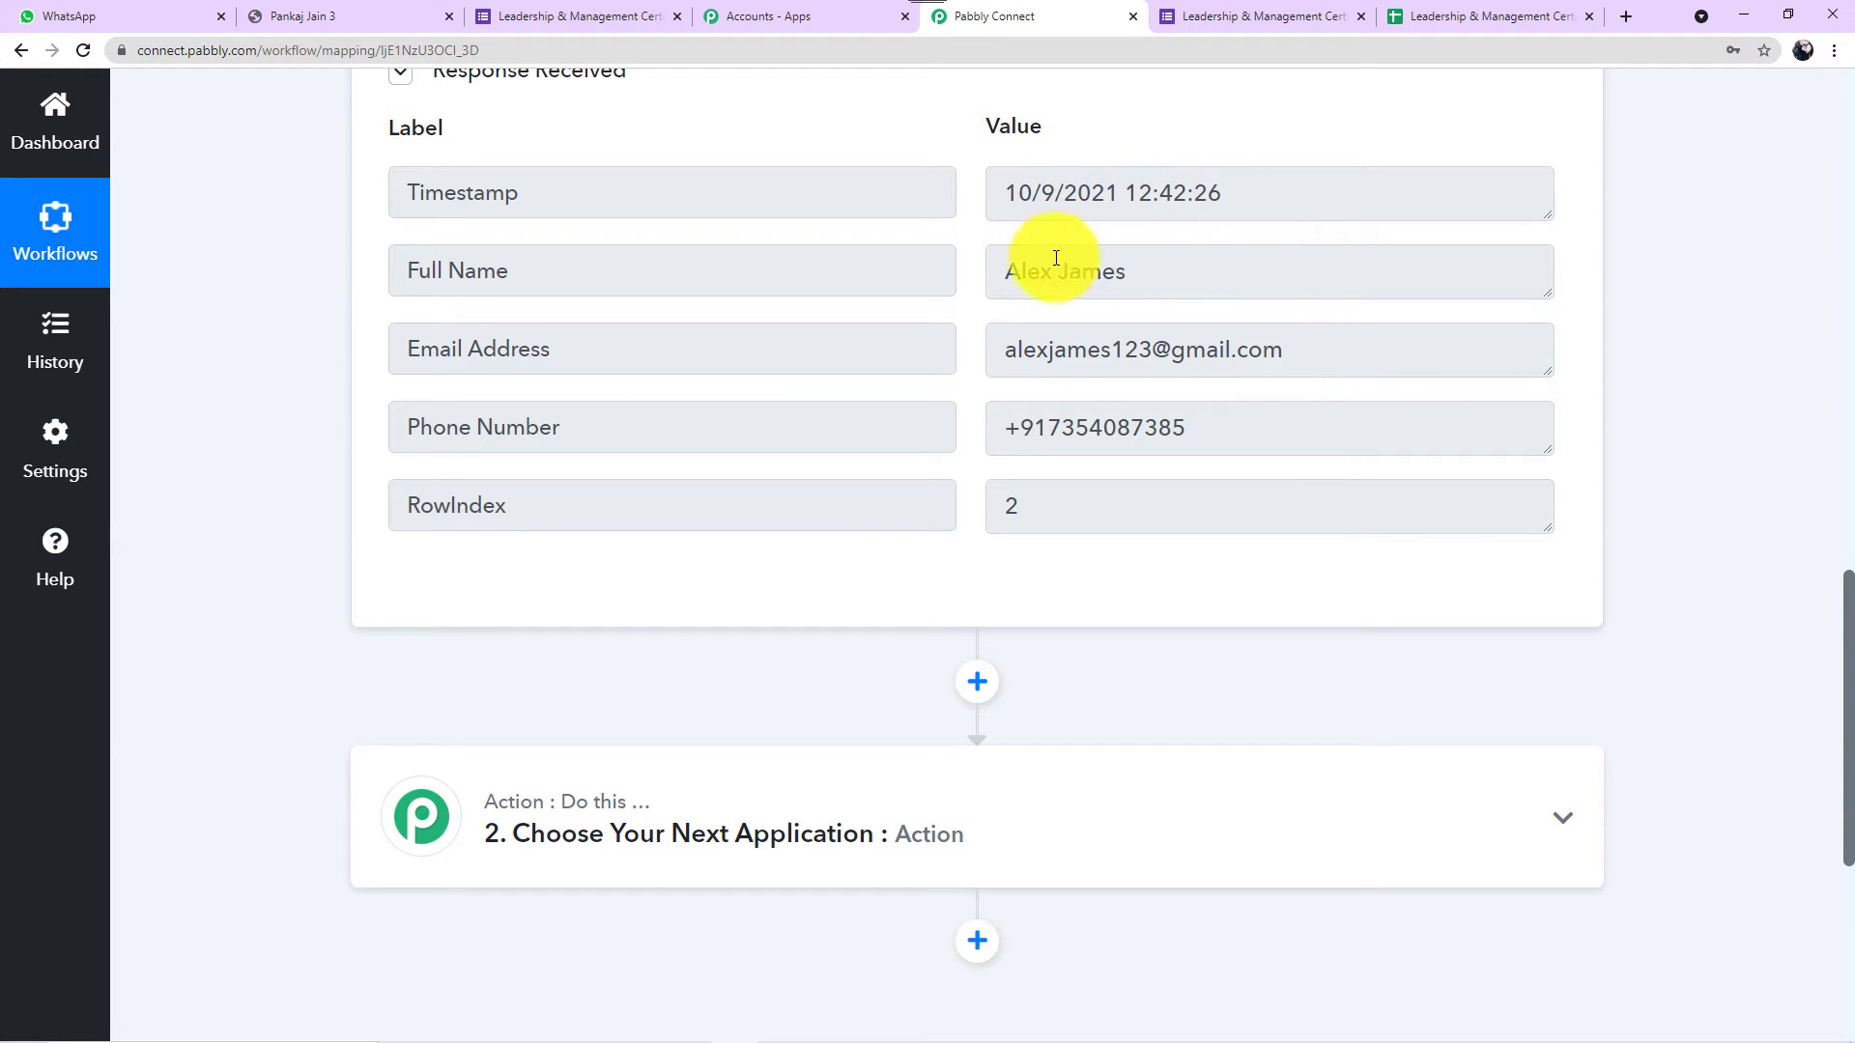
pyautogui.scroll(-2, 1058, 435)
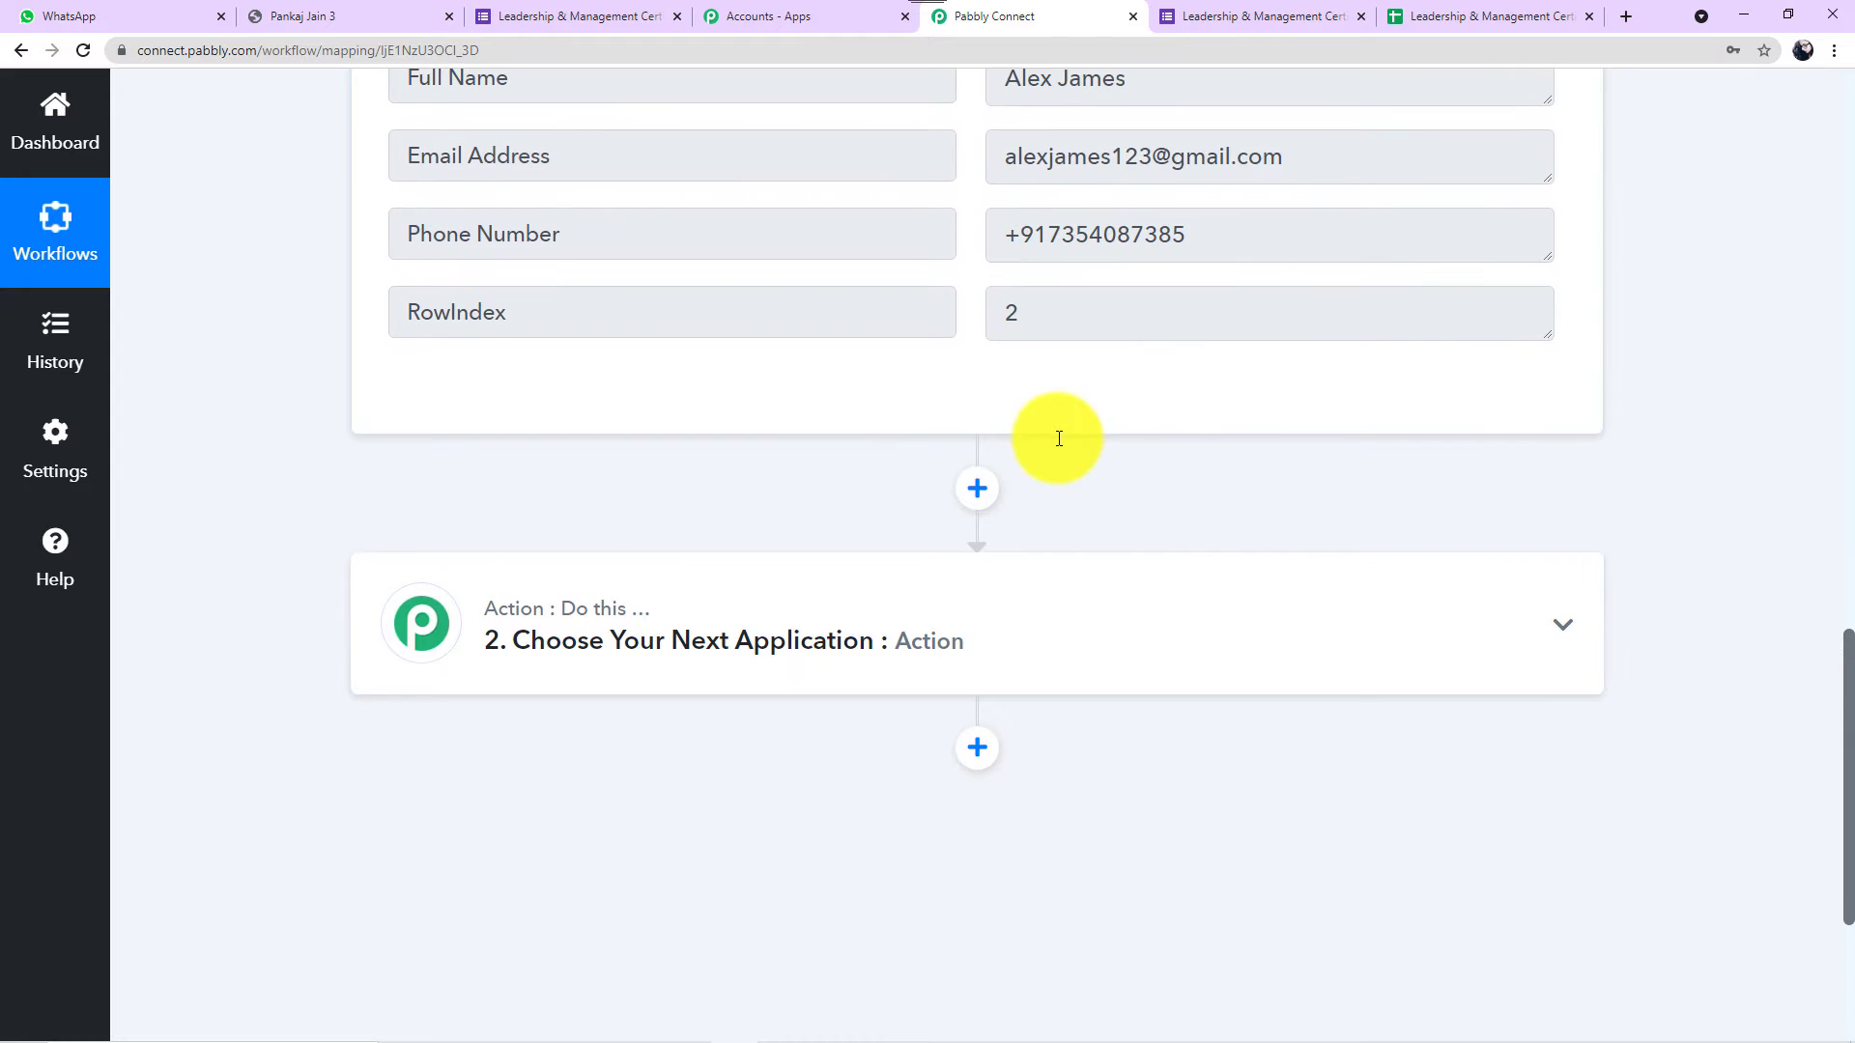
pyautogui.click(921, 606)
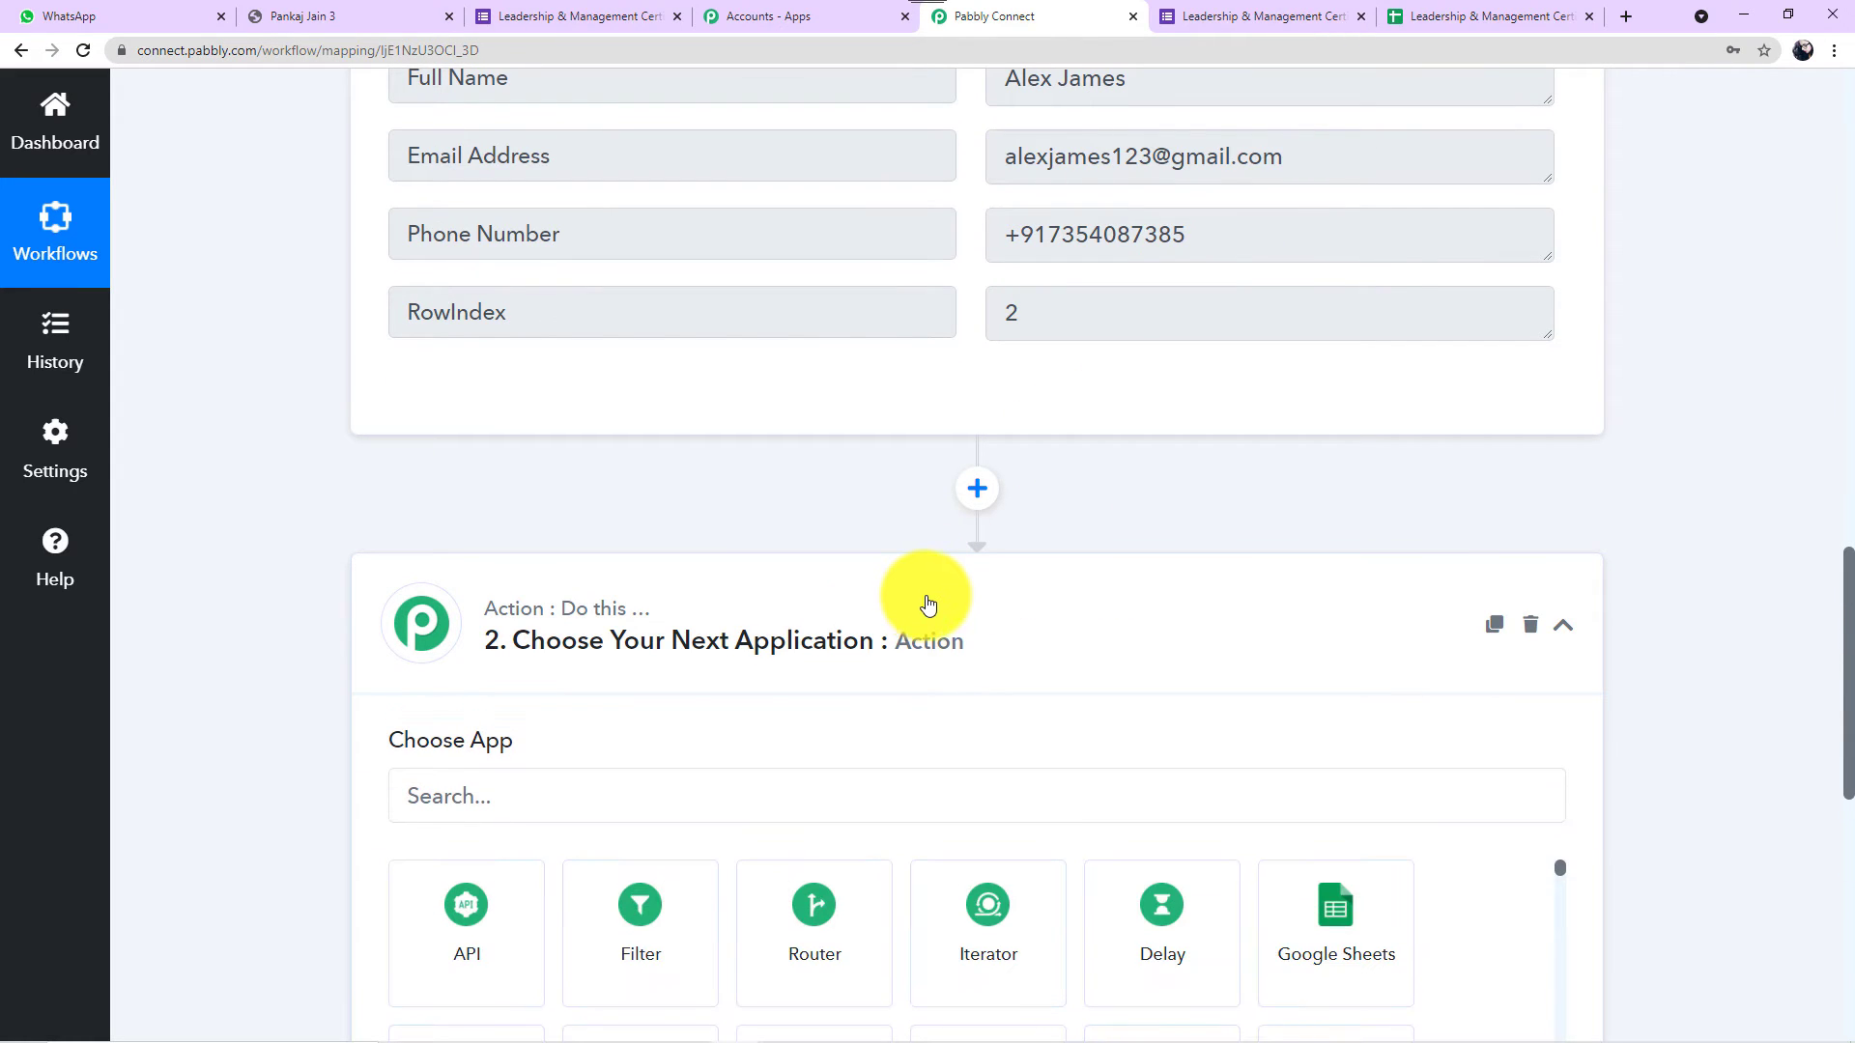
pyautogui.scroll(-2, 897, 498)
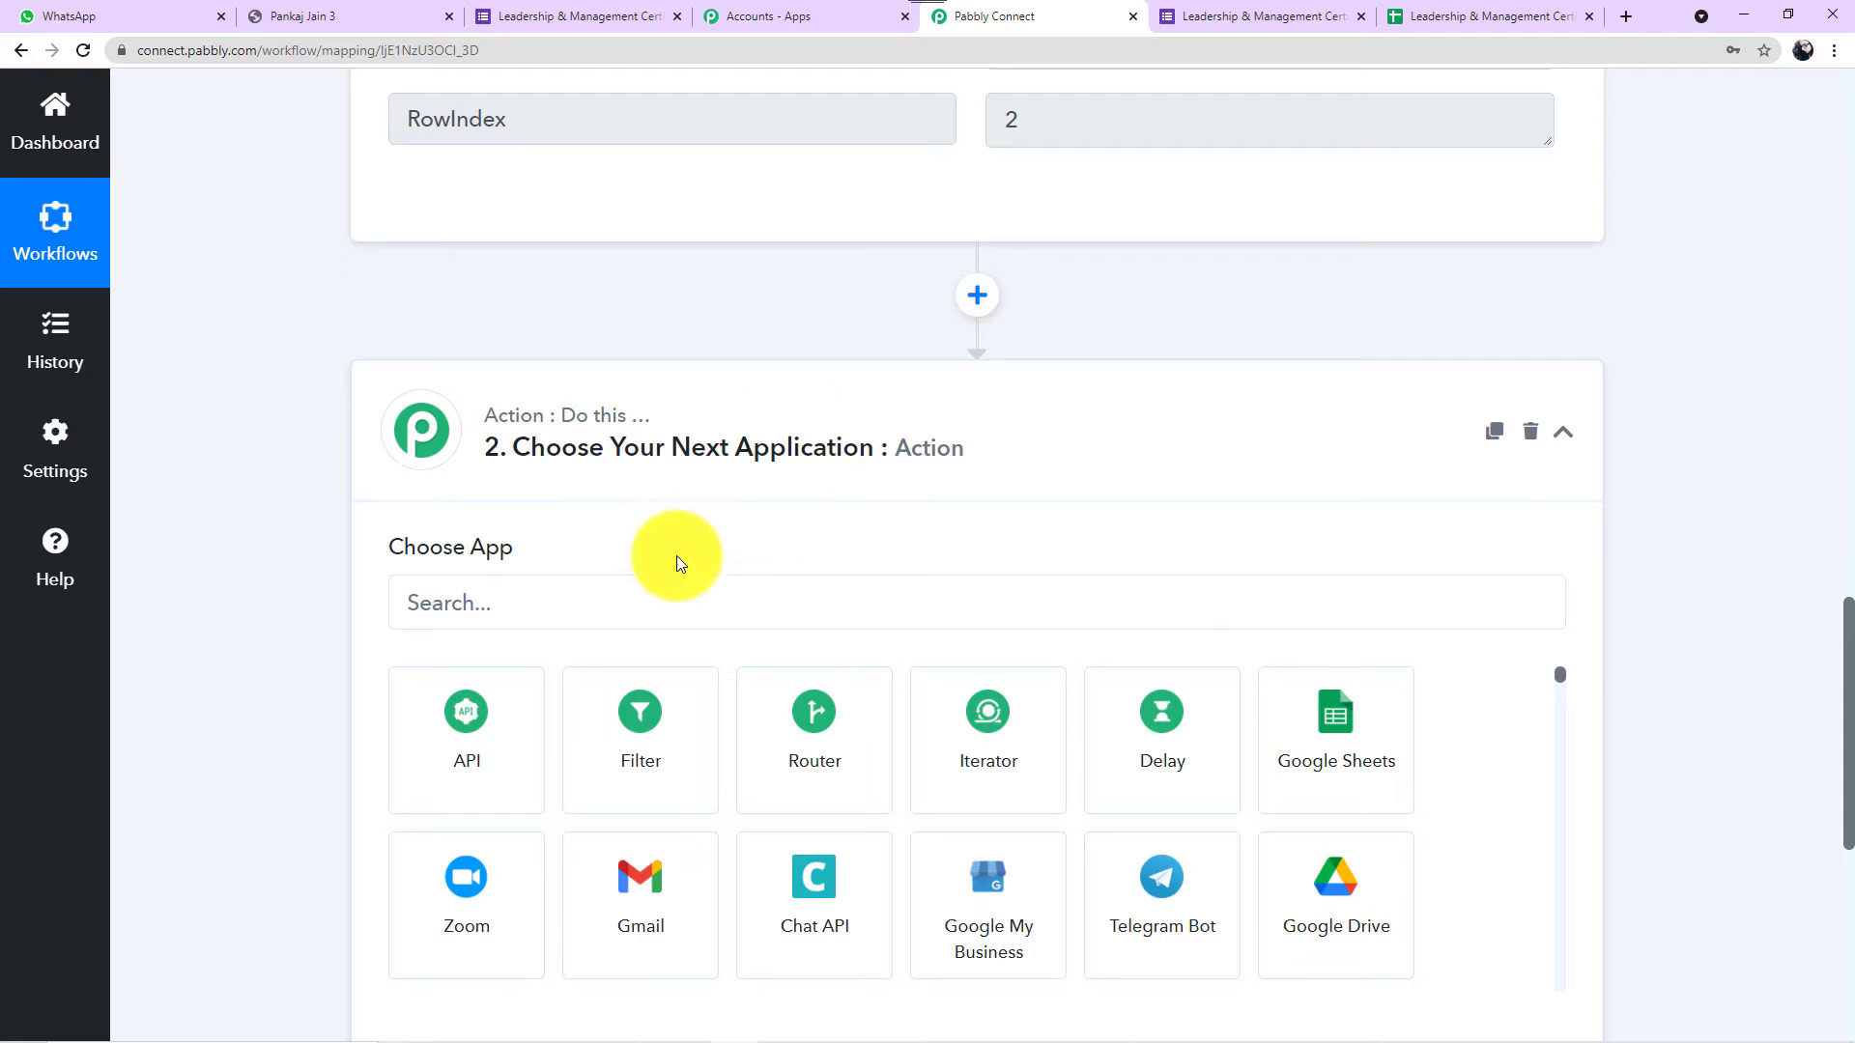
pyautogui.click(696, 599)
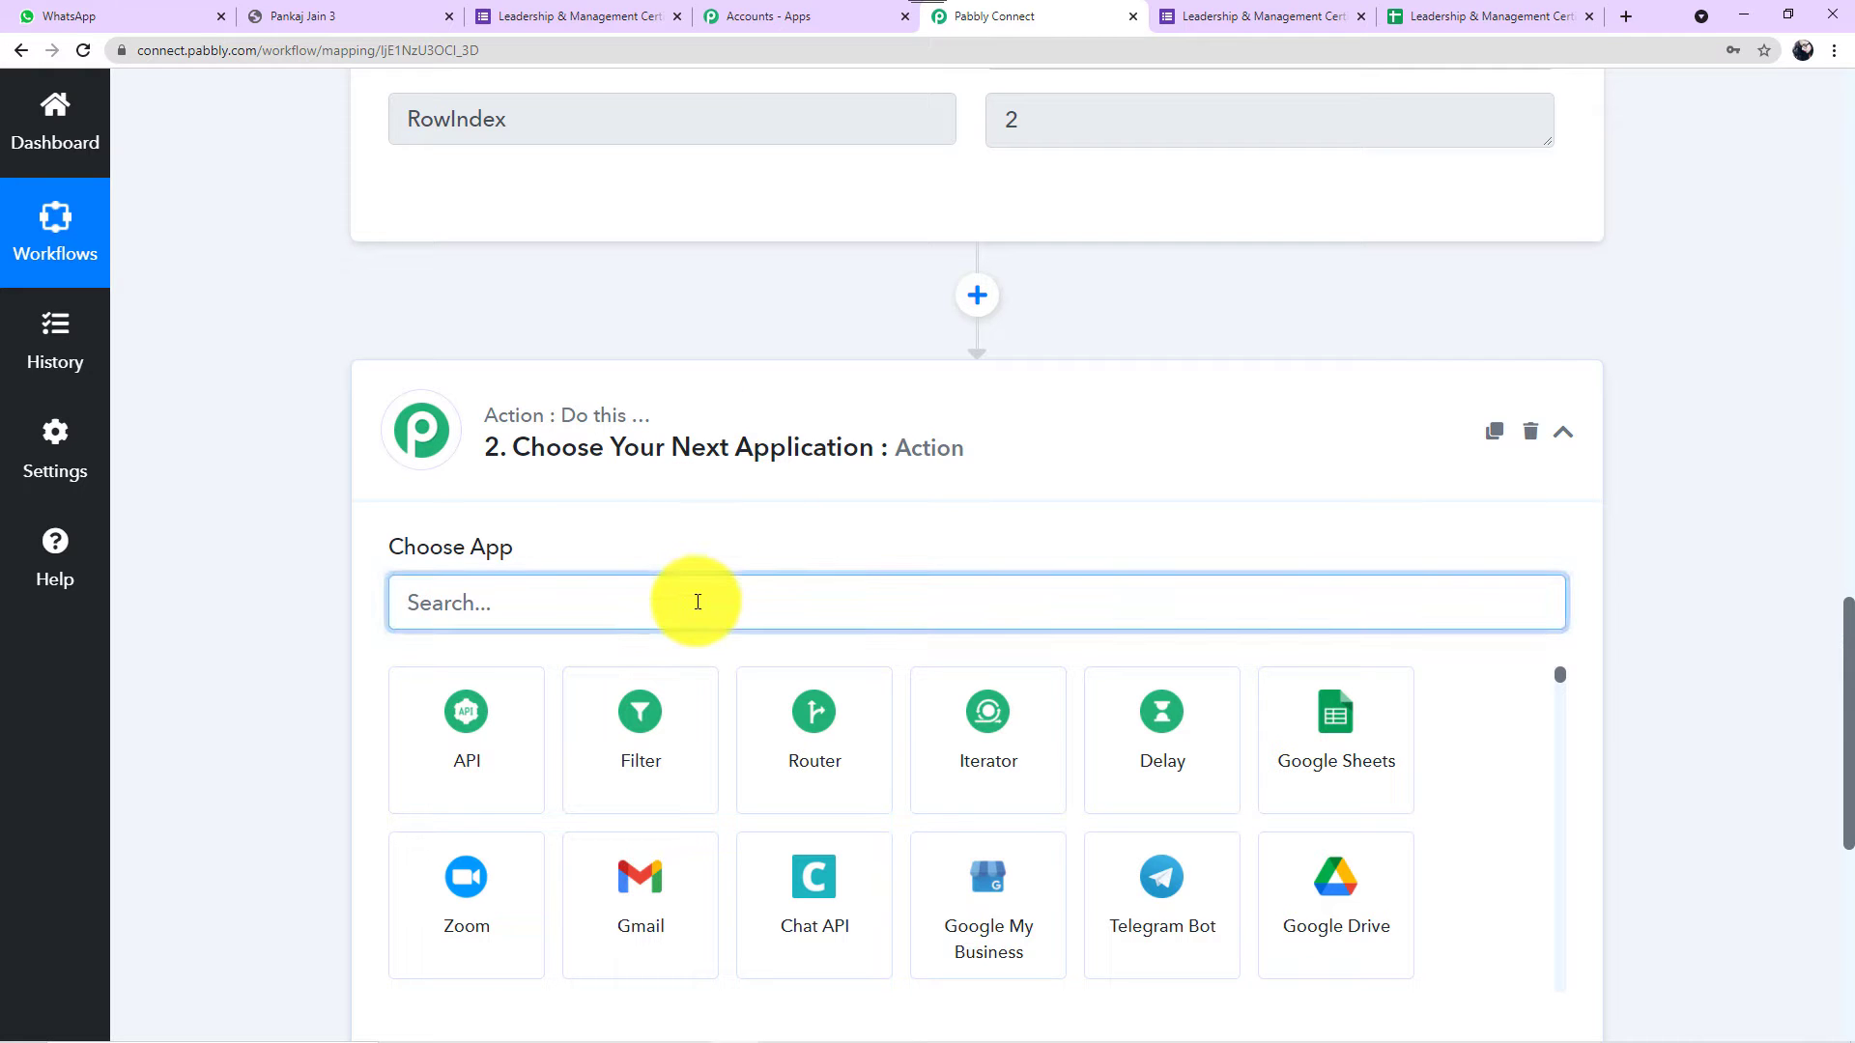
pyautogui.write('date')
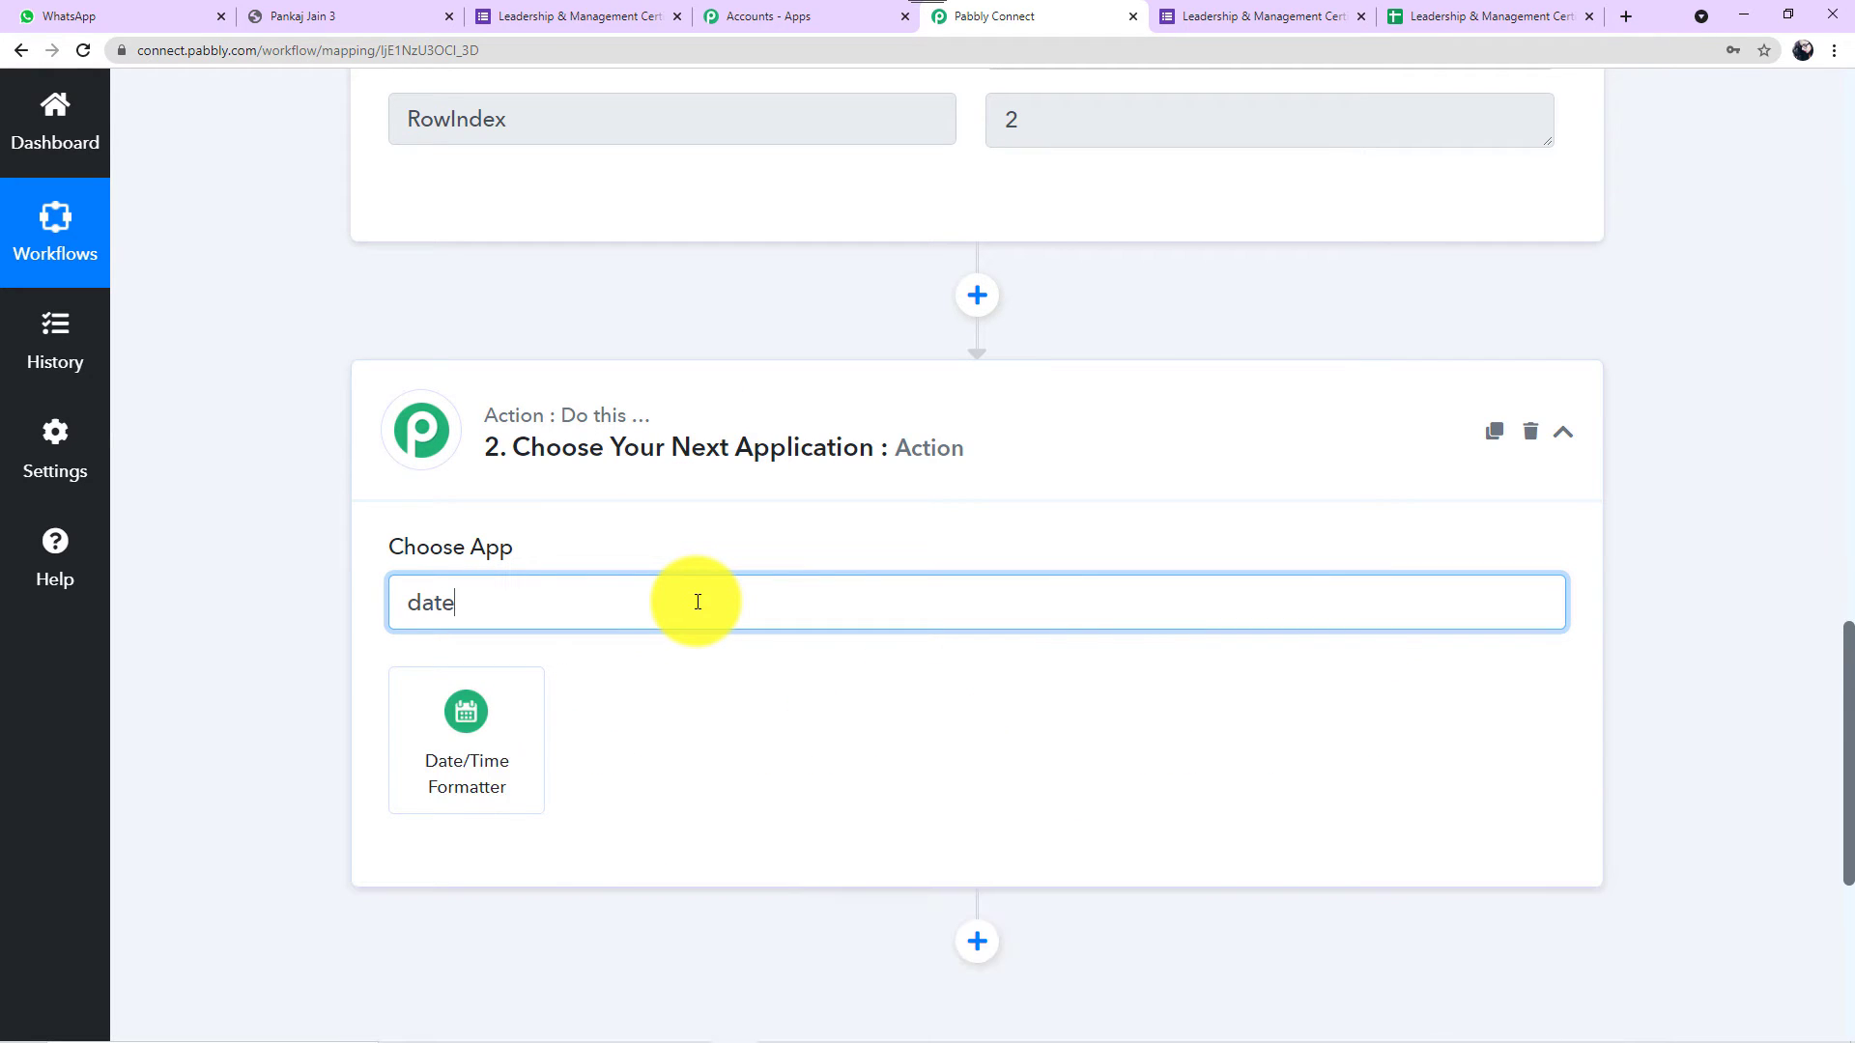
pyautogui.click(494, 790)
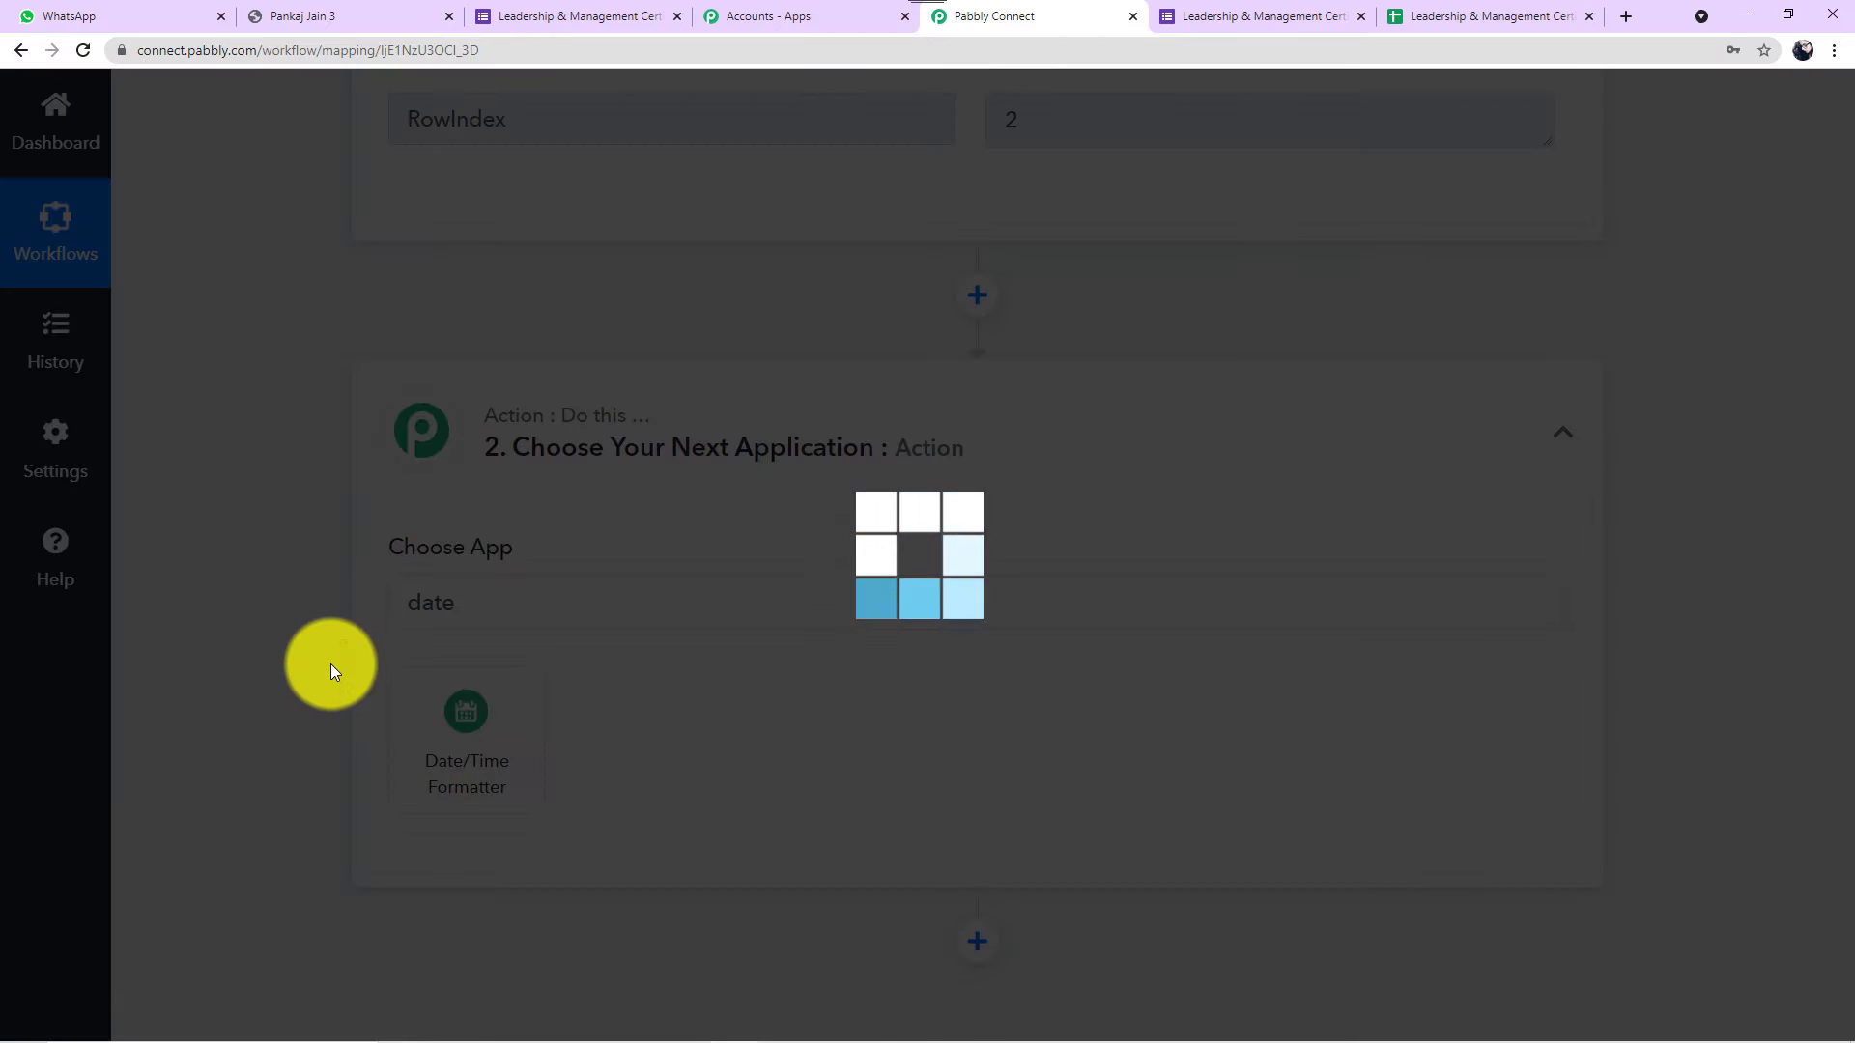
# Set the Date/Time Formatter's action event to Format Date Only and connect it.
pyautogui.scroll(-2, 435, 628)
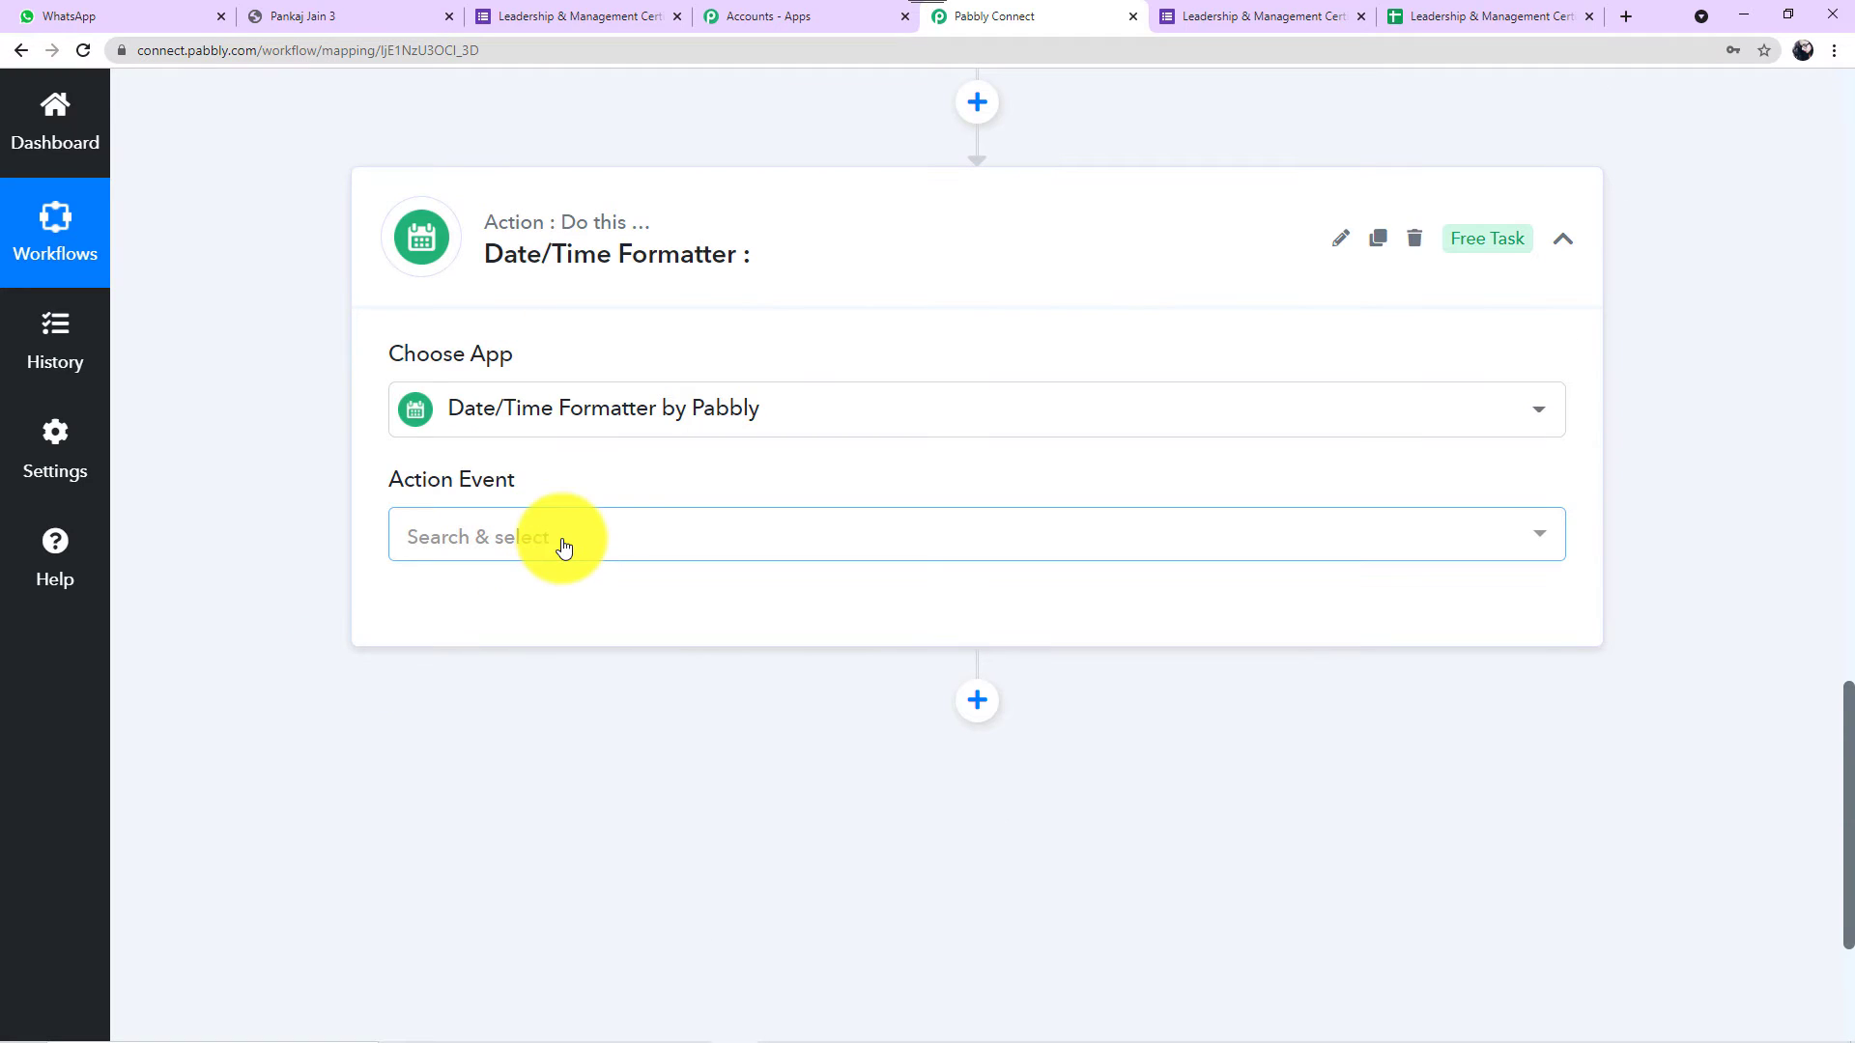
pyautogui.click(559, 540)
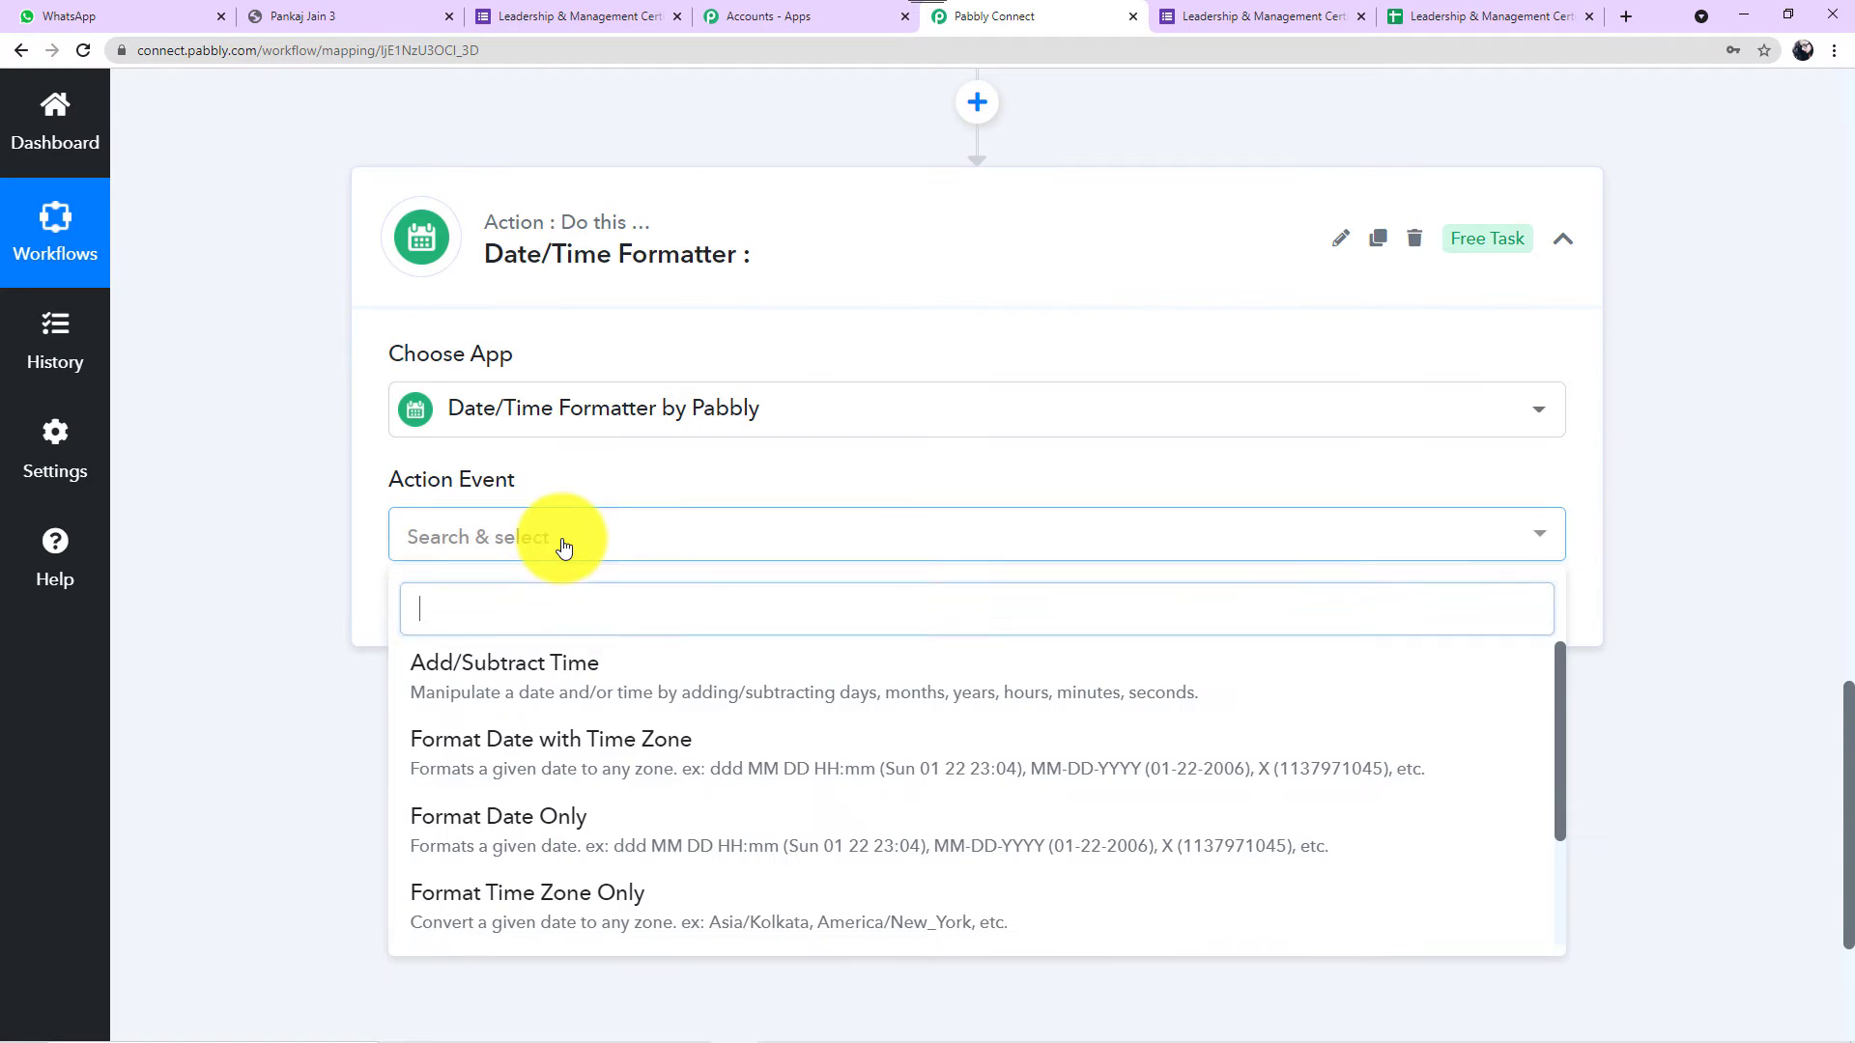
pyautogui.click(486, 843)
pyautogui.click(446, 613)
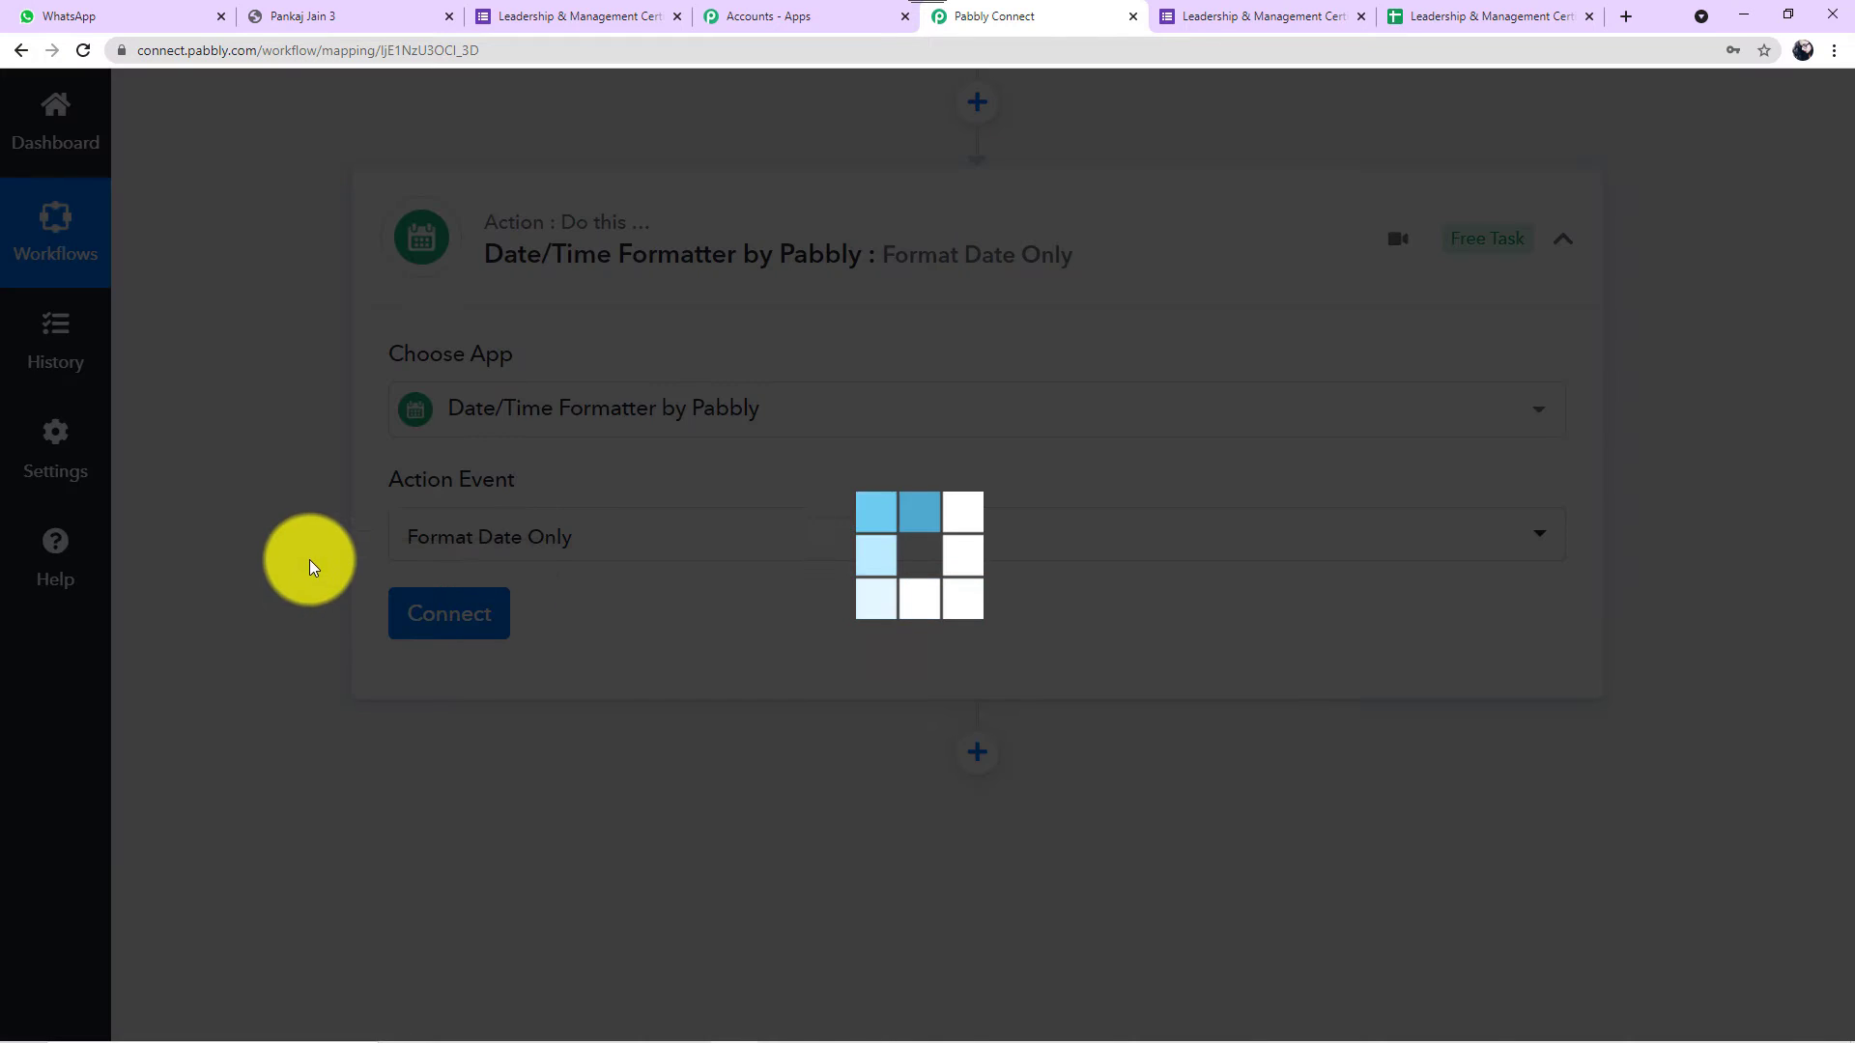
# Map the formatter's Date field to the Timestamp from the Google Forms response.
pyautogui.scroll(-5, 310, 560)
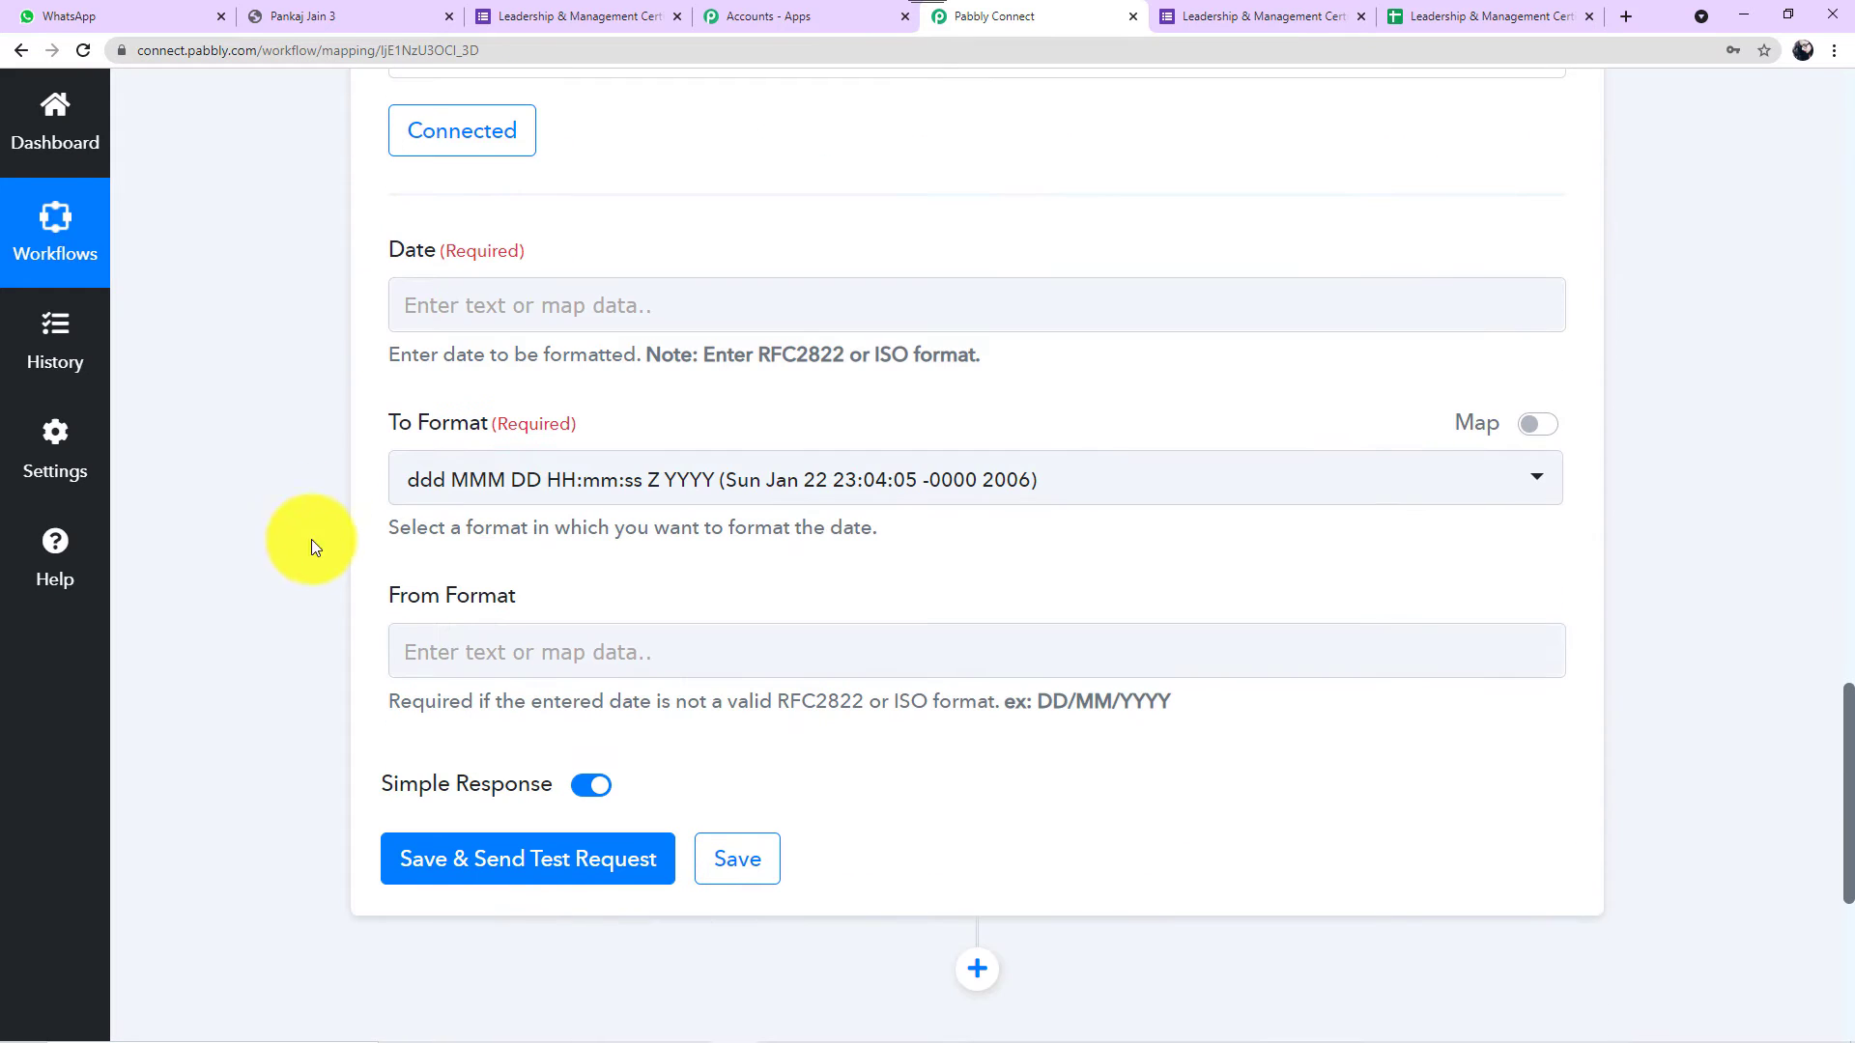
pyautogui.click(487, 294)
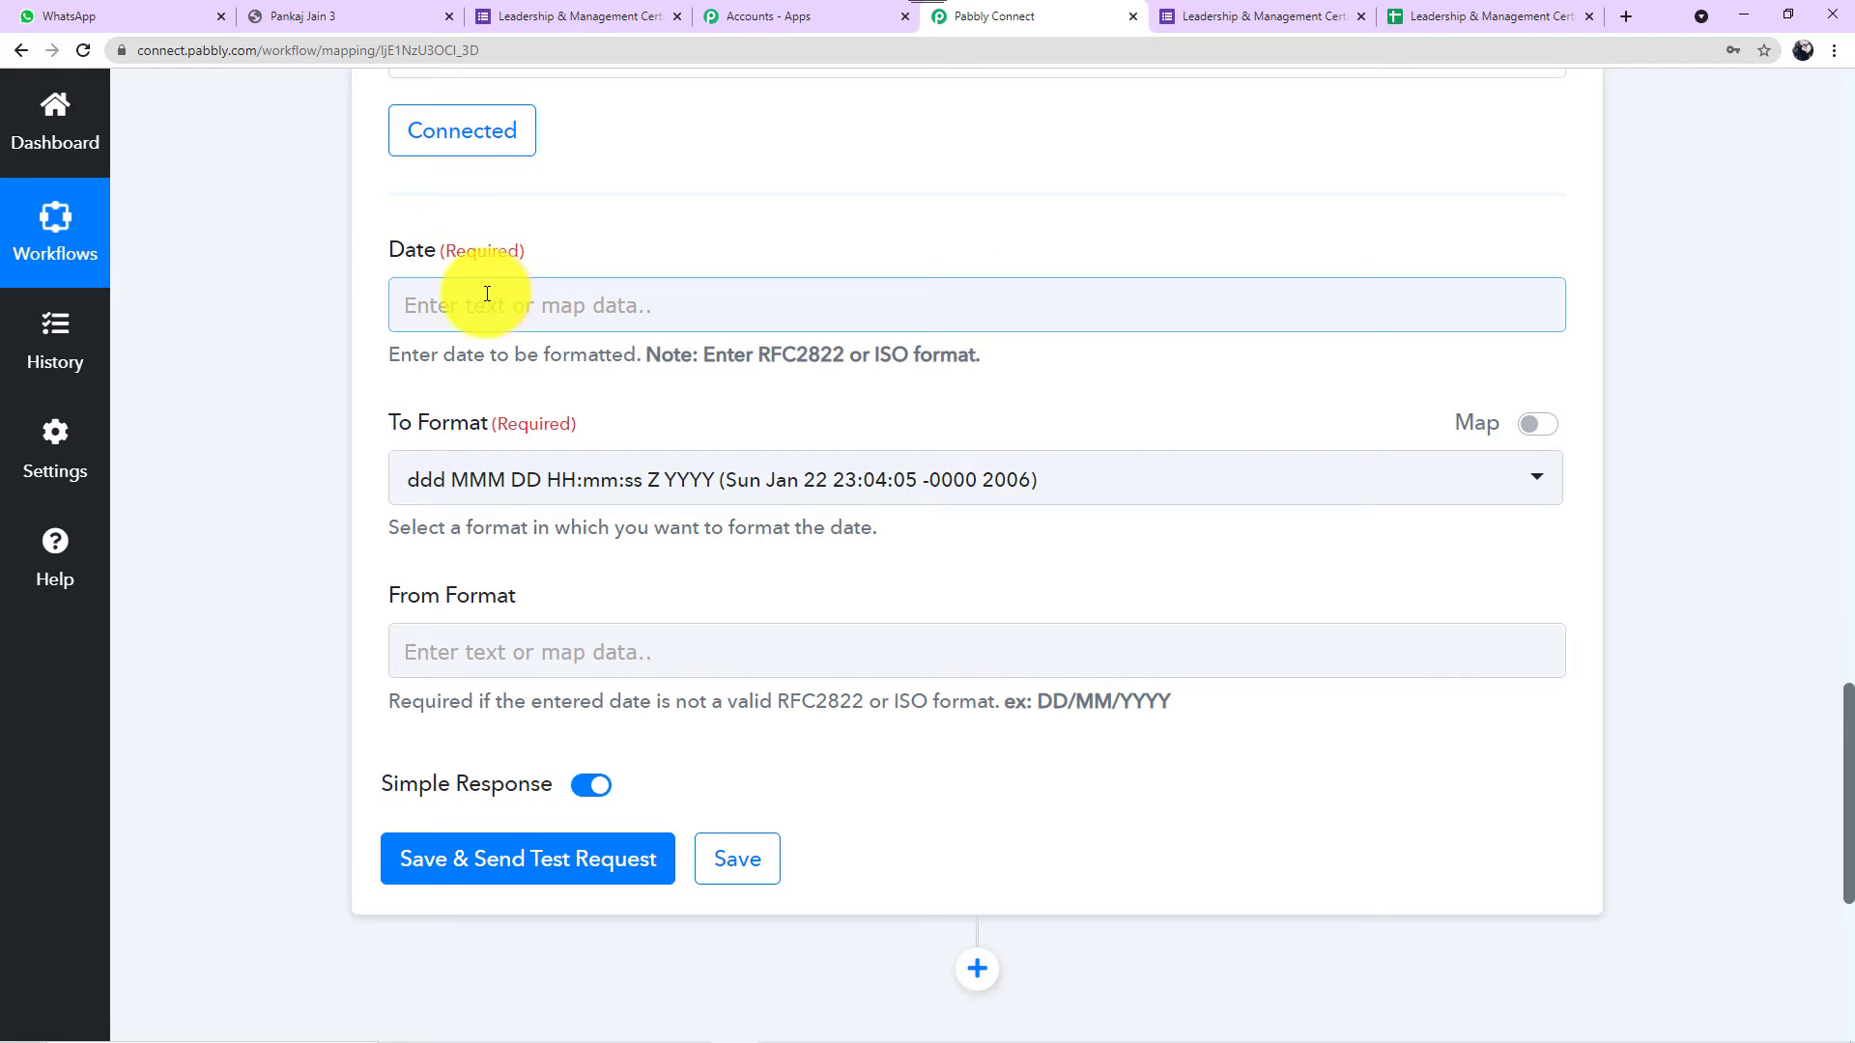
pyautogui.click(499, 316)
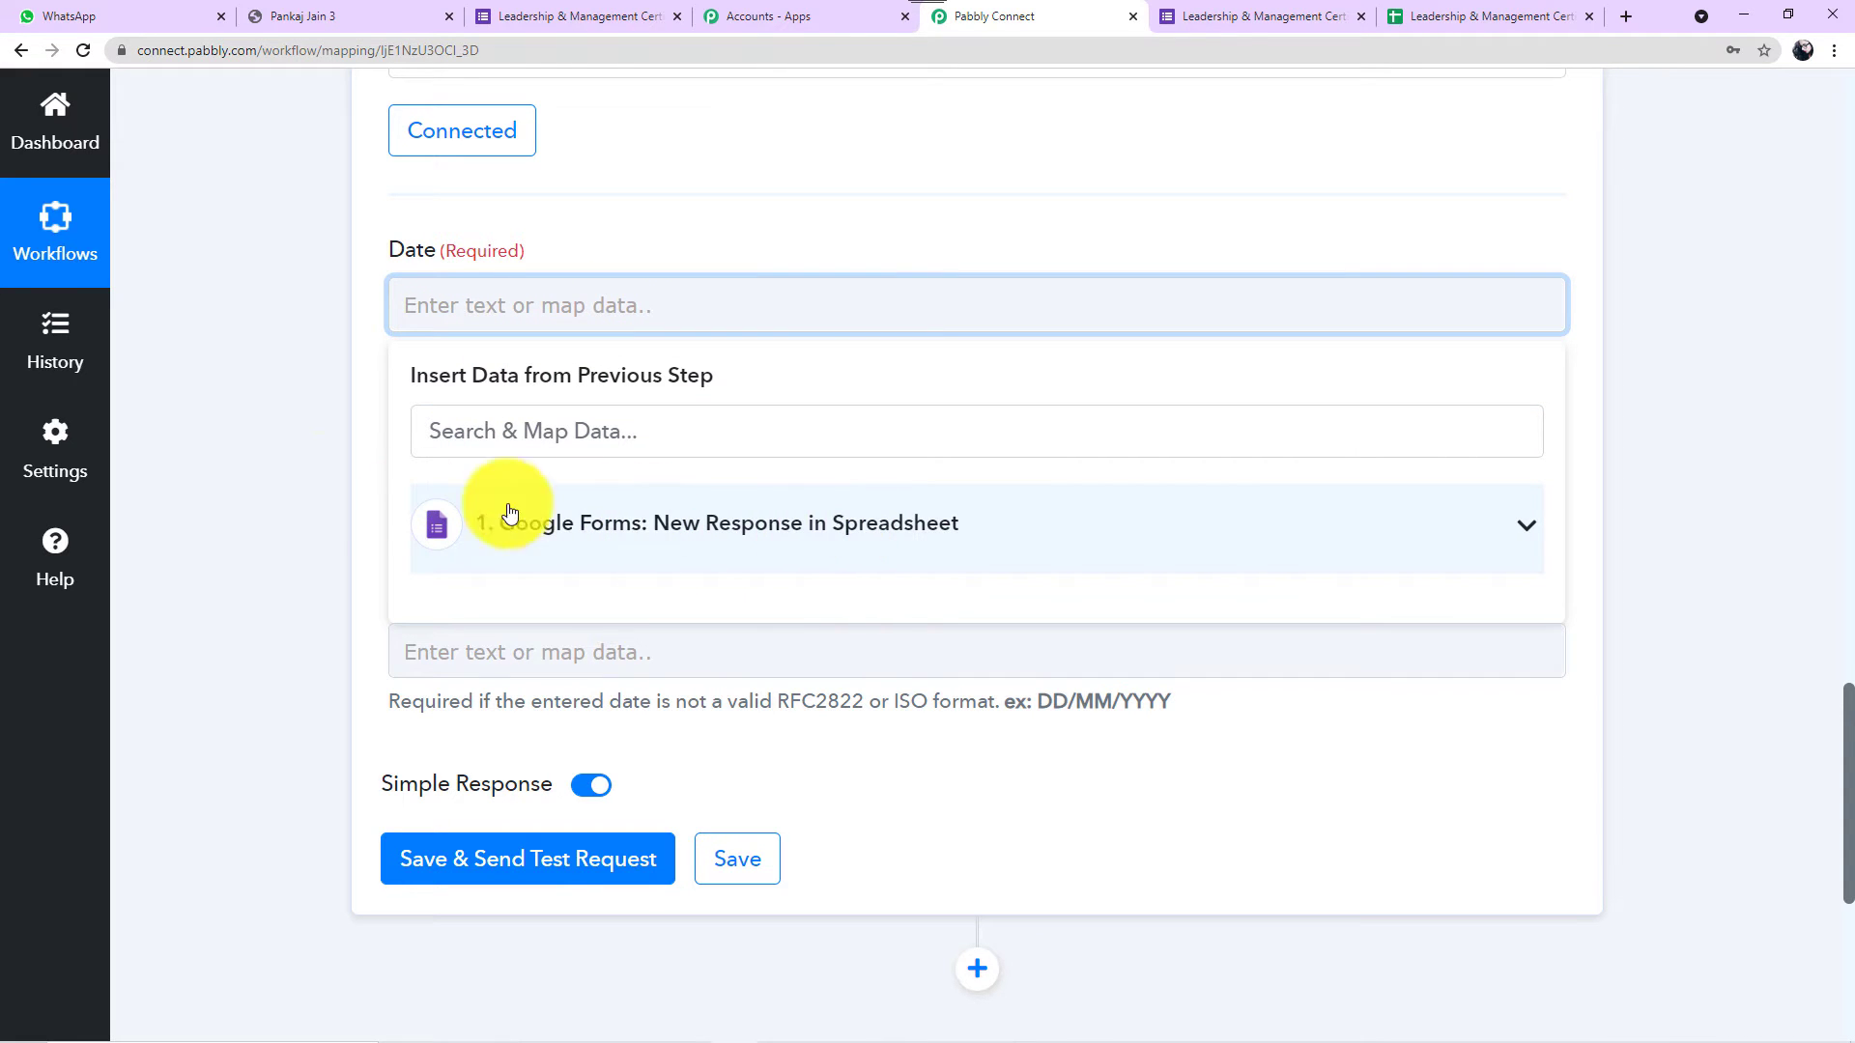
pyautogui.scroll(5, 298, 449)
pyautogui.scroll(9, 299, 448)
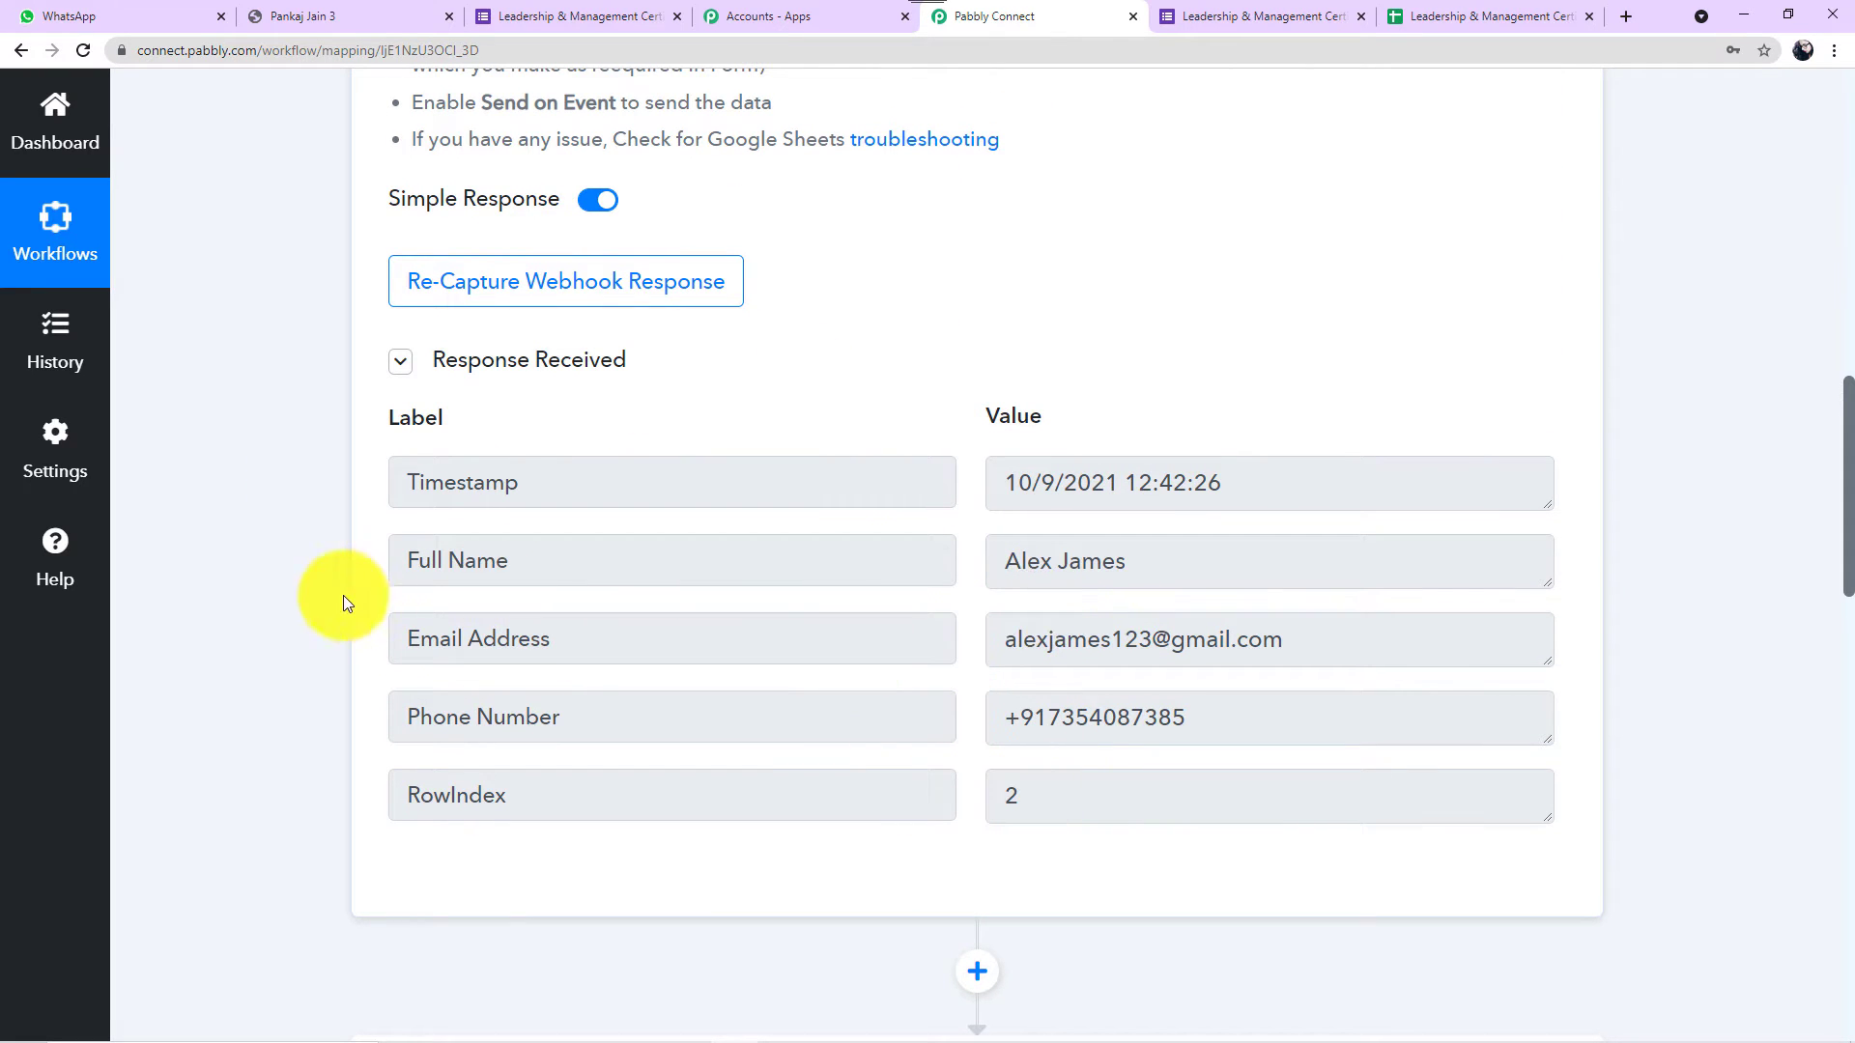
pyautogui.scroll(-7, 327, 580)
pyautogui.scroll(-5, 326, 580)
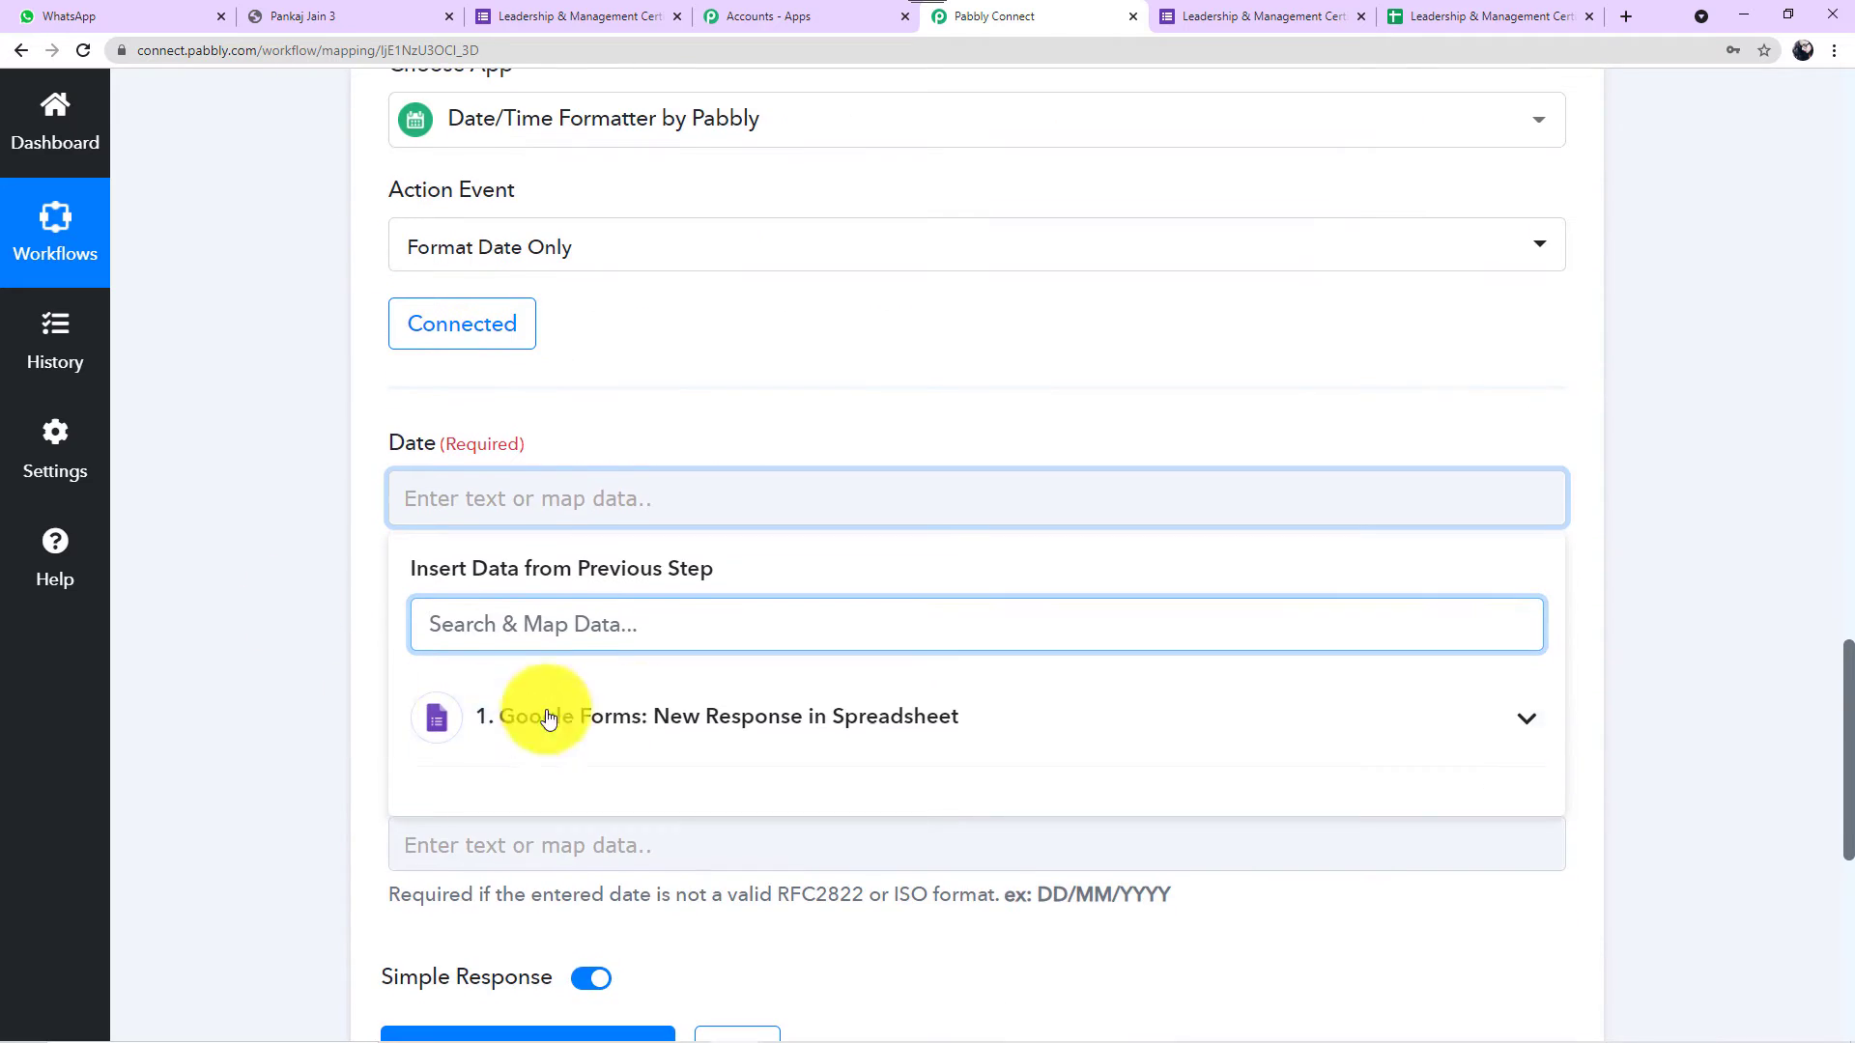
pyautogui.scroll(-2, 619, 657)
pyautogui.click(642, 551)
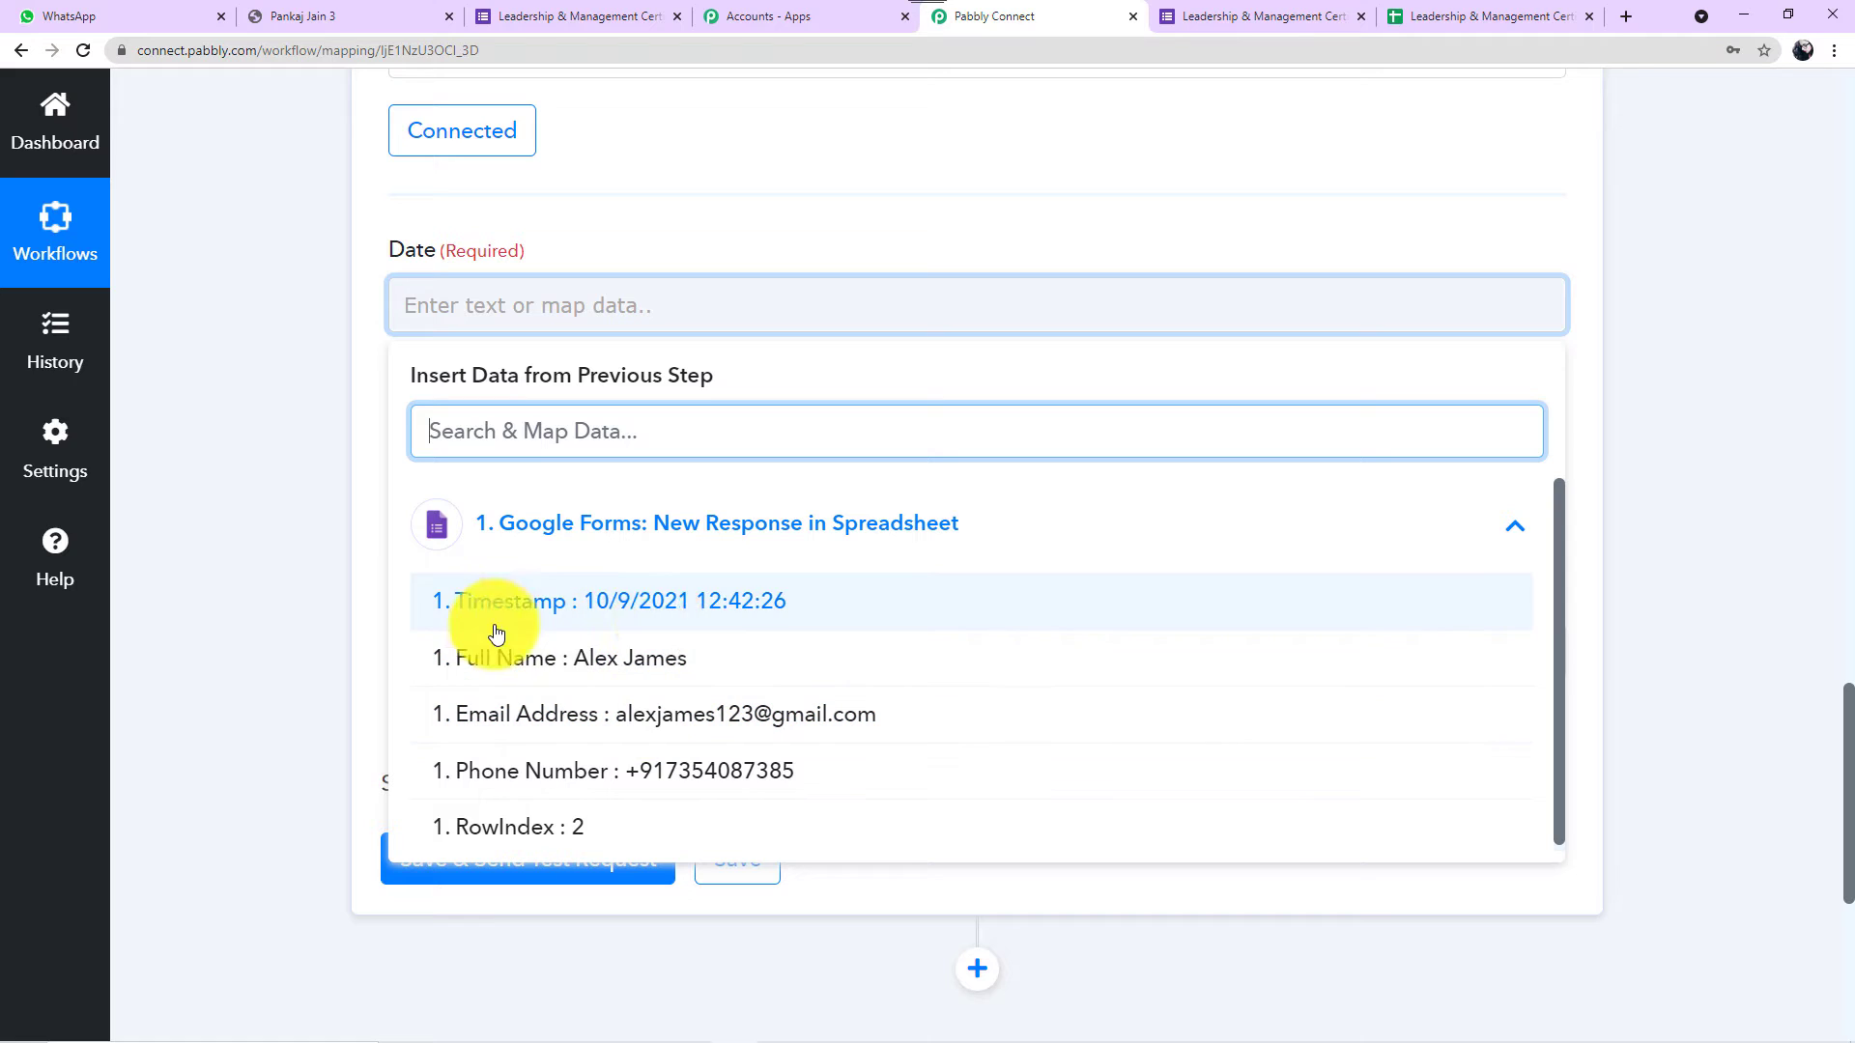
pyautogui.click(695, 606)
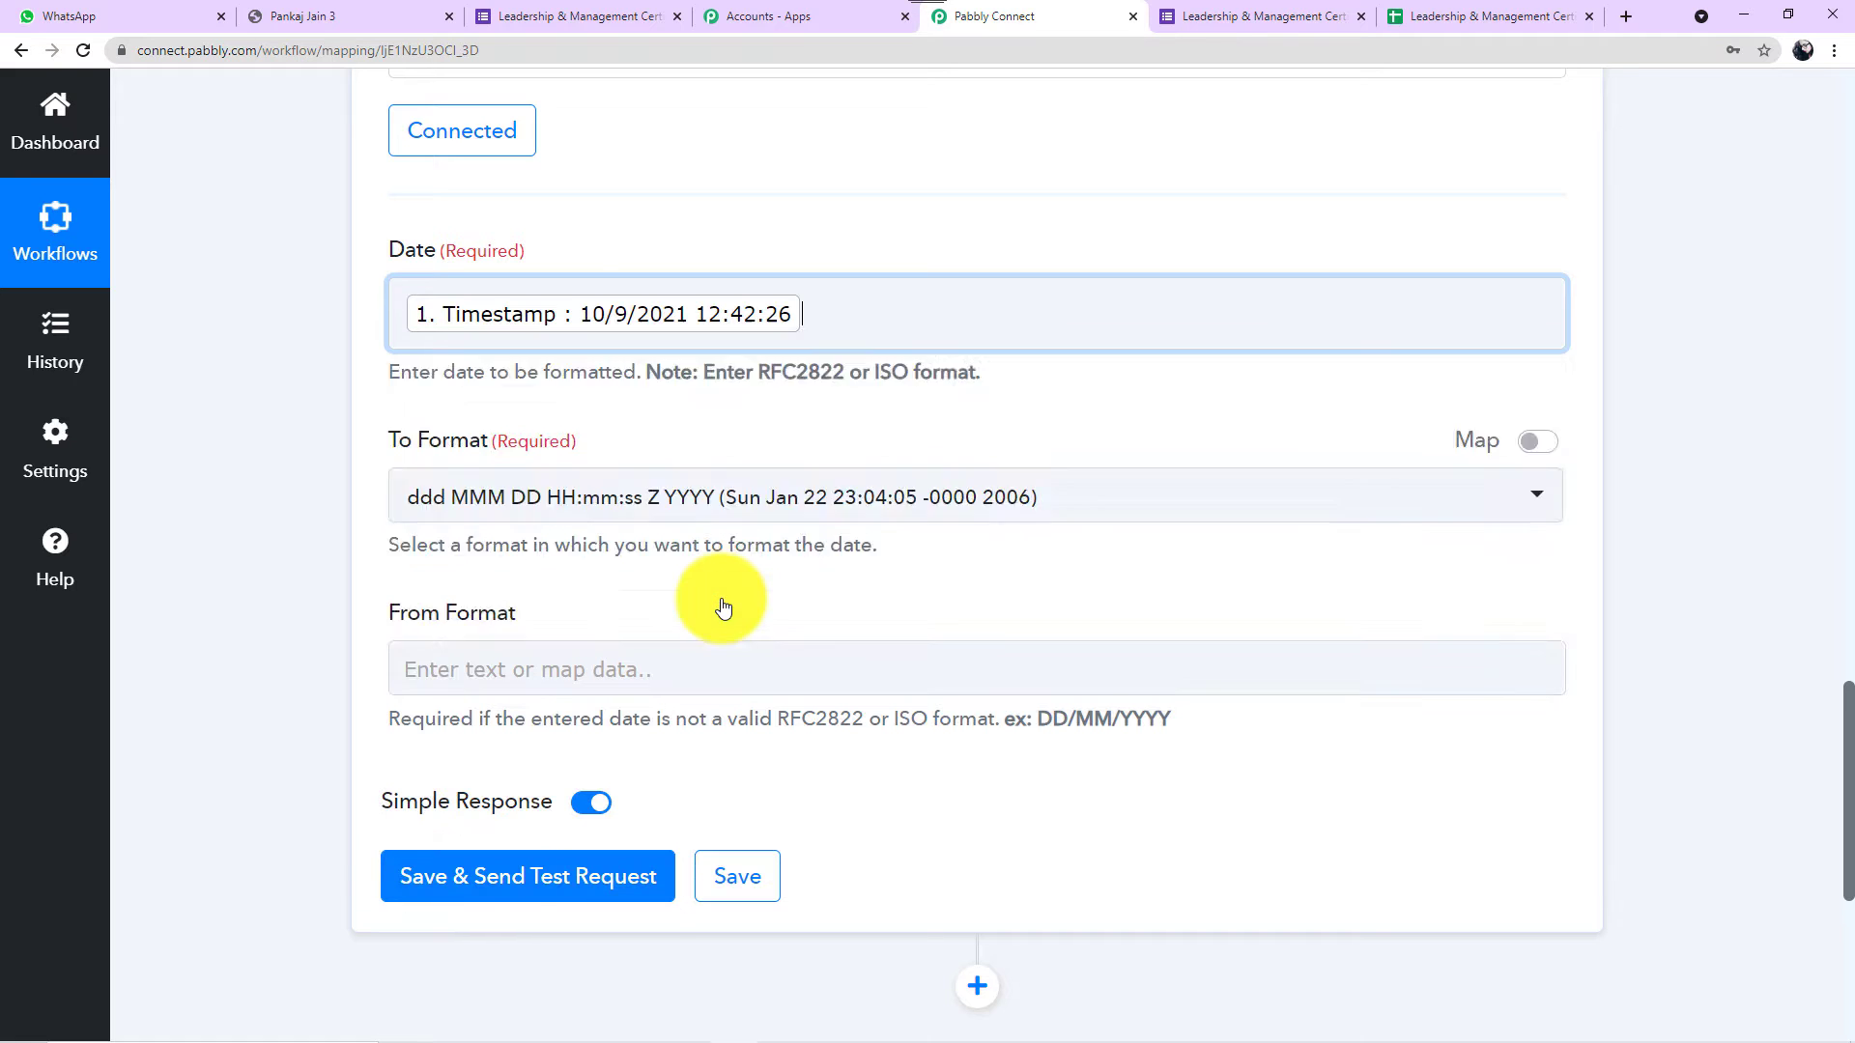
pyautogui.click(306, 472)
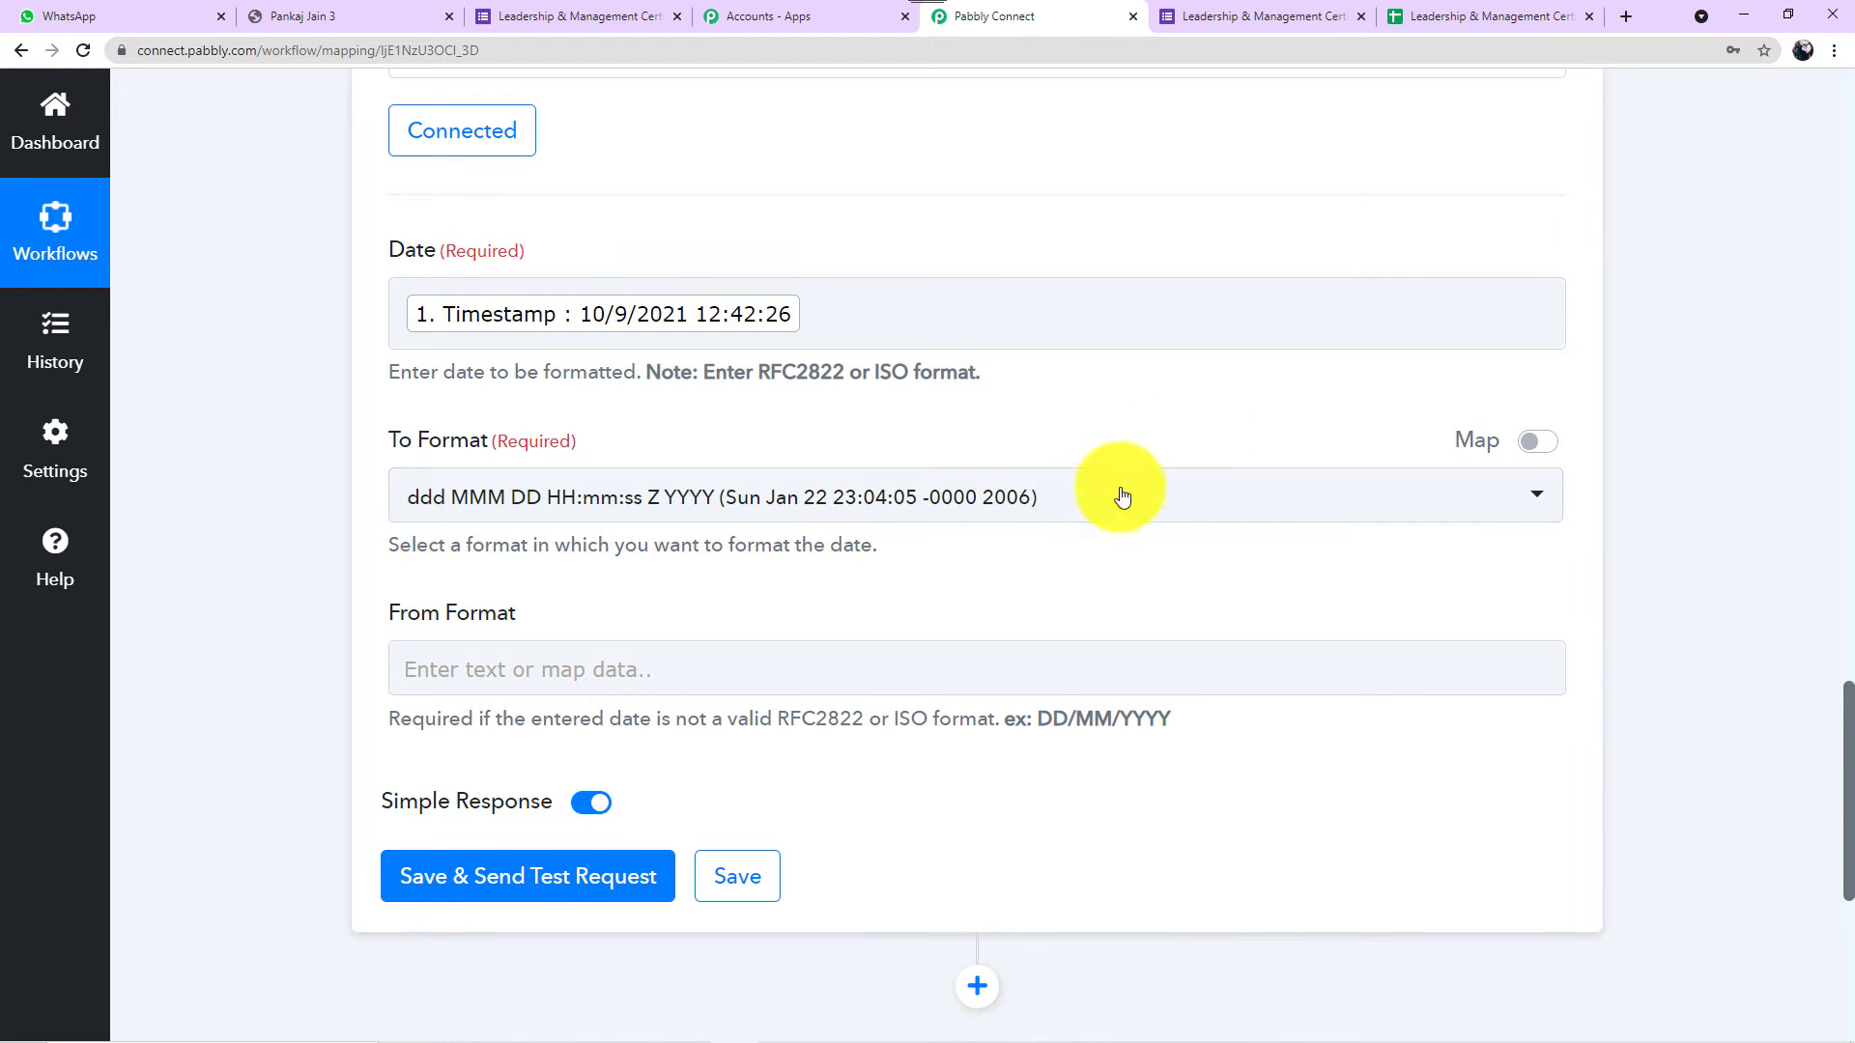
# Set the formatter's To Format to DD MMM YYYY (27 Oct 2020), then save, send a test request and review the response.
pyautogui.click(1178, 515)
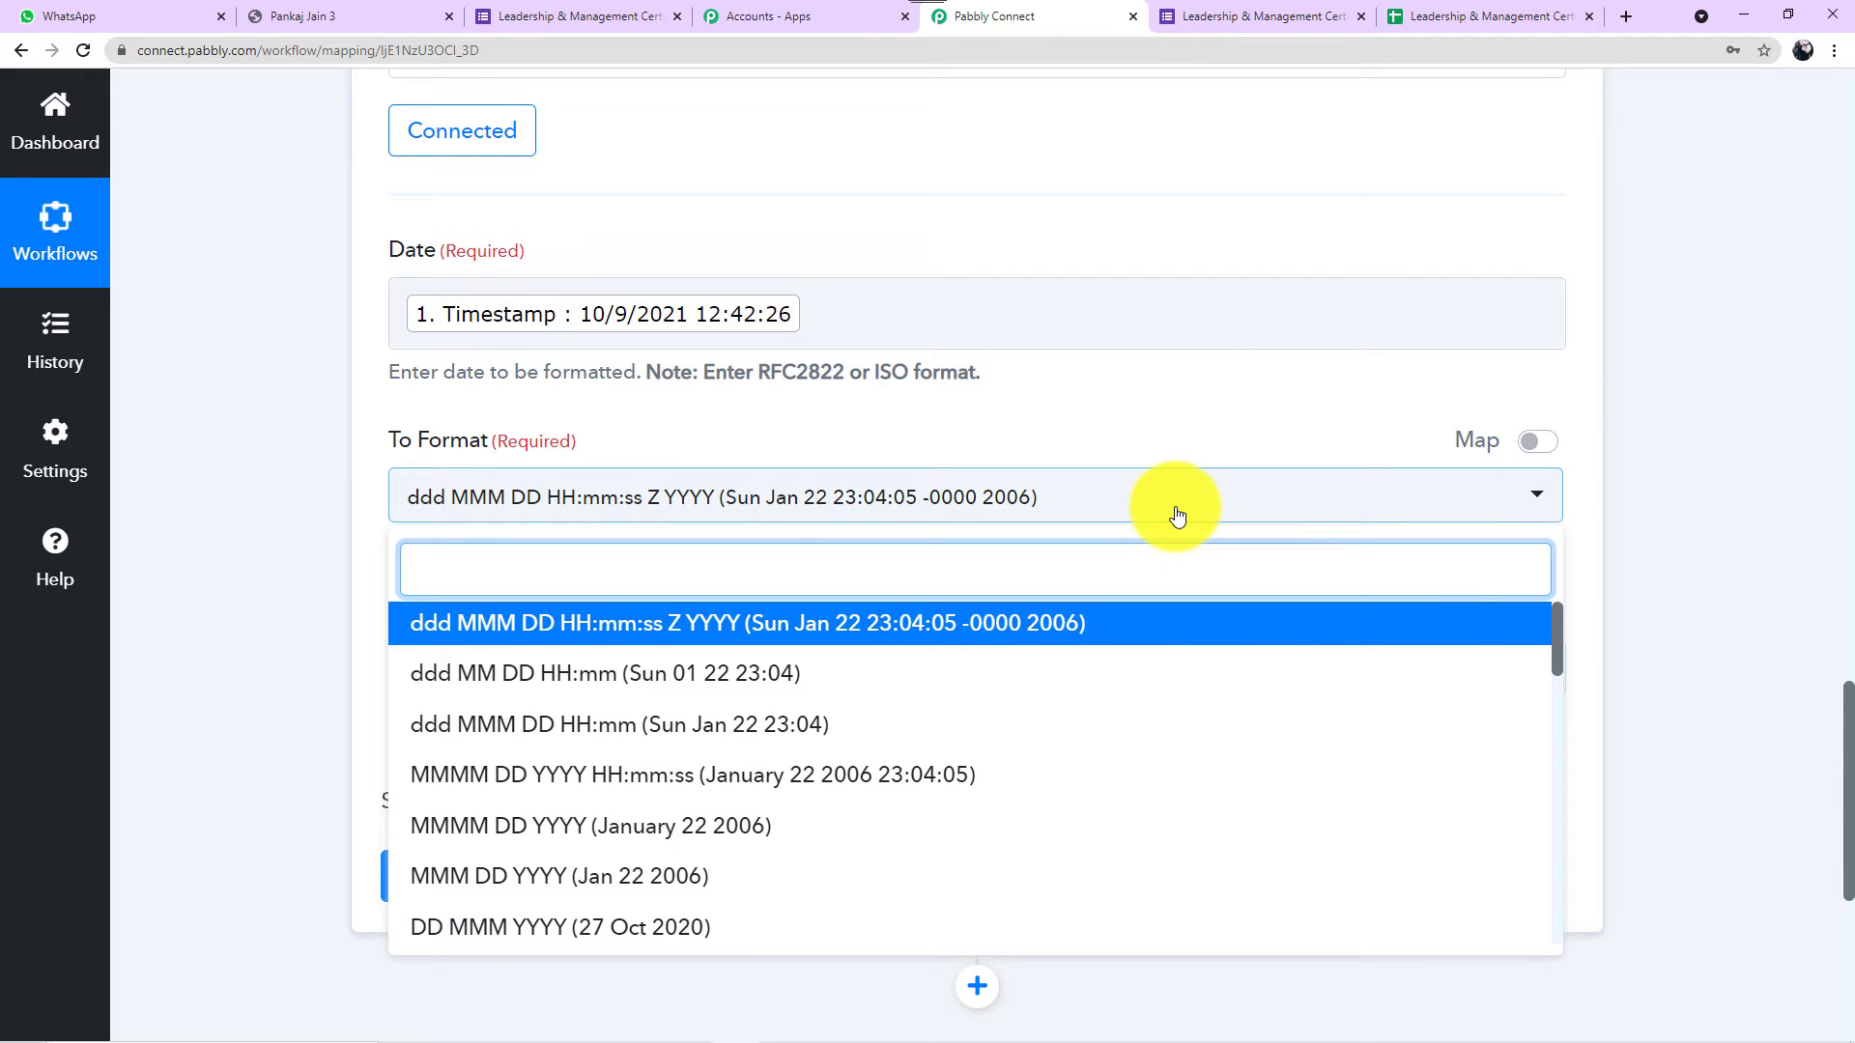
pyautogui.scroll(-2, 691, 763)
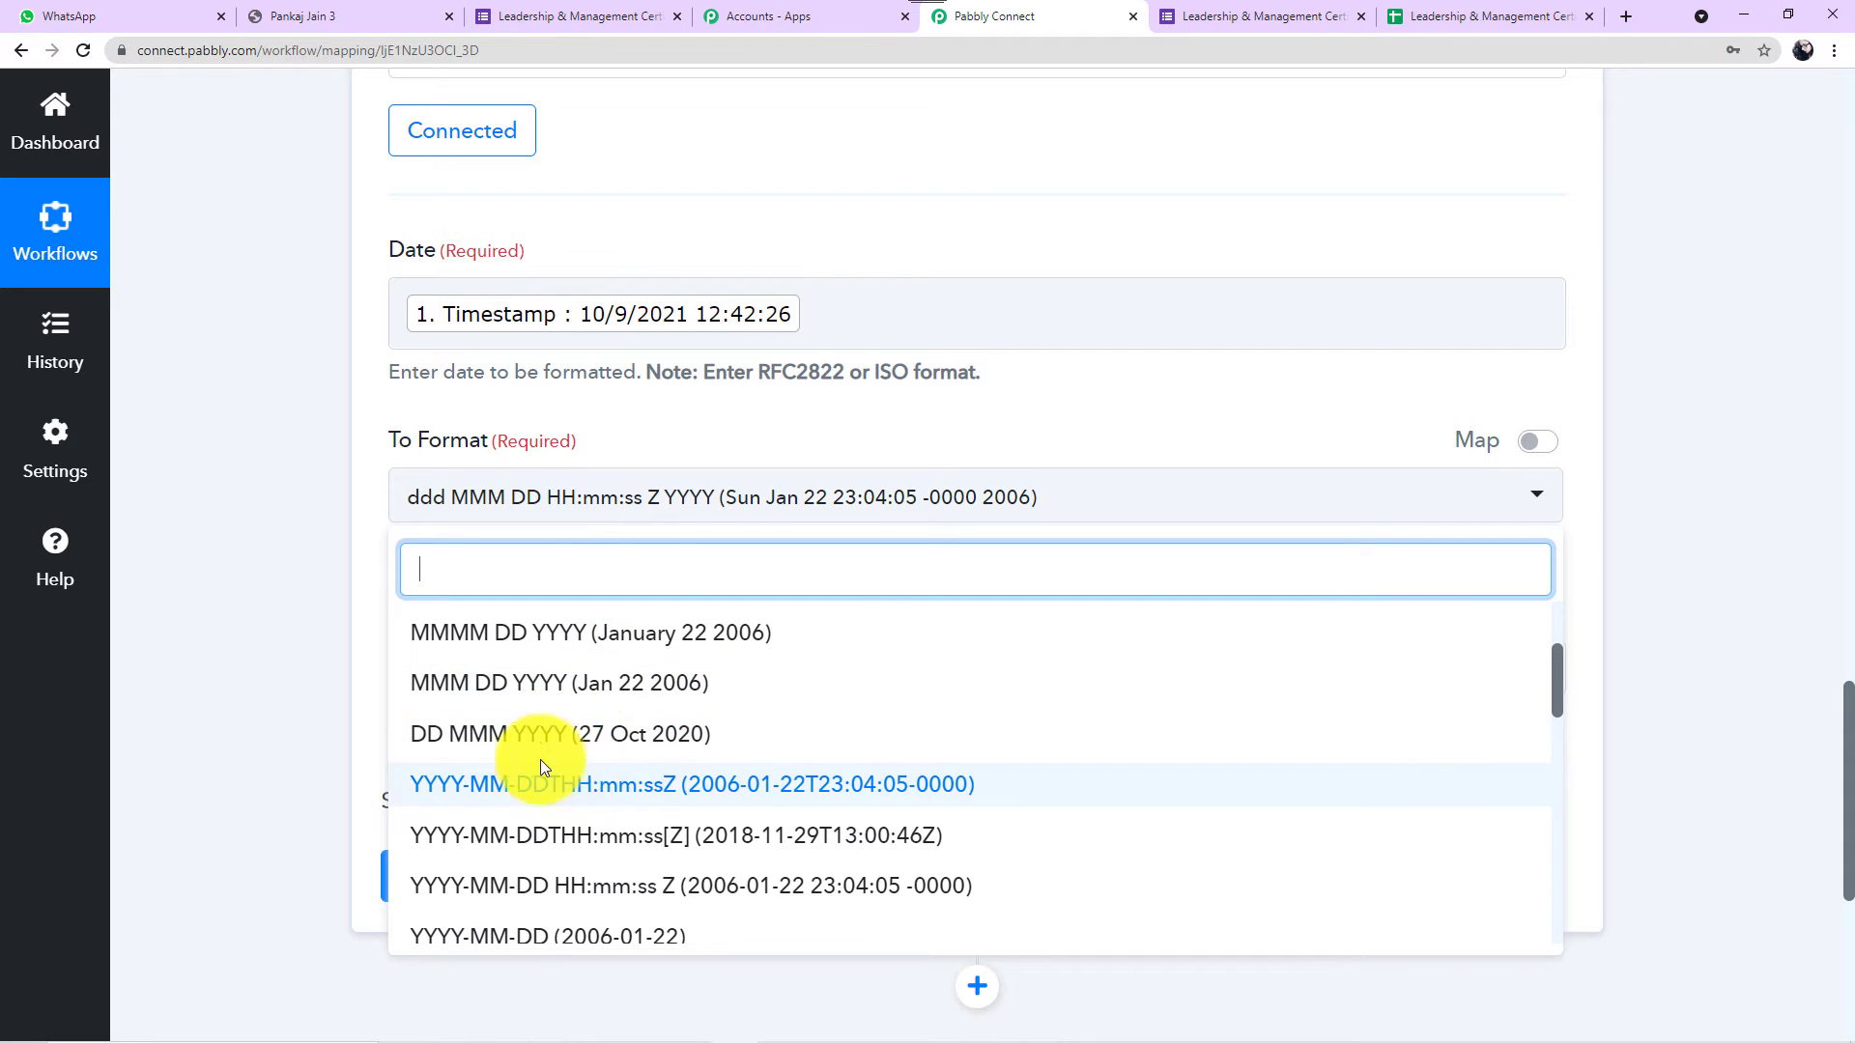
pyautogui.click(570, 736)
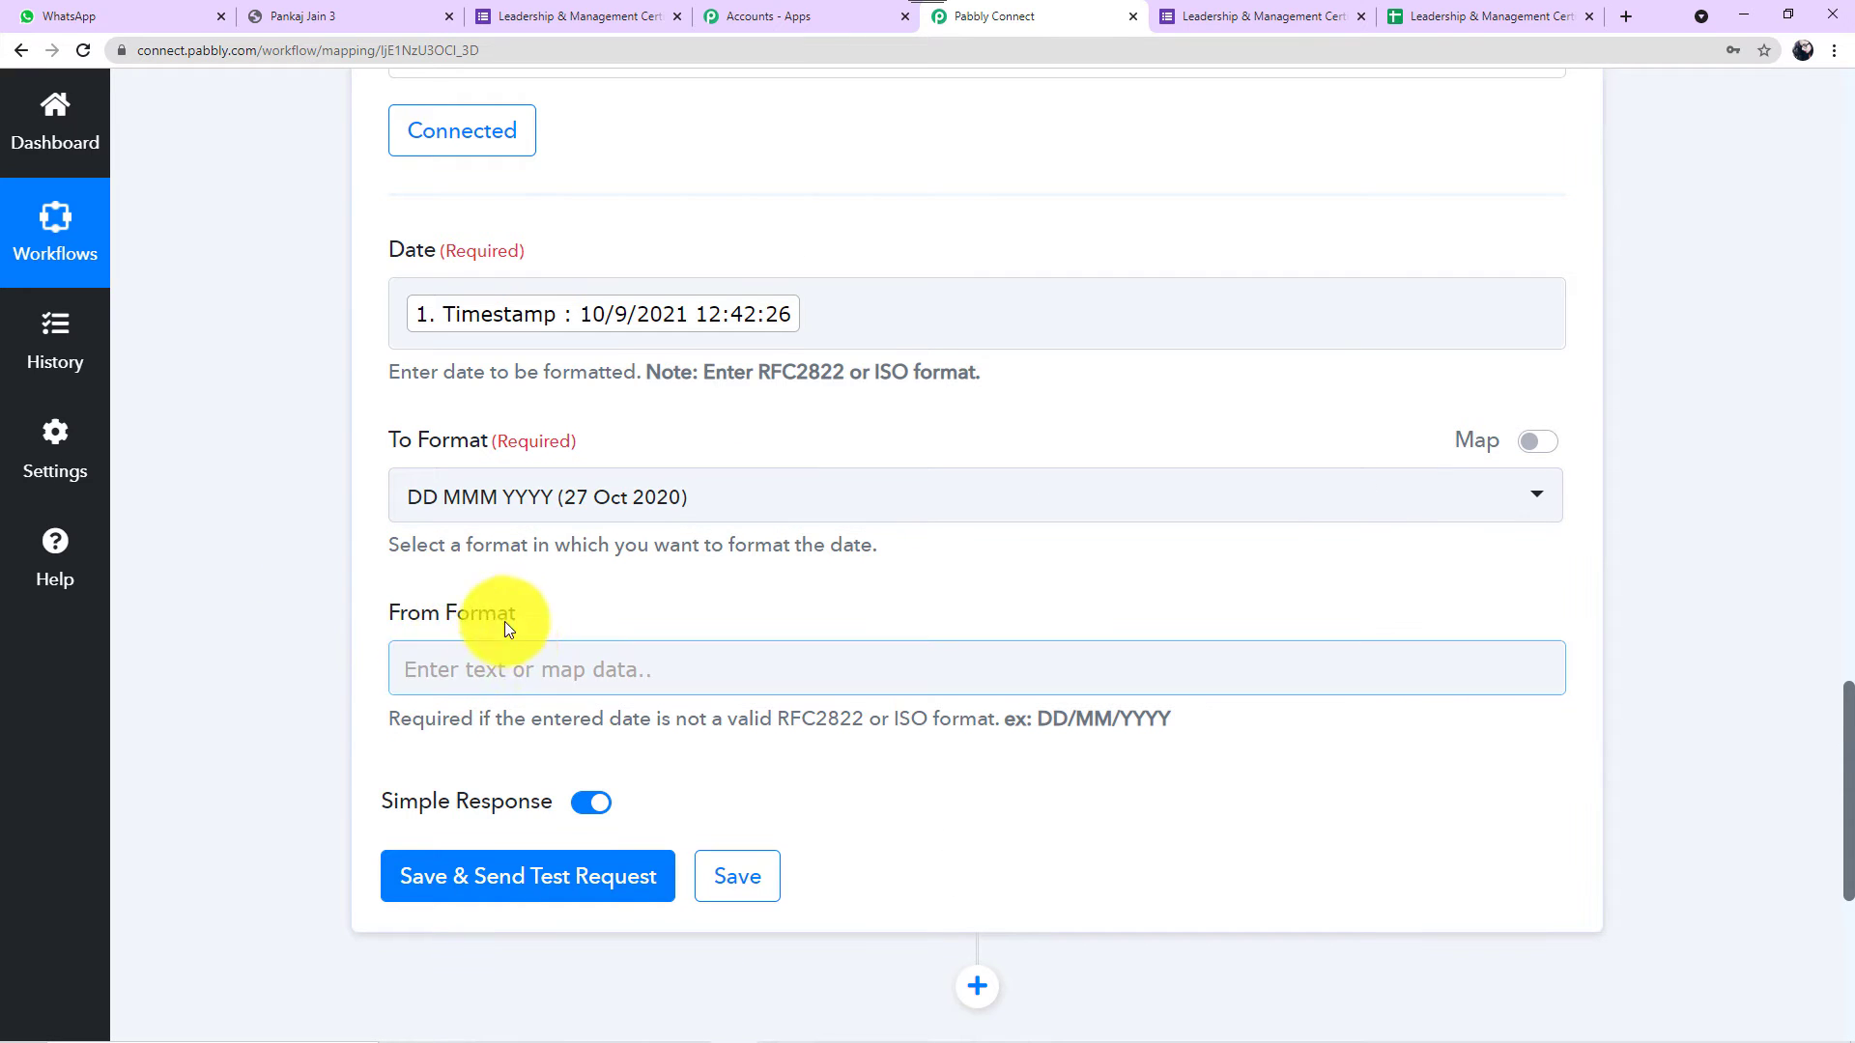
pyautogui.scroll(-1, 512, 666)
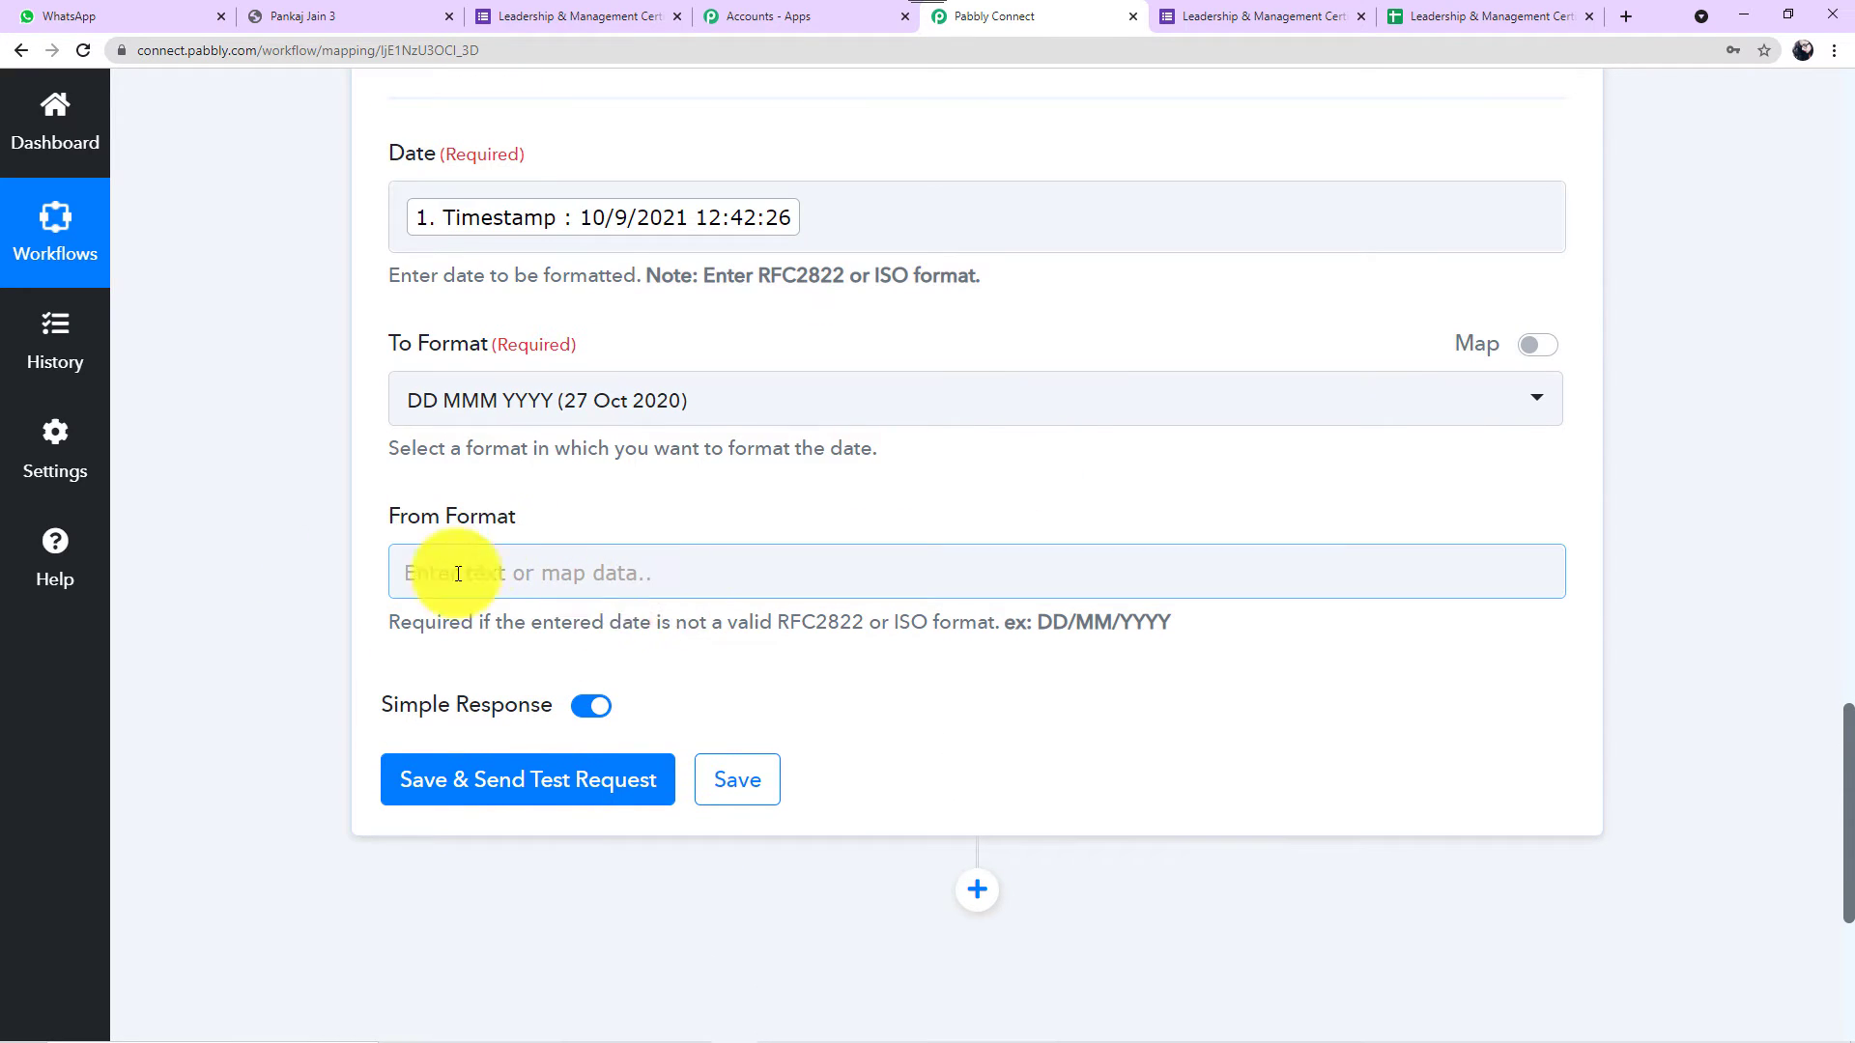
pyautogui.click(548, 798)
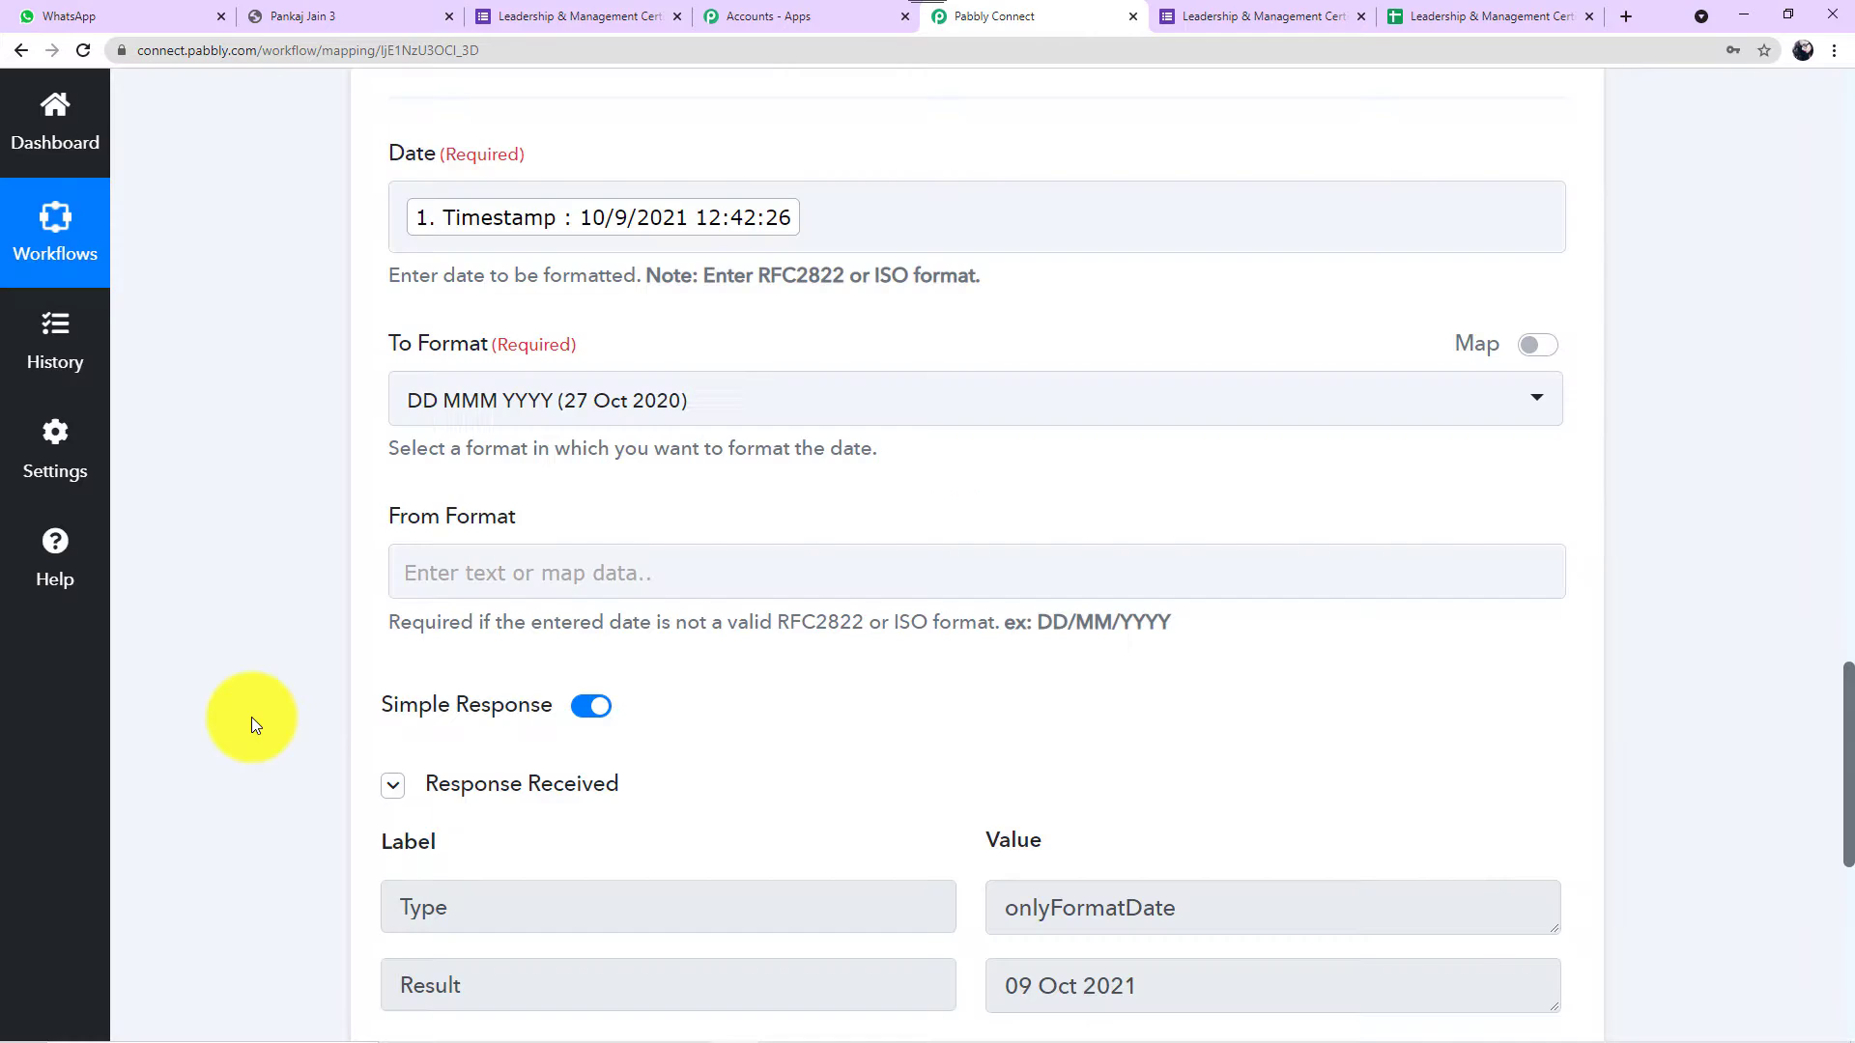
pyautogui.scroll(-4, 327, 711)
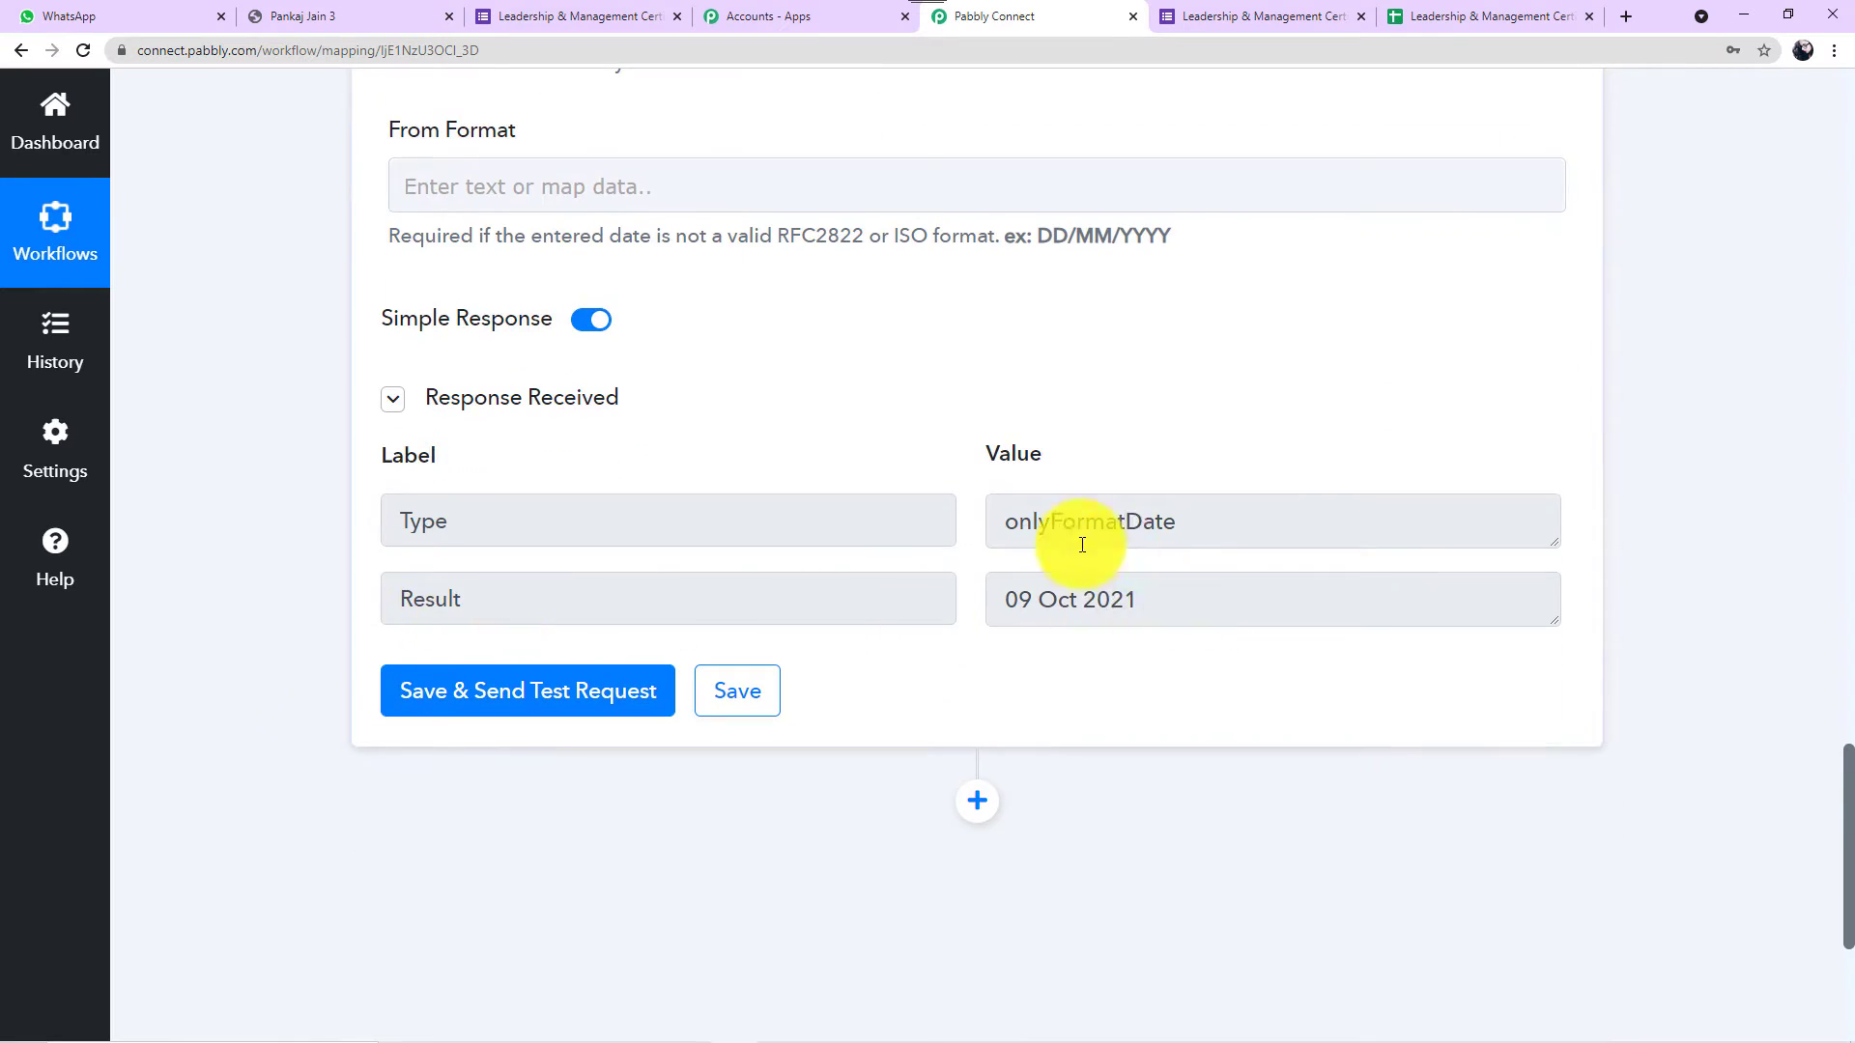
pyautogui.scroll(7, 1100, 630)
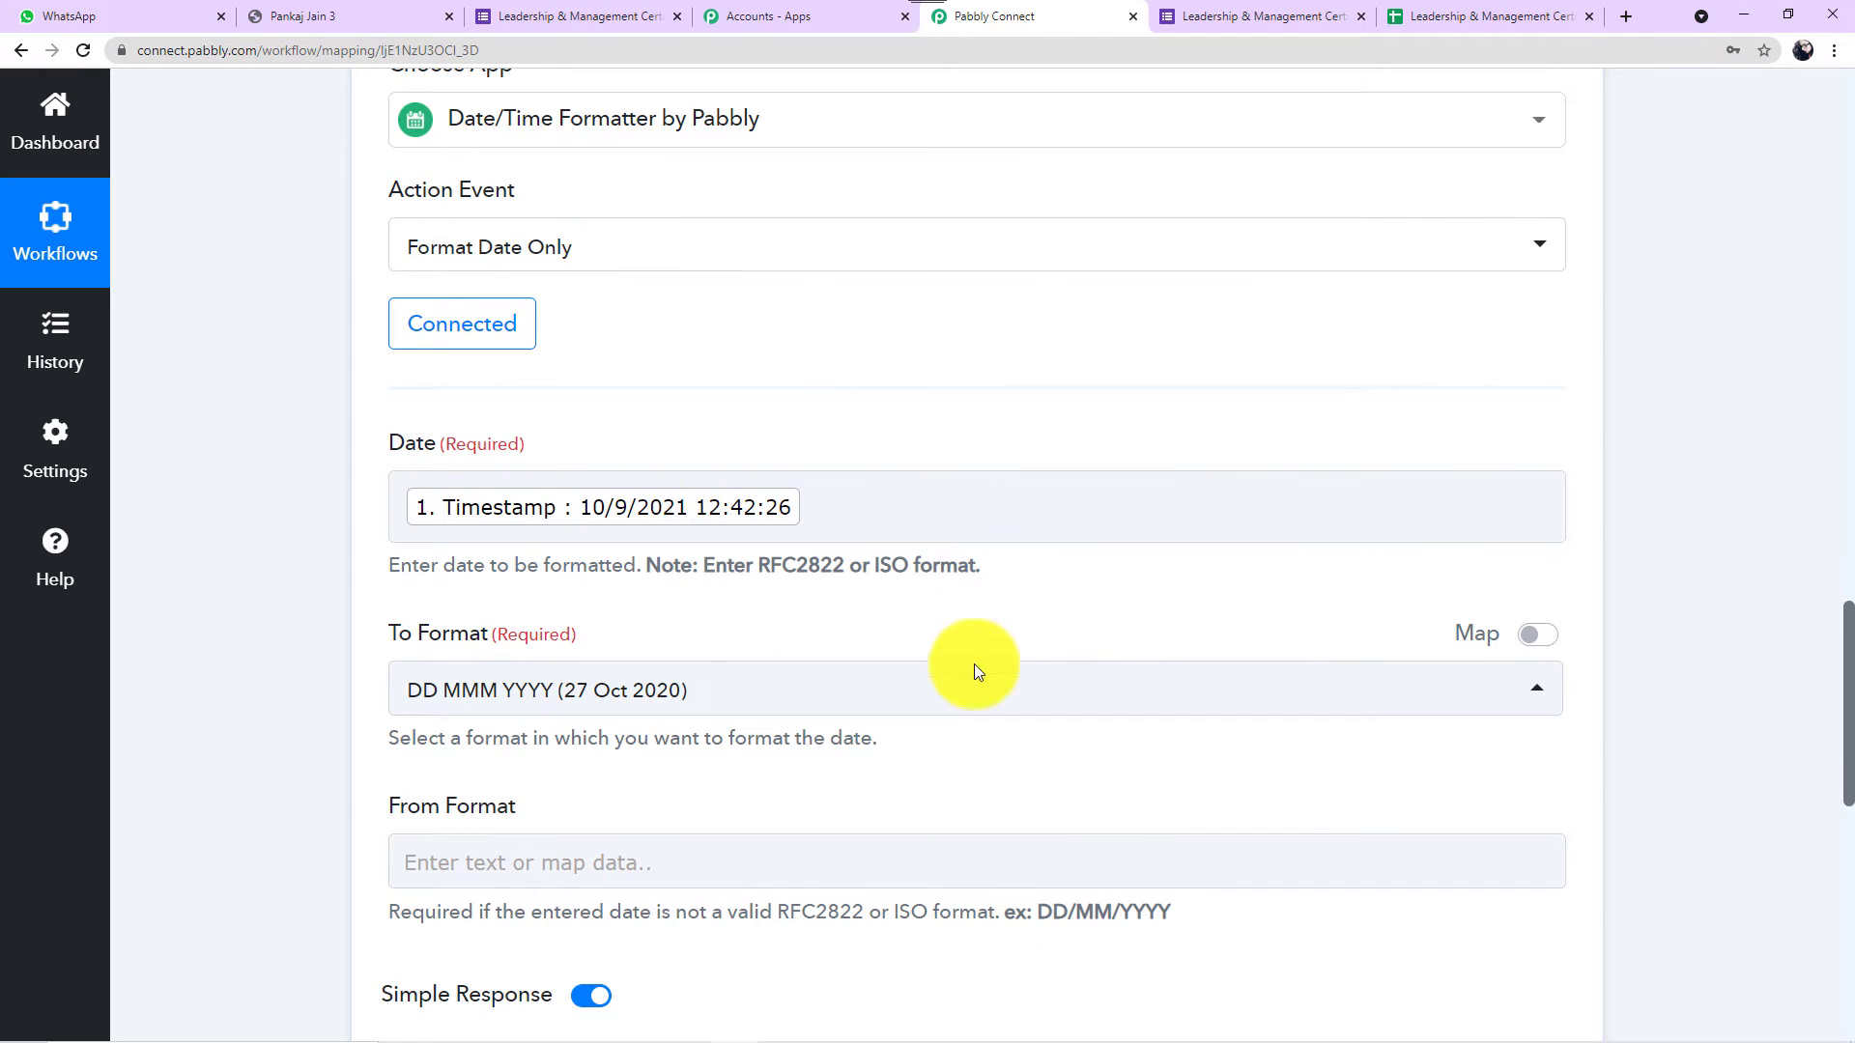
pyautogui.scroll(-5, 974, 667)
pyautogui.scroll(-1, 1082, 715)
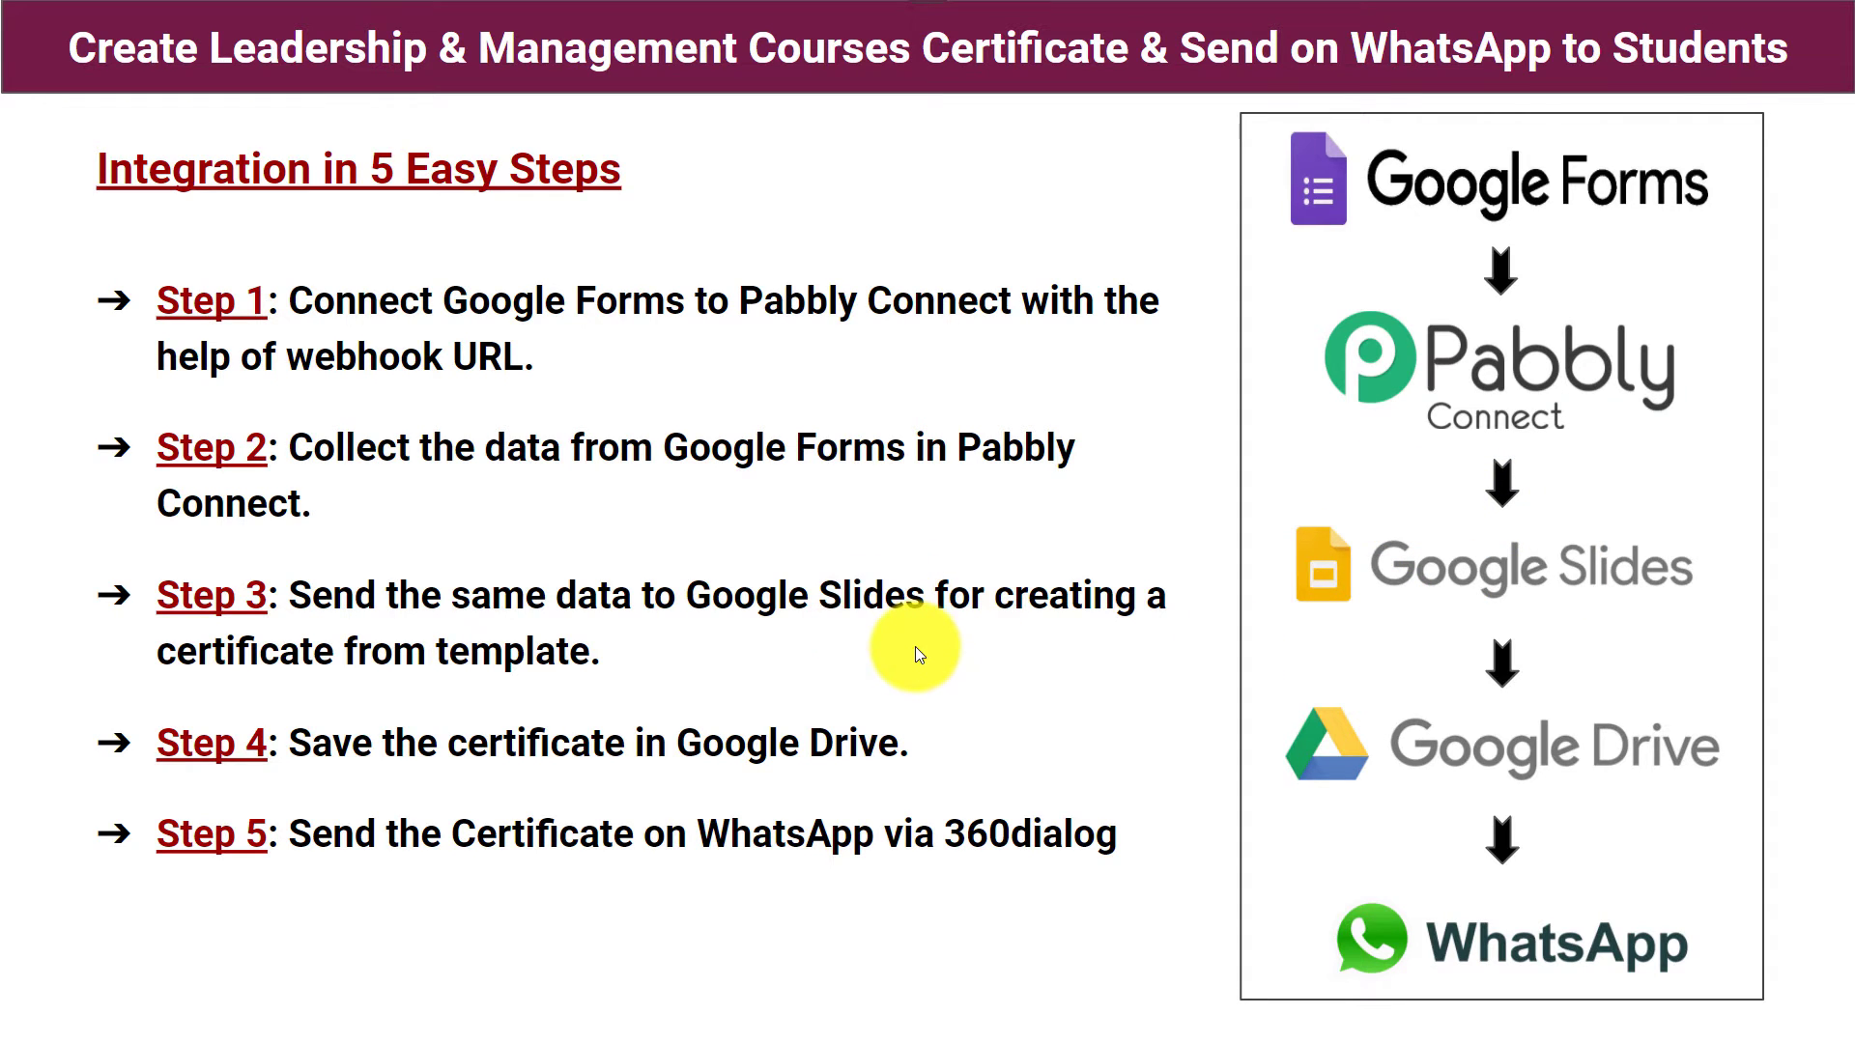
# Switch back to the Pabbly Connect workflow, add an action after the date formatter, and choose Google Slides as its app.
pyautogui.hotkey('alt', 'Tab')
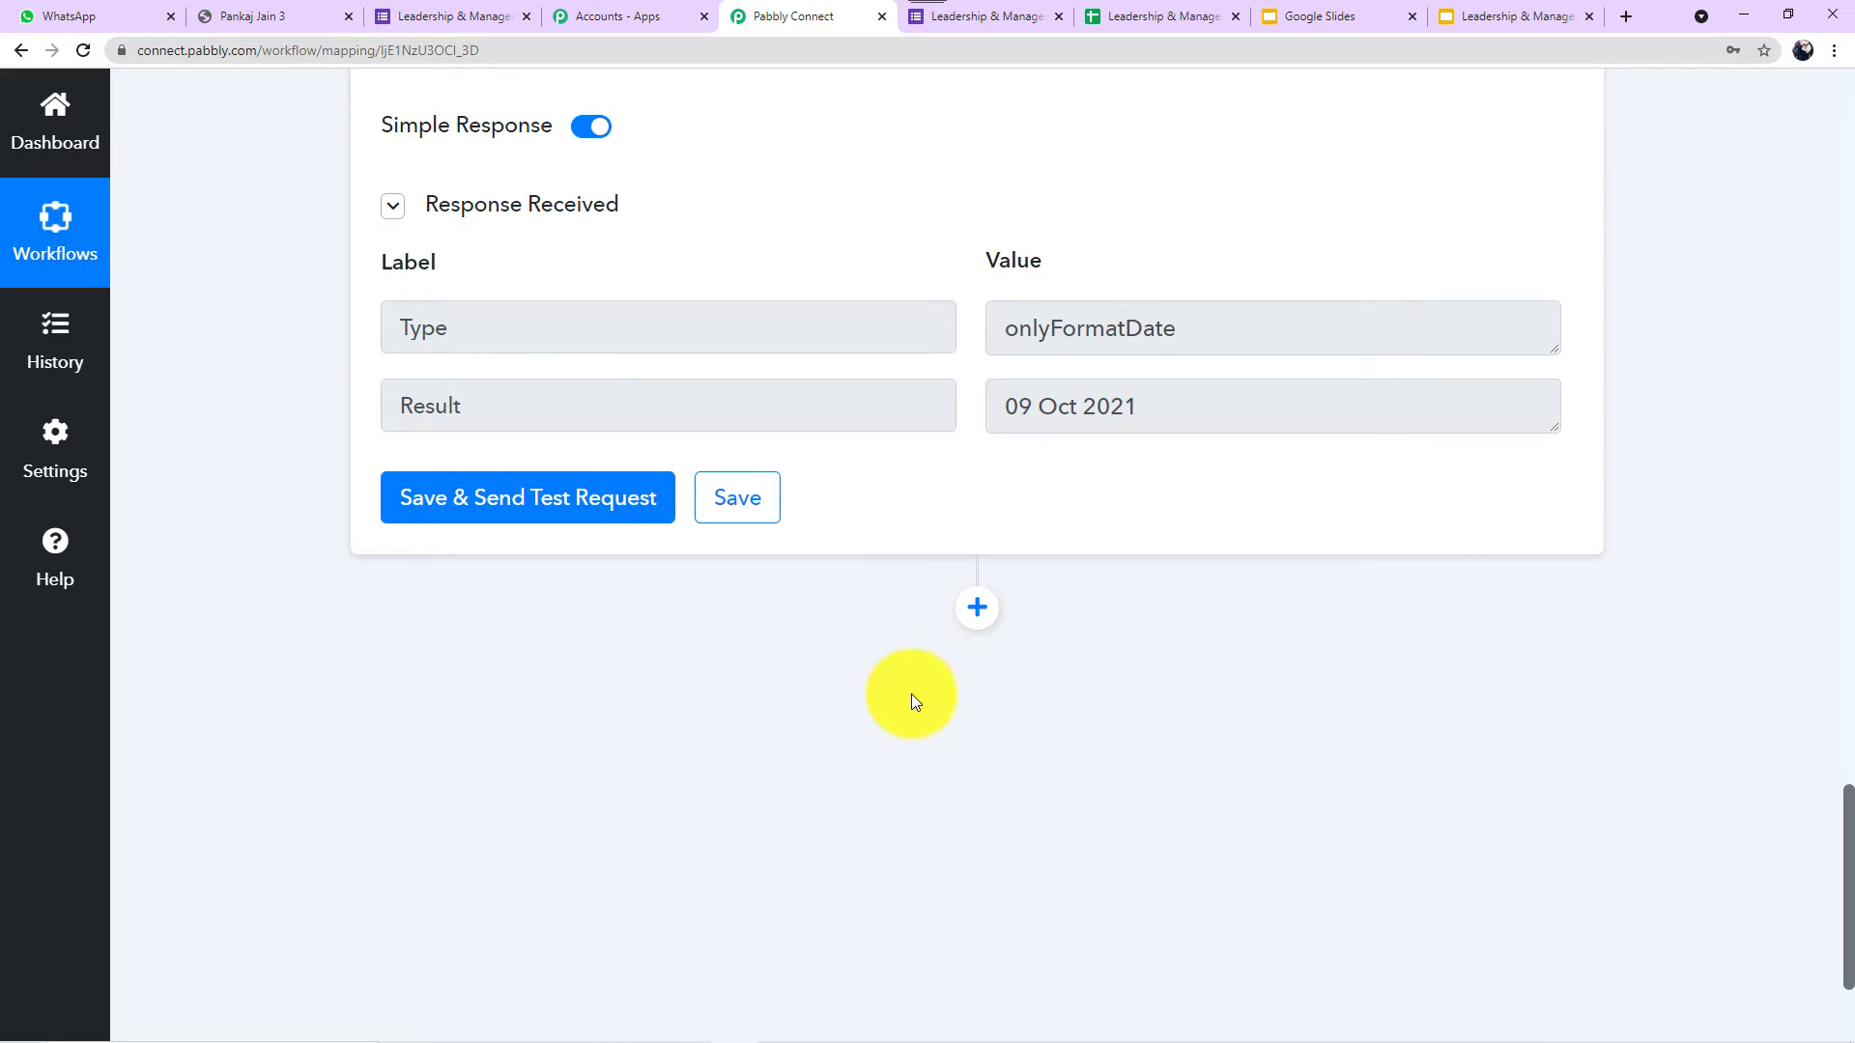
pyautogui.click(977, 608)
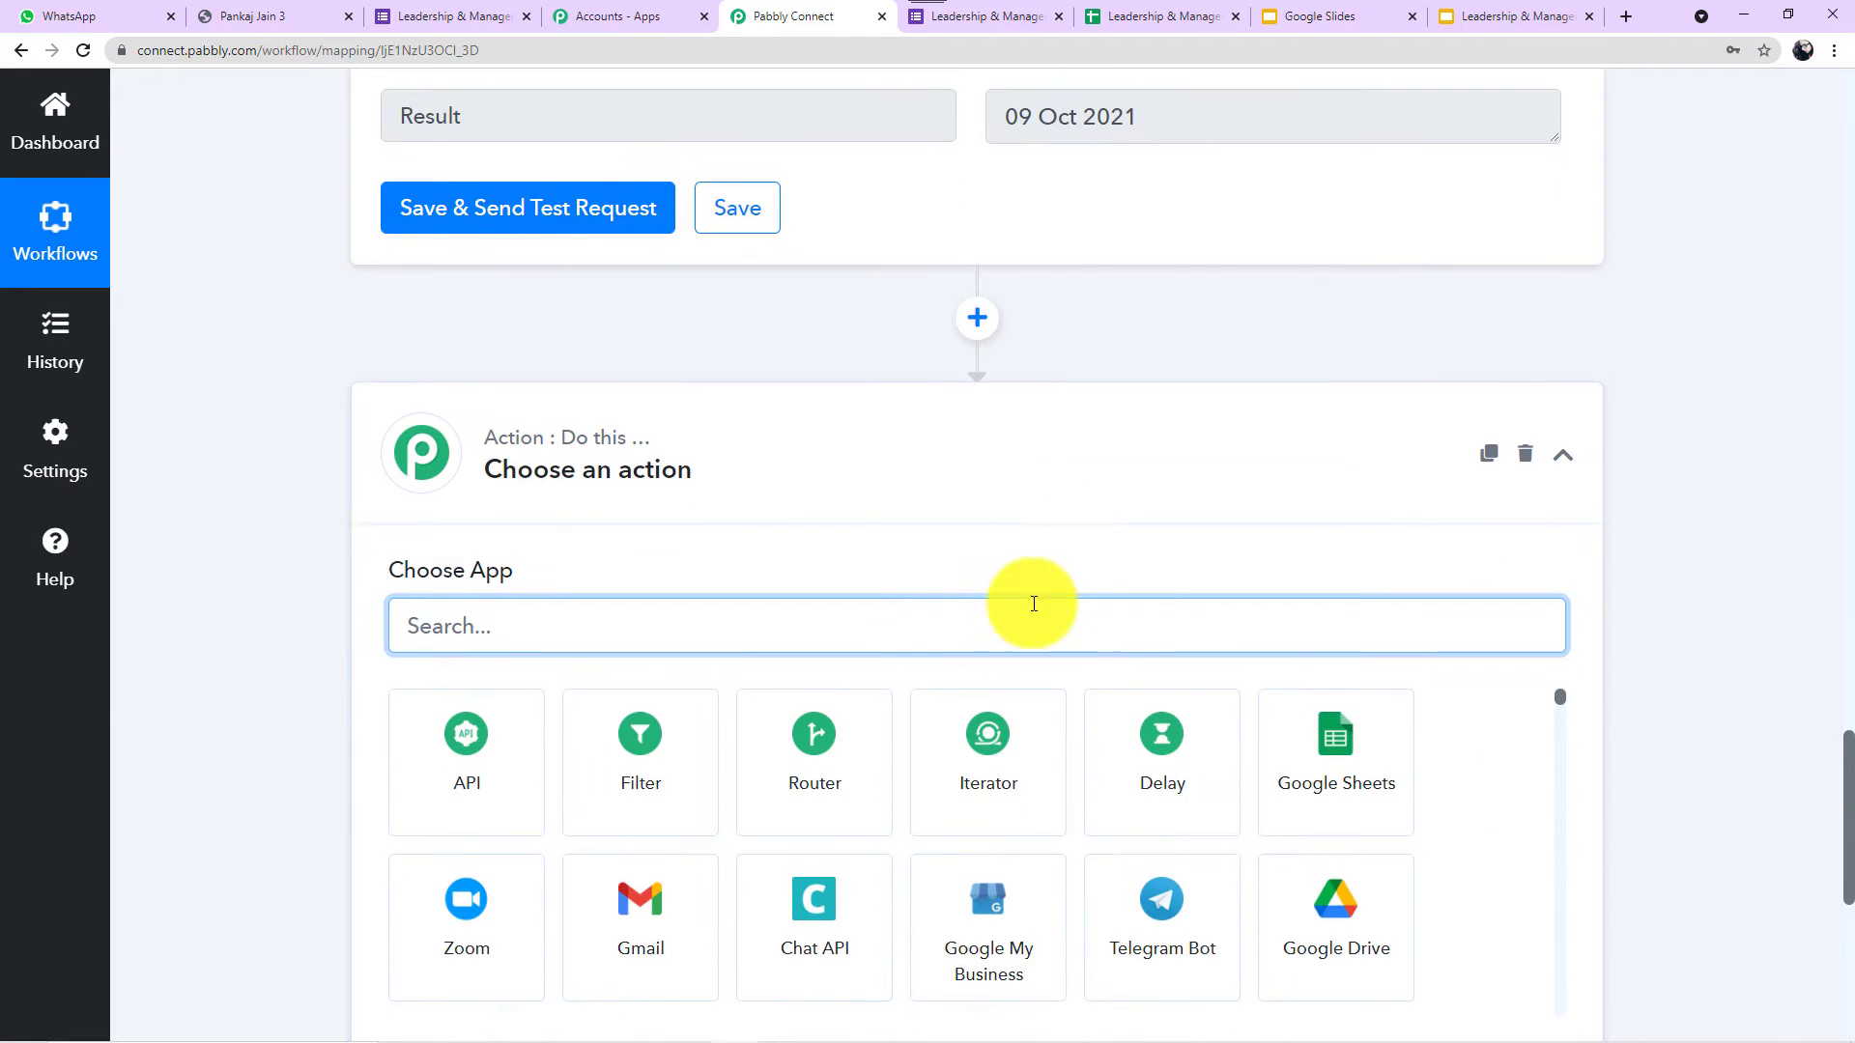
pyautogui.write('g')
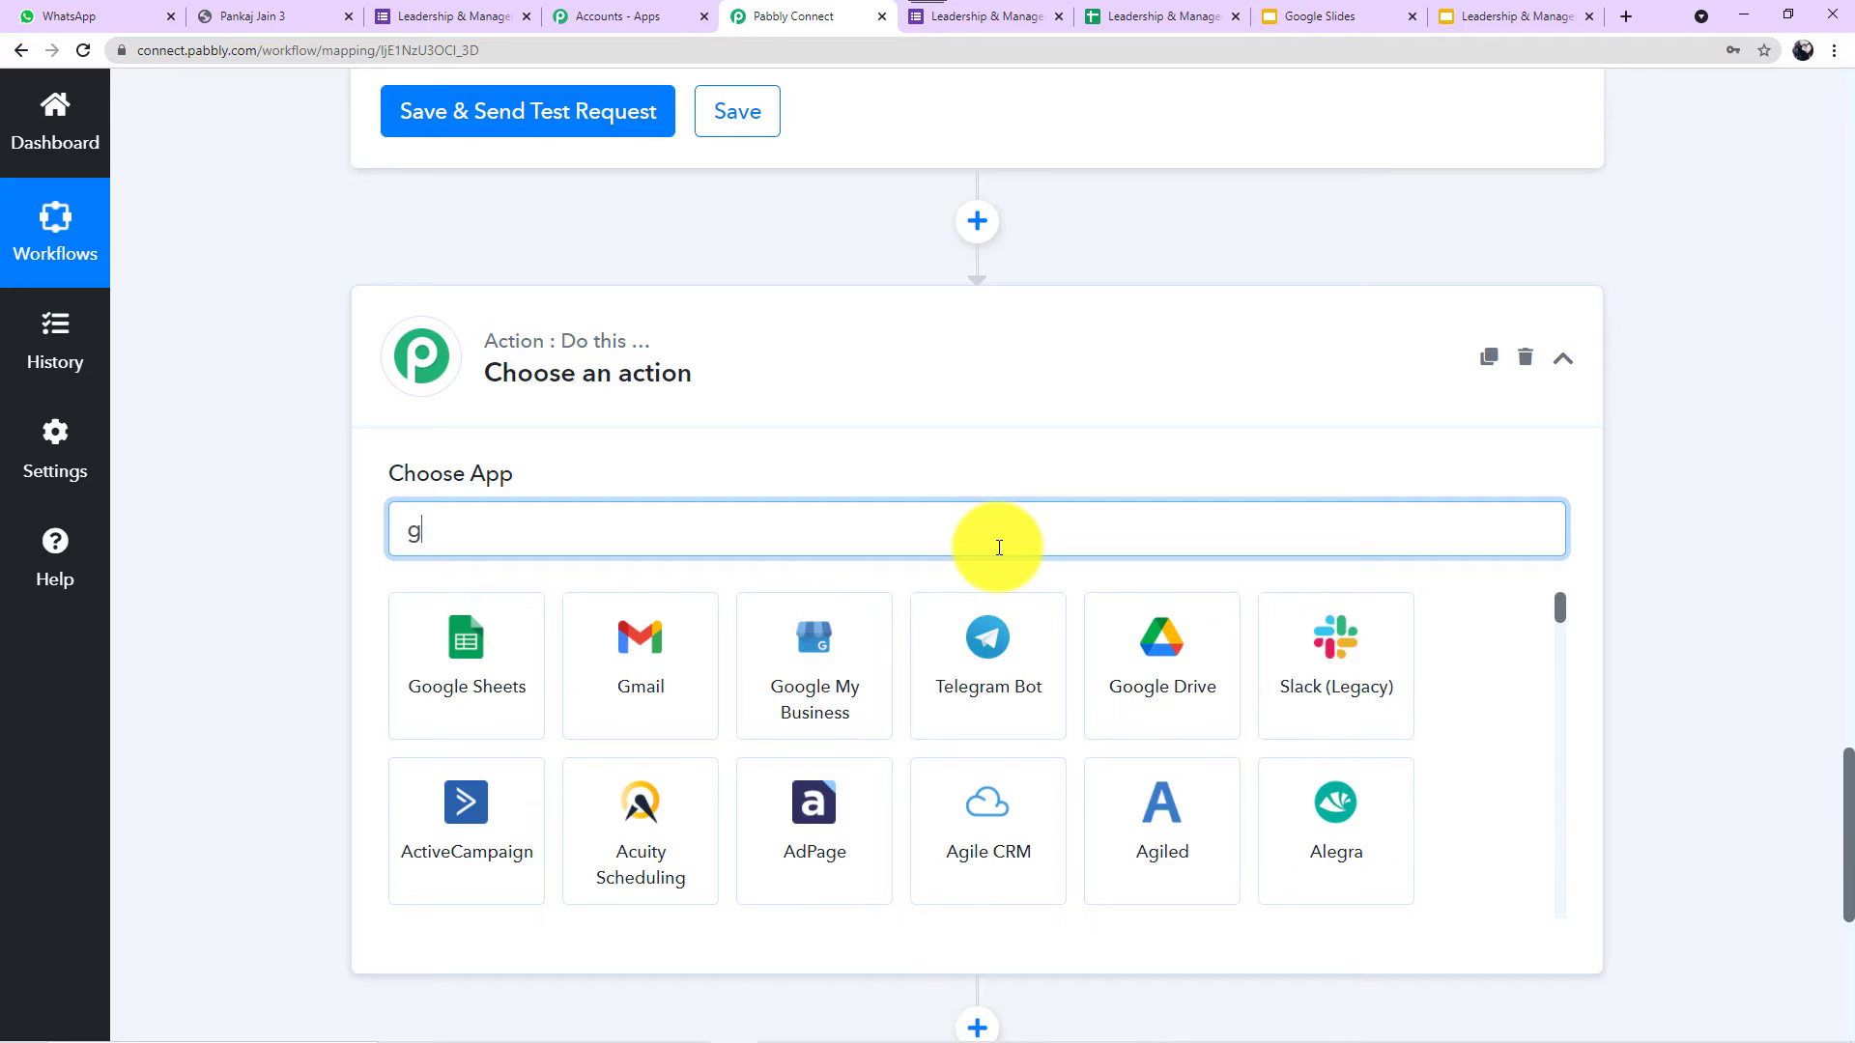
pyautogui.write('oo')
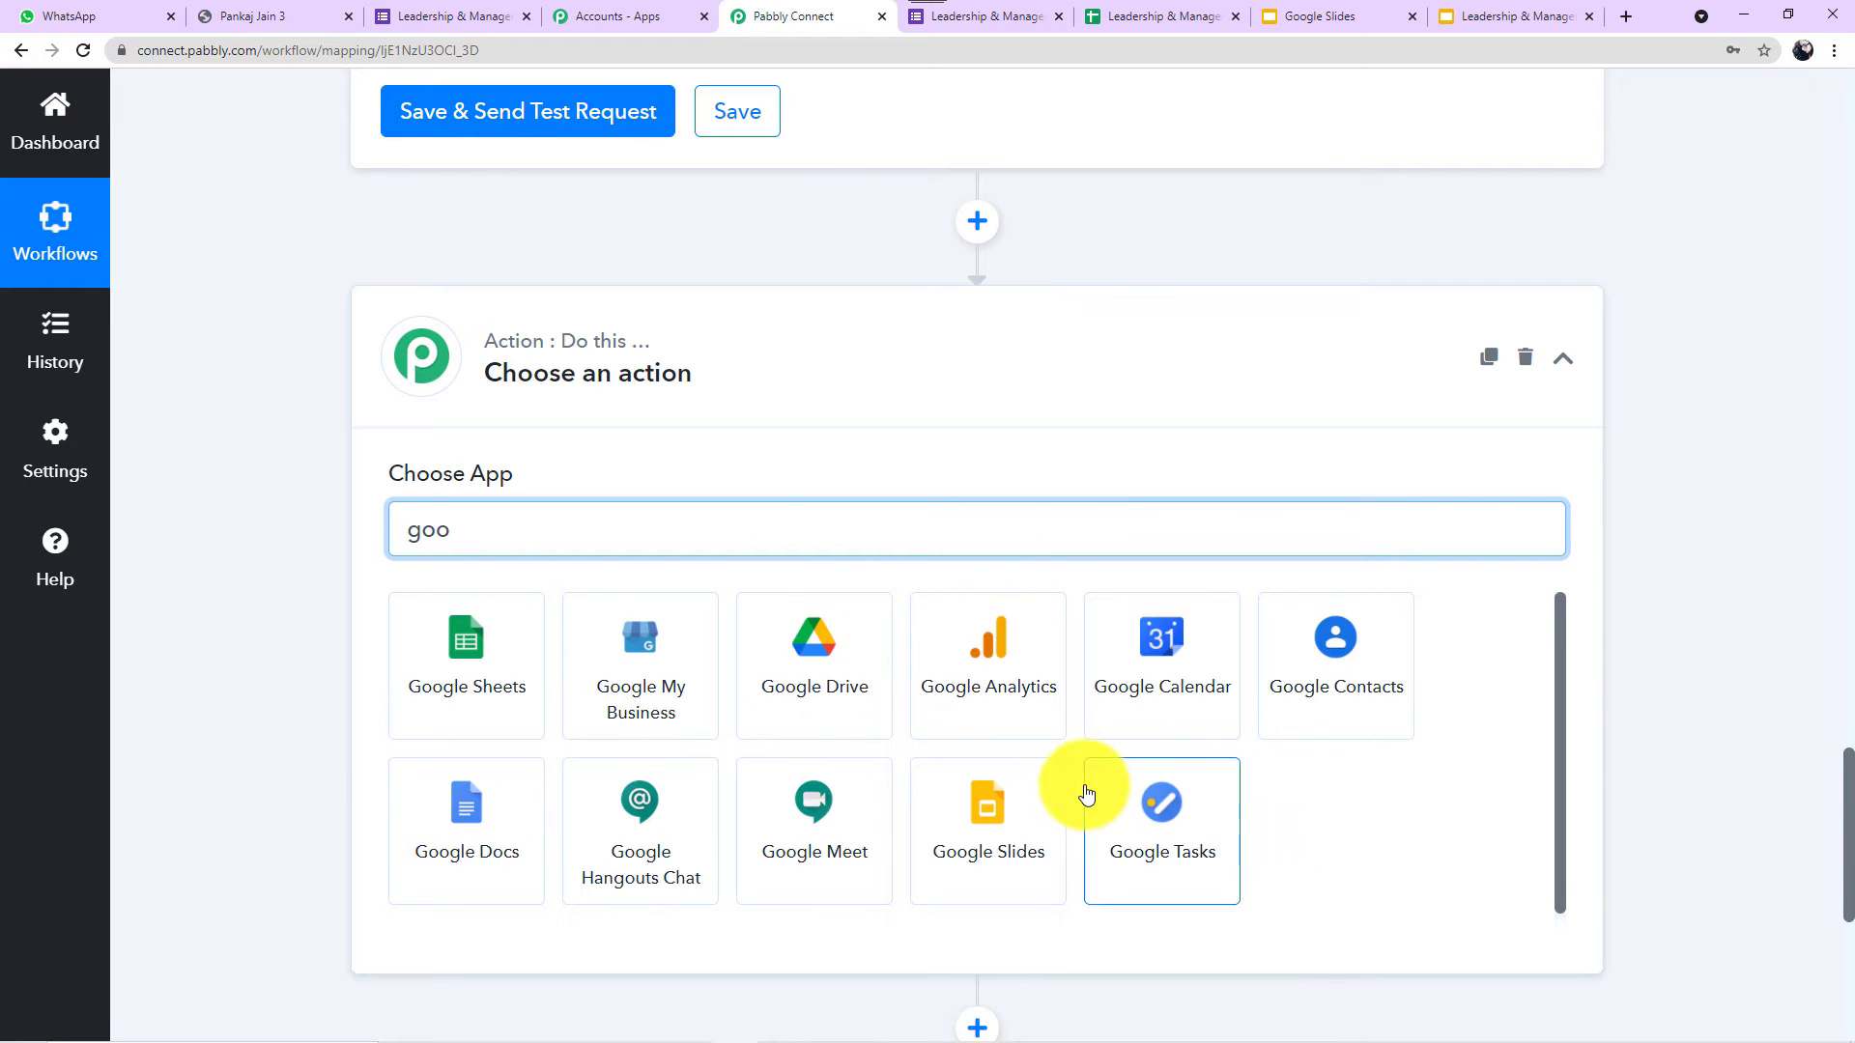
pyautogui.click(1029, 810)
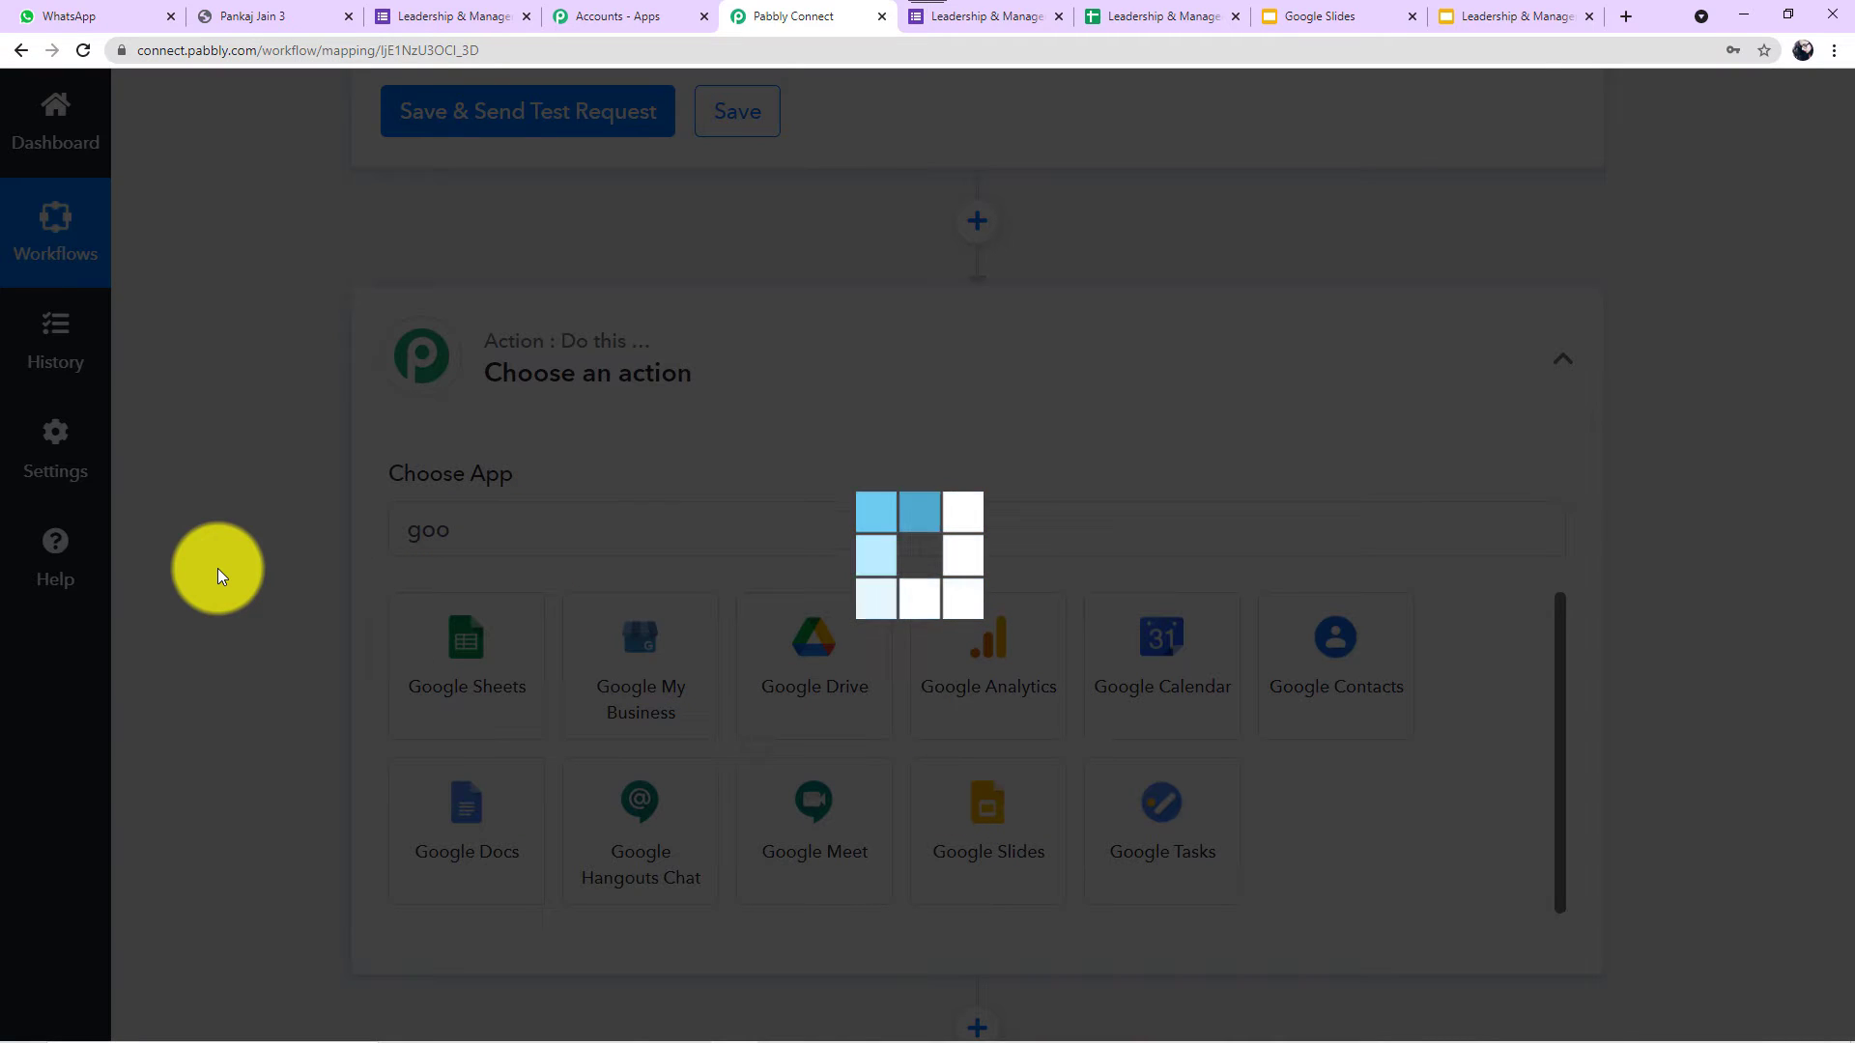
# Set the Google Slides action event to Create Presentation From Template.
pyautogui.scroll(-1, 222, 577)
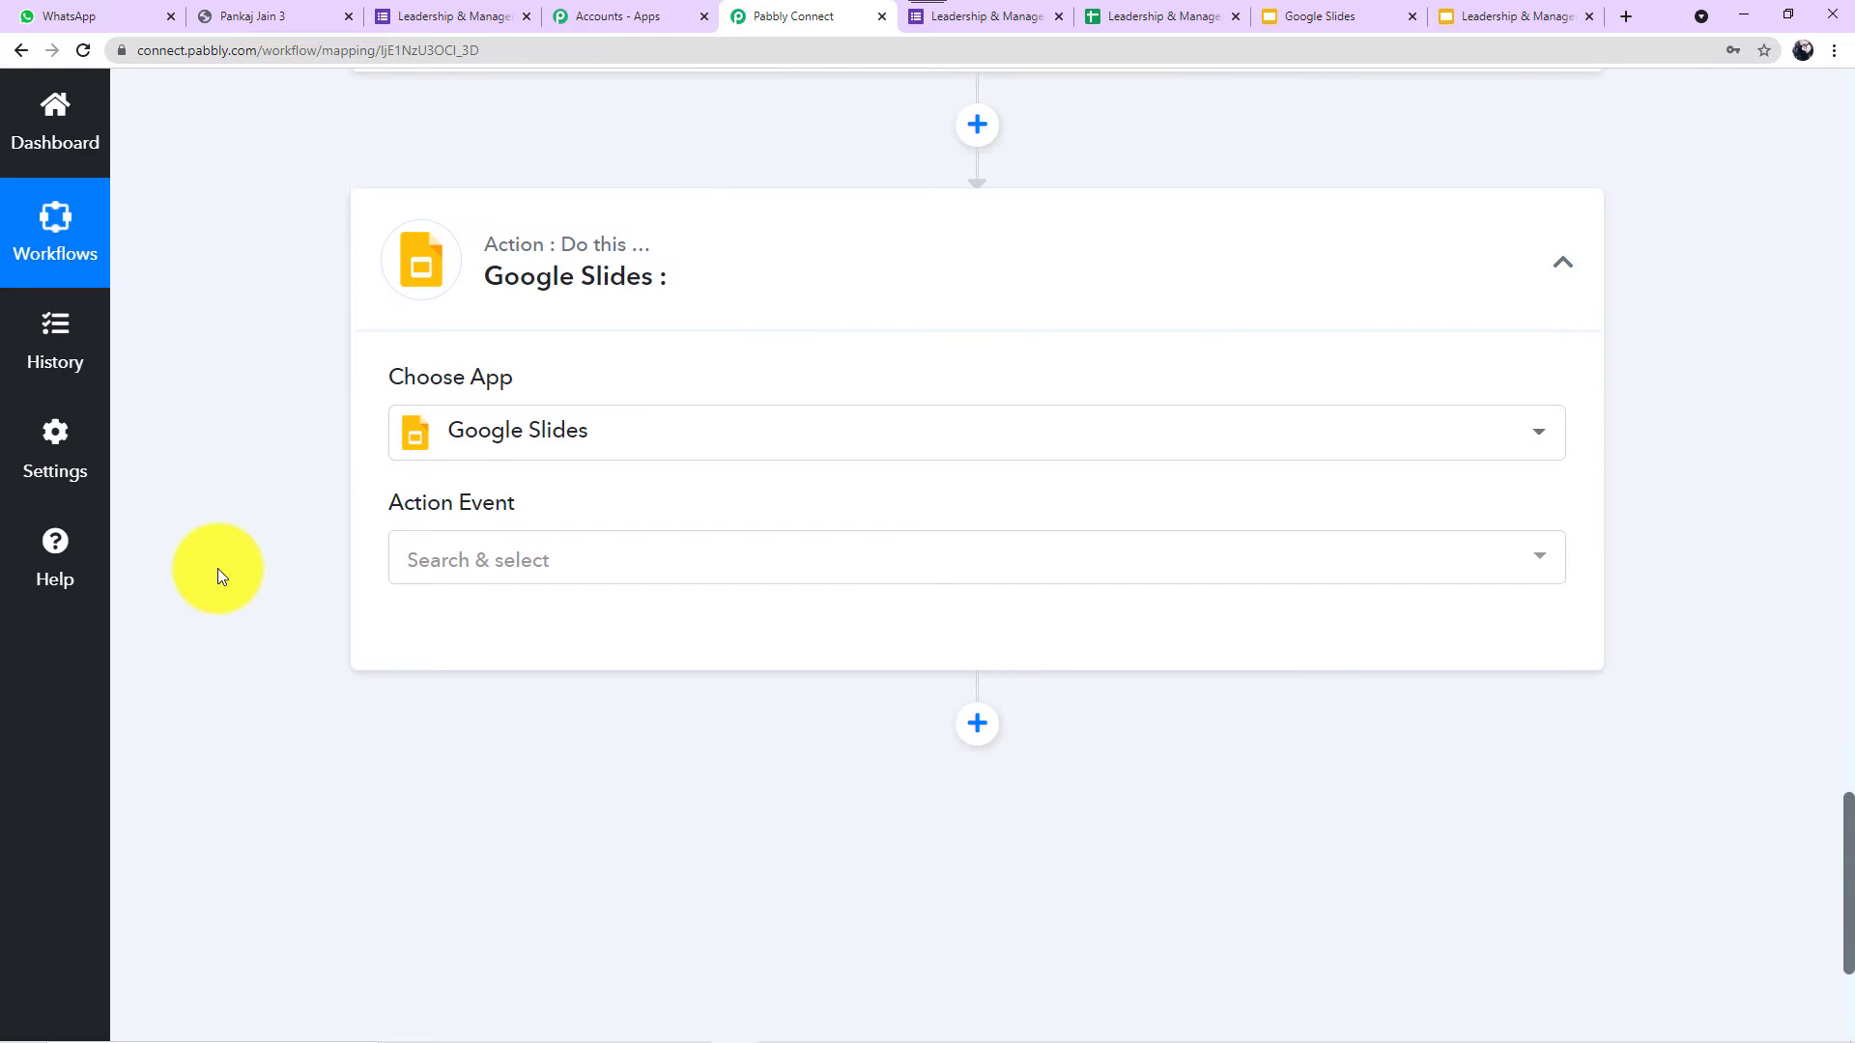
pyautogui.click(571, 565)
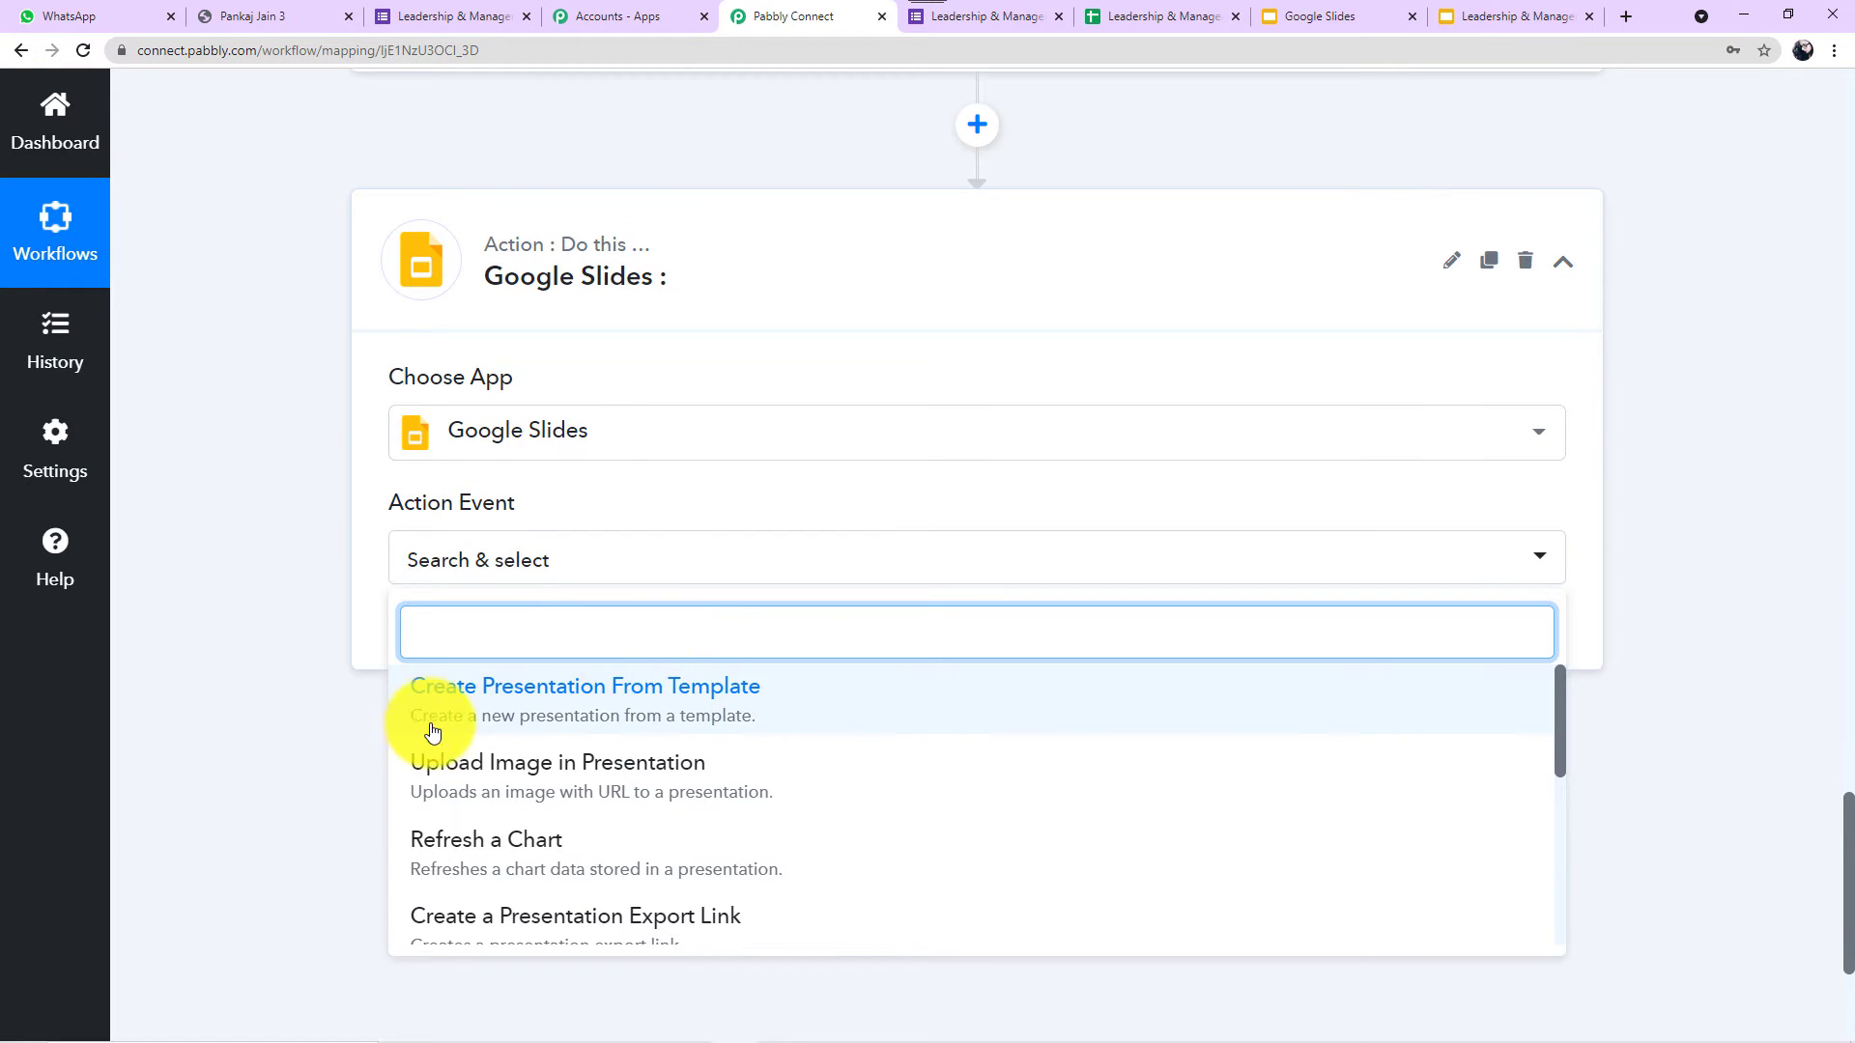
pyautogui.click(674, 713)
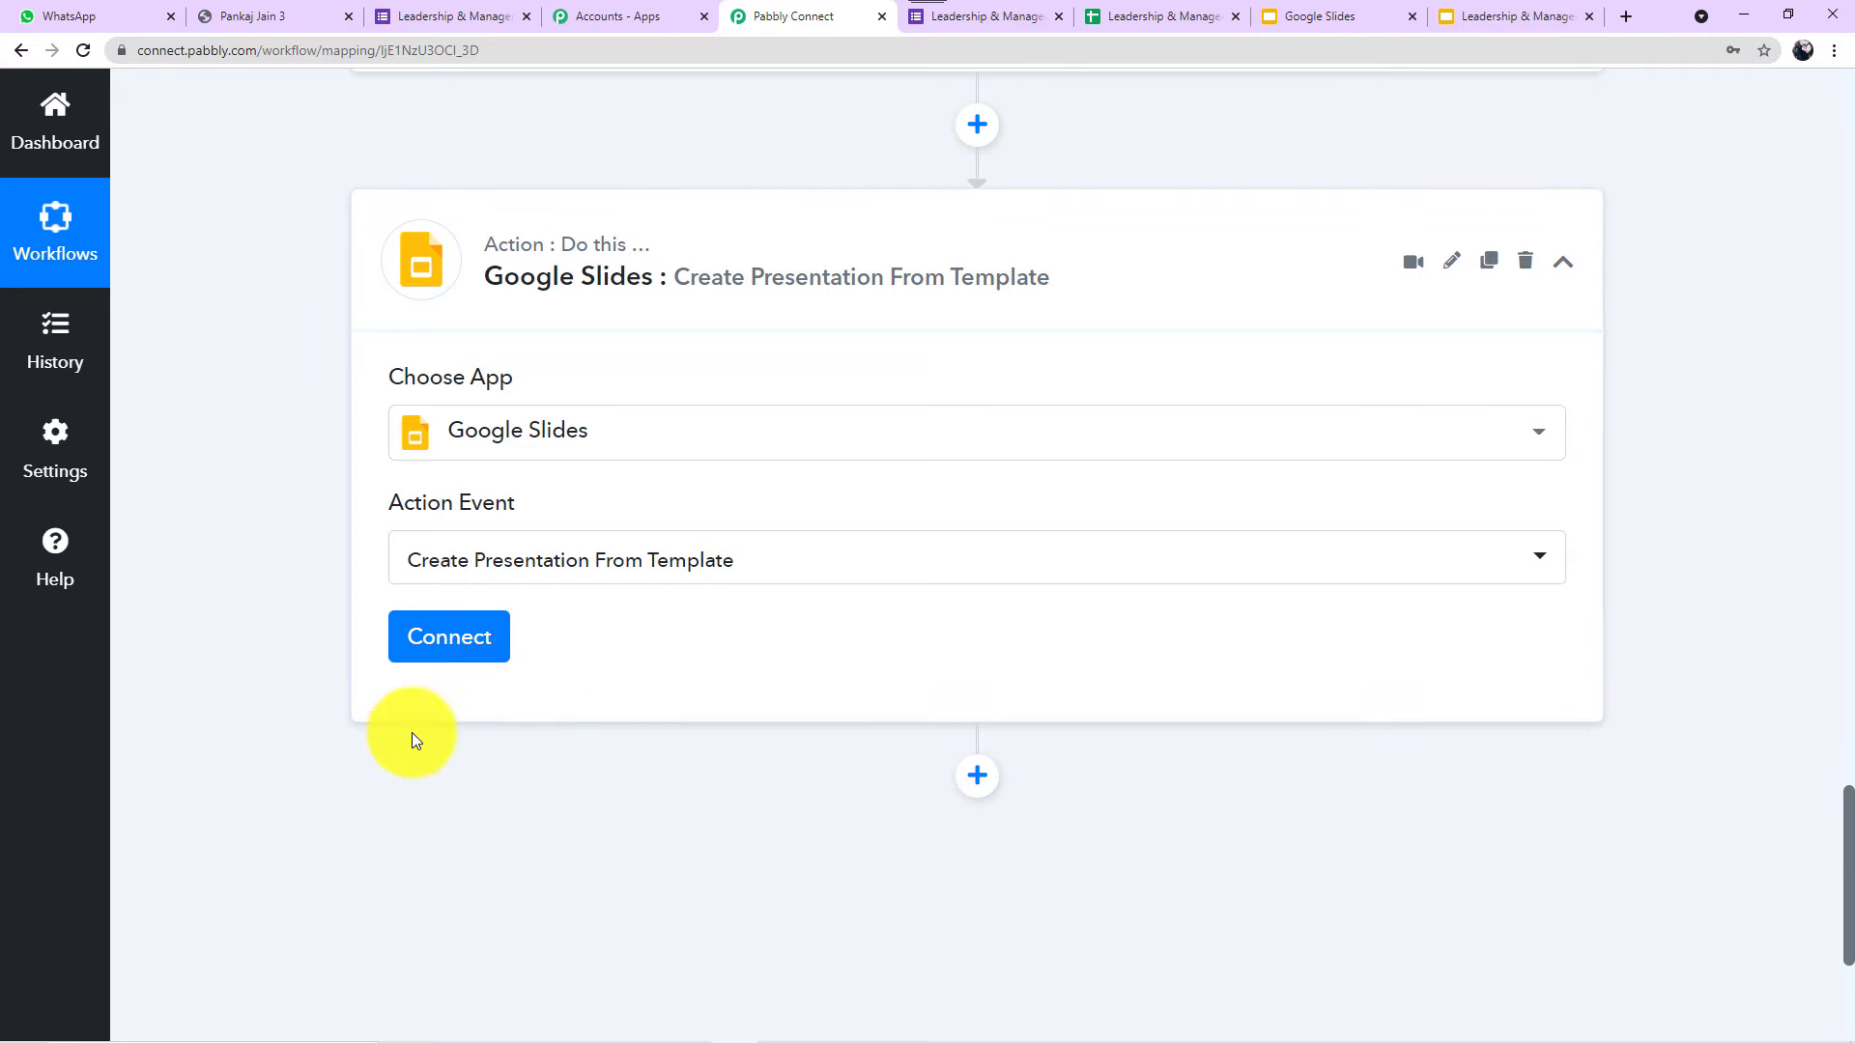
# Connect the Google Slides action through a new connection, signing in with the listed Google account and granting Pabbly Connect access.
pyautogui.click(437, 665)
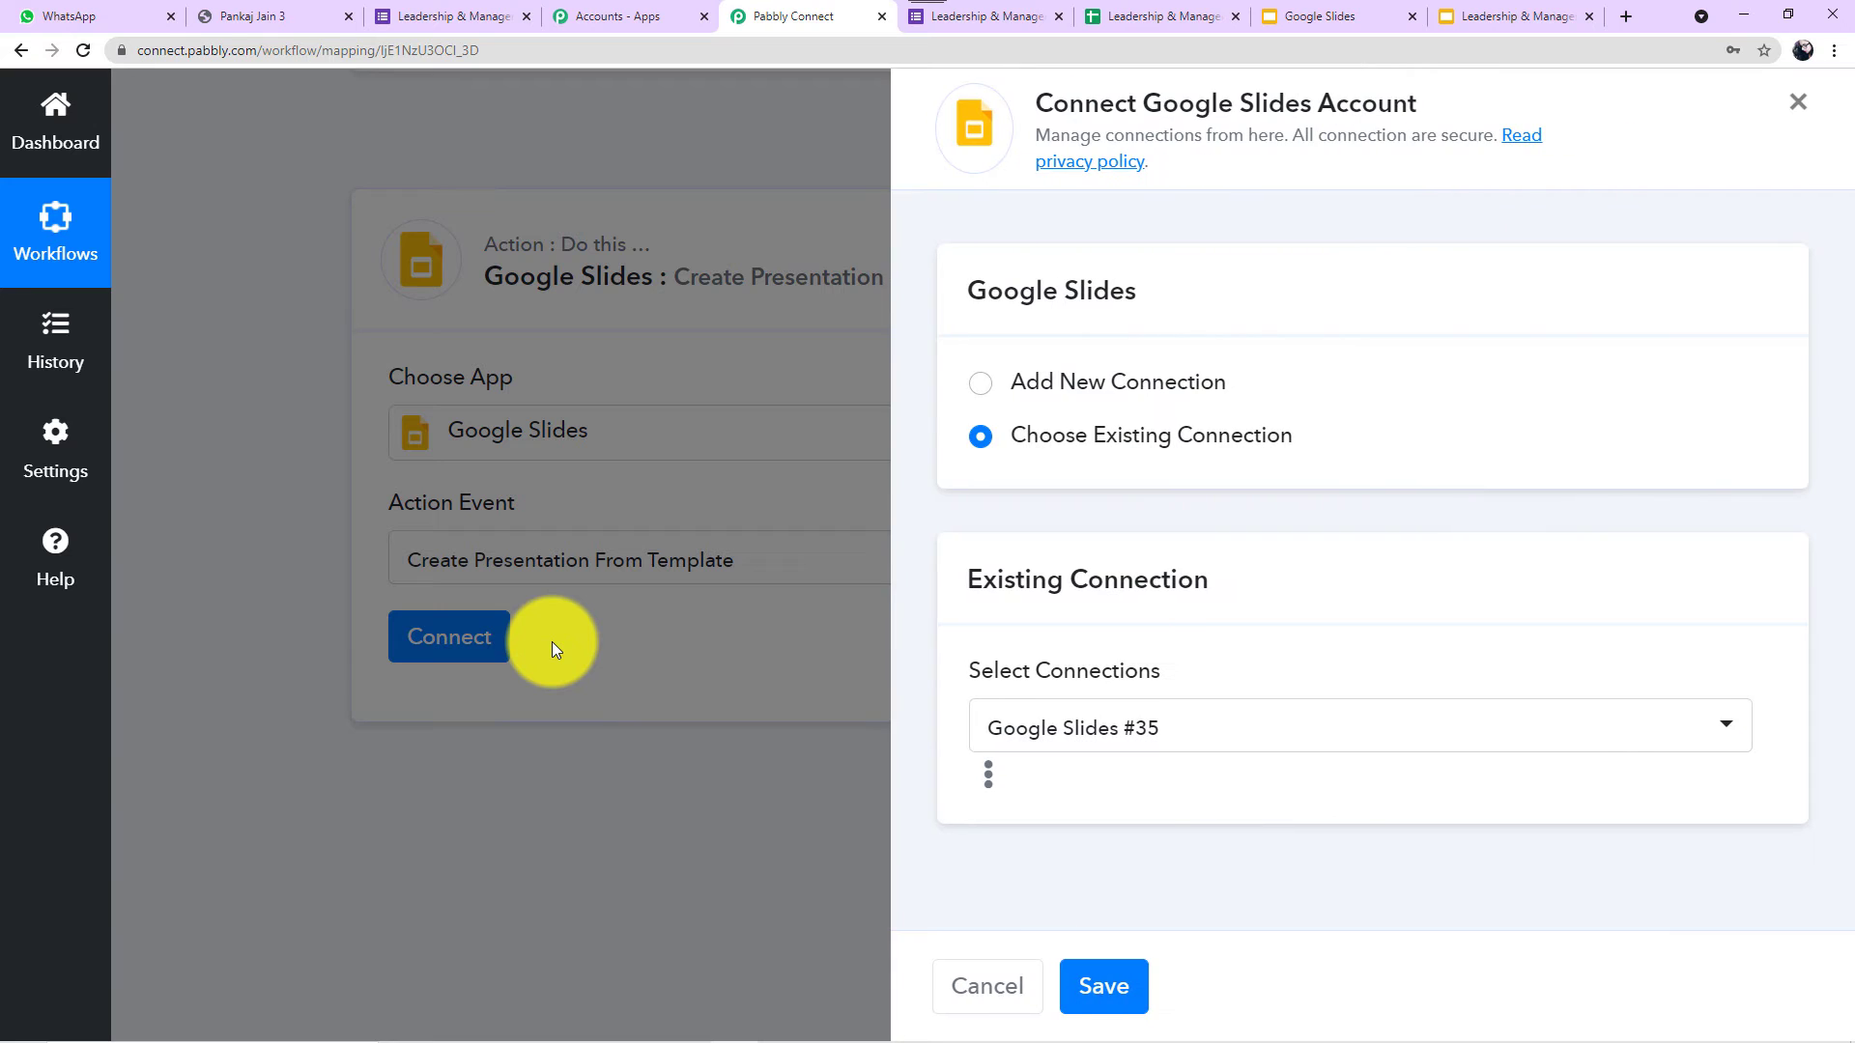
pyautogui.click(974, 383)
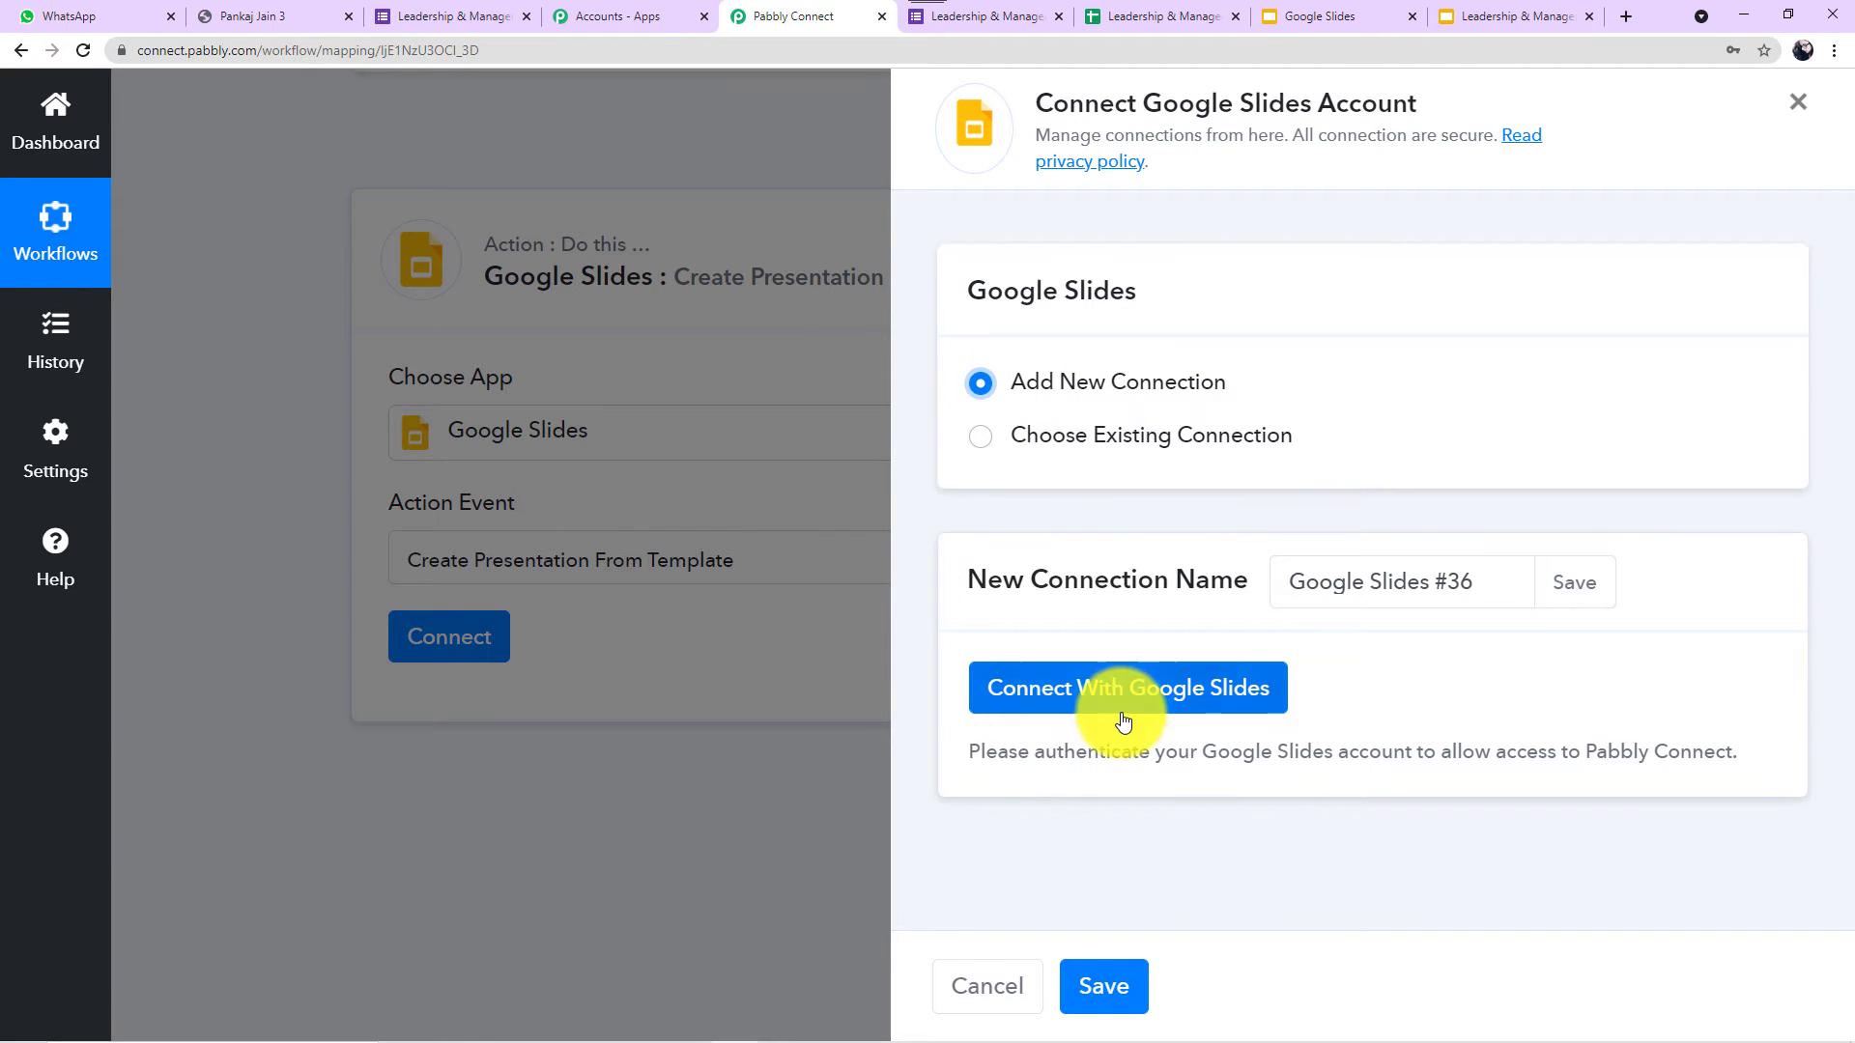
pyautogui.click(1169, 710)
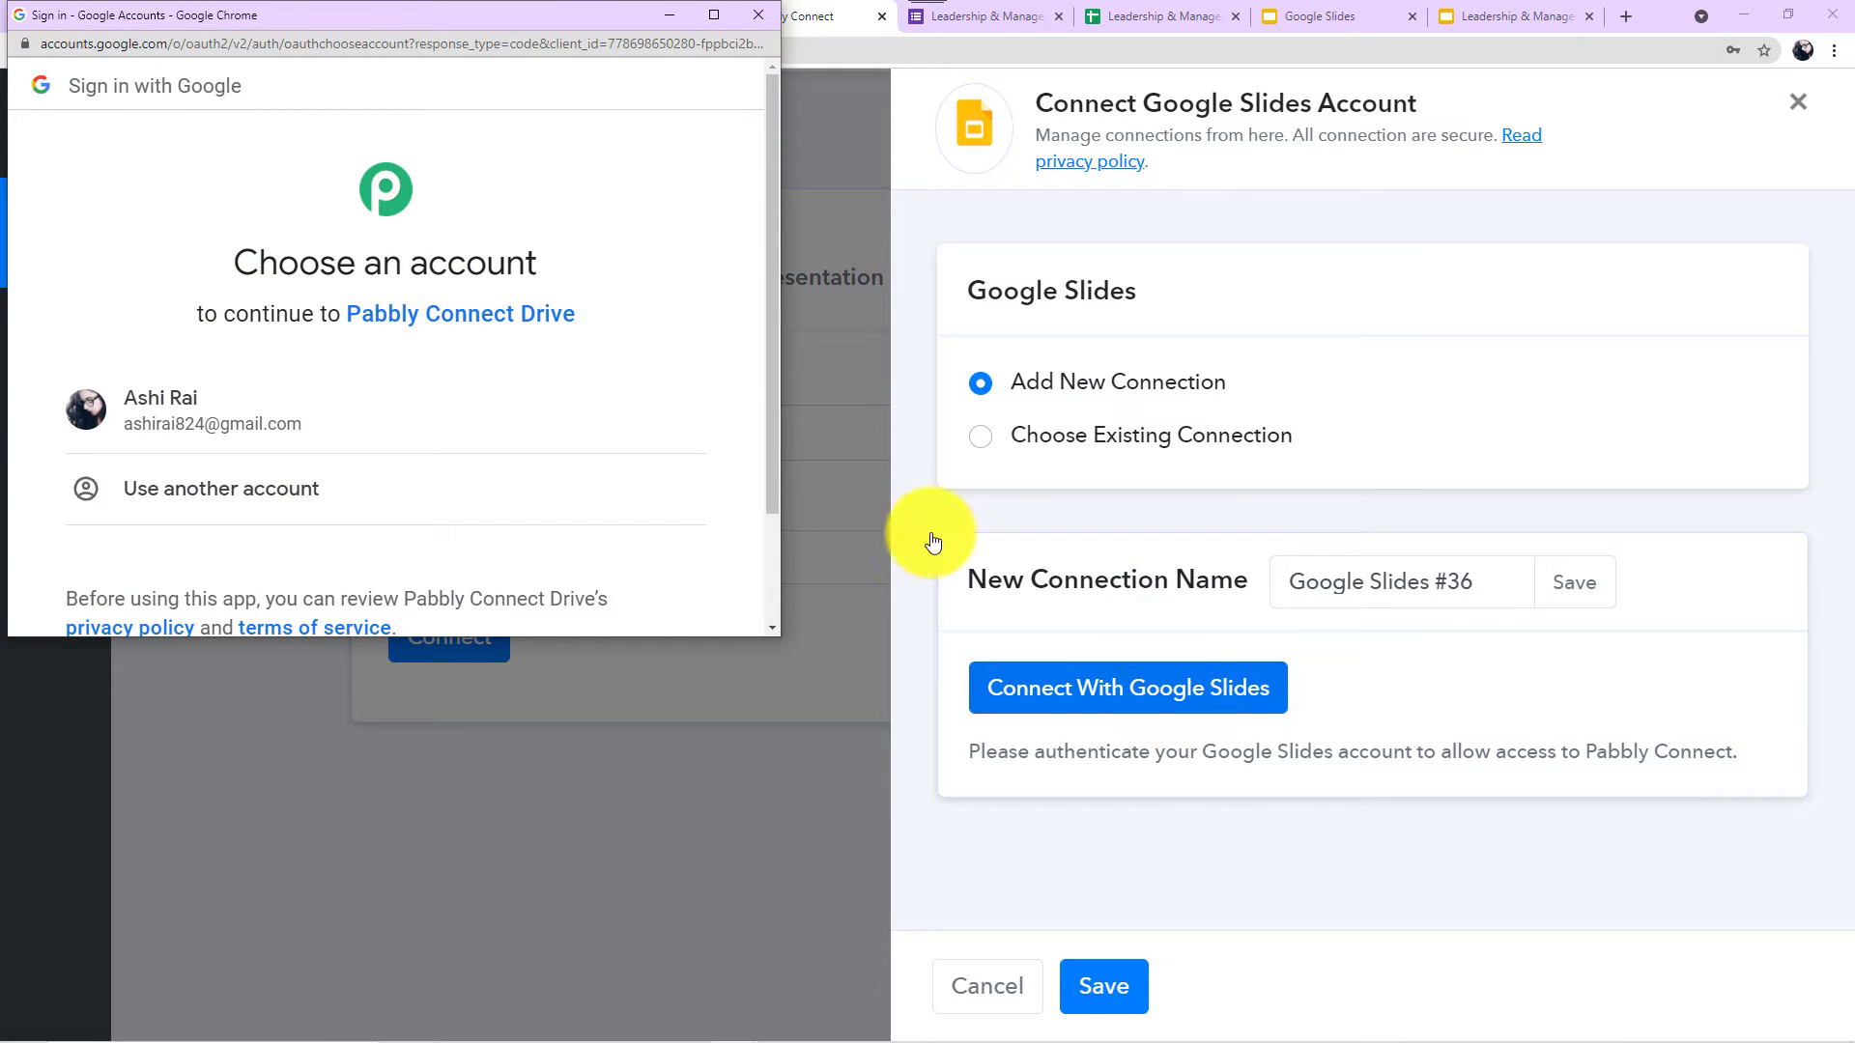
pyautogui.click(255, 423)
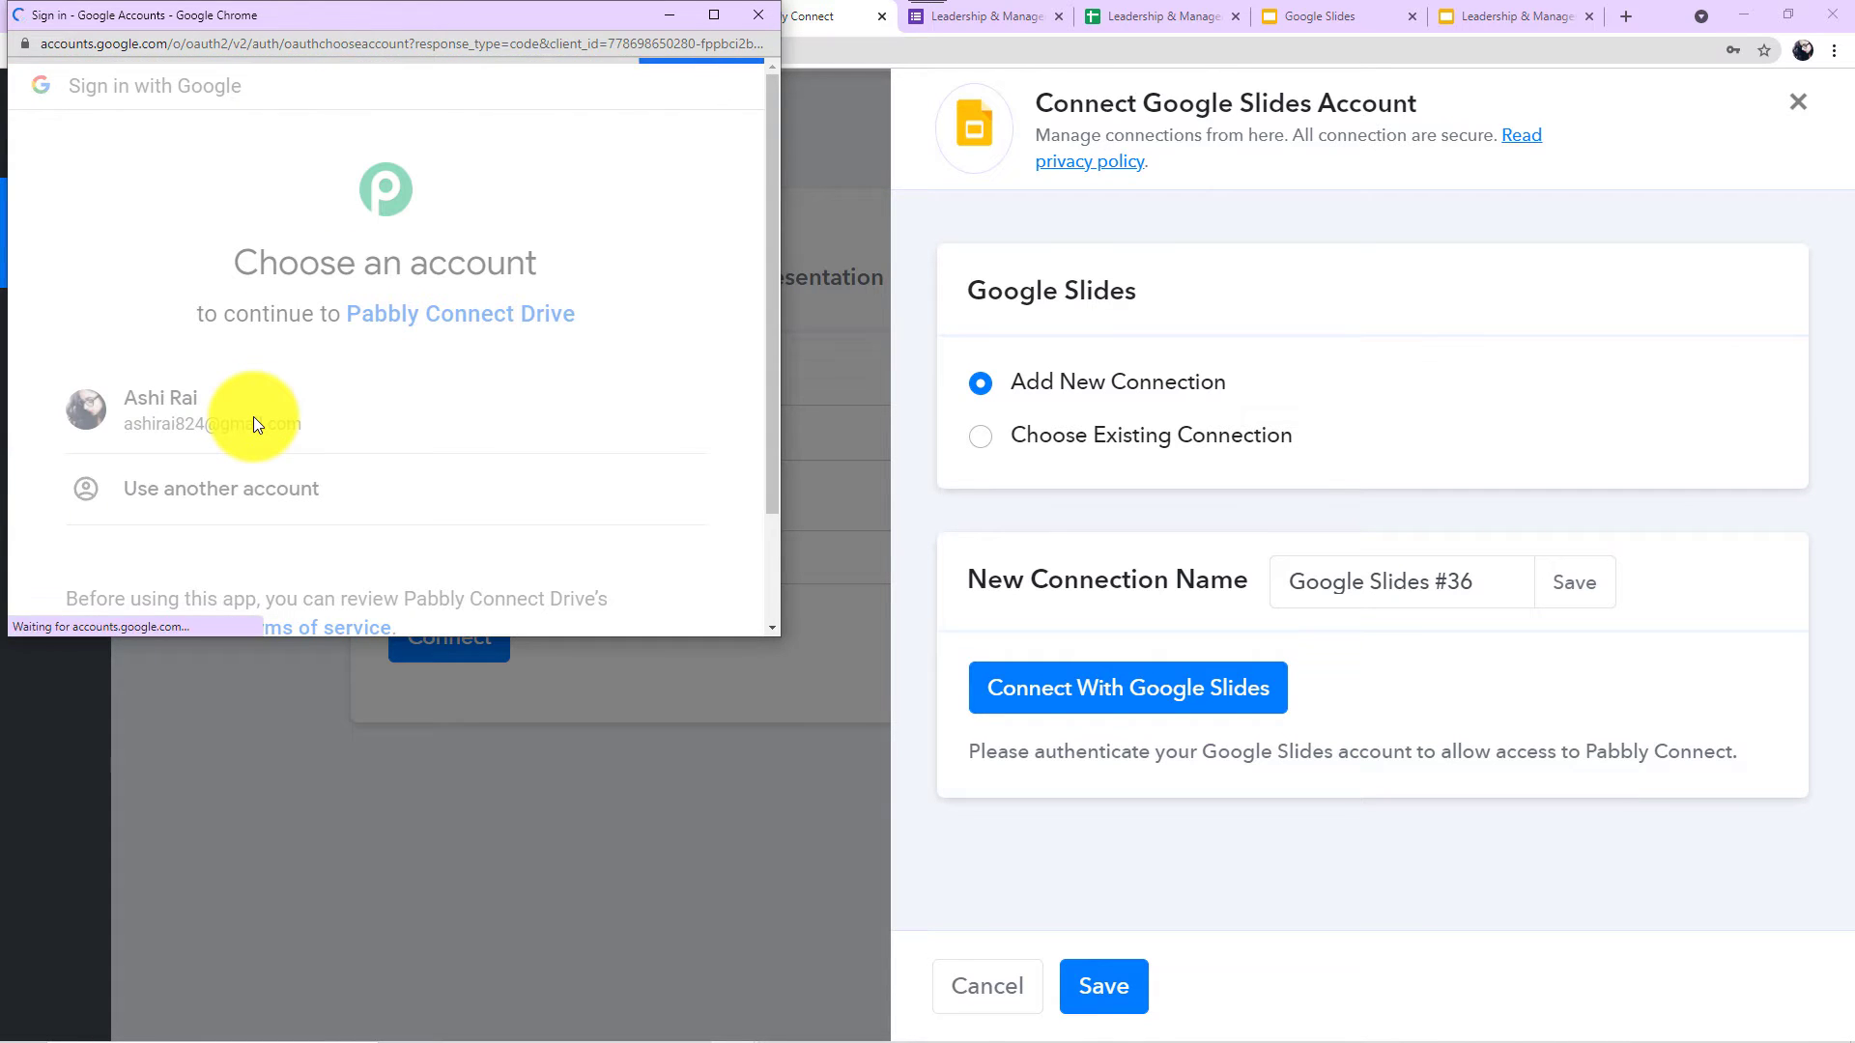
pyautogui.scroll(-1, 254, 415)
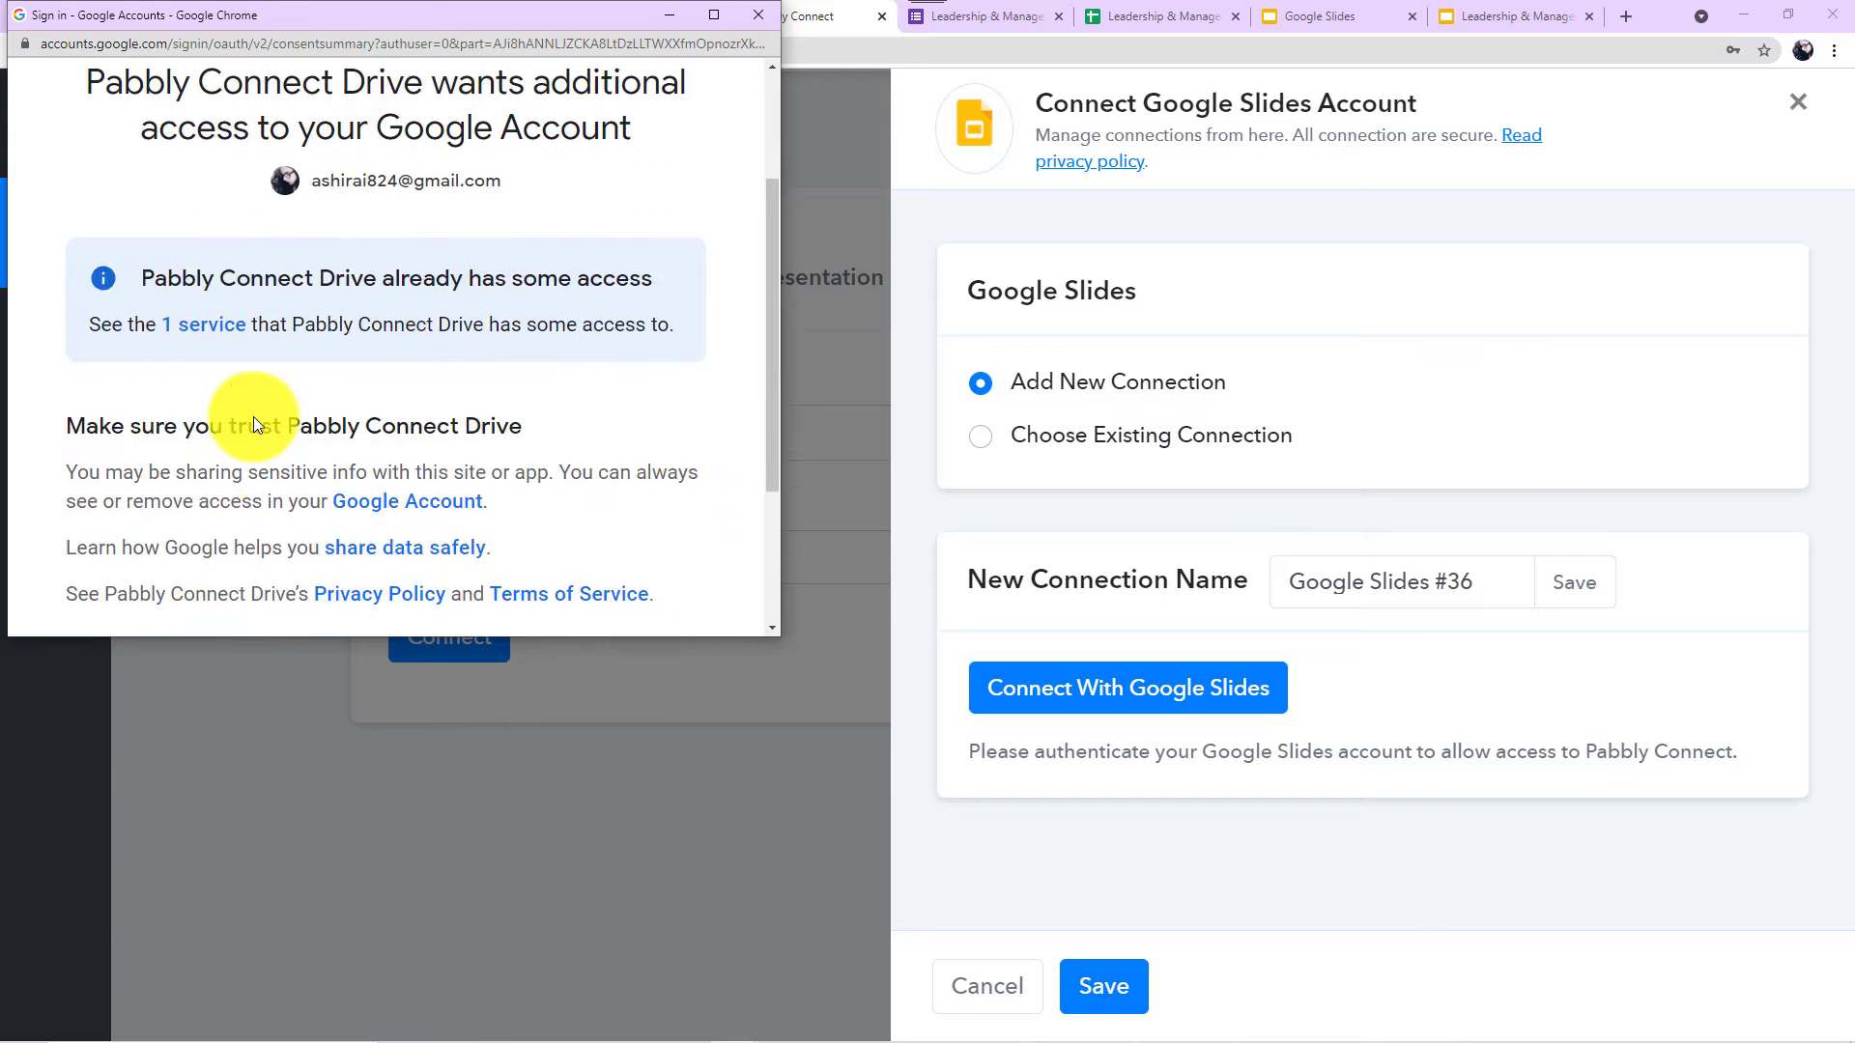
pyautogui.scroll(-3, 253, 415)
pyautogui.scroll(2, 502, 255)
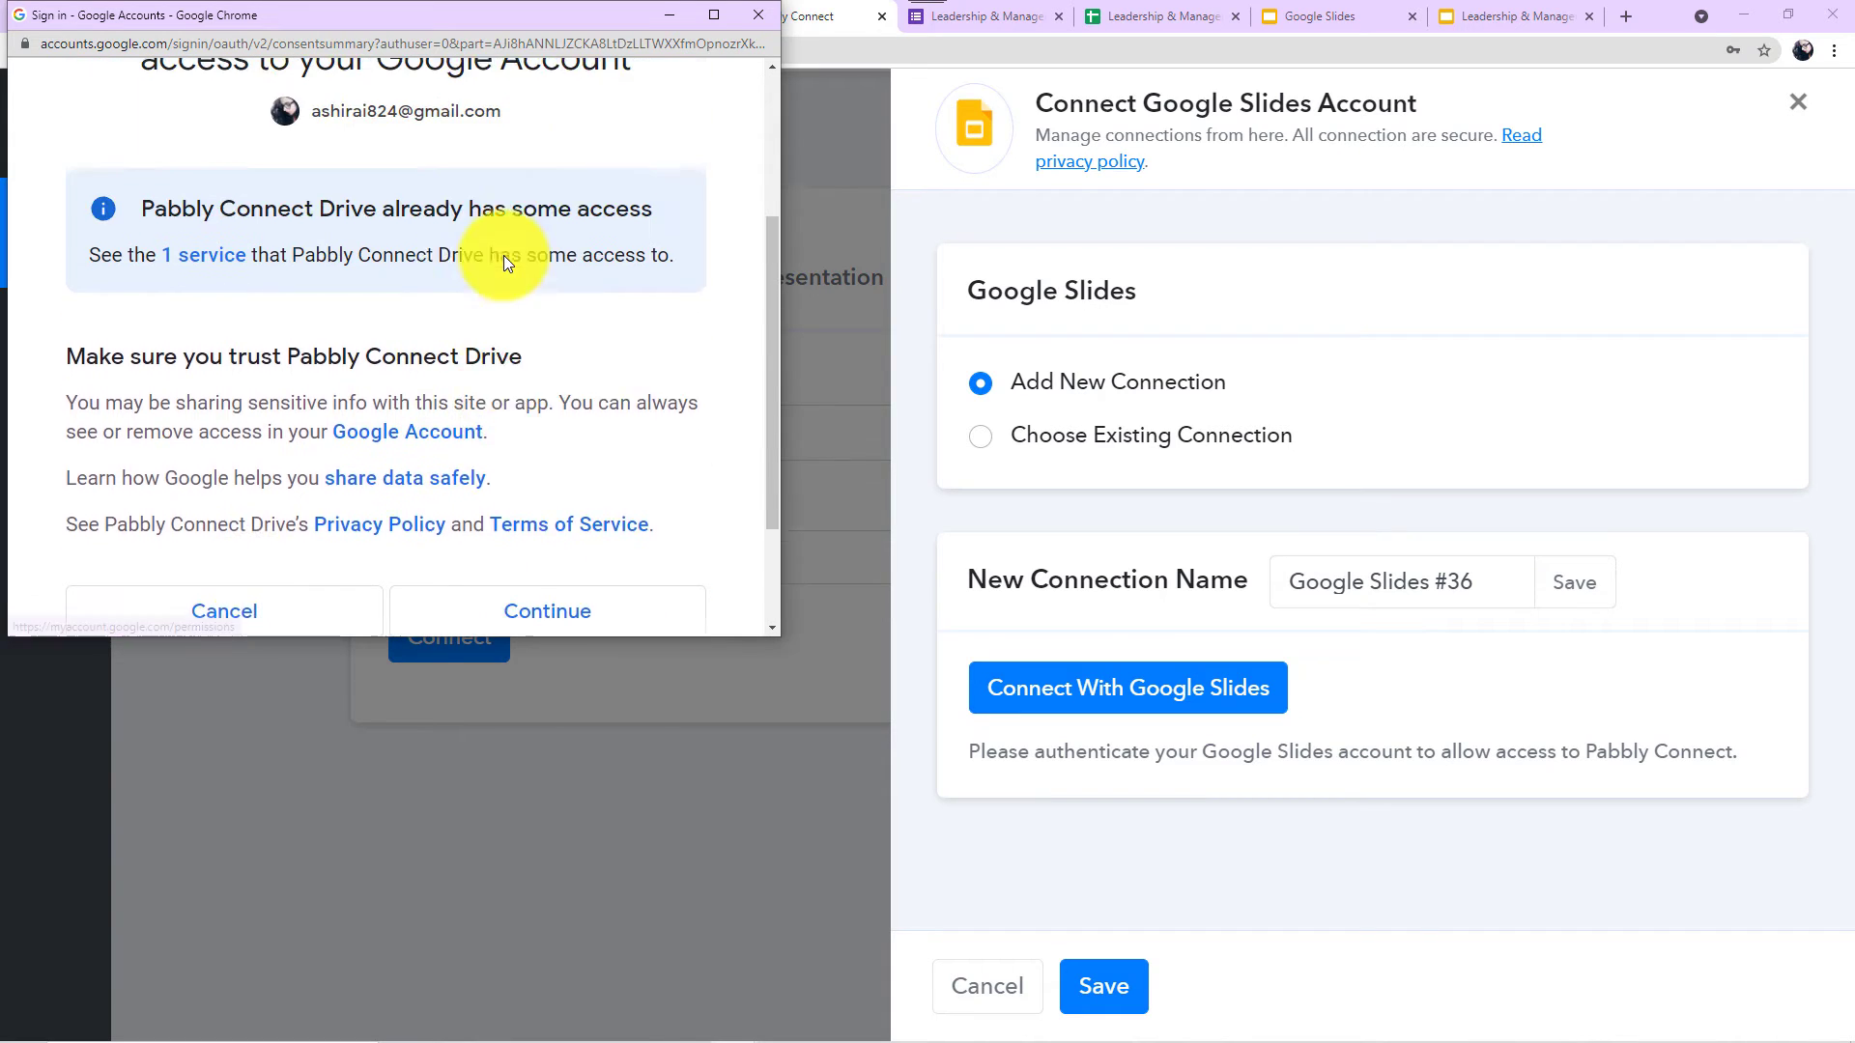
pyautogui.scroll(-3, 566, 290)
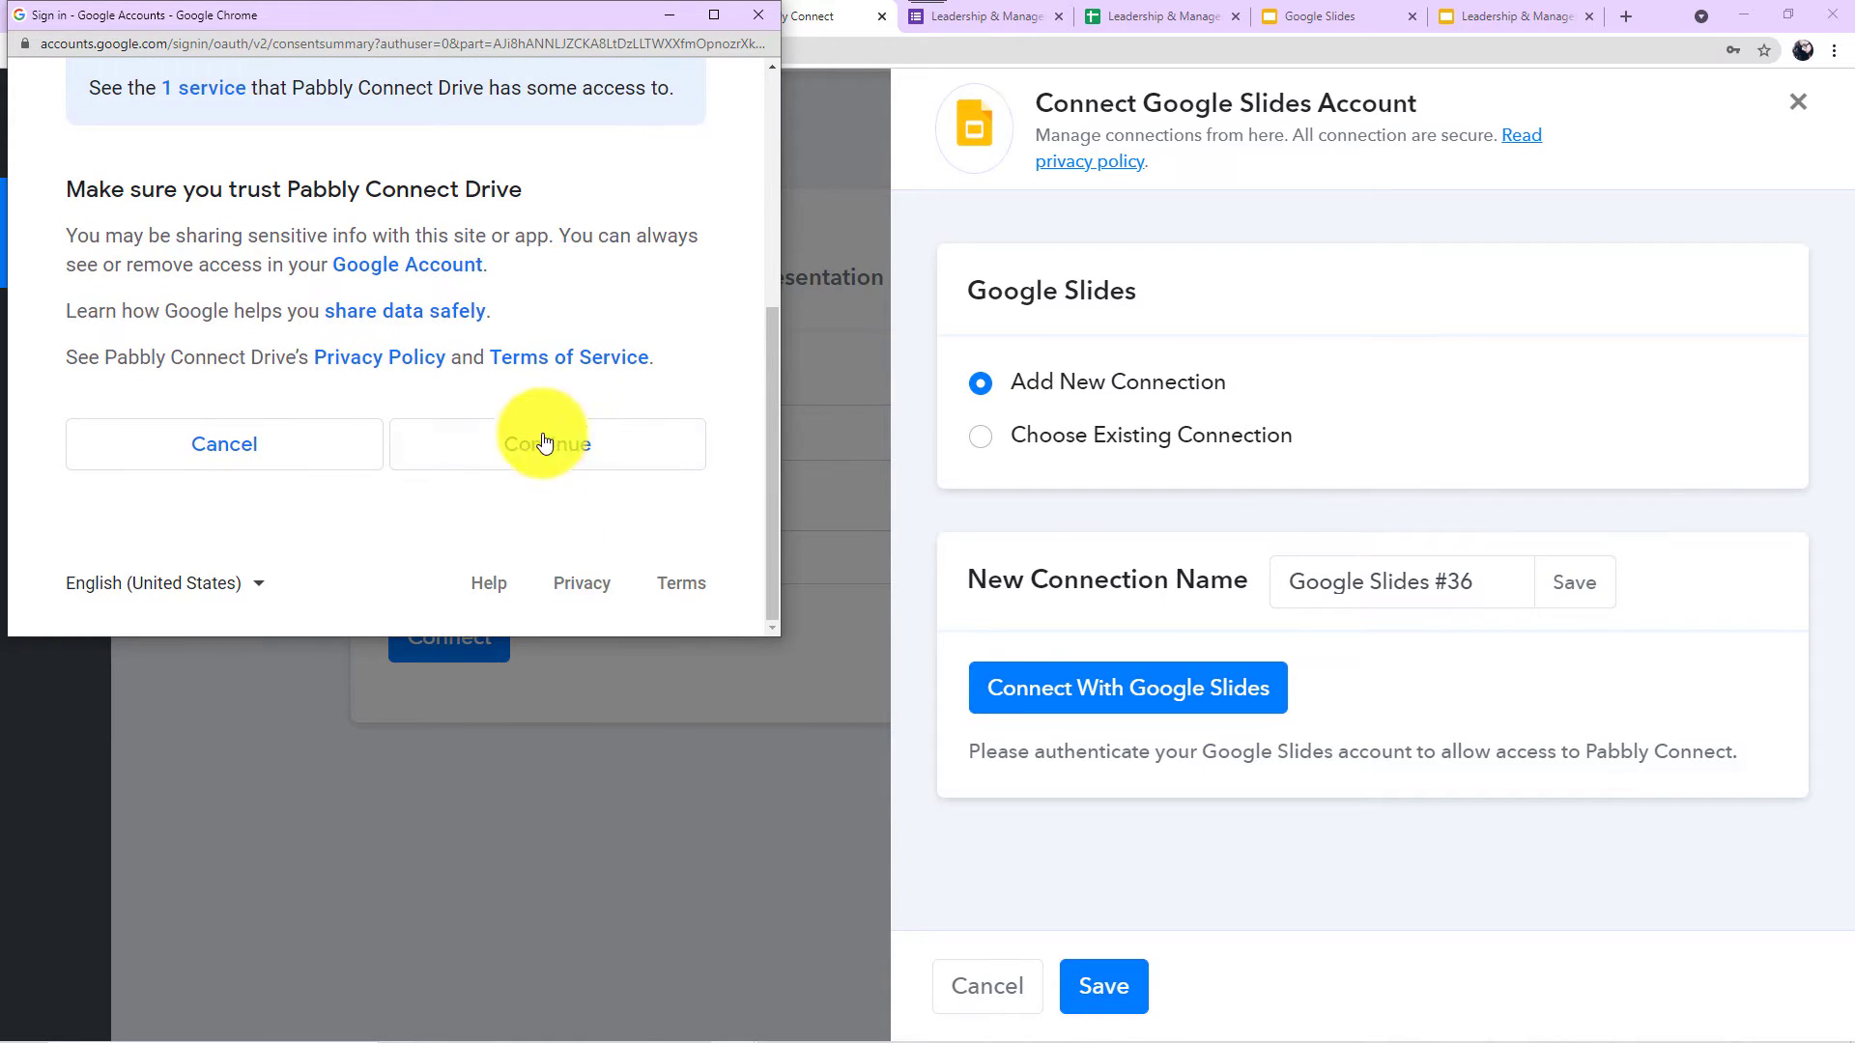
pyautogui.click(529, 446)
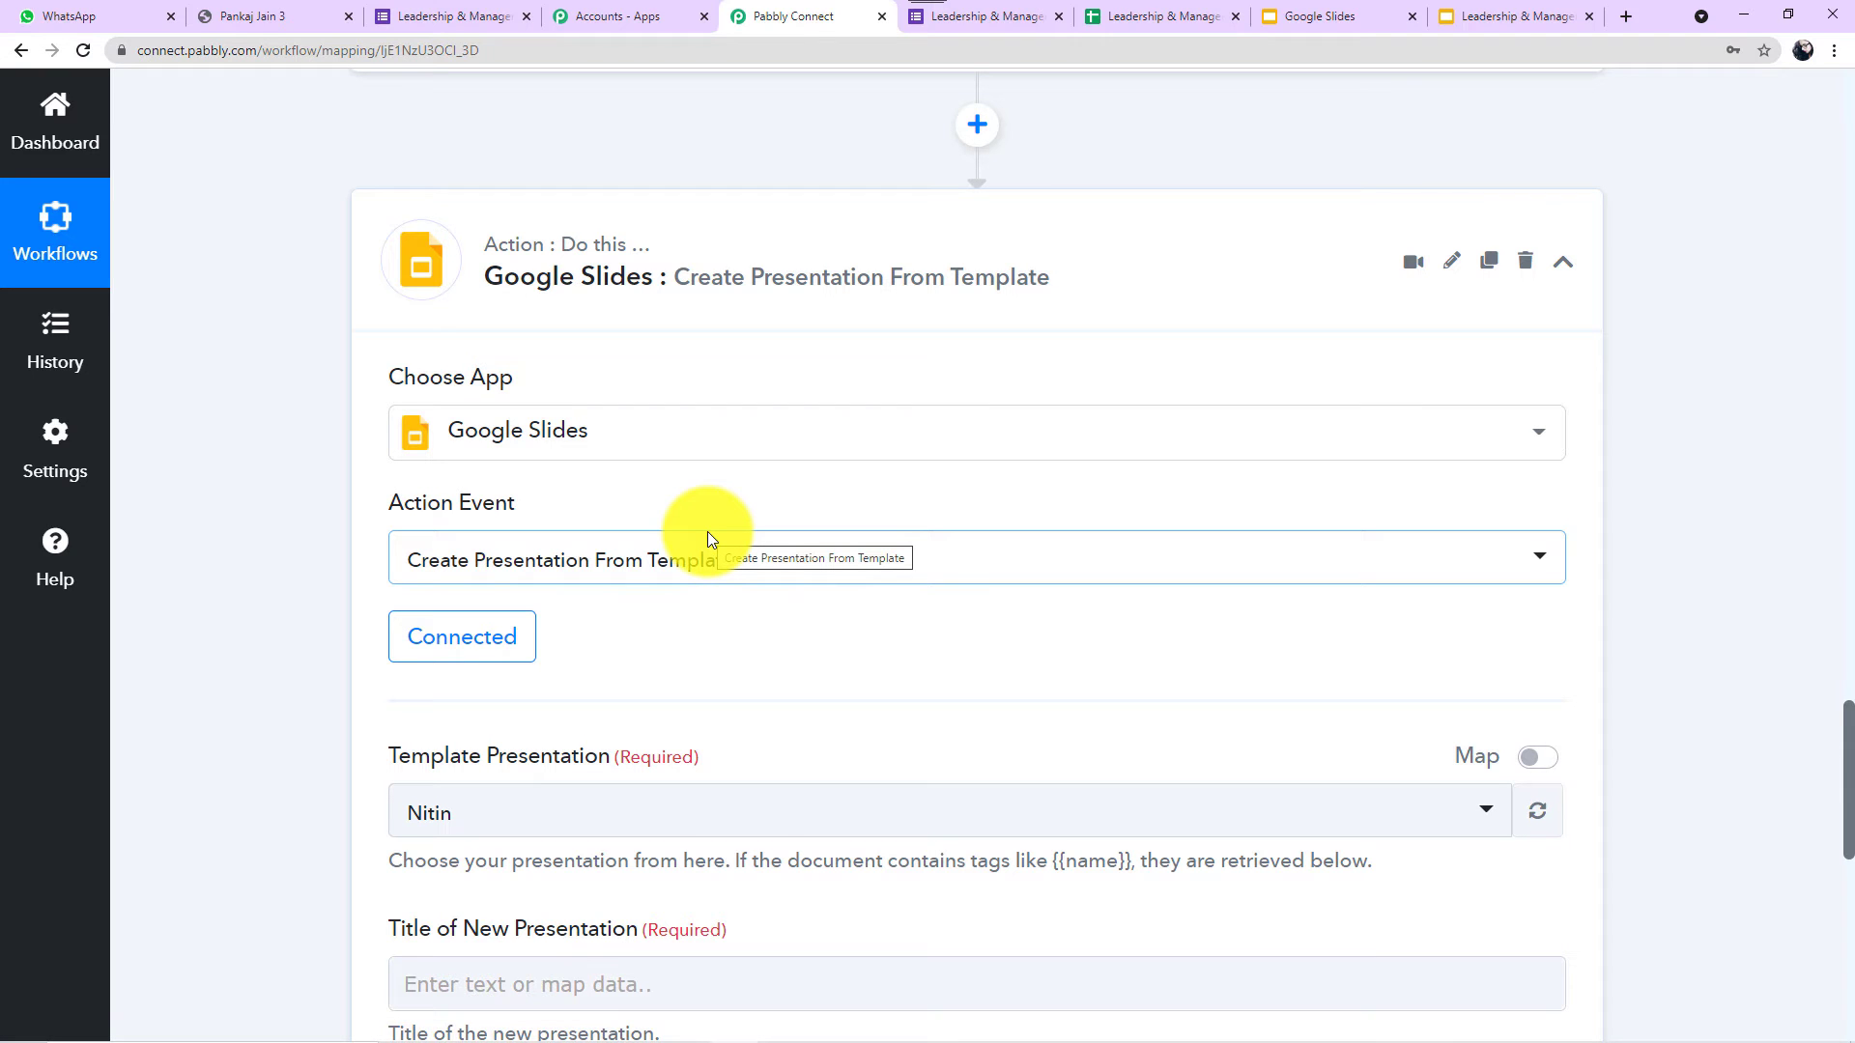
# Check the certificate template's title in Google Slides and set the Template Presentation to Leadership & Management Courses Certificate.
pyautogui.scroll(-4, 712, 531)
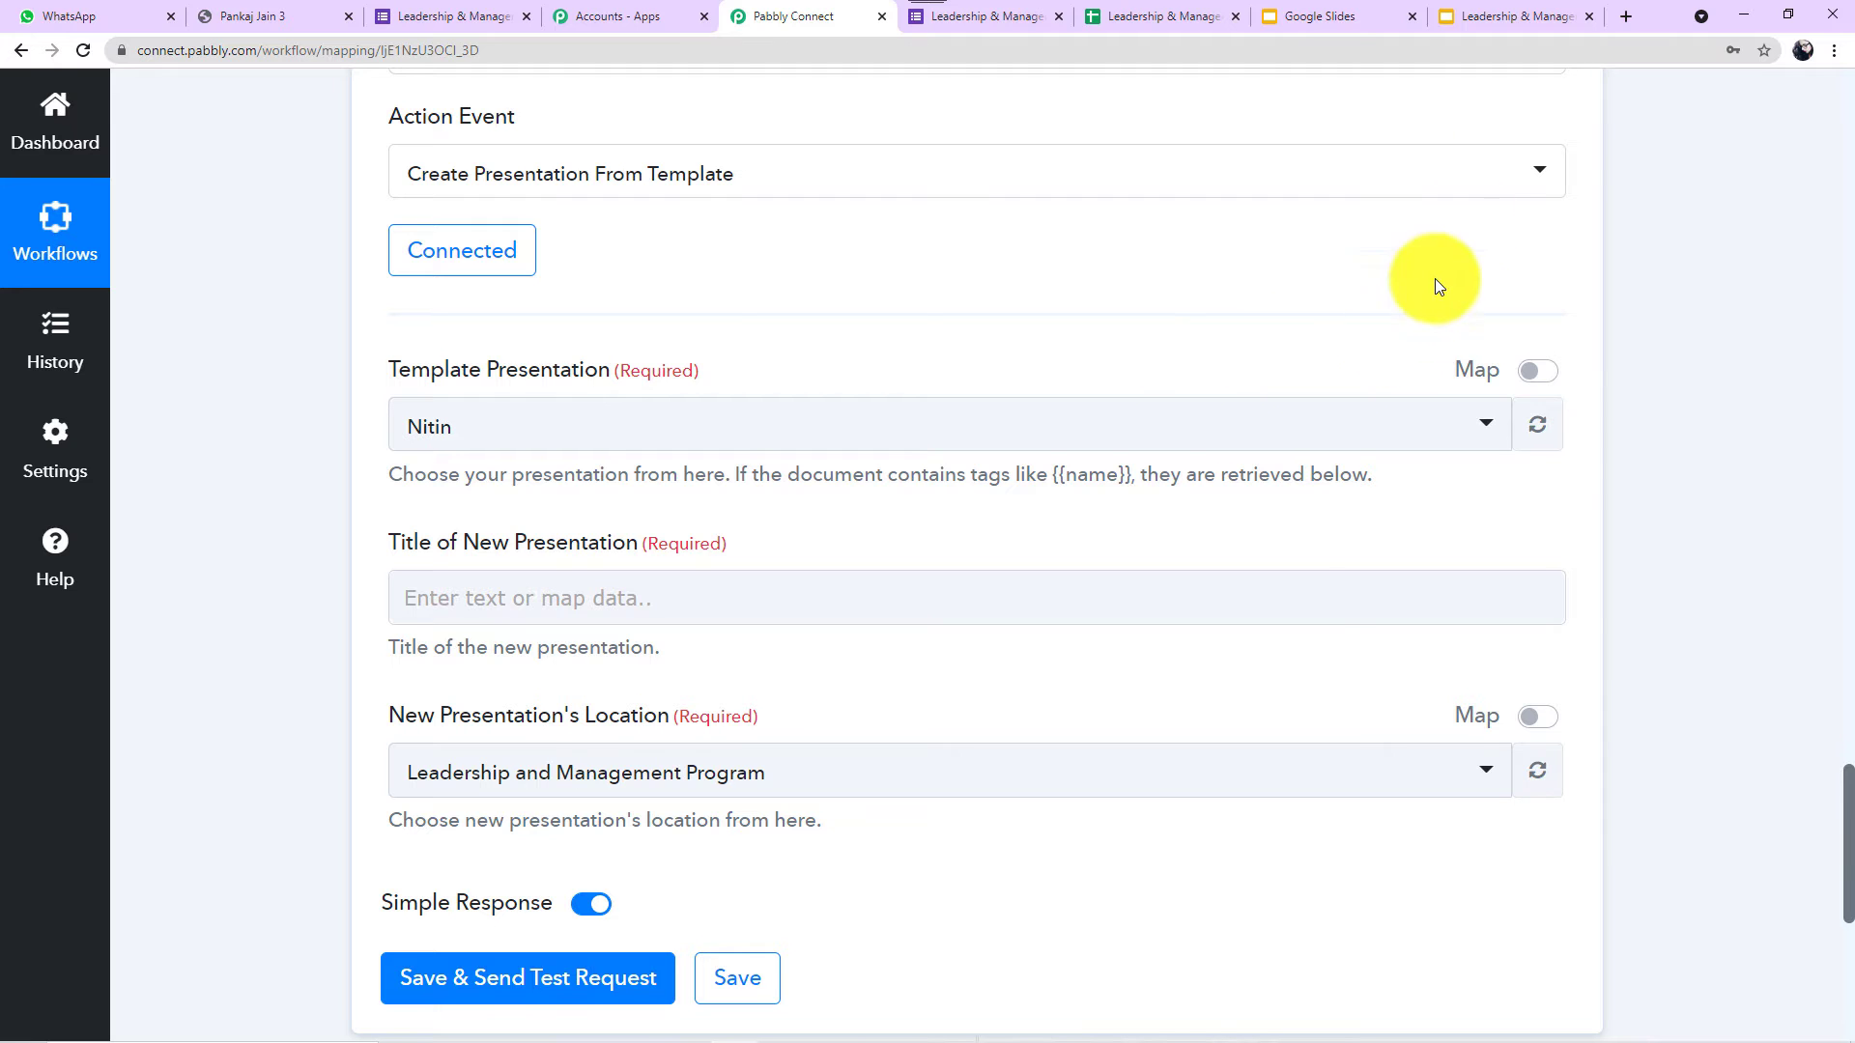
pyautogui.click(1504, 17)
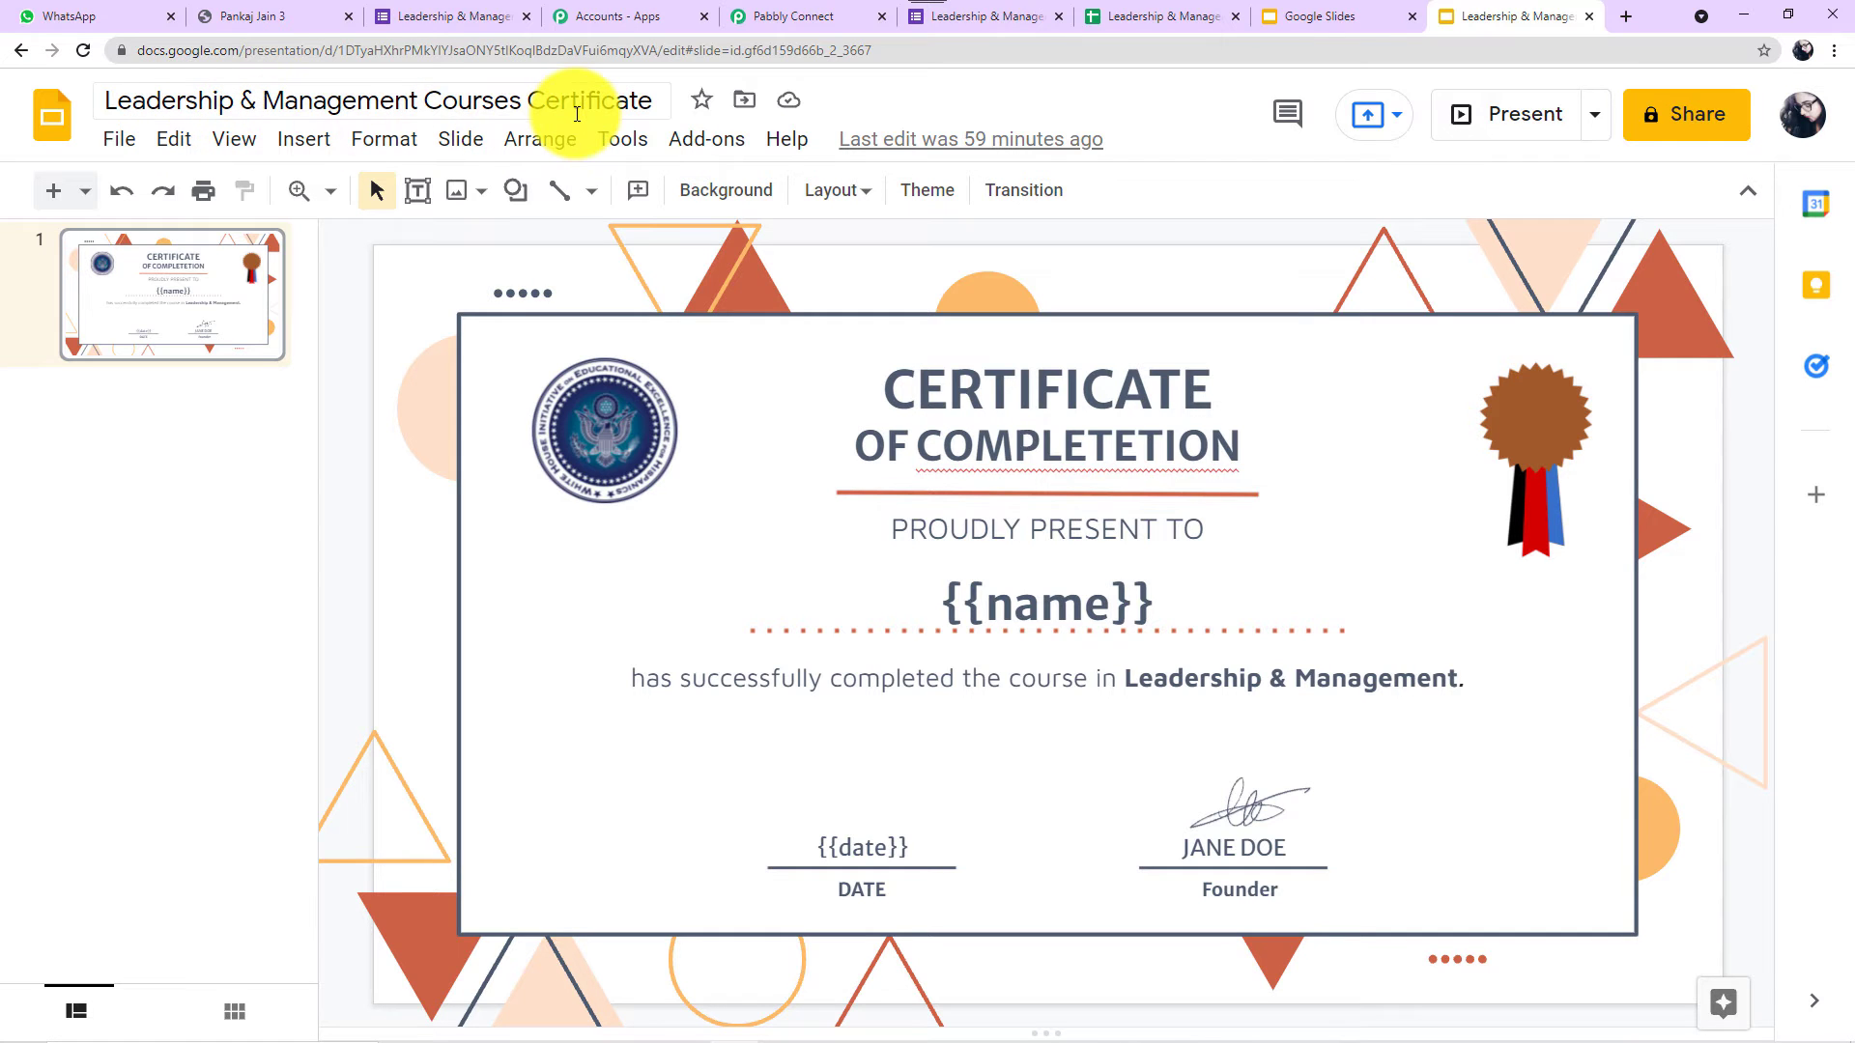
pyautogui.click(819, 17)
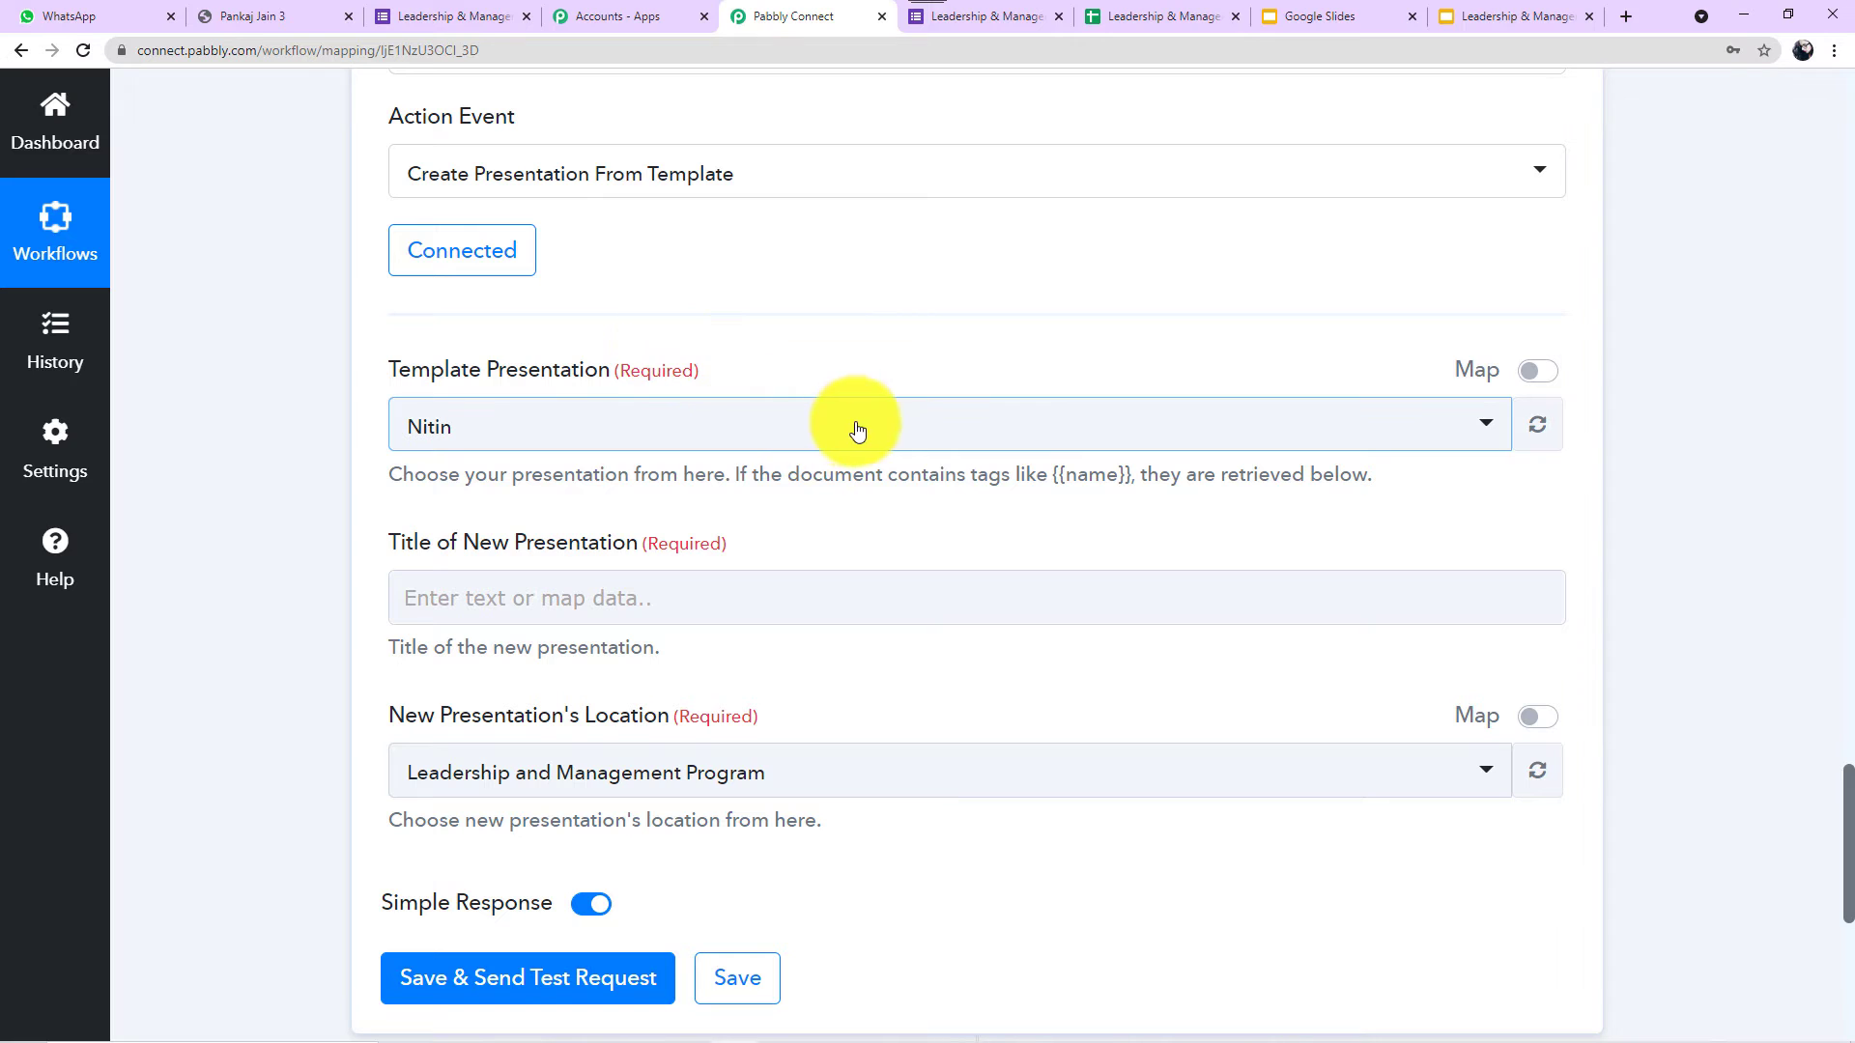
pyautogui.click(744, 446)
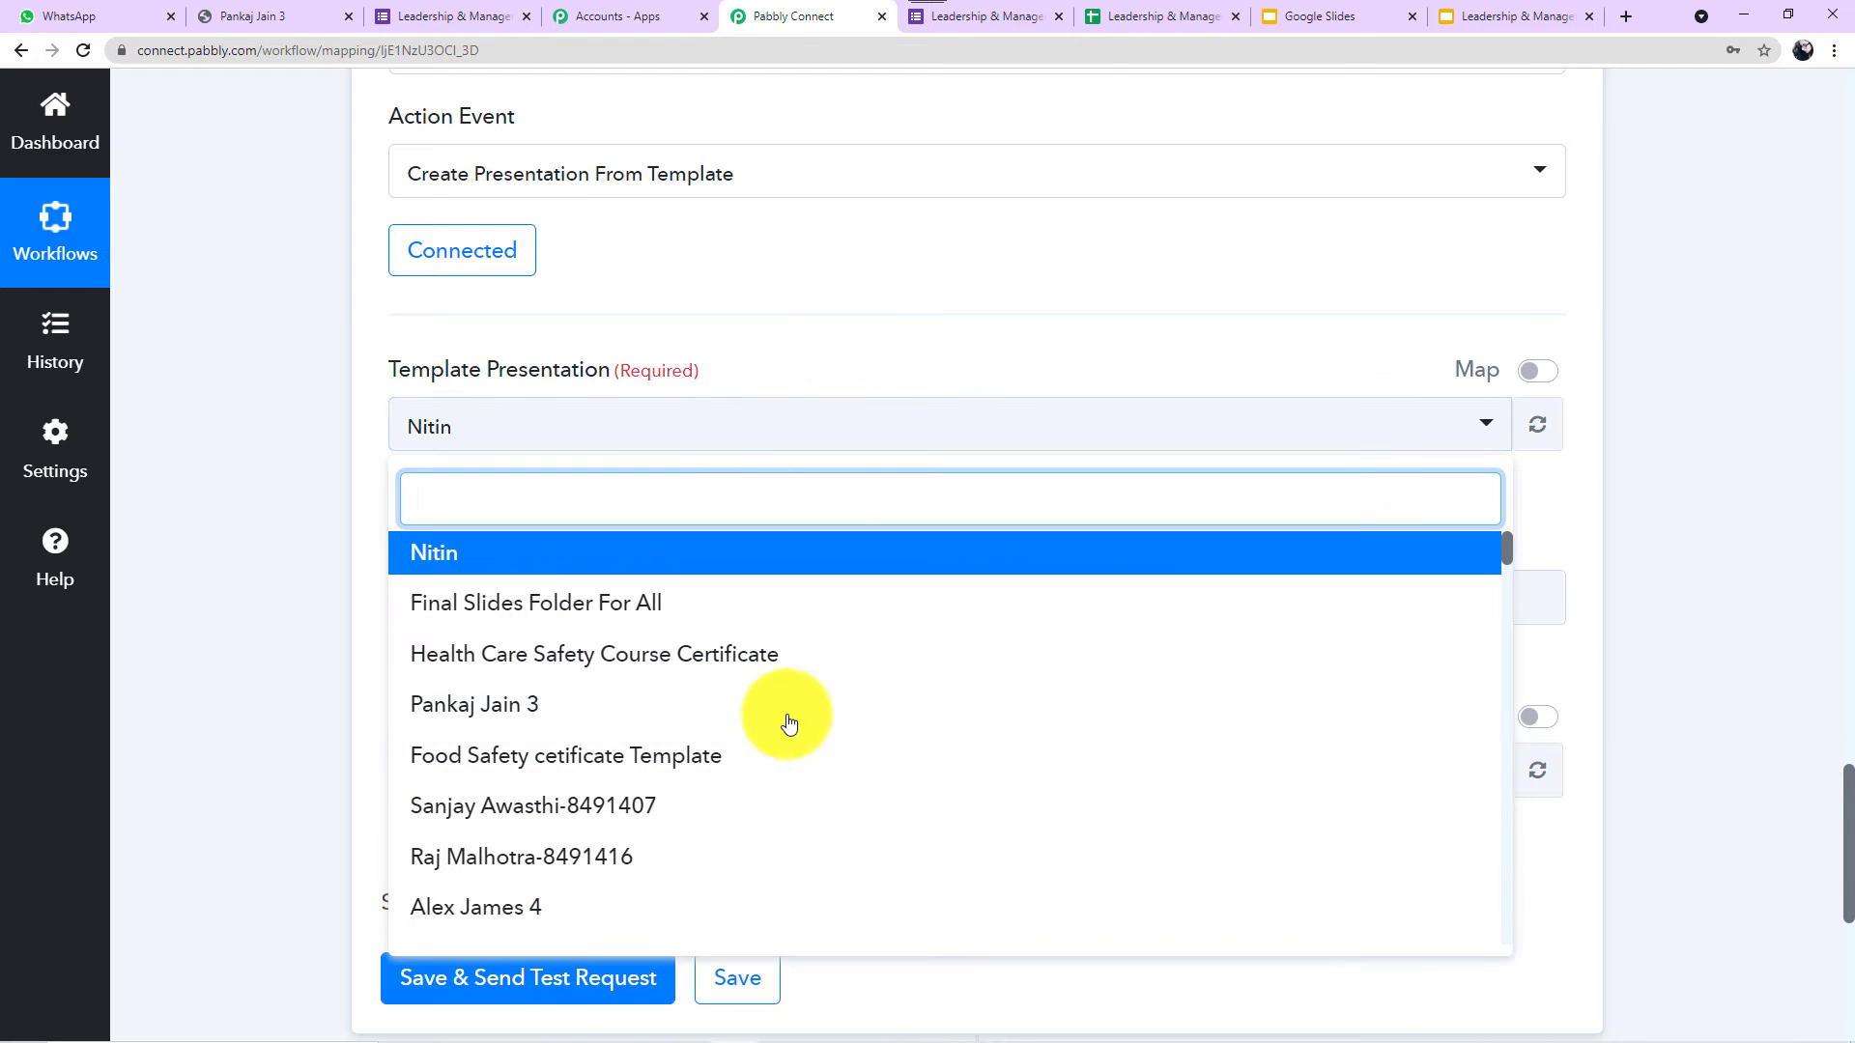
pyautogui.scroll(-9, 789, 642)
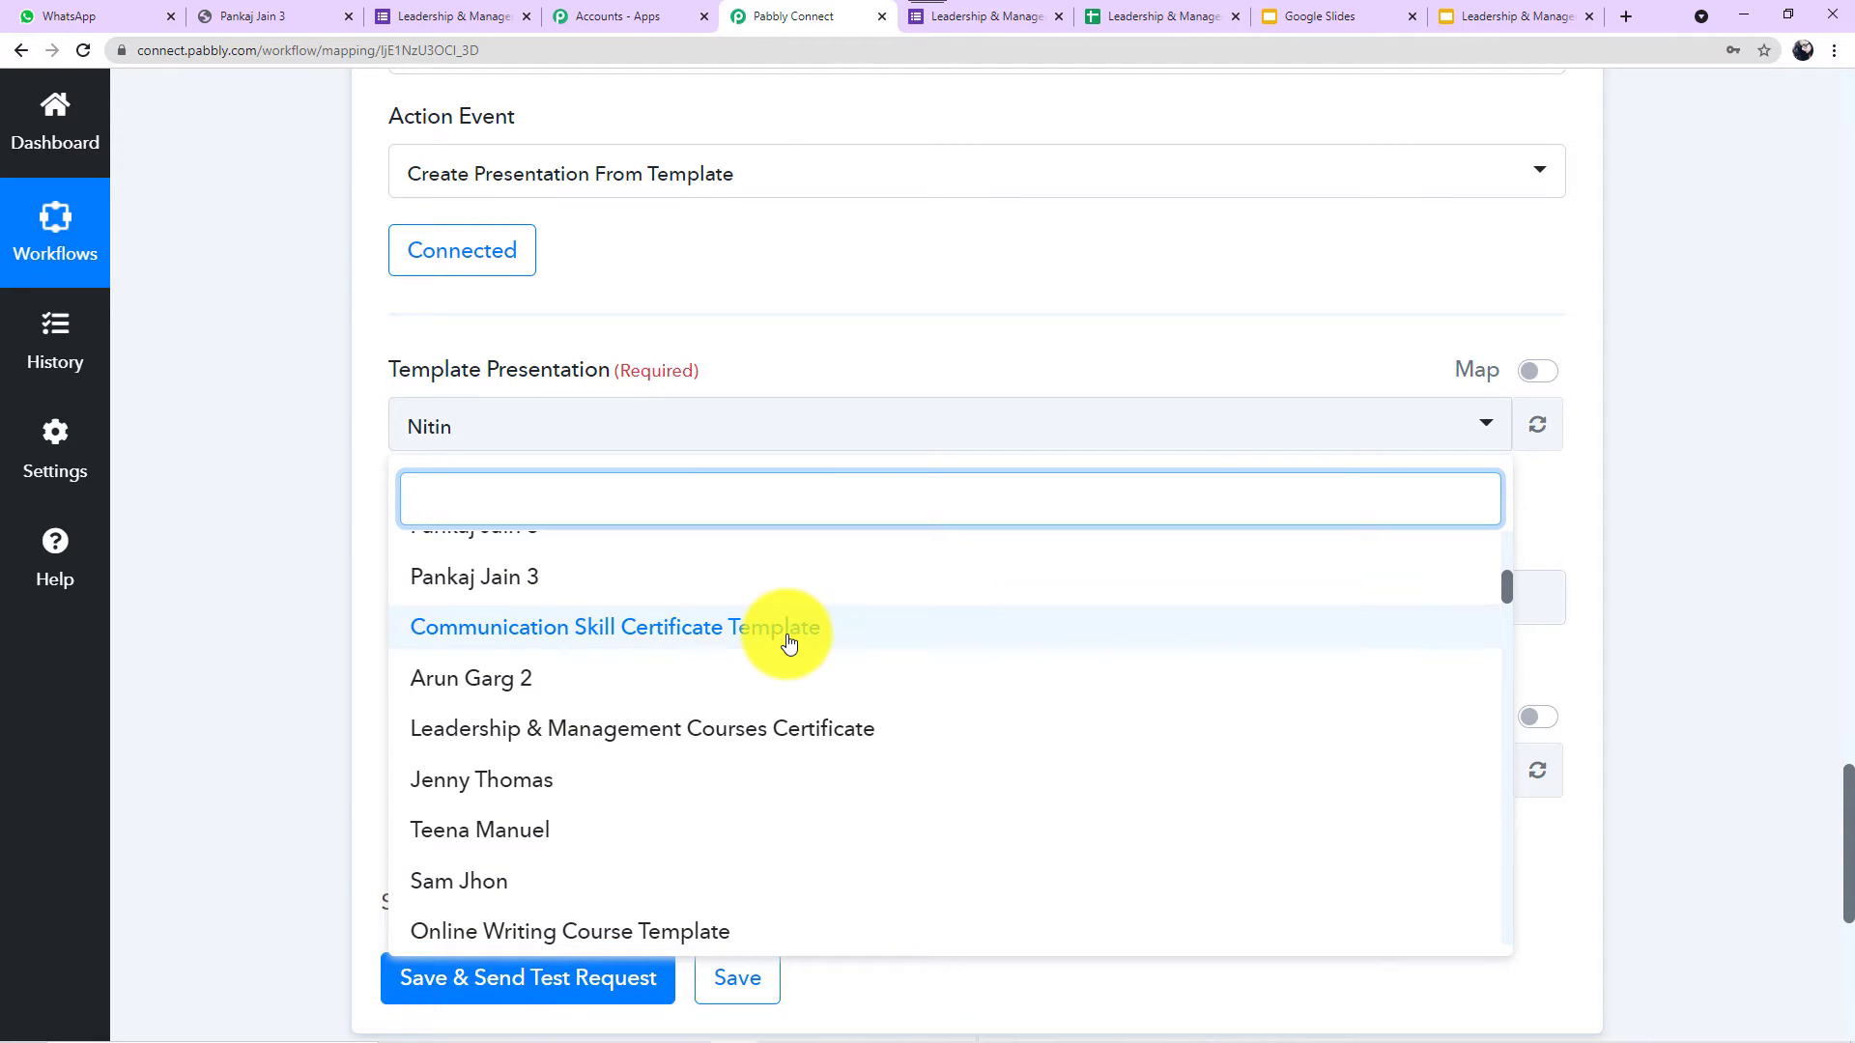
pyautogui.scroll(3, 790, 642)
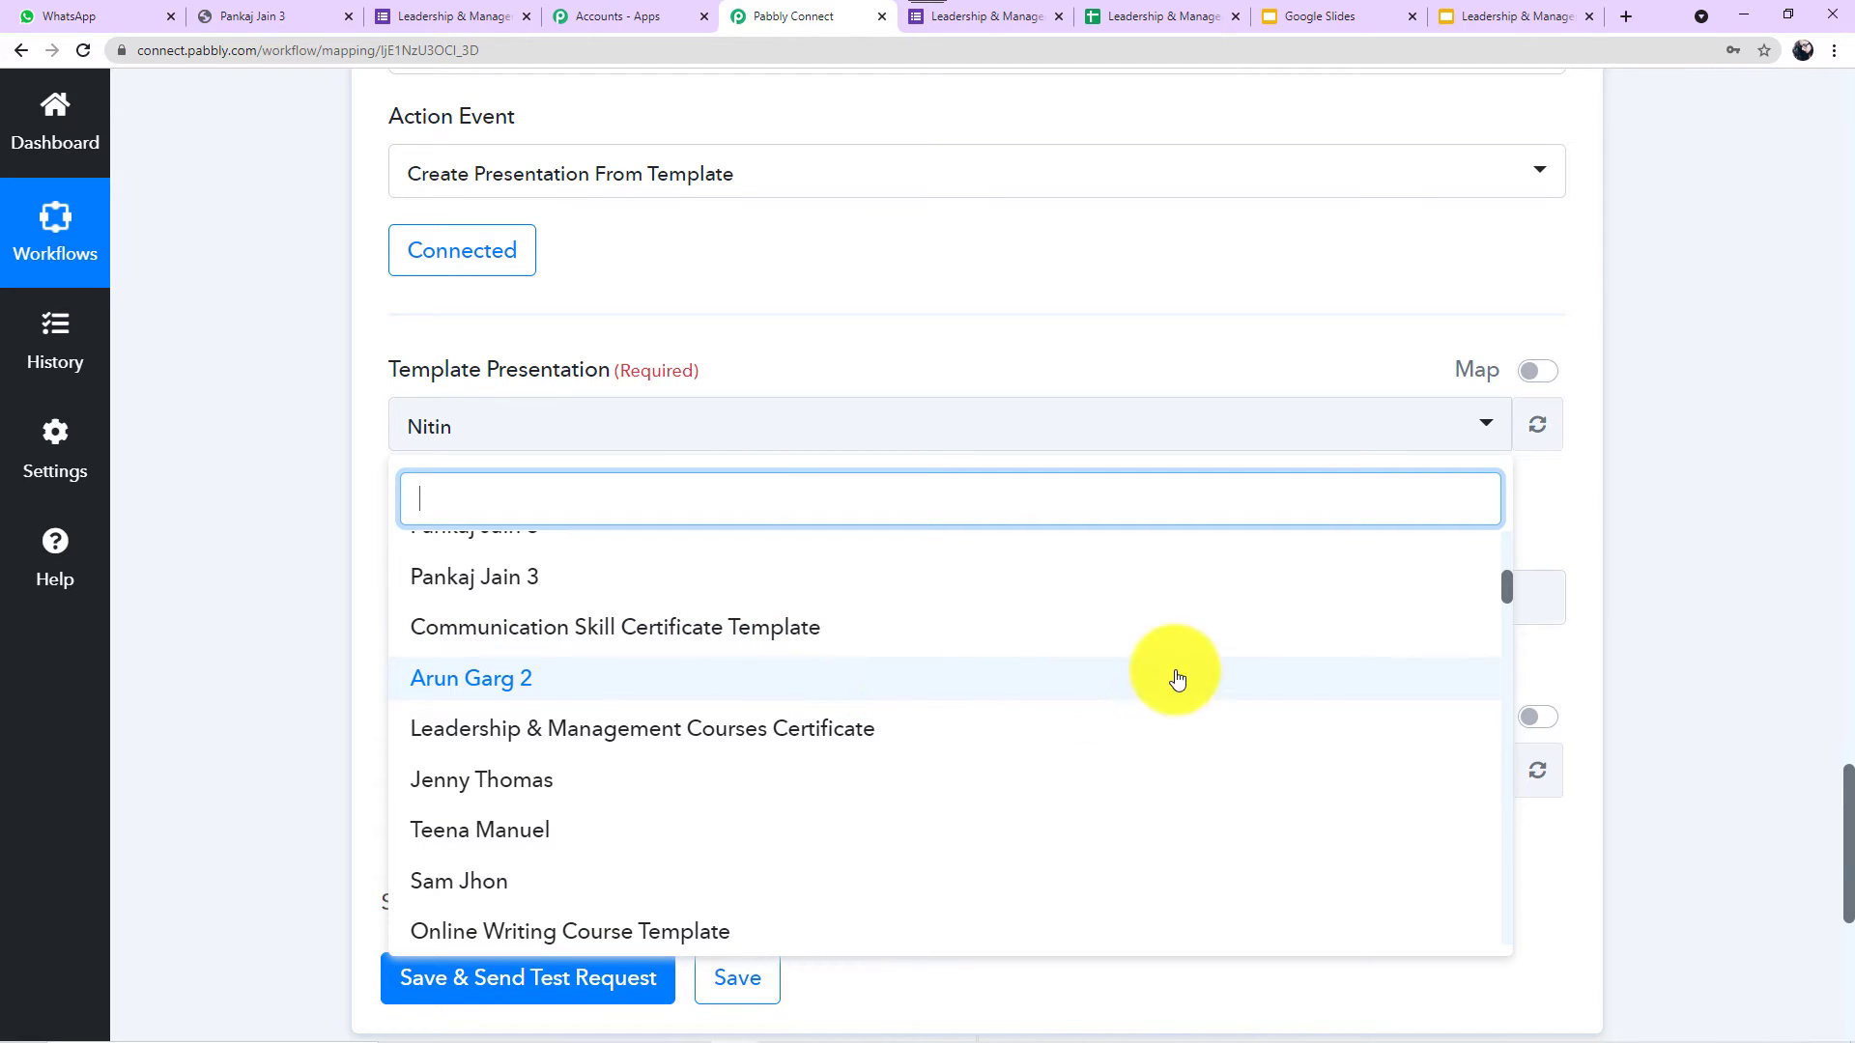
pyautogui.click(1316, 15)
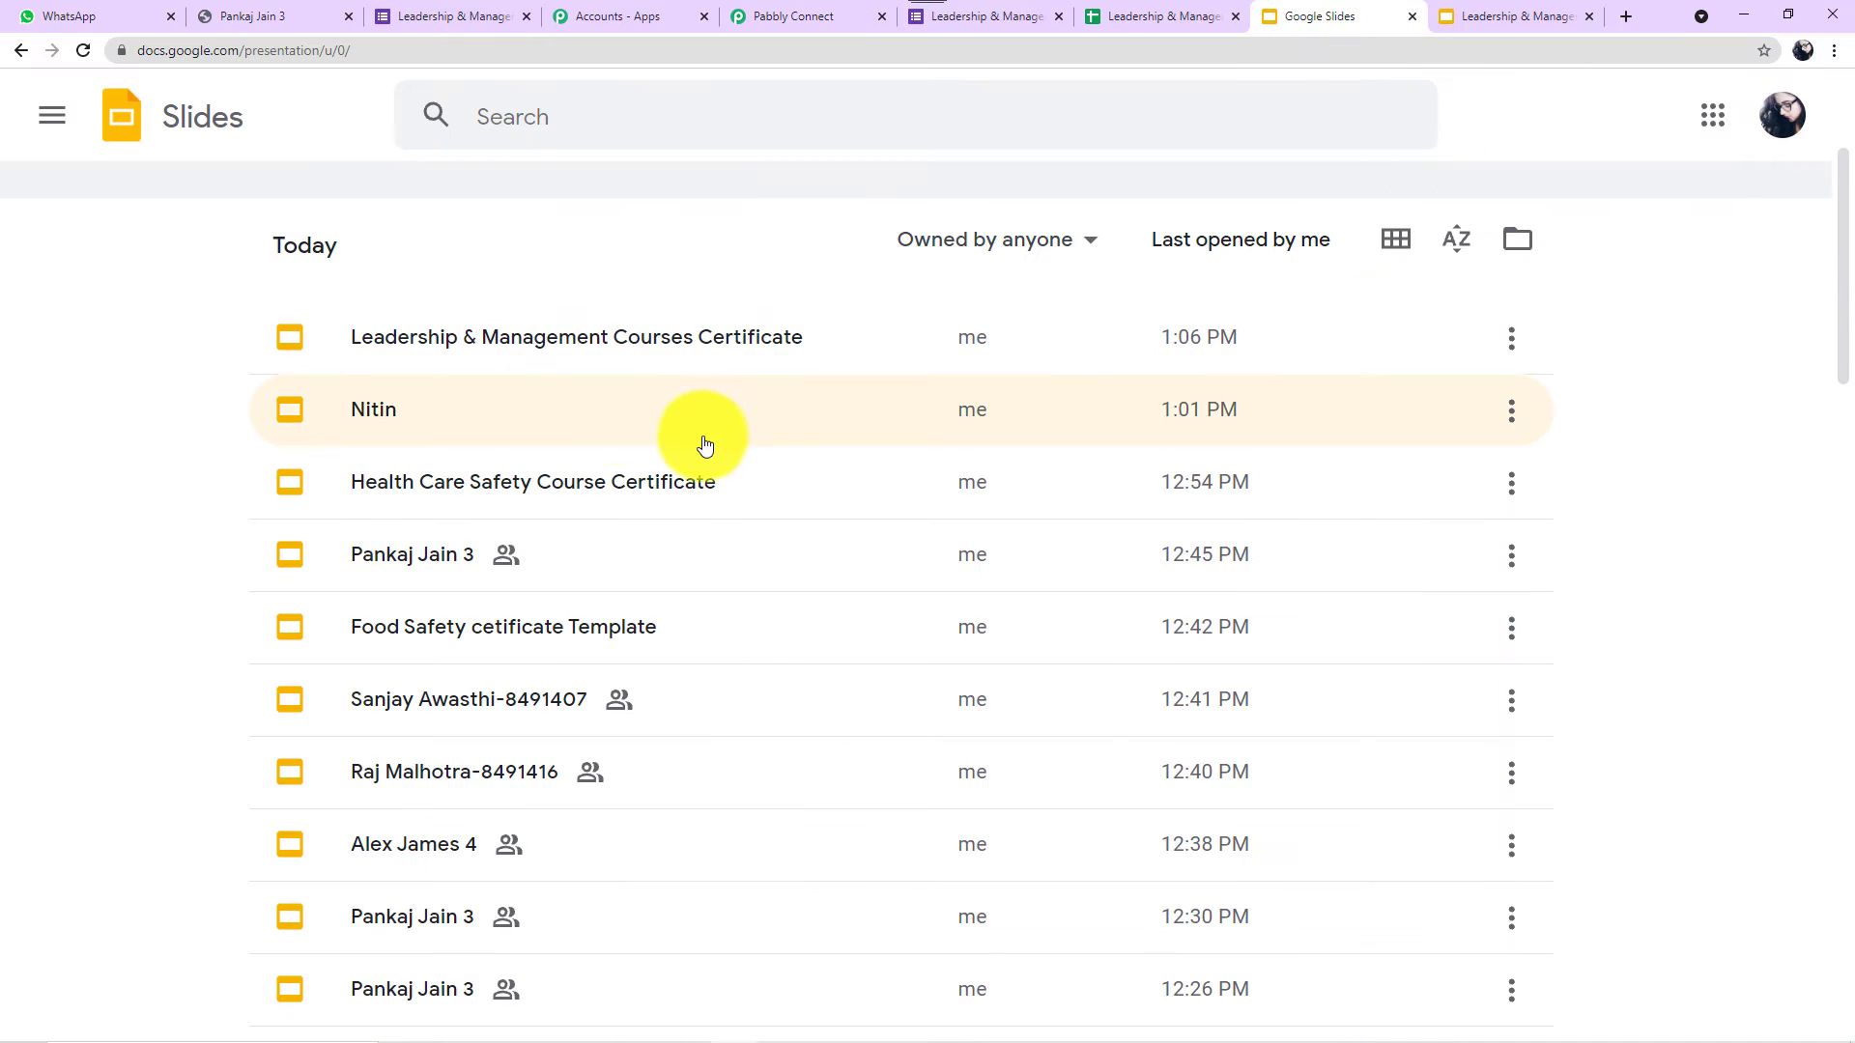
pyautogui.scroll(-12, 222, 516)
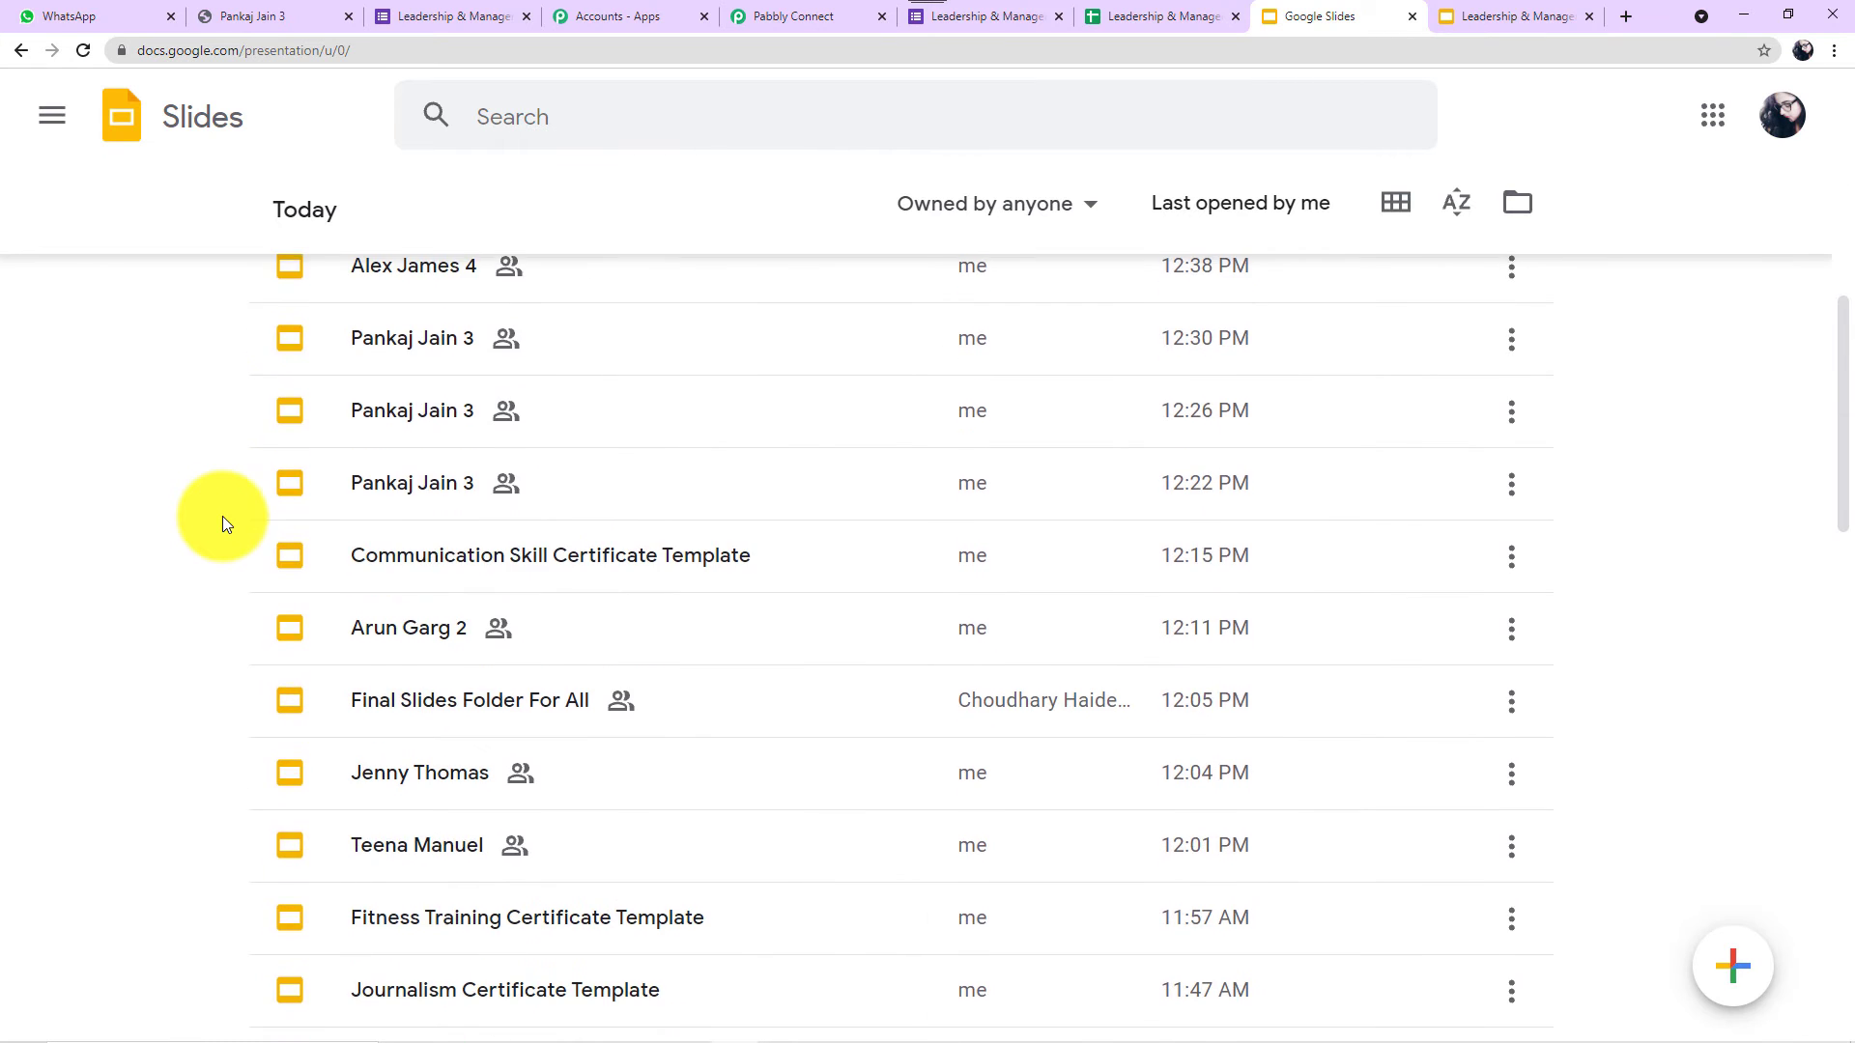
pyautogui.scroll(-8, 222, 516)
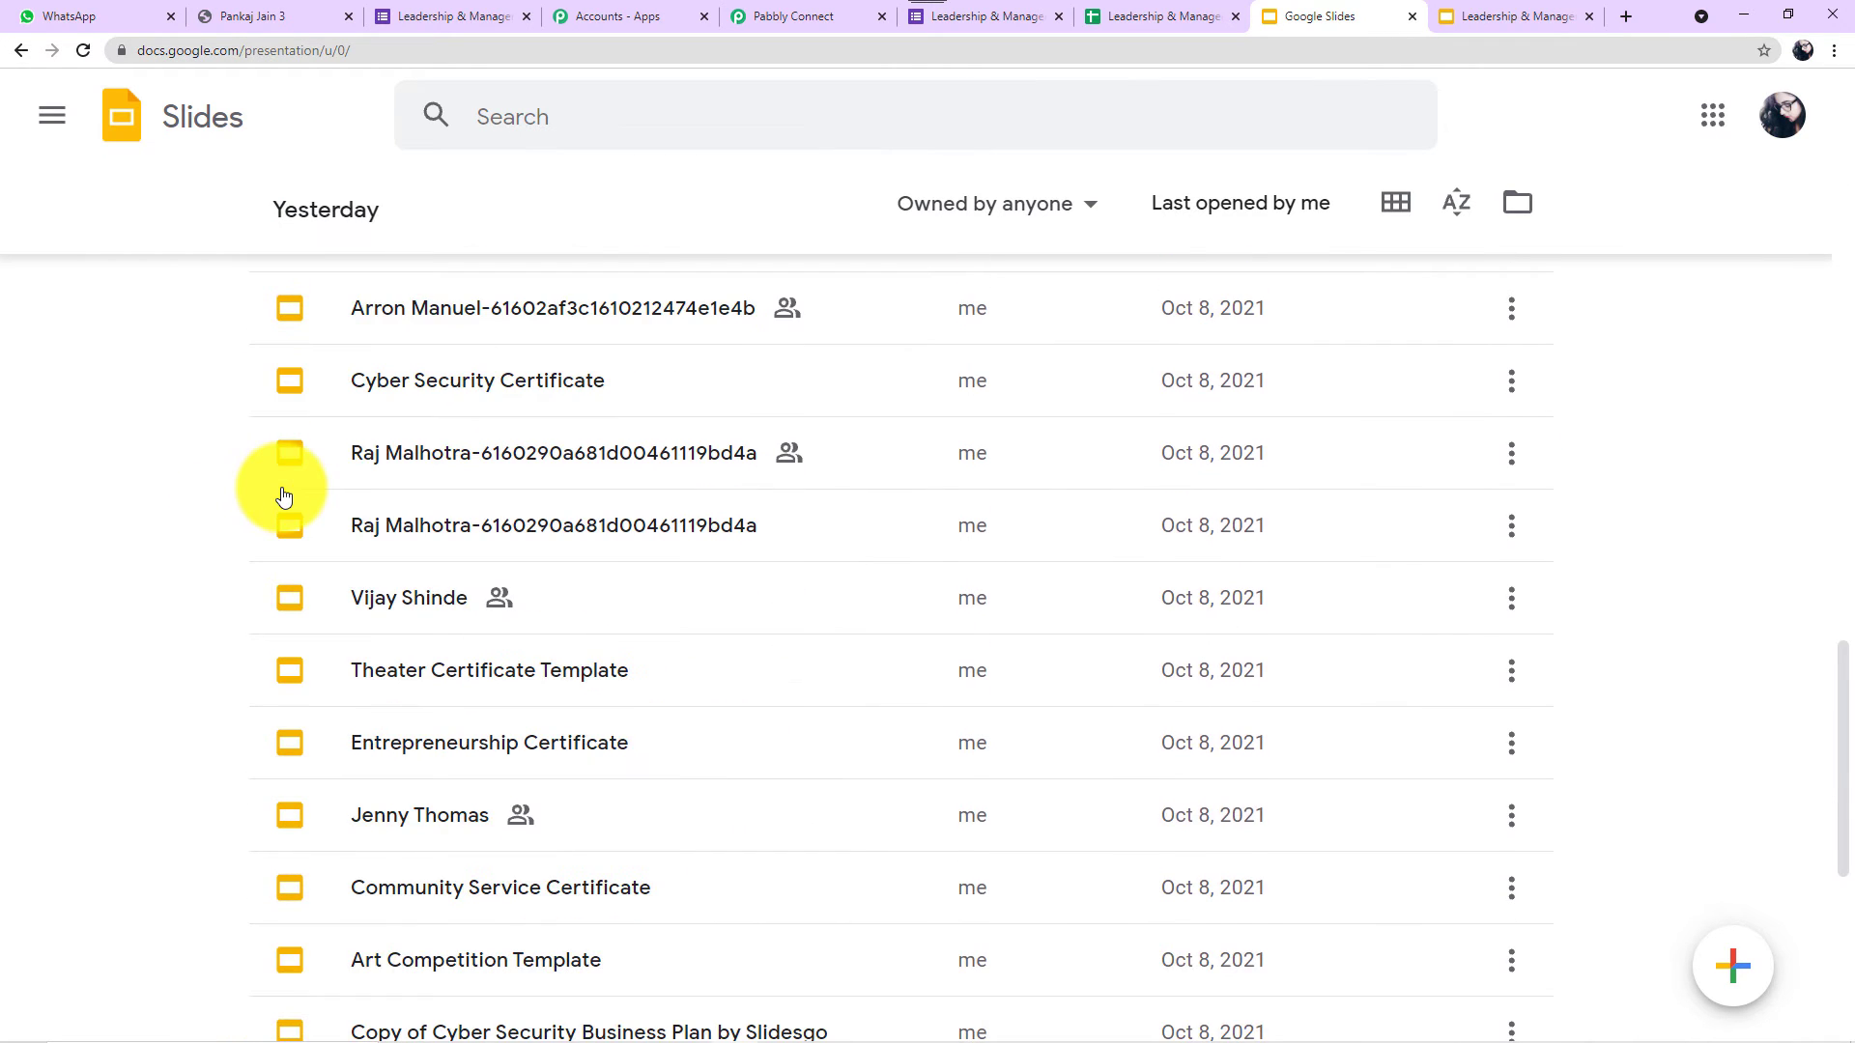
pyautogui.click(821, 13)
pyautogui.click(1517, 17)
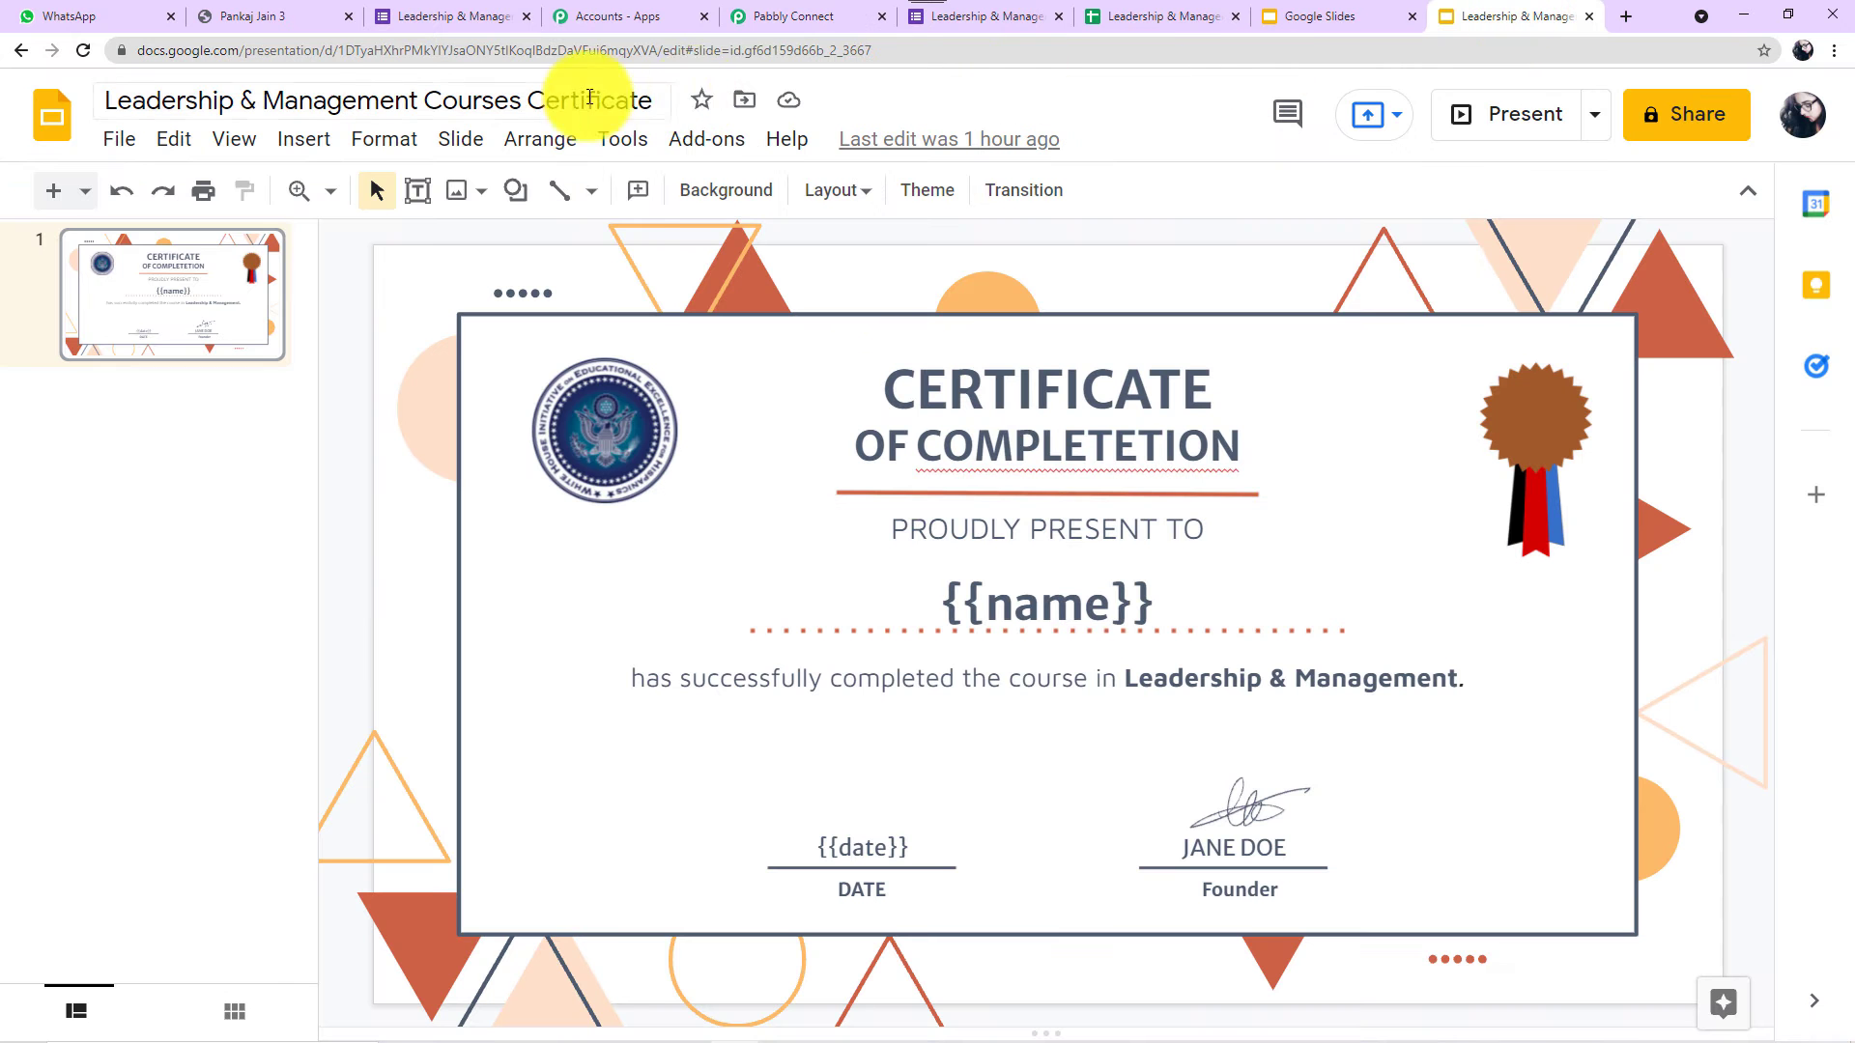
pyautogui.click(768, 14)
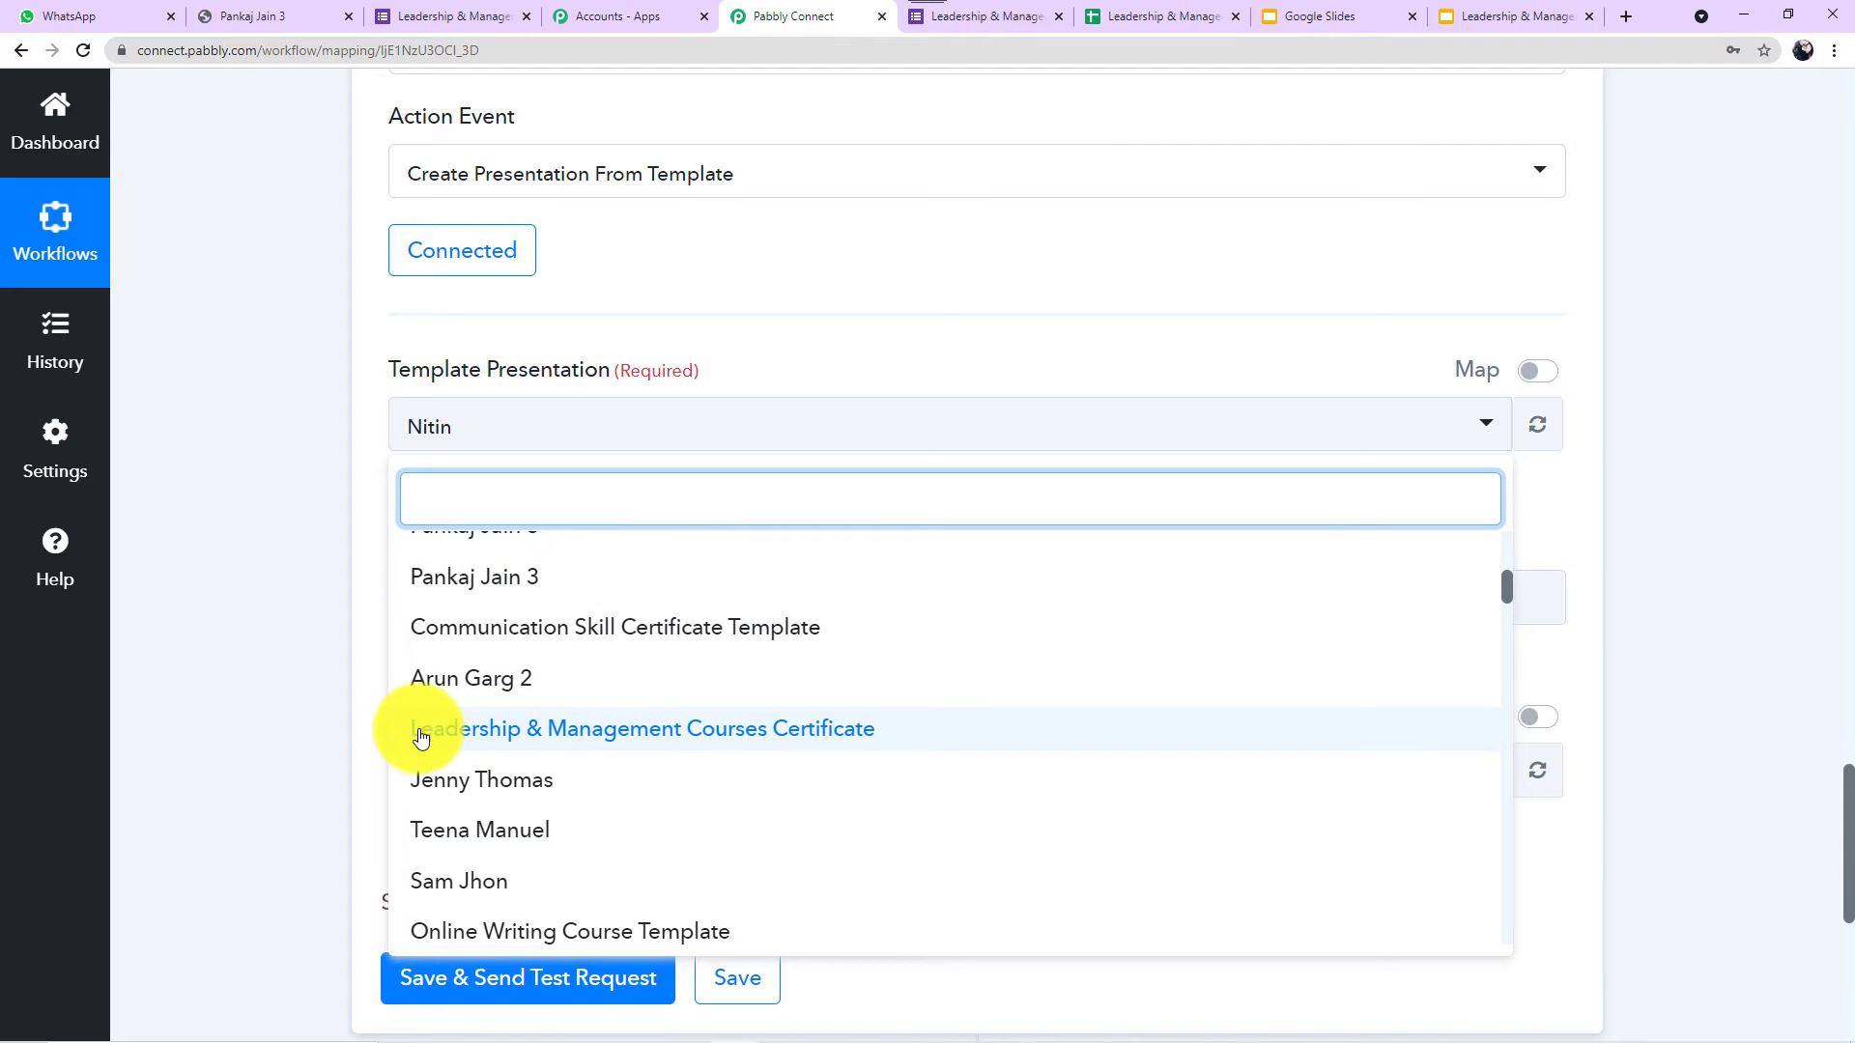
pyautogui.click(696, 736)
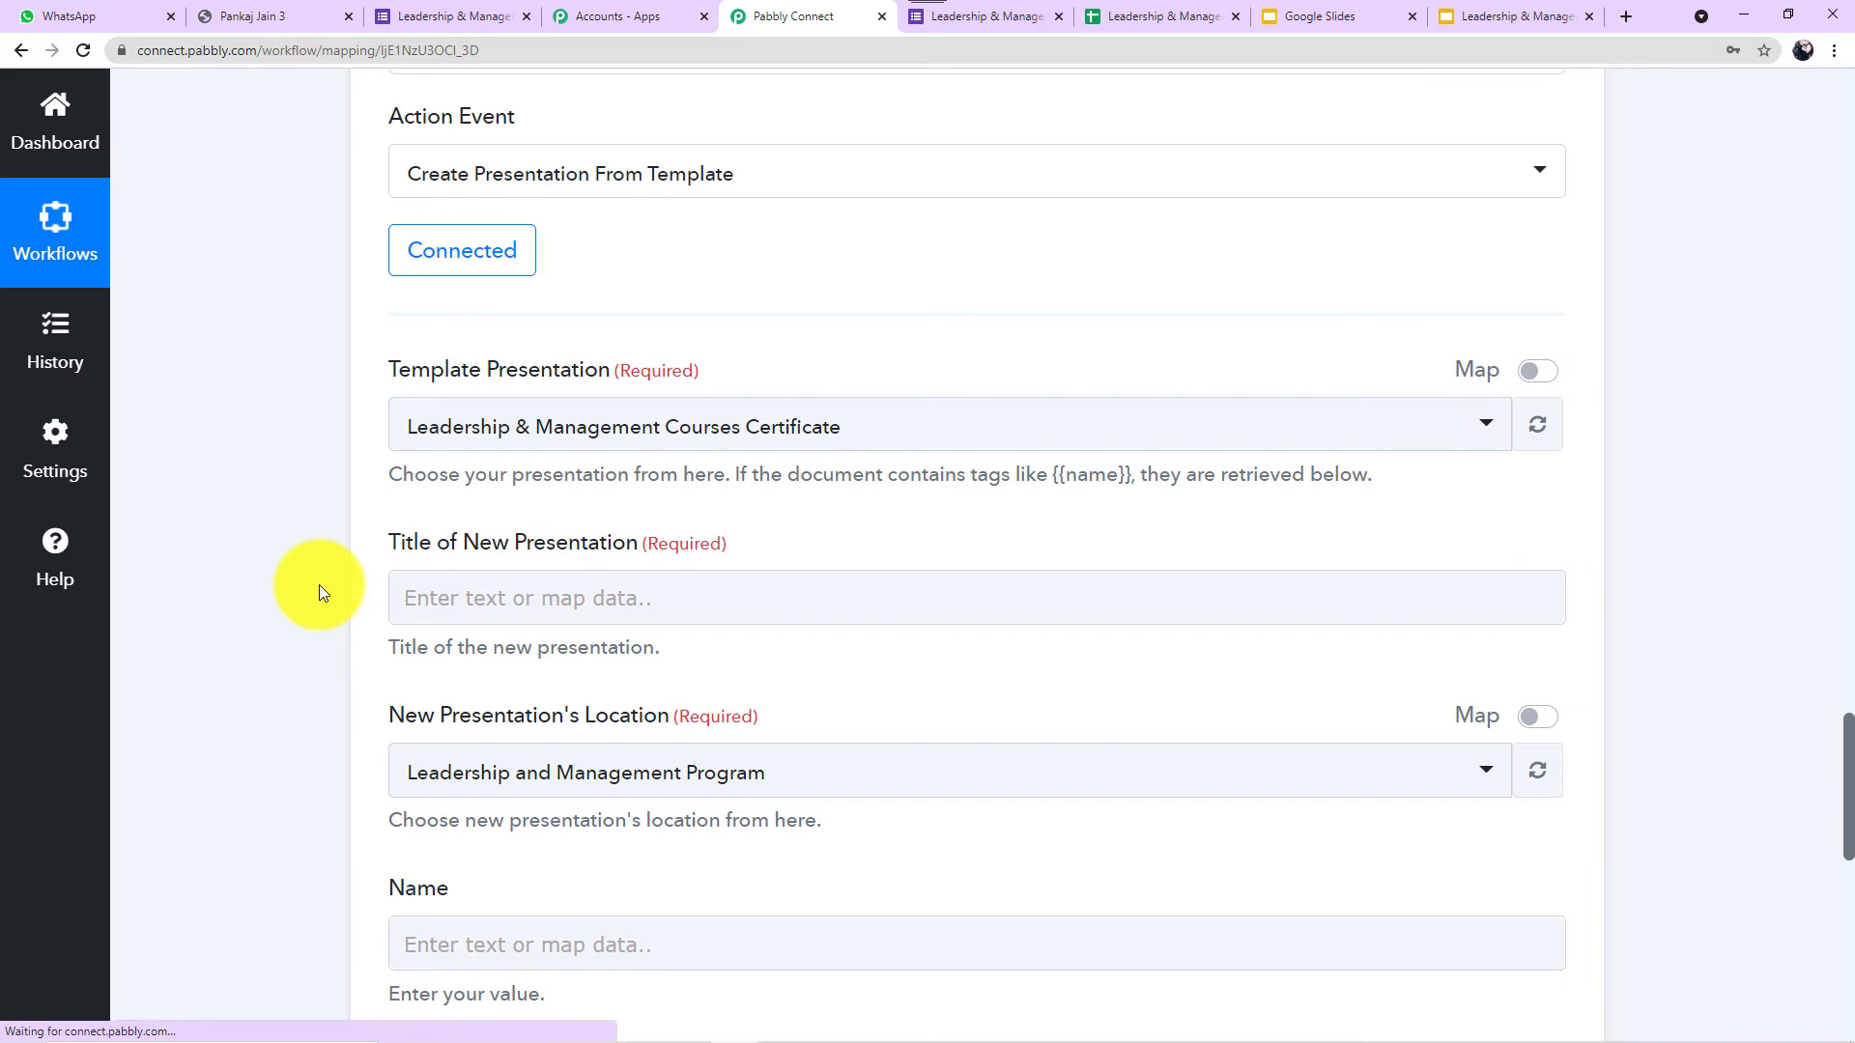
# Map the Title of New Presentation to the Full Name from the Google Forms response.
pyautogui.scroll(-1, 319, 591)
pyautogui.scroll(-2, 319, 583)
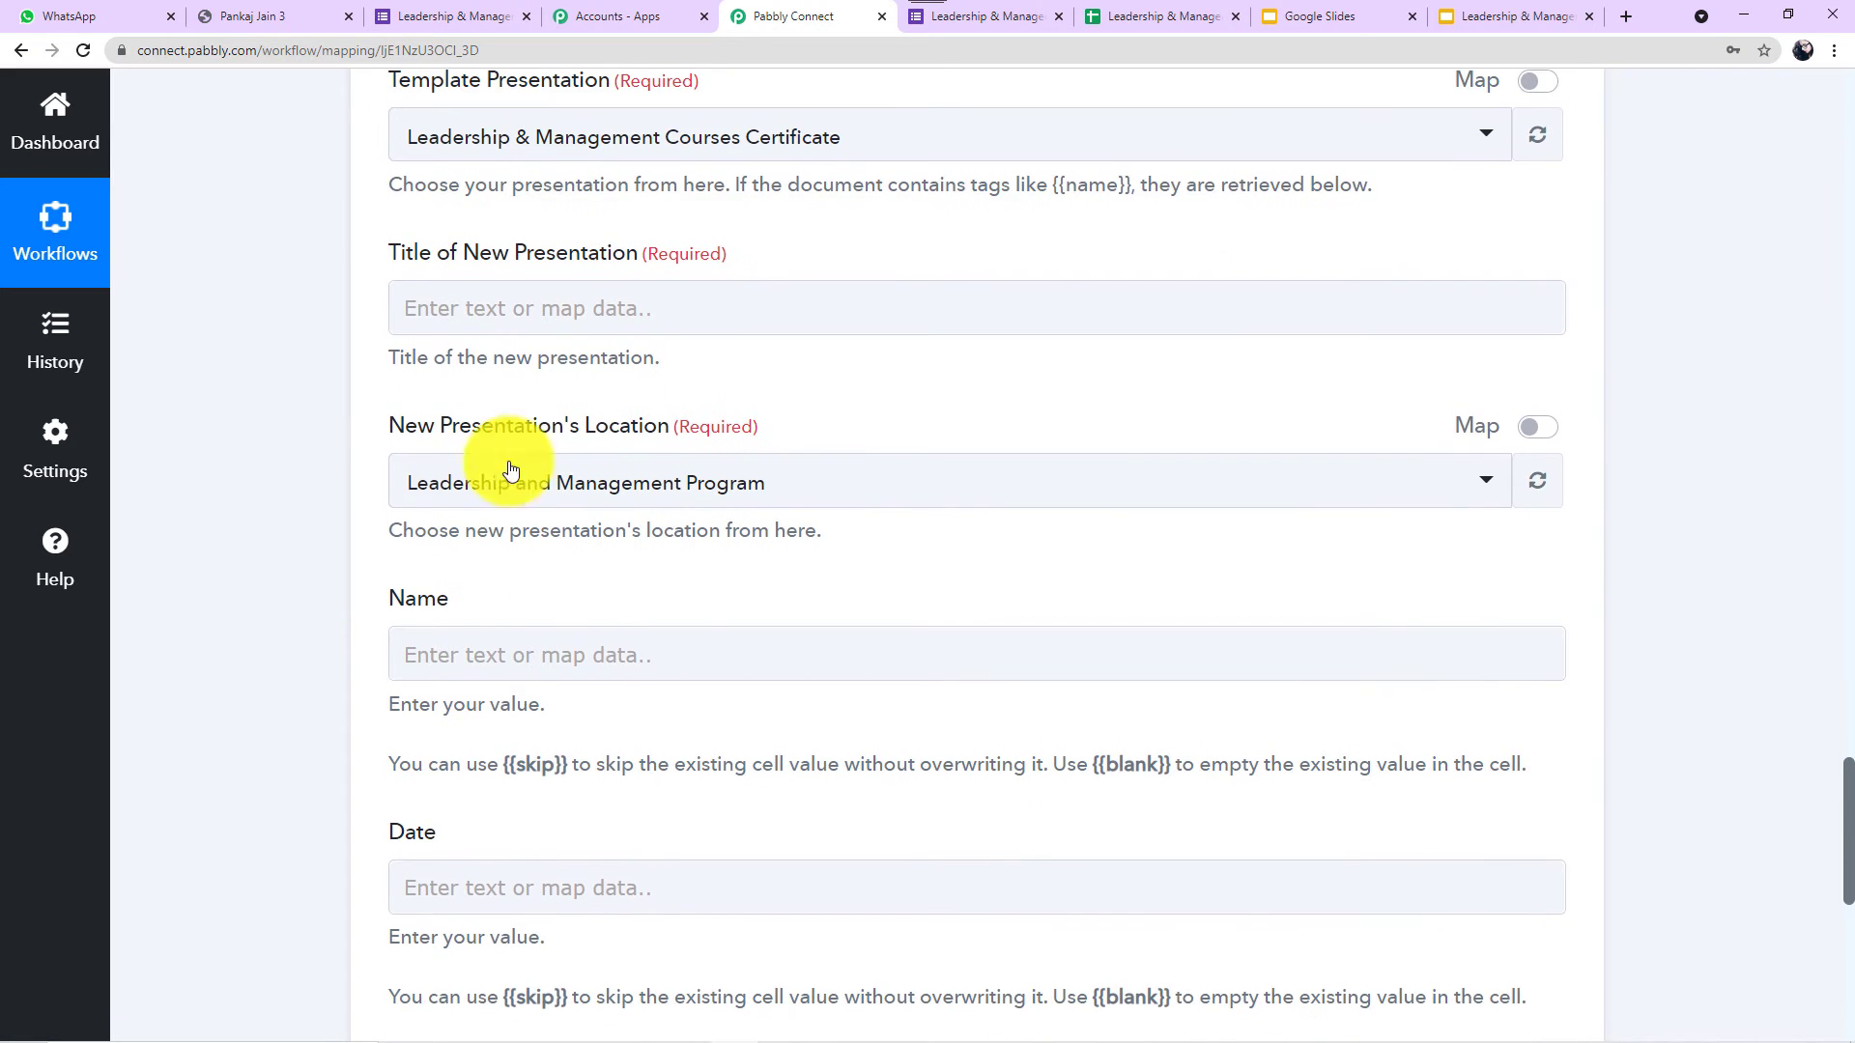
pyautogui.click(778, 305)
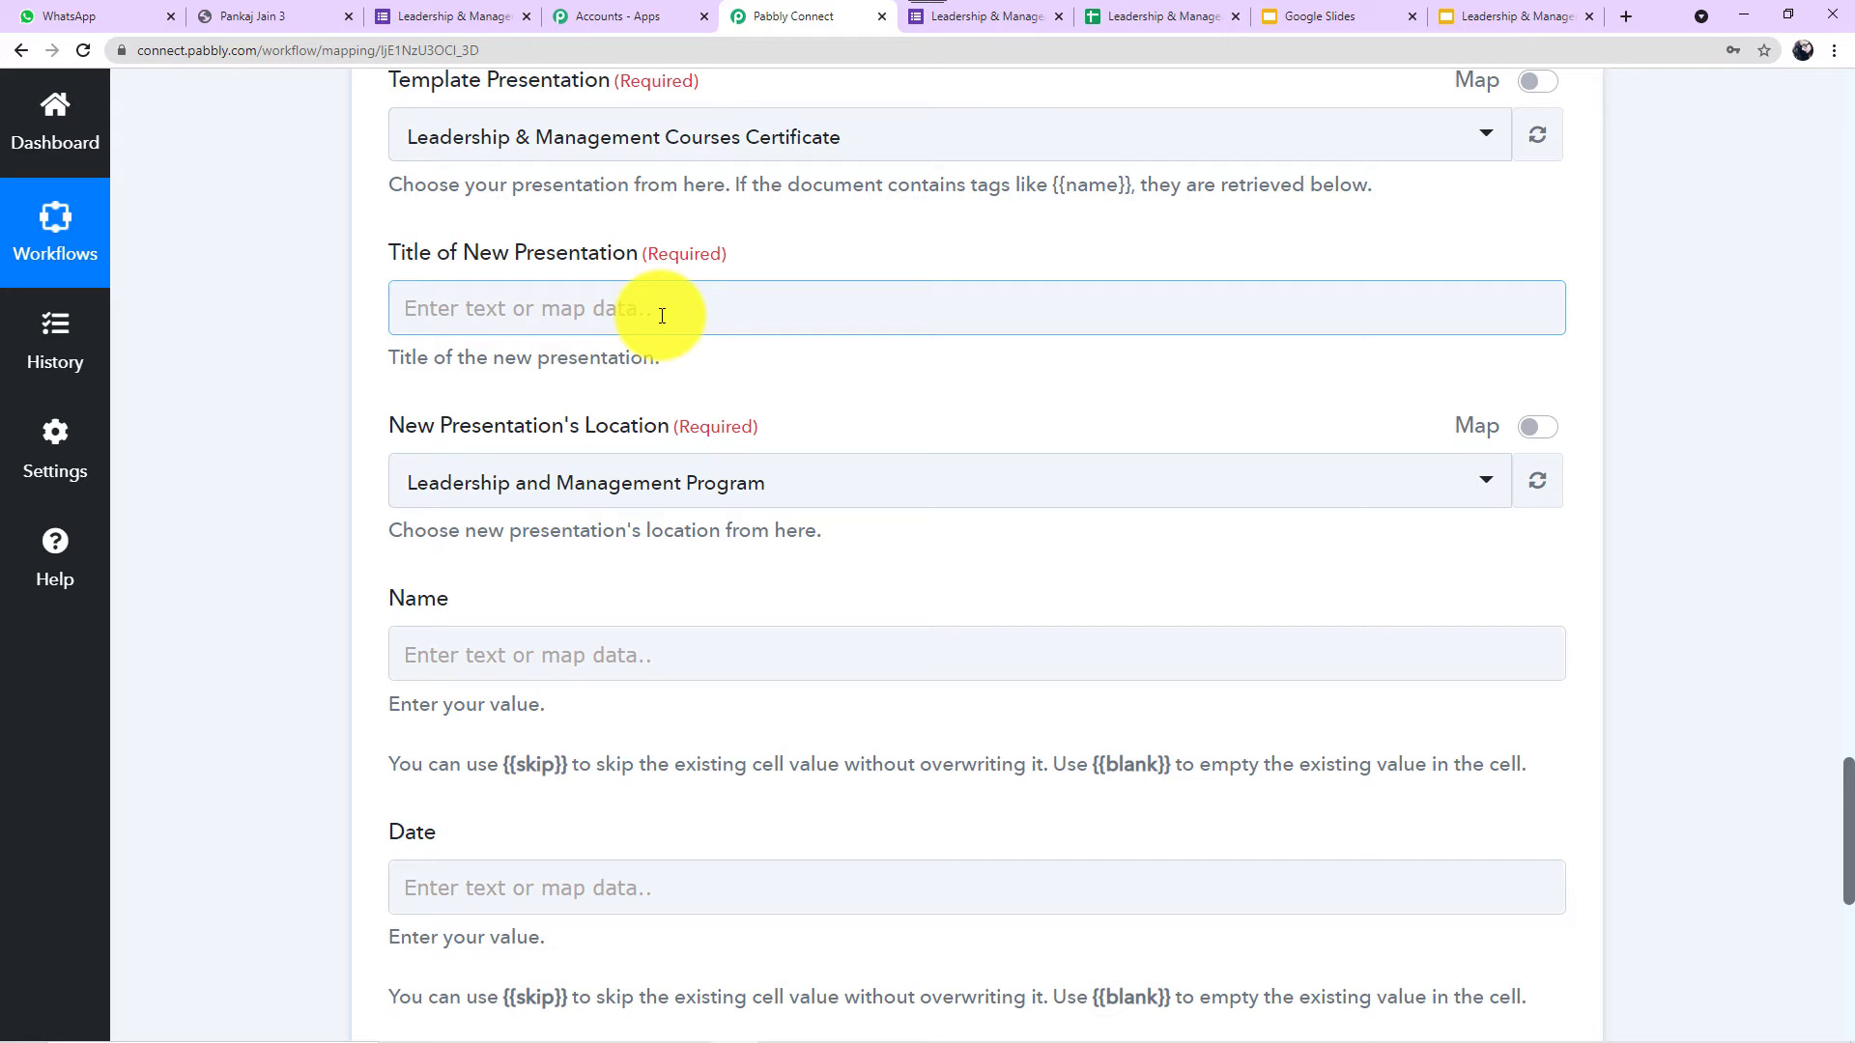
pyautogui.click(780, 319)
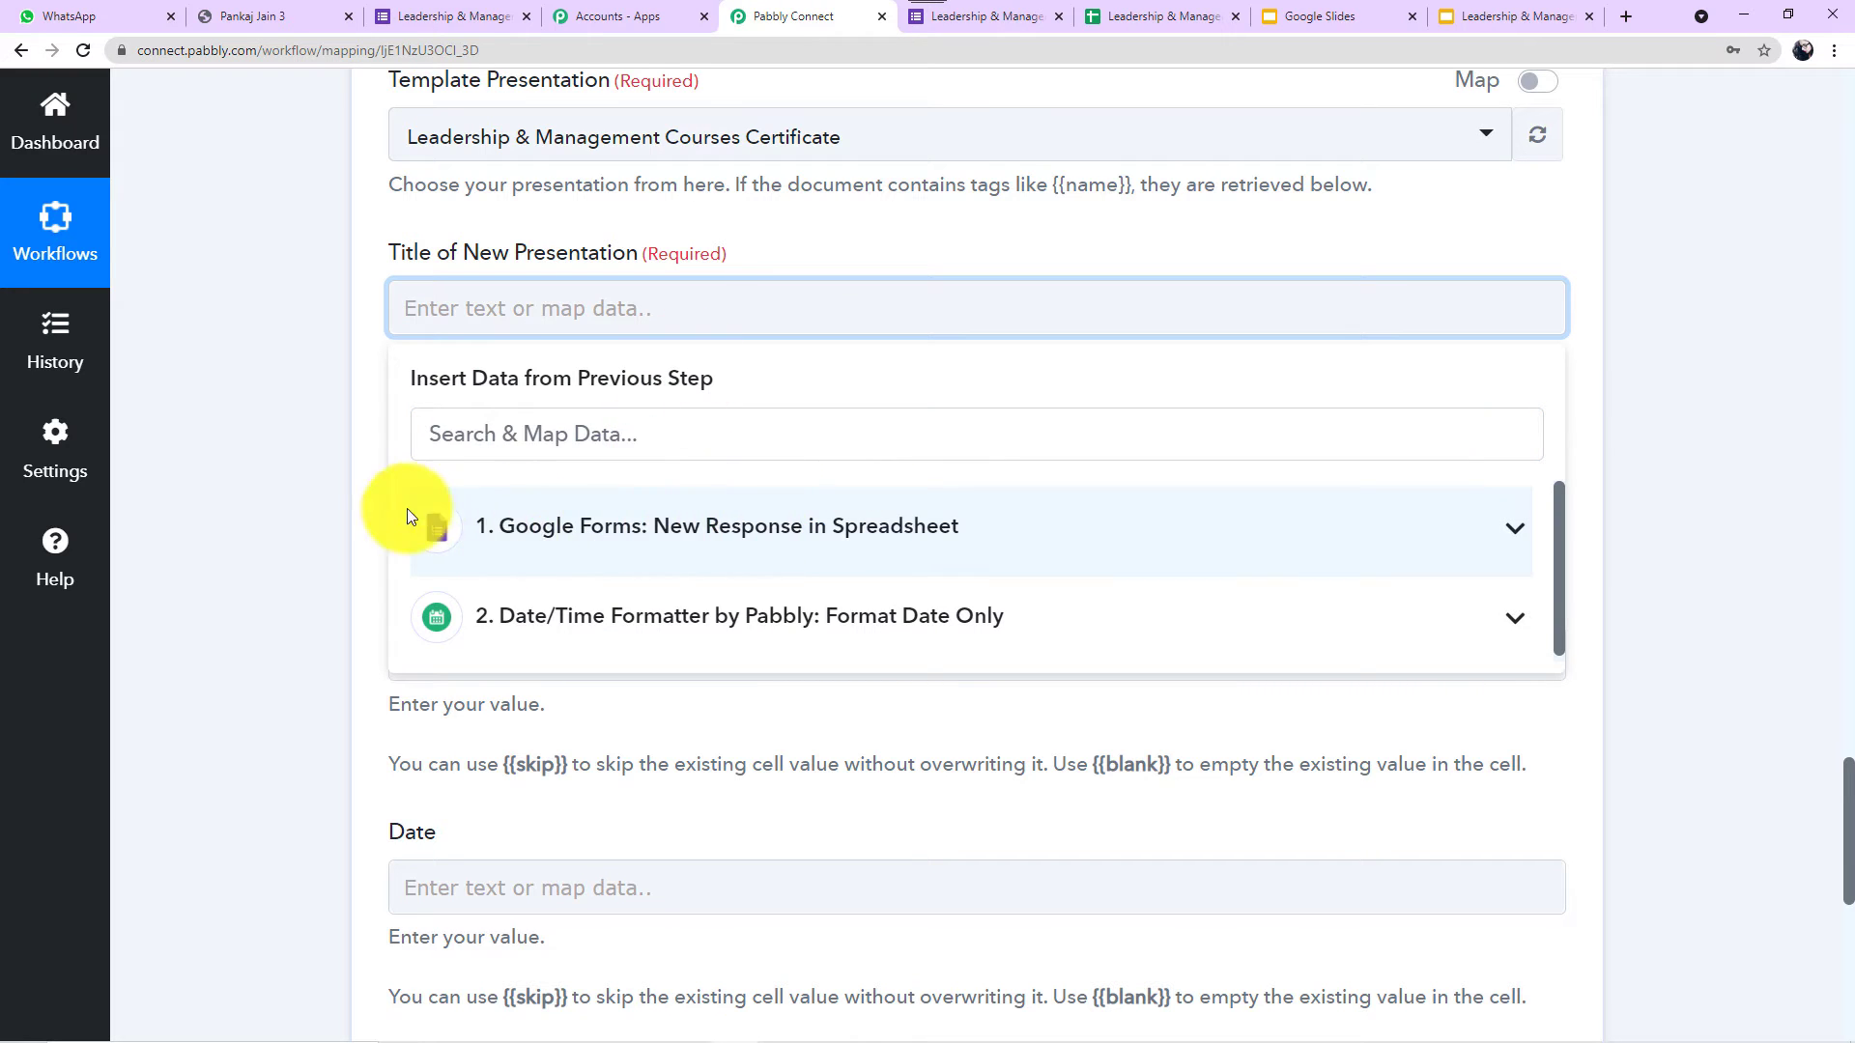
pyautogui.click(750, 535)
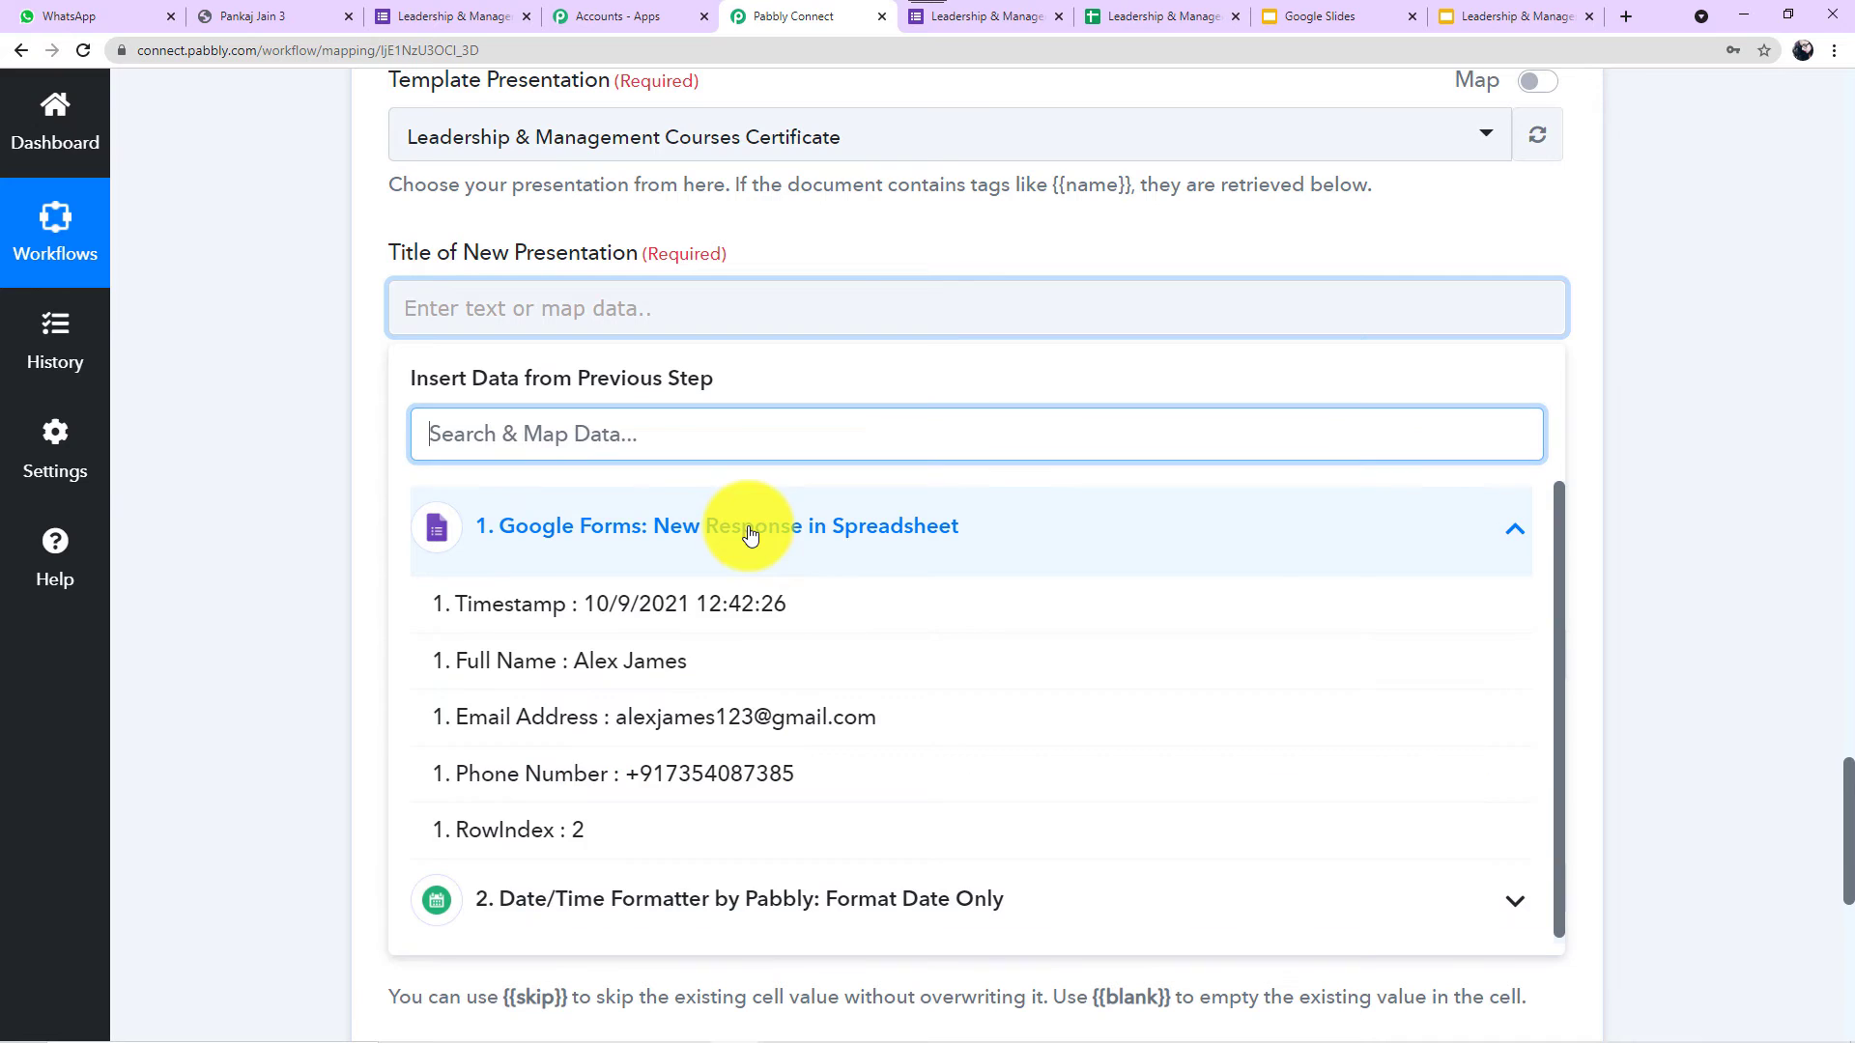
pyautogui.click(650, 675)
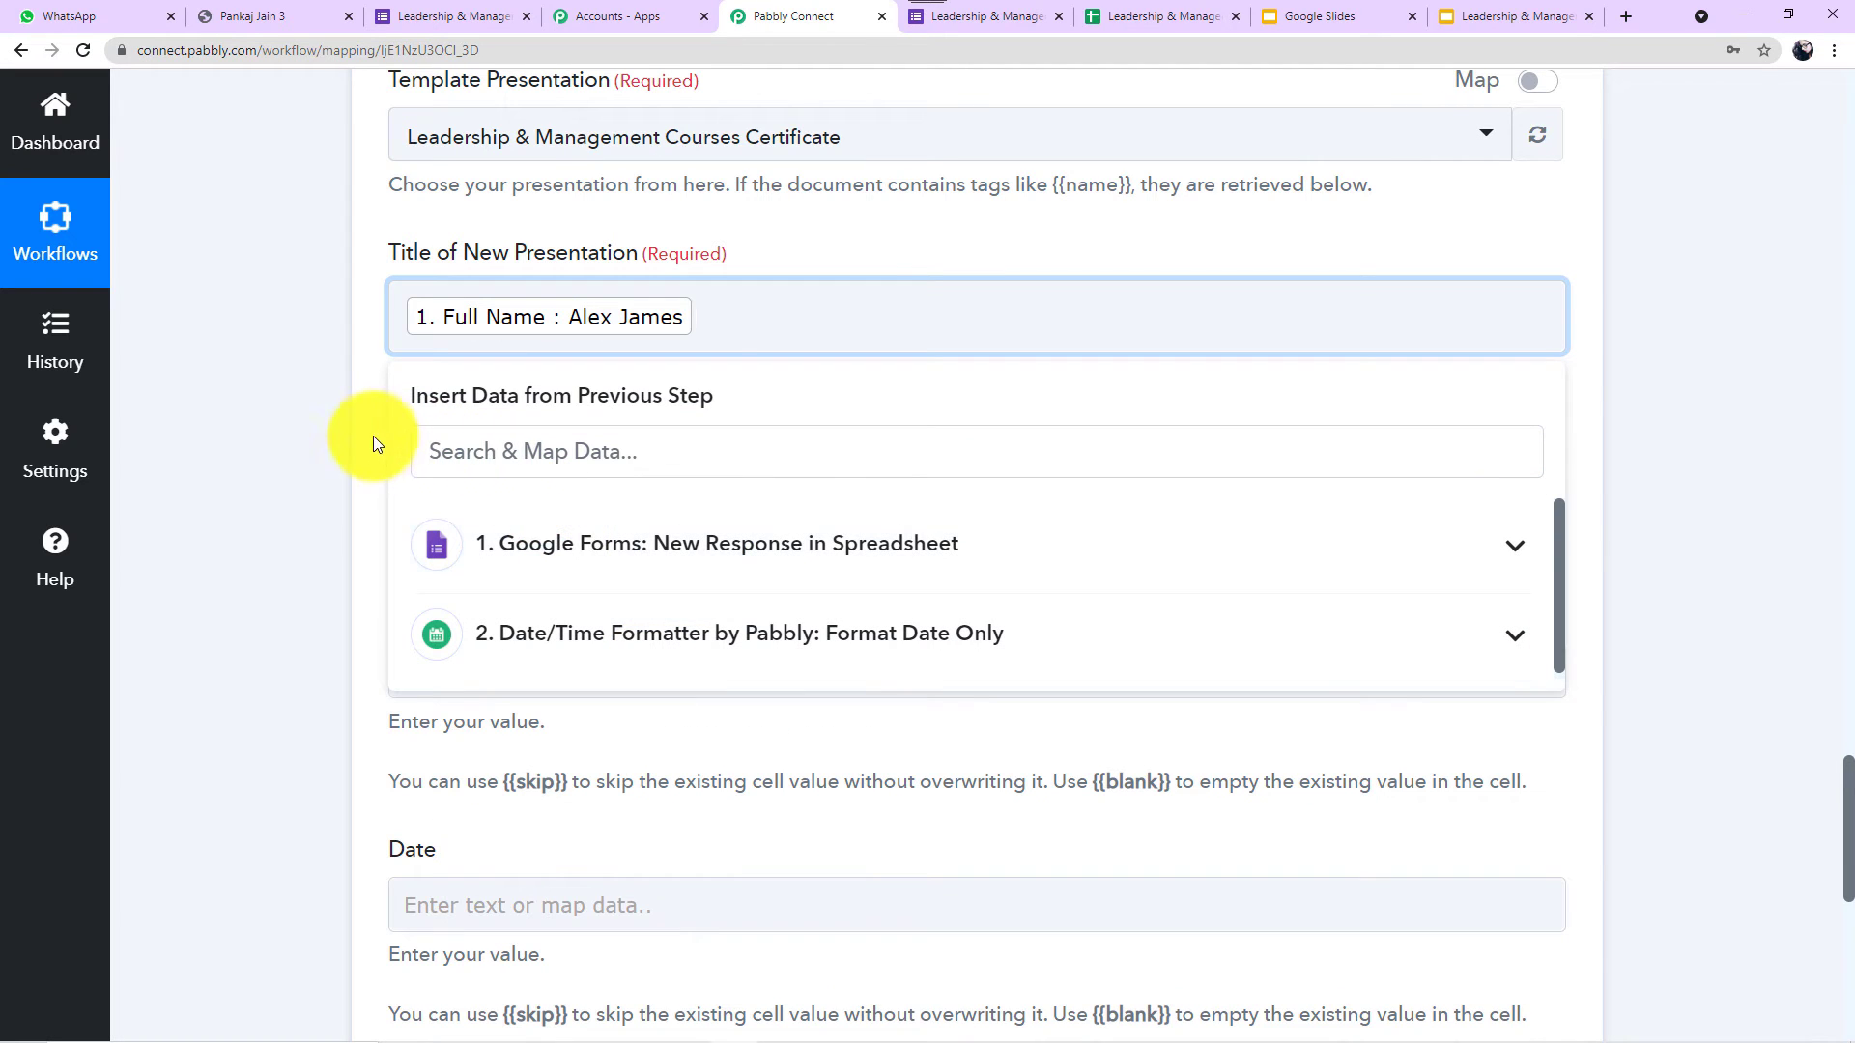
pyautogui.click(369, 445)
# Append the RowIndex from the Google Forms response after the Full Name in the Title of New Presentation.
pyautogui.click(735, 311)
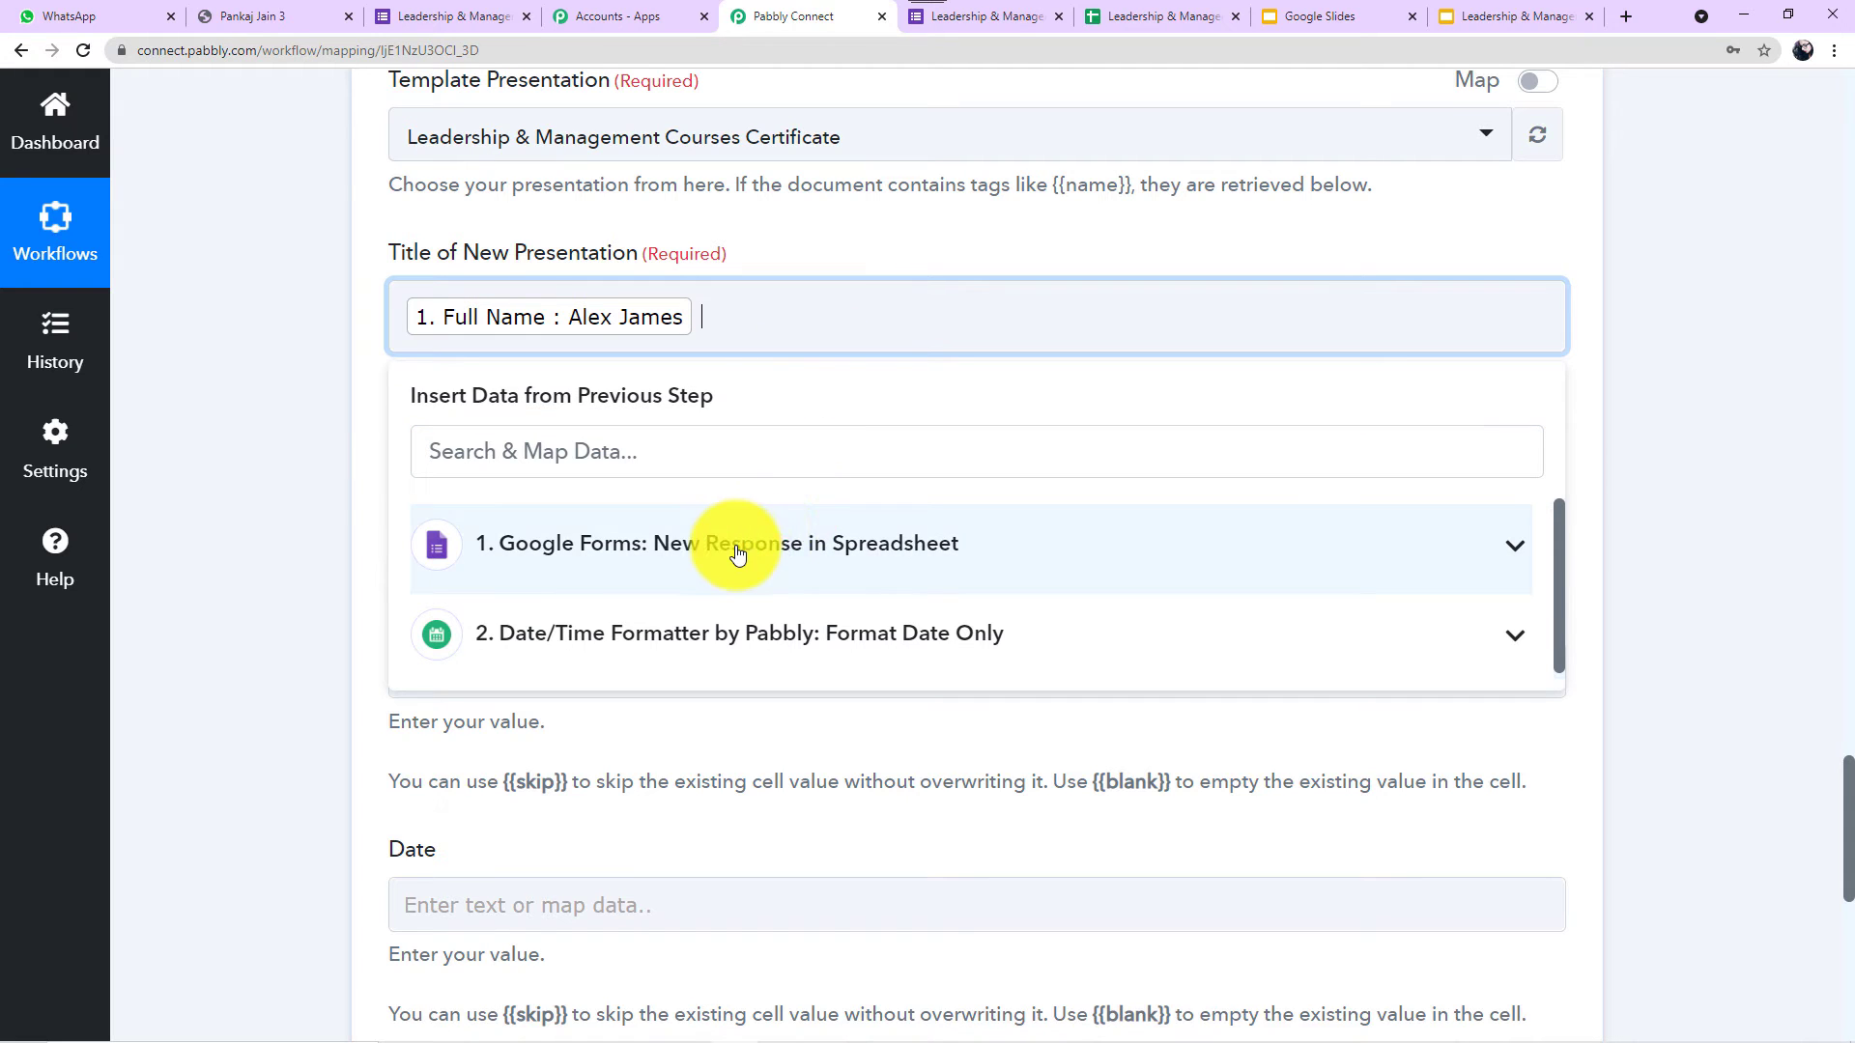
pyautogui.click(840, 549)
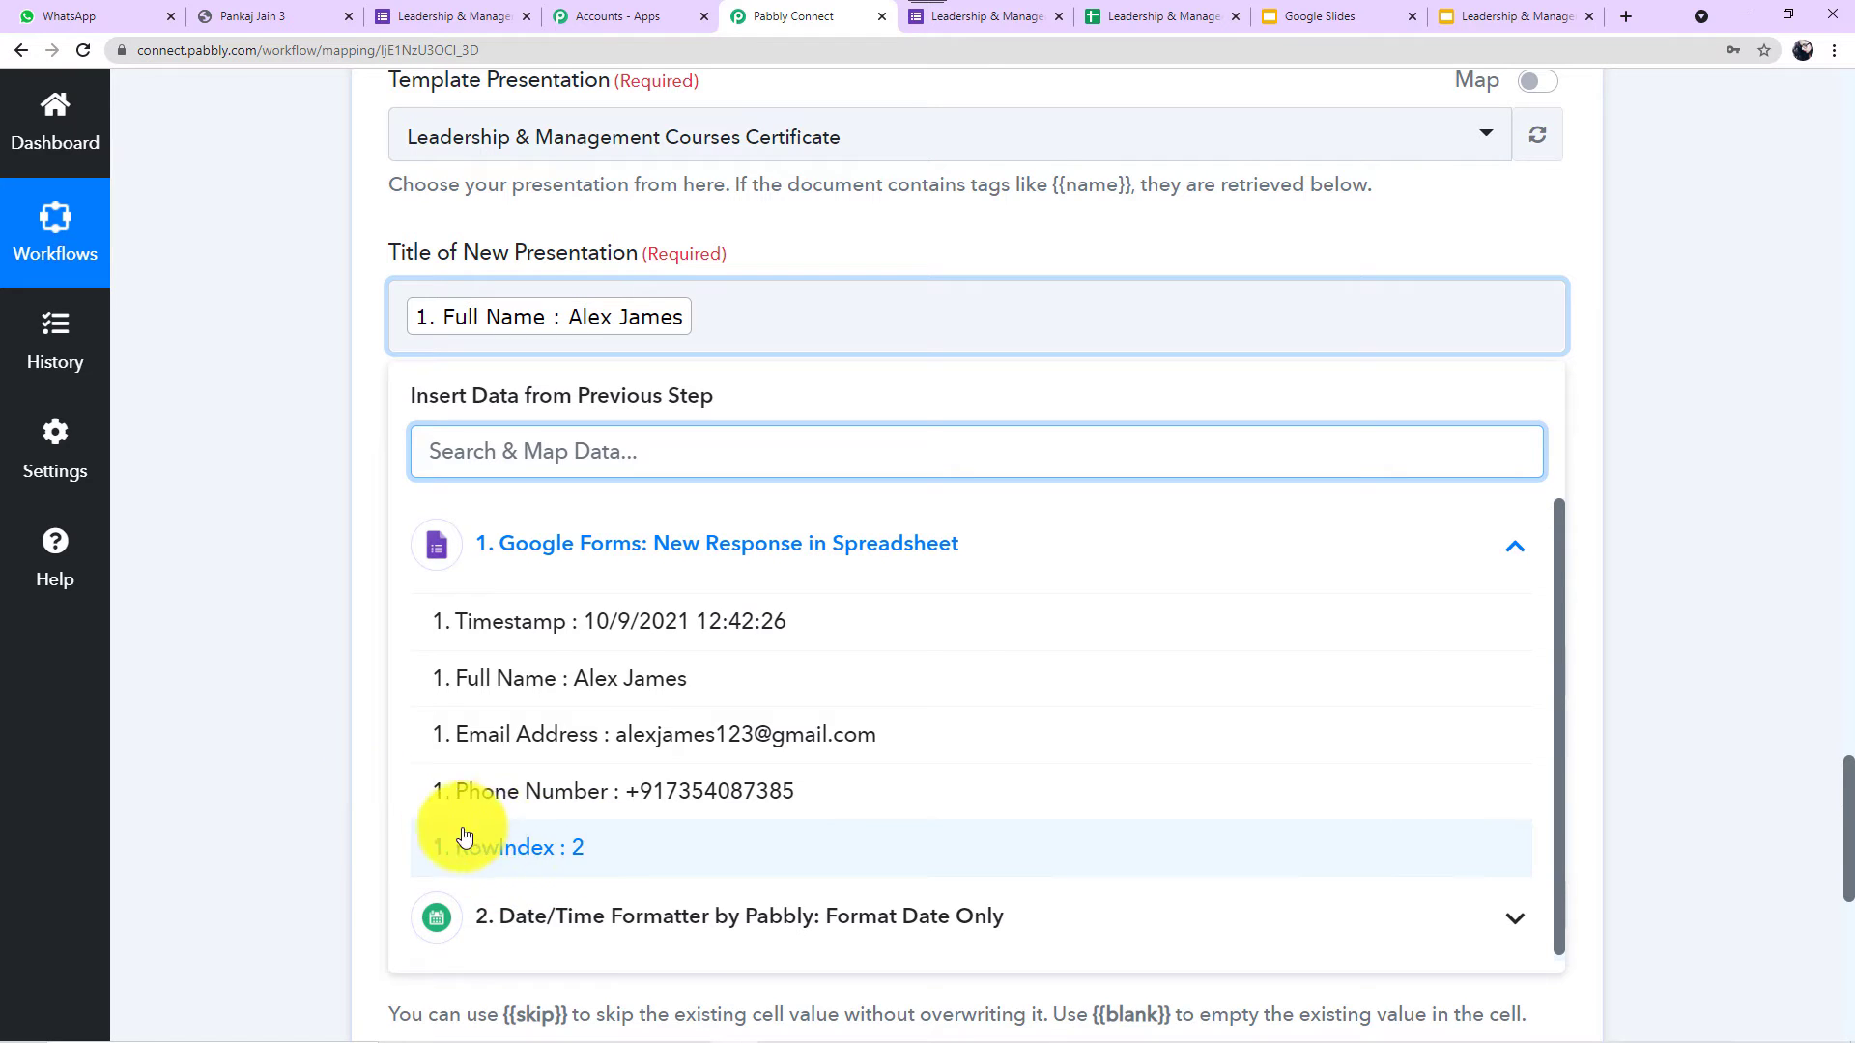
pyautogui.click(534, 851)
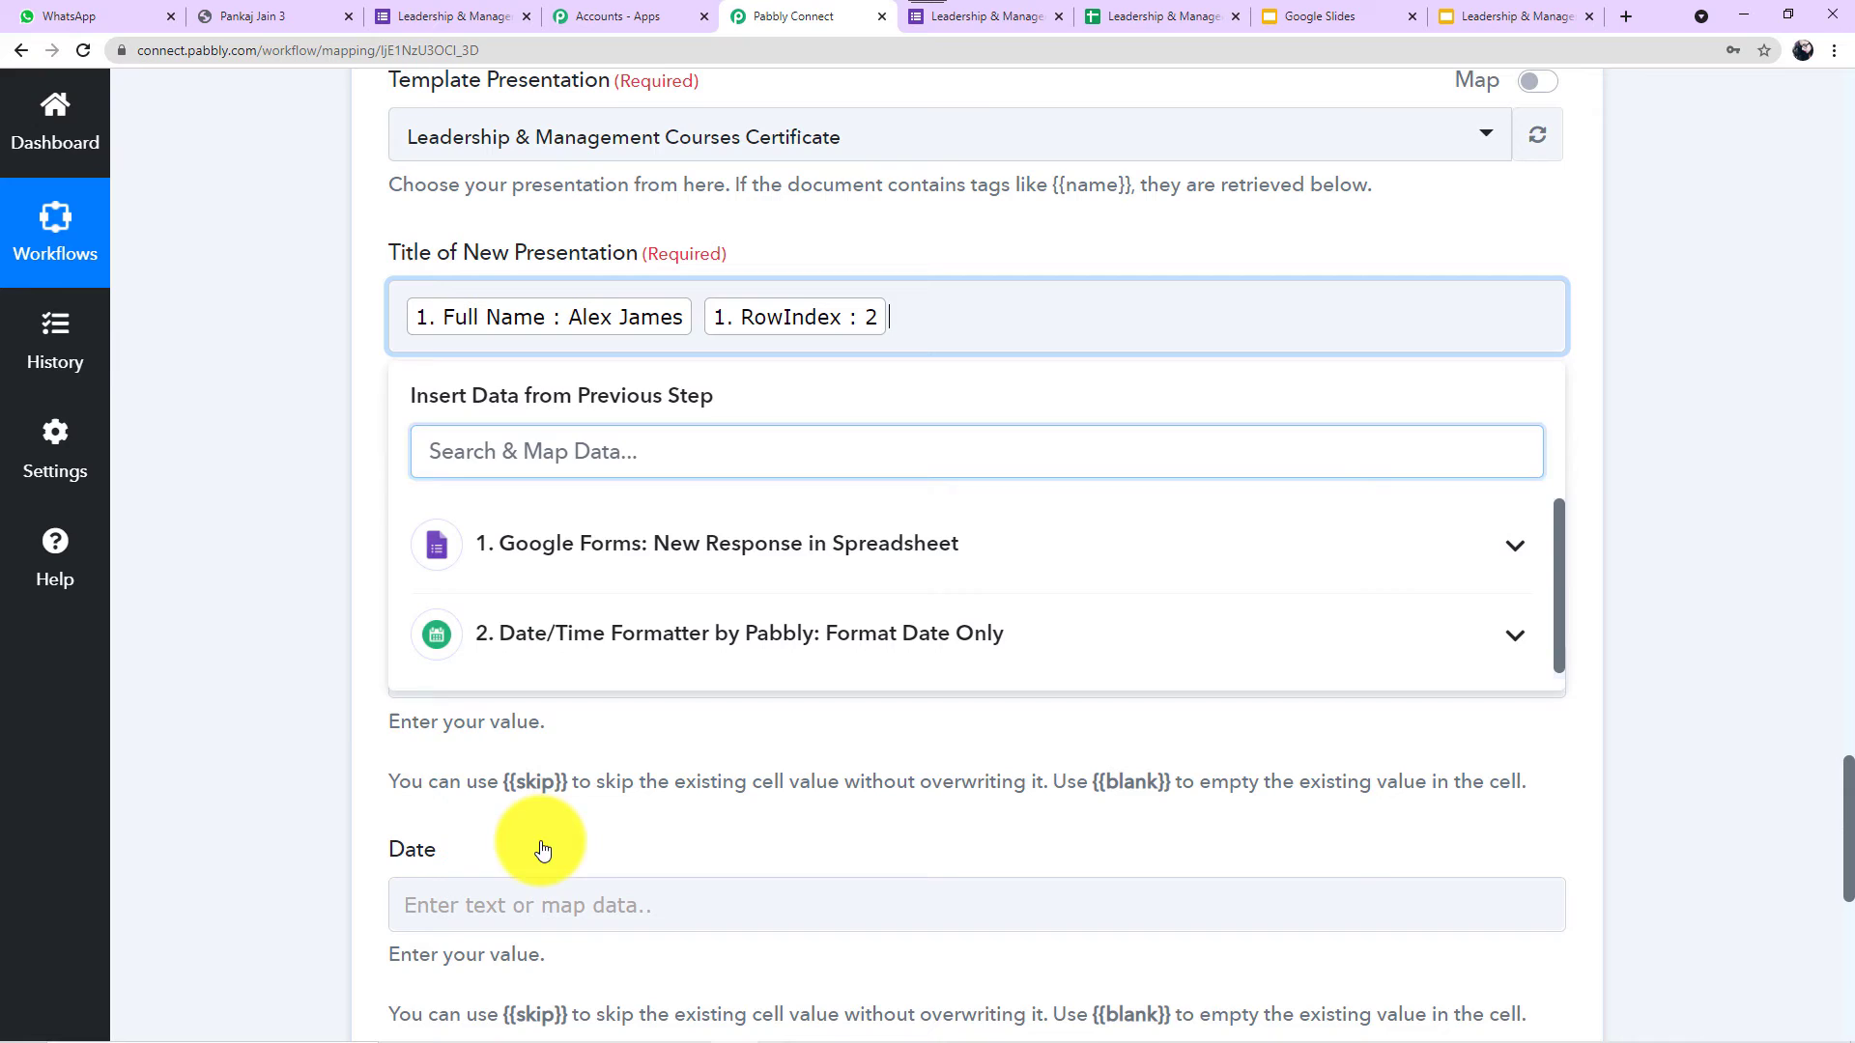
pyautogui.click(330, 632)
# Check the destination folder in Google Drive and set the New Presentation's Location to Leadership and Management Program.
pyautogui.scroll(-1, 597, 516)
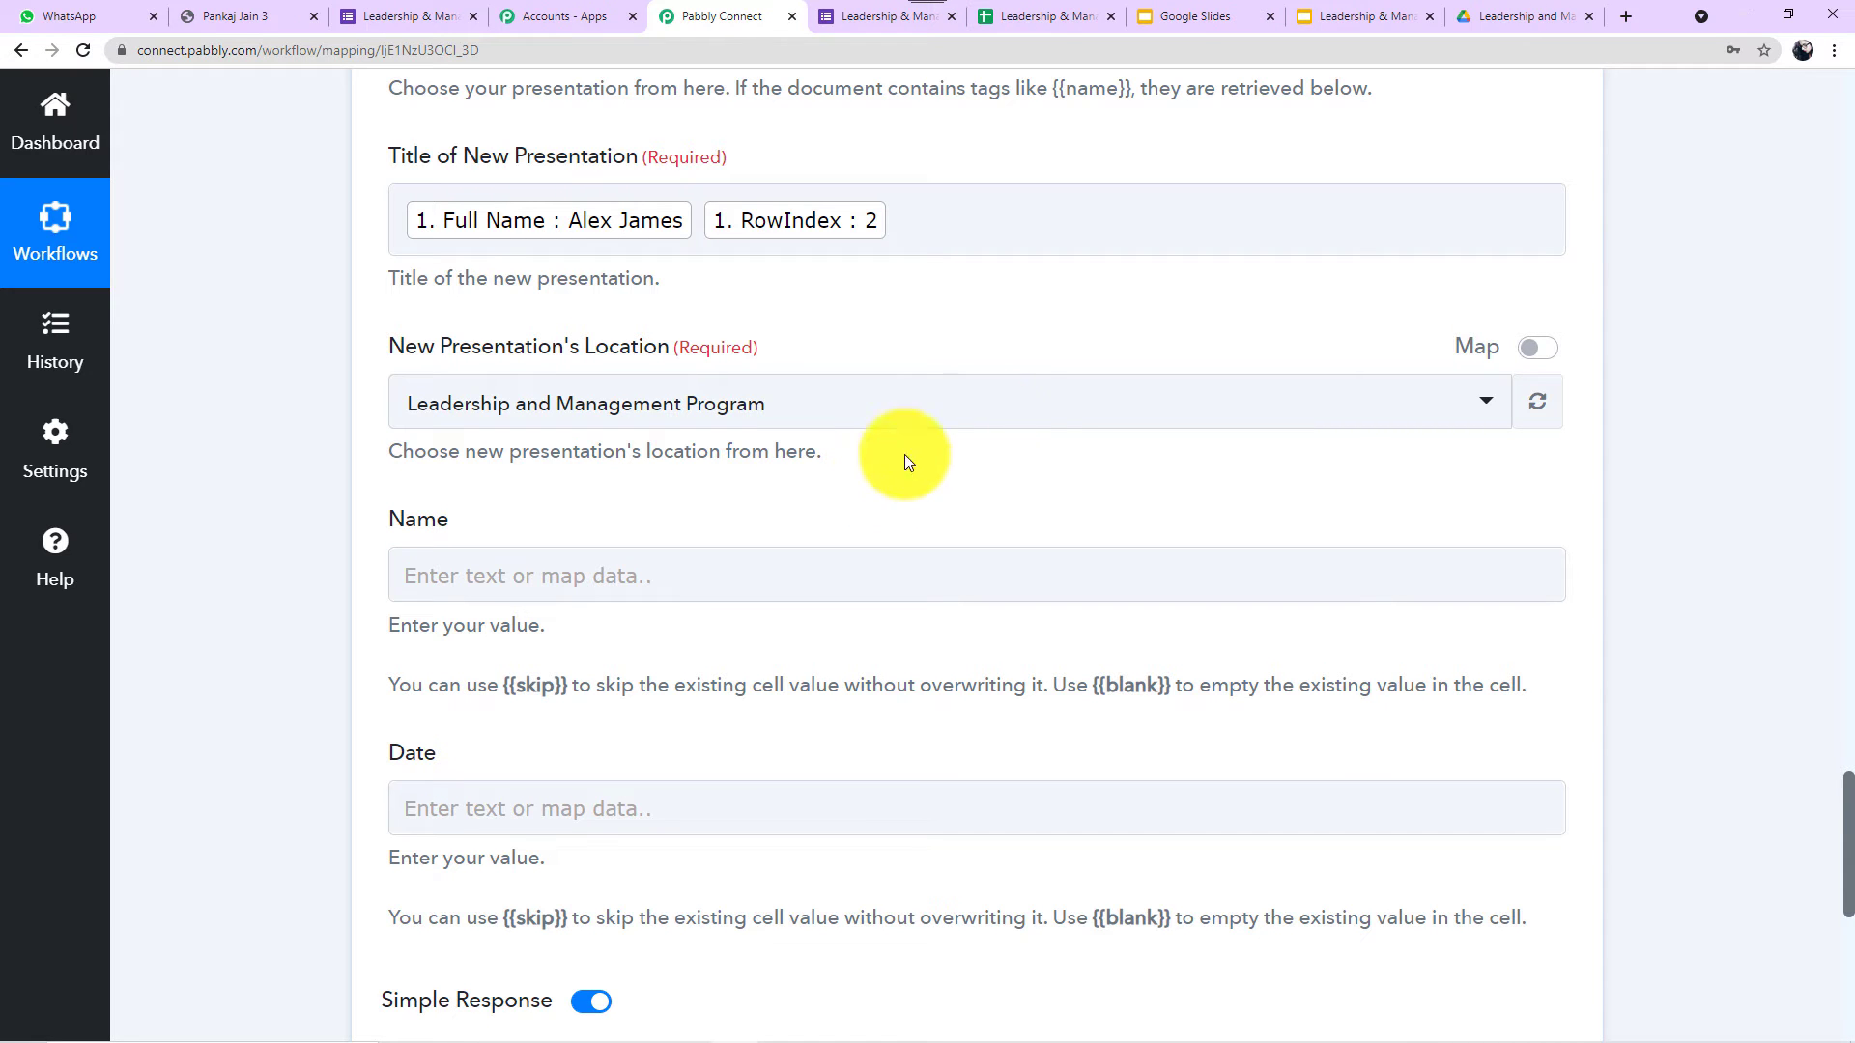
pyautogui.click(1498, 26)
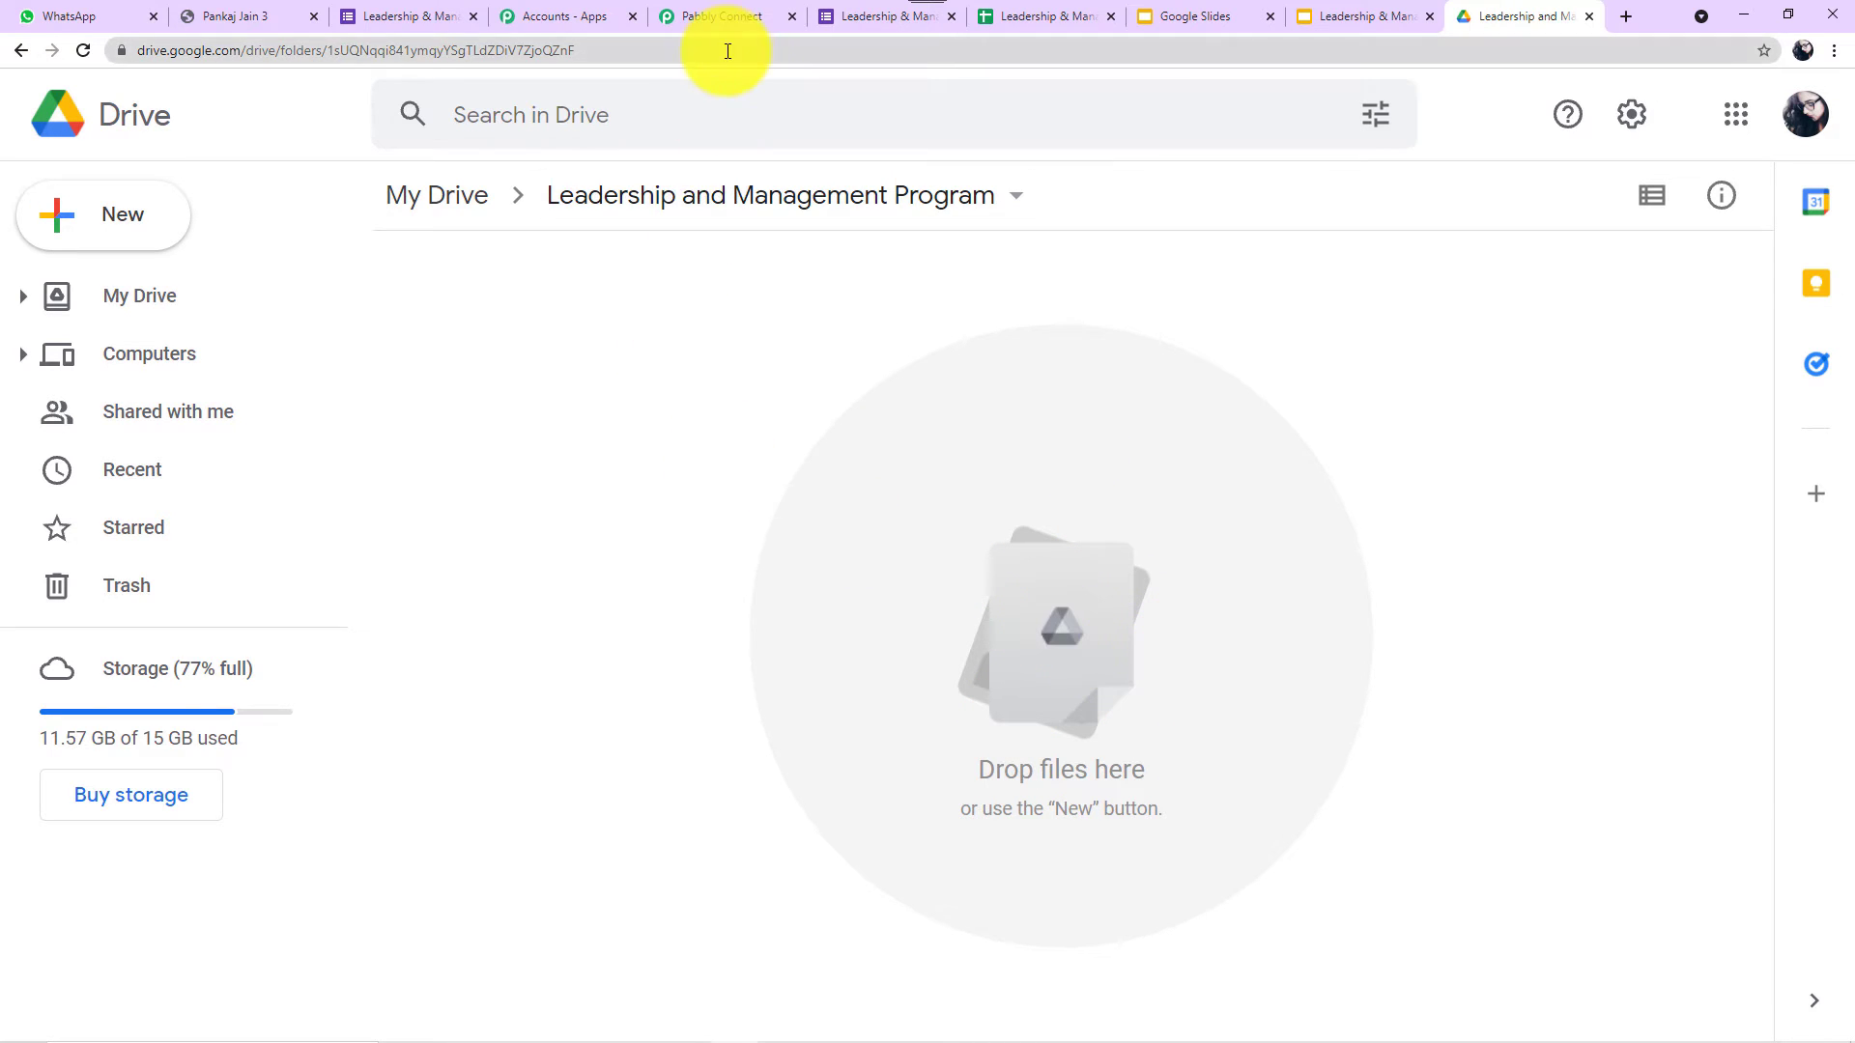
pyautogui.click(730, 19)
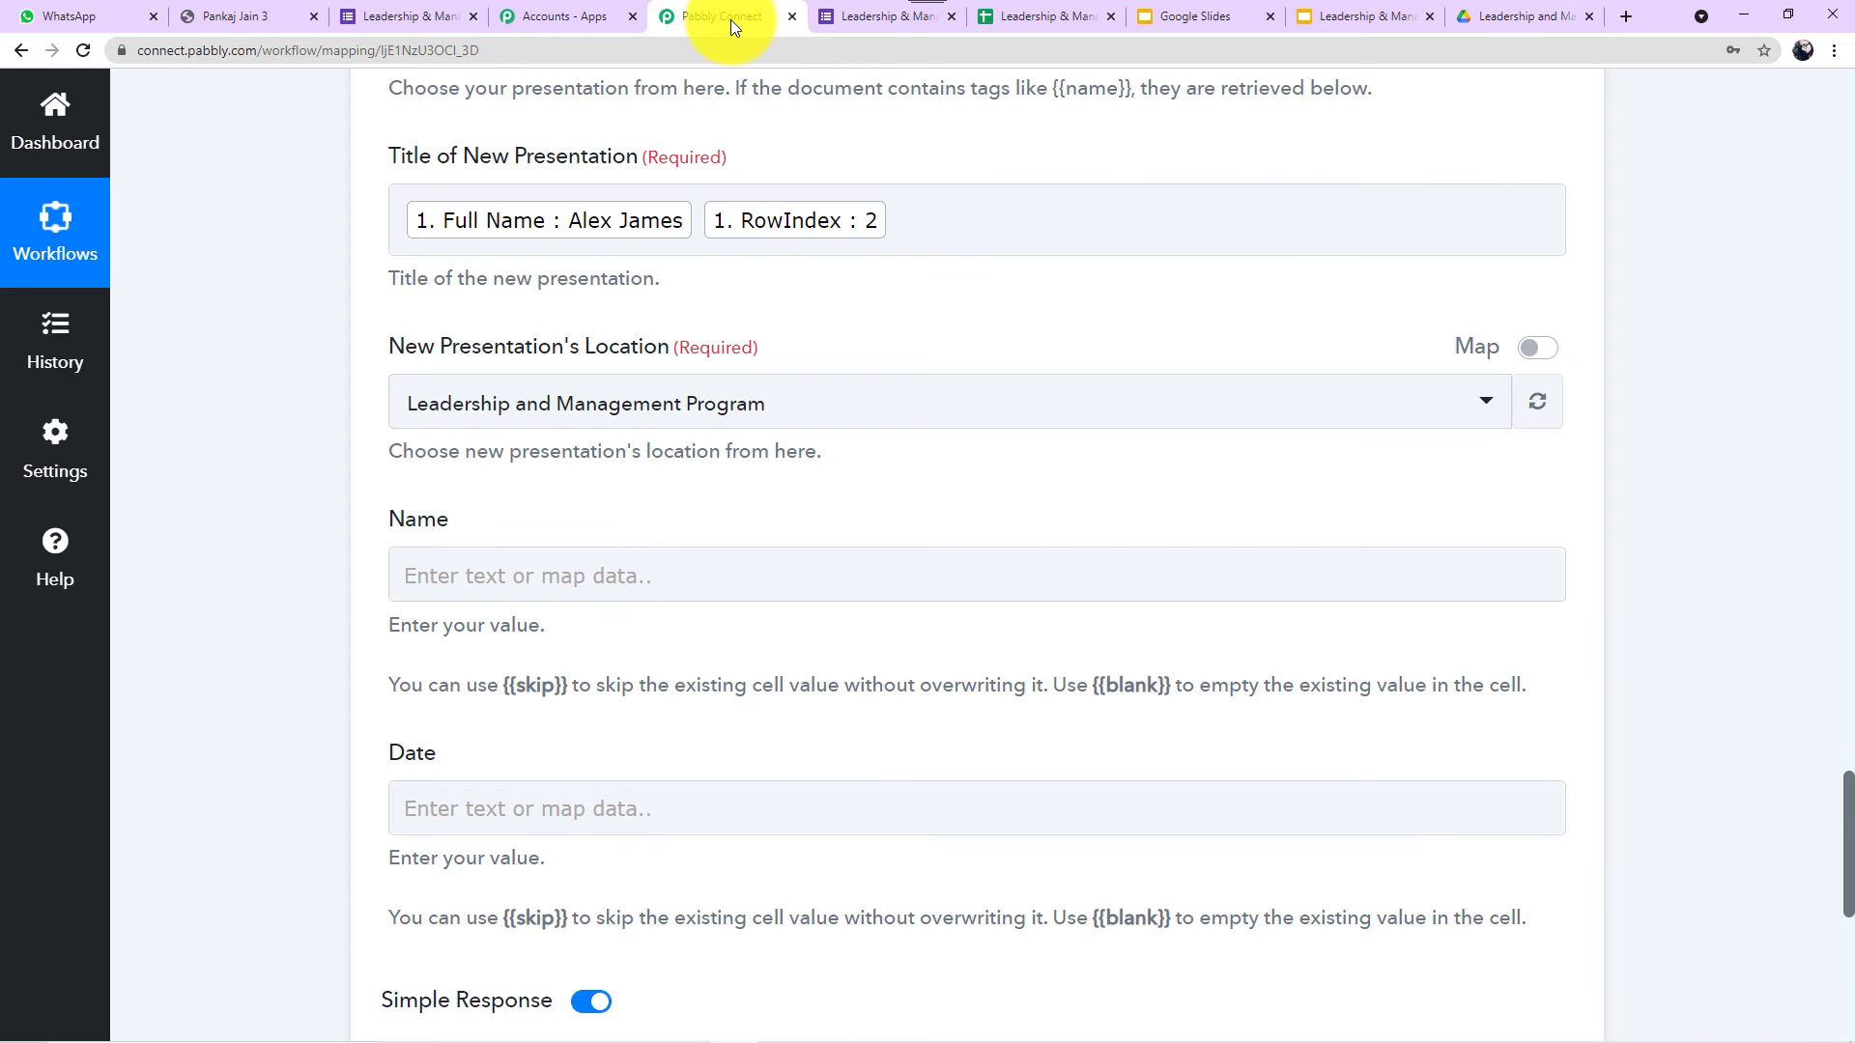
pyautogui.click(936, 415)
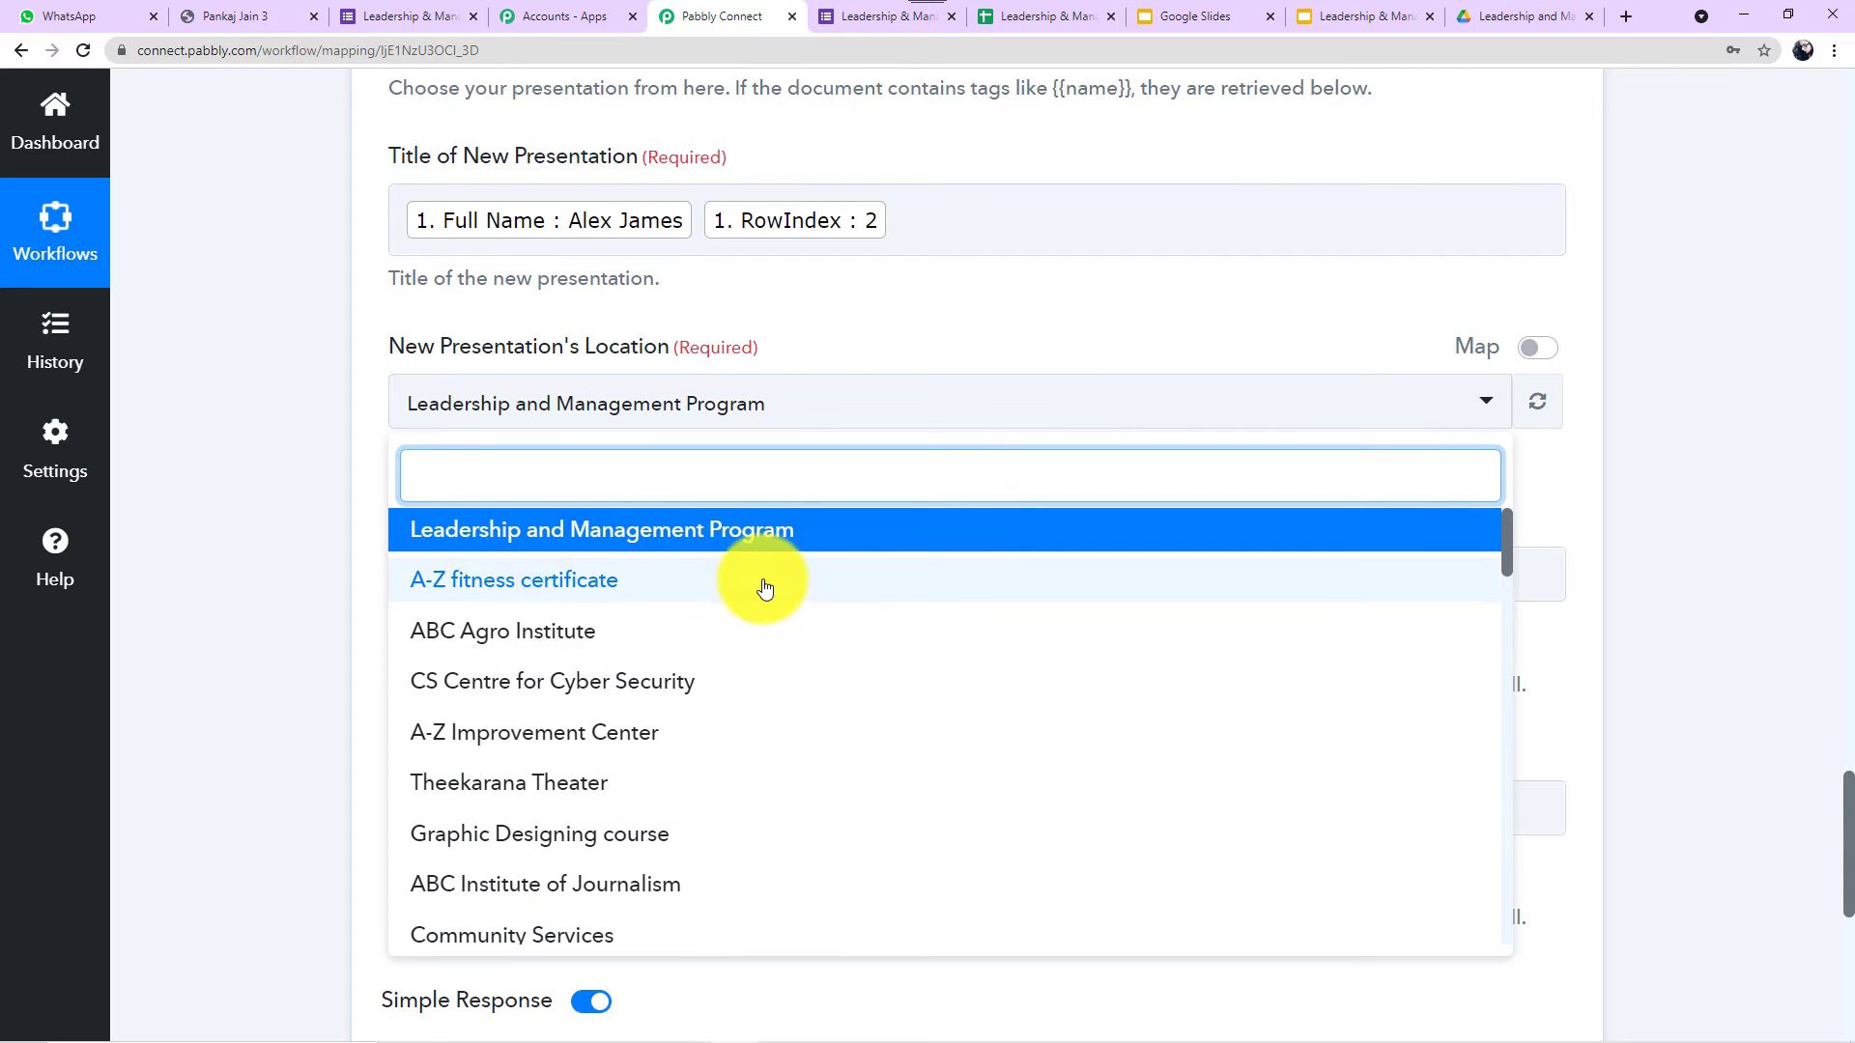
pyautogui.scroll(-6, 639, 696)
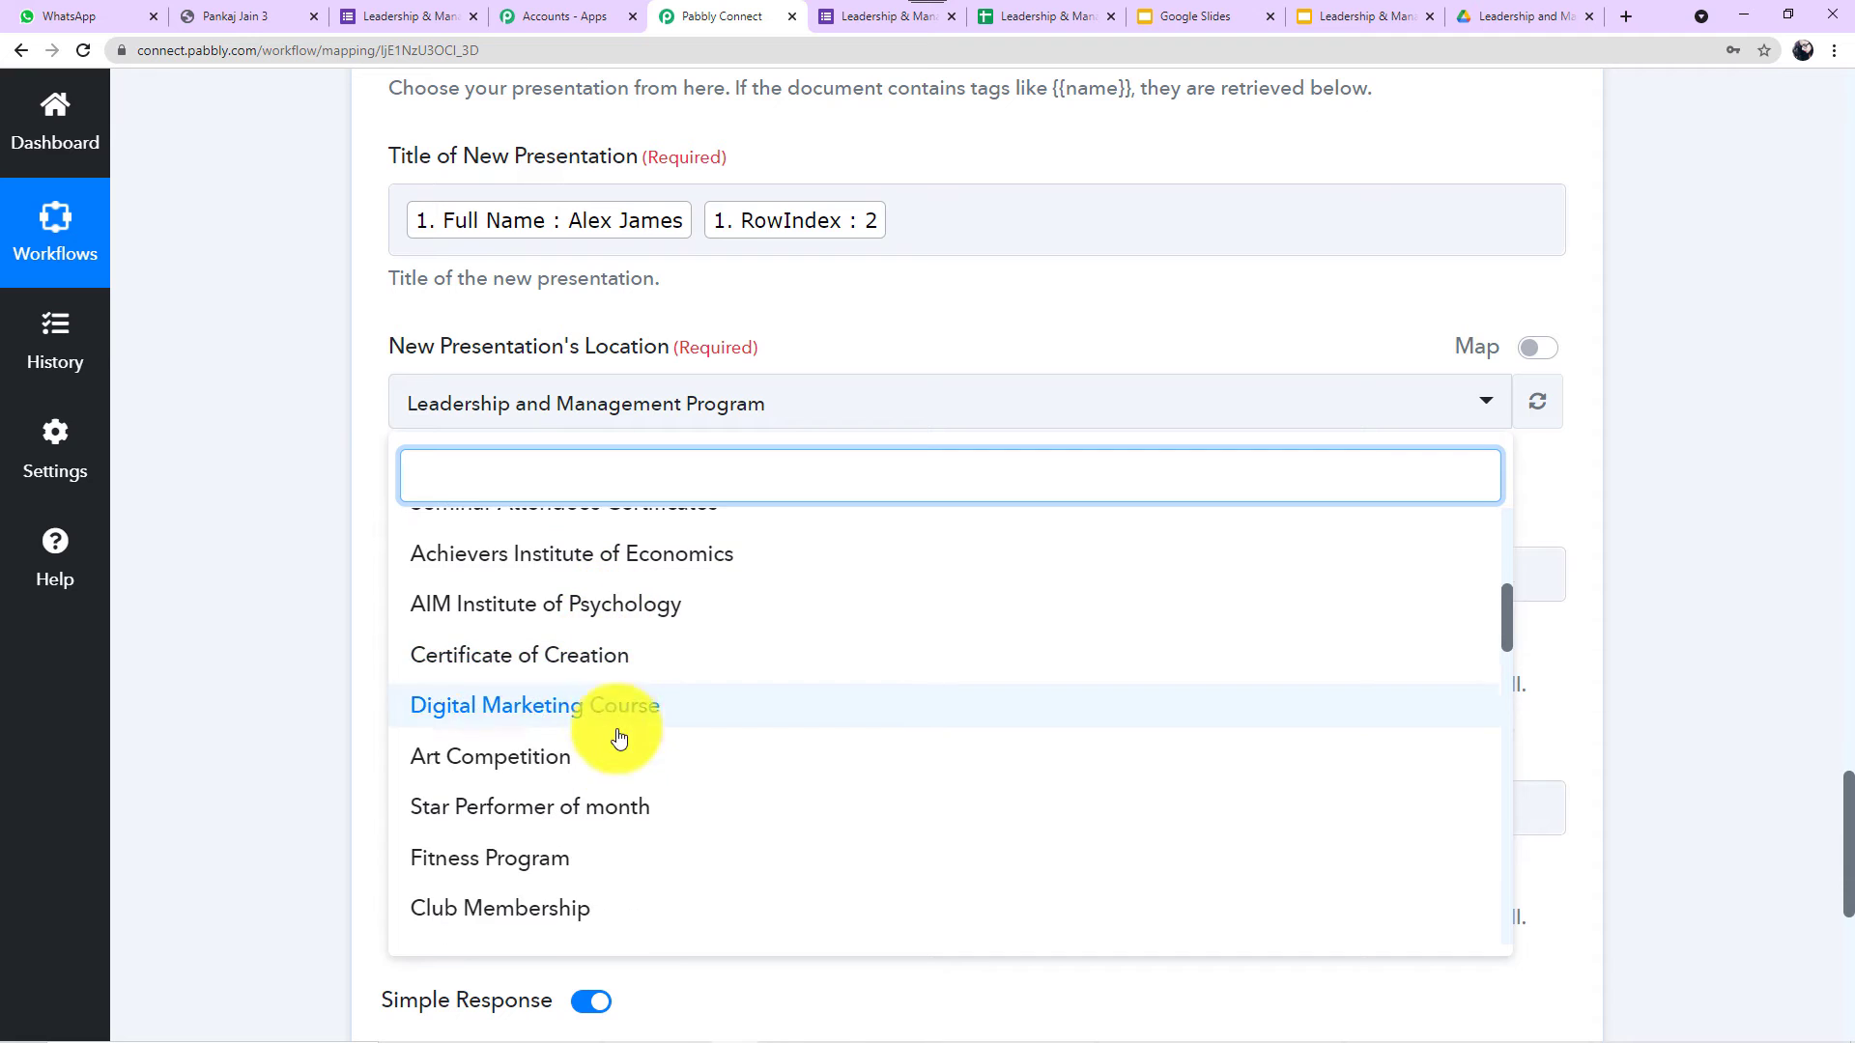
pyautogui.scroll(-2, 619, 750)
pyautogui.scroll(8, 622, 750)
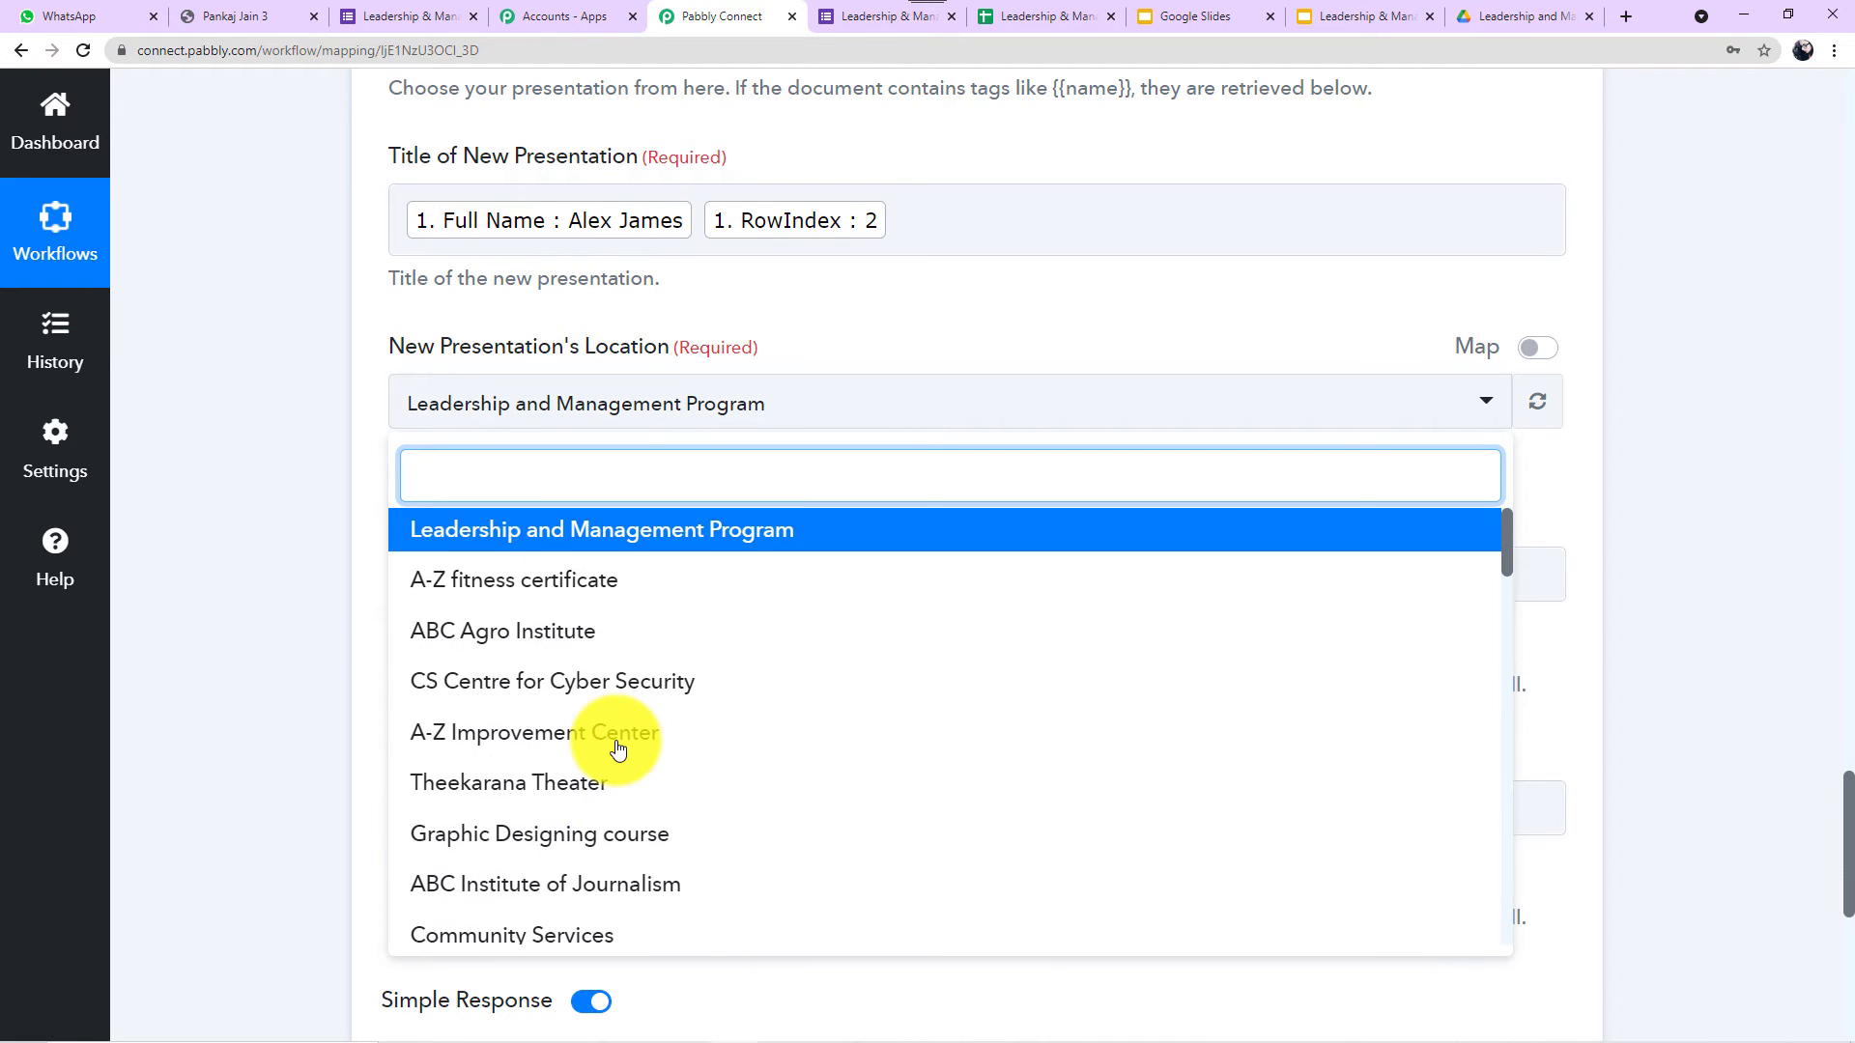
pyautogui.click(715, 553)
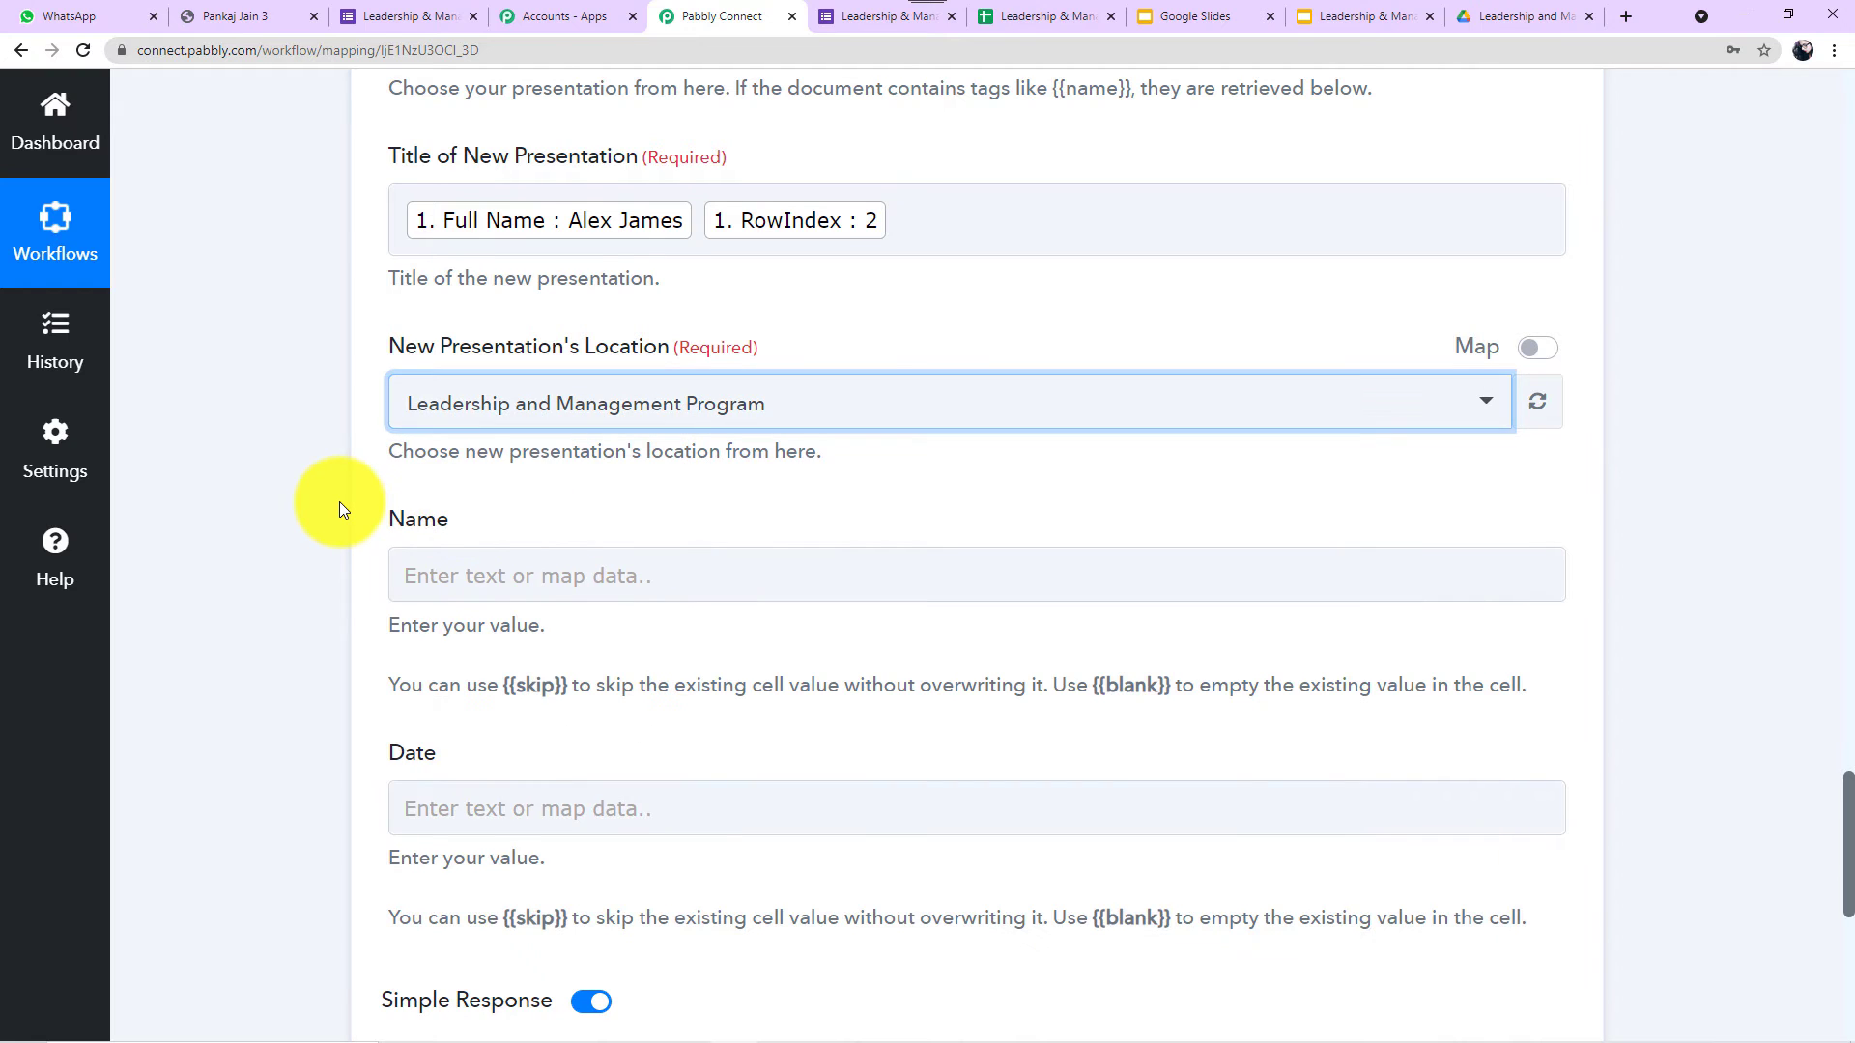
# Check the placeholders in the certificate template and map the Name field to the Full Name from the Google Forms response.
pyautogui.scroll(-1, 339, 505)
pyautogui.scroll(-1, 340, 509)
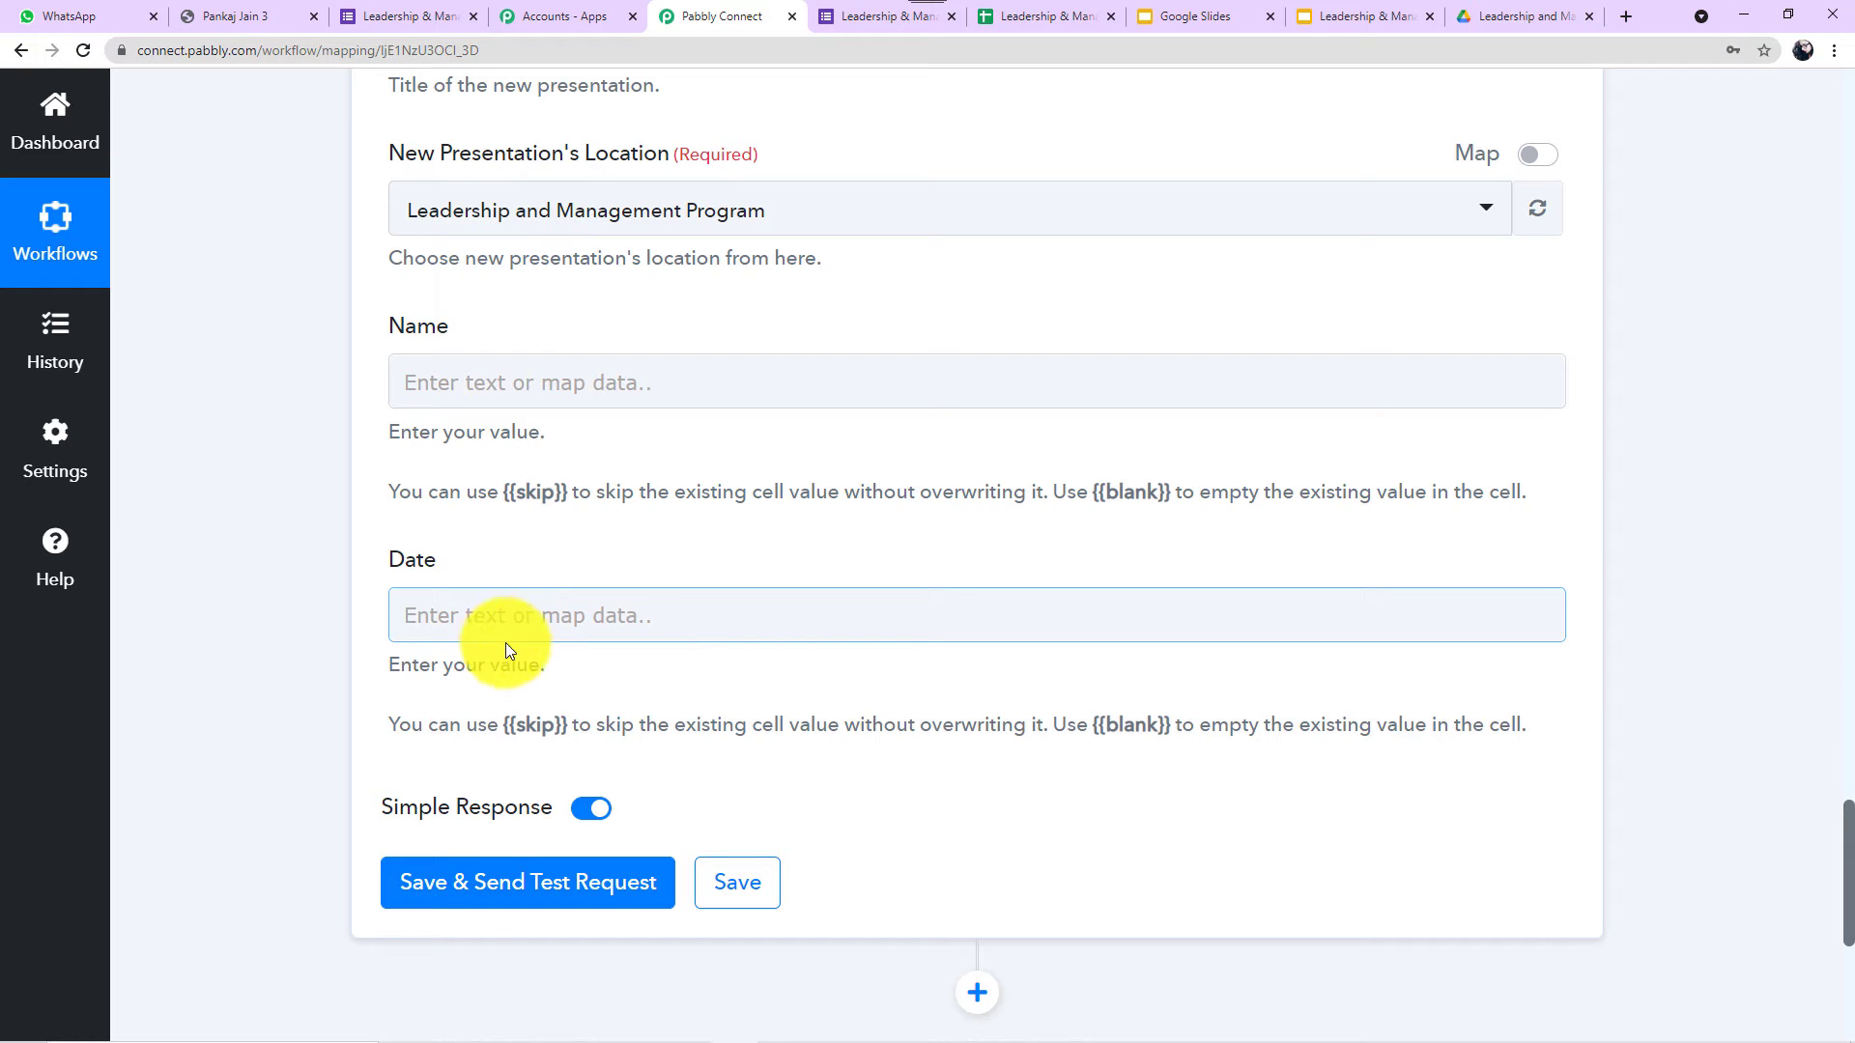
pyautogui.click(1335, 17)
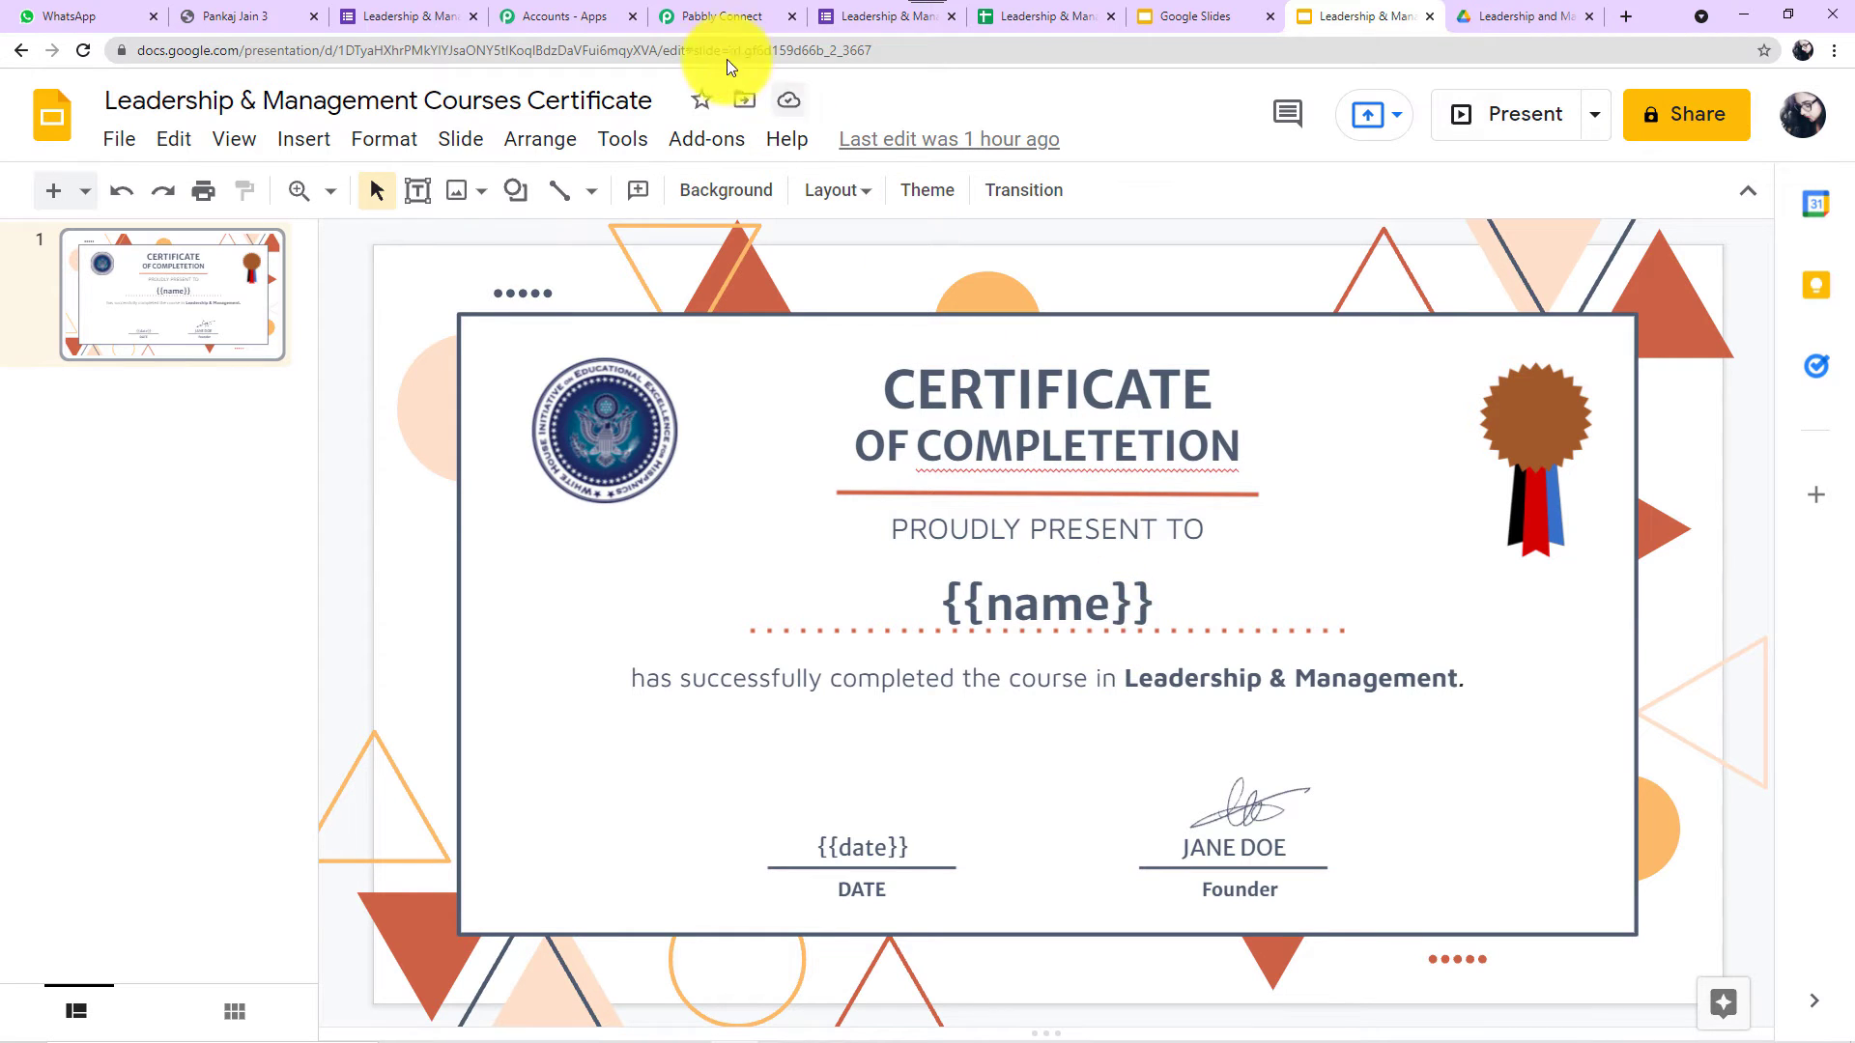
pyautogui.click(728, 26)
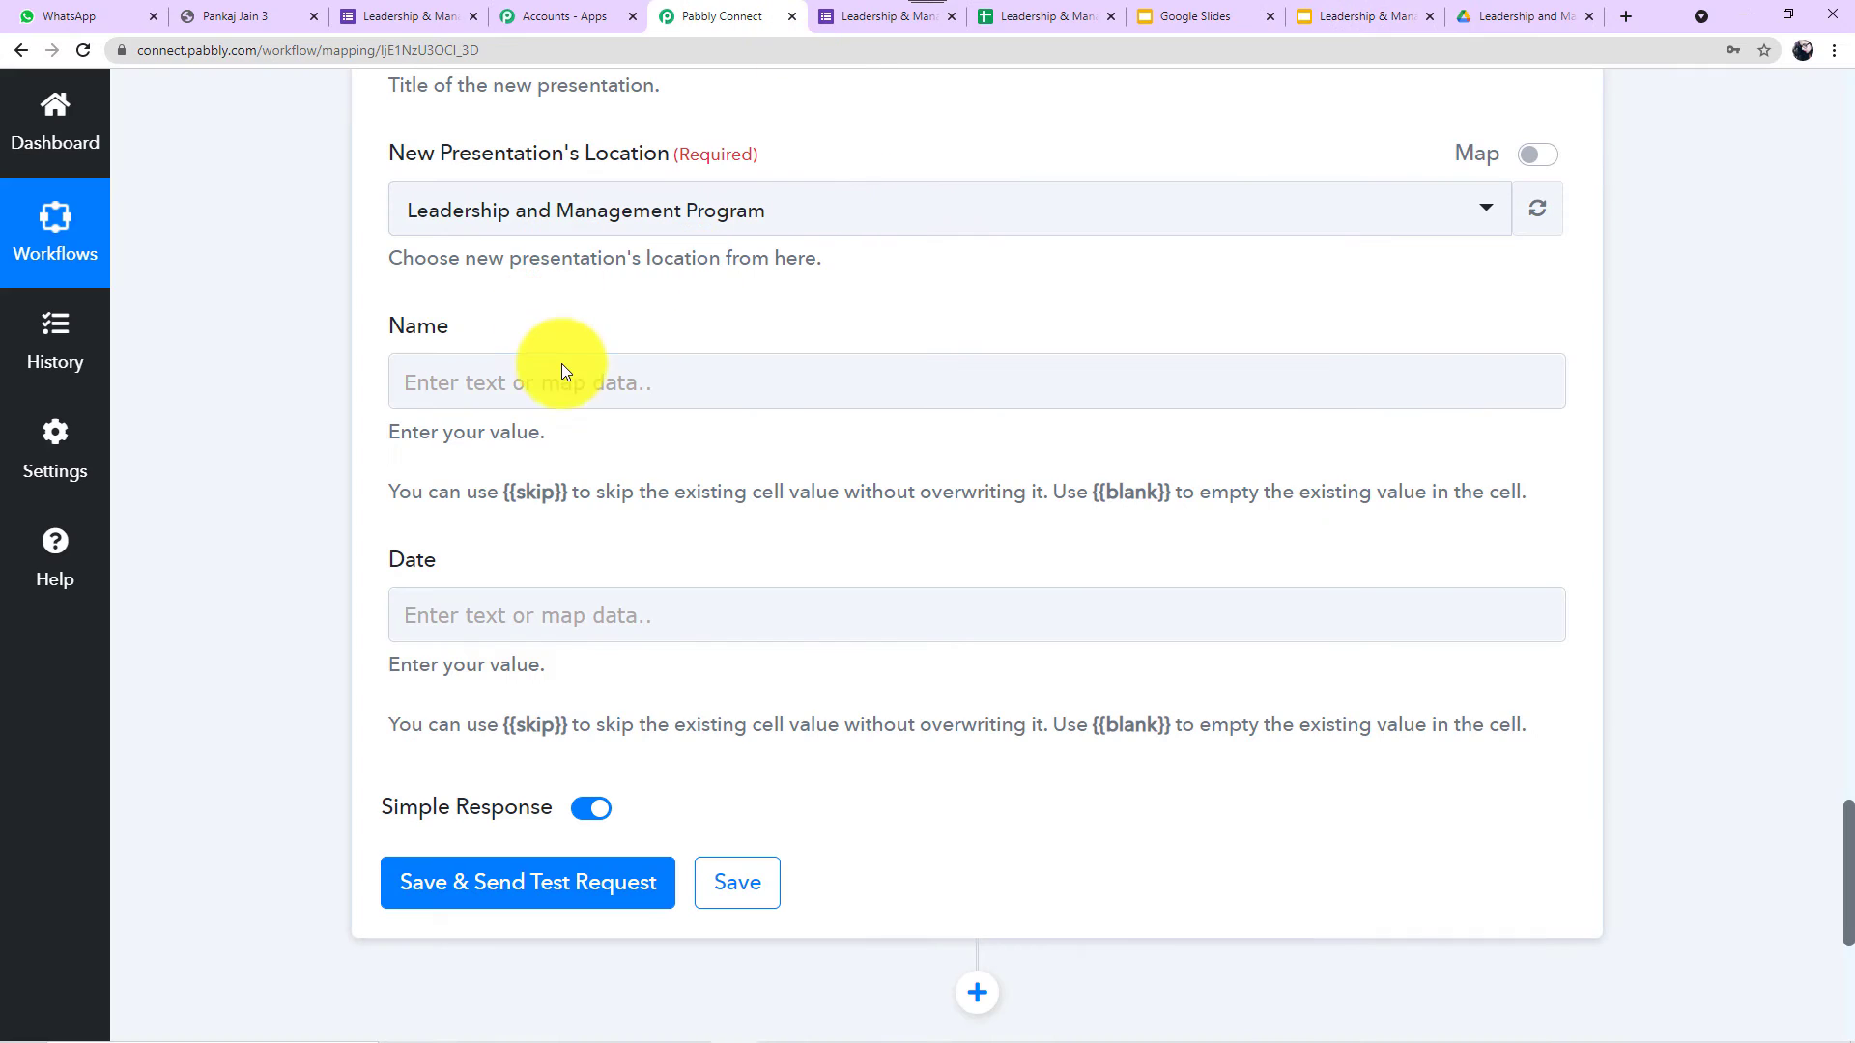
pyautogui.click(680, 373)
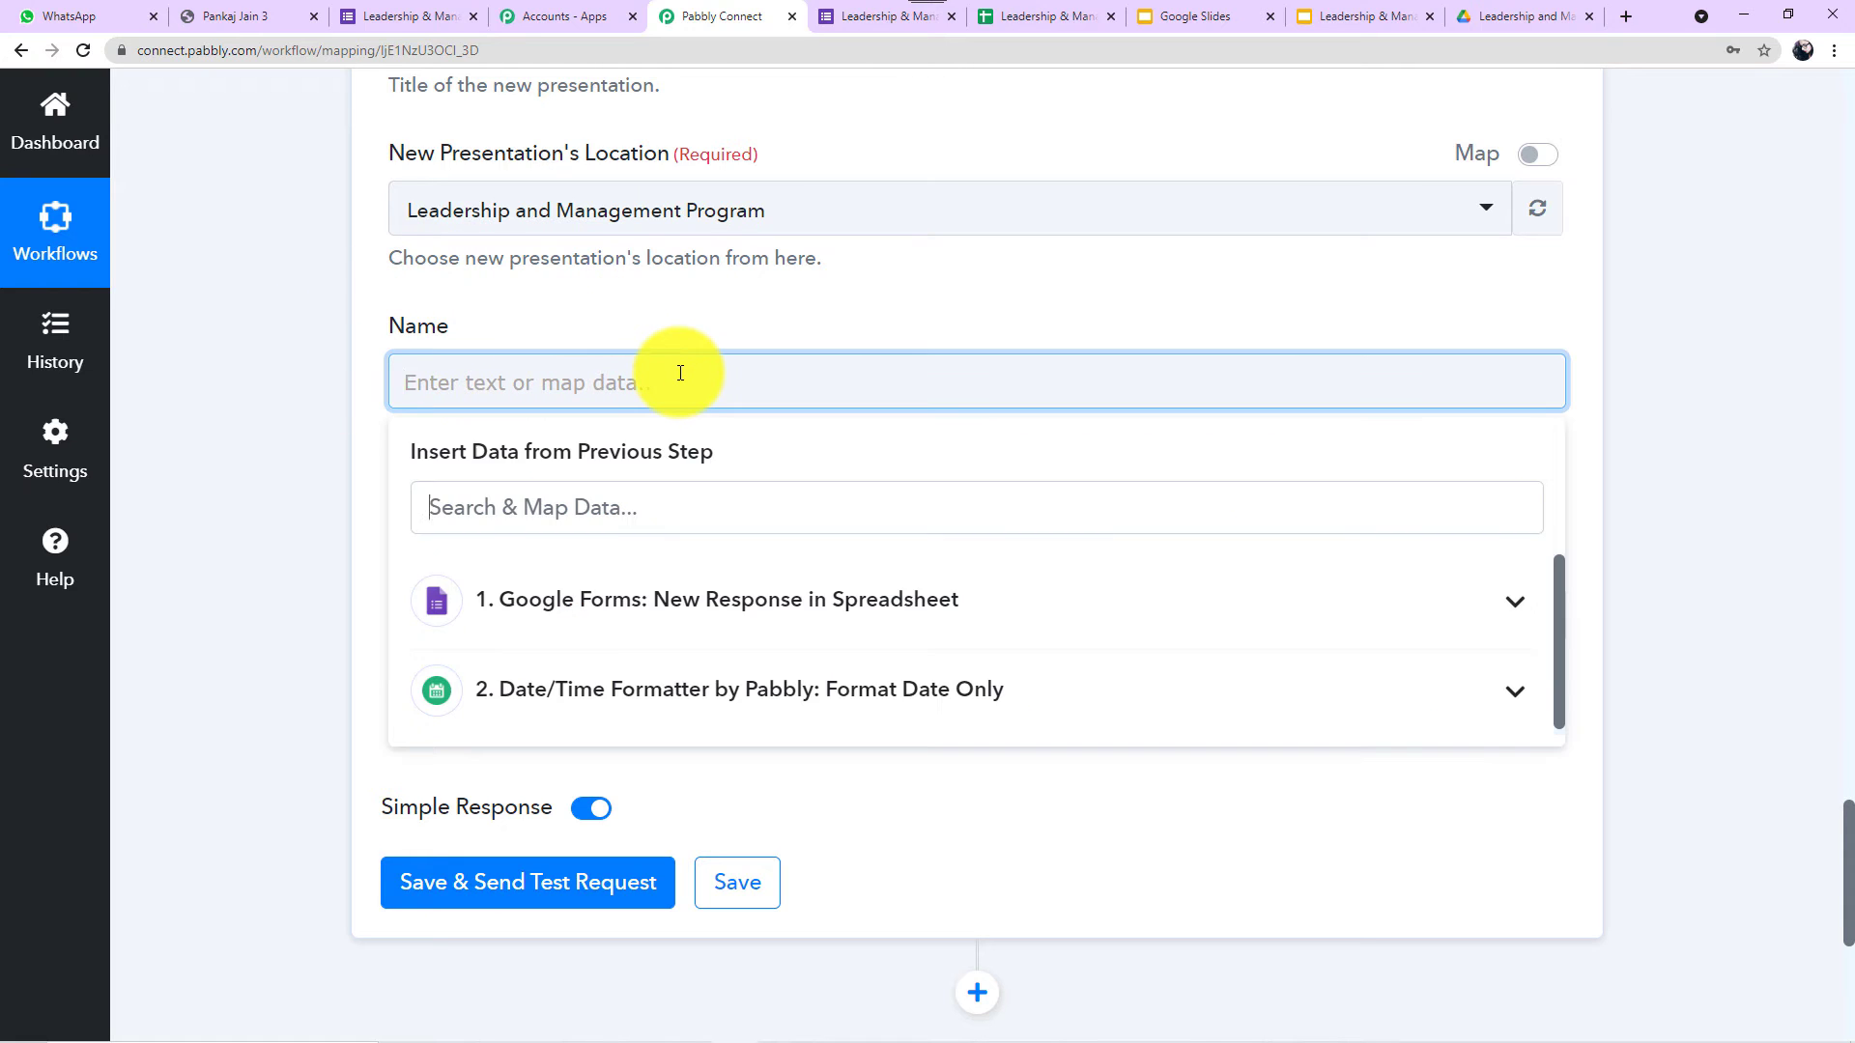
pyautogui.scroll(-2, 681, 372)
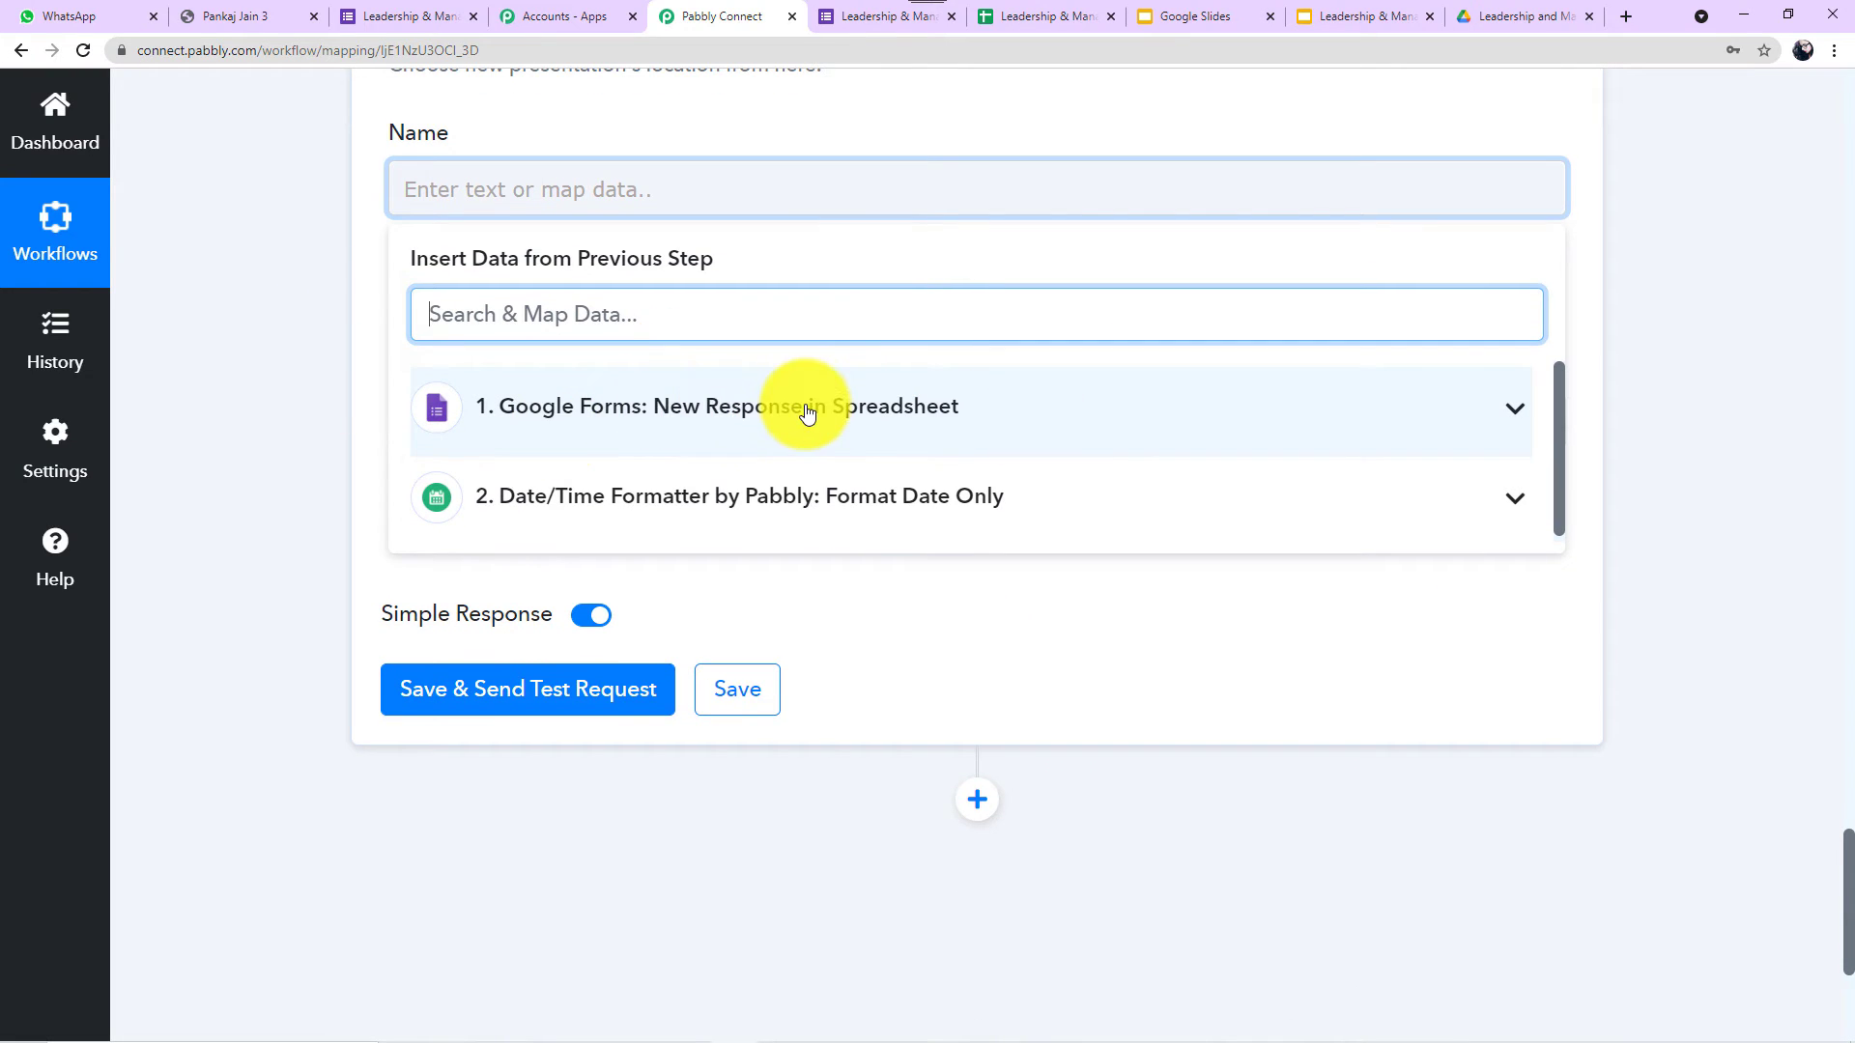
pyautogui.click(808, 414)
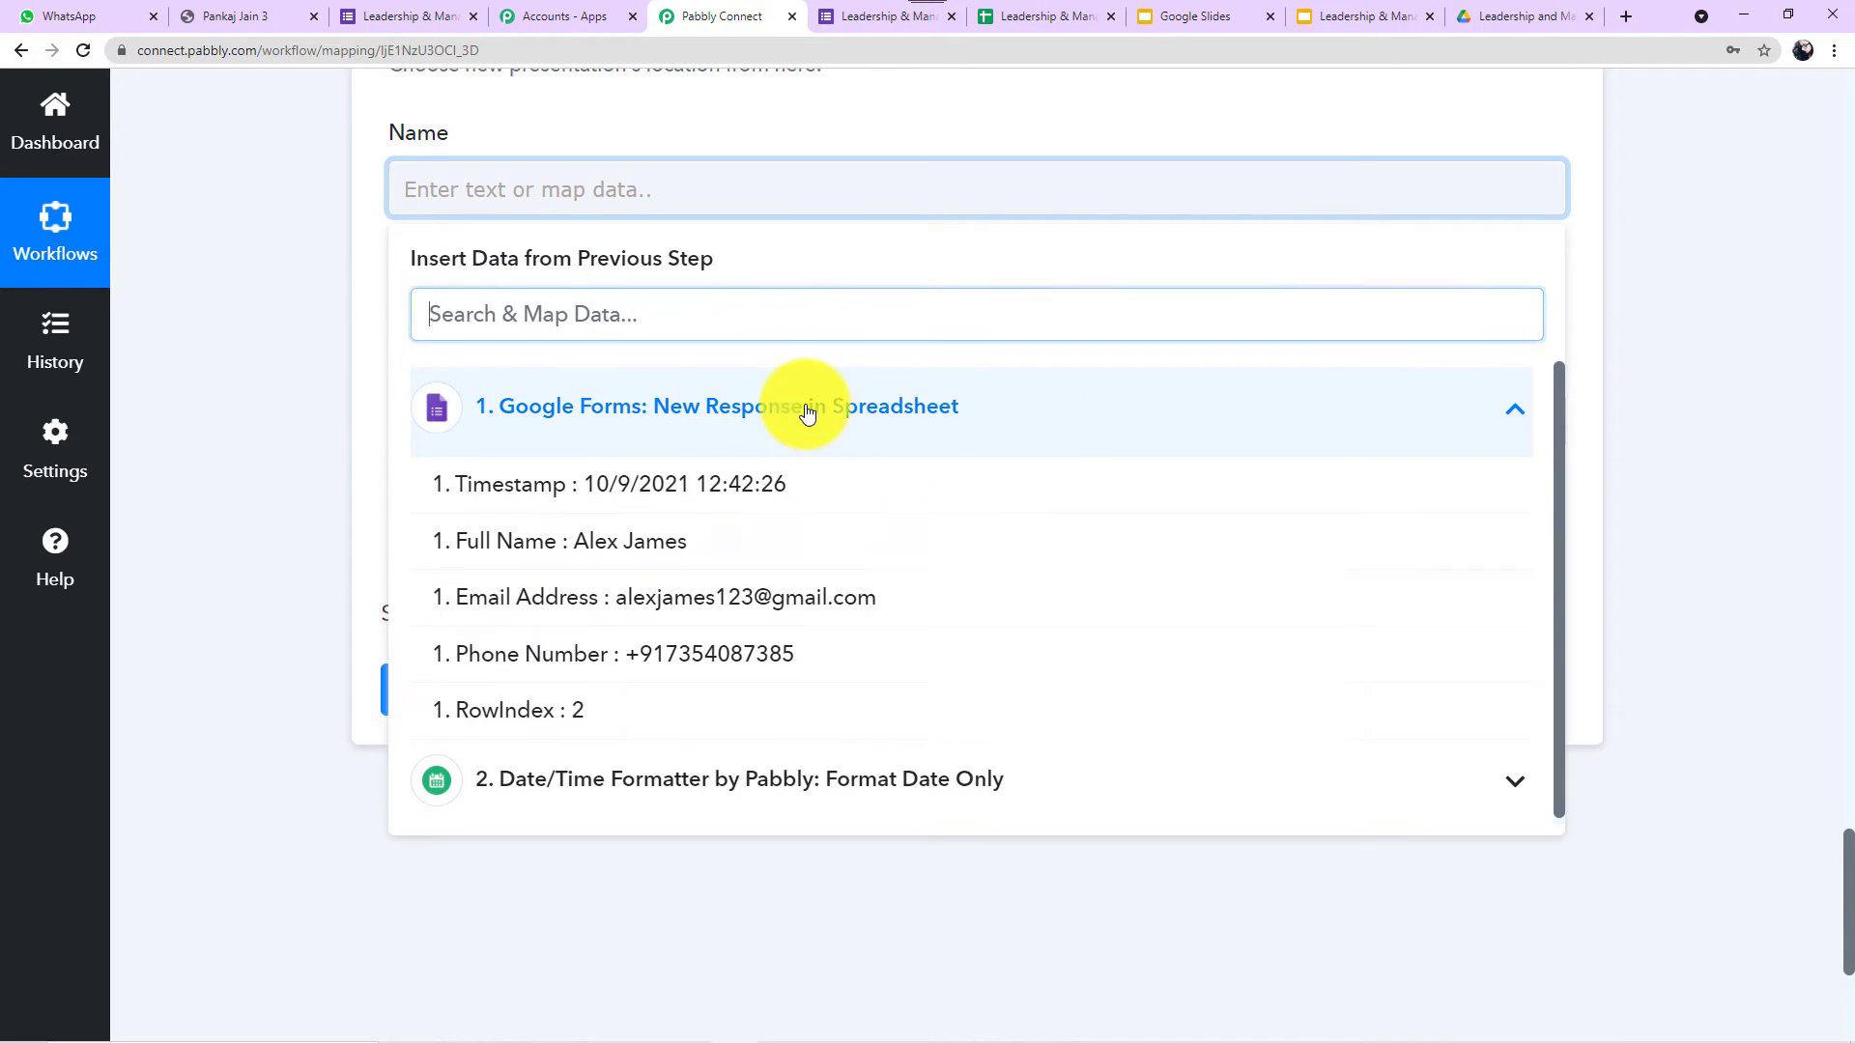
pyautogui.click(684, 560)
pyautogui.click(346, 338)
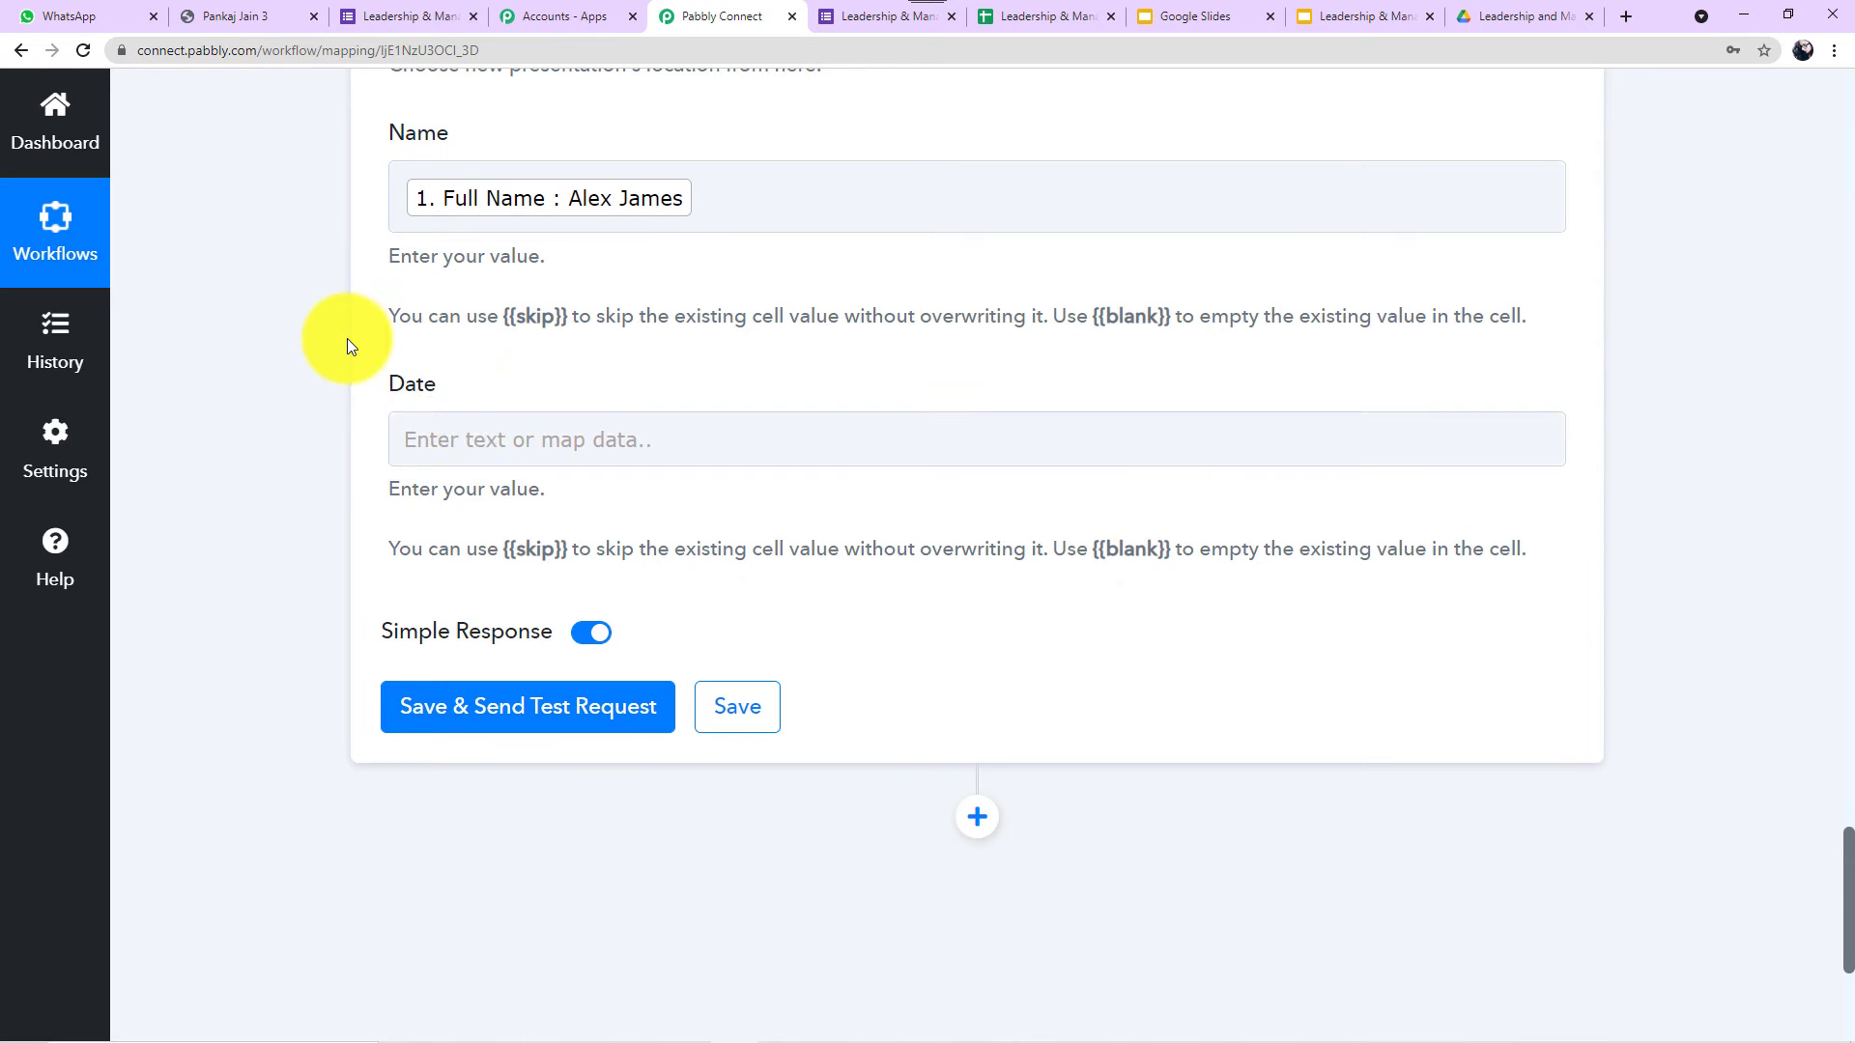
# Map the Date field to the Result of the Date/Time Formatter step.
pyautogui.click(590, 454)
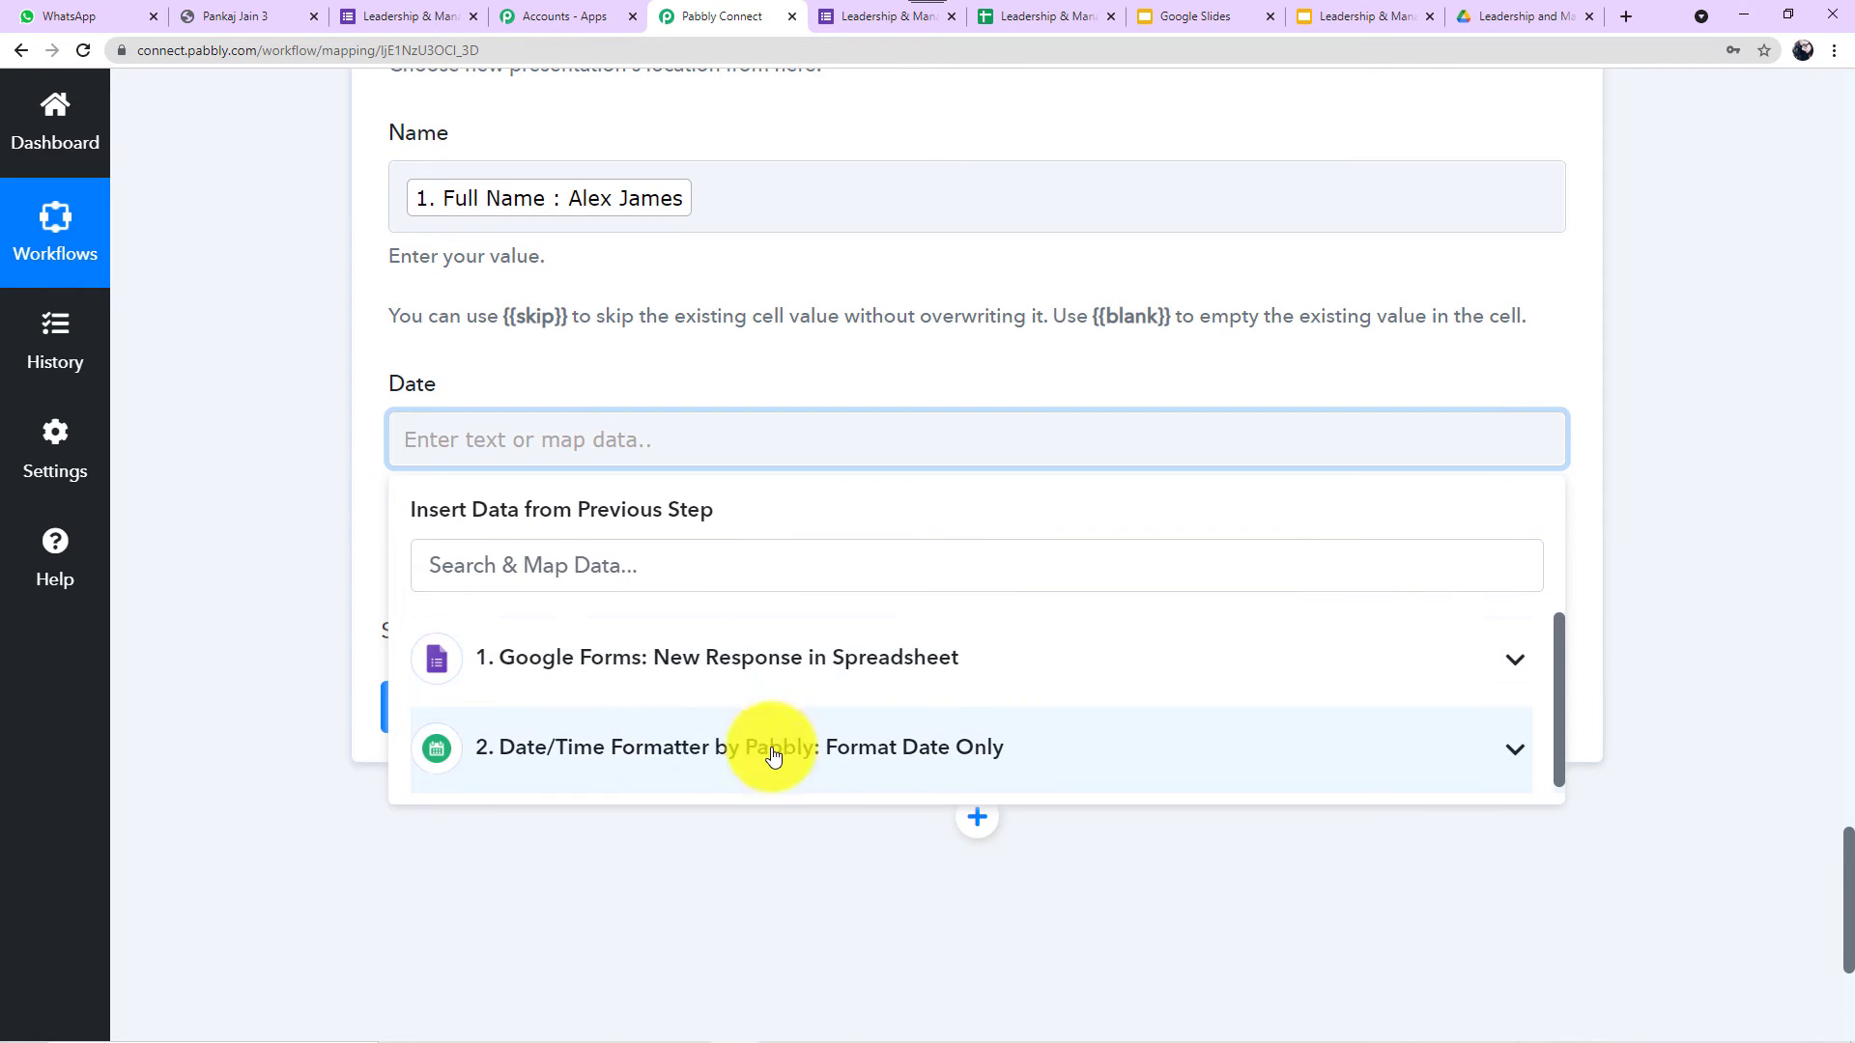
pyautogui.click(856, 759)
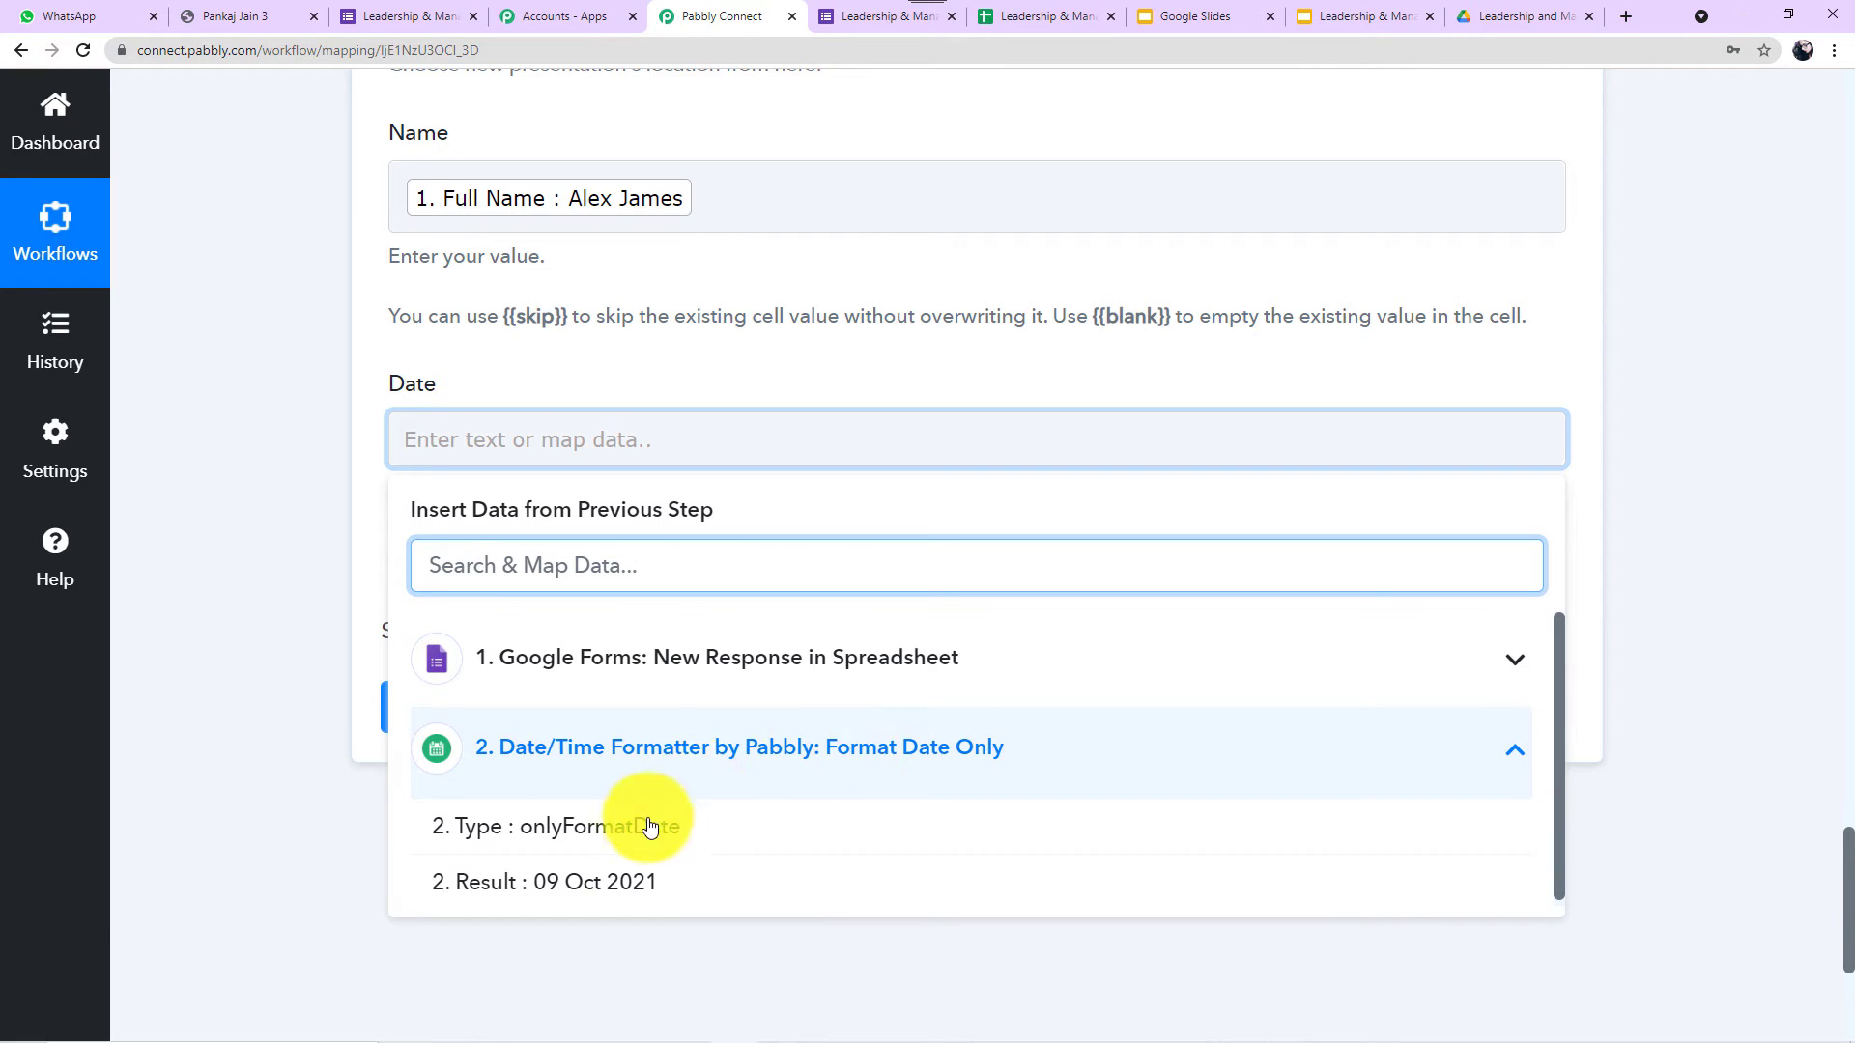
pyautogui.click(612, 882)
pyautogui.click(274, 612)
# Save the Google Slides action, send a test request and review the response received.
pyautogui.scroll(-2, 274, 611)
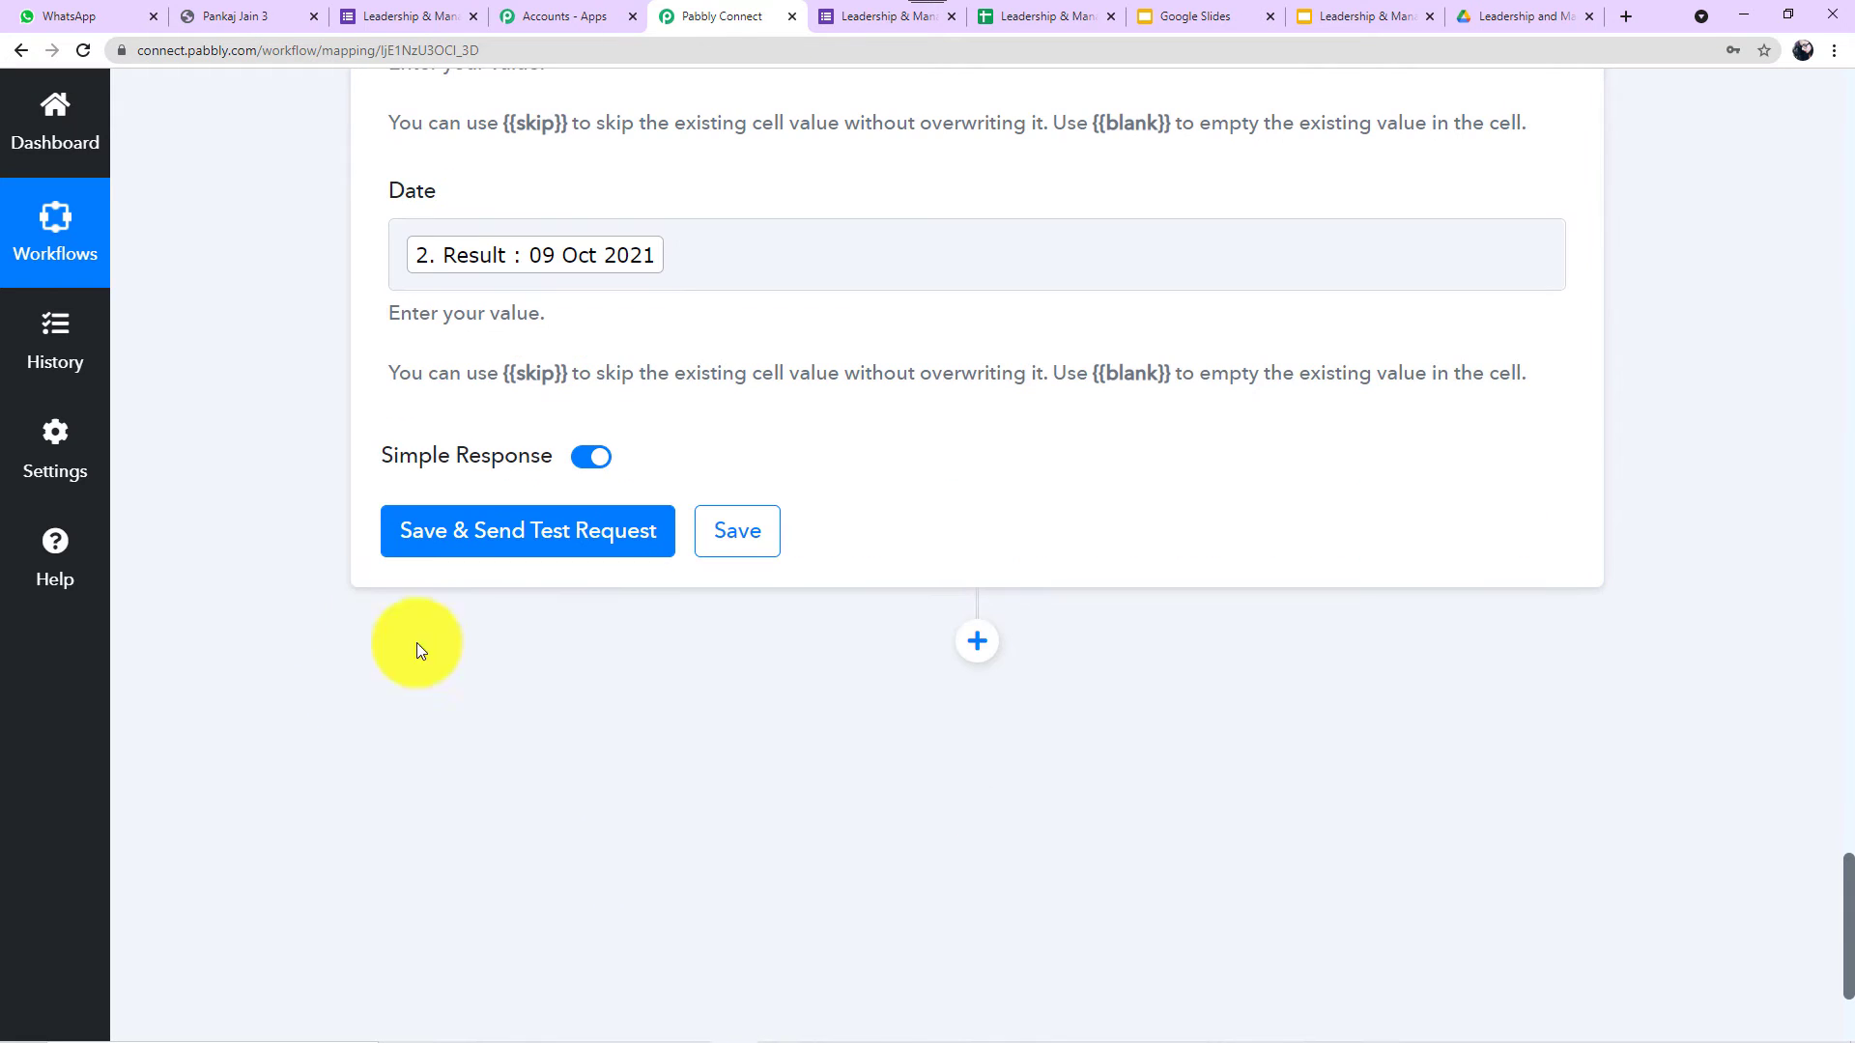
pyautogui.click(512, 538)
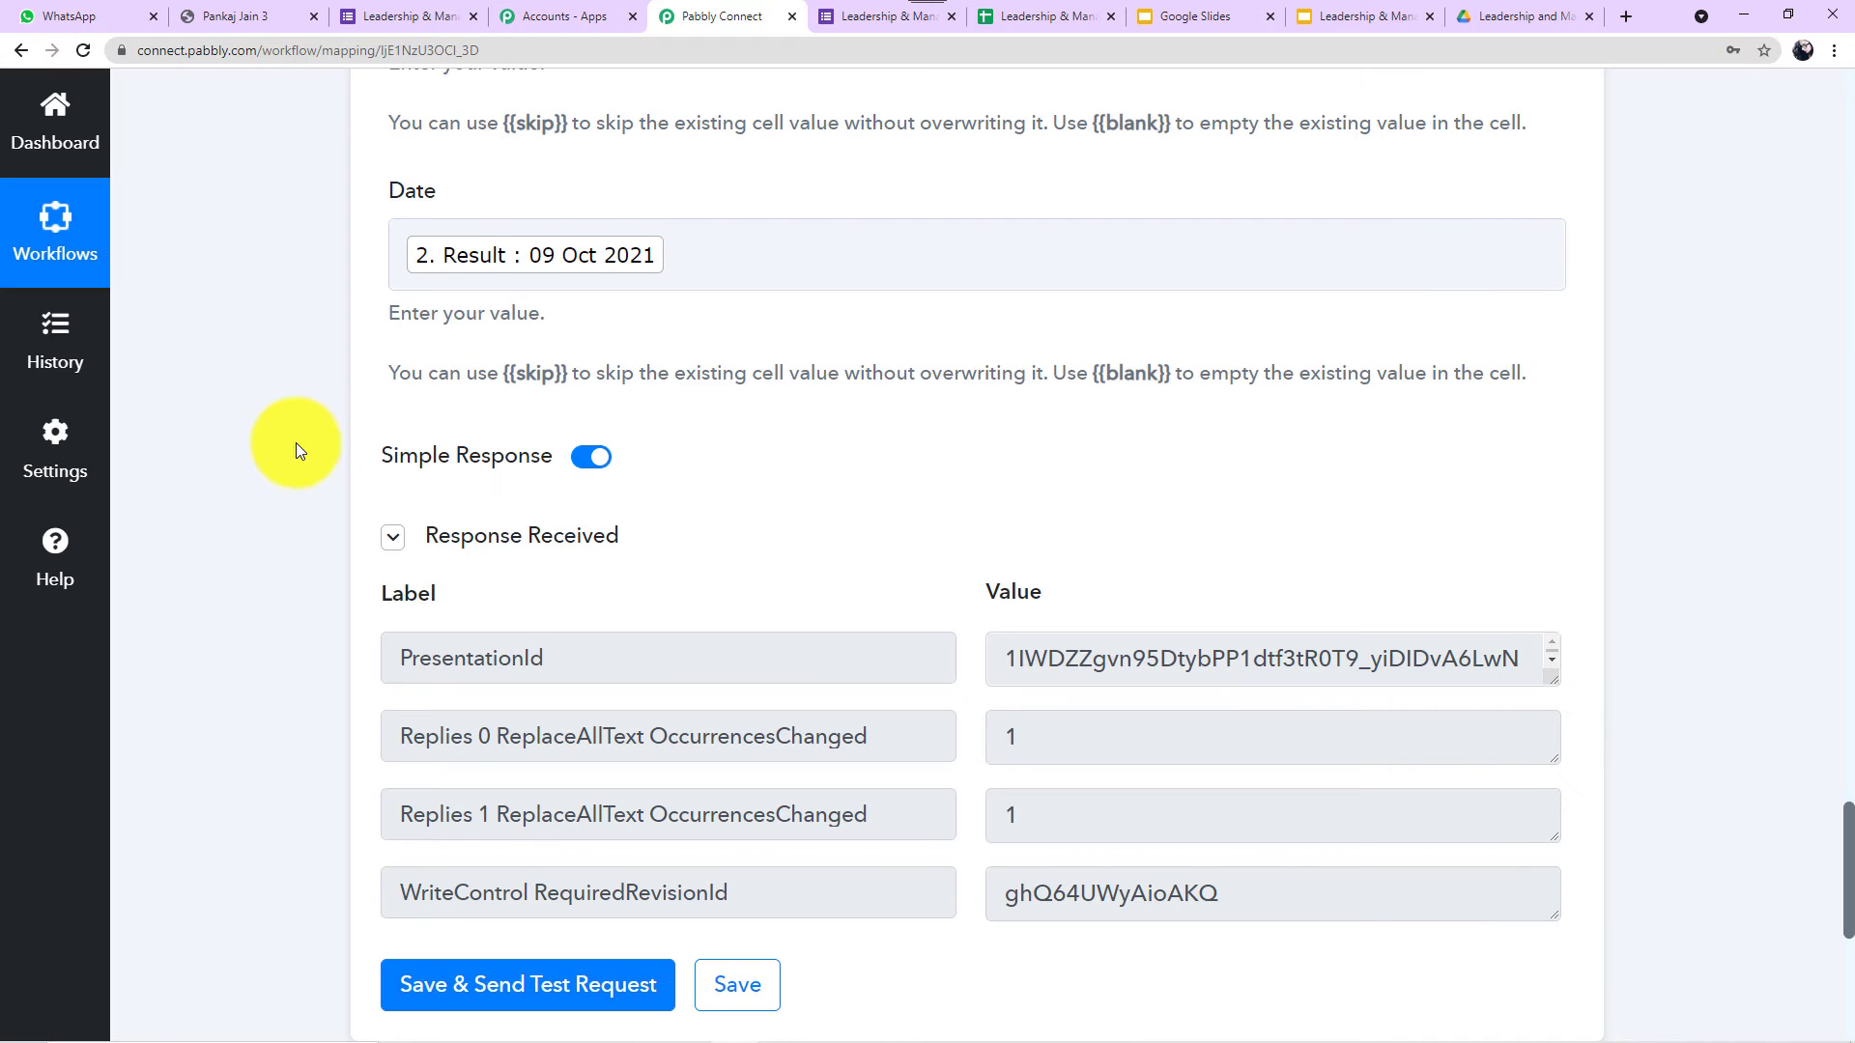
pyautogui.scroll(-2, 305, 415)
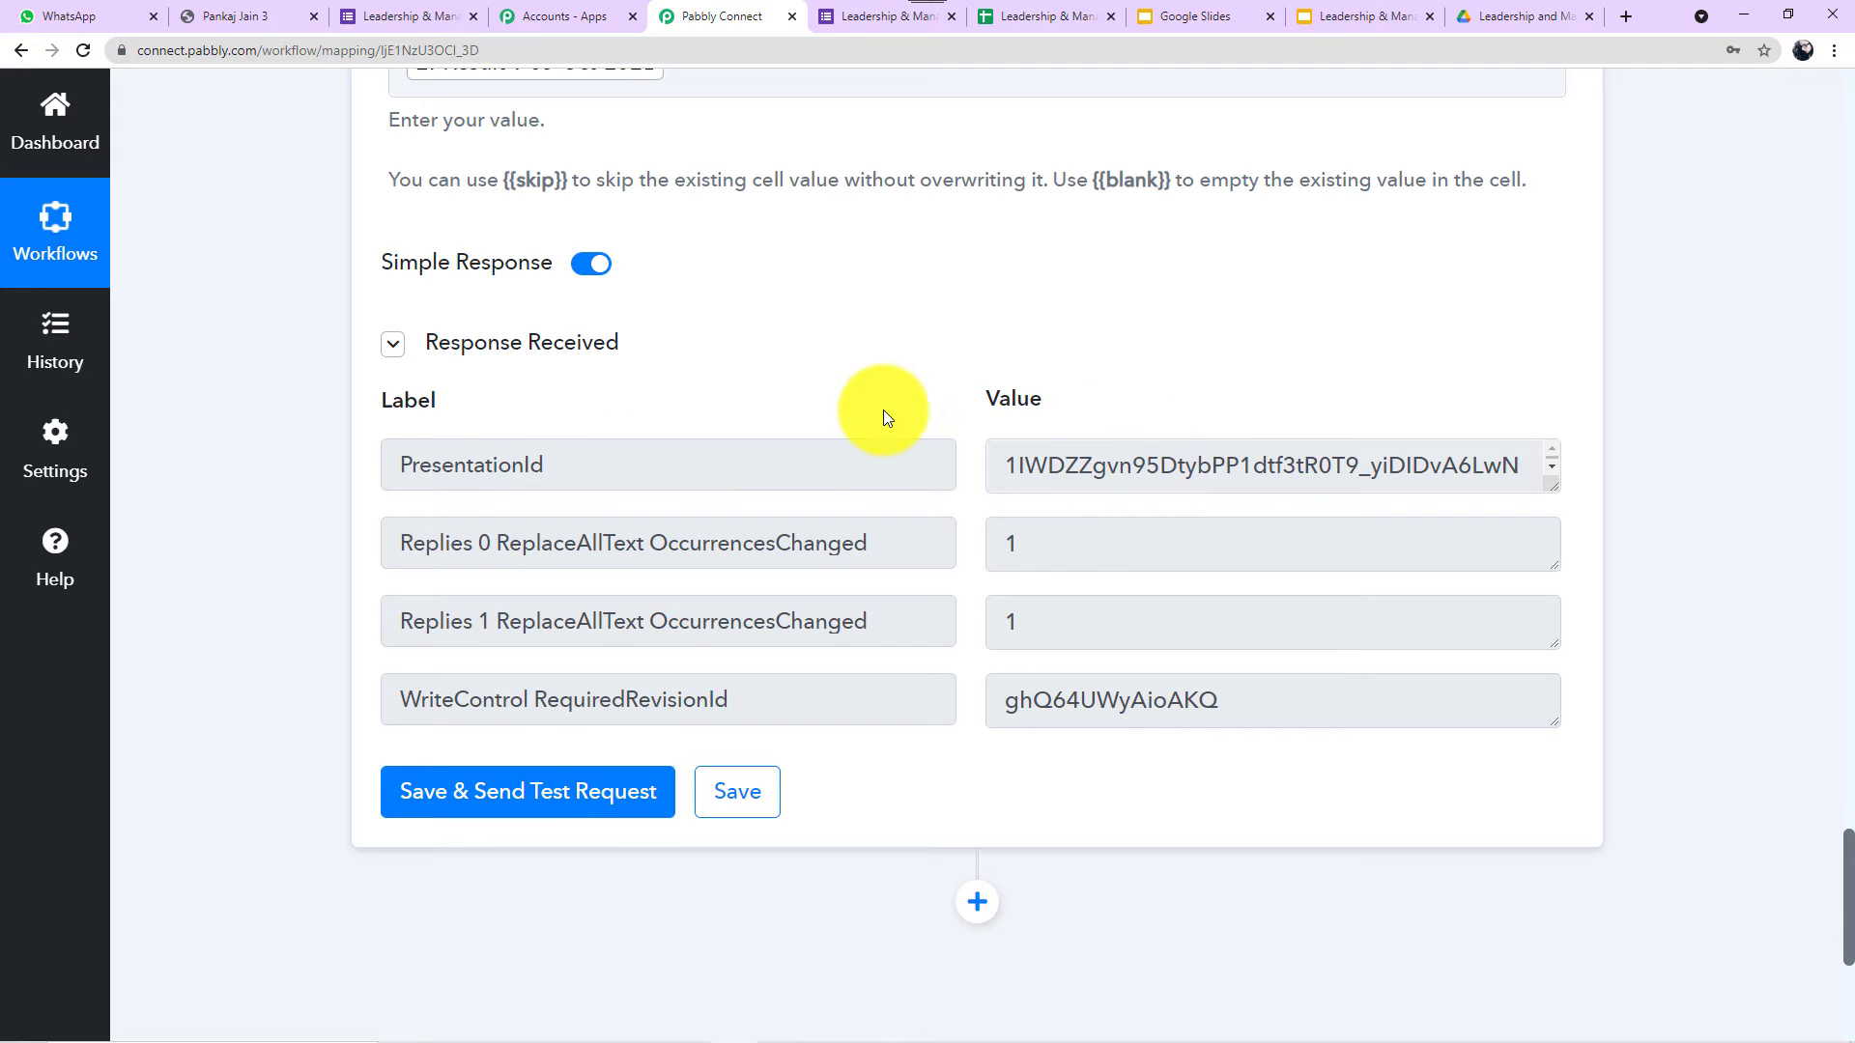
pyautogui.scroll(5, 881, 409)
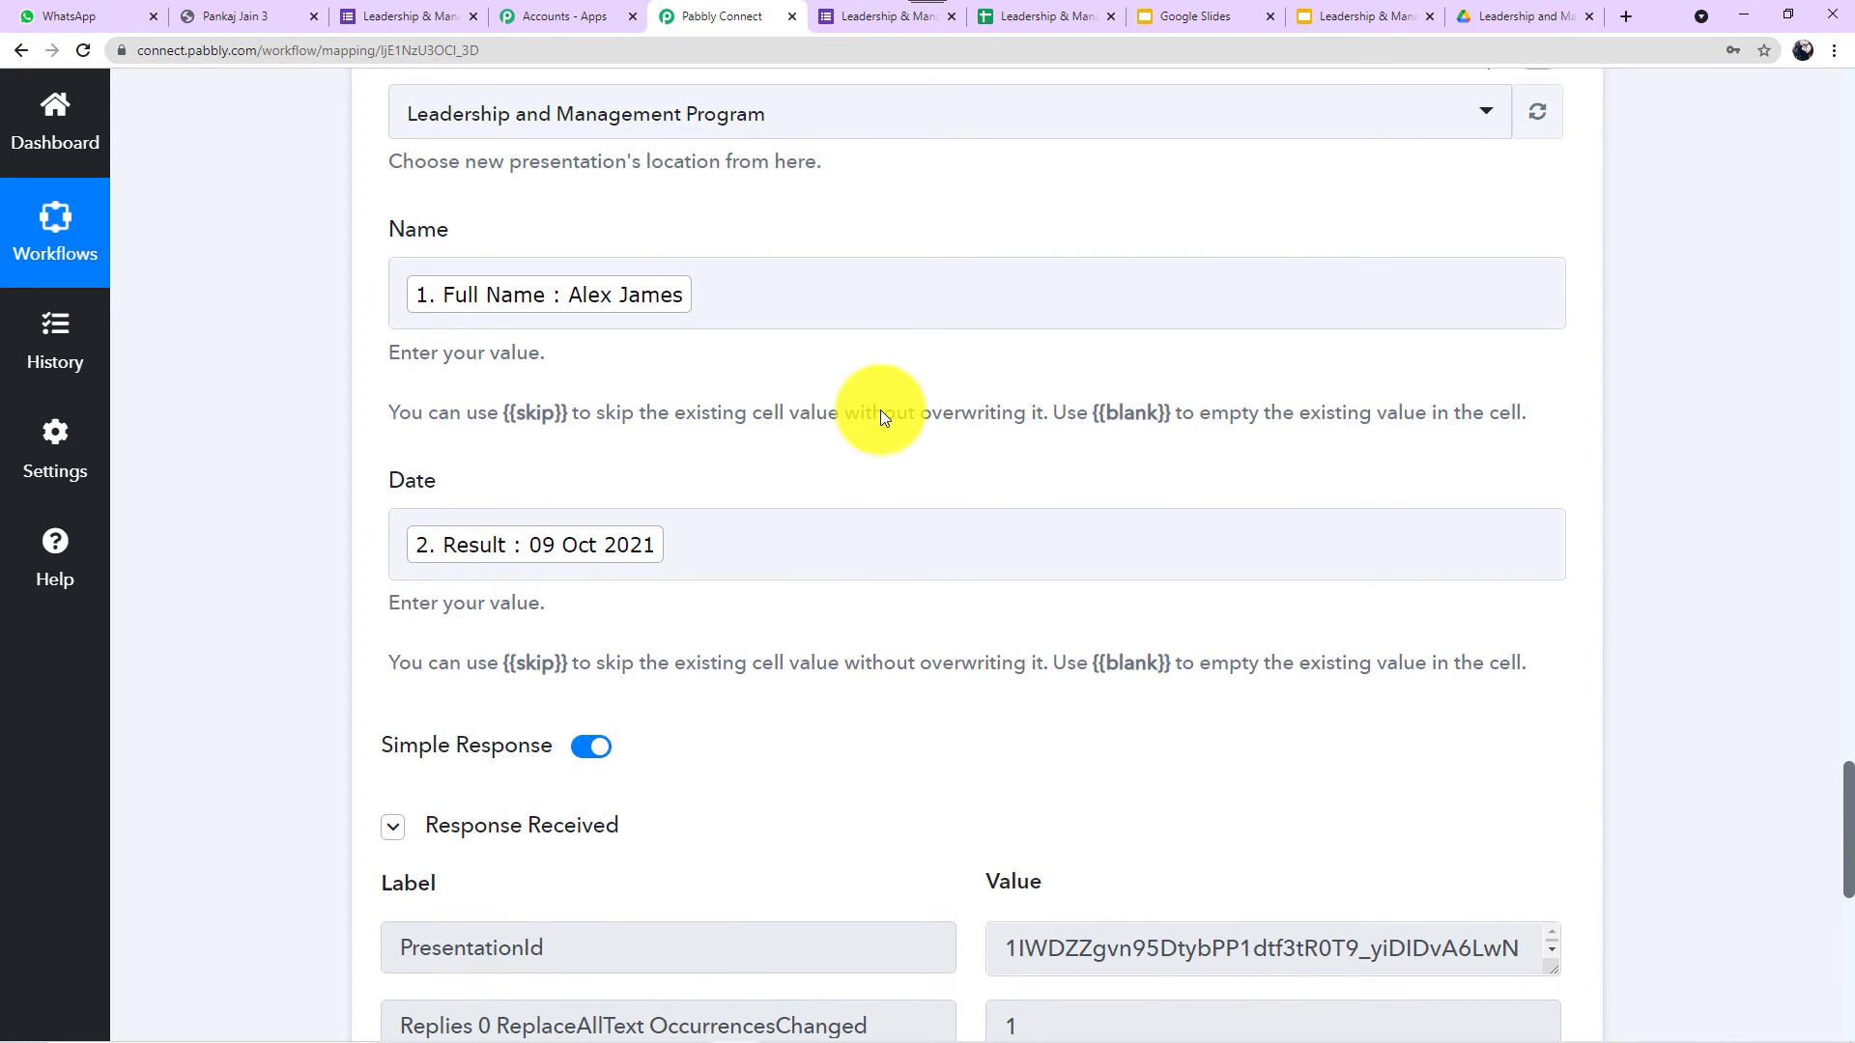
# Open the generated certificate from the Leadership and Management Program folder in Google Drive, check it and return to Pabbly Connect.
pyautogui.click(1493, 21)
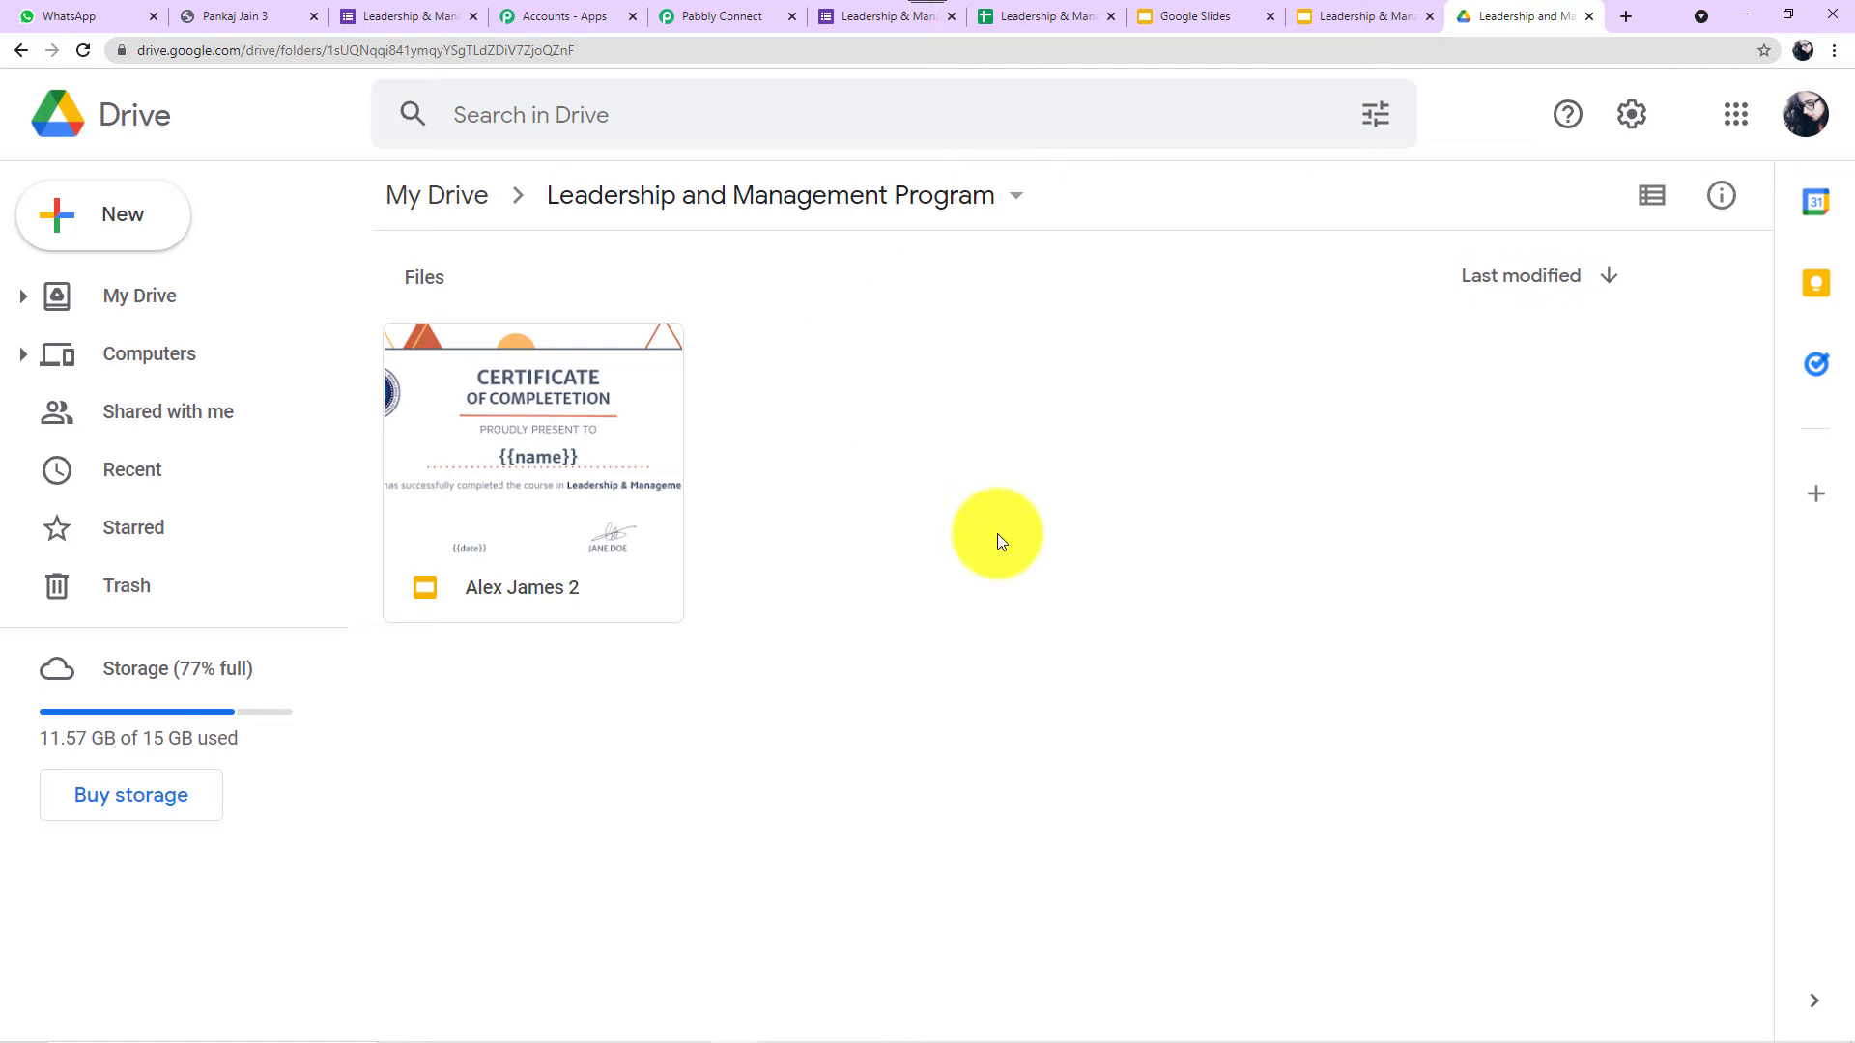
pyautogui.doubleClick(553, 527)
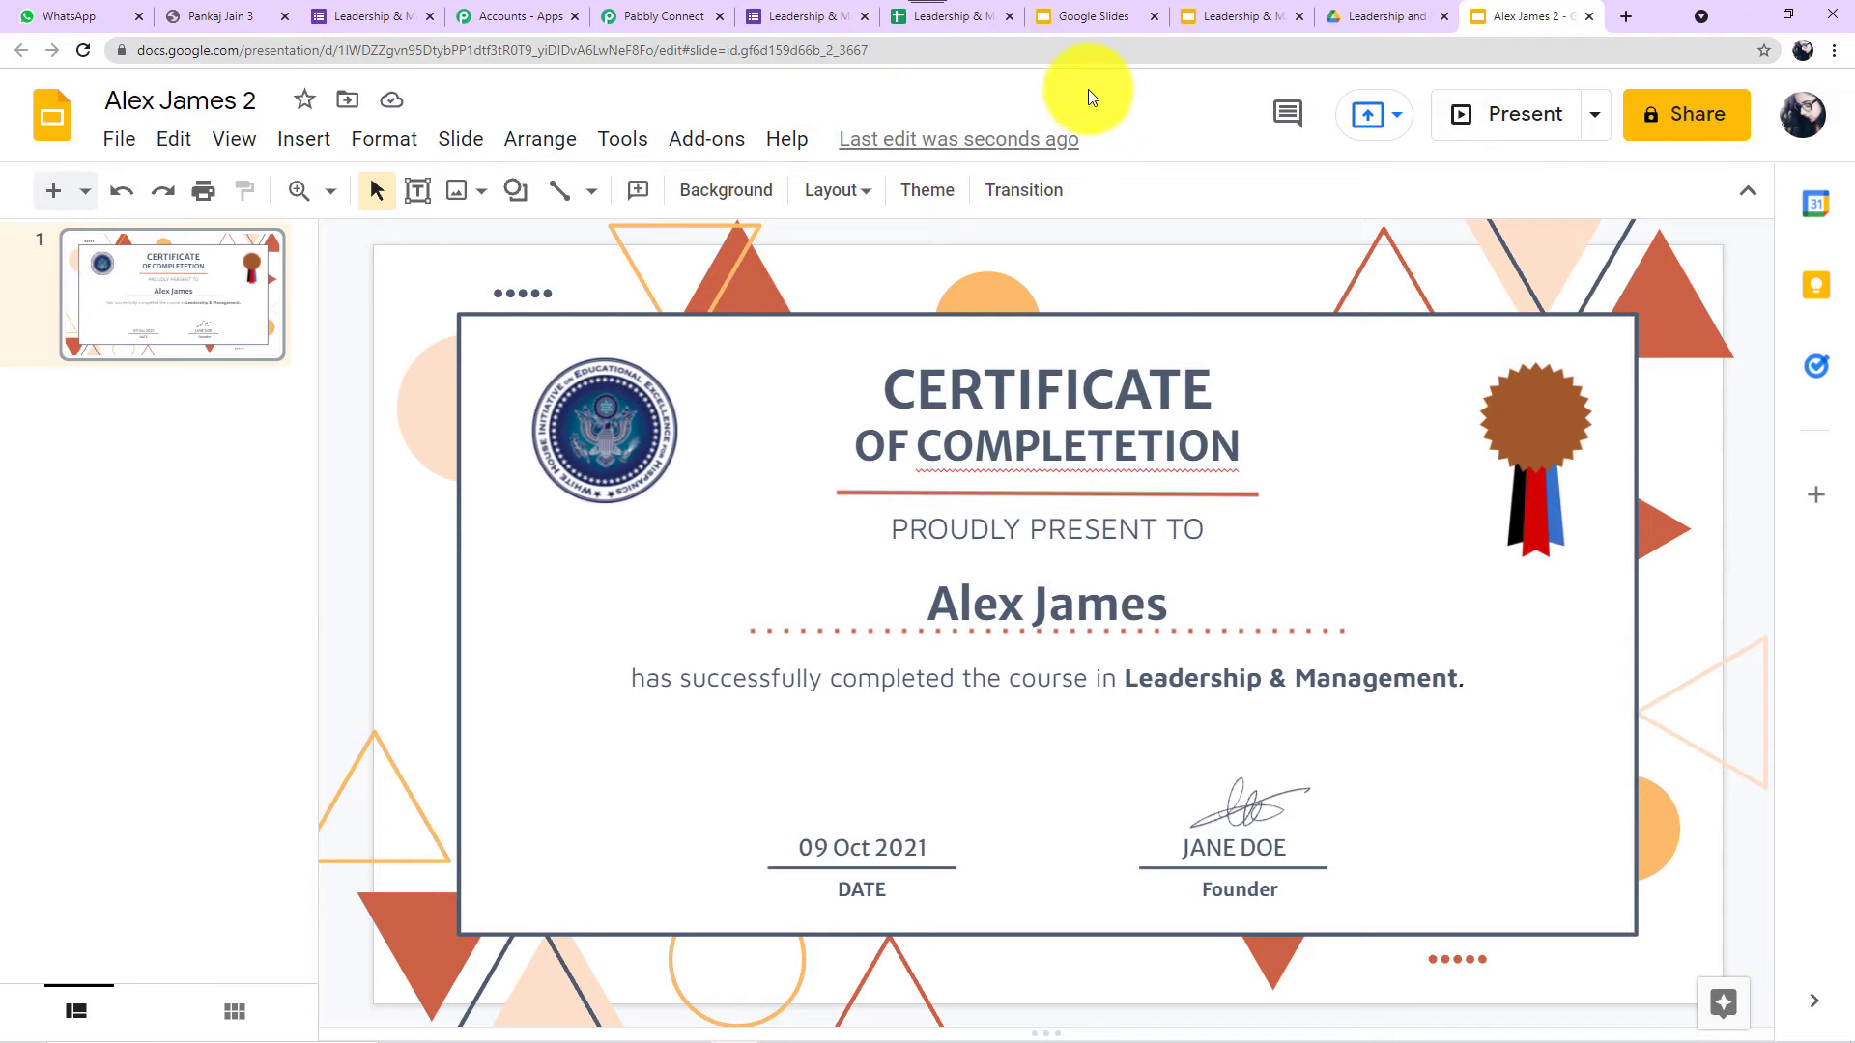
pyautogui.click(653, 15)
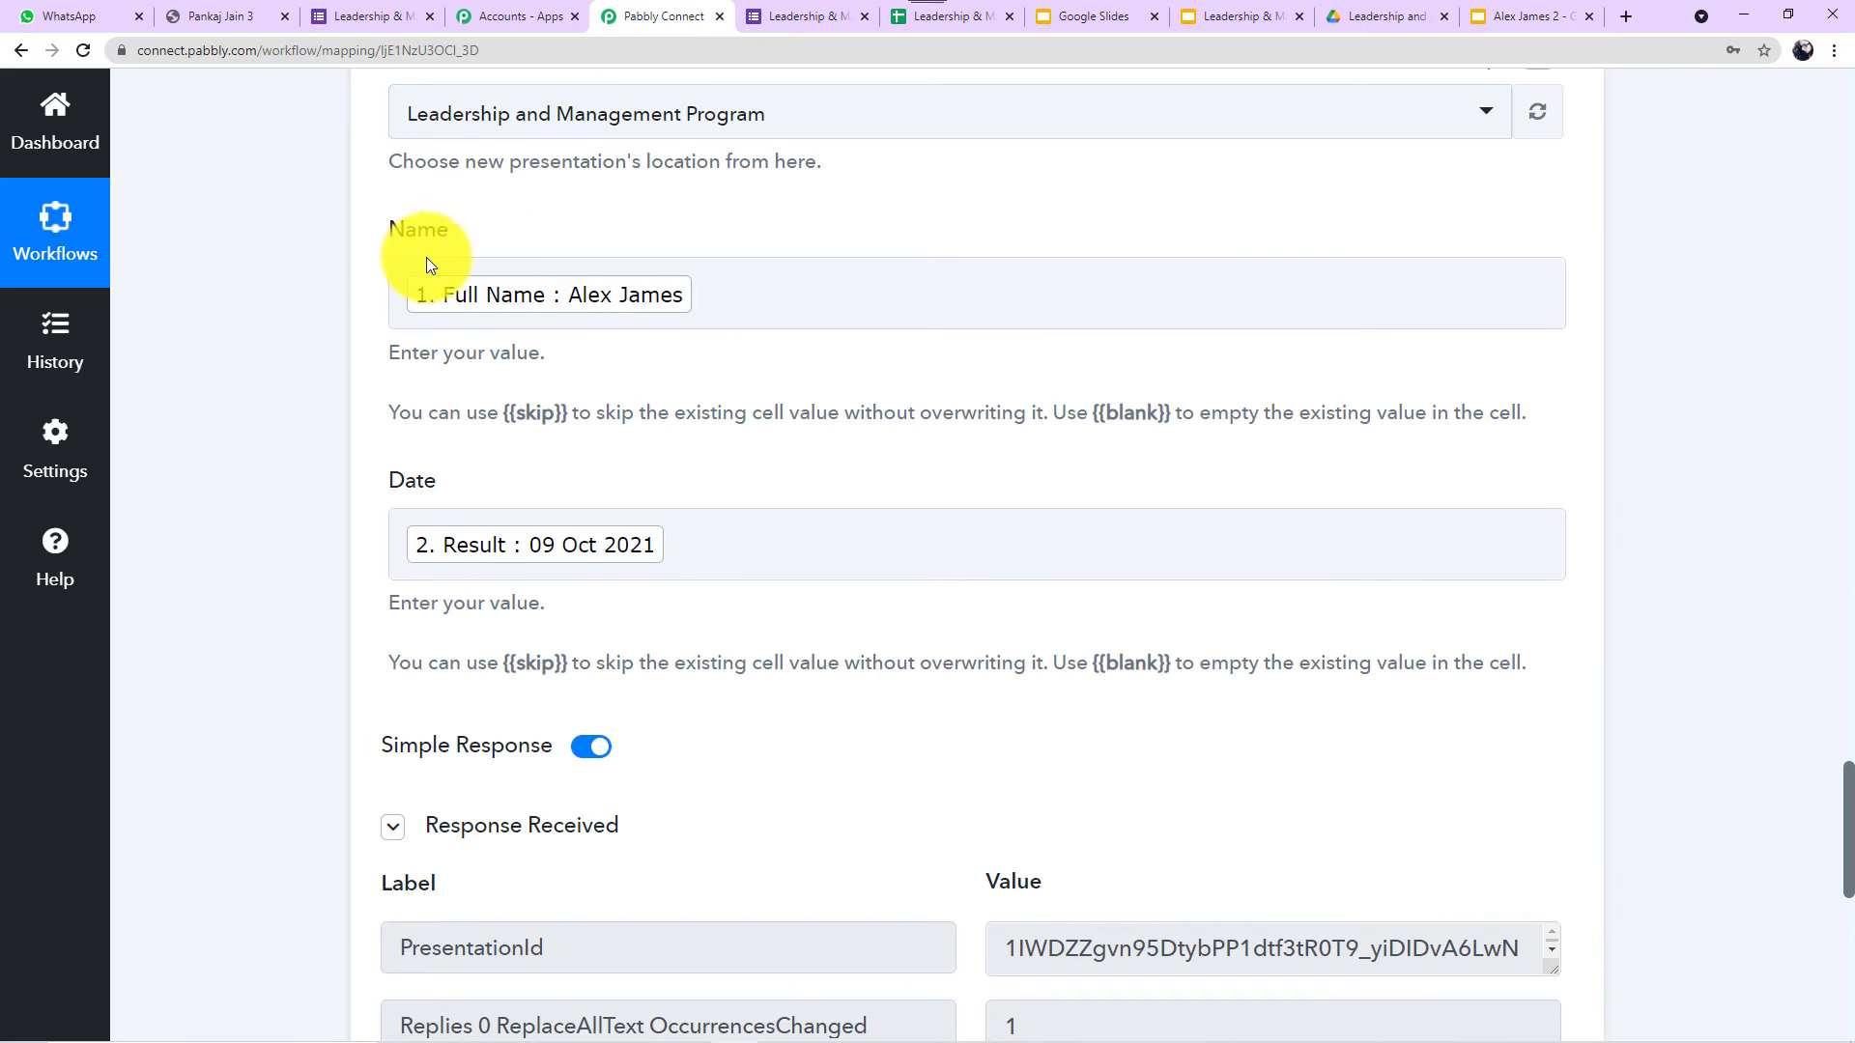
# Add a Google Drive action after the Google Slides step and set its action event to Share a File With Anyone.
pyautogui.scroll(-5, 351, 292)
pyautogui.scroll(-5, 338, 286)
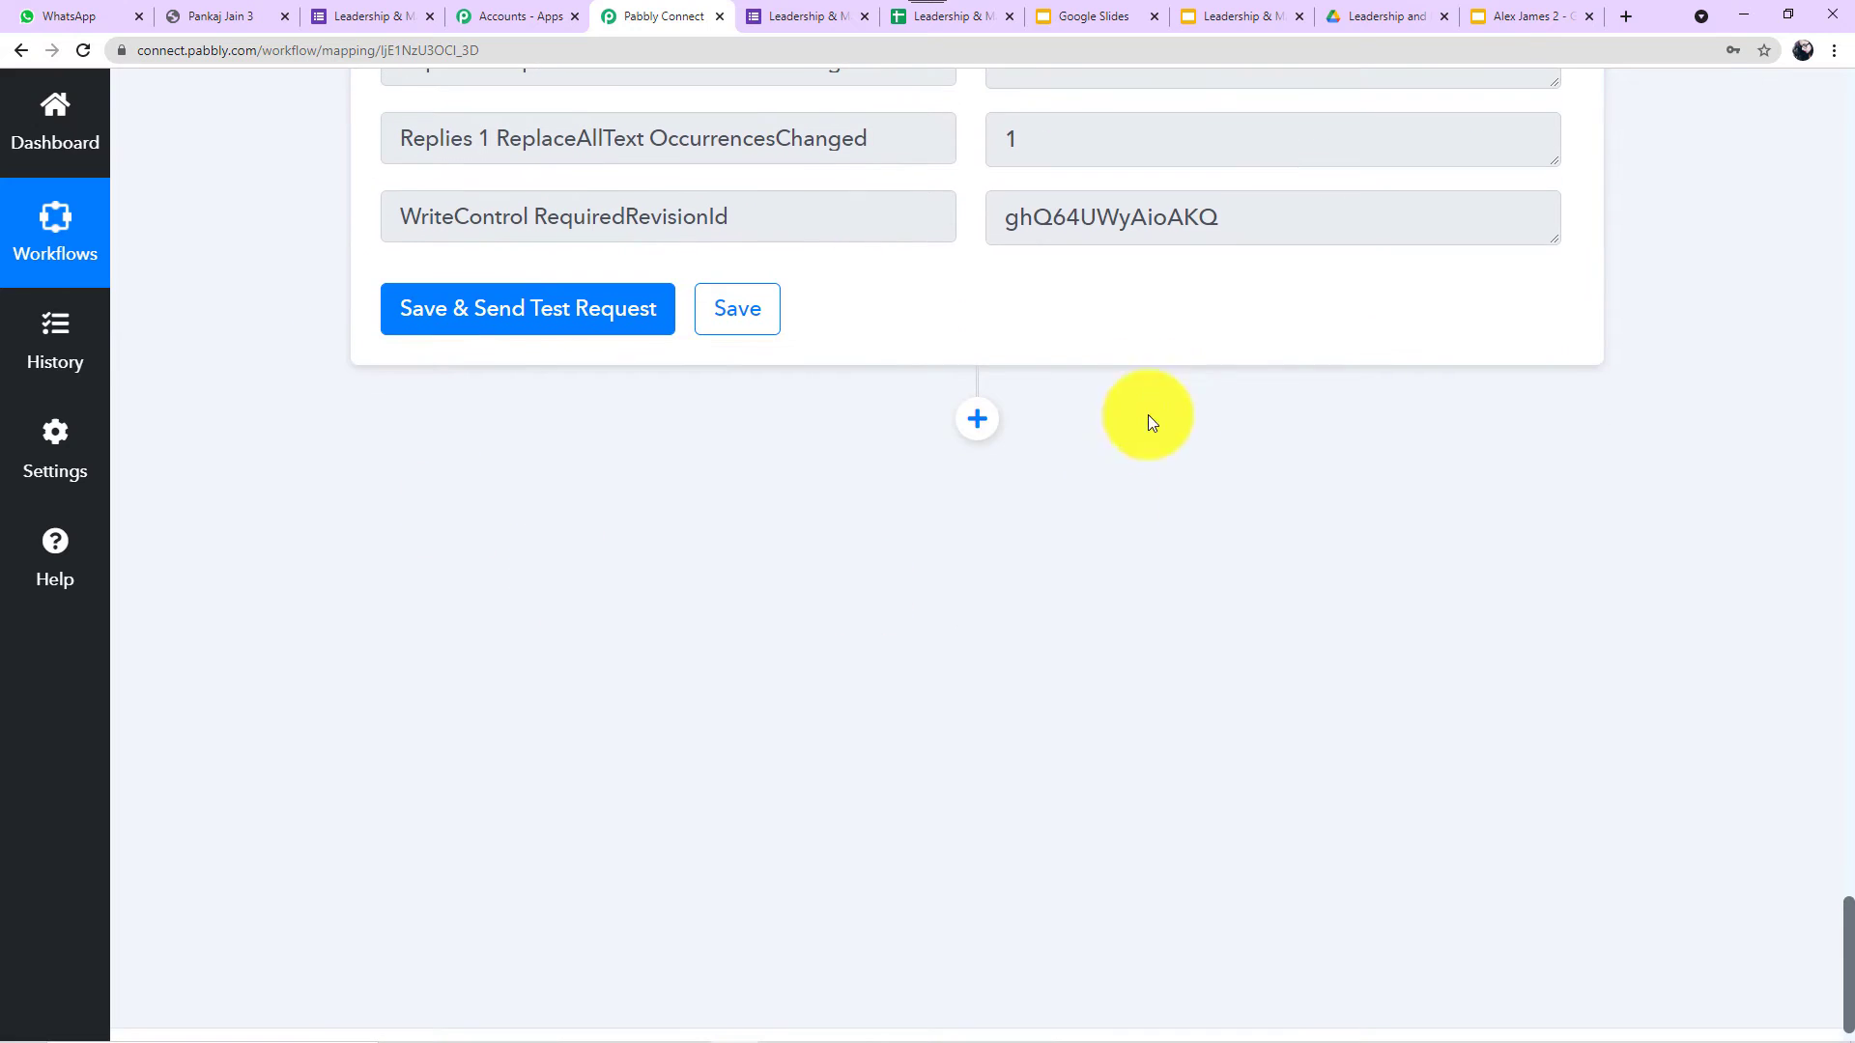
pyautogui.click(977, 418)
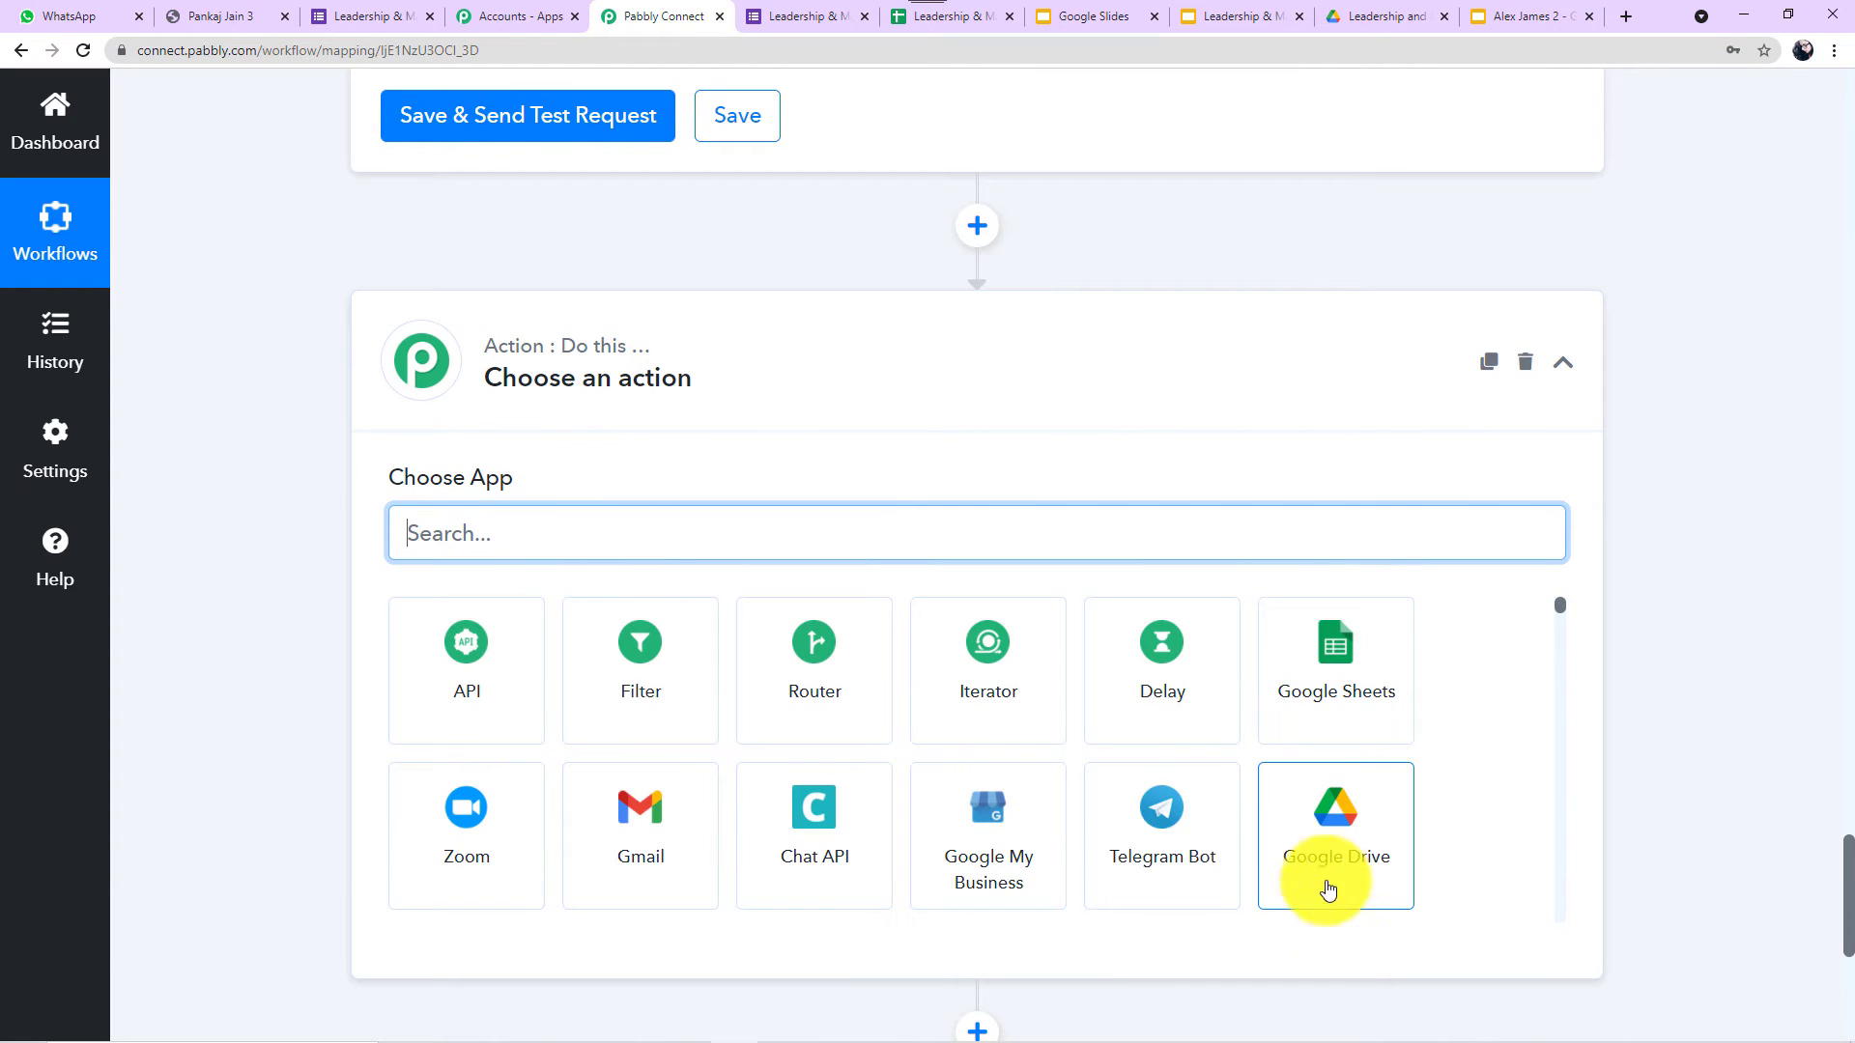
pyautogui.click(1303, 841)
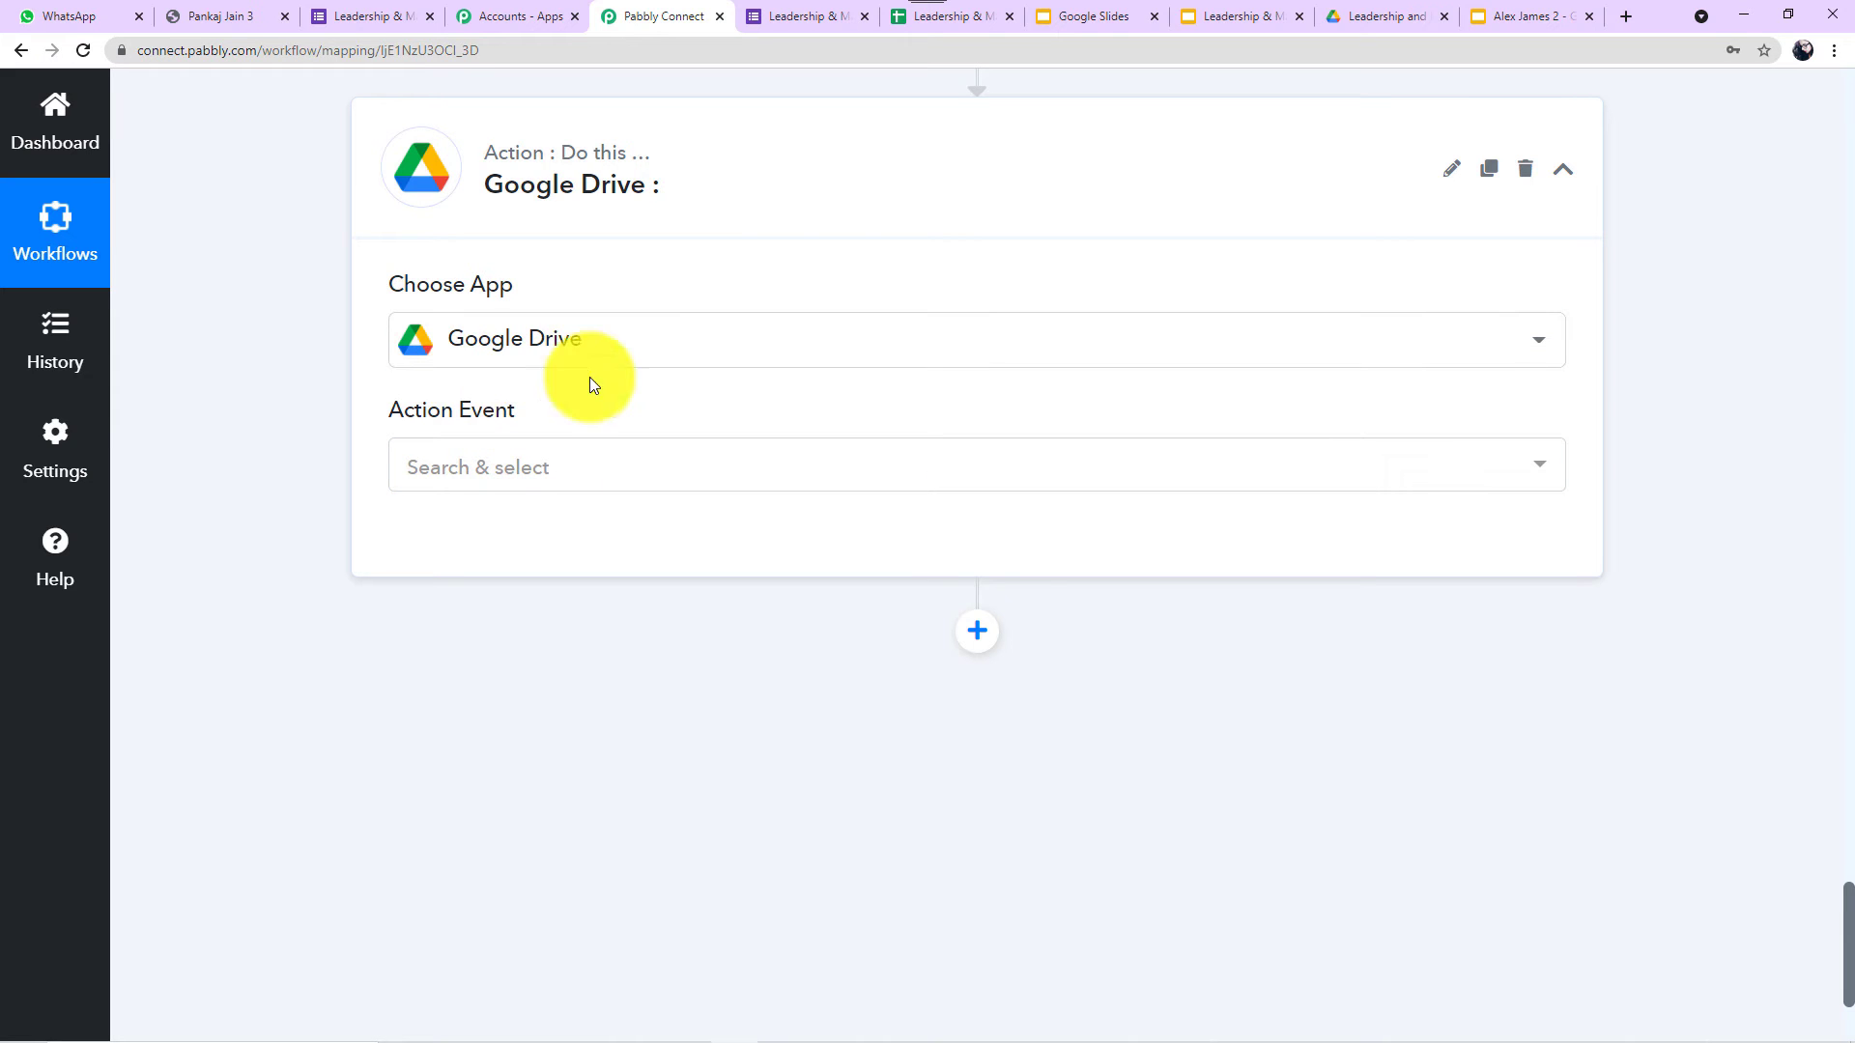
pyautogui.click(677, 477)
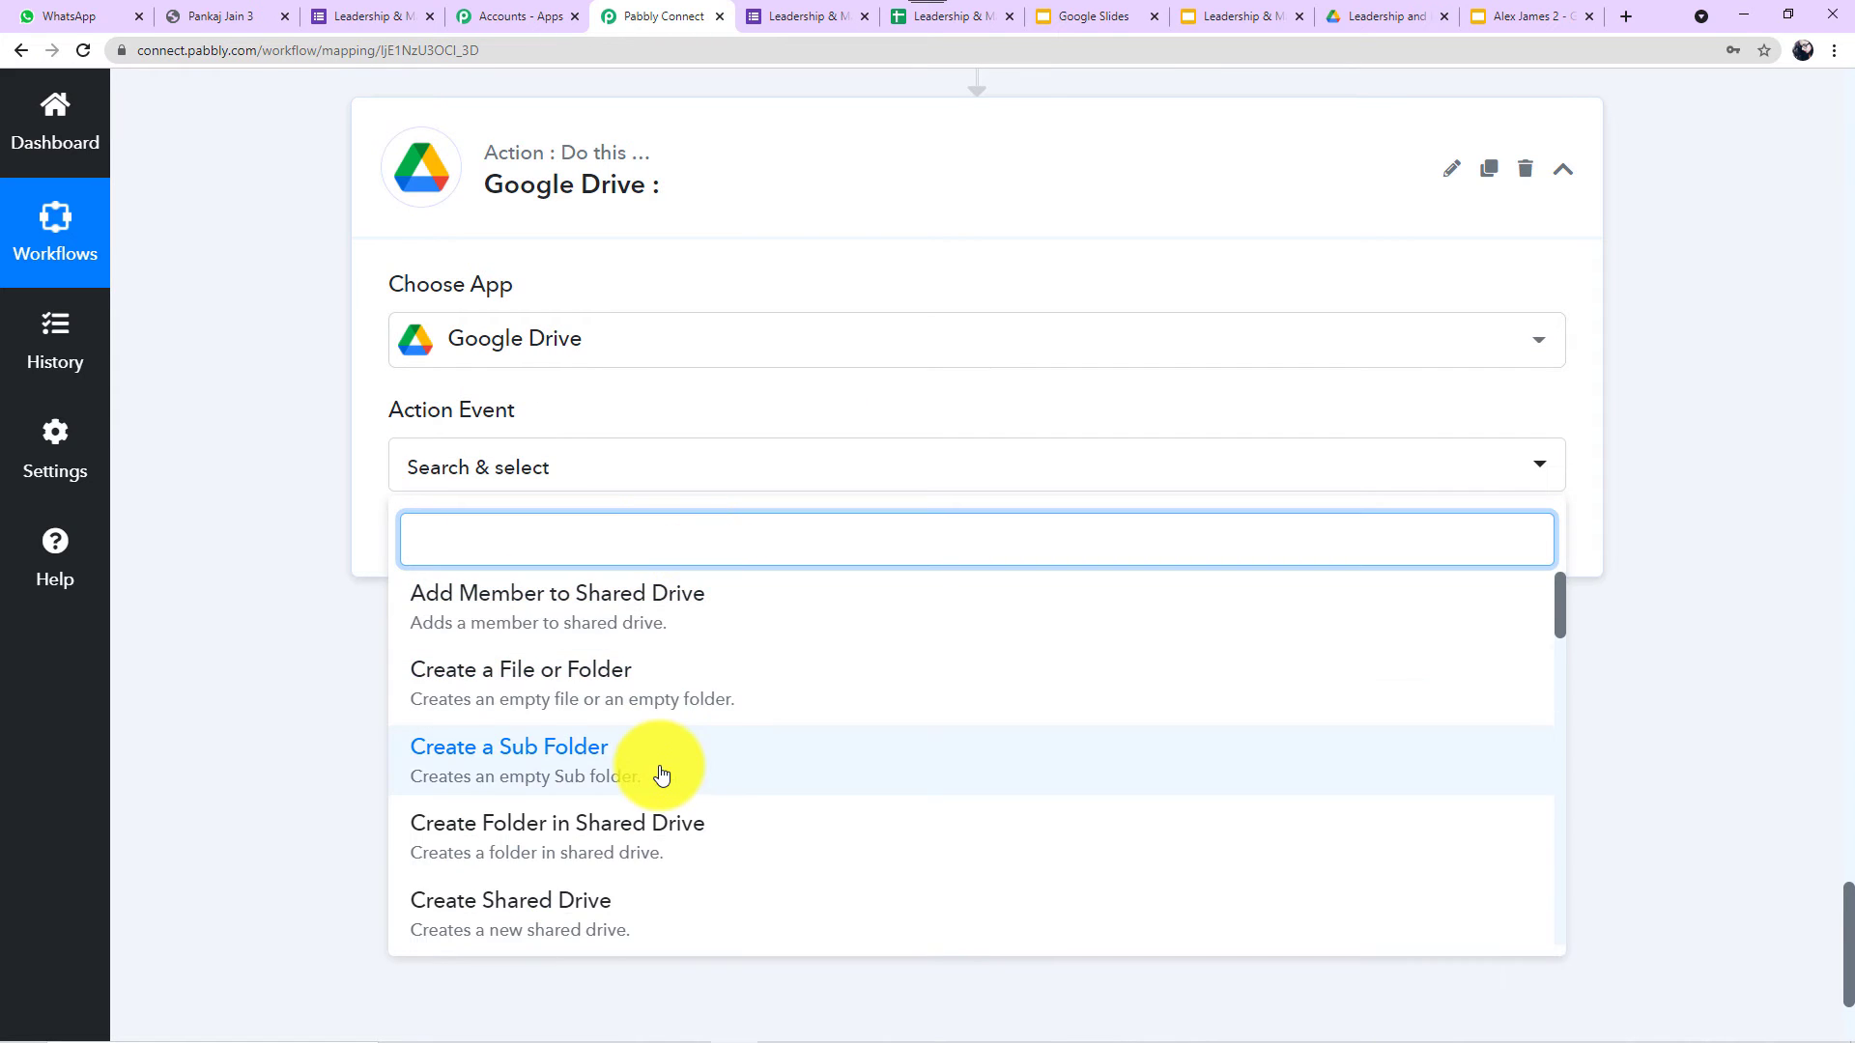
pyautogui.scroll(-8, 661, 775)
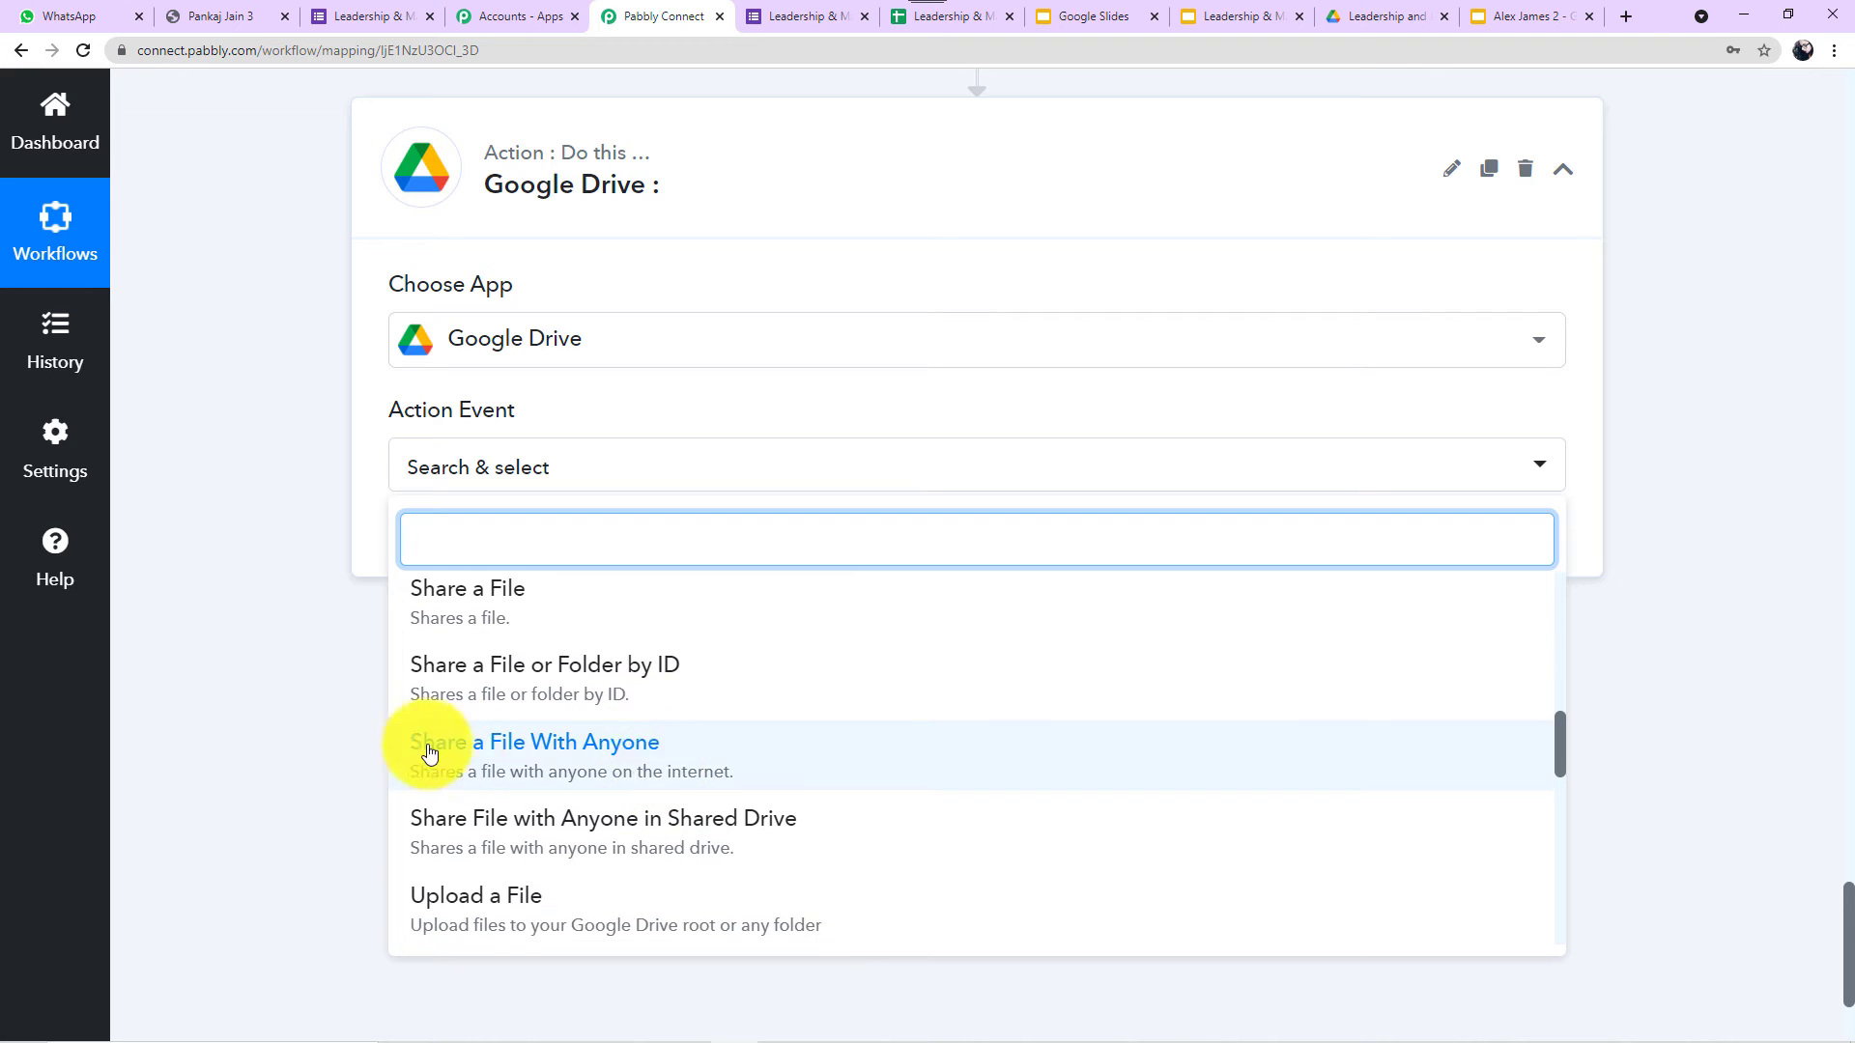
pyautogui.click(602, 749)
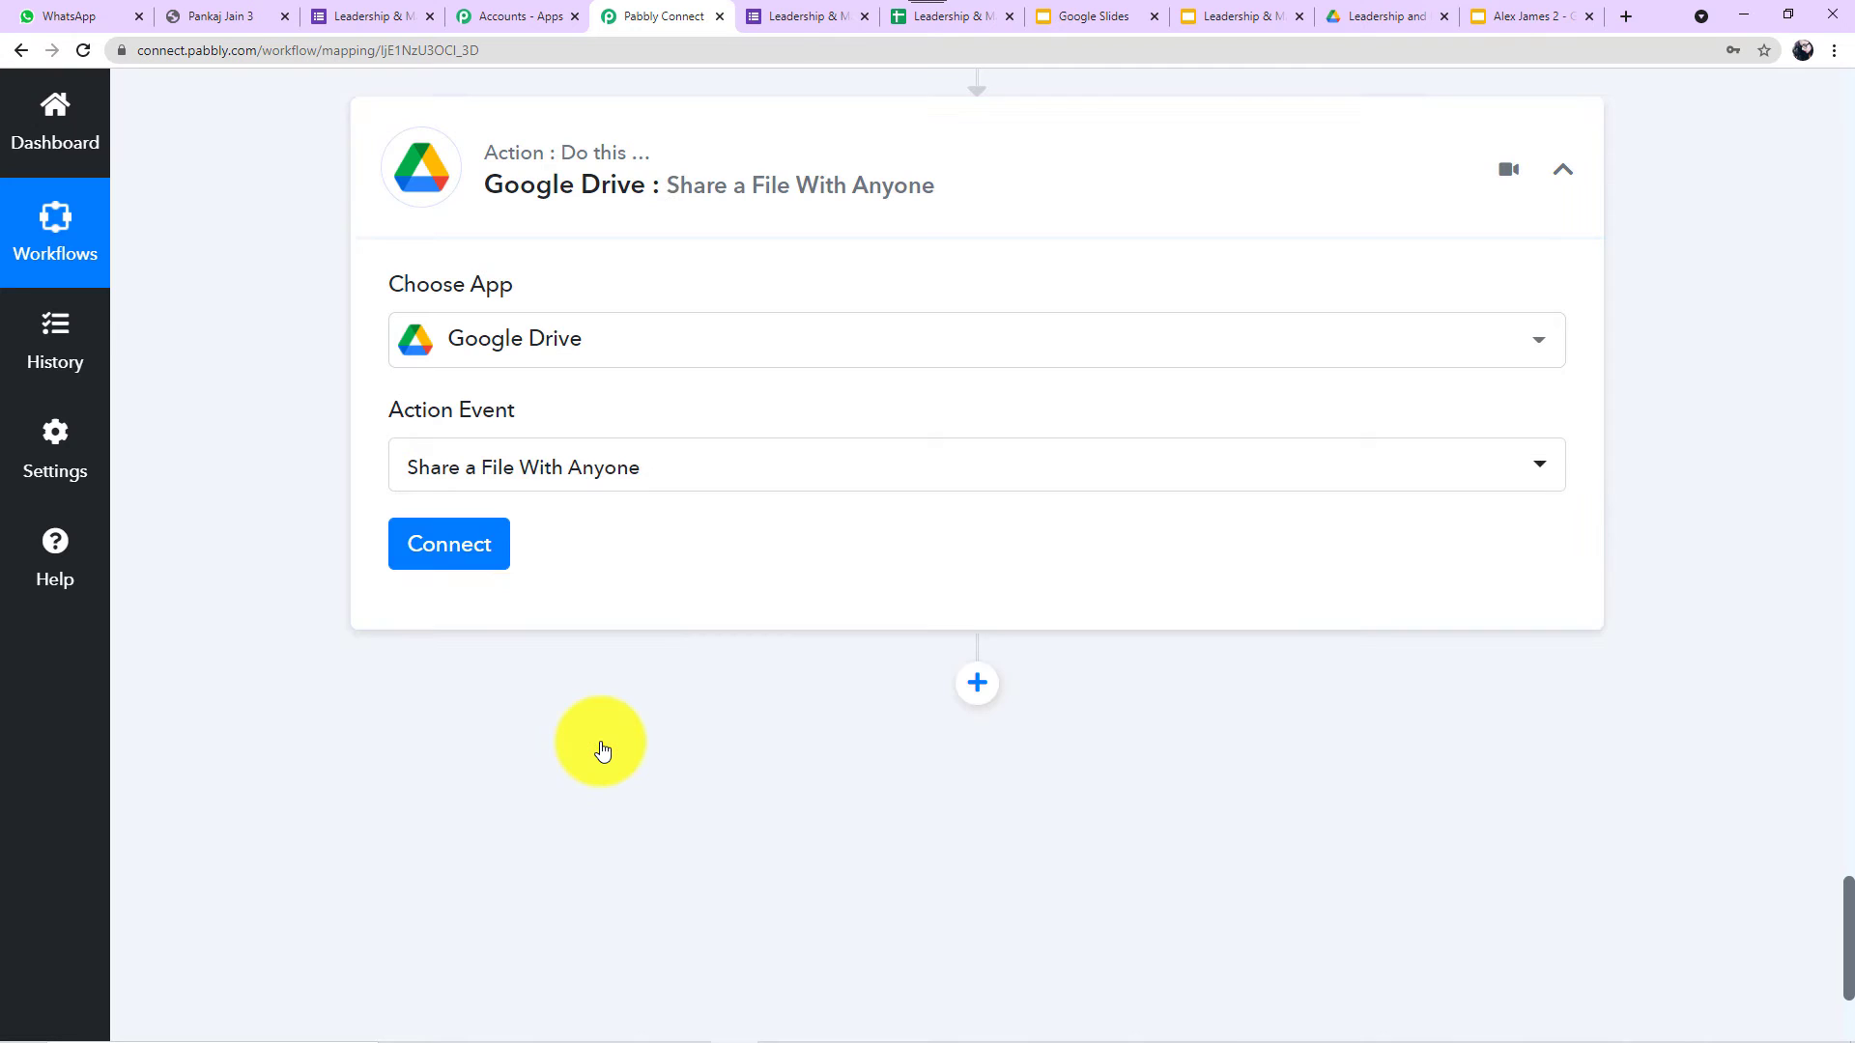
# Connect the Google Drive action through a new connection, authorizing Pabbly Connect Drive with the listed Google account.
pyautogui.click(462, 551)
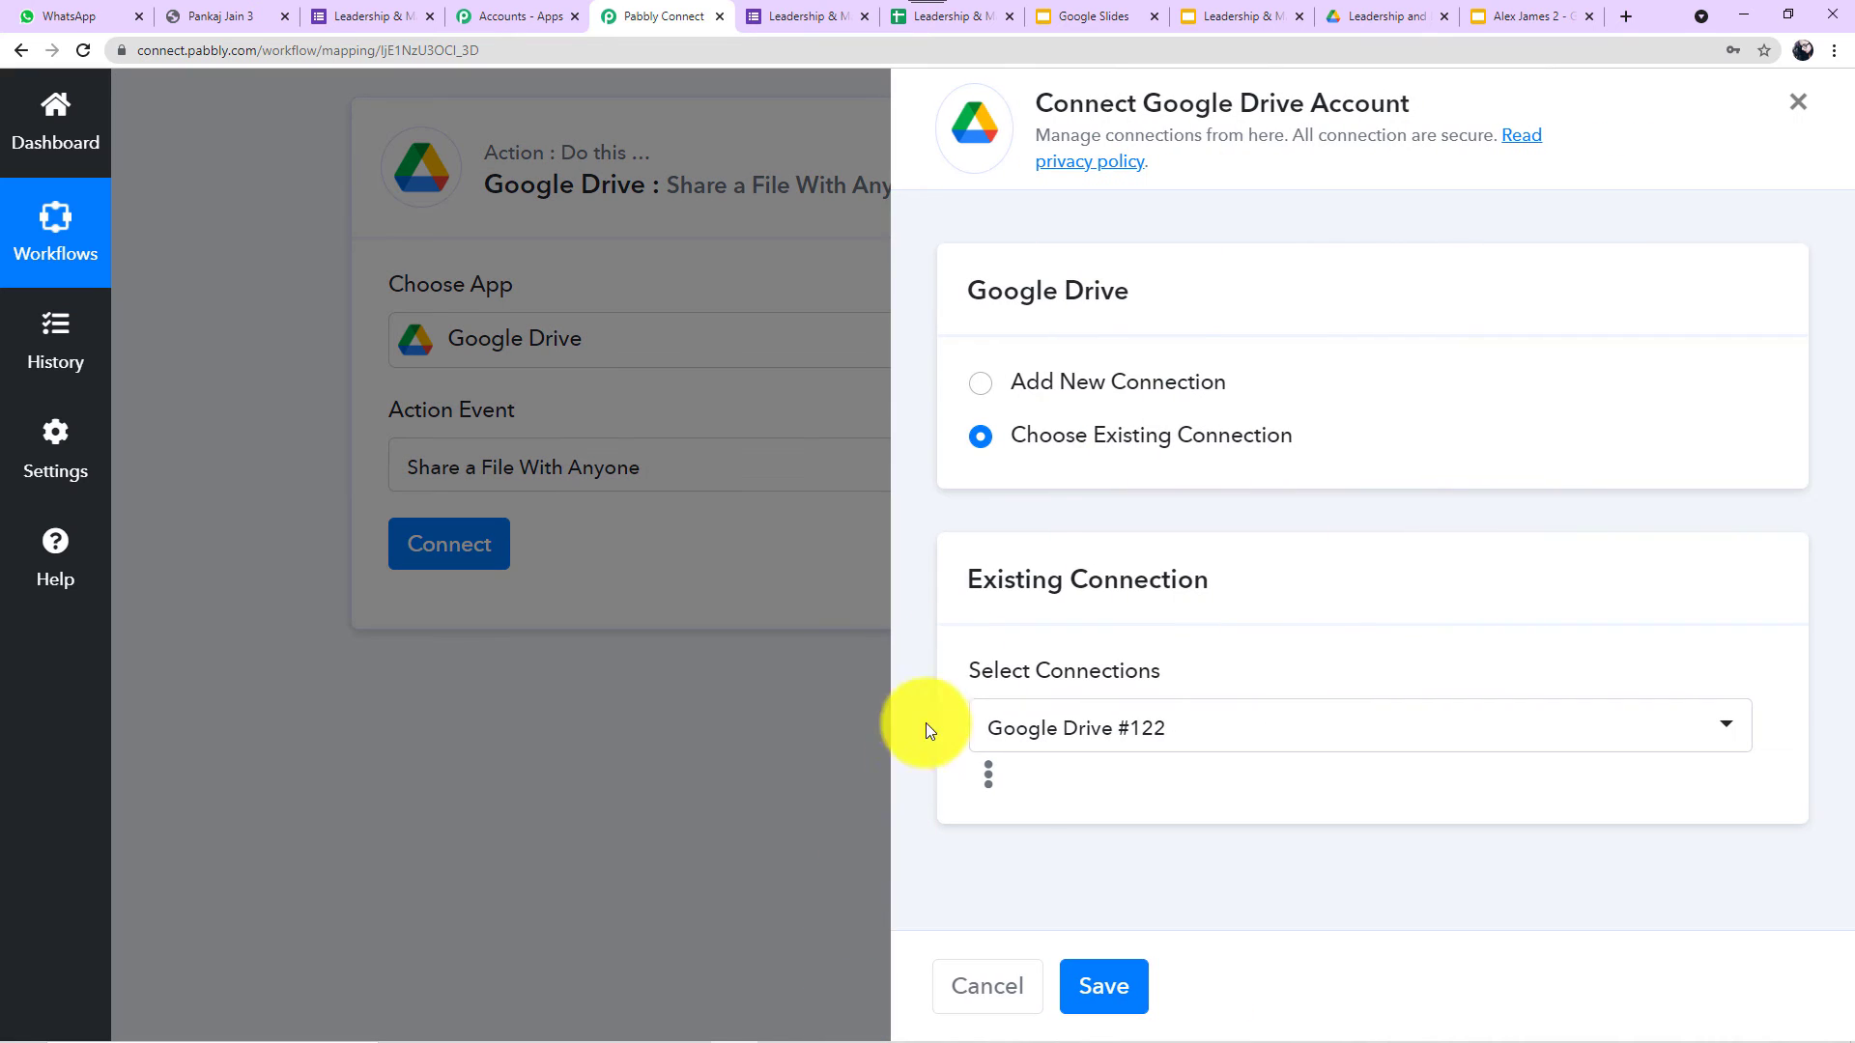
pyautogui.click(994, 385)
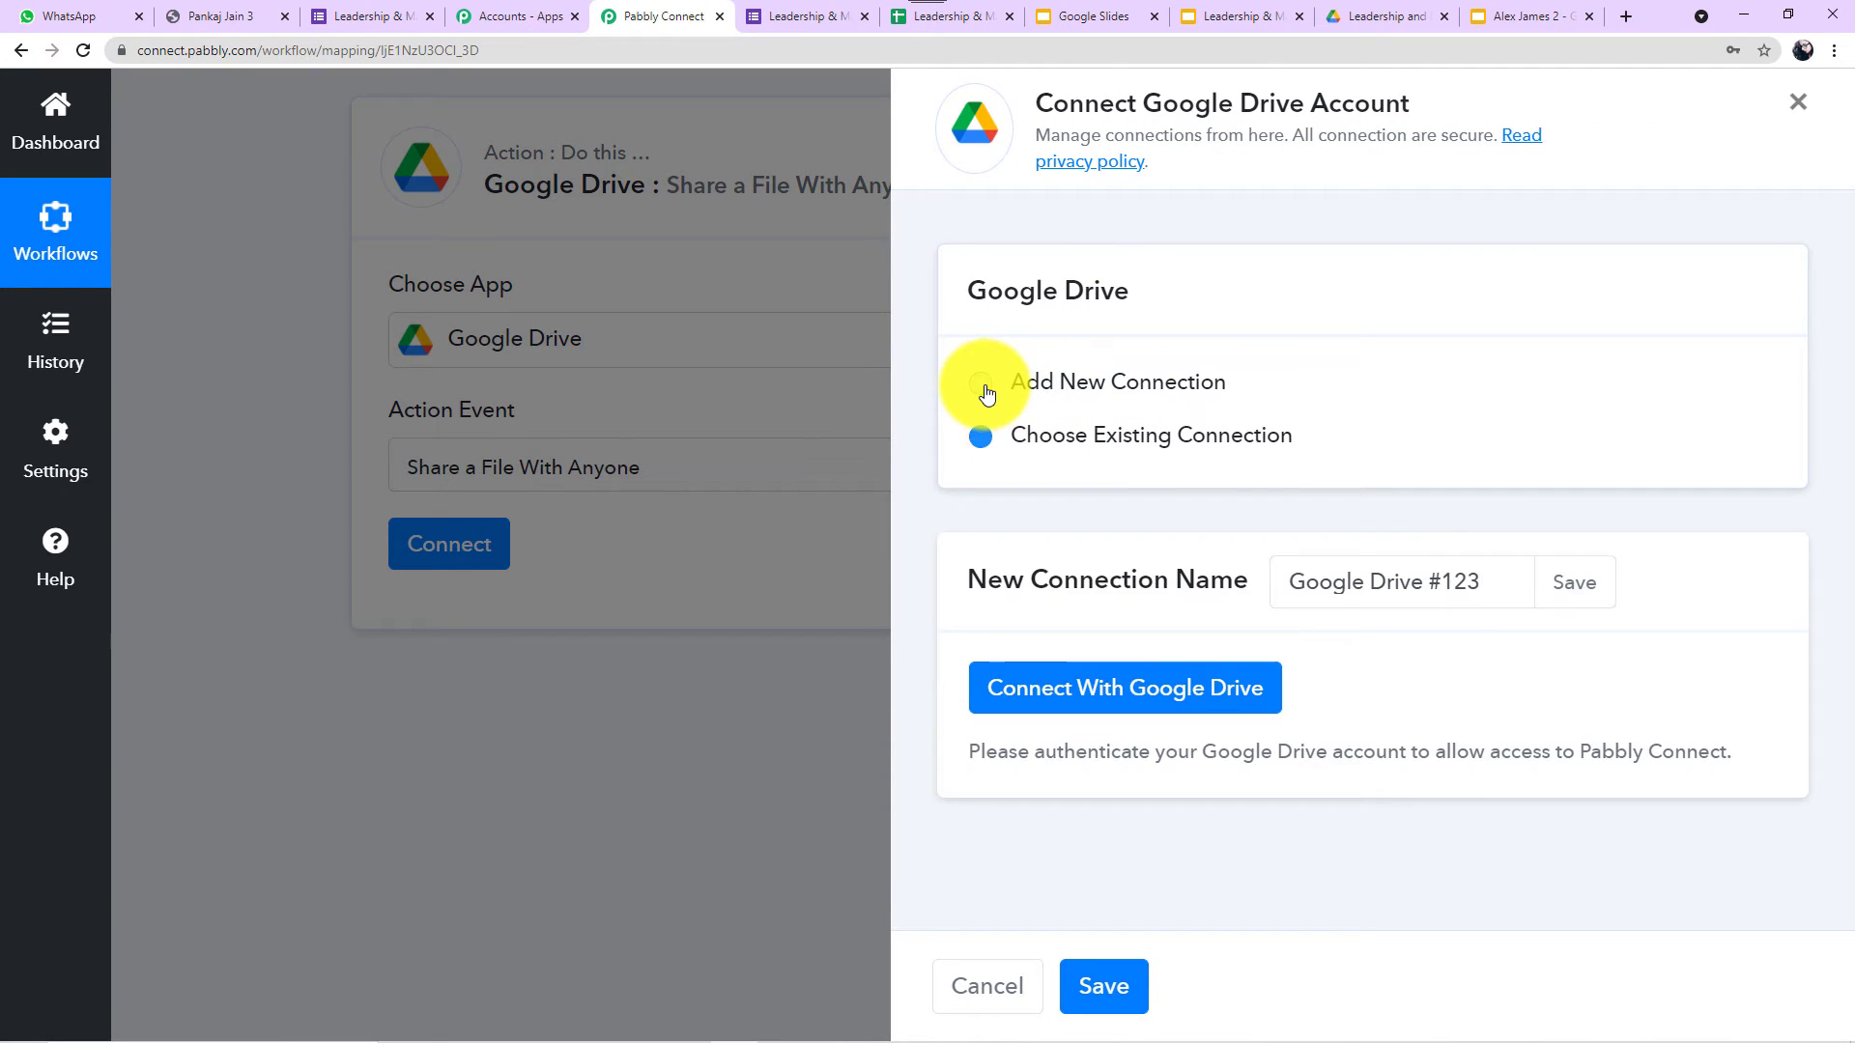
pyautogui.click(1107, 710)
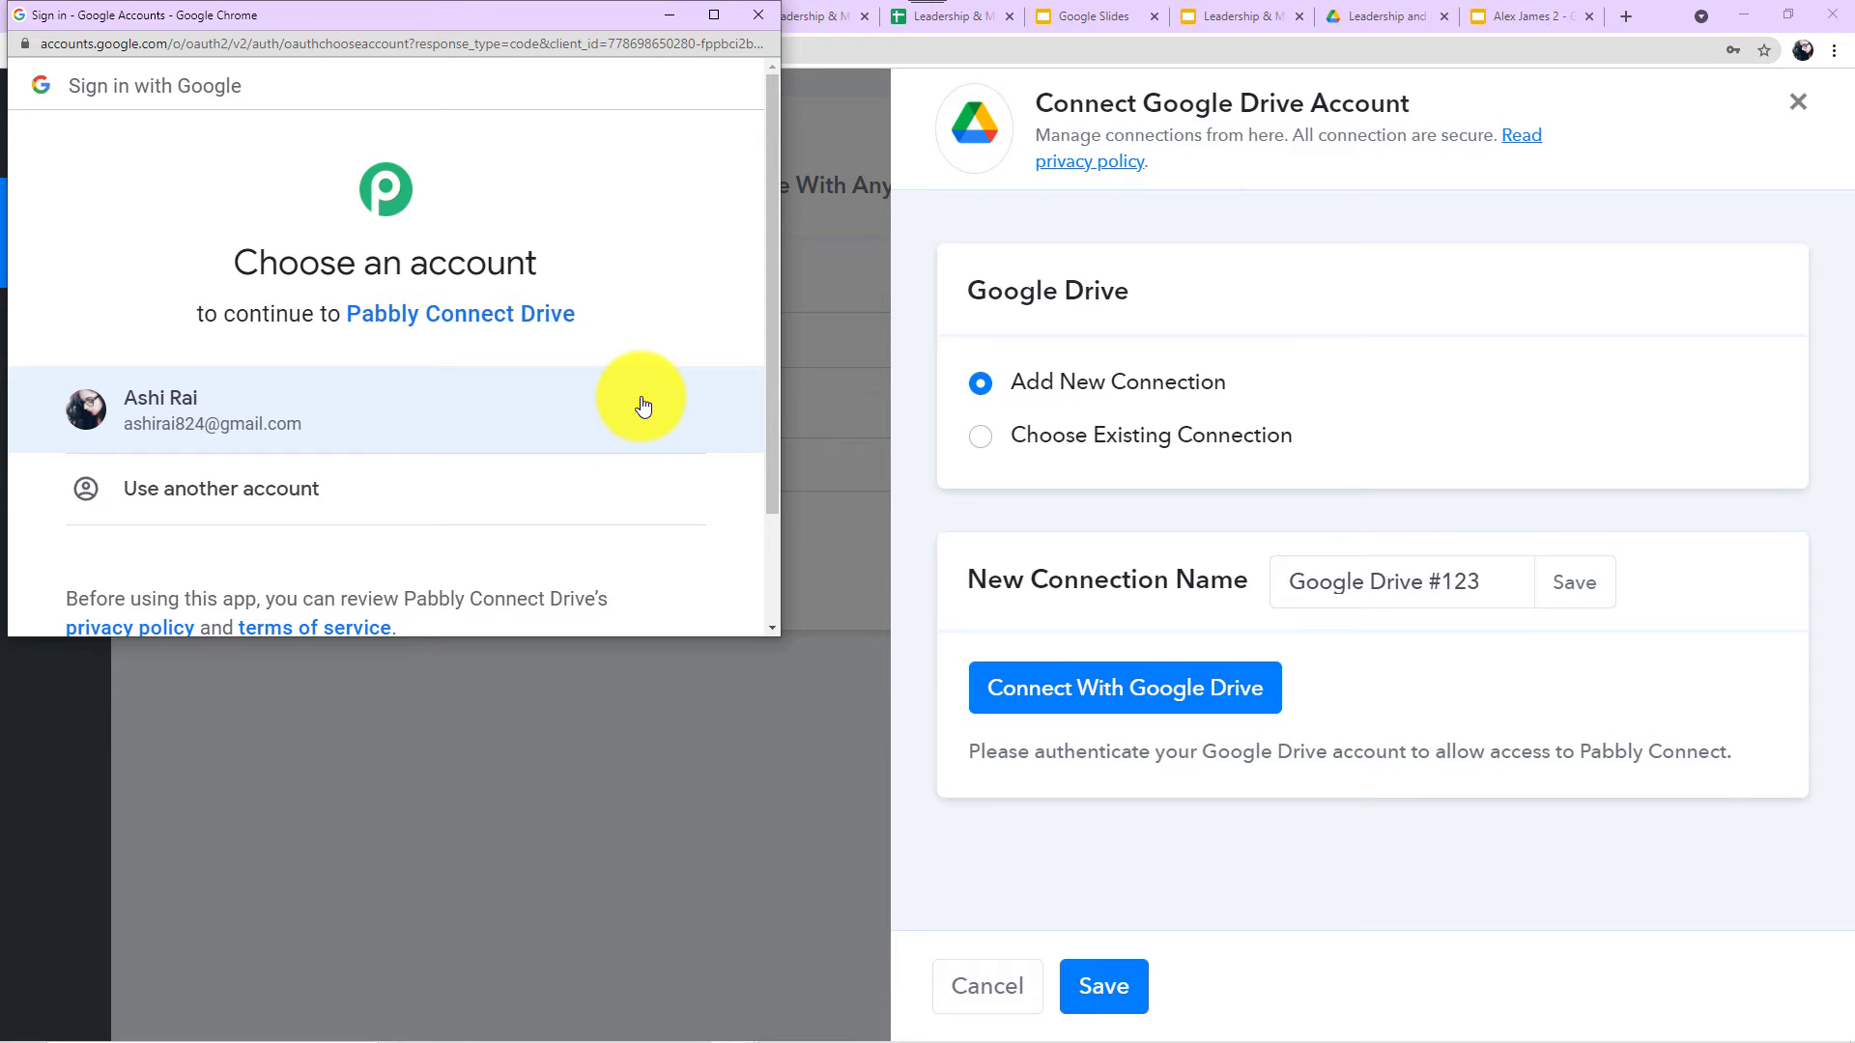
pyautogui.click(299, 425)
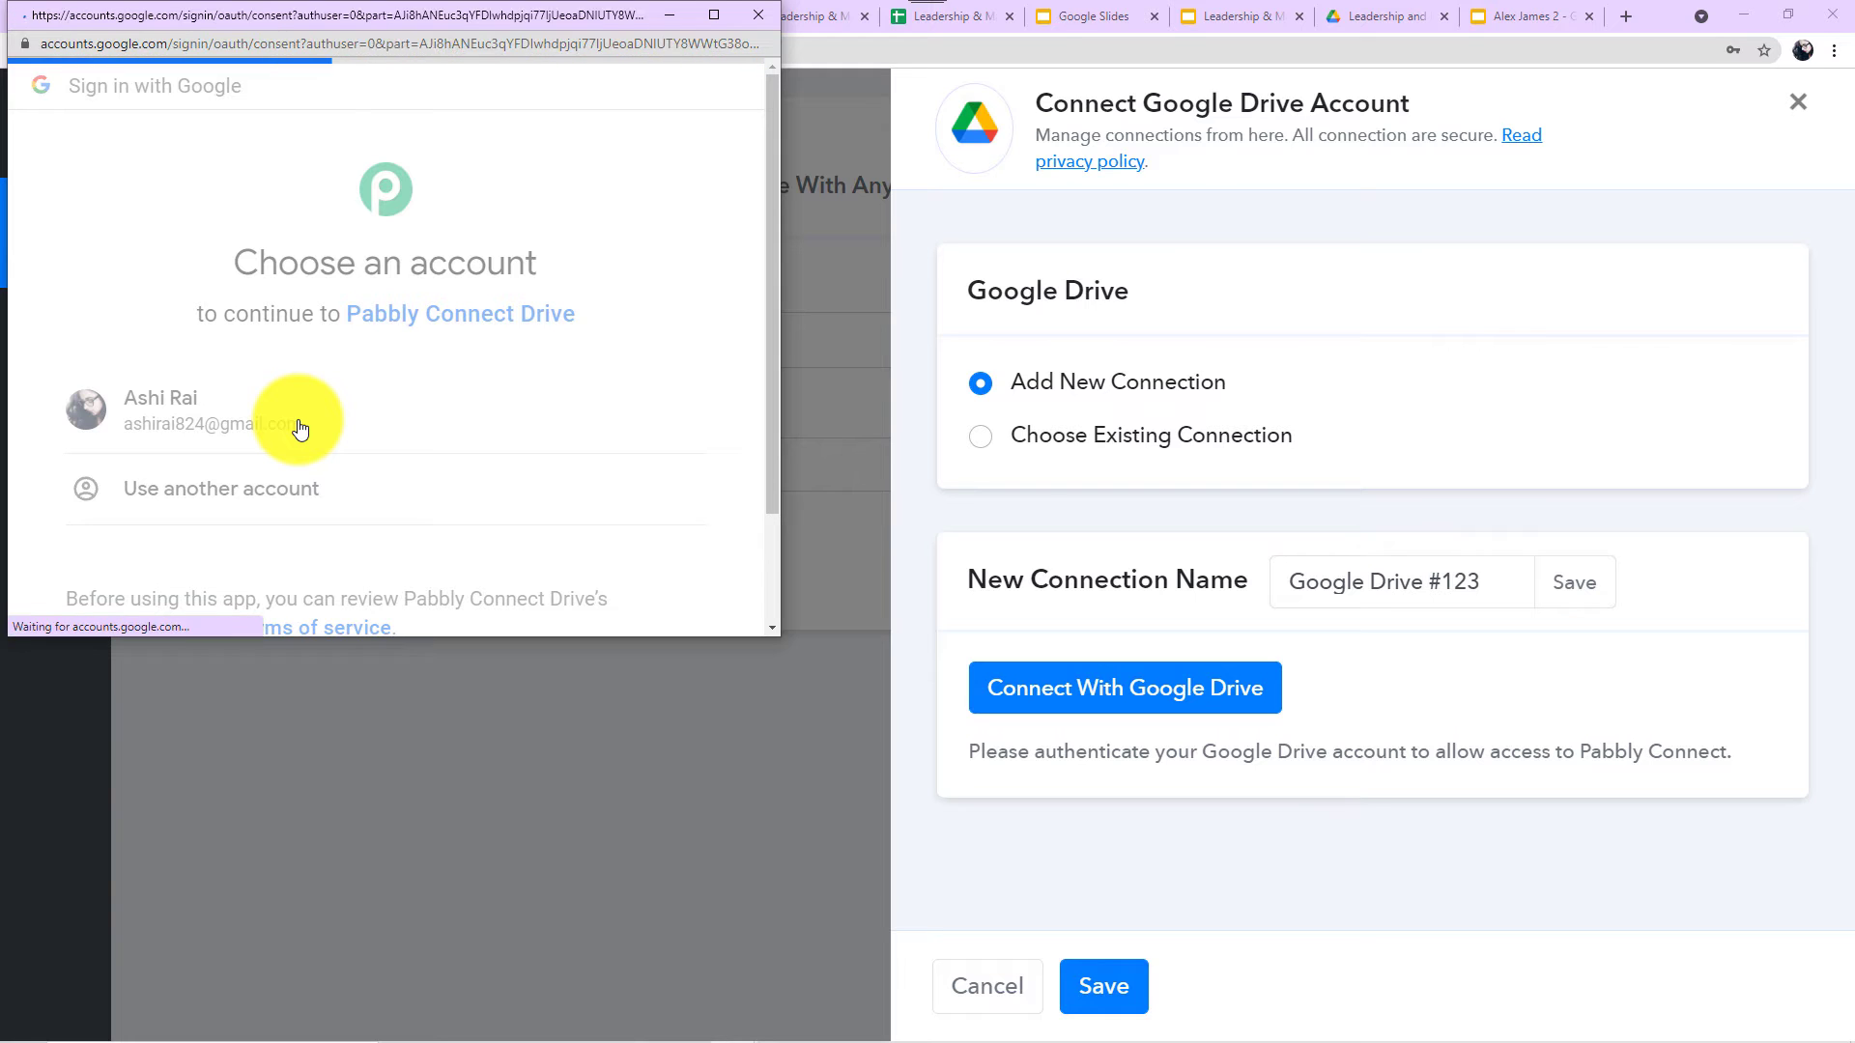
pyautogui.scroll(-5, 299, 428)
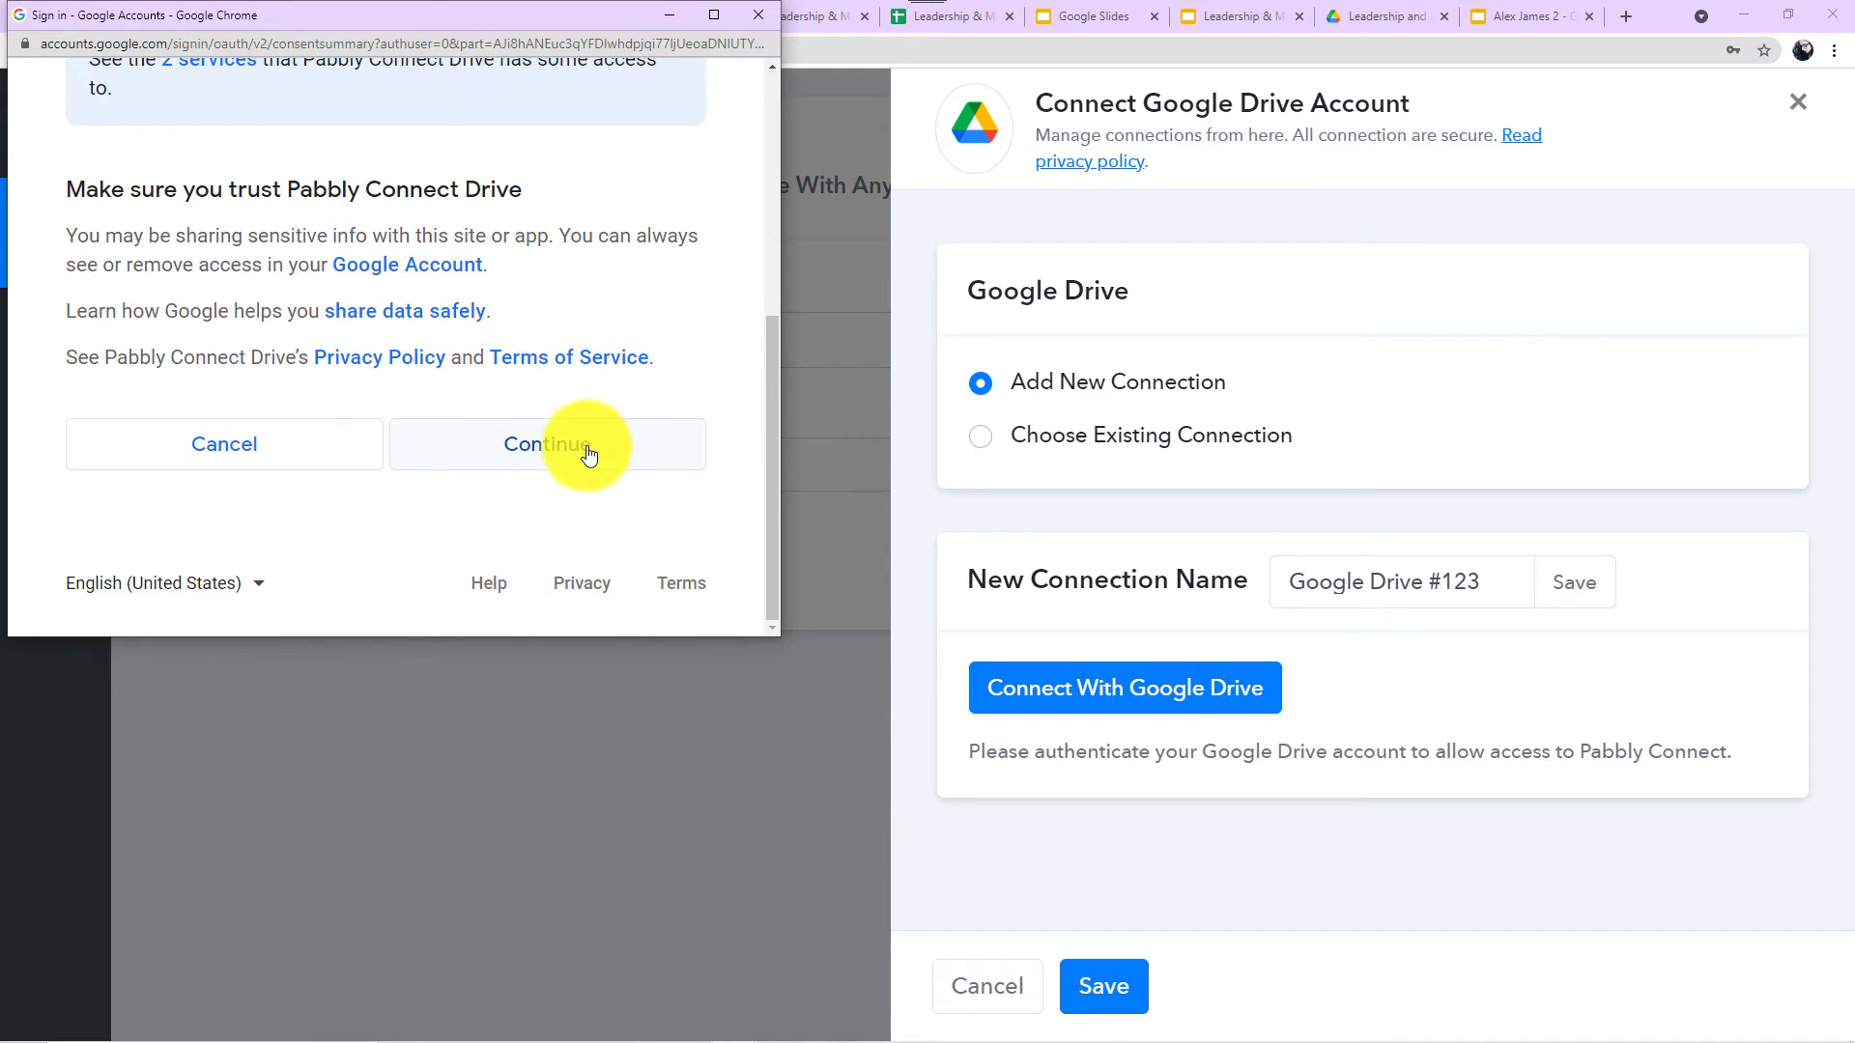
pyautogui.click(588, 448)
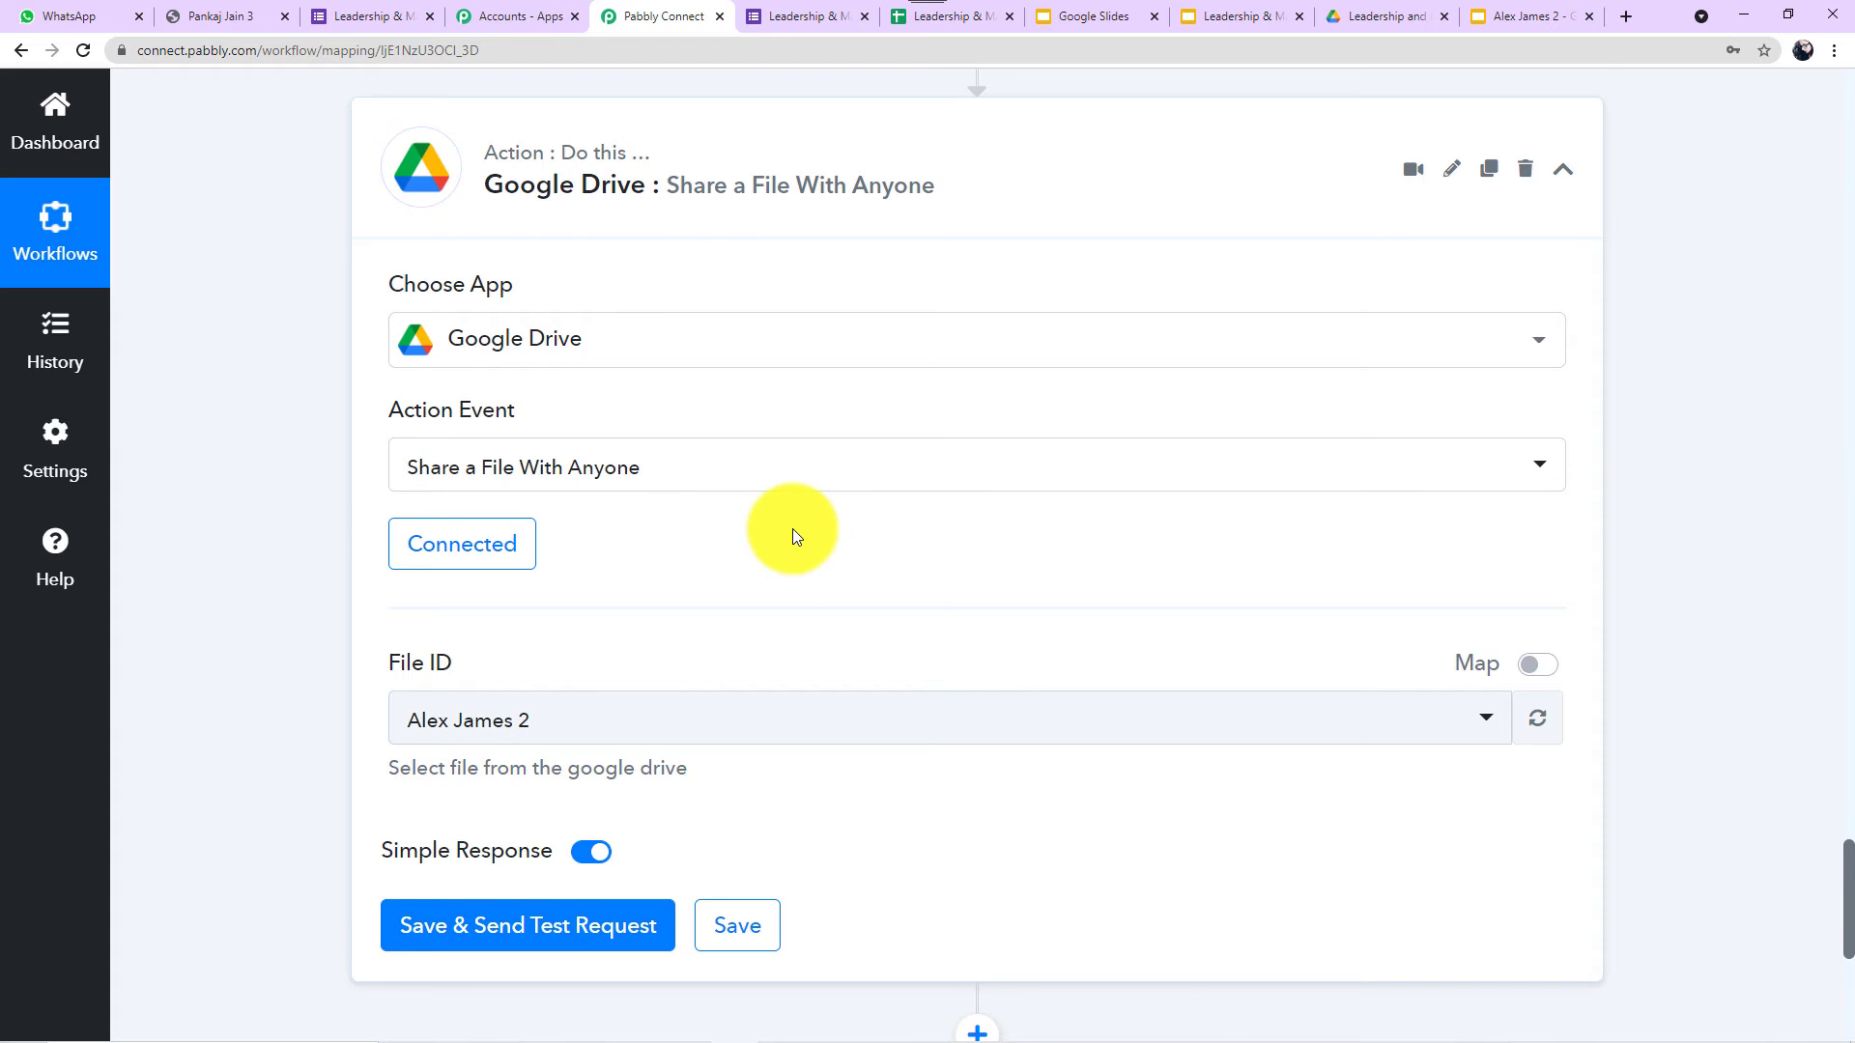
# Enable mapping for the File ID and map it to the PresentationId from the Google Slides step.
pyautogui.scroll(-3, 792, 529)
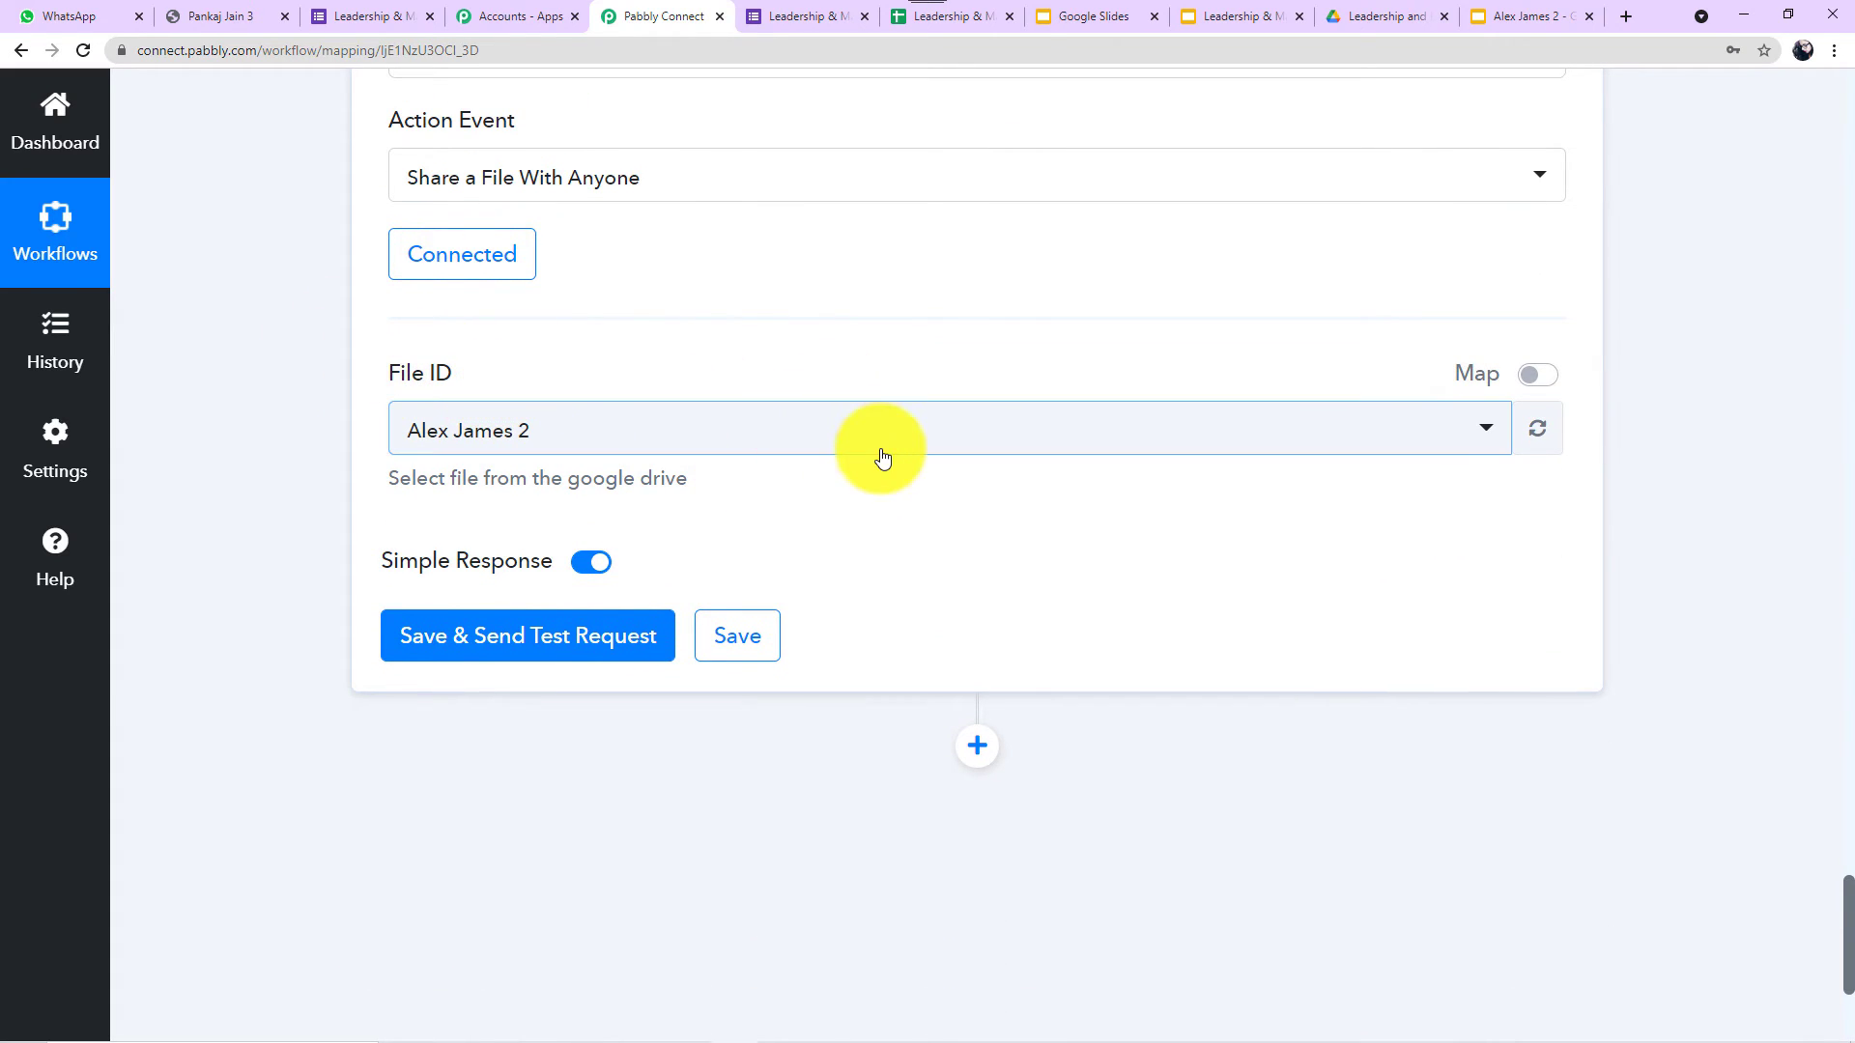
pyautogui.scroll(10, 898, 425)
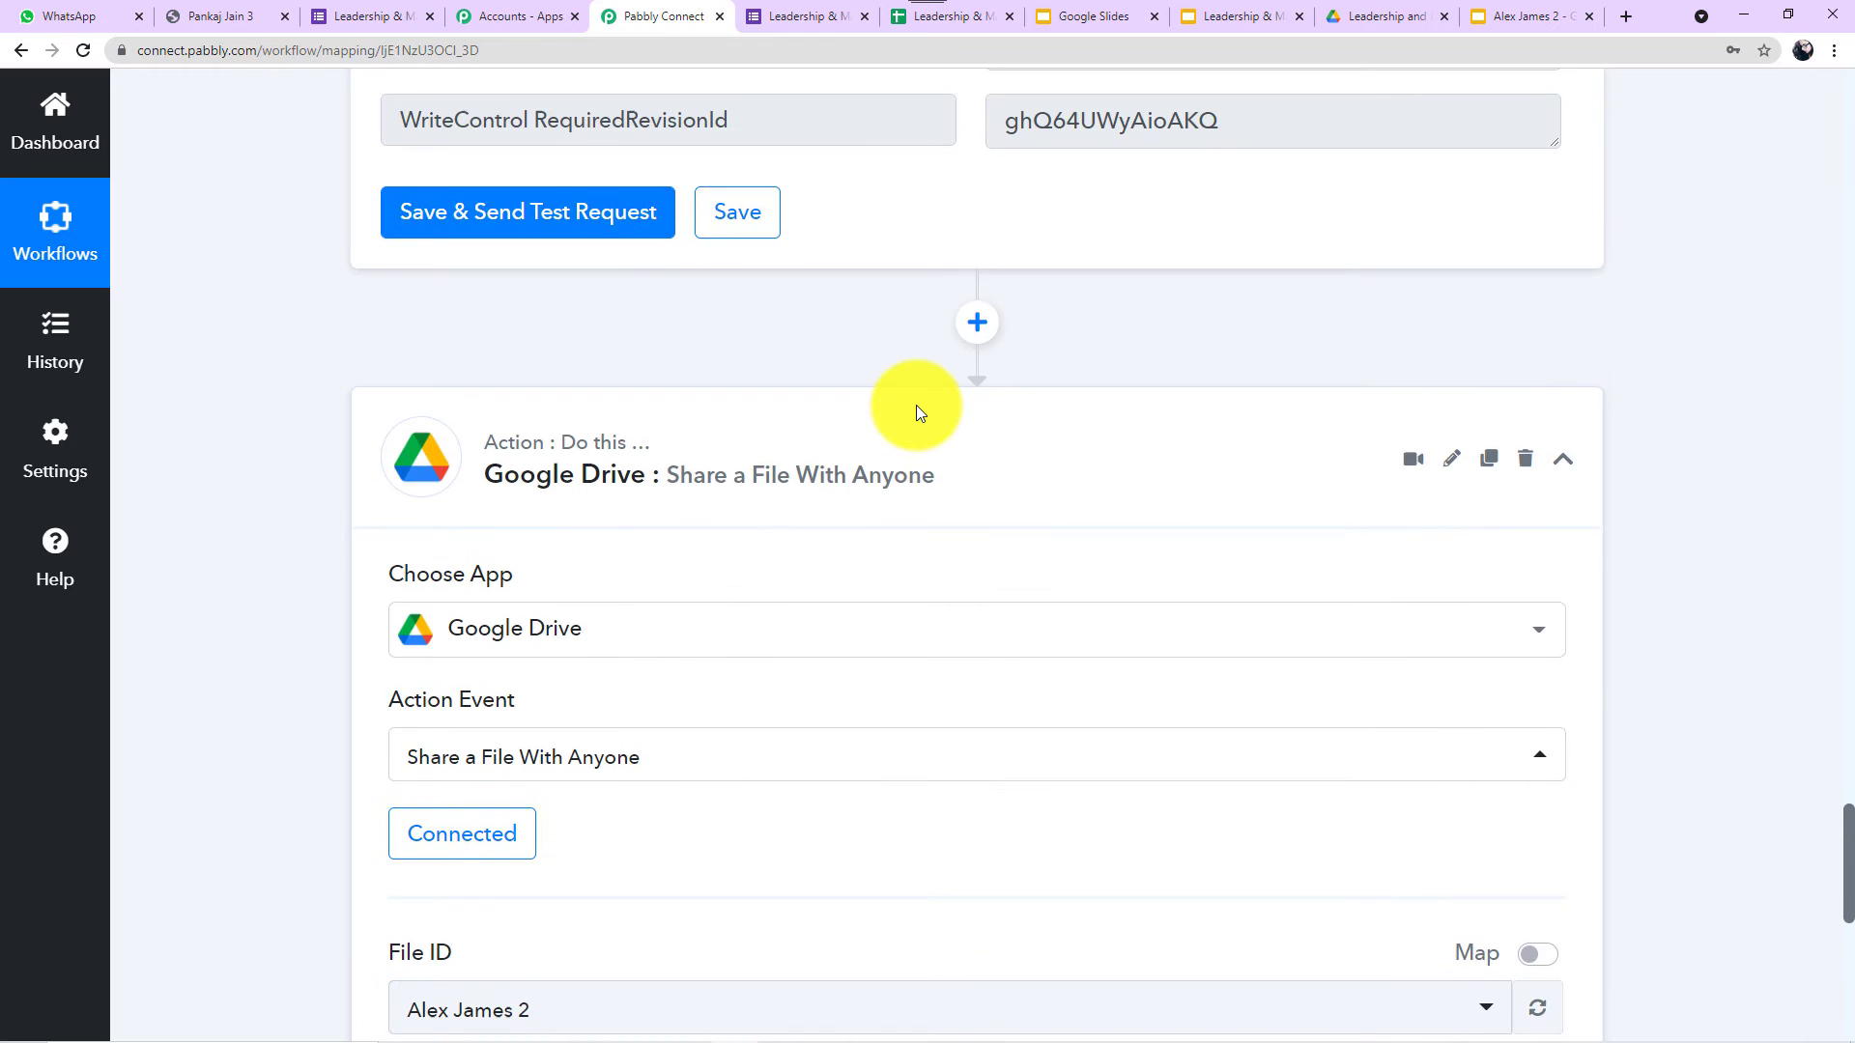
pyautogui.scroll(2, 566, 474)
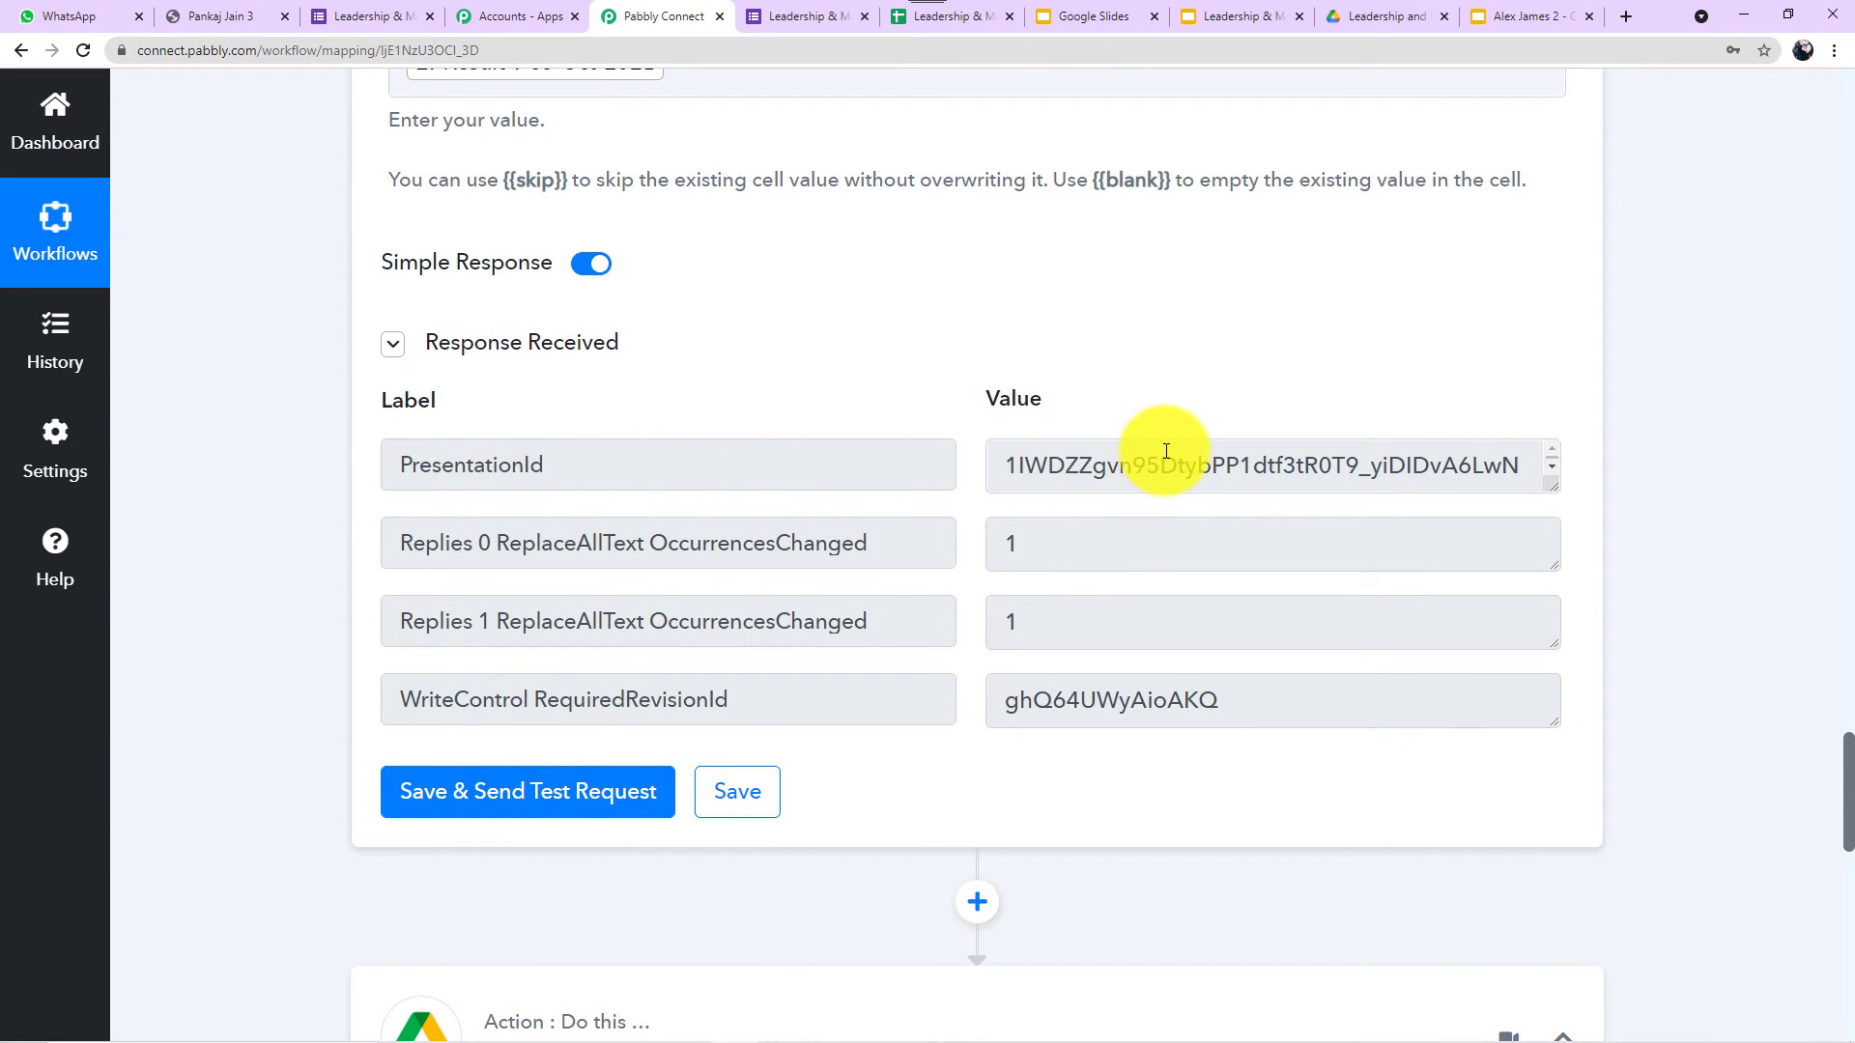
pyautogui.scroll(-7, 1166, 451)
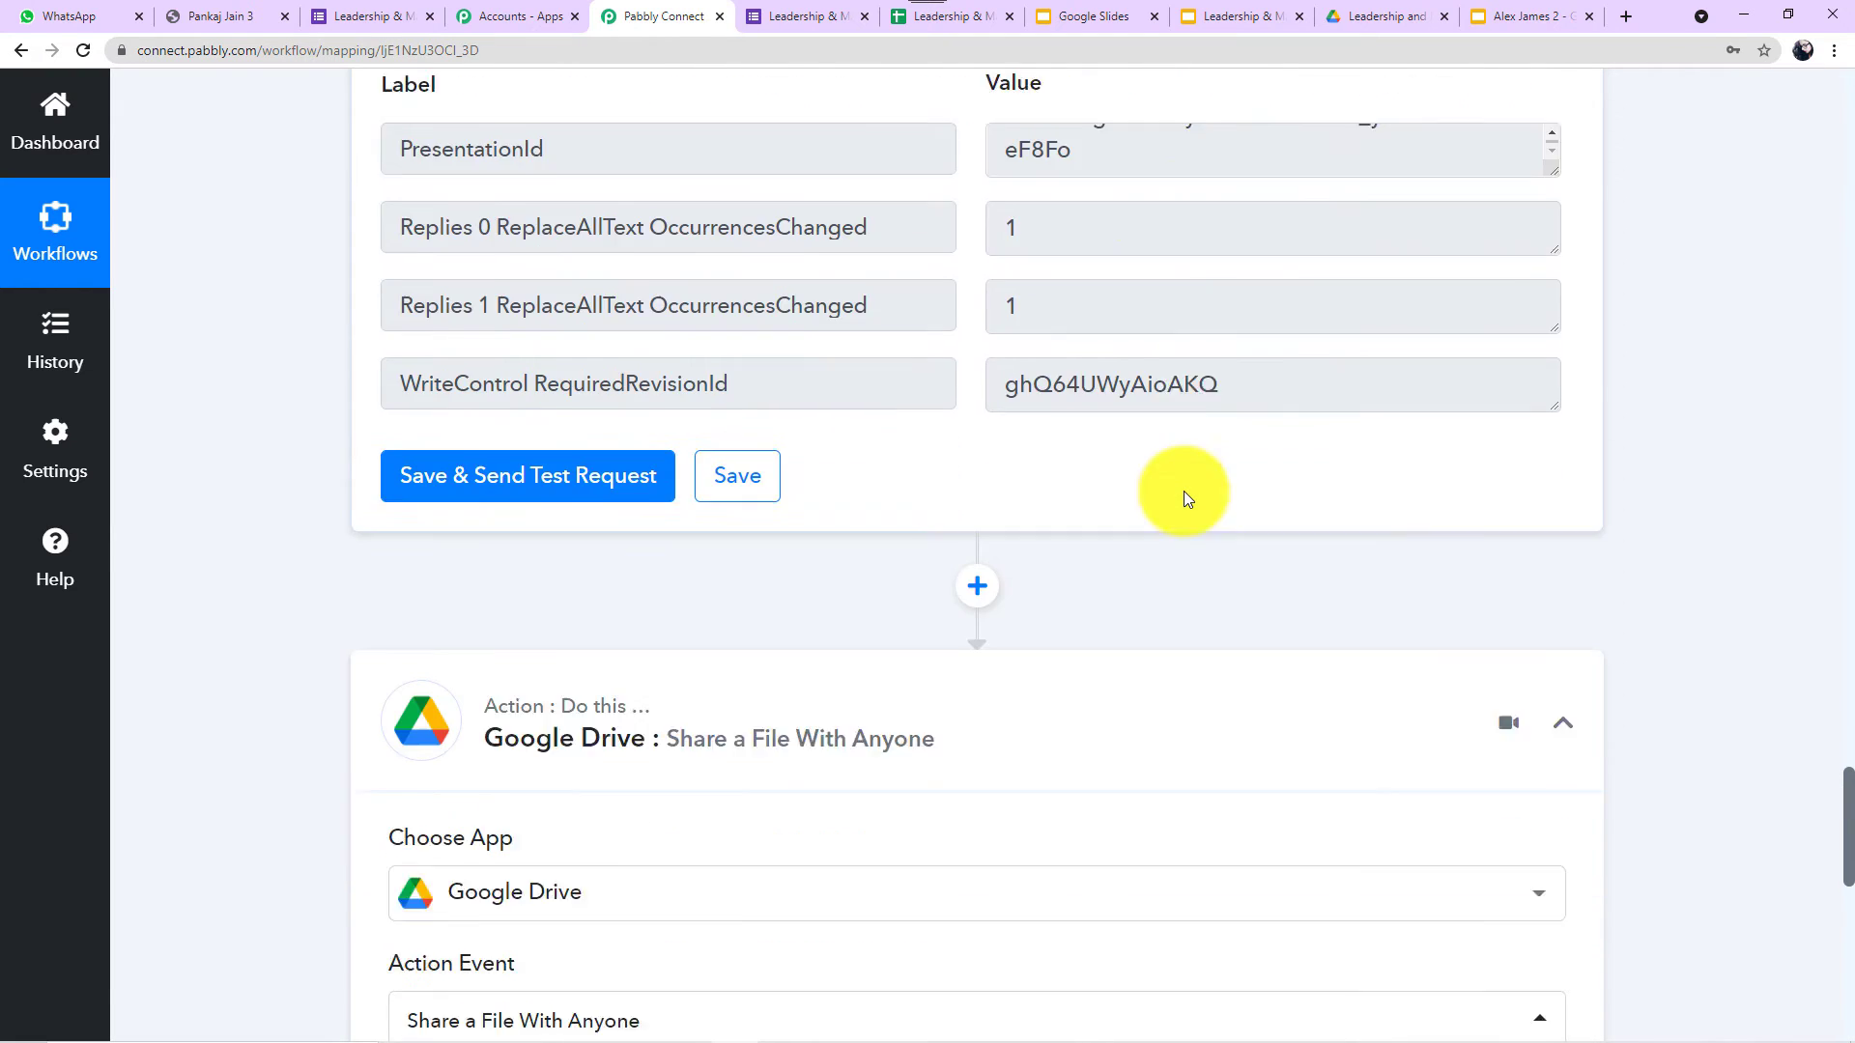
pyautogui.scroll(-6, 1184, 490)
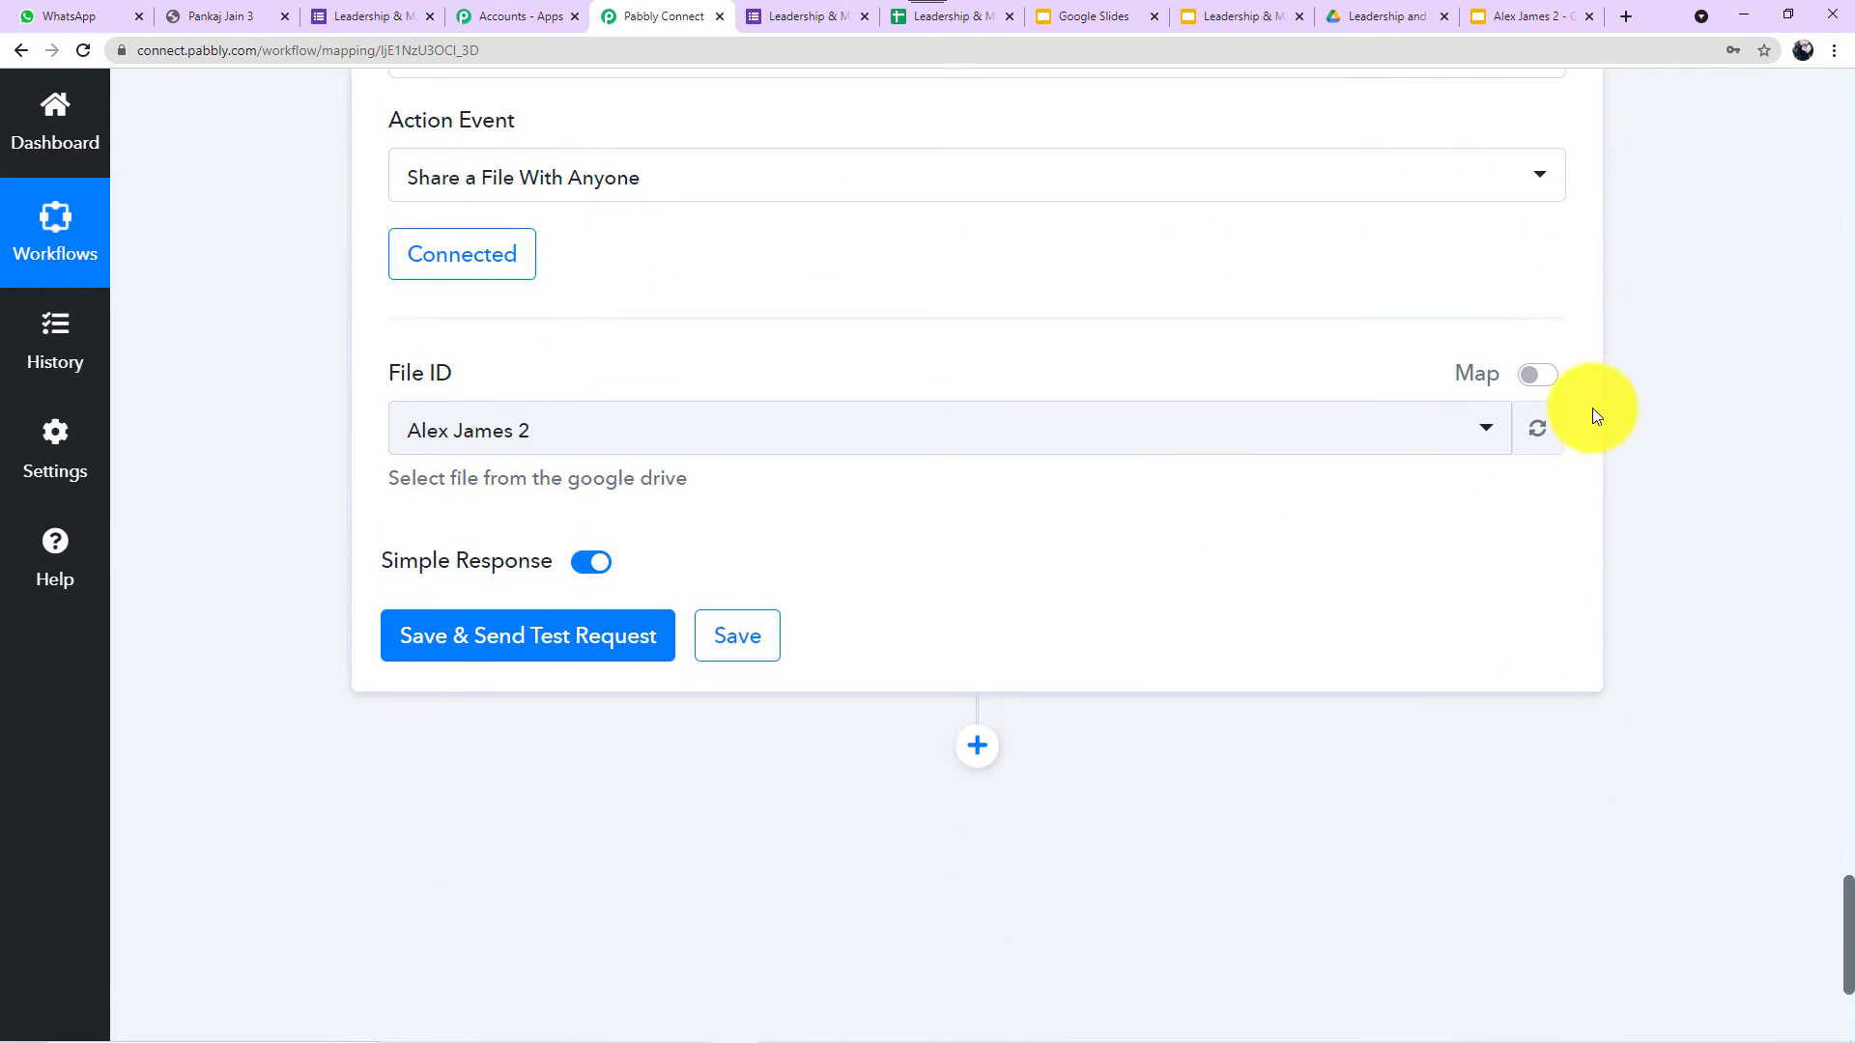
pyautogui.click(1542, 377)
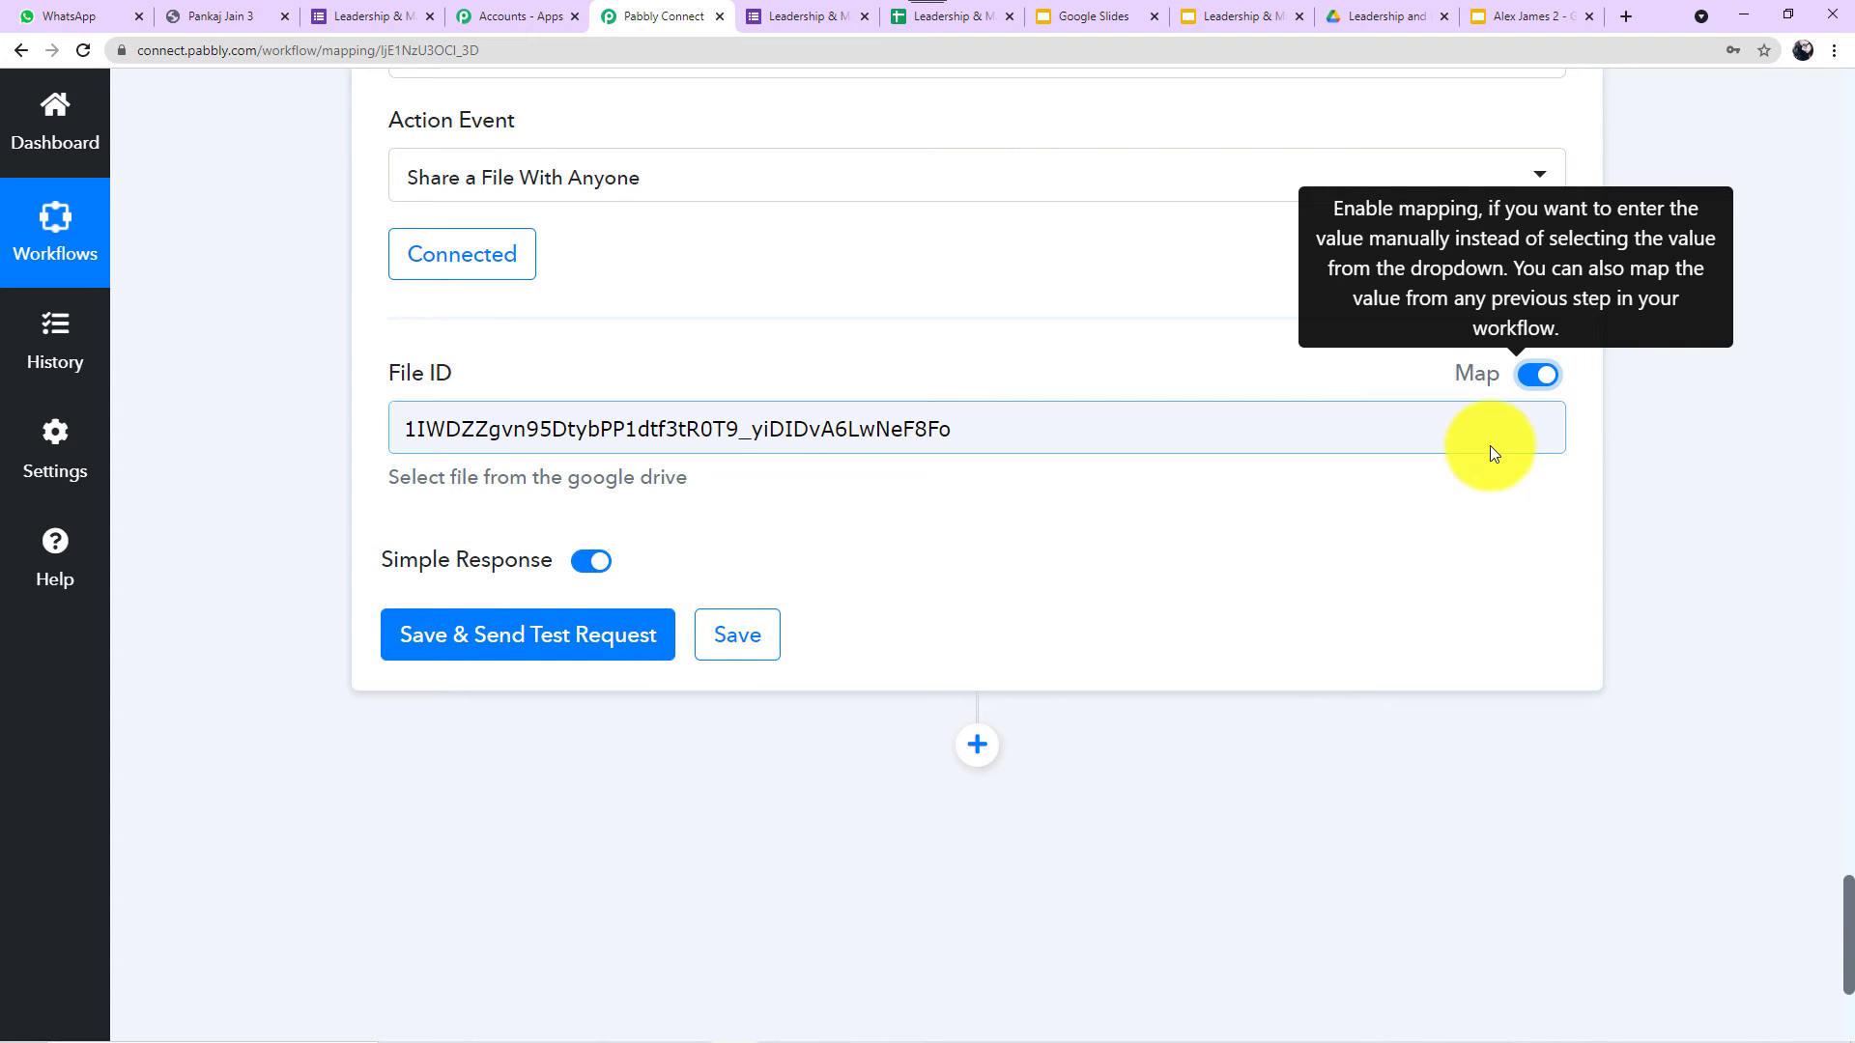
pyautogui.click(1140, 432)
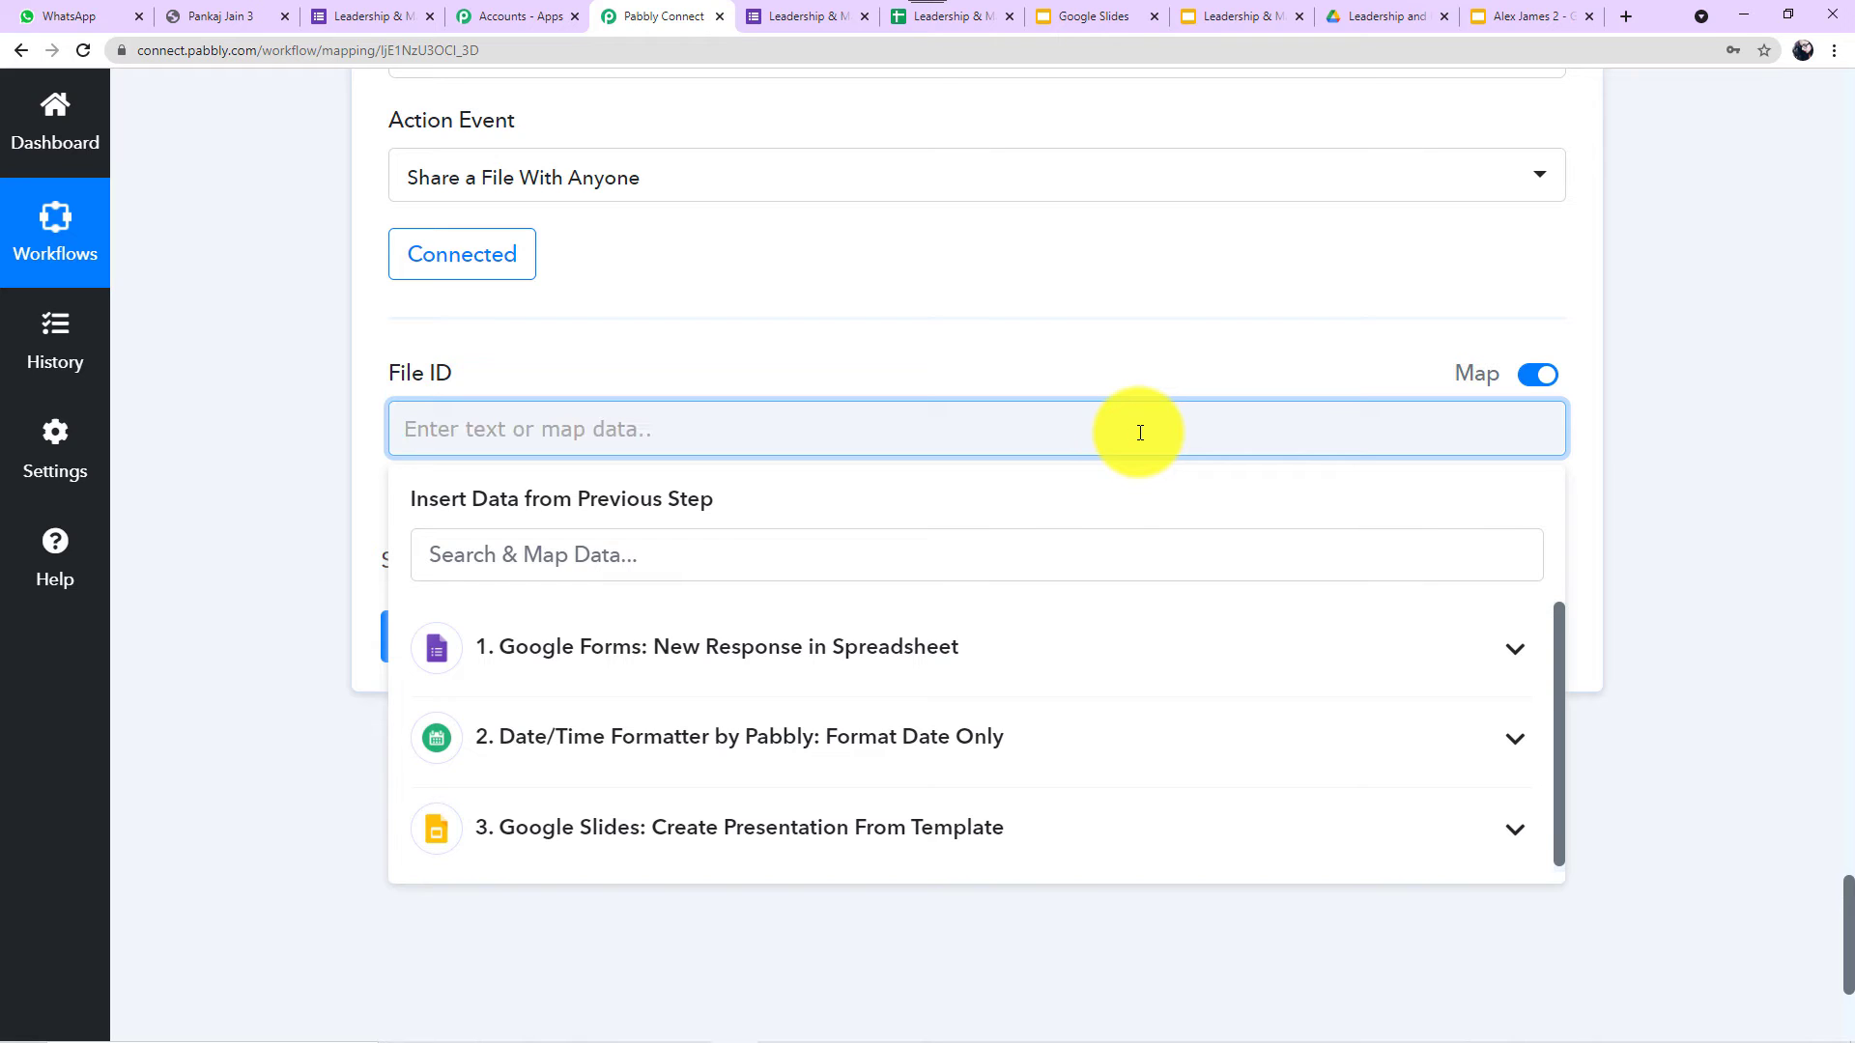
pyautogui.click(781, 849)
pyautogui.scroll(-1, 776, 849)
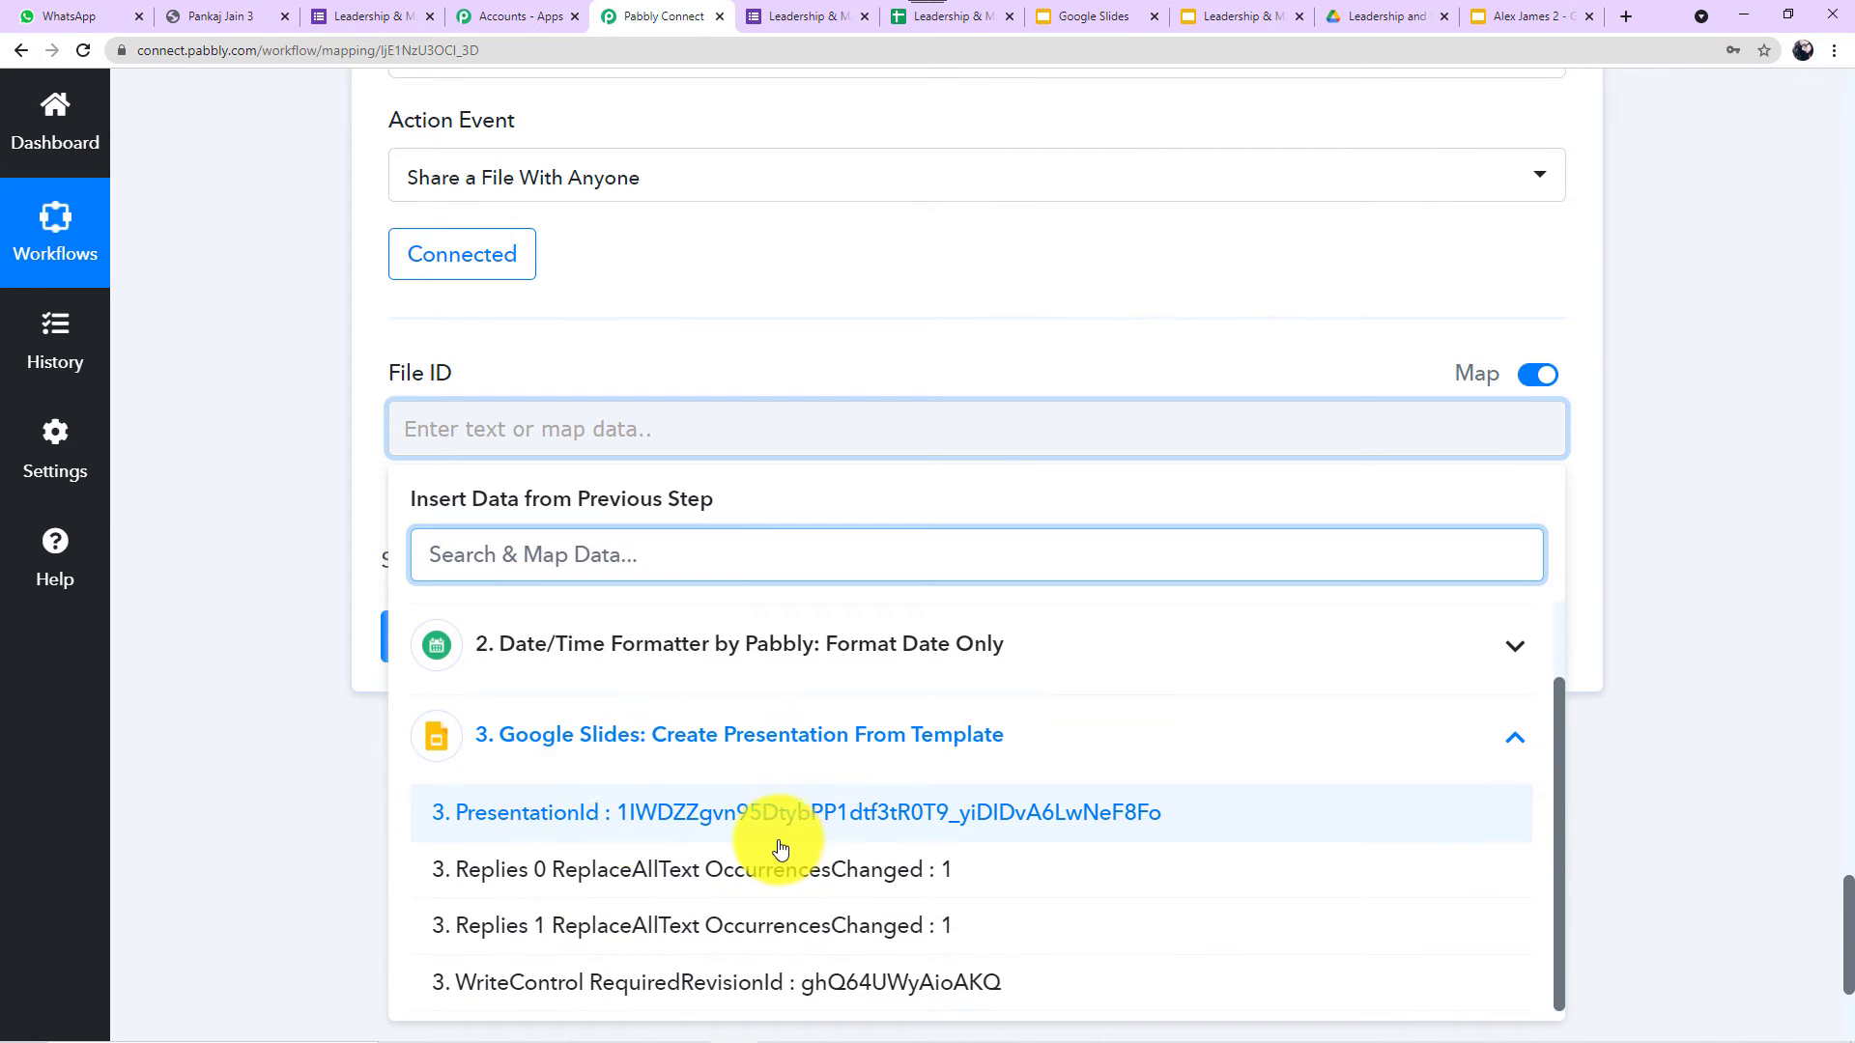
pyautogui.click(737, 816)
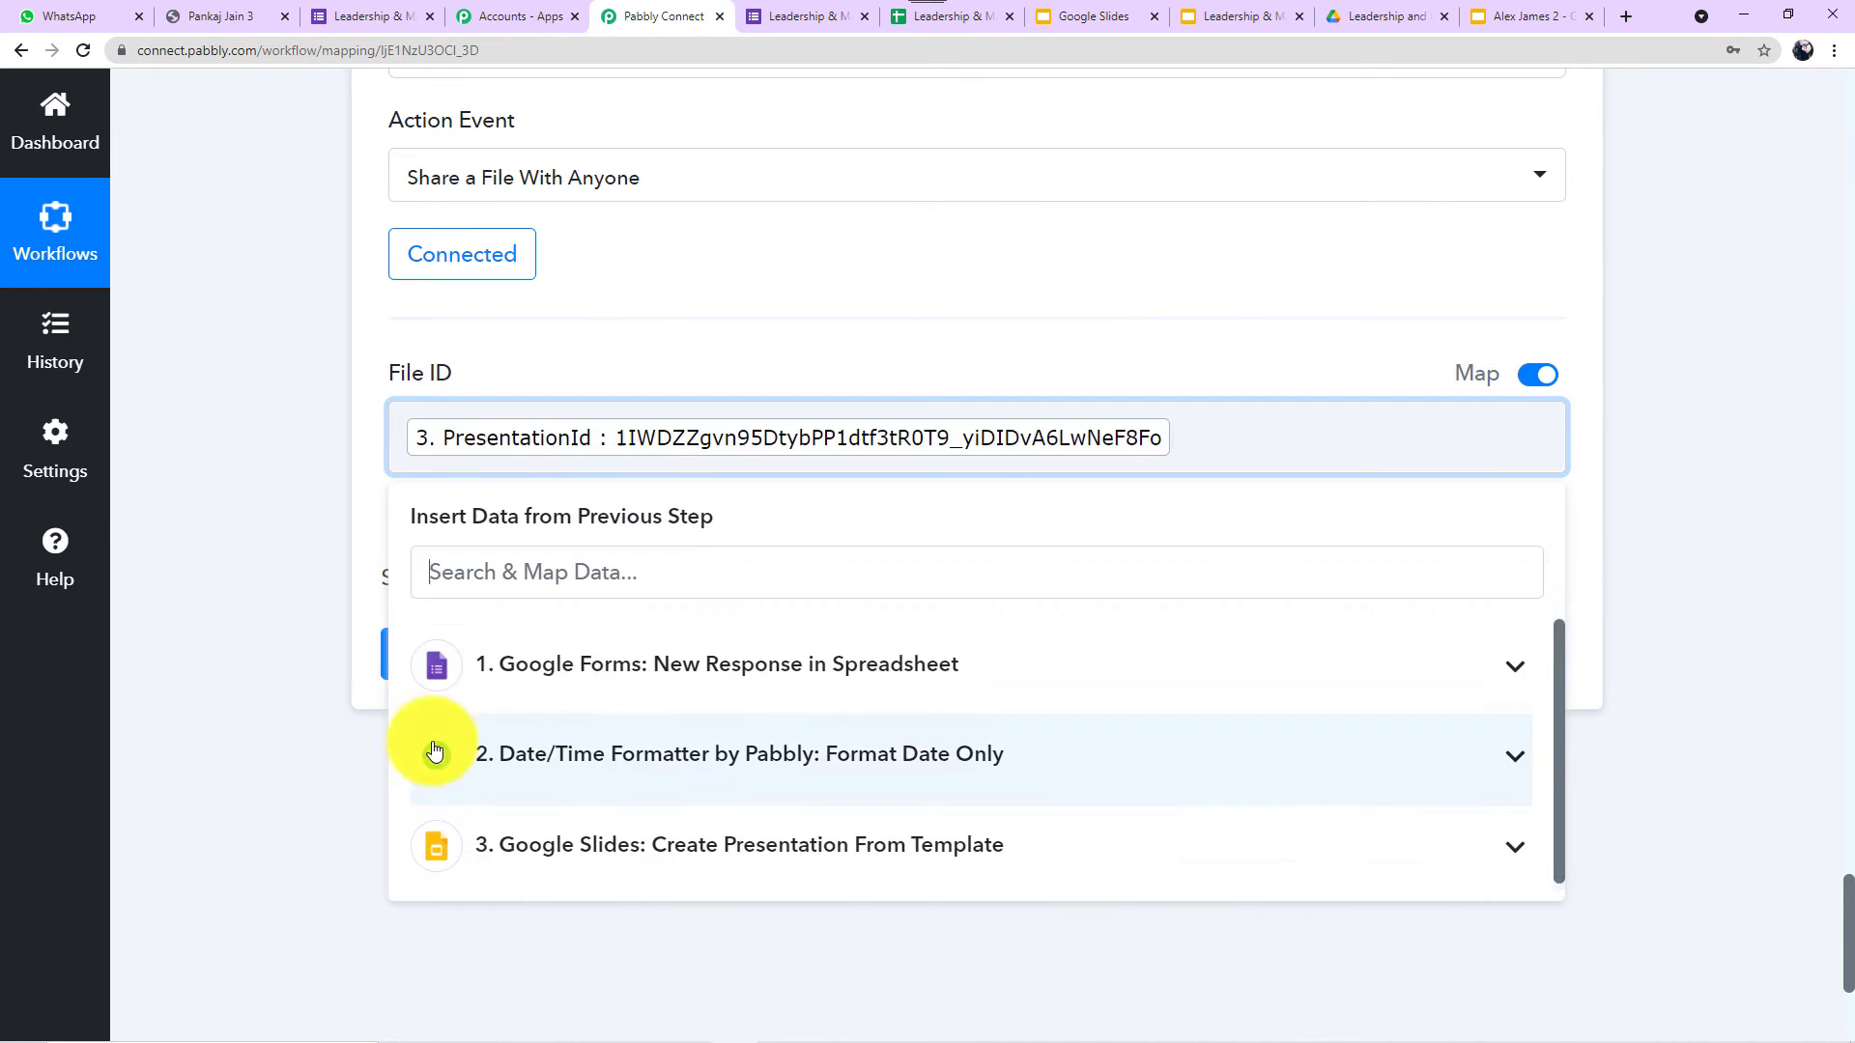
pyautogui.click(299, 668)
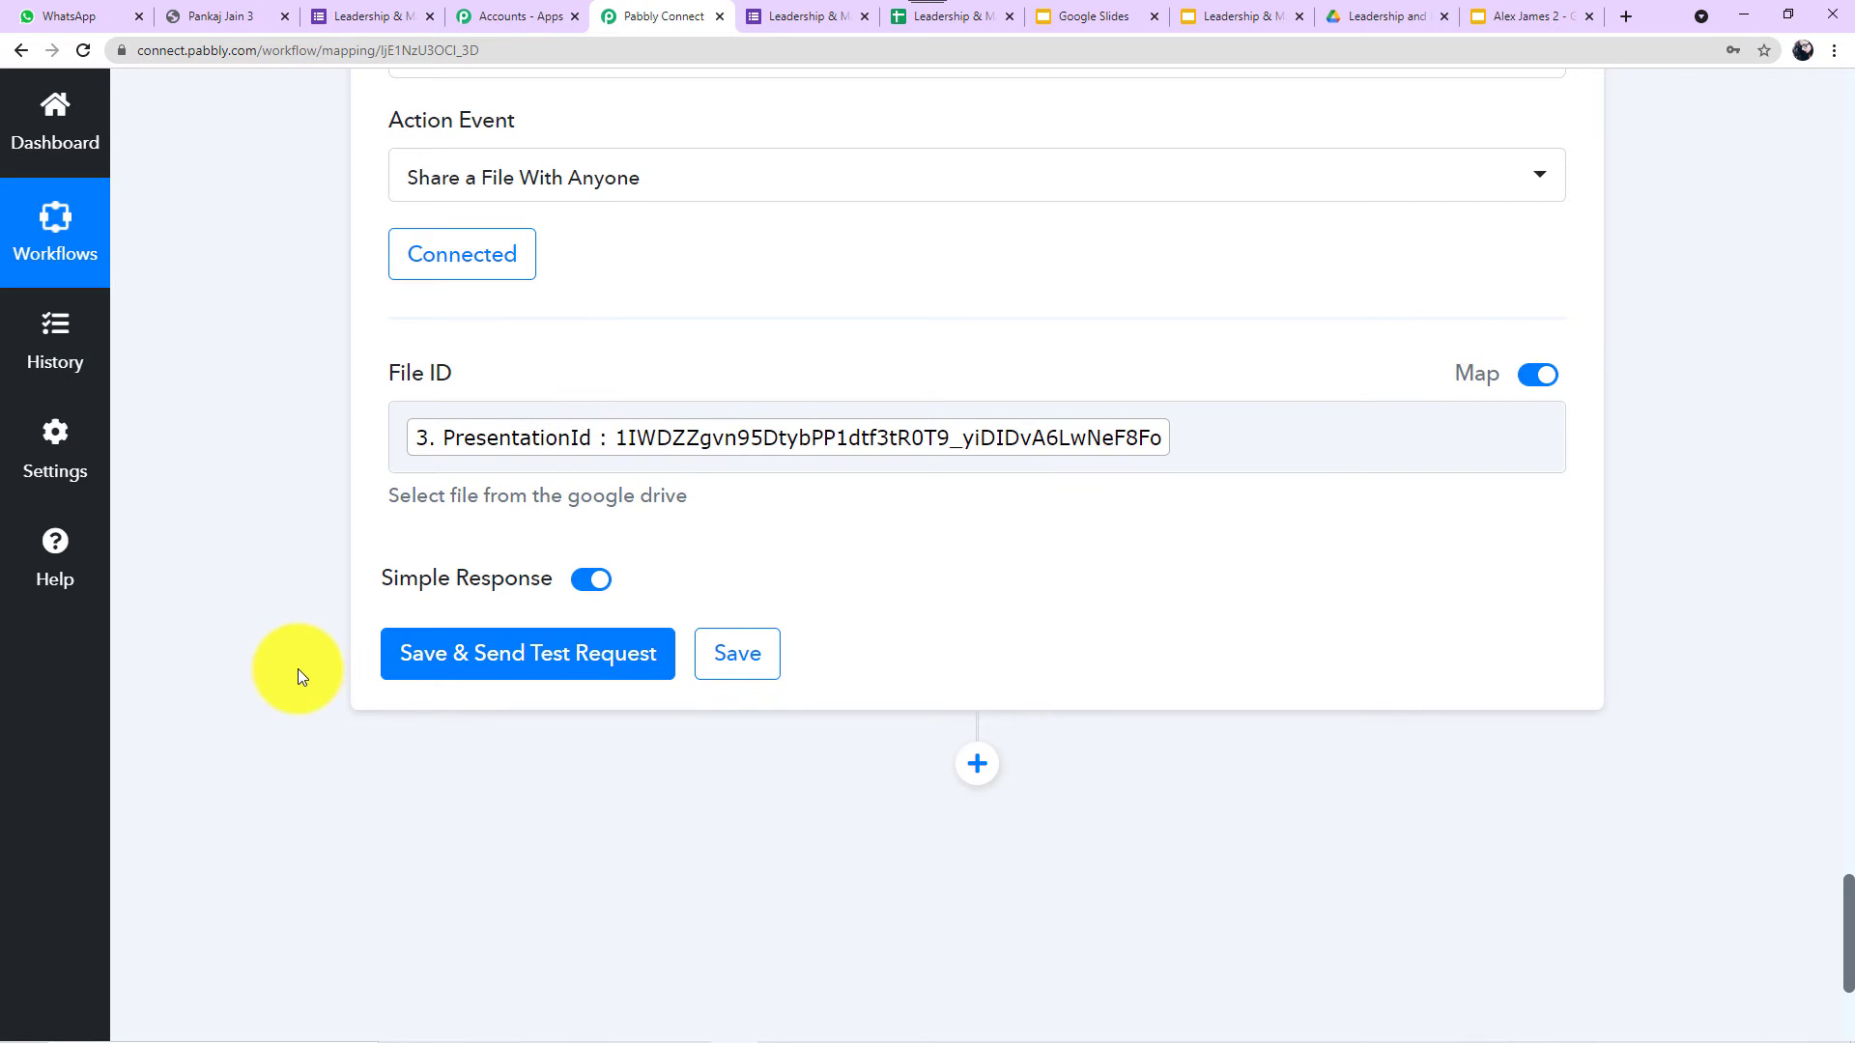
# Save the Google Drive action, send a test request and review the response, including the PDF export link.
pyautogui.click(476, 655)
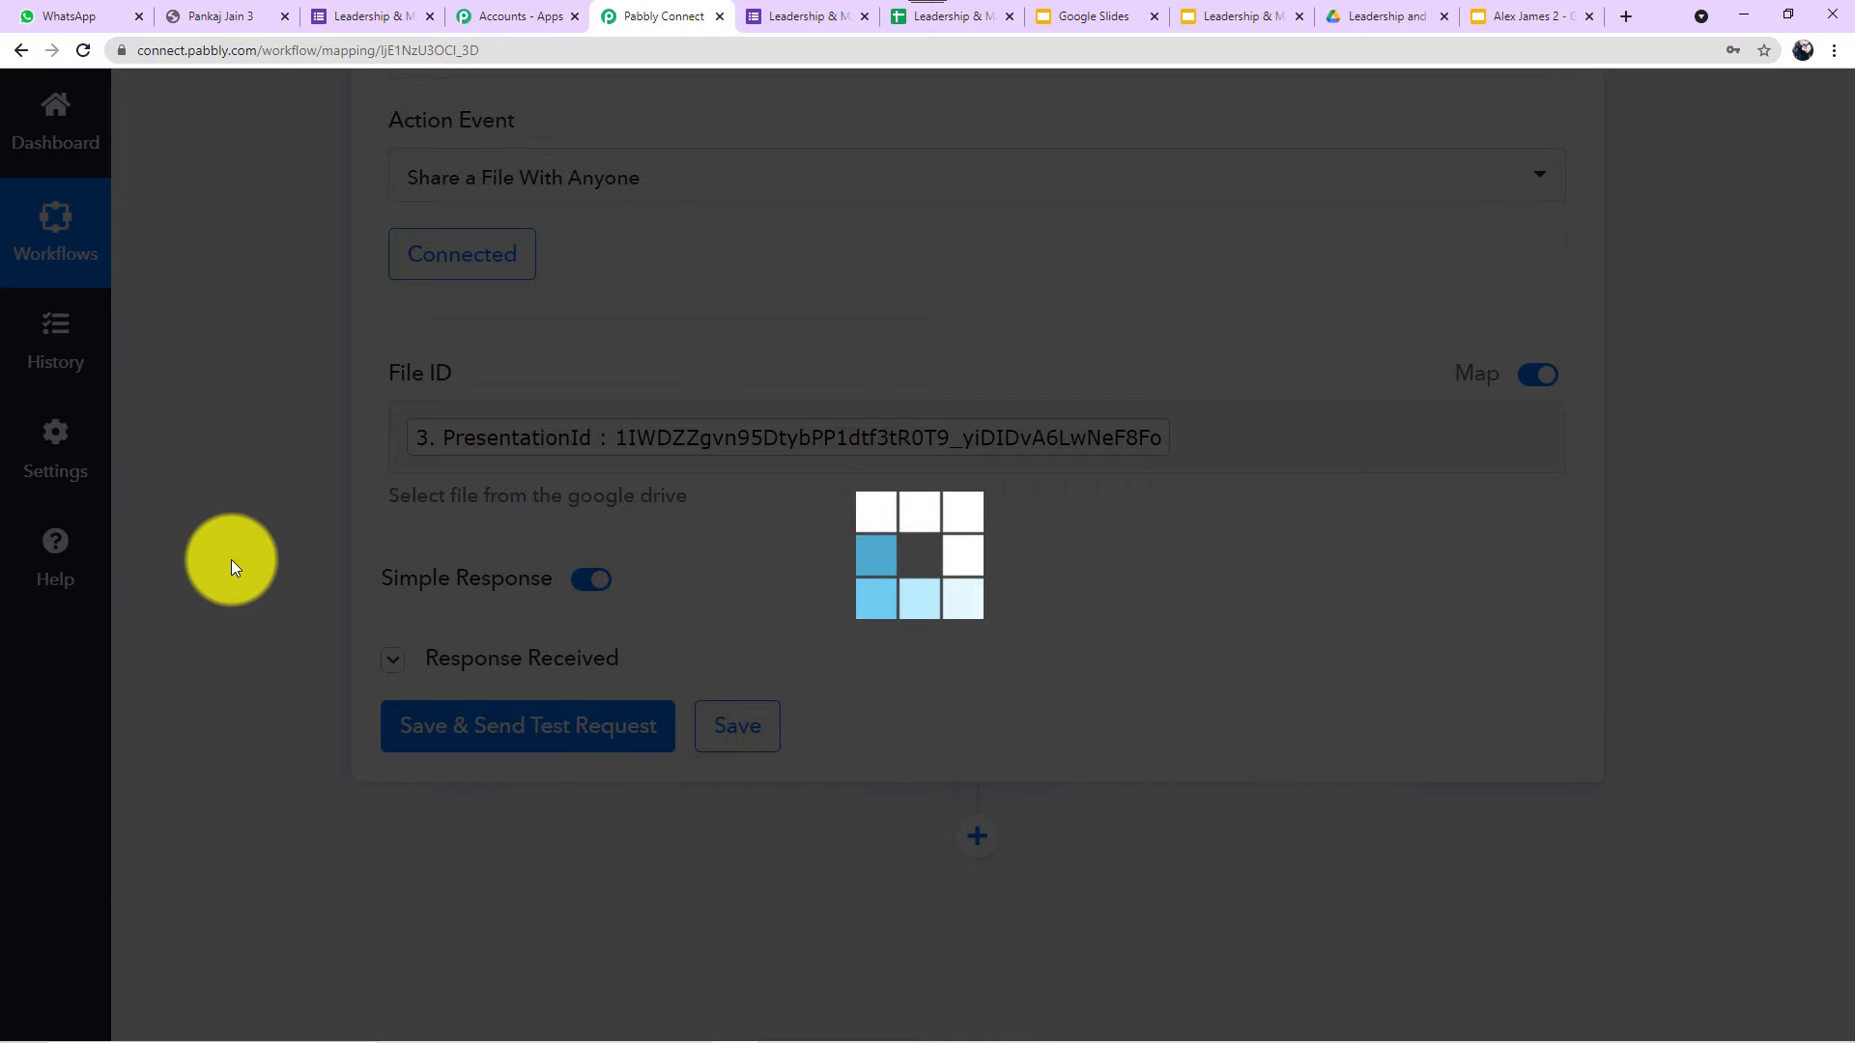
pyautogui.scroll(-5, 230, 560)
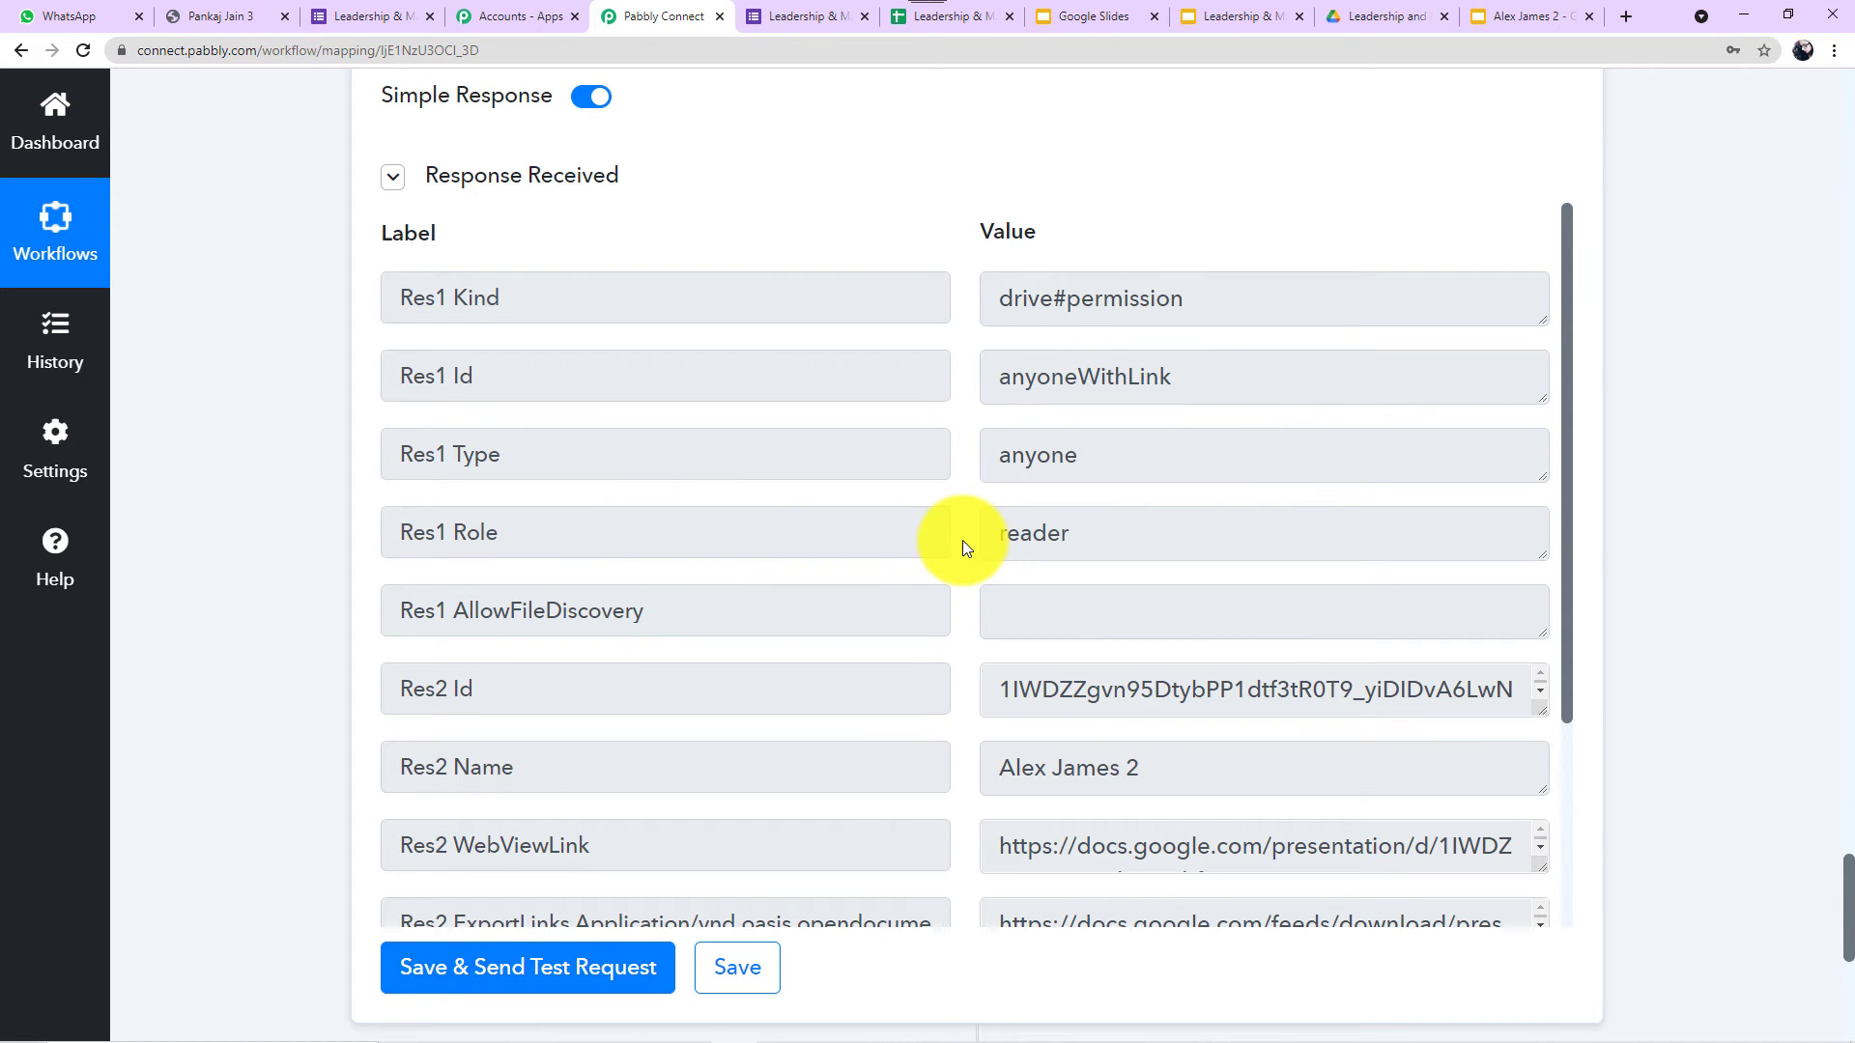
pyautogui.scroll(-3, 963, 541)
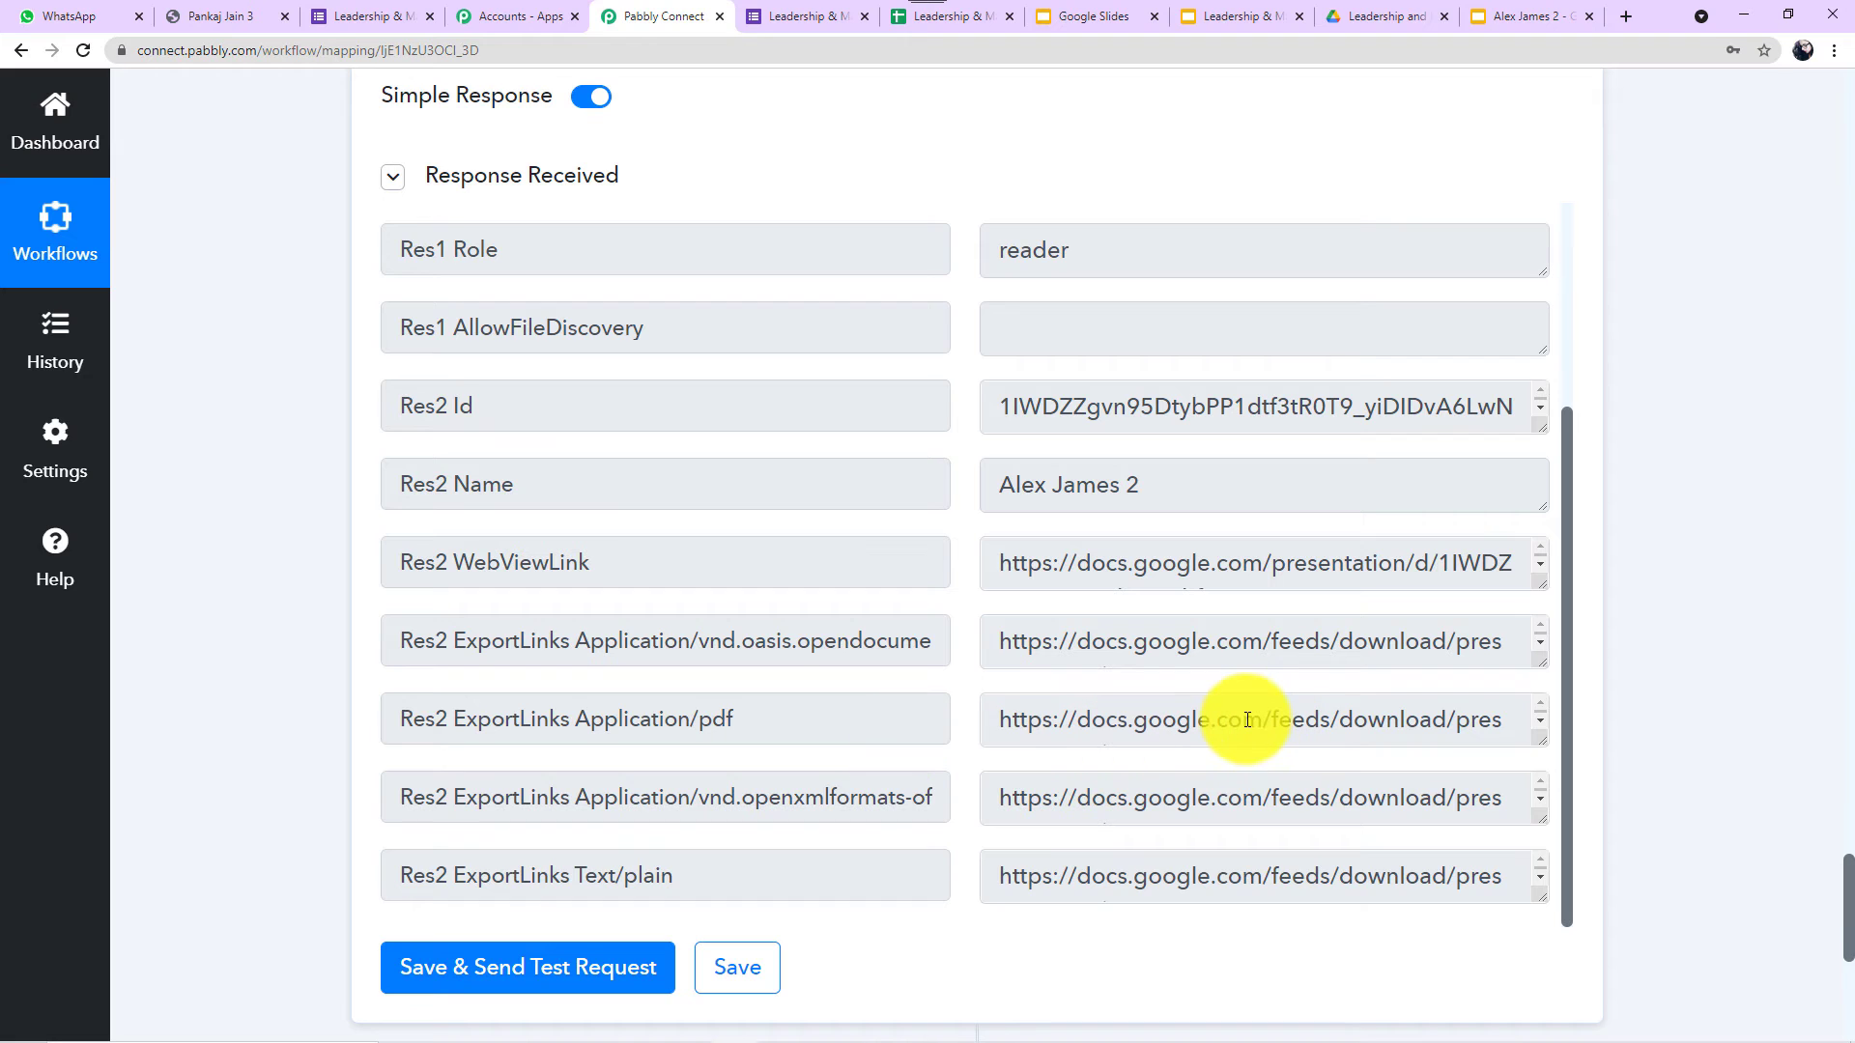
pyautogui.scroll(-3, 1247, 720)
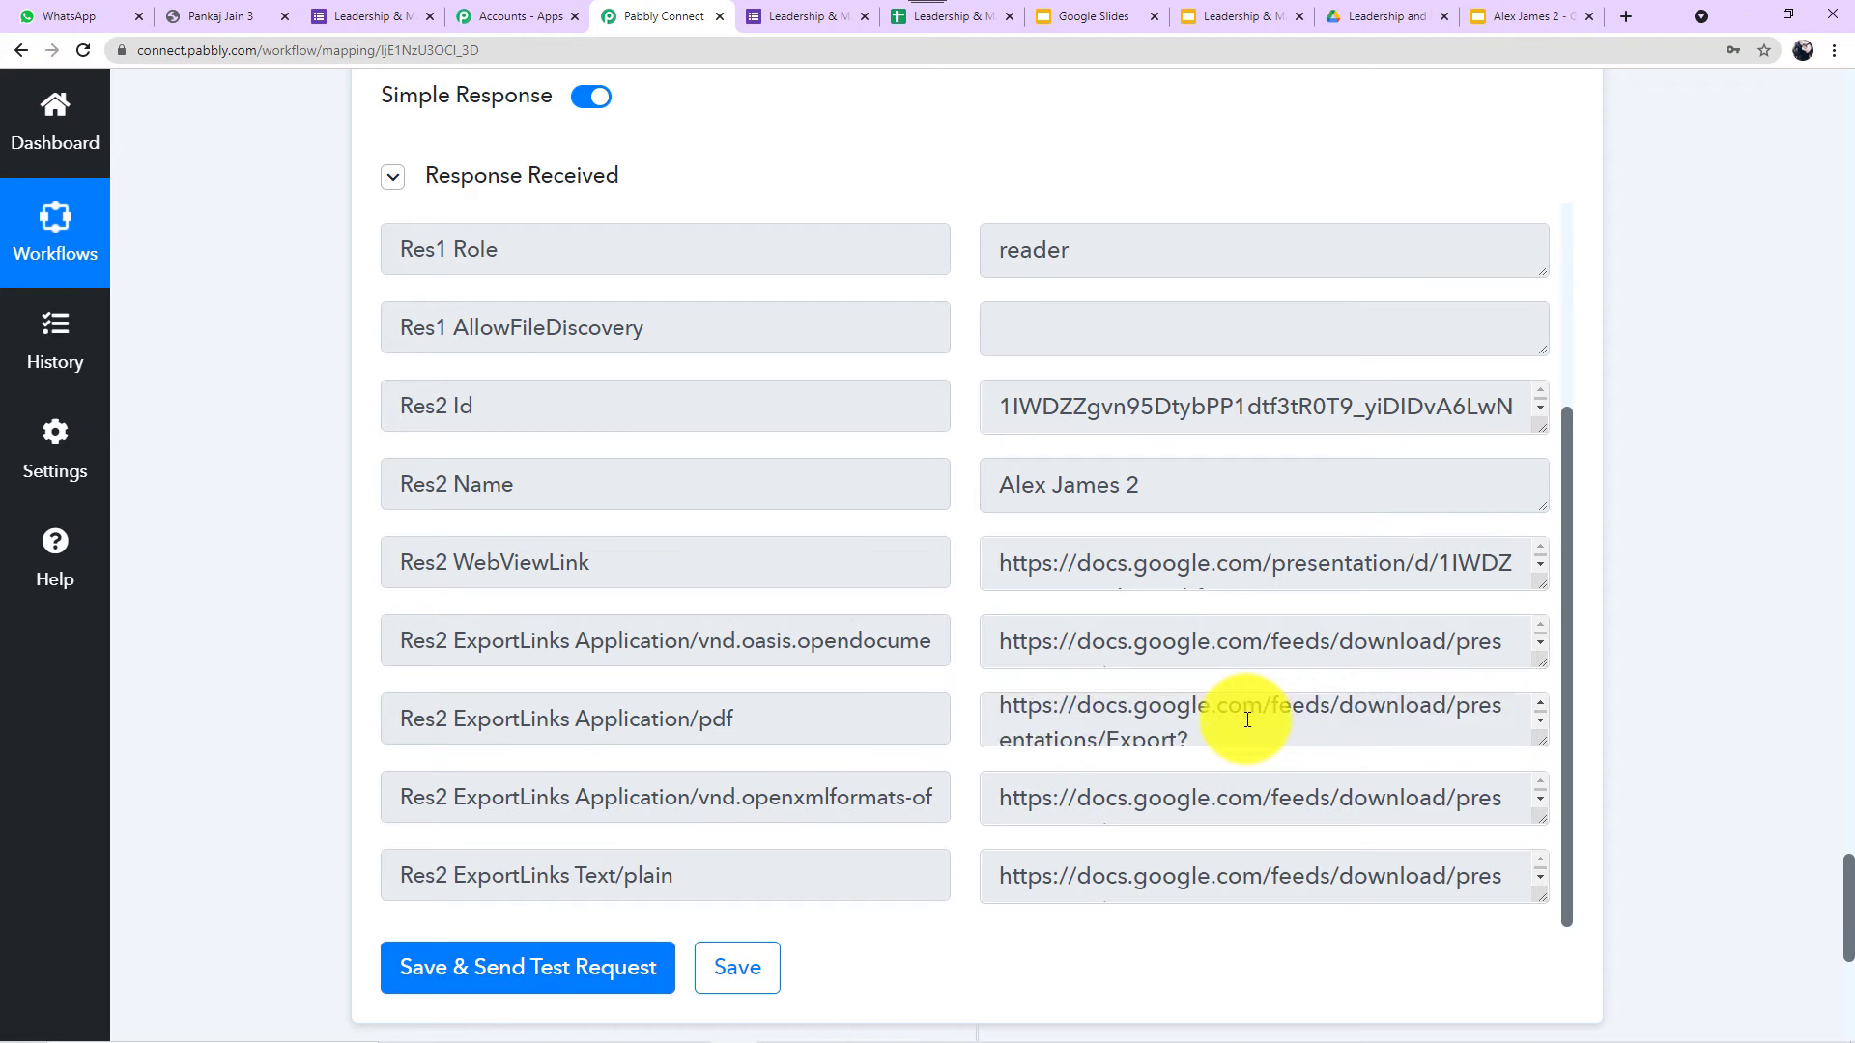
pyautogui.scroll(-1, 1632, 710)
pyautogui.scroll(-2, 1632, 710)
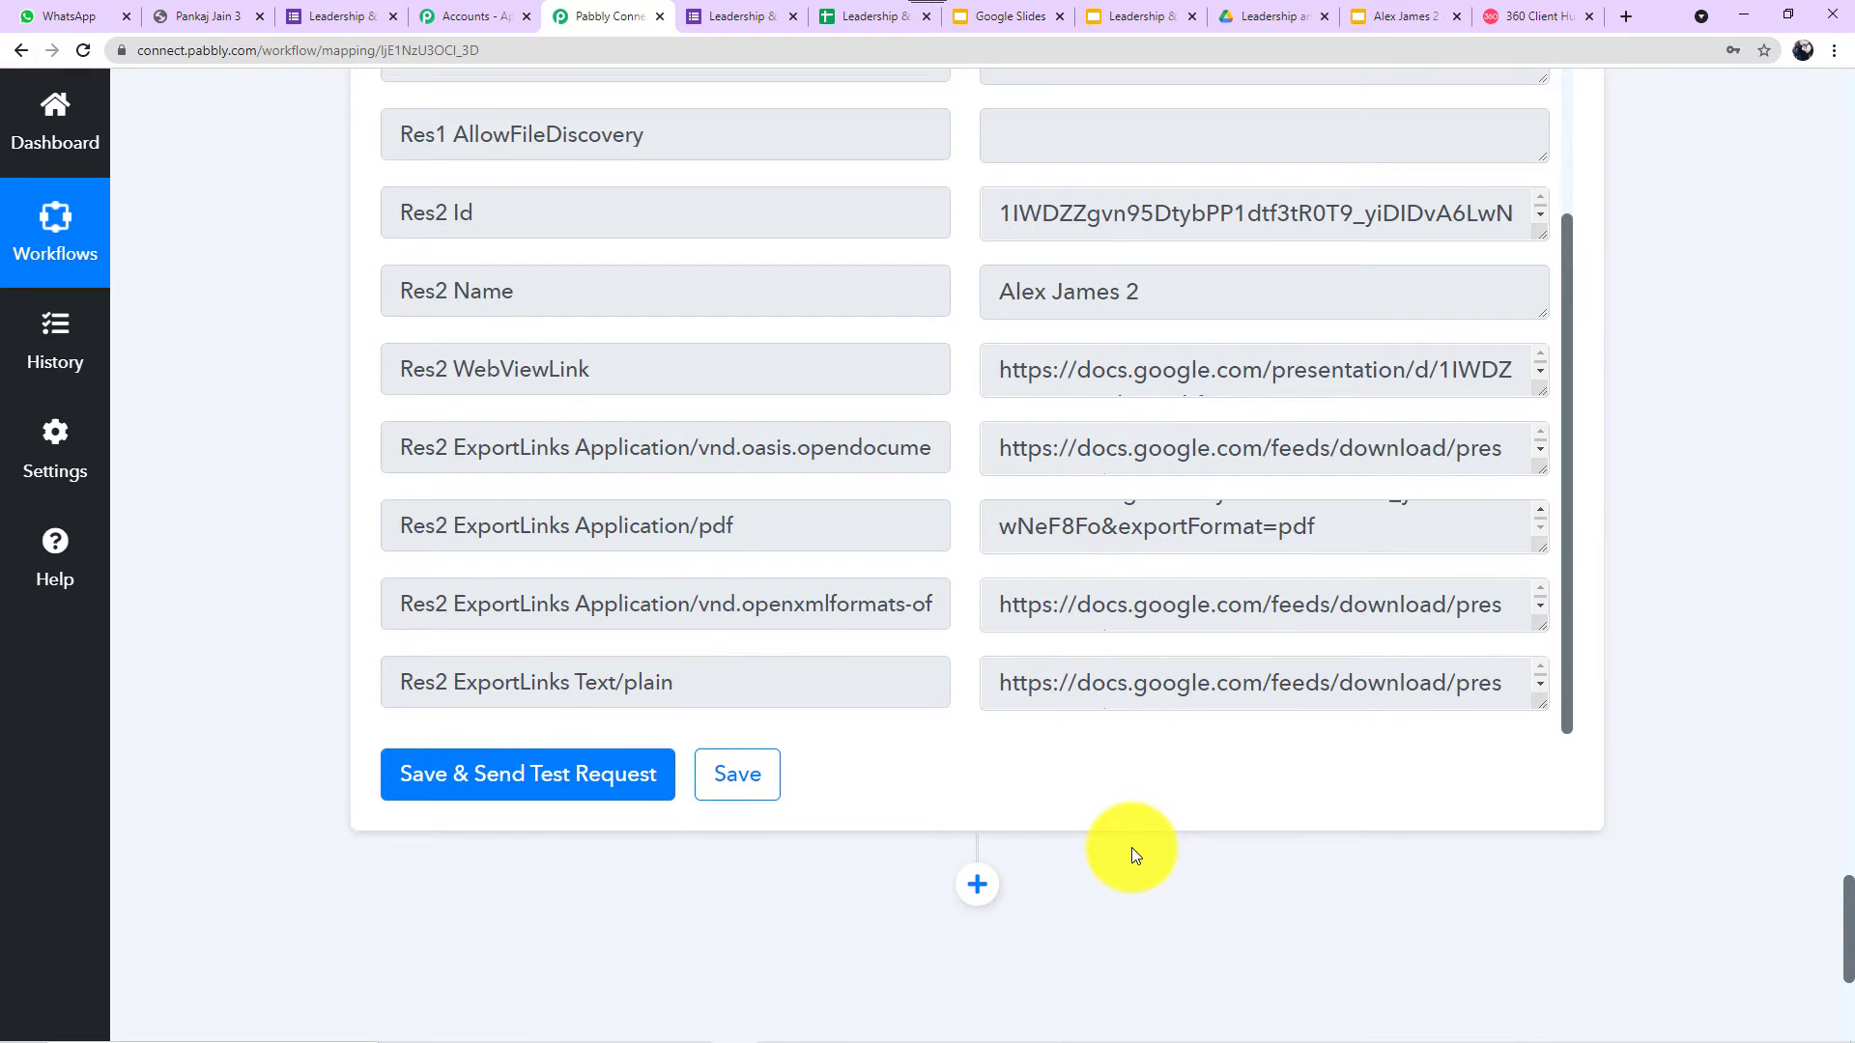
# Add a WhatsApp by 360Dialog action after the Google Drive step and set its action event to Send Template Message.
pyautogui.scroll(-2, 1070, 814)
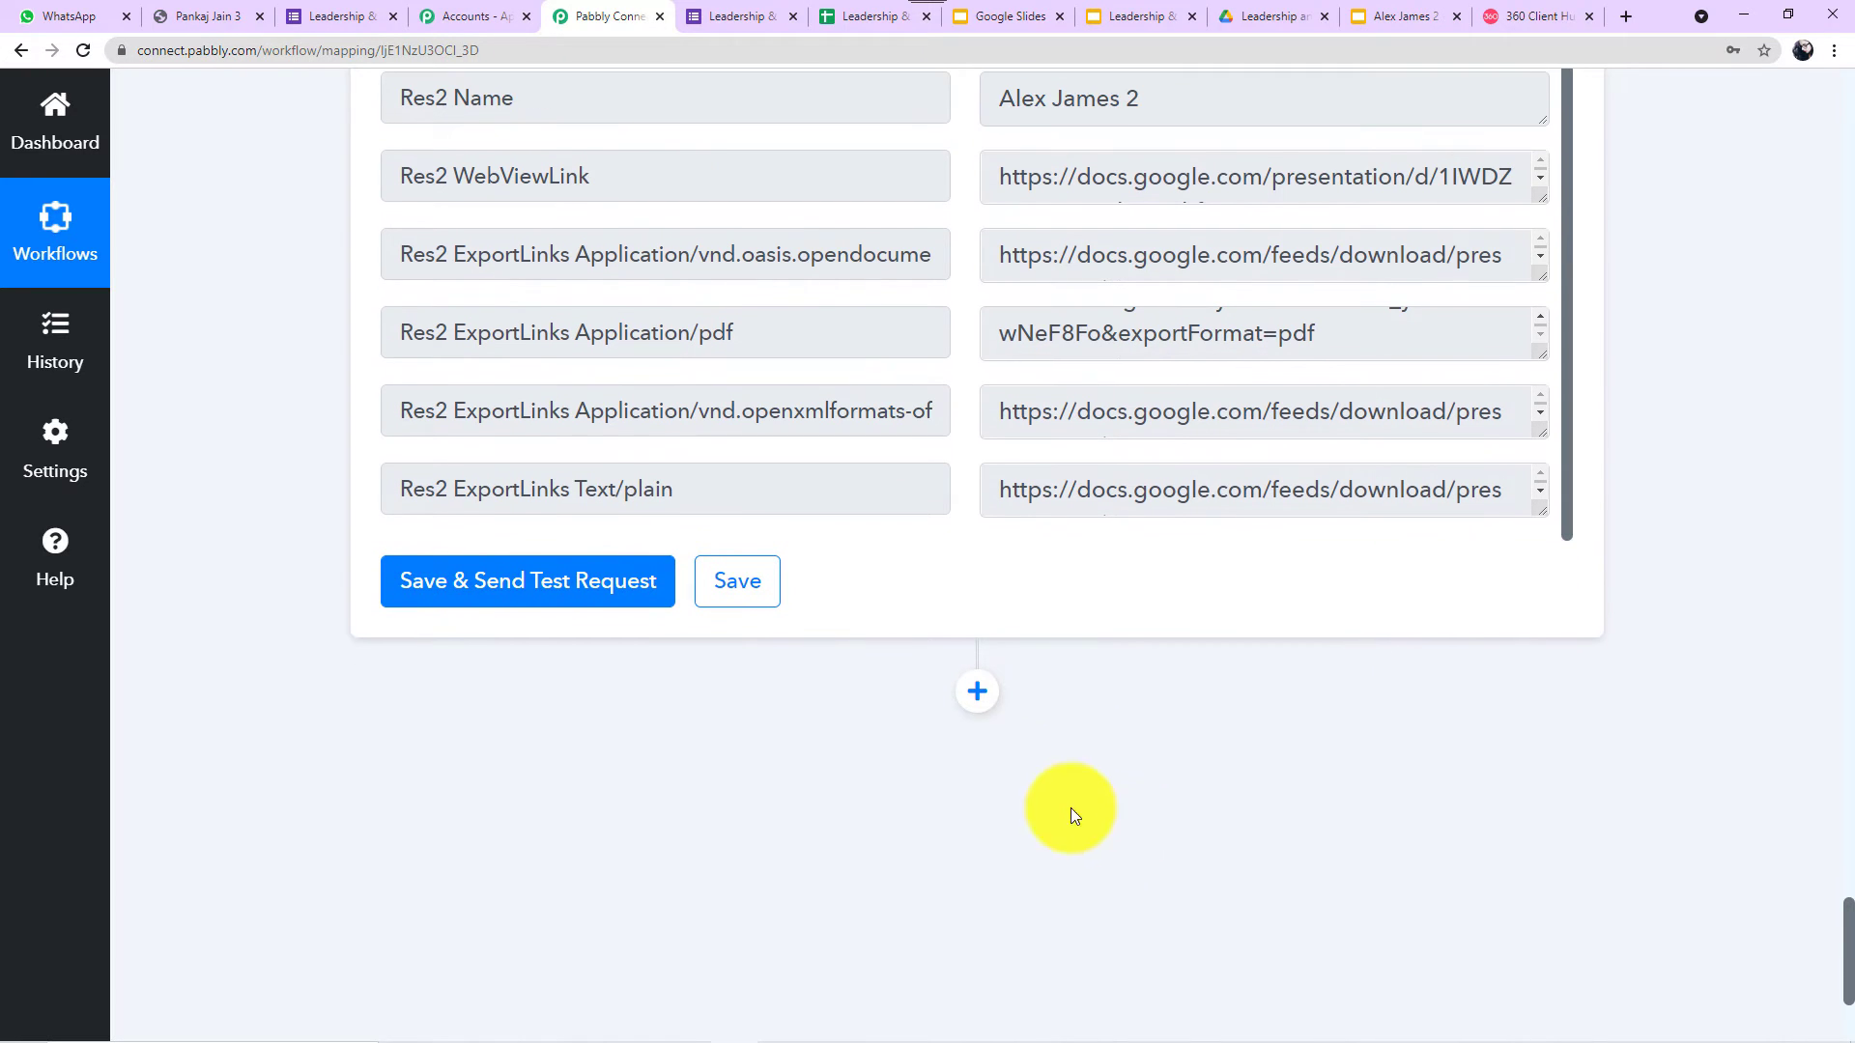
pyautogui.click(999, 710)
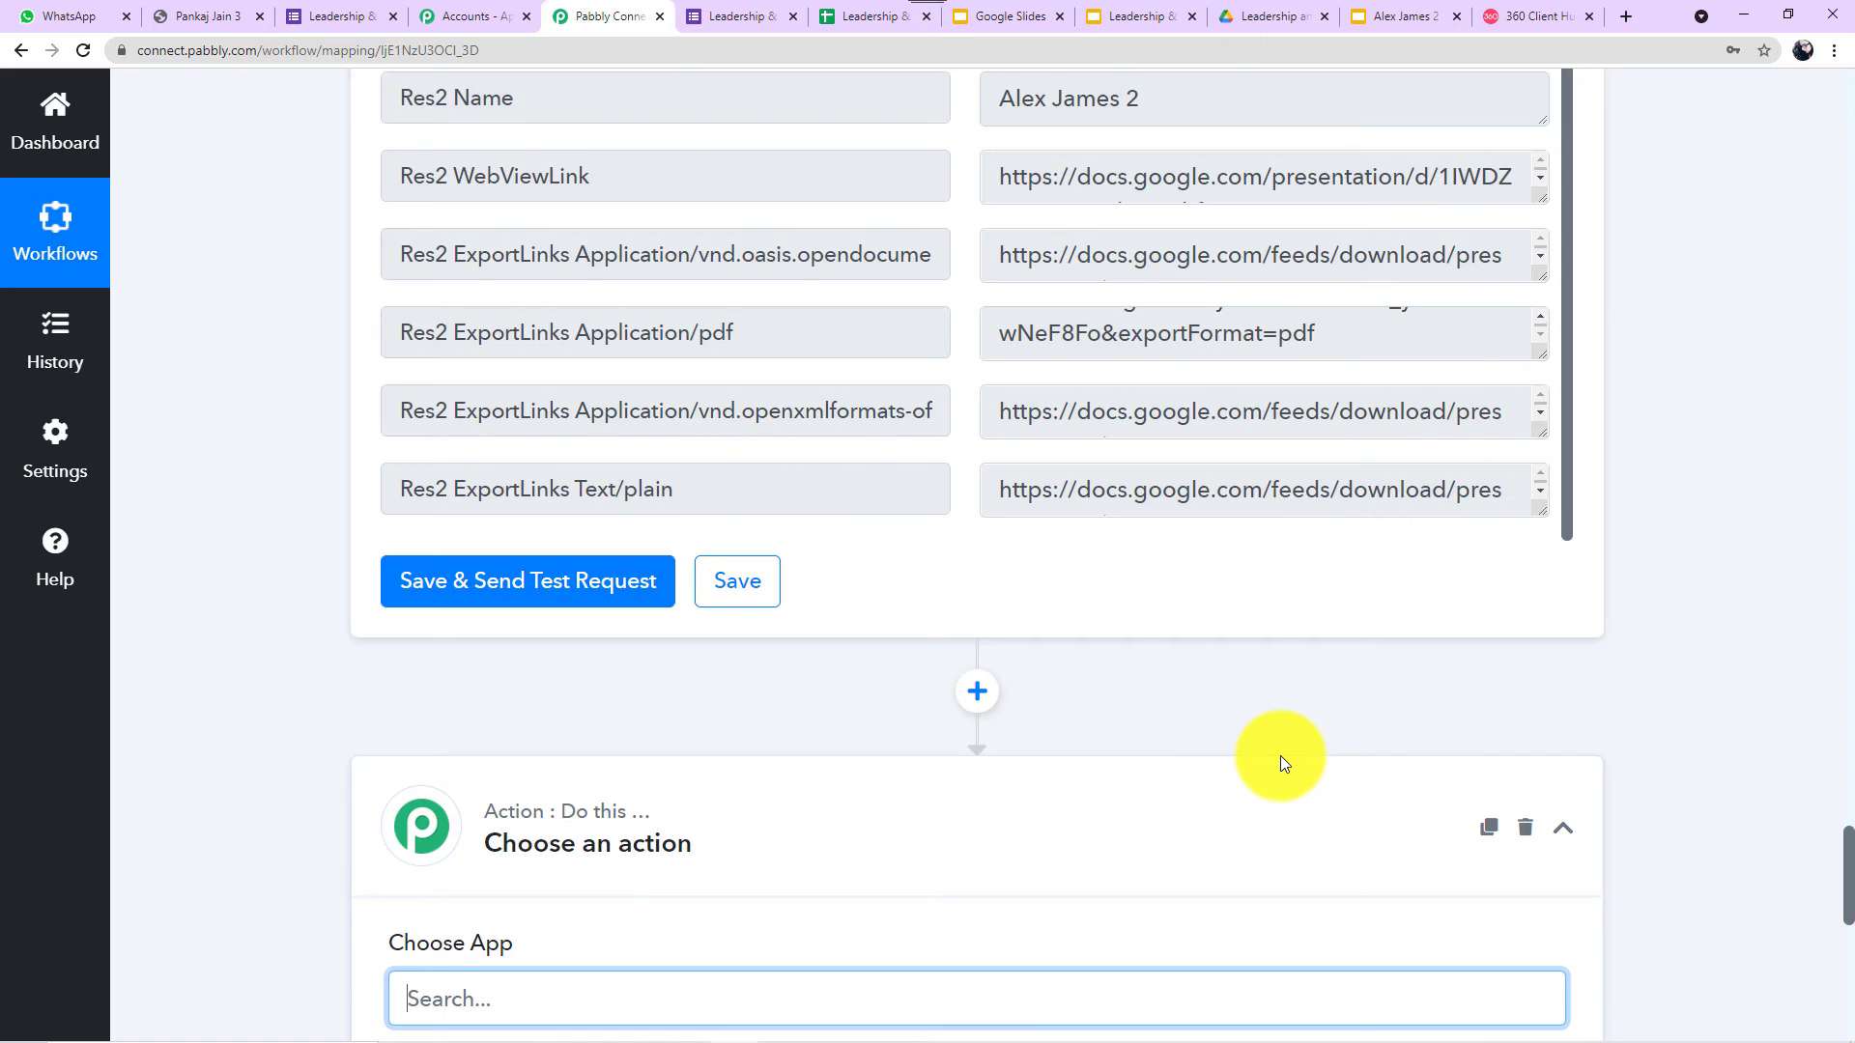
pyautogui.scroll(-5, 1279, 756)
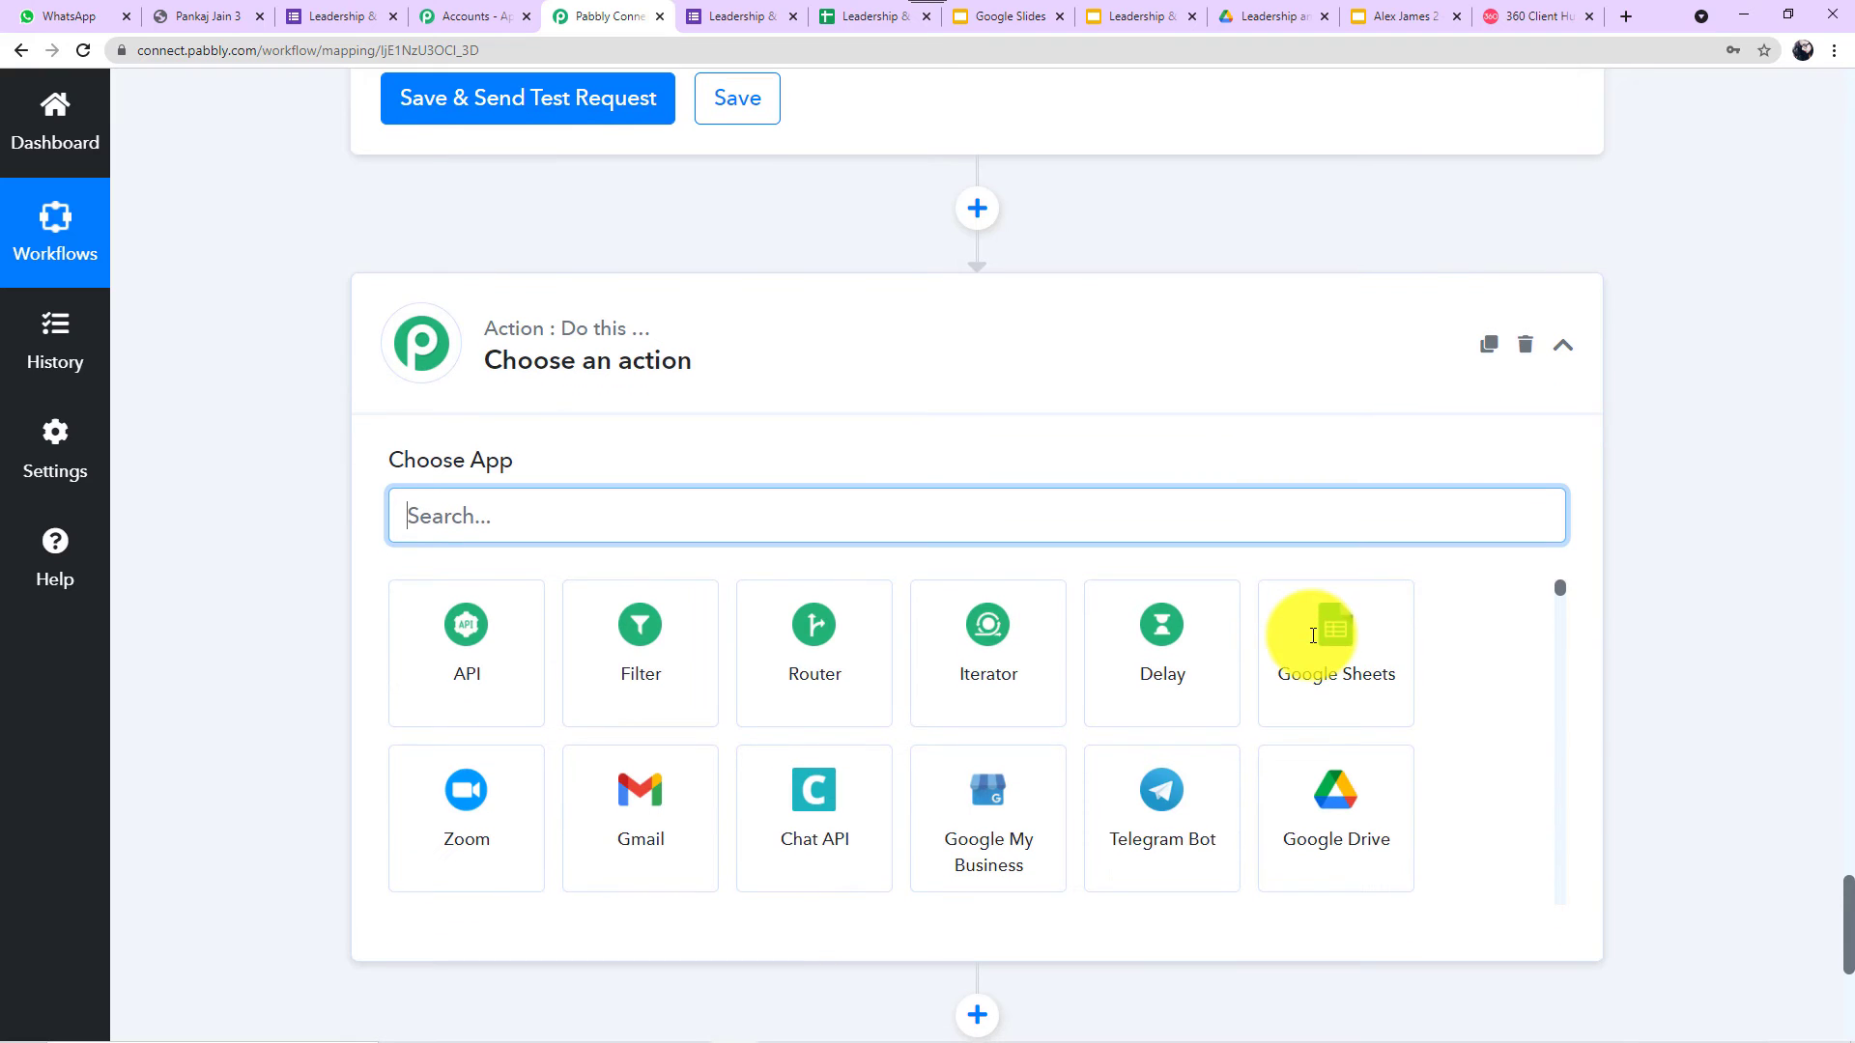
pyautogui.write('360')
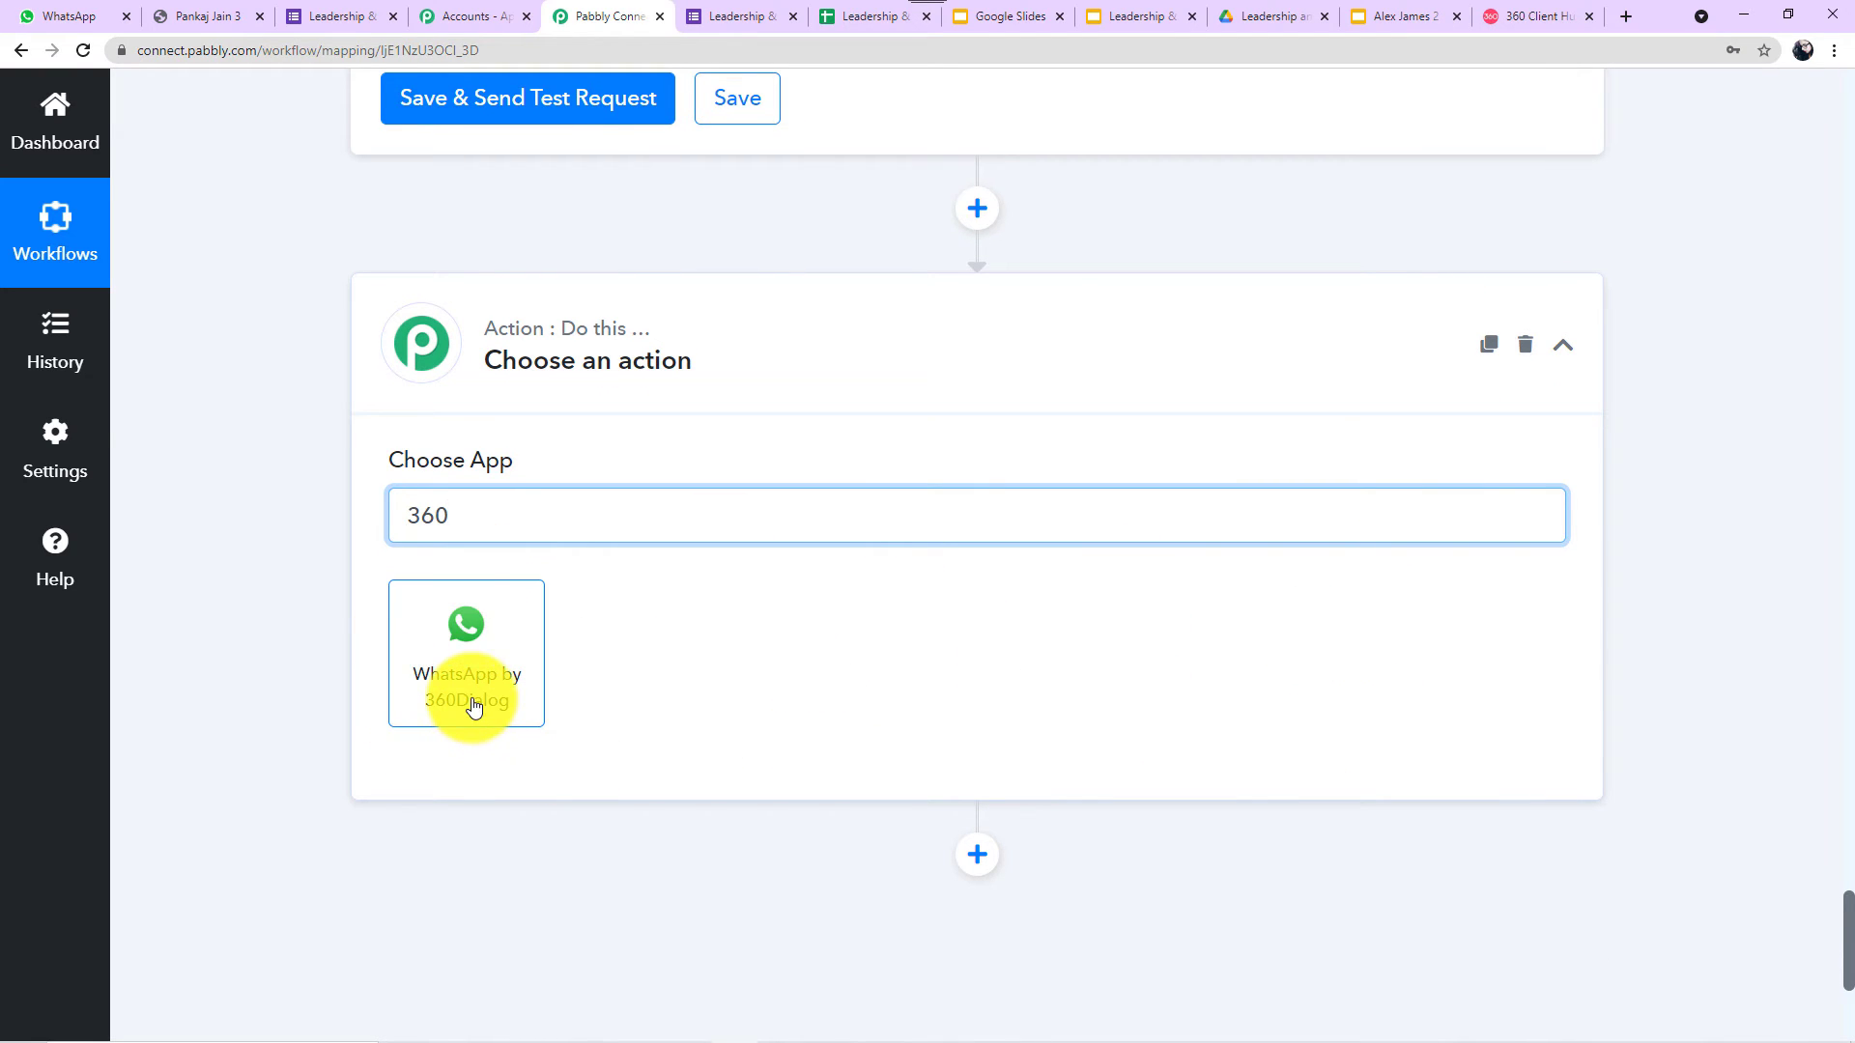
pyautogui.click(473, 706)
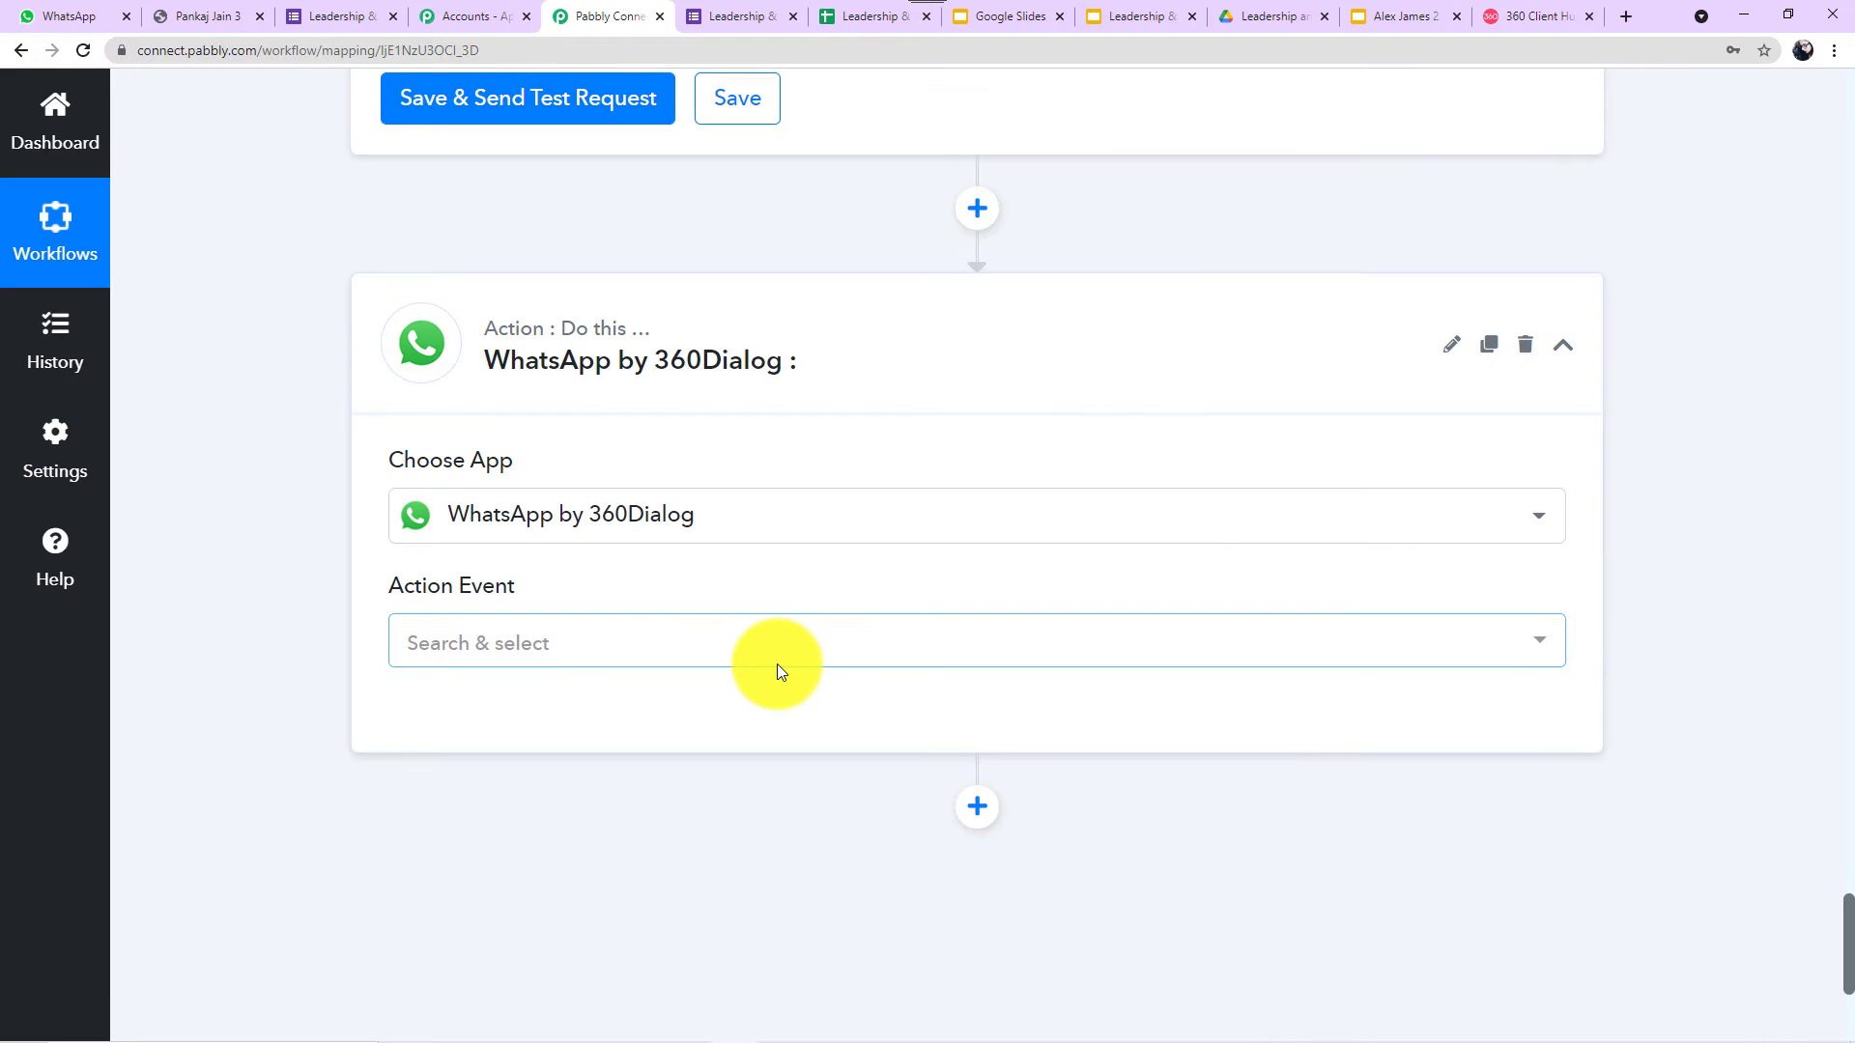
pyautogui.click(613, 647)
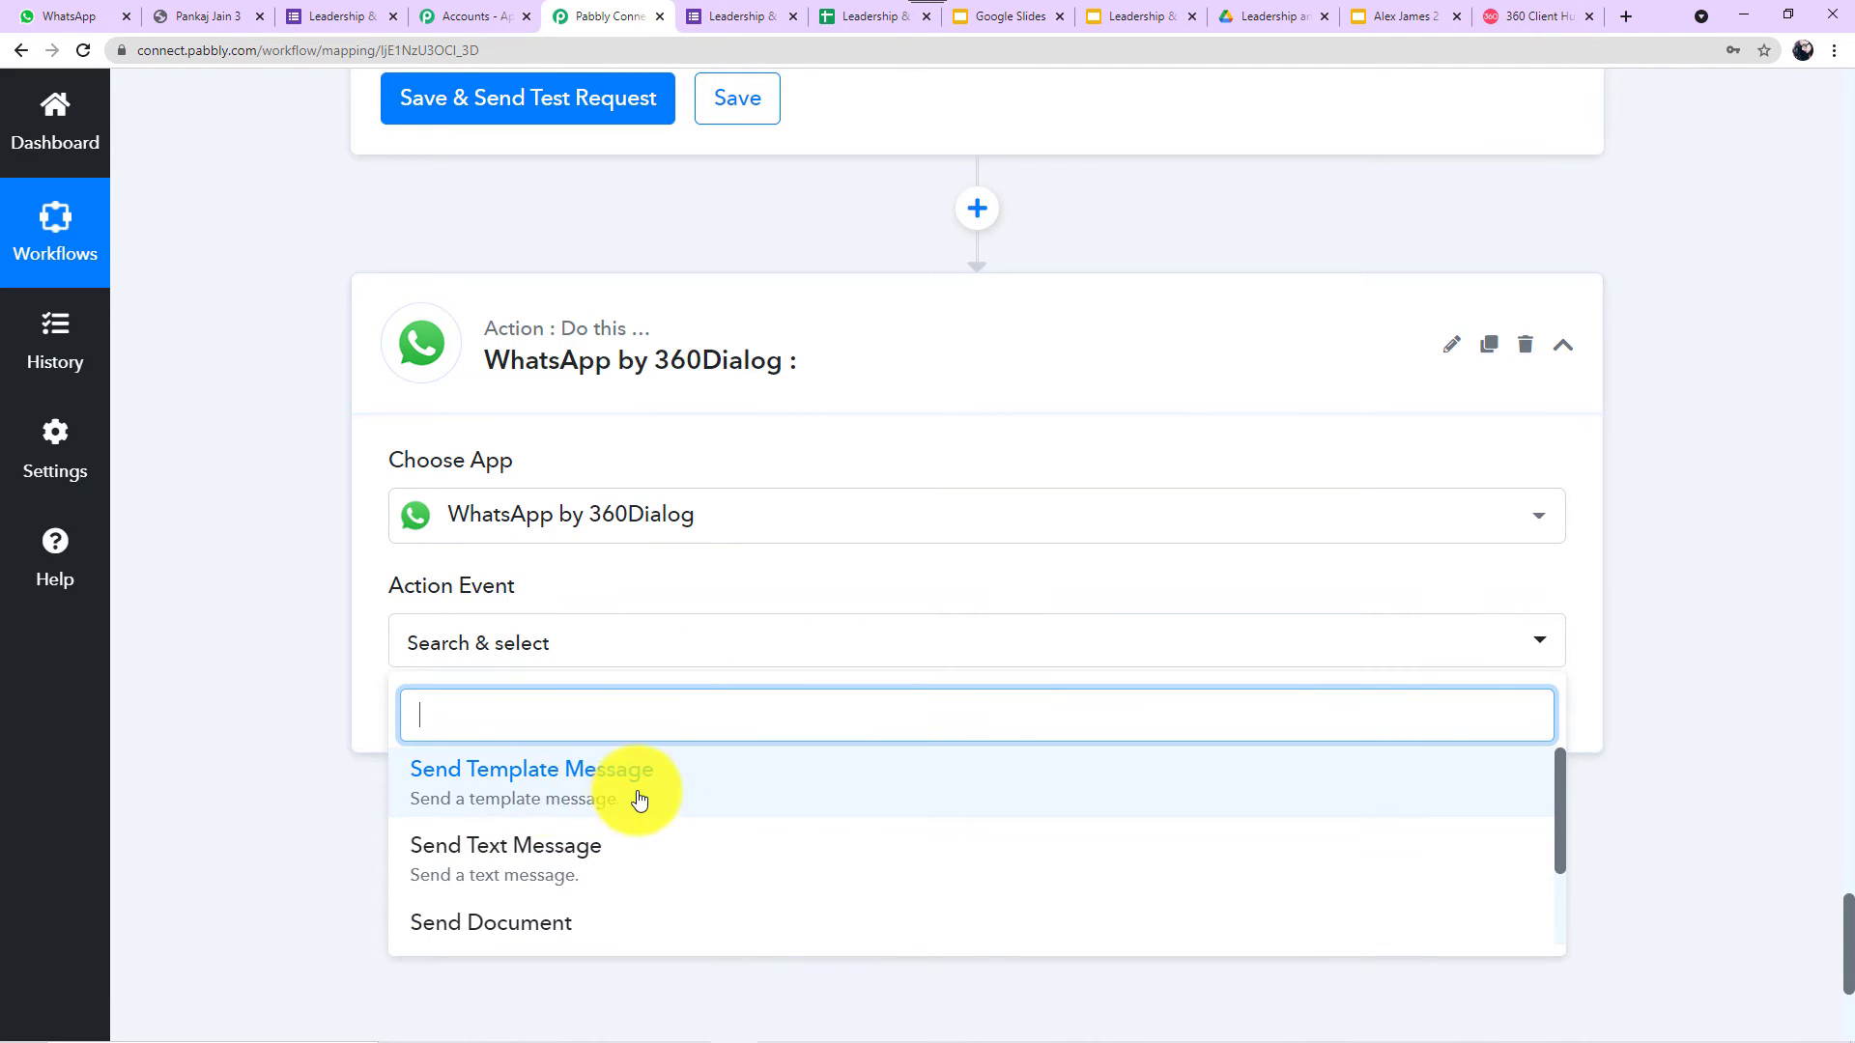
pyautogui.click(609, 781)
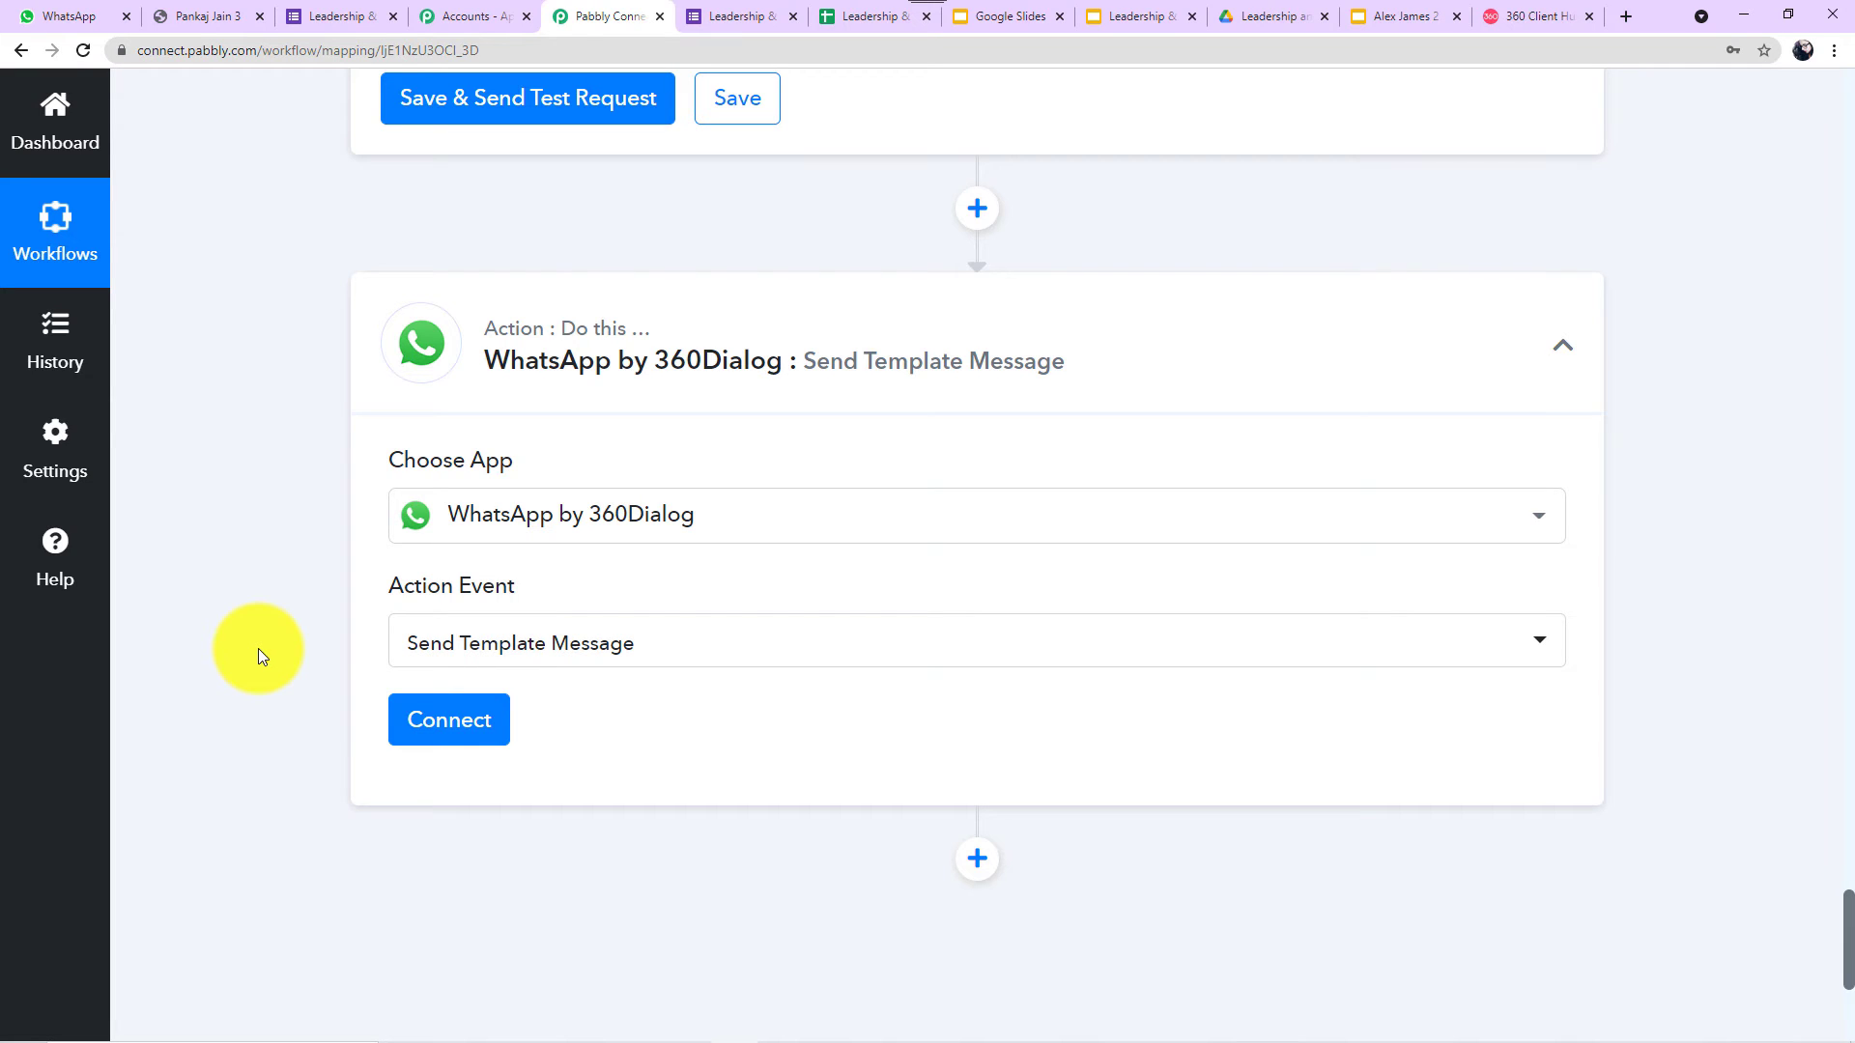
# Start a new connection for the WhatsApp by 360Dialog action and bring up its API Key and Domain fields.
pyautogui.click(440, 736)
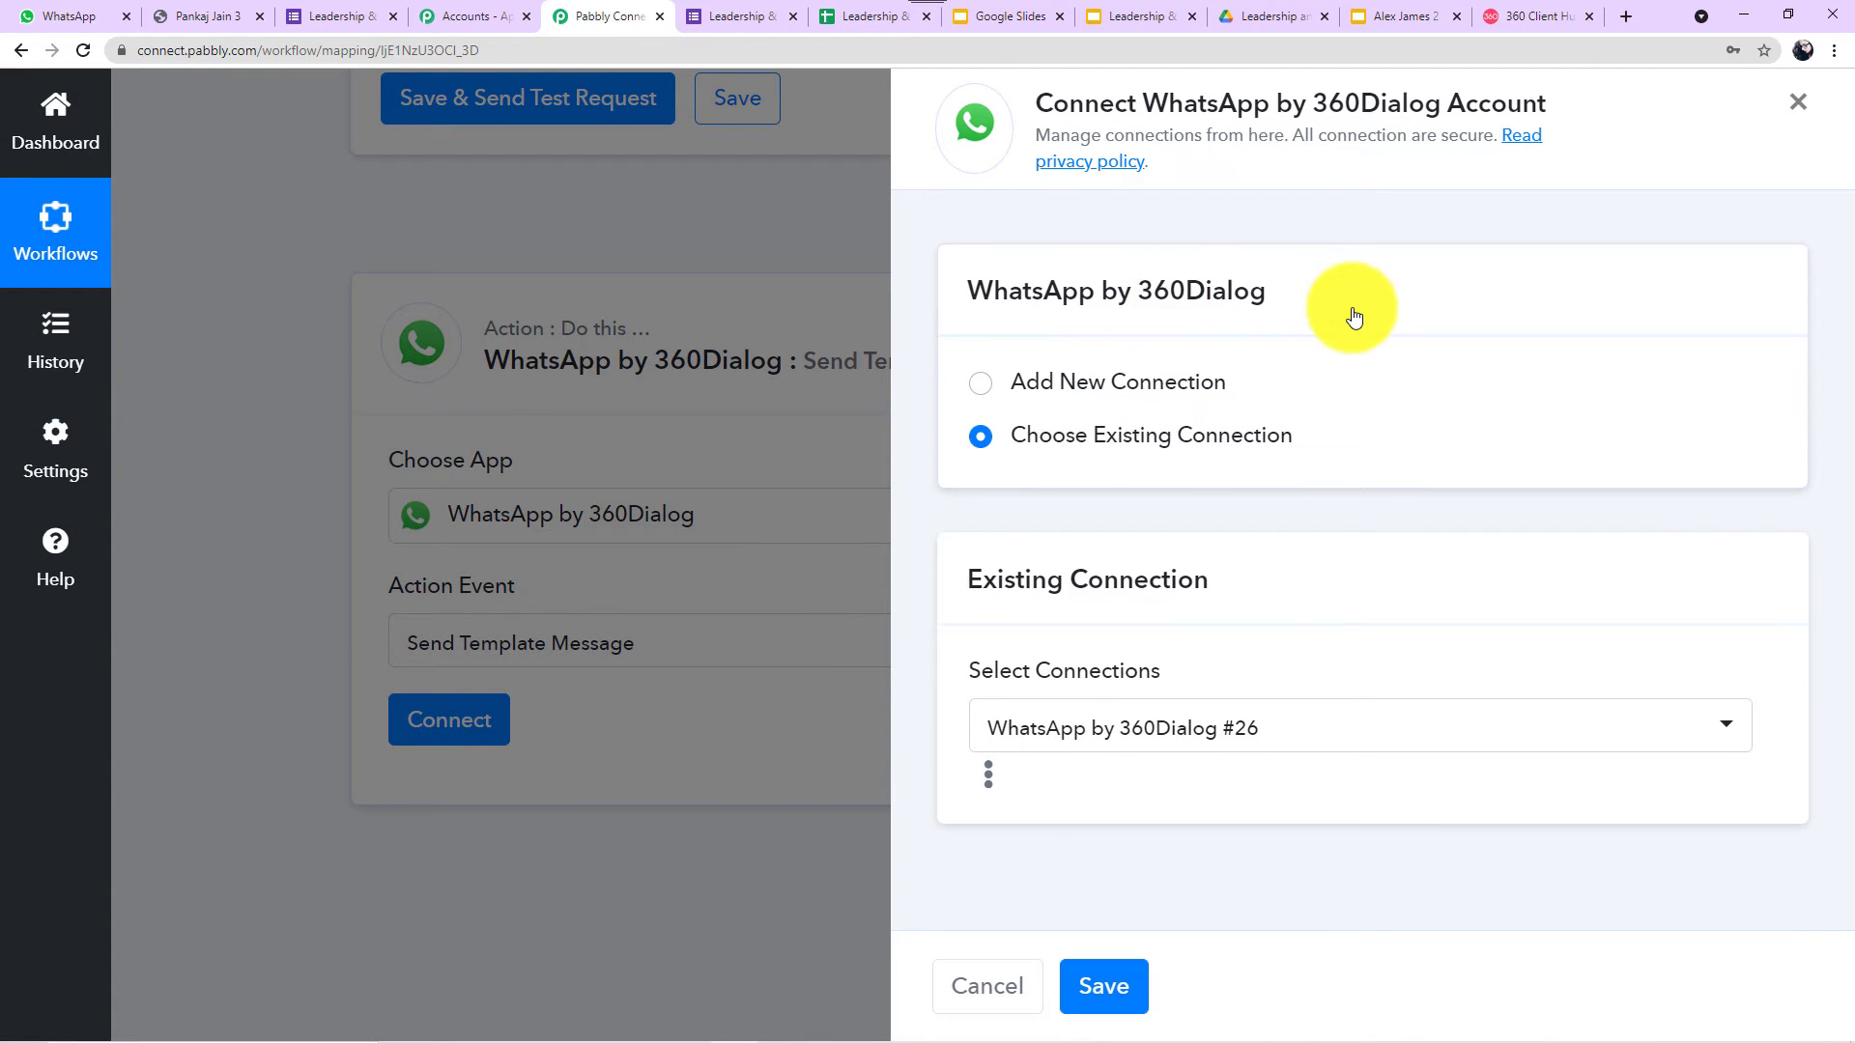
pyautogui.click(980, 386)
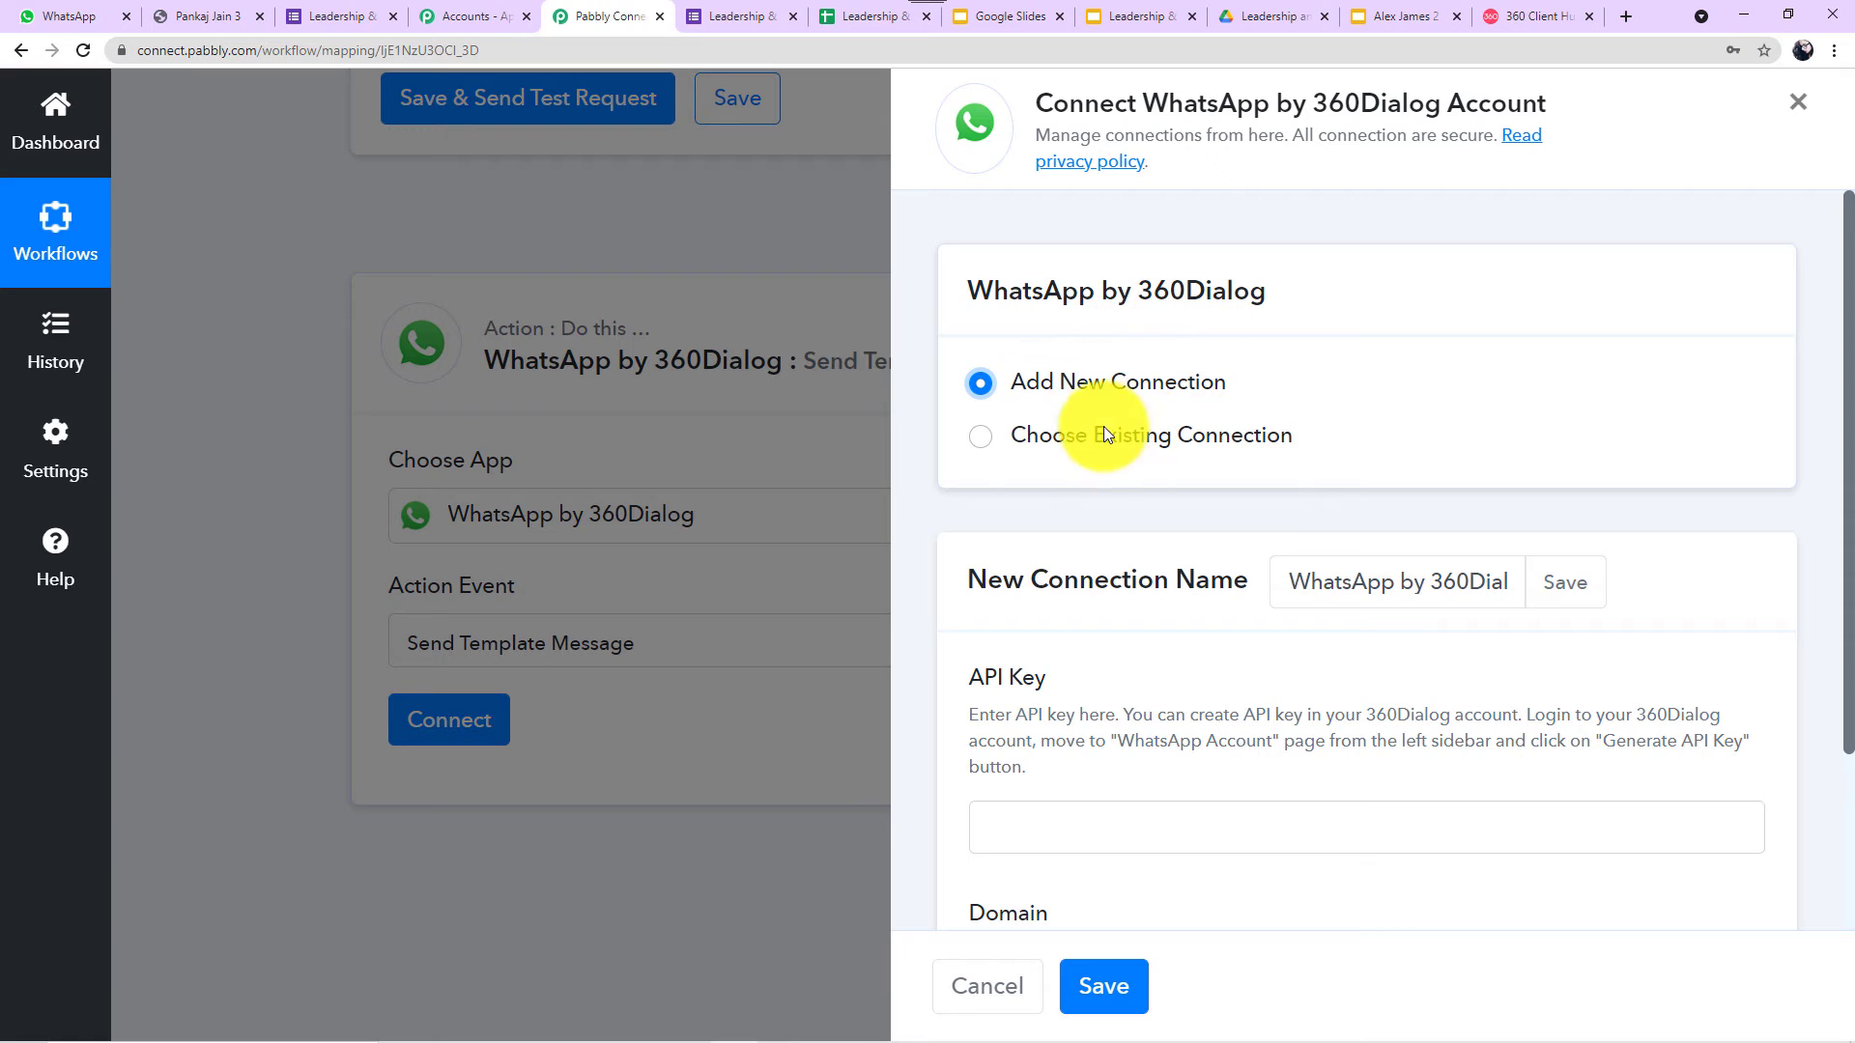
pyautogui.click(980, 440)
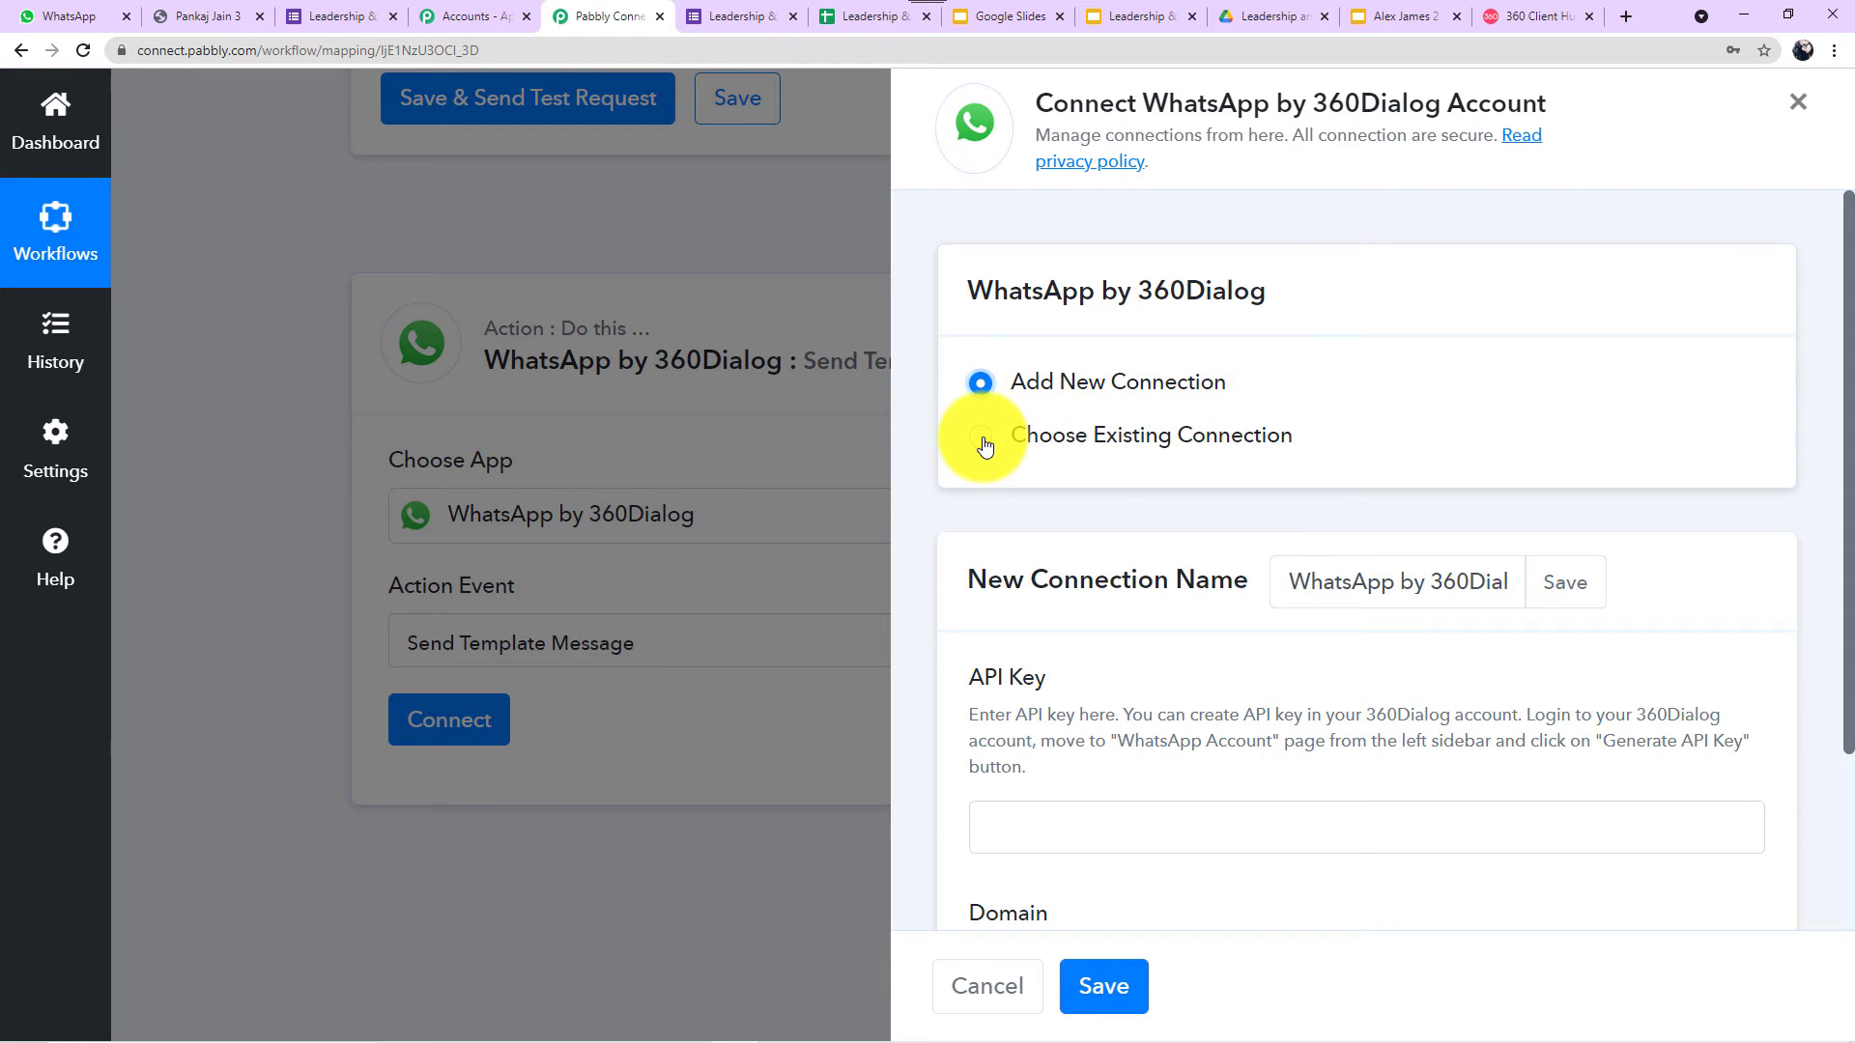
pyautogui.click(982, 385)
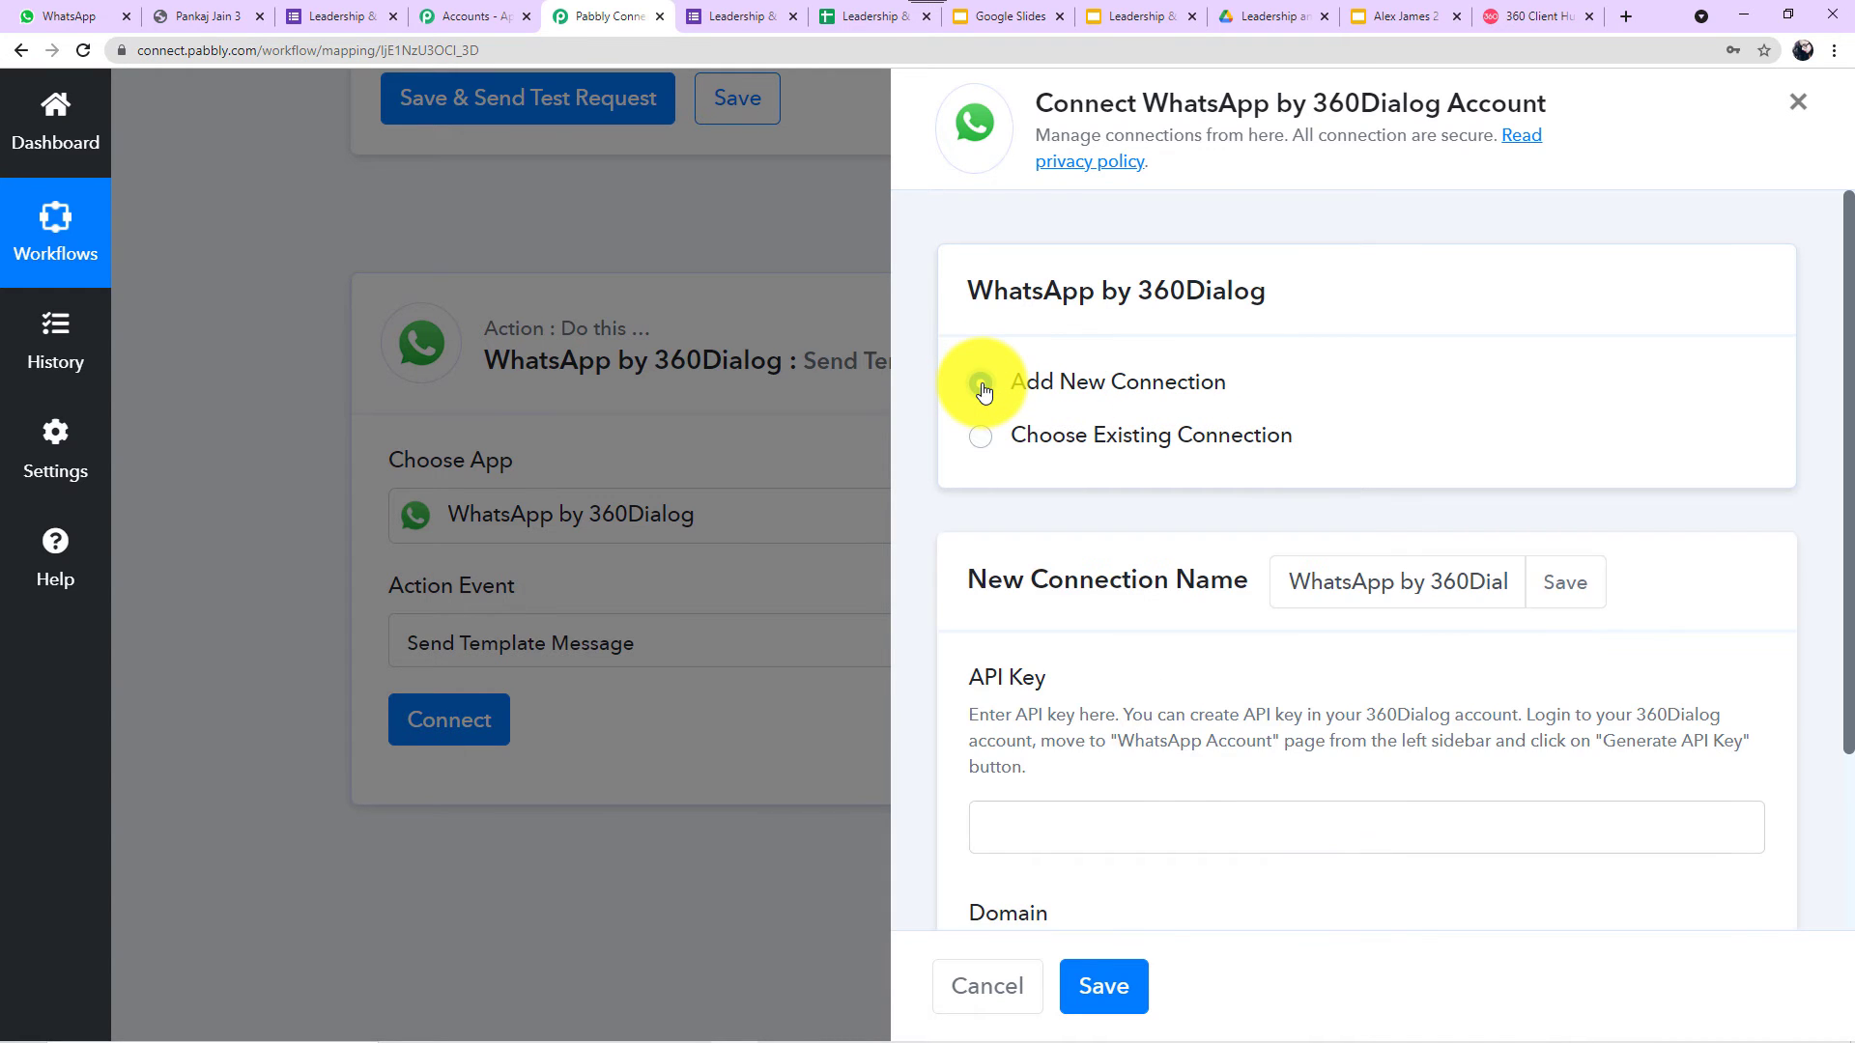
pyautogui.scroll(-3, 983, 387)
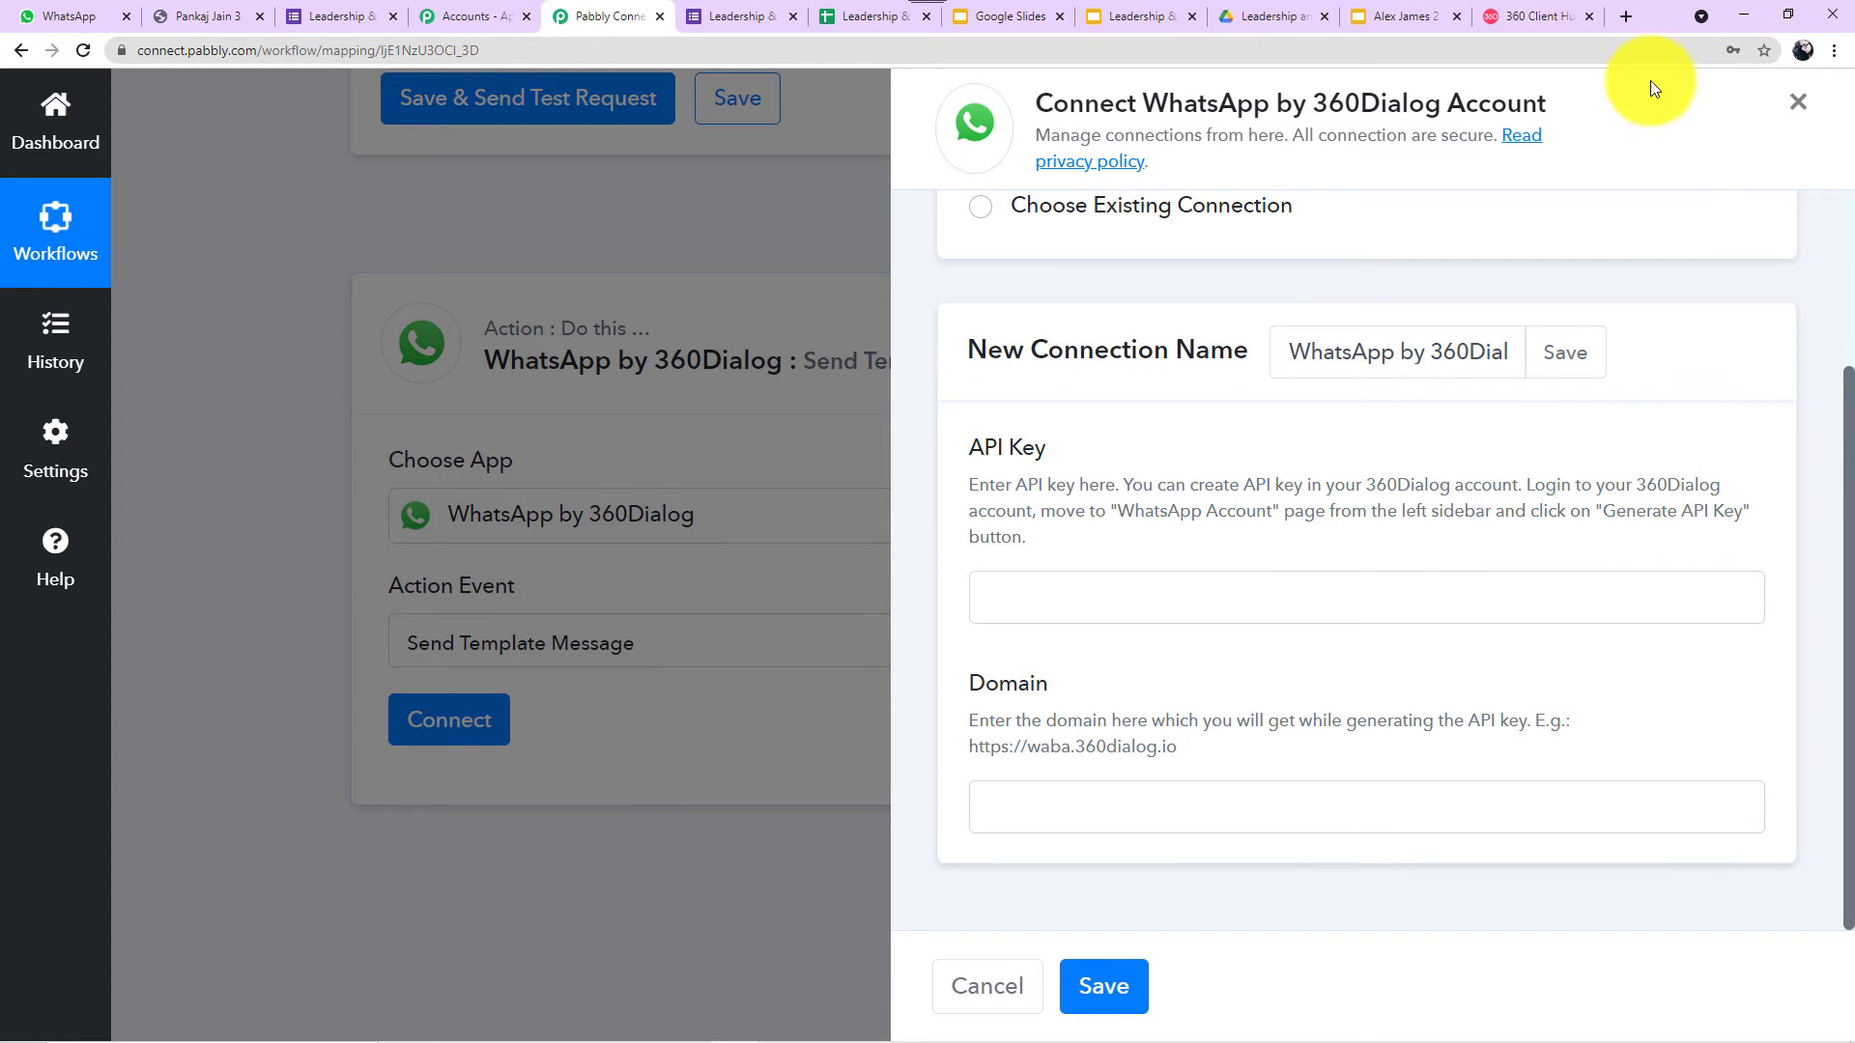
# Switch to the 360Dialog hub and review the WhatsApp Accounts page for where an API key can be generated.
pyautogui.click(1559, 15)
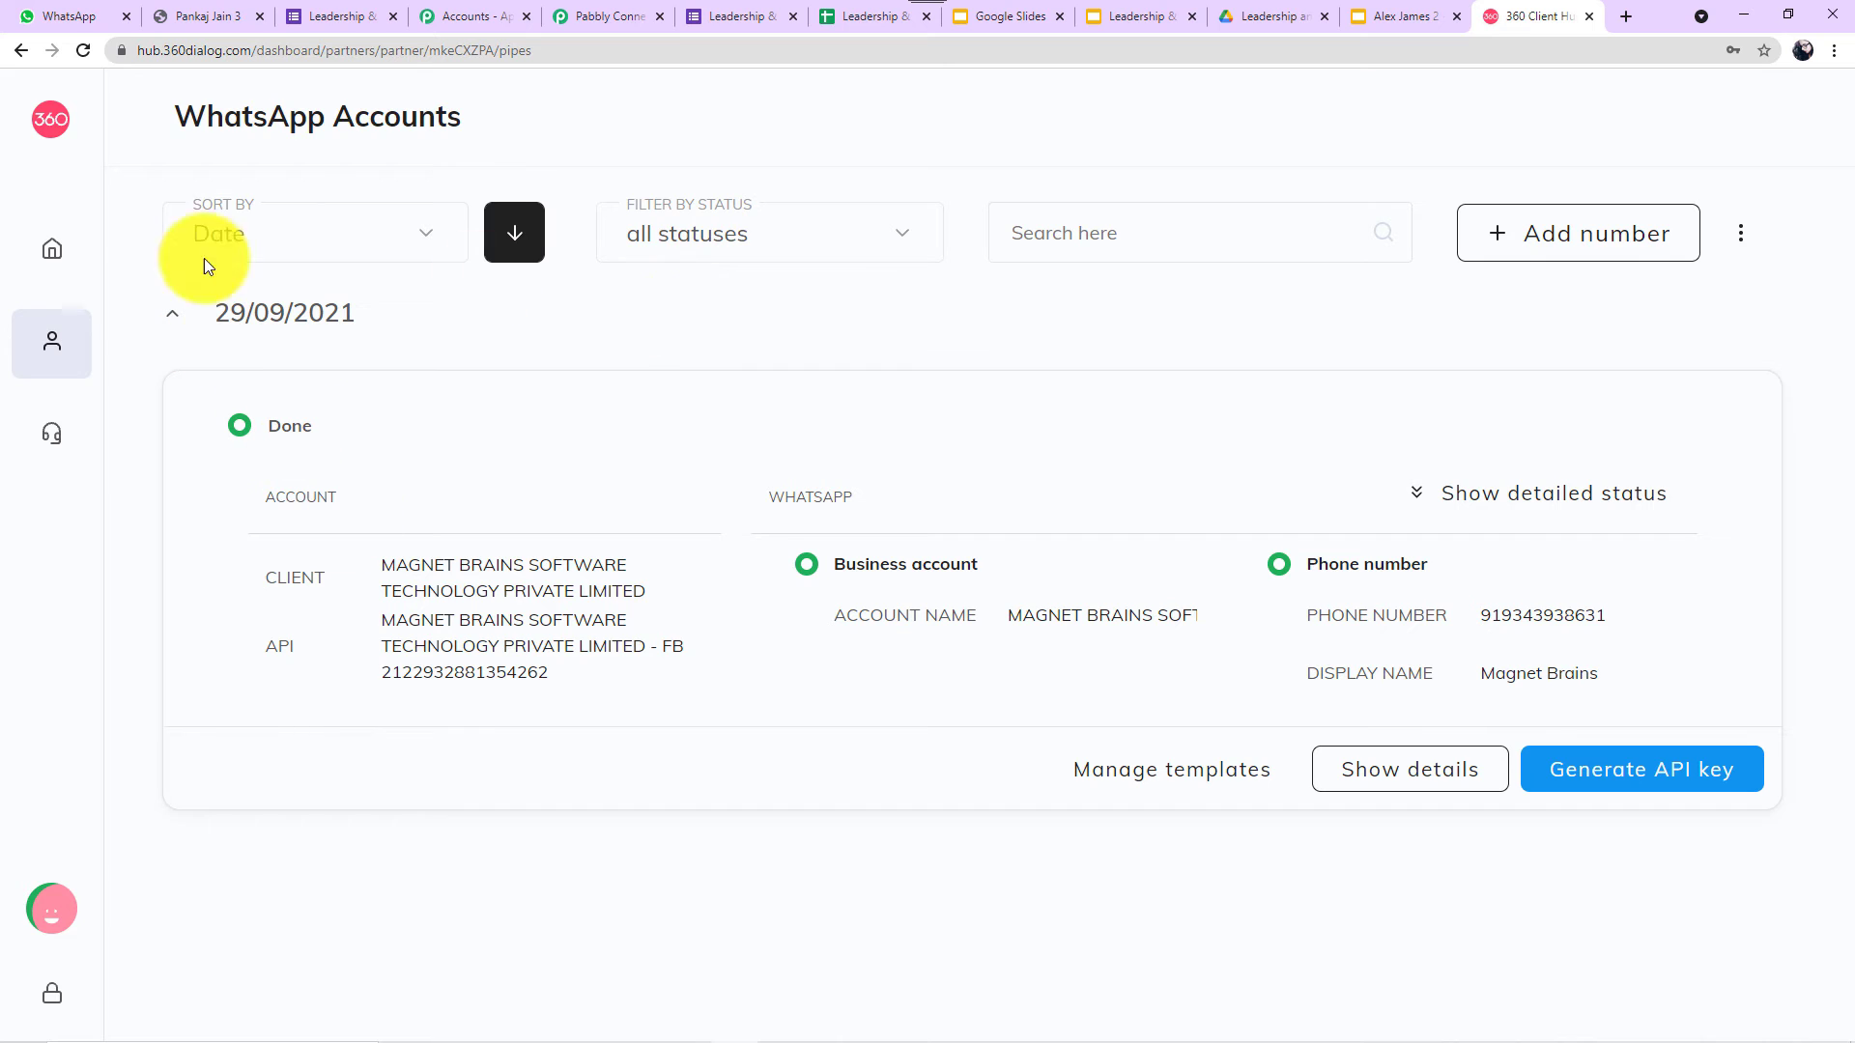
pyautogui.moveTo(58, 348)
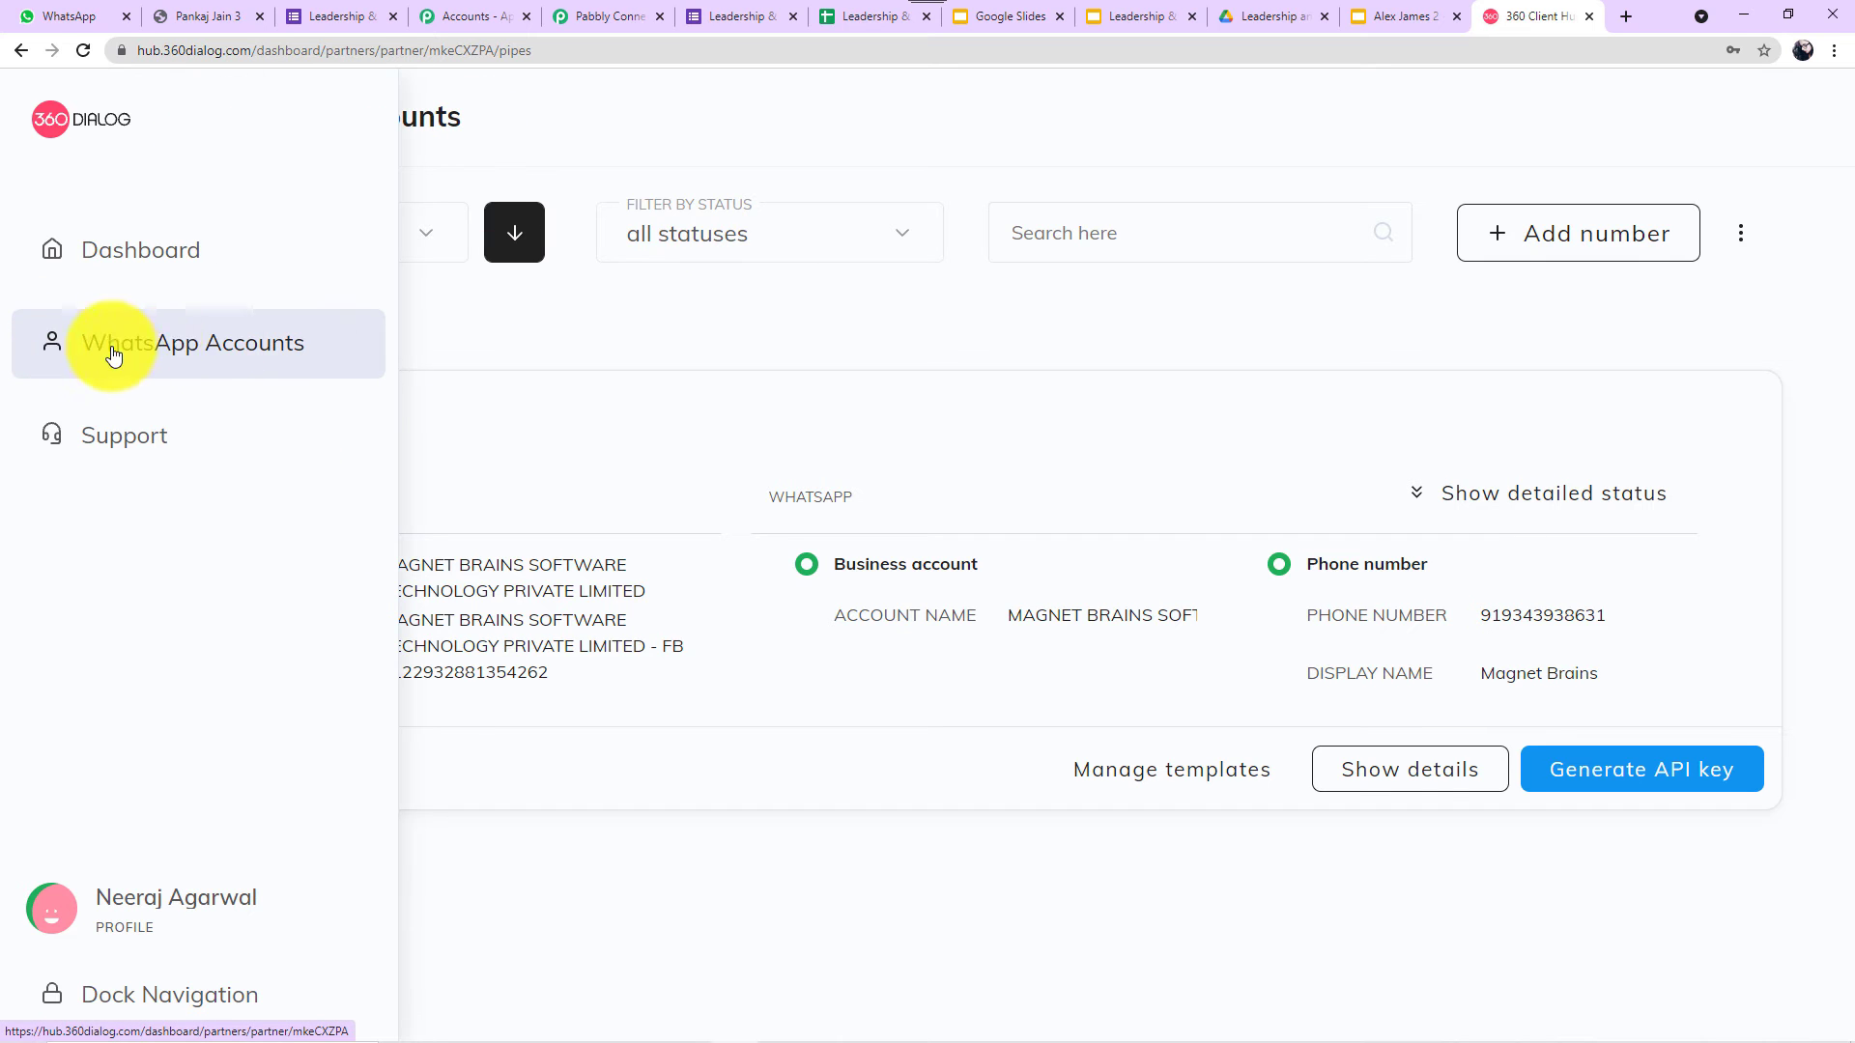
pyautogui.click(206, 365)
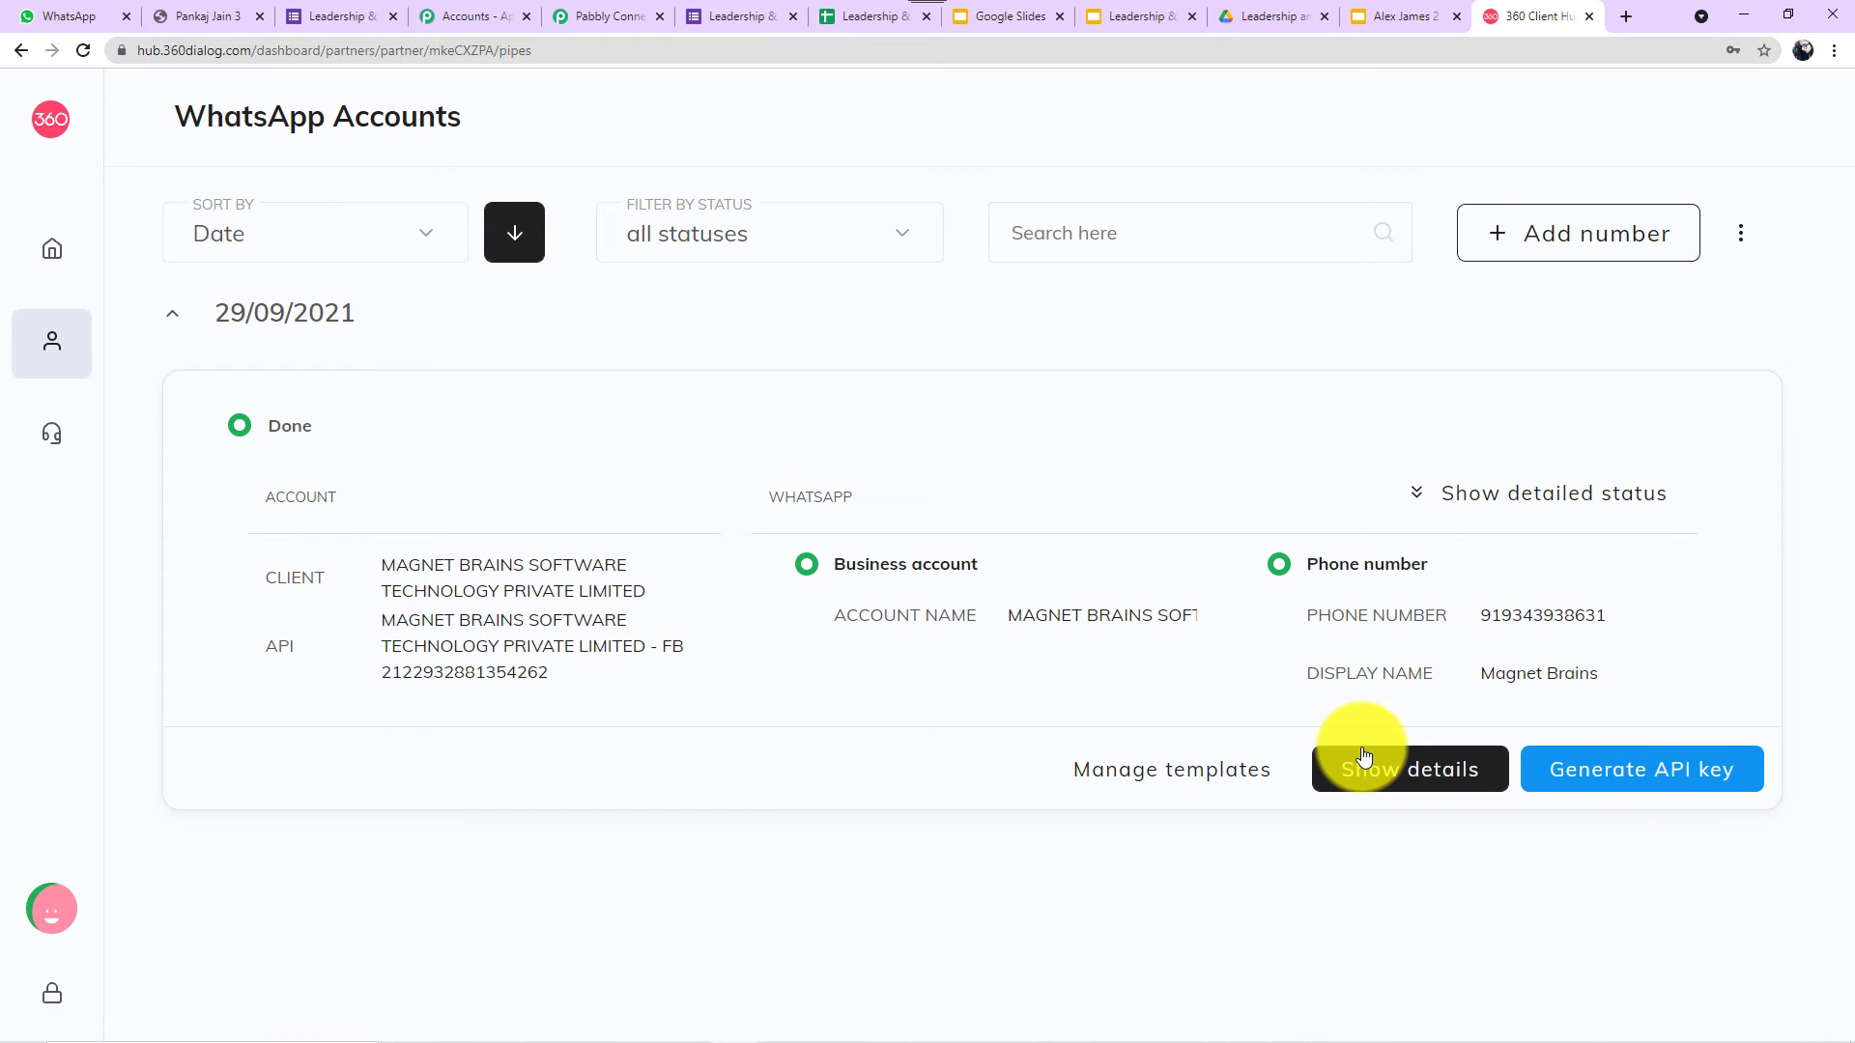
# Switch back to Pabbly Connect and check the example domain given for the new 360Dialog connection.
pyautogui.click(613, 12)
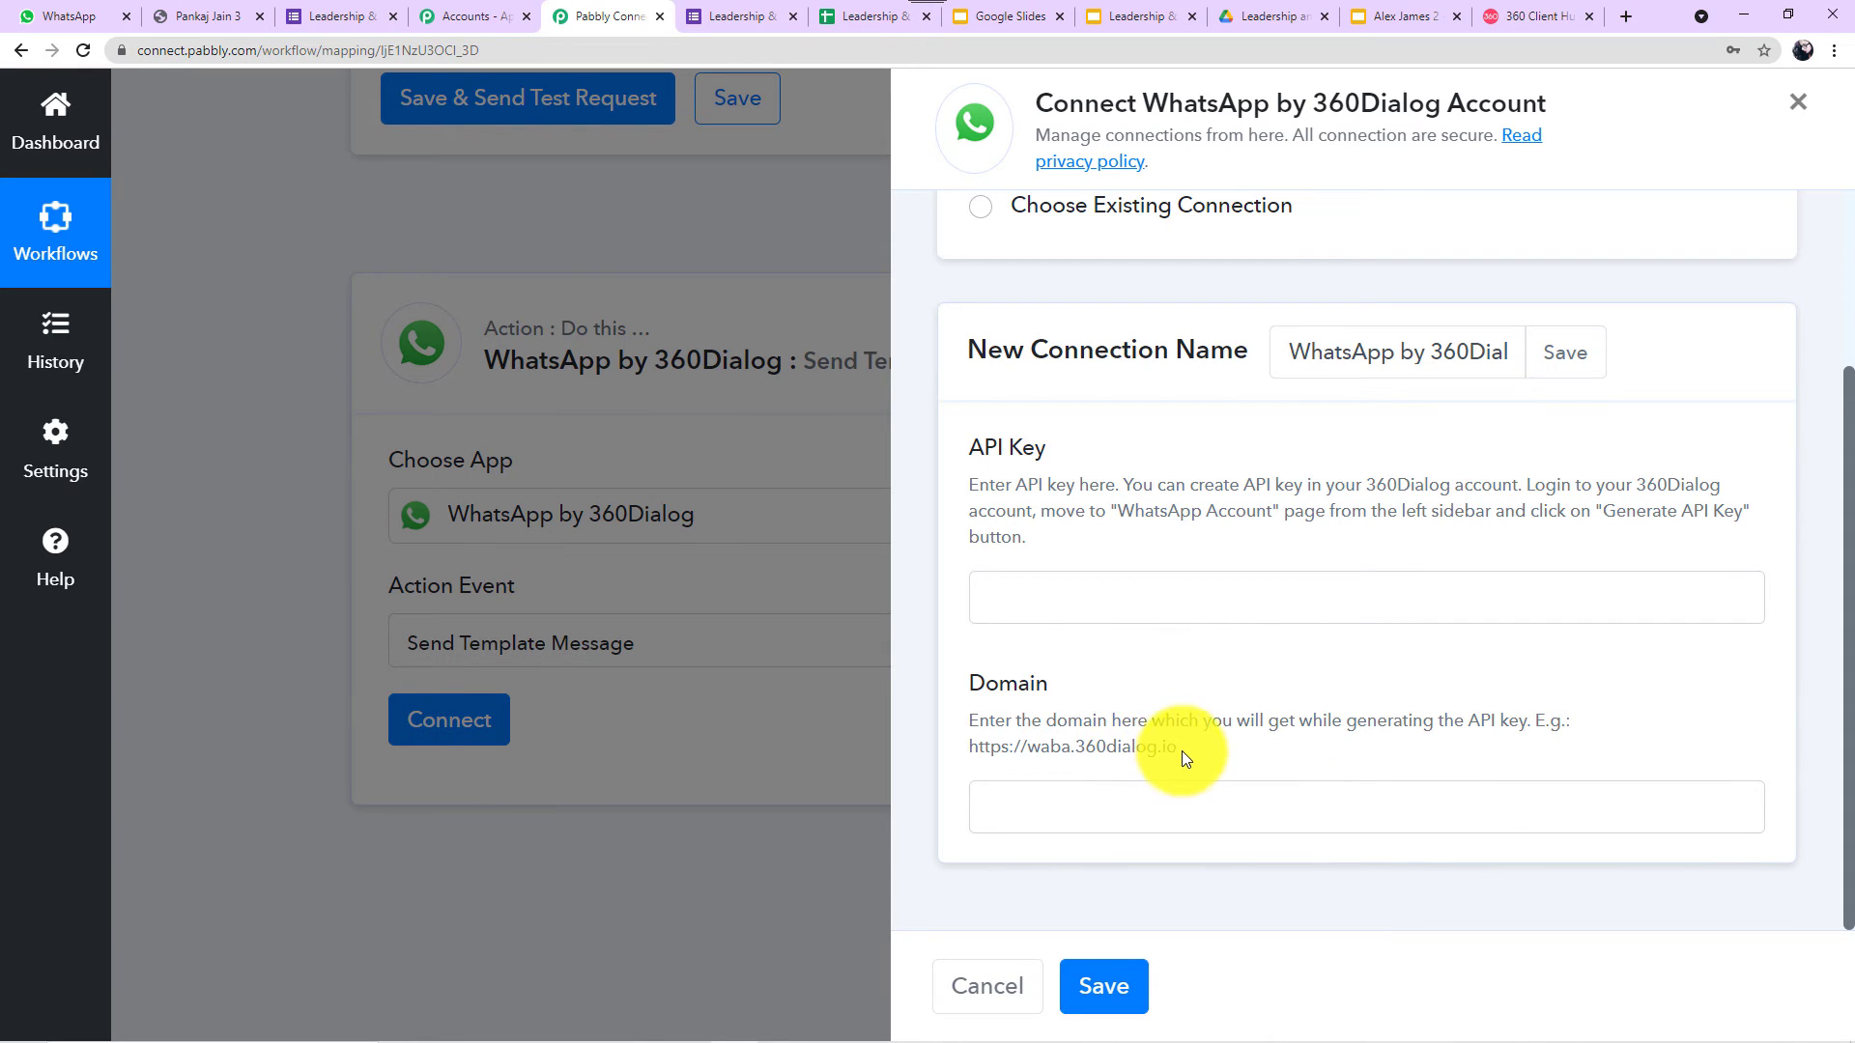
pyautogui.moveTo(1177, 745); pyautogui.dragTo(972, 744)
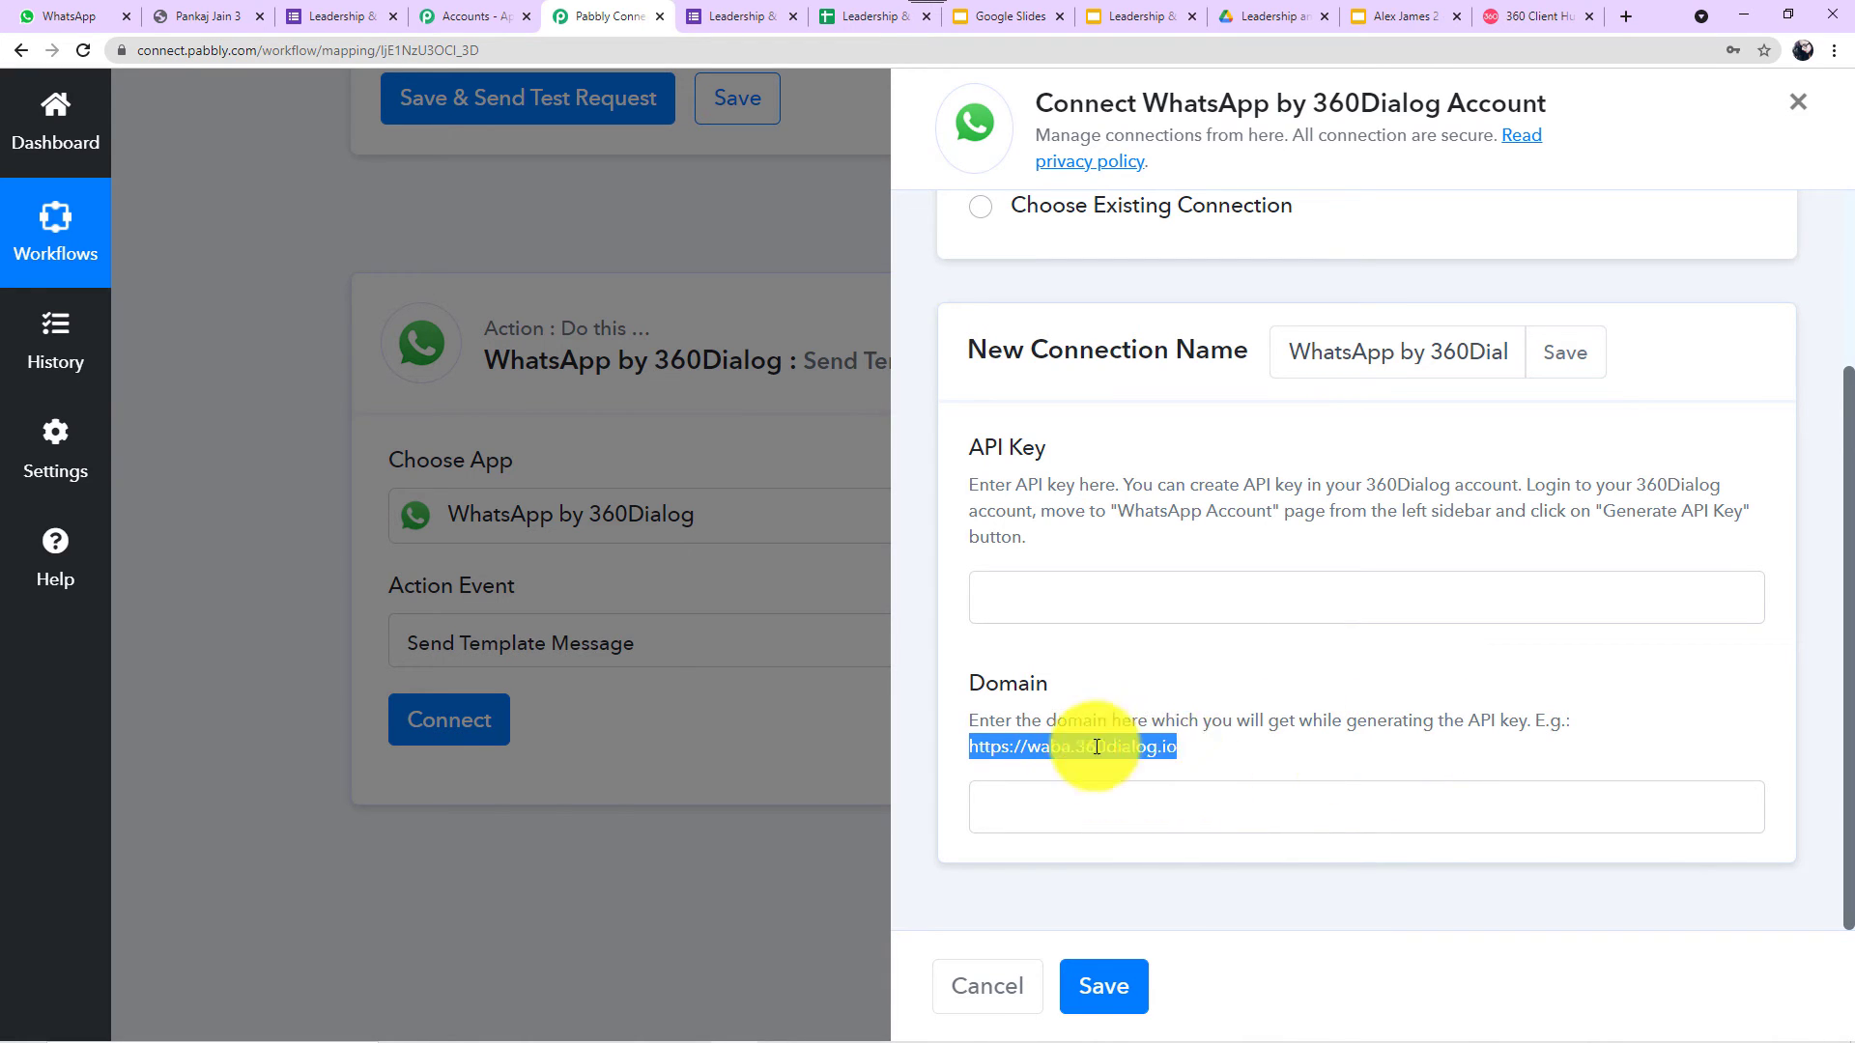
pyautogui.click(1071, 816)
pyautogui.rightClick(1072, 817)
pyautogui.click(1554, 671)
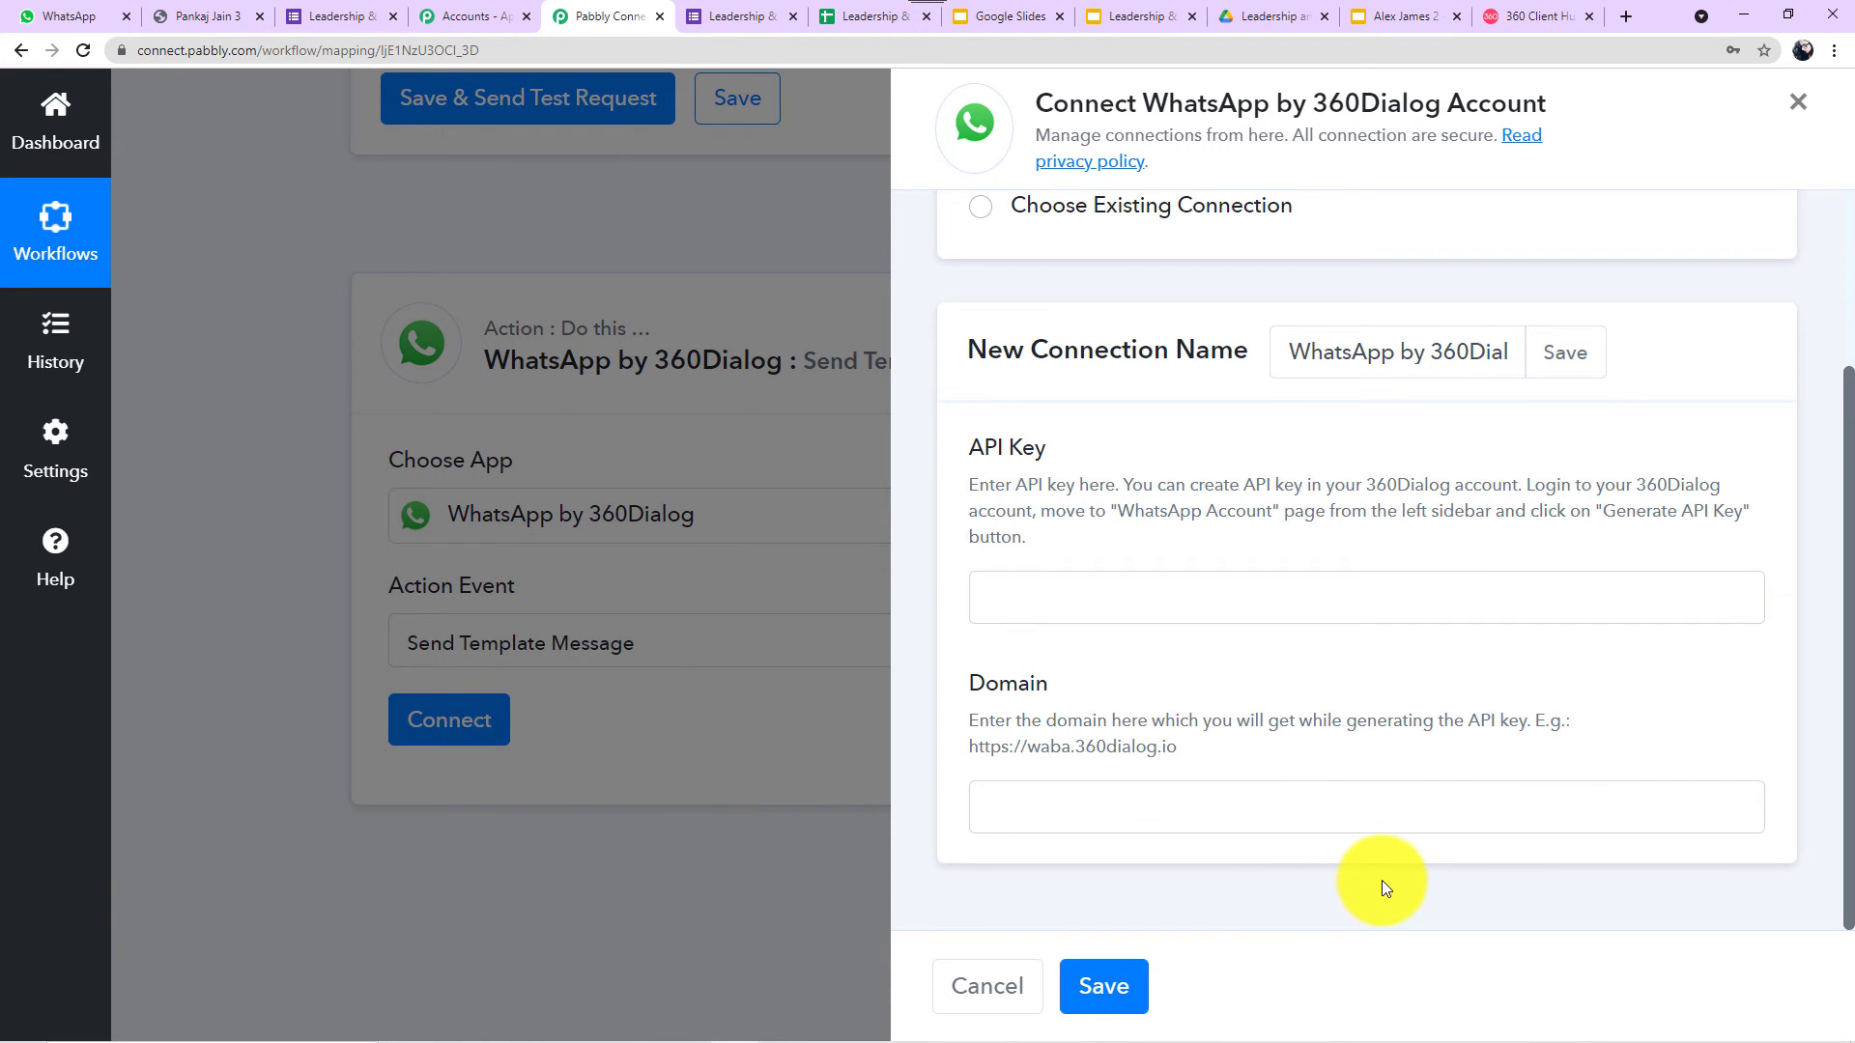
# Connect the WhatsApp action through the existing connection WhatsApp by 360Dialog #26 and save it.
pyautogui.scroll(3, 1381, 880)
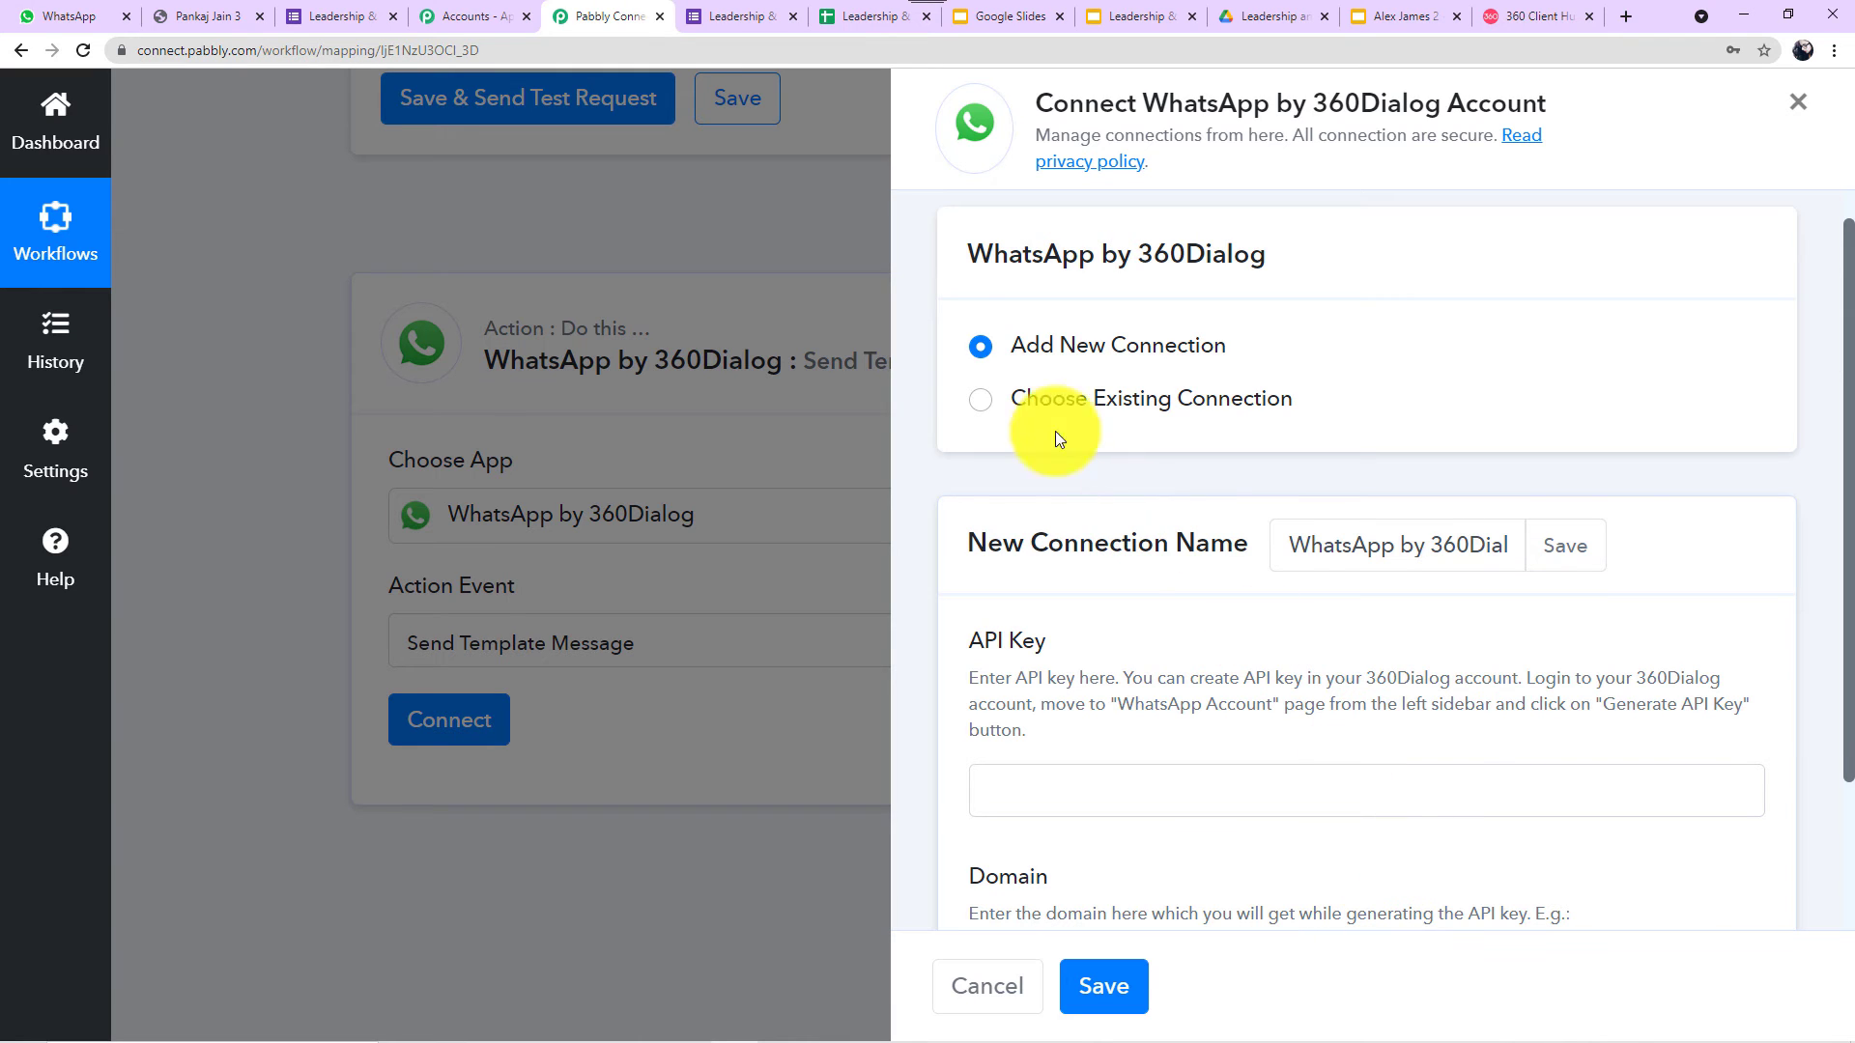
pyautogui.click(981, 407)
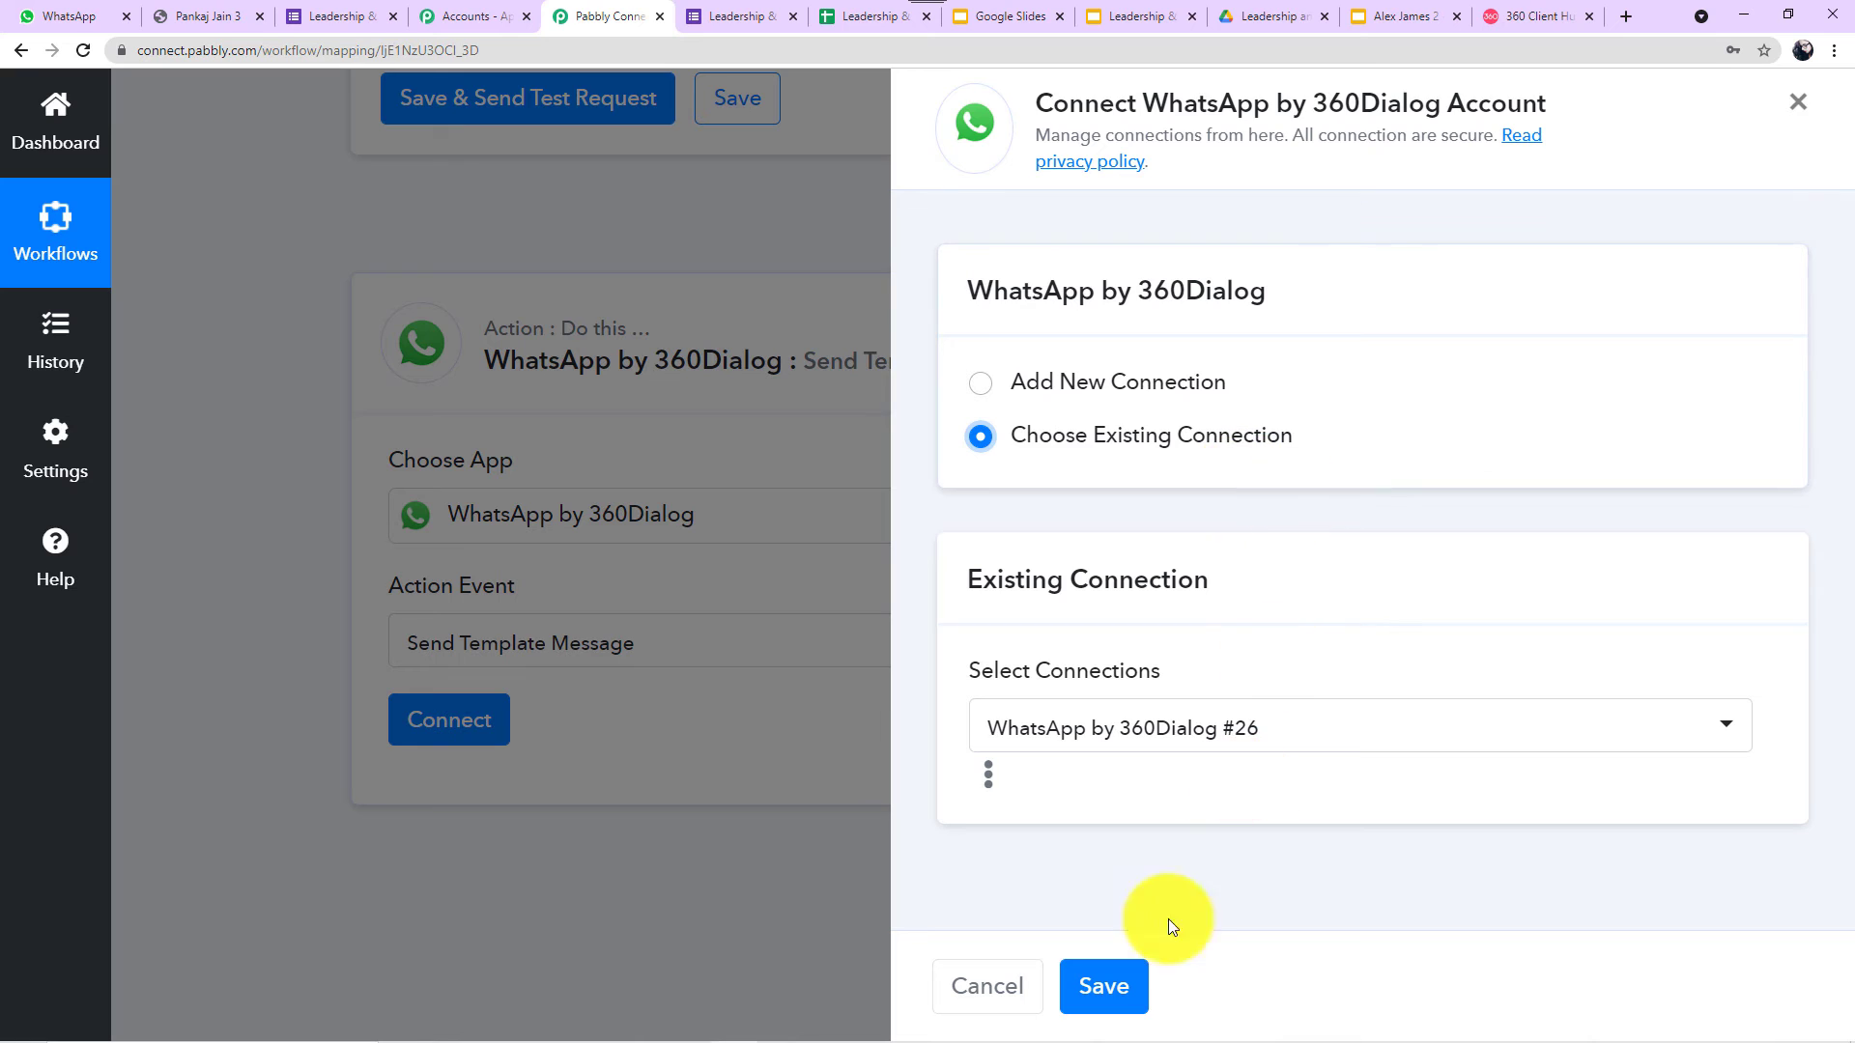
pyautogui.click(1110, 984)
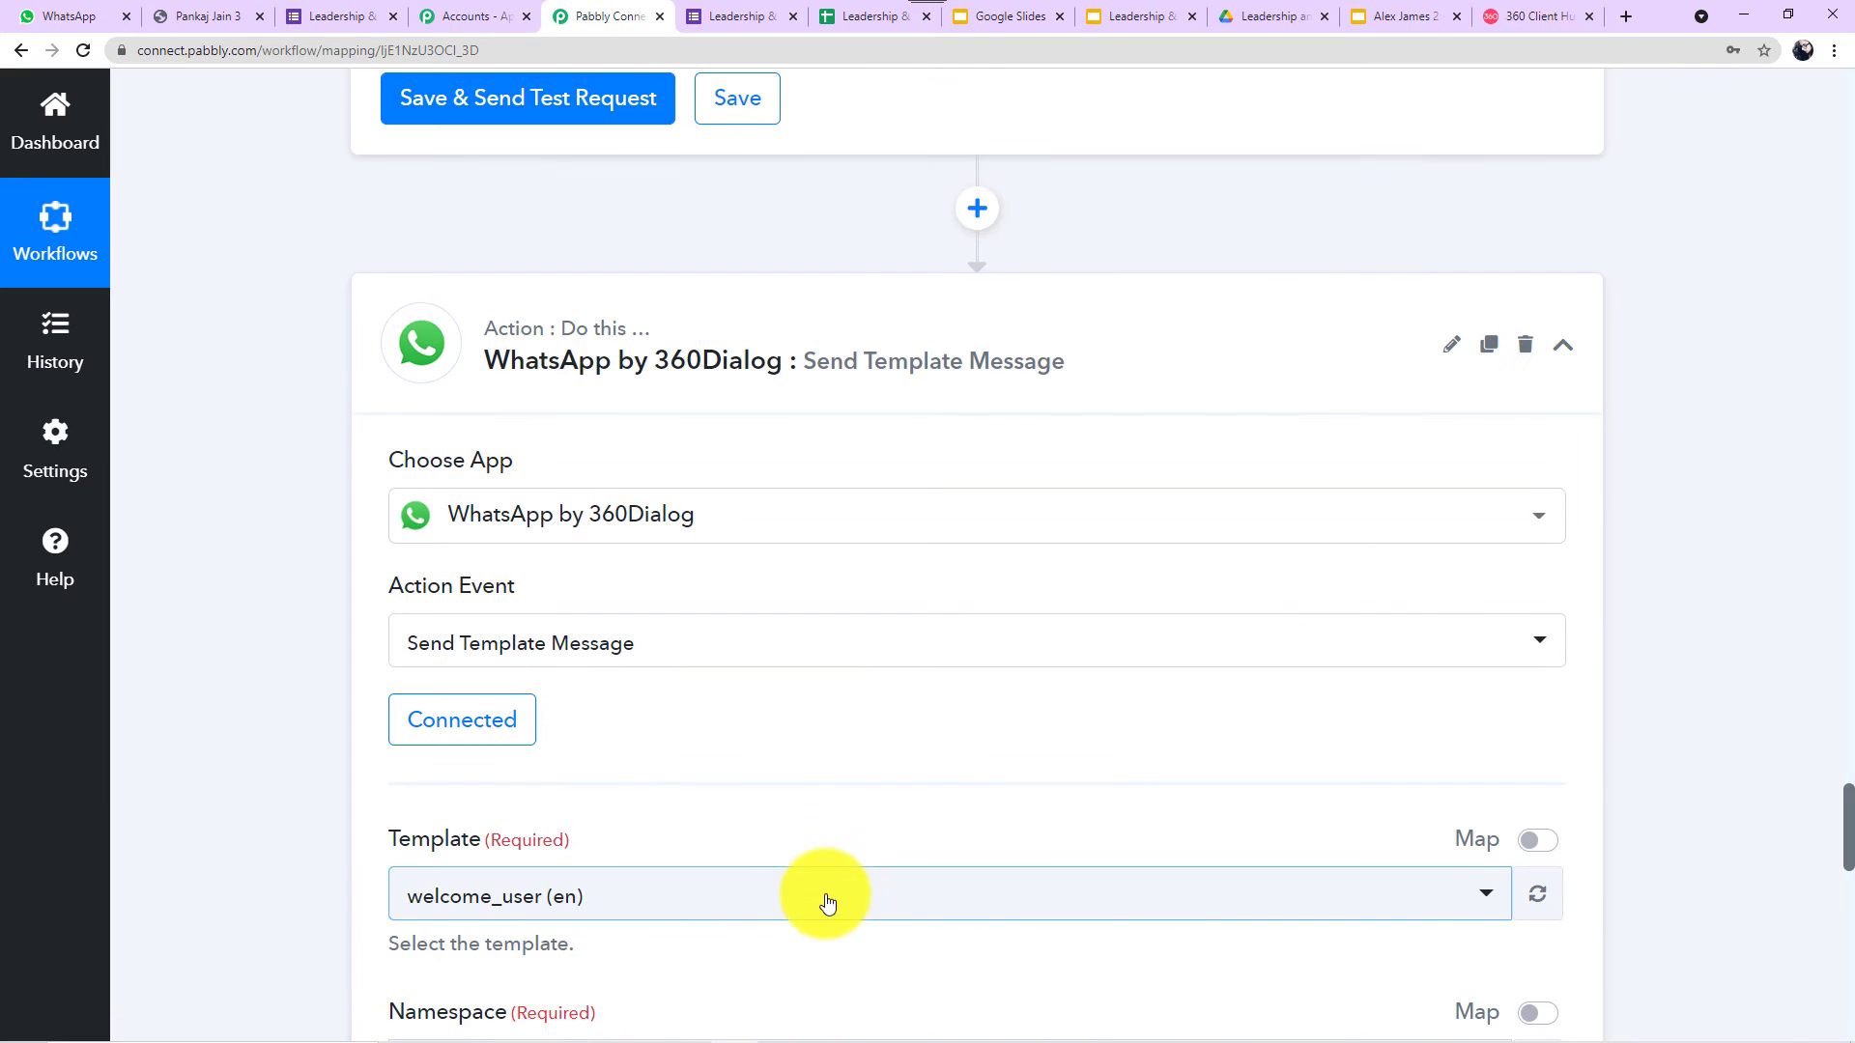
# Look over the template message fields, switch to the 360Dialog hub and preview the appointment template from the account's template list.
pyautogui.scroll(-4, 848, 686)
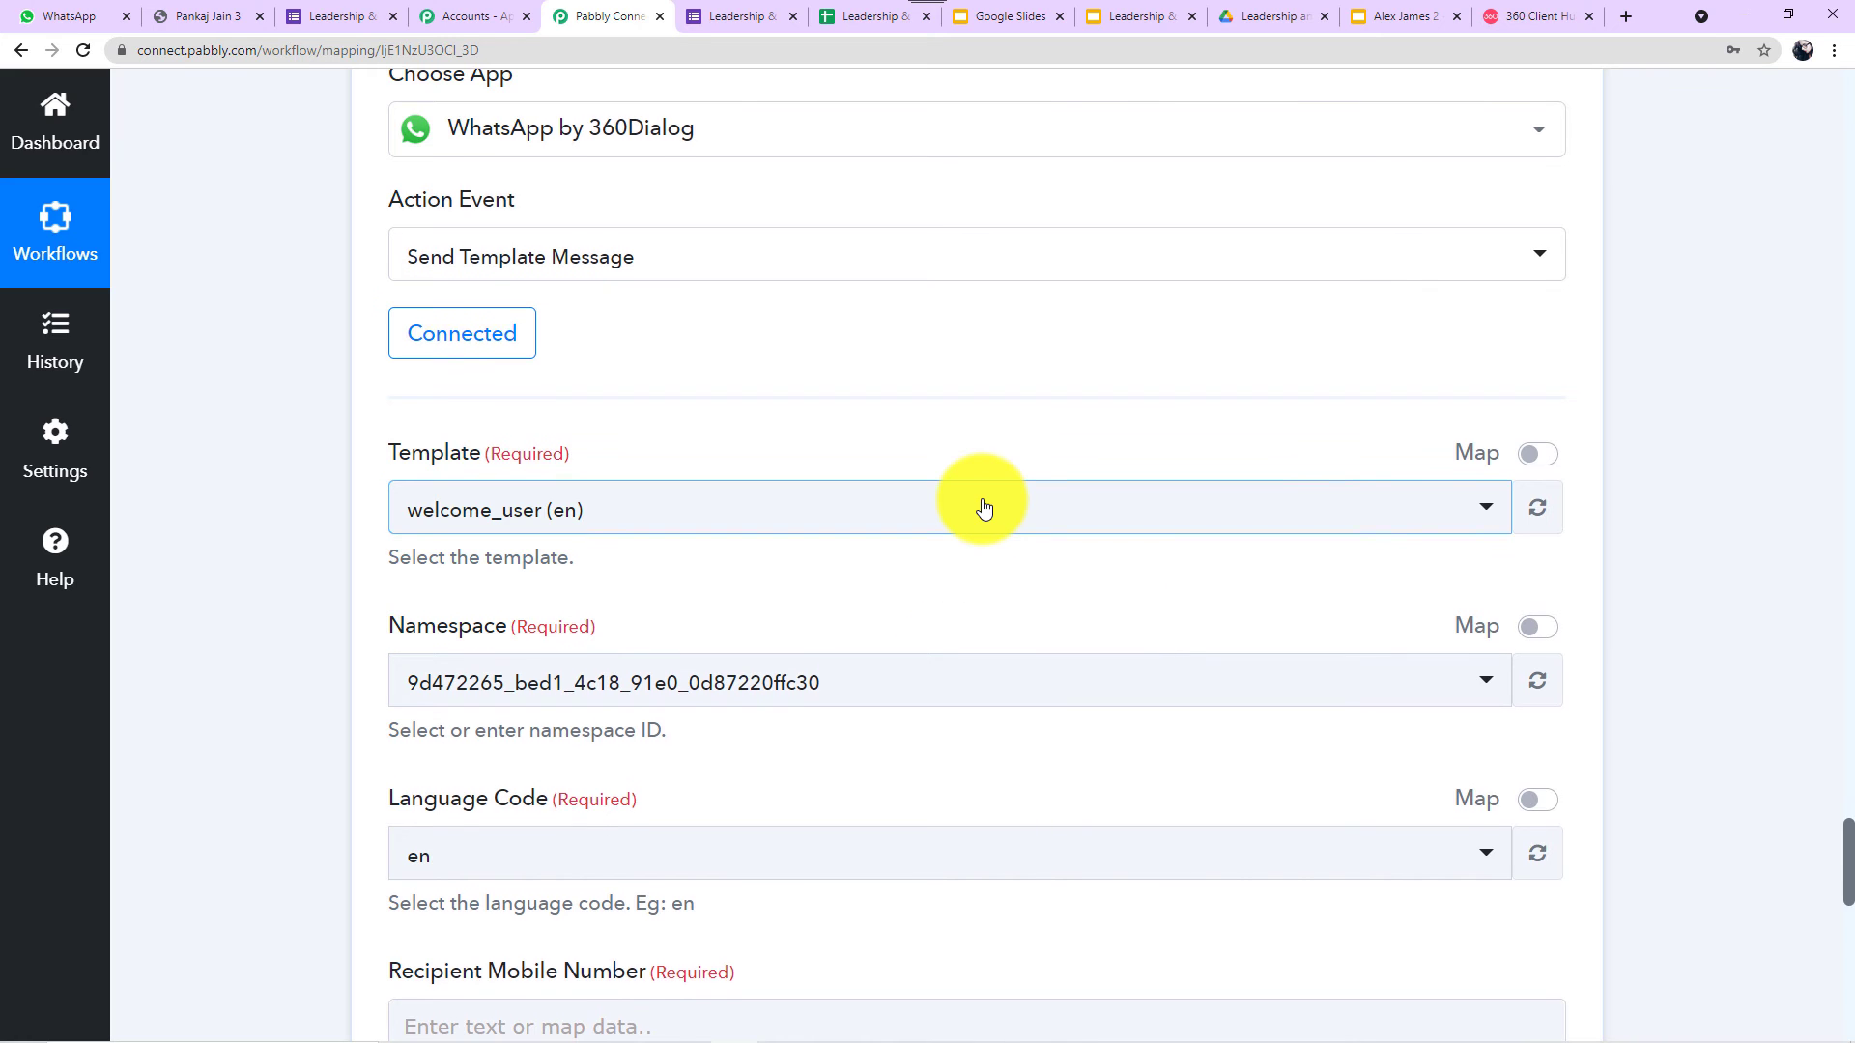
pyautogui.scroll(-2, 981, 505)
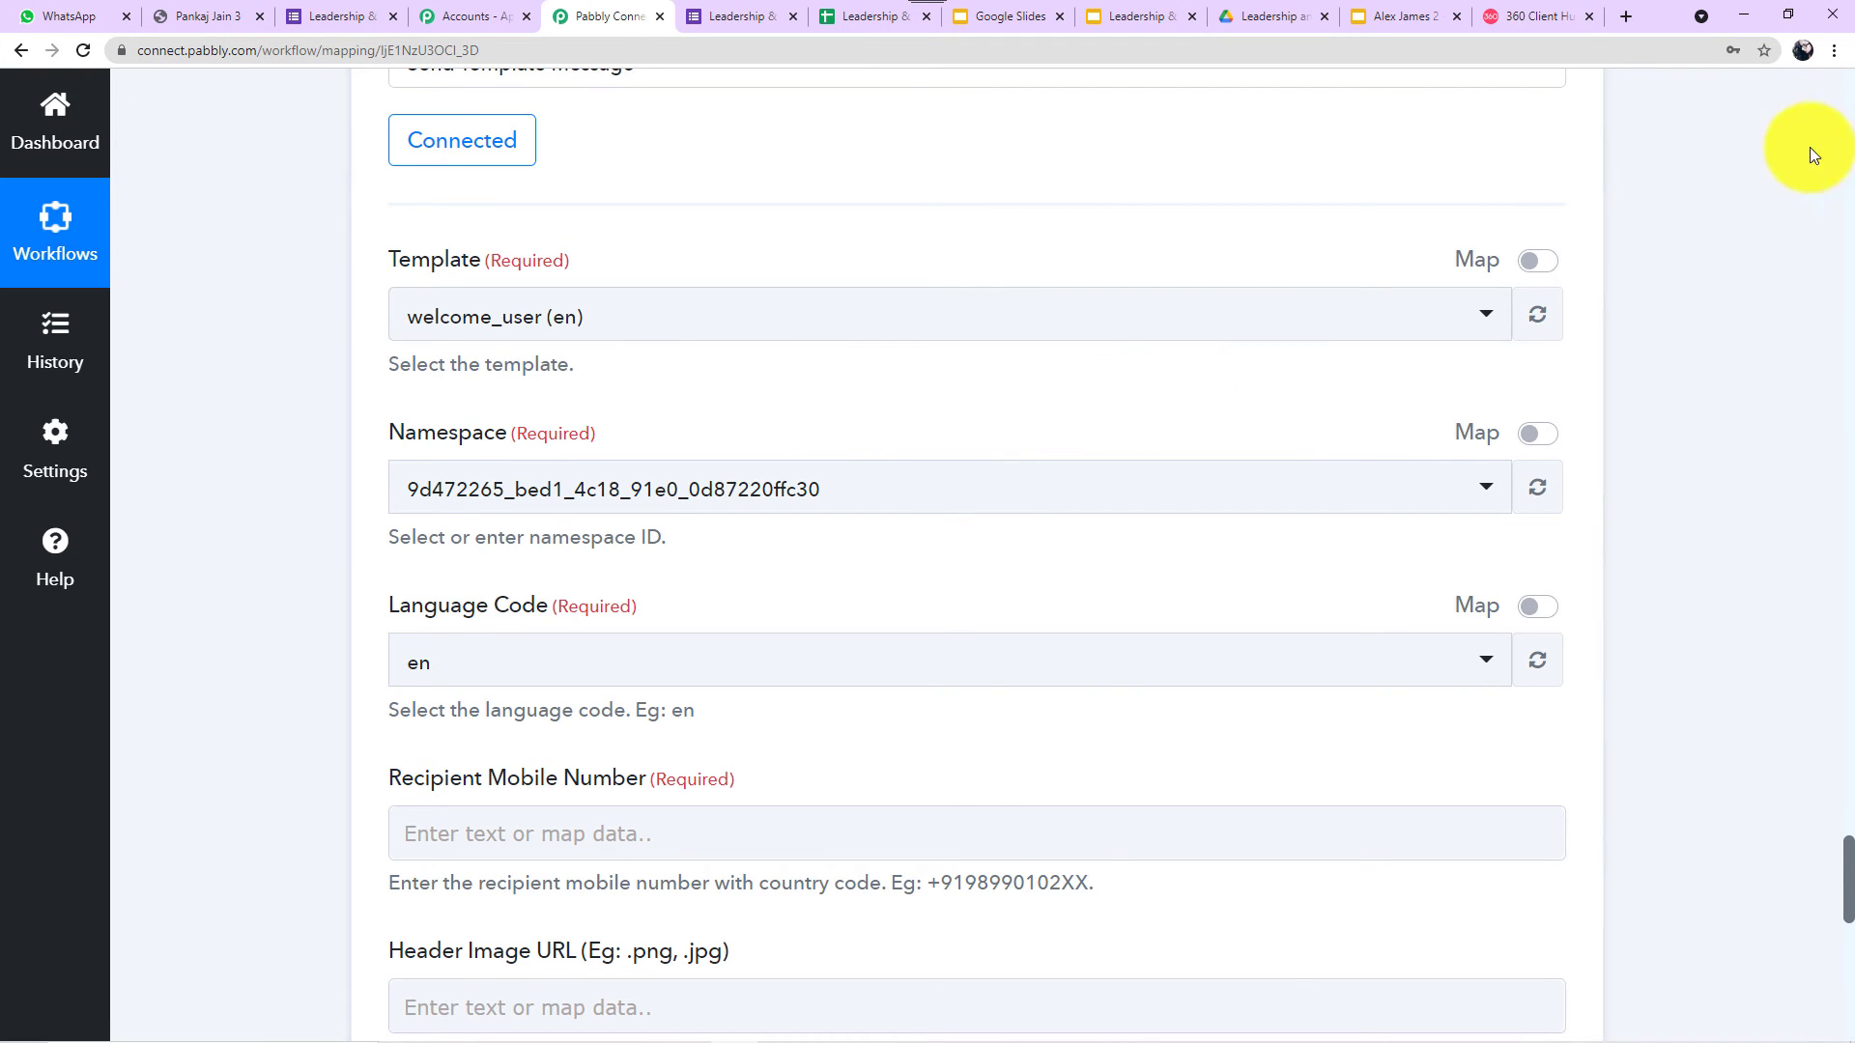
pyautogui.click(1530, 16)
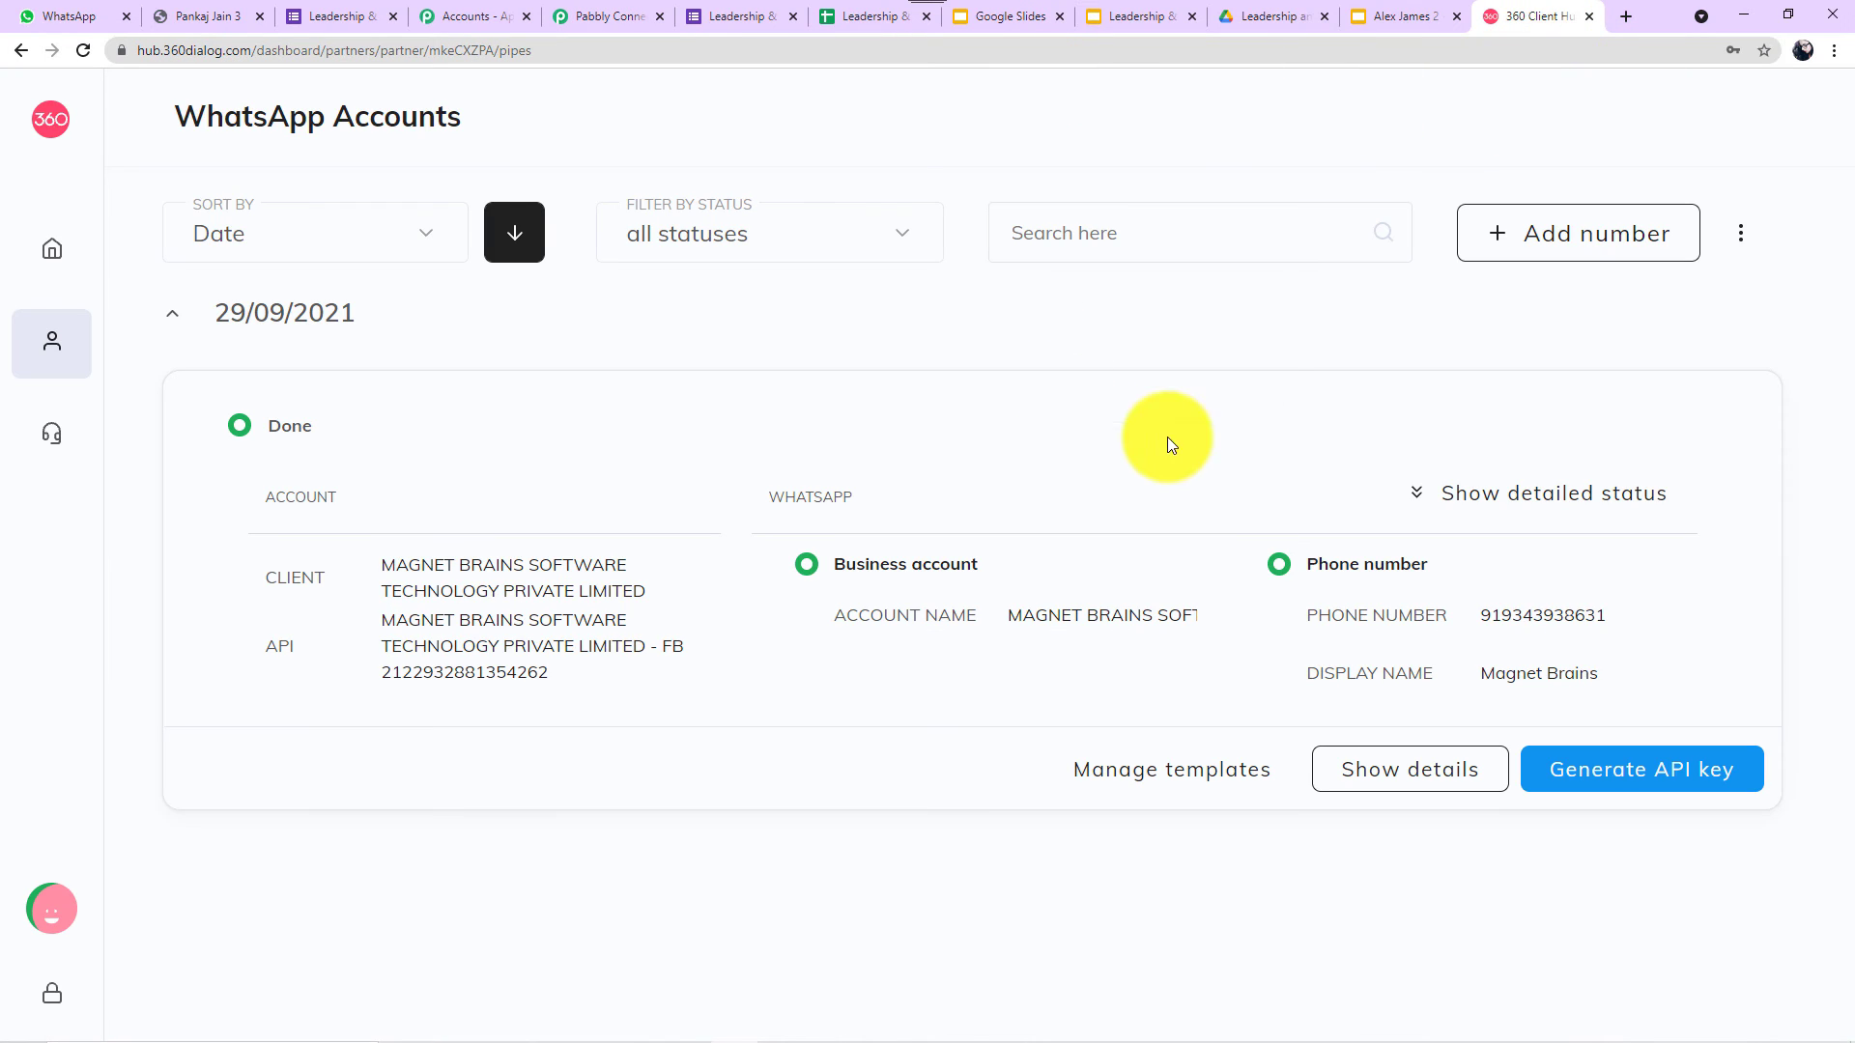
pyautogui.click(1174, 781)
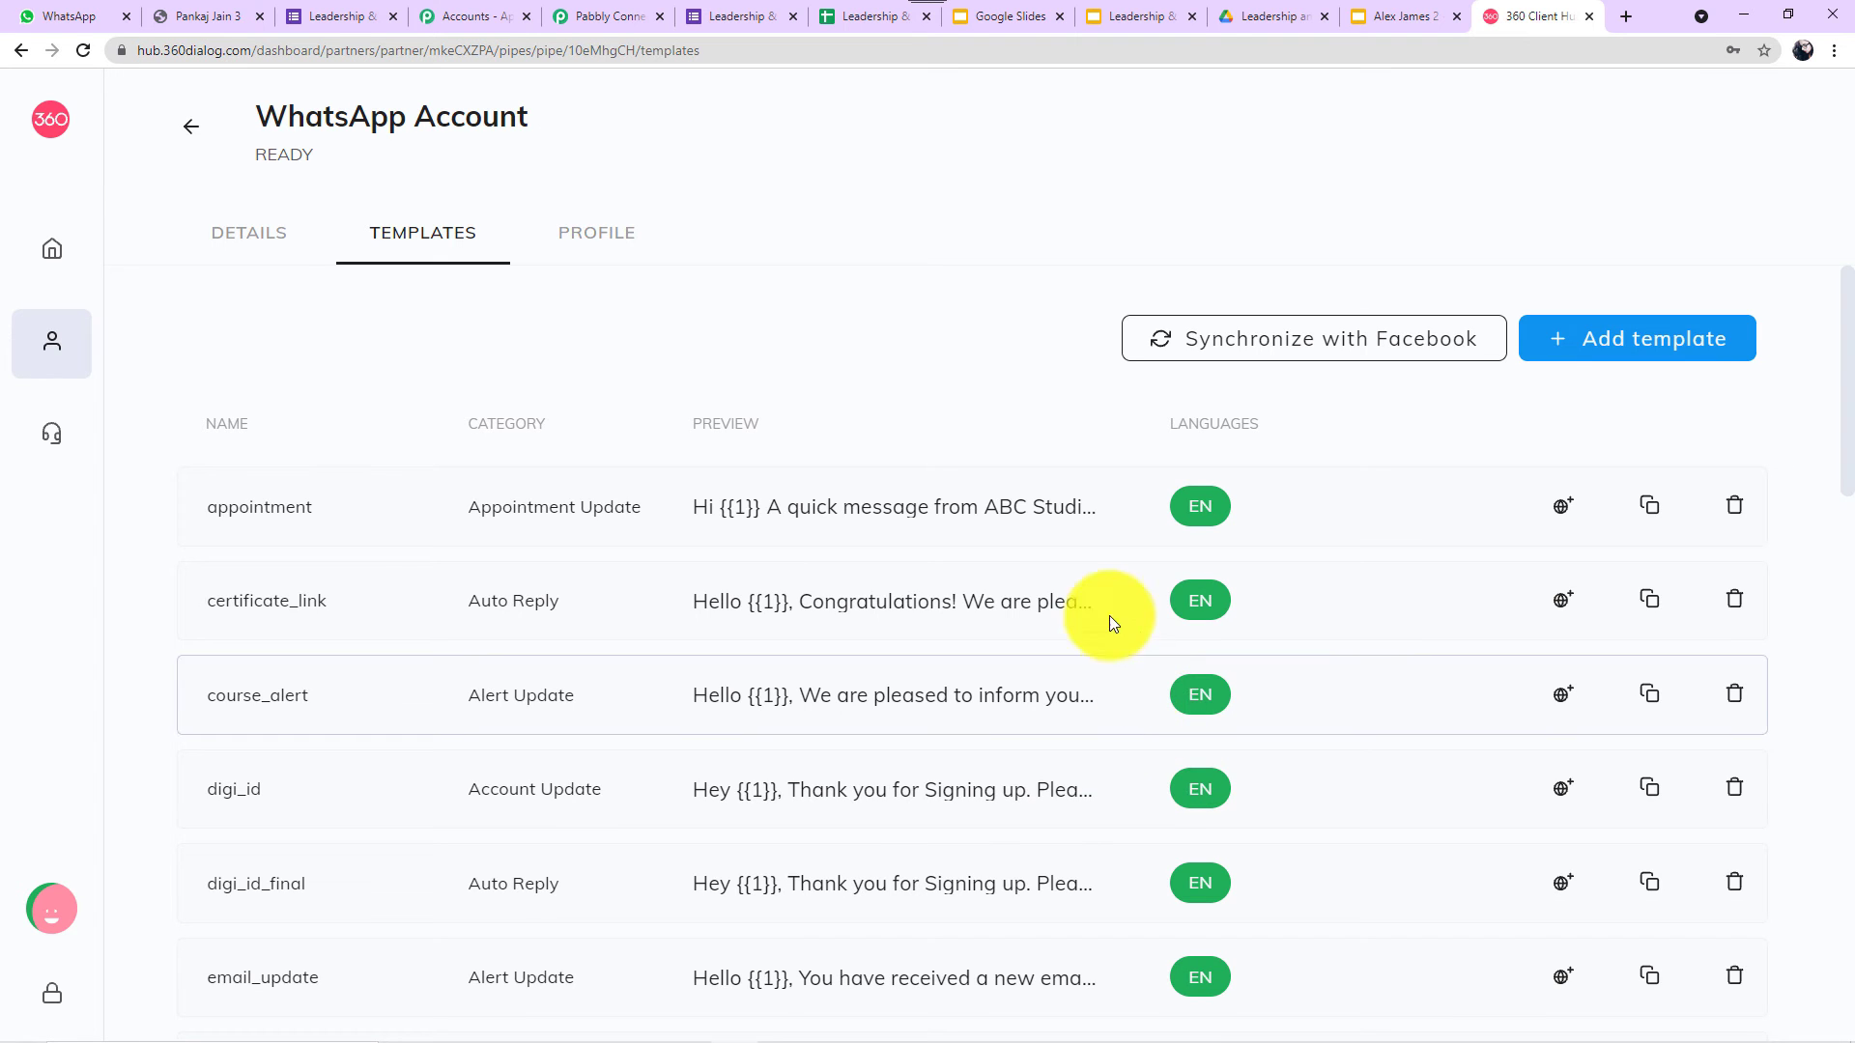
pyautogui.scroll(-2, 1076, 420)
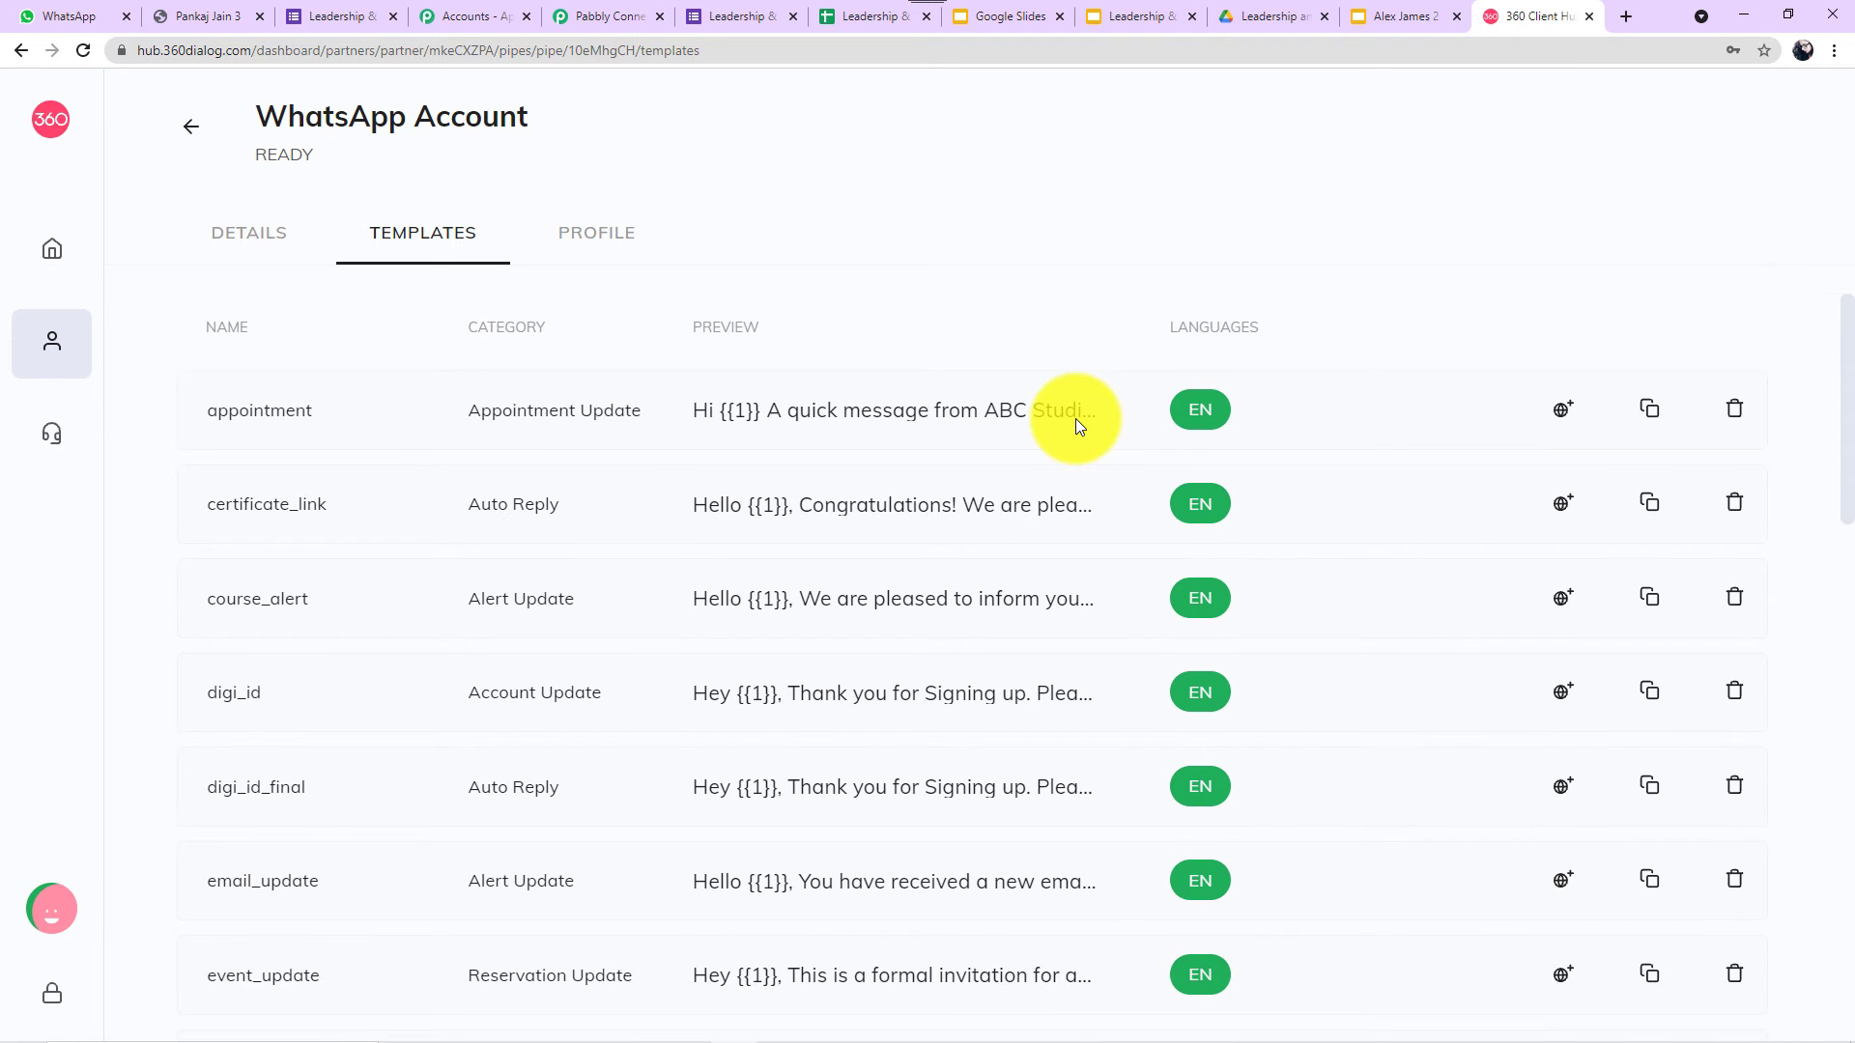
pyautogui.click(999, 320)
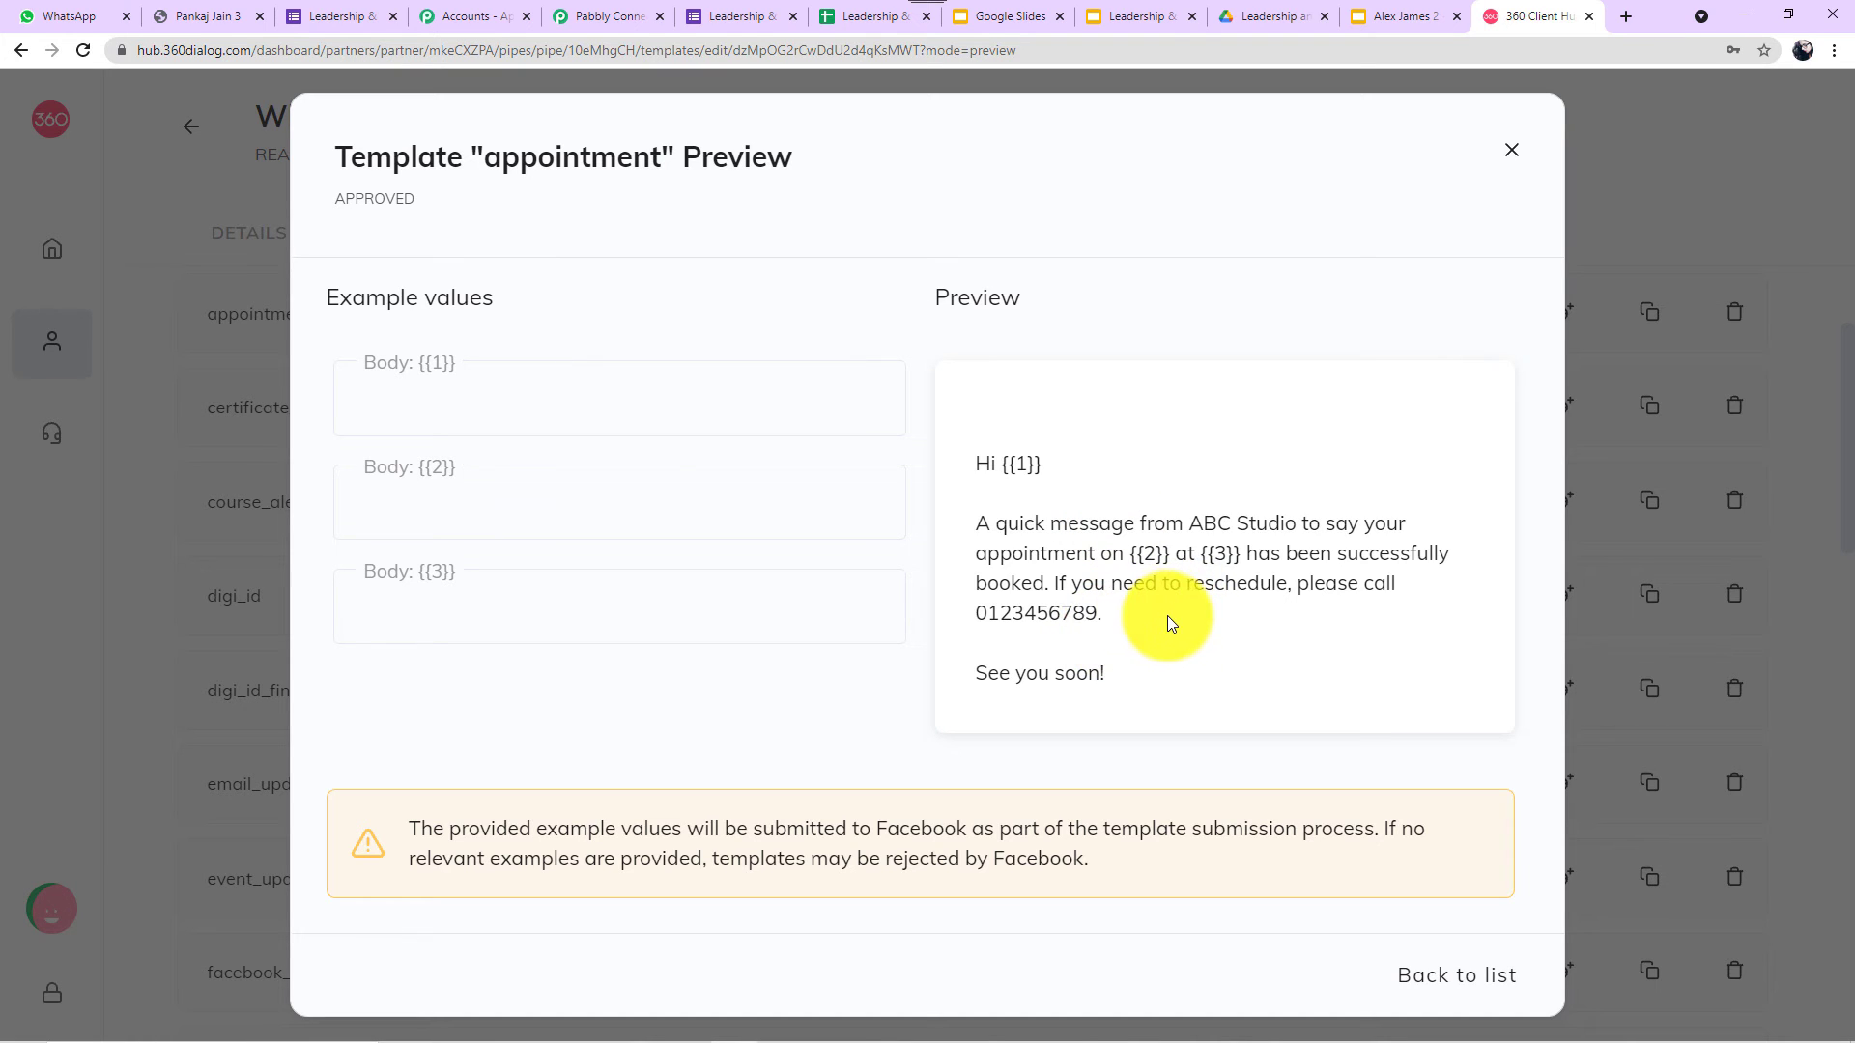
pyautogui.click(1513, 160)
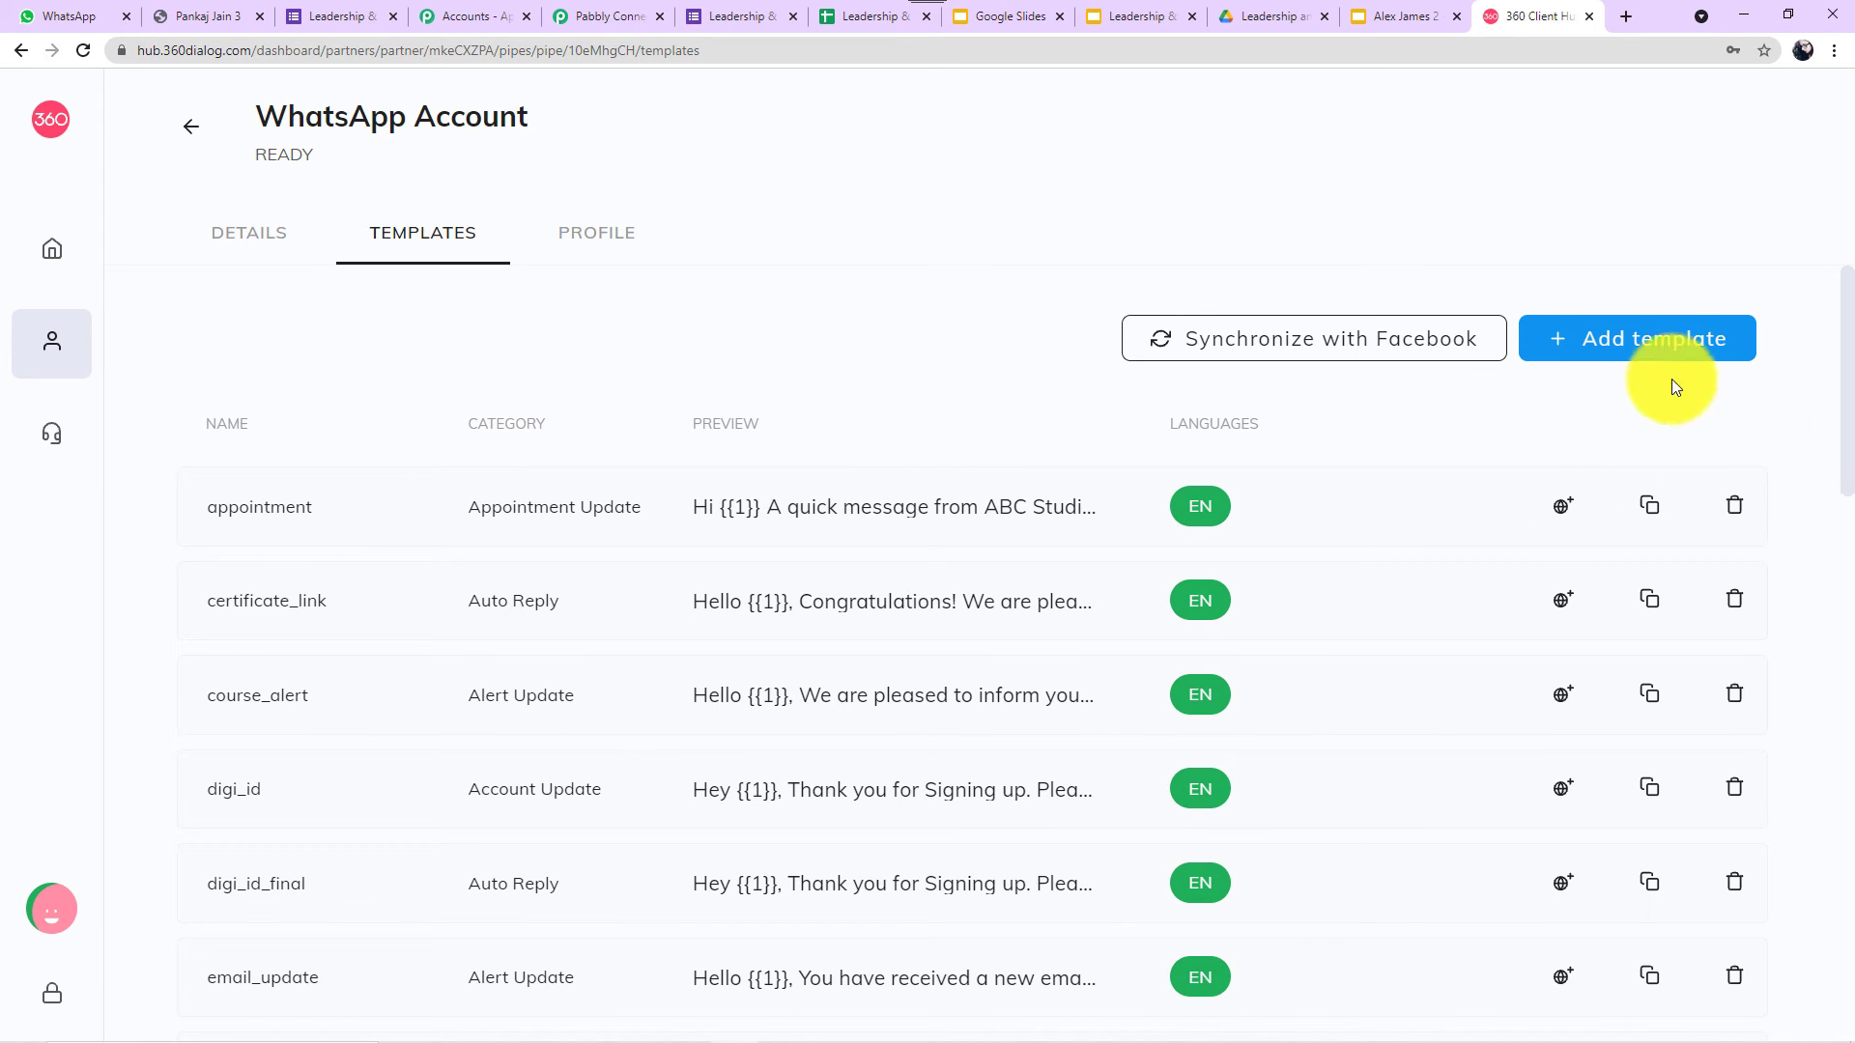
# Examine the category, language, template type and body options of a new 360Dialog template and leave the form without submitting.
pyautogui.click(1669, 345)
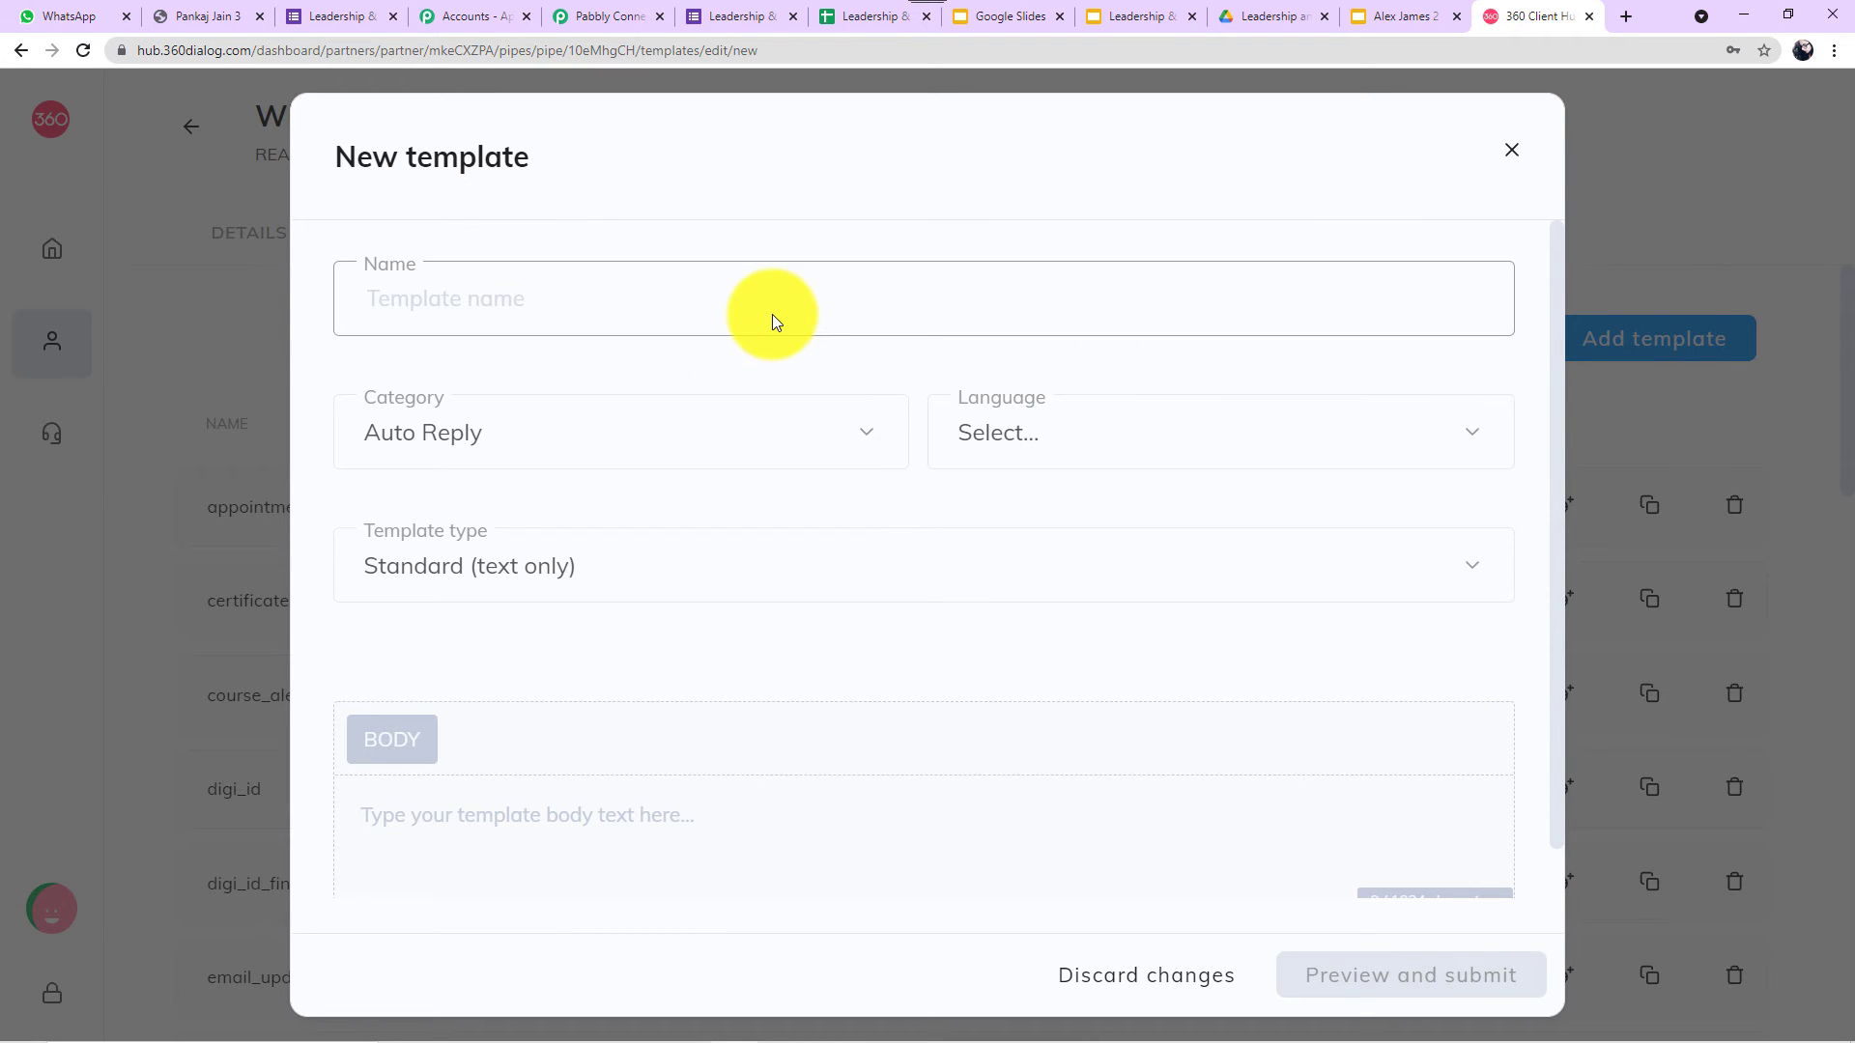
pyautogui.click(771, 426)
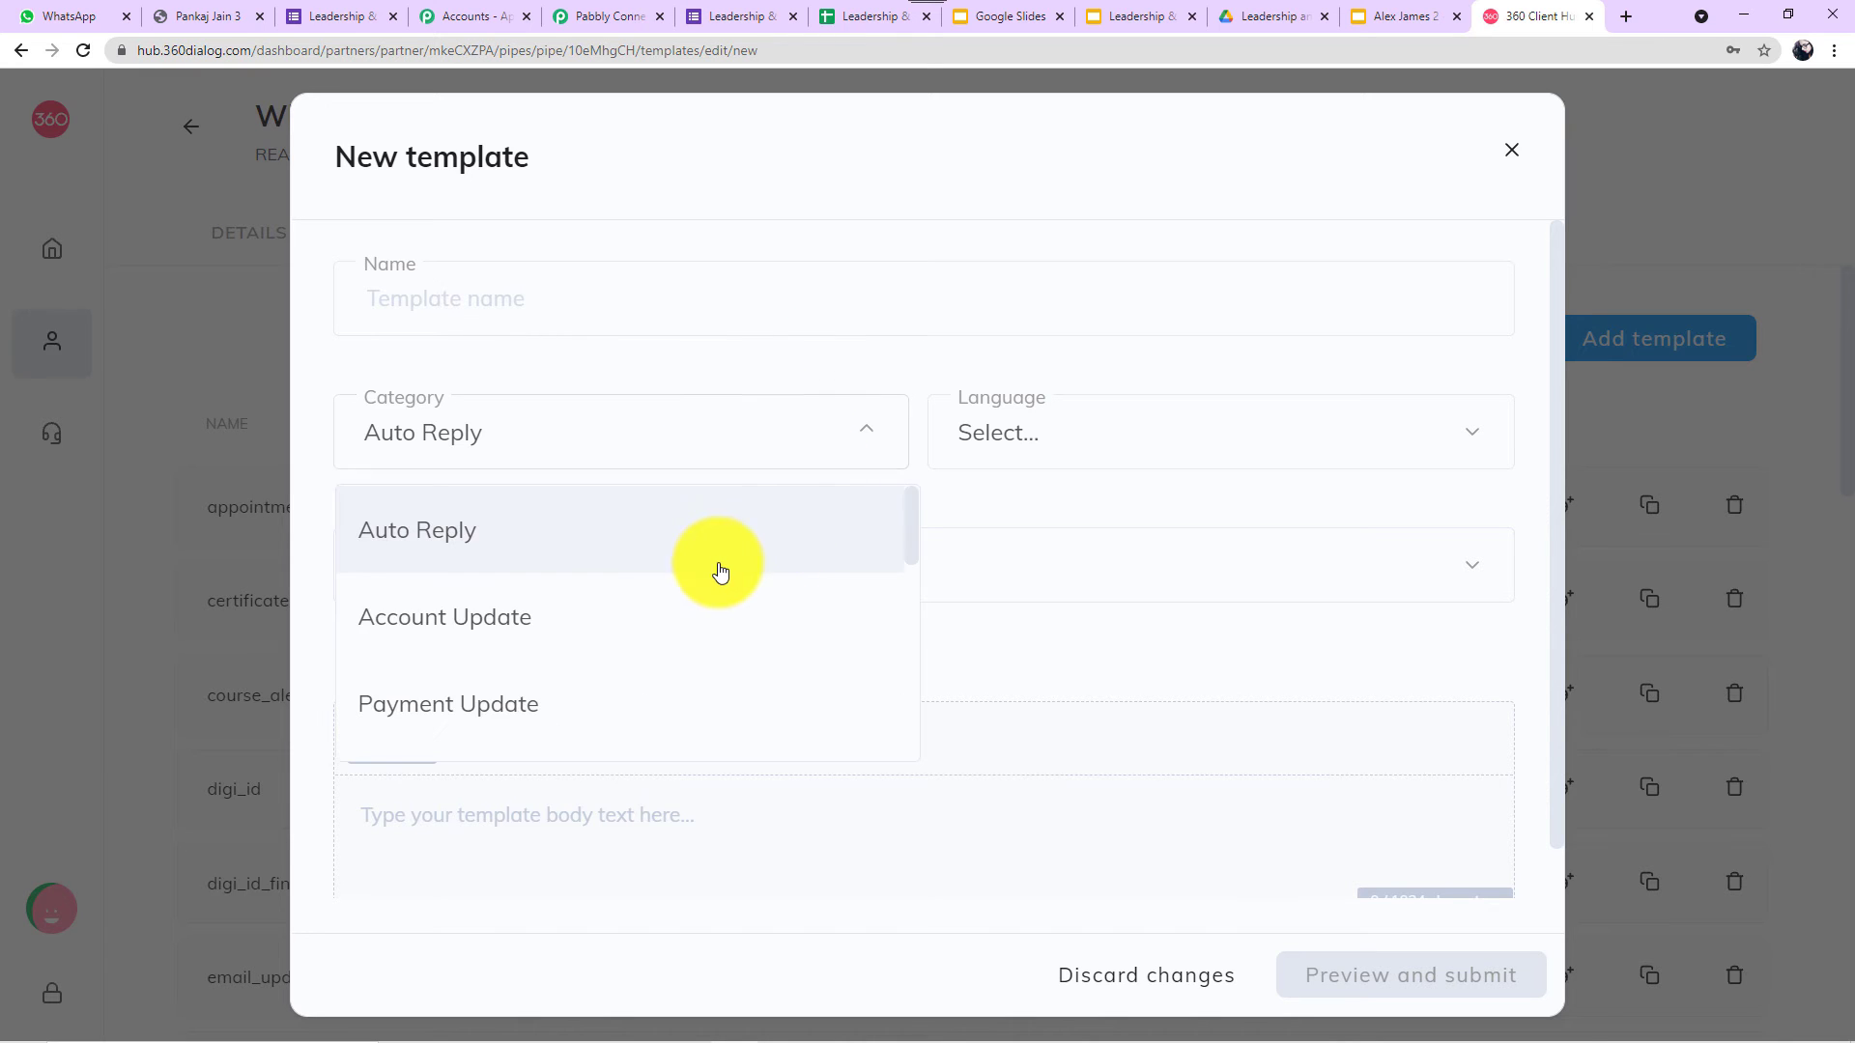
pyautogui.scroll(-6, 719, 565)
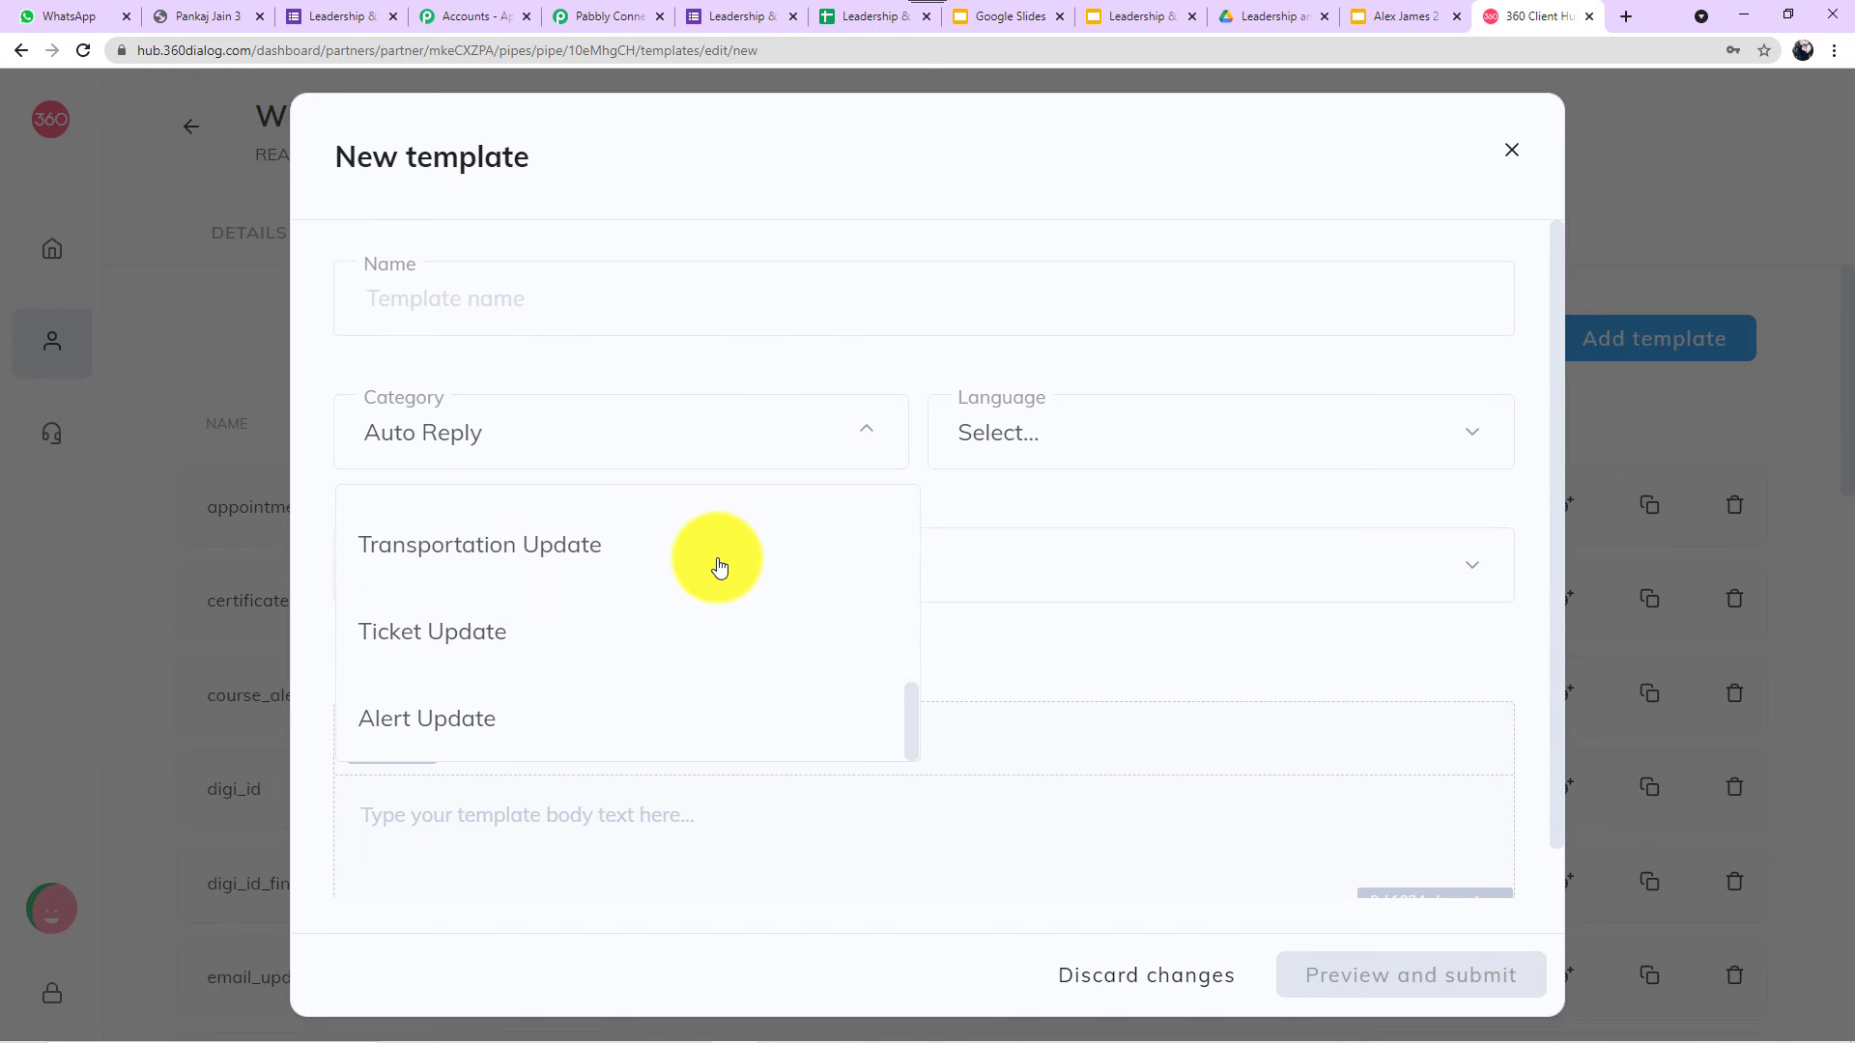
pyautogui.click(1194, 434)
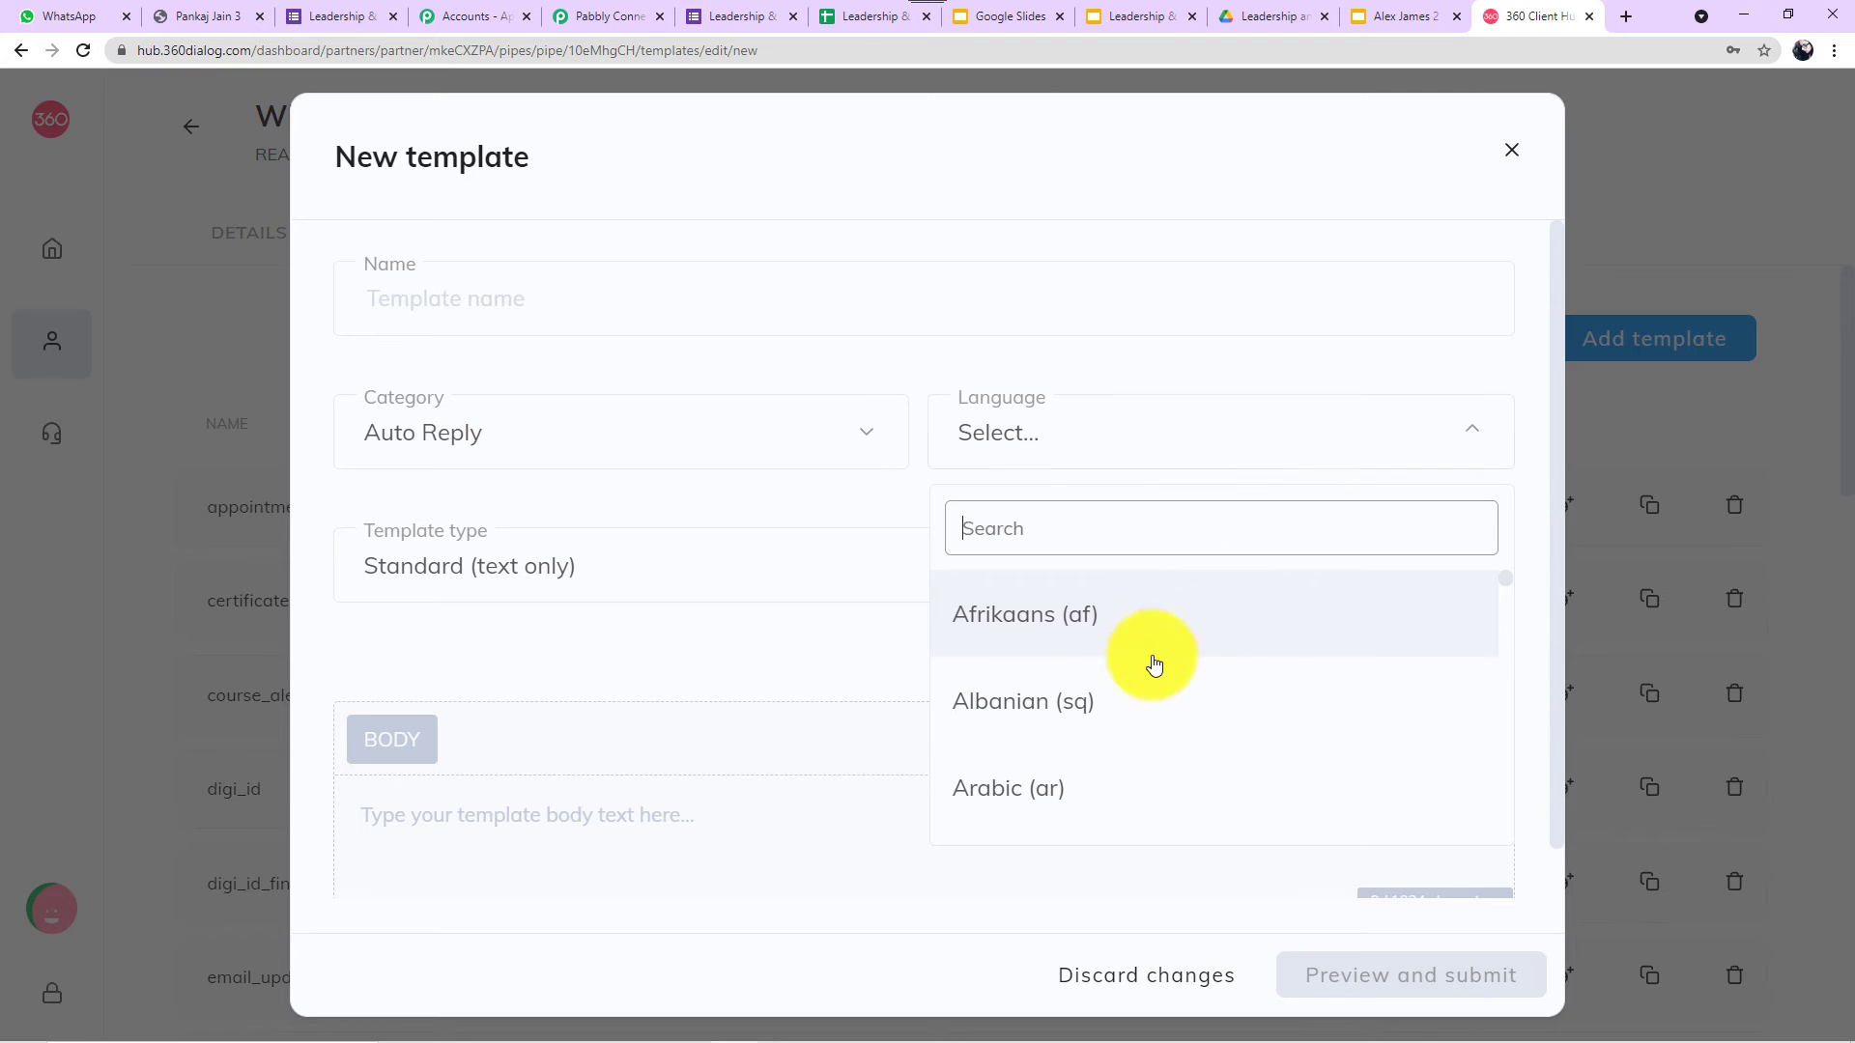
pyautogui.scroll(-4, 1150, 684)
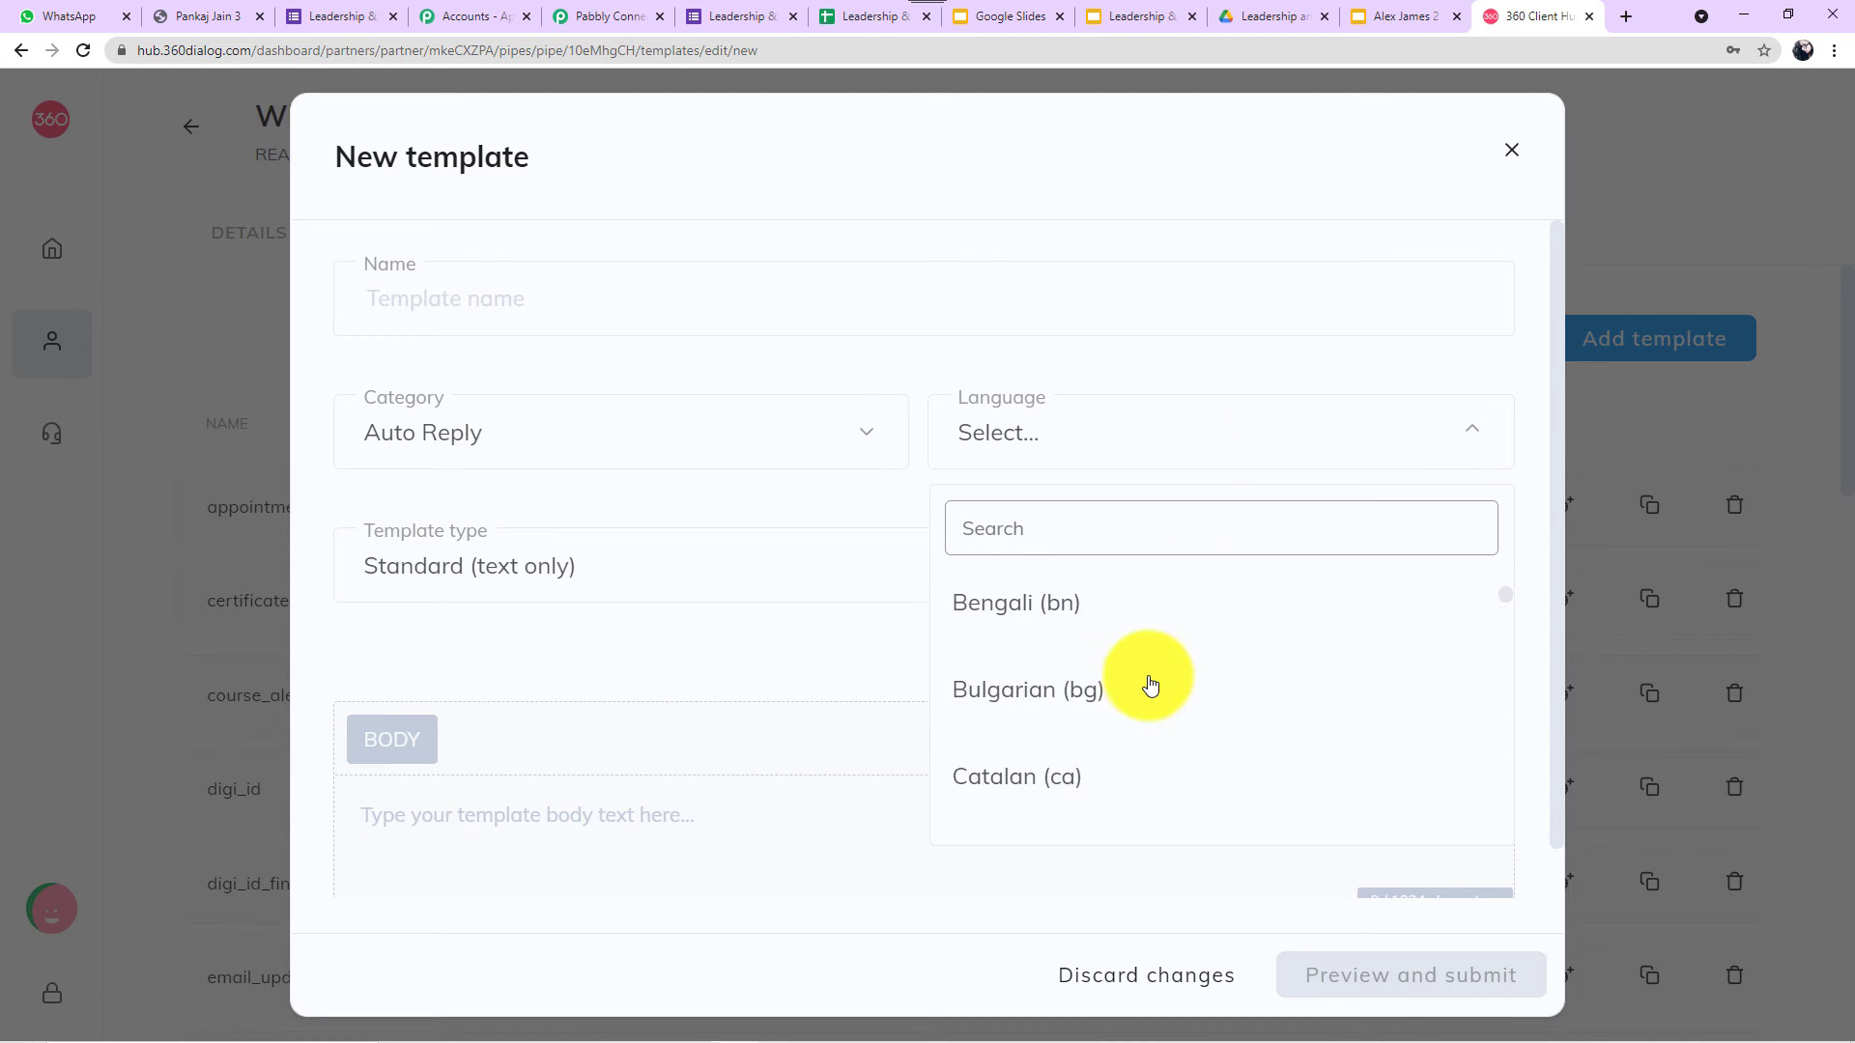
pyautogui.click(808, 639)
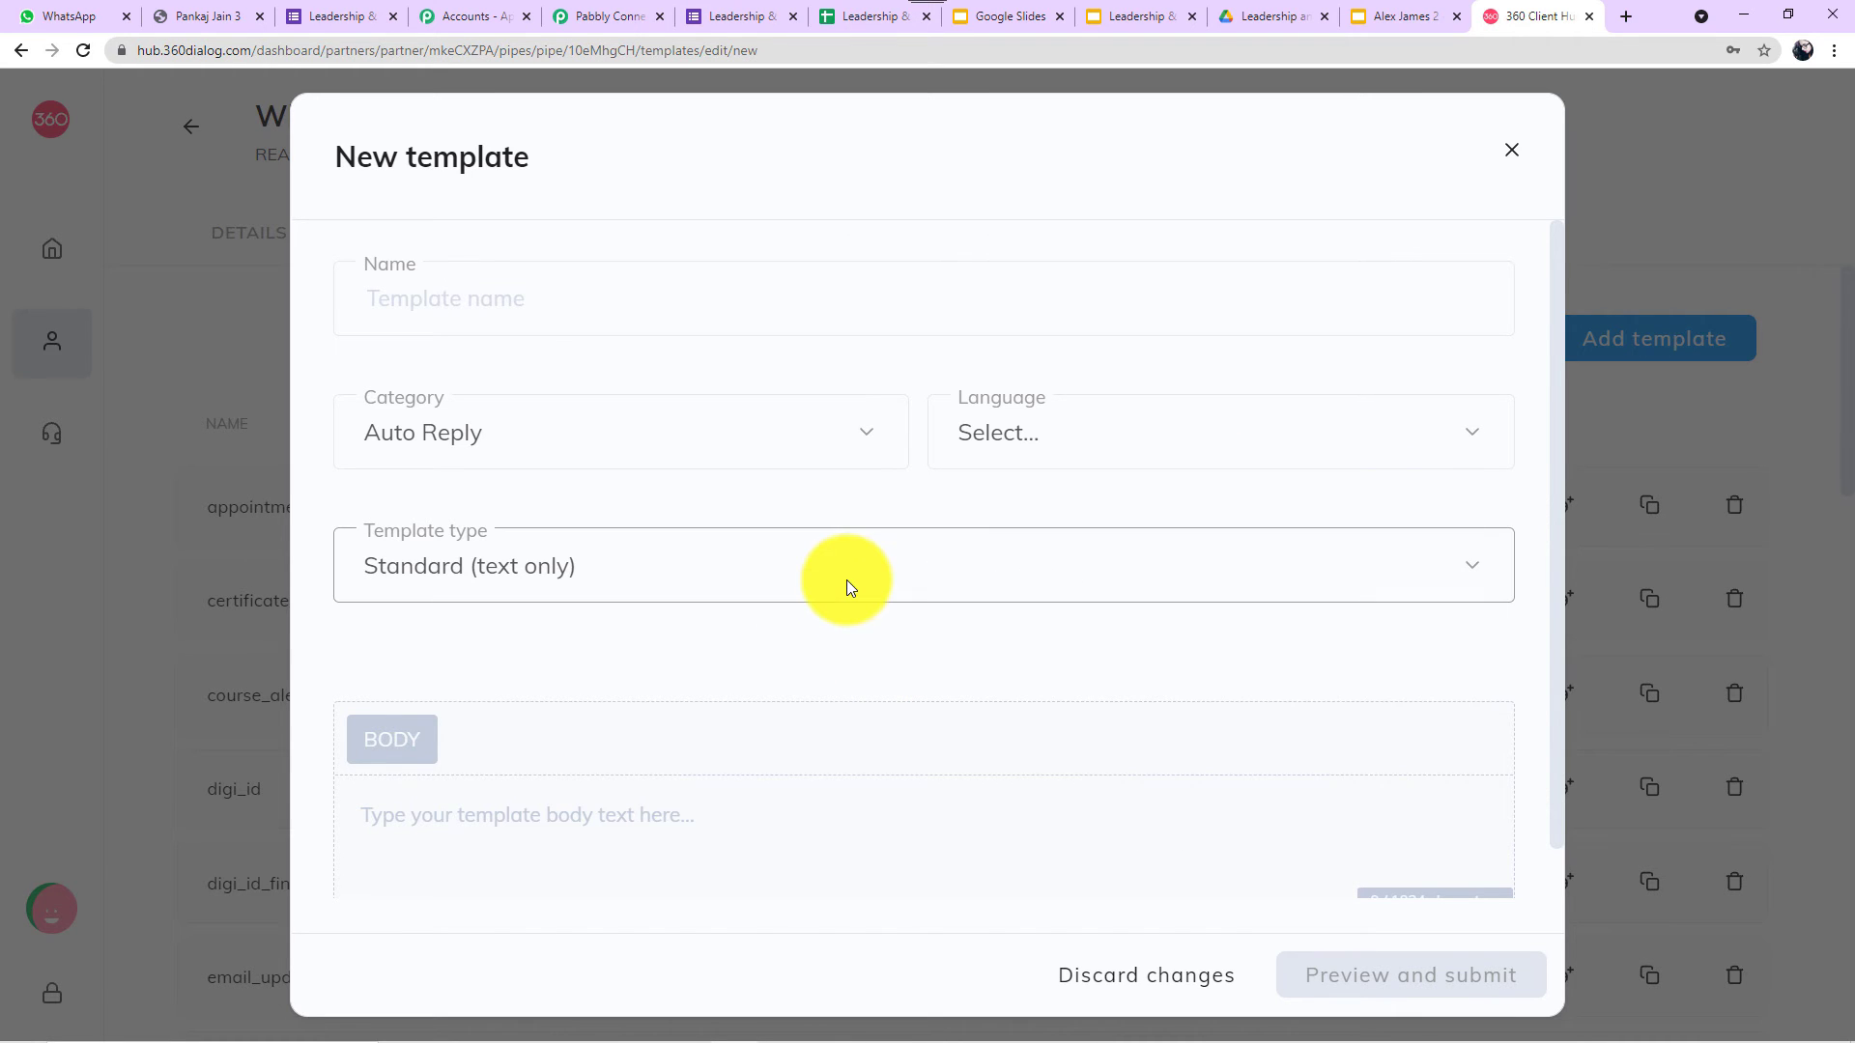
pyautogui.click(846, 579)
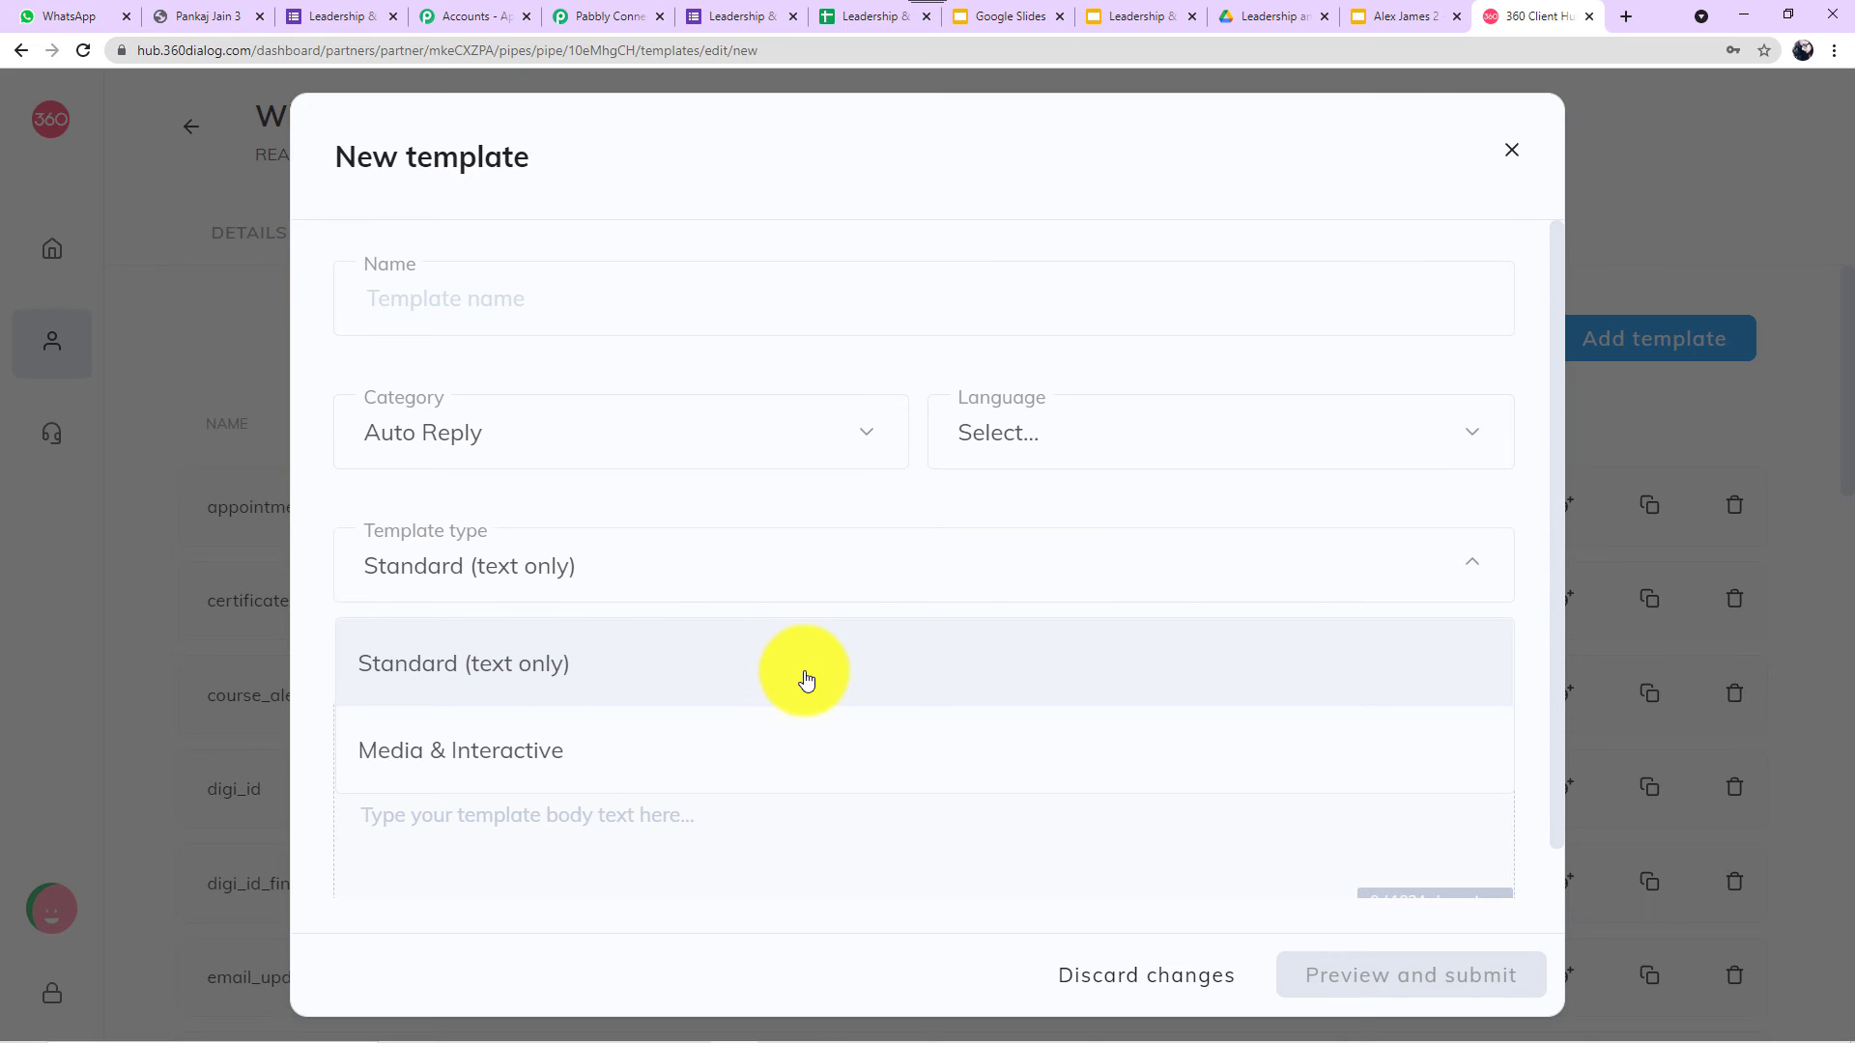
pyautogui.scroll(-1, 806, 681)
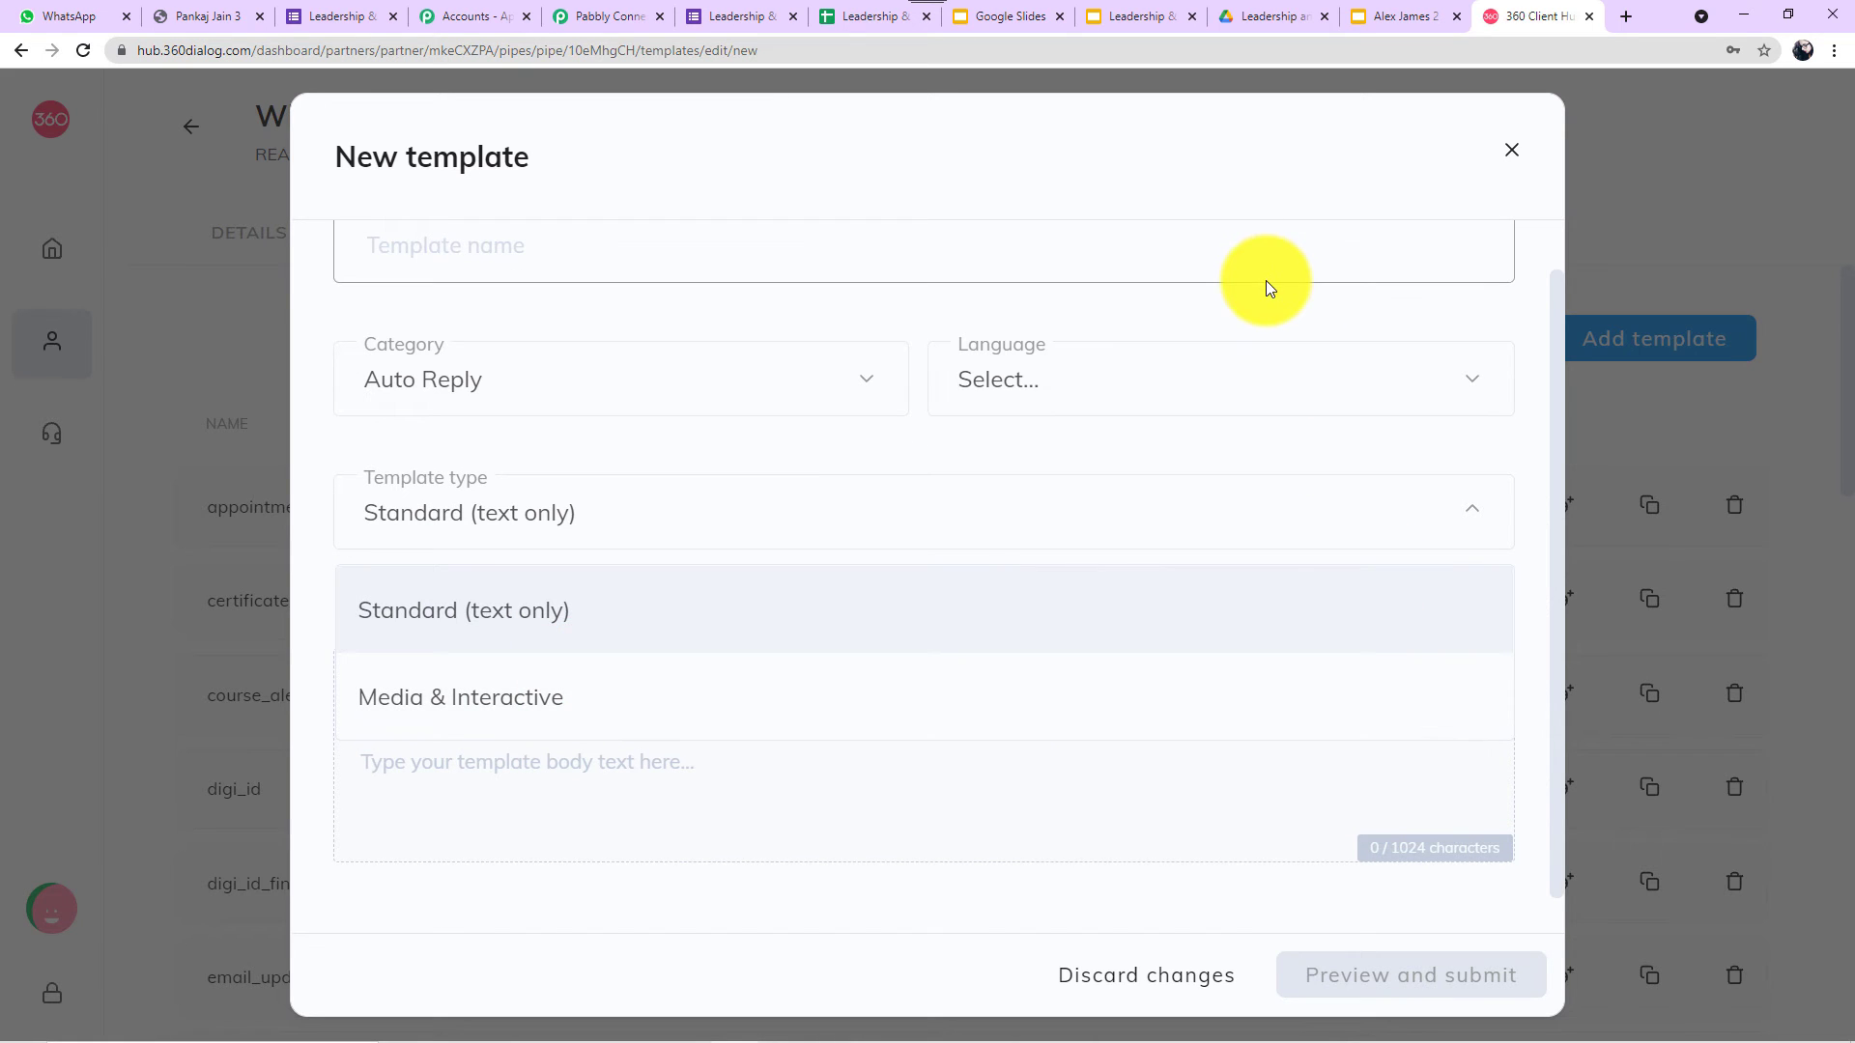
pyautogui.click(1266, 280)
pyautogui.click(649, 750)
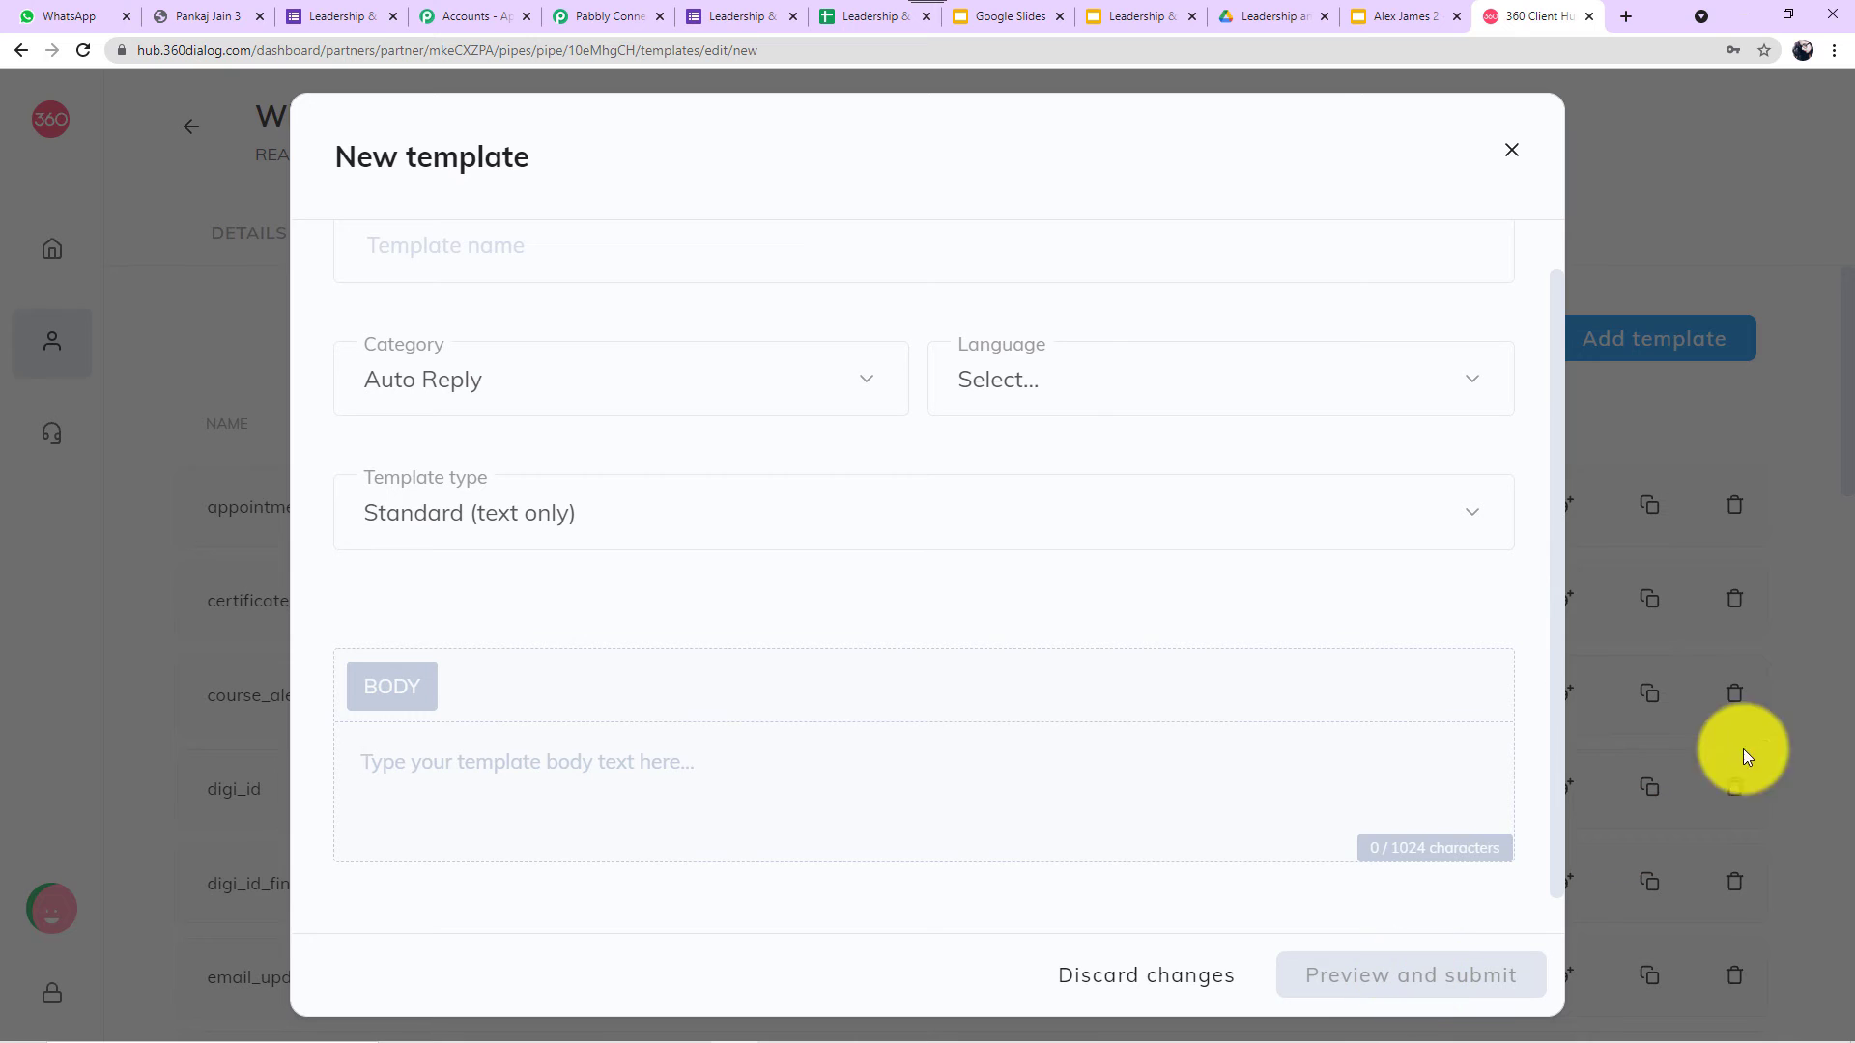
pyautogui.click(1735, 399)
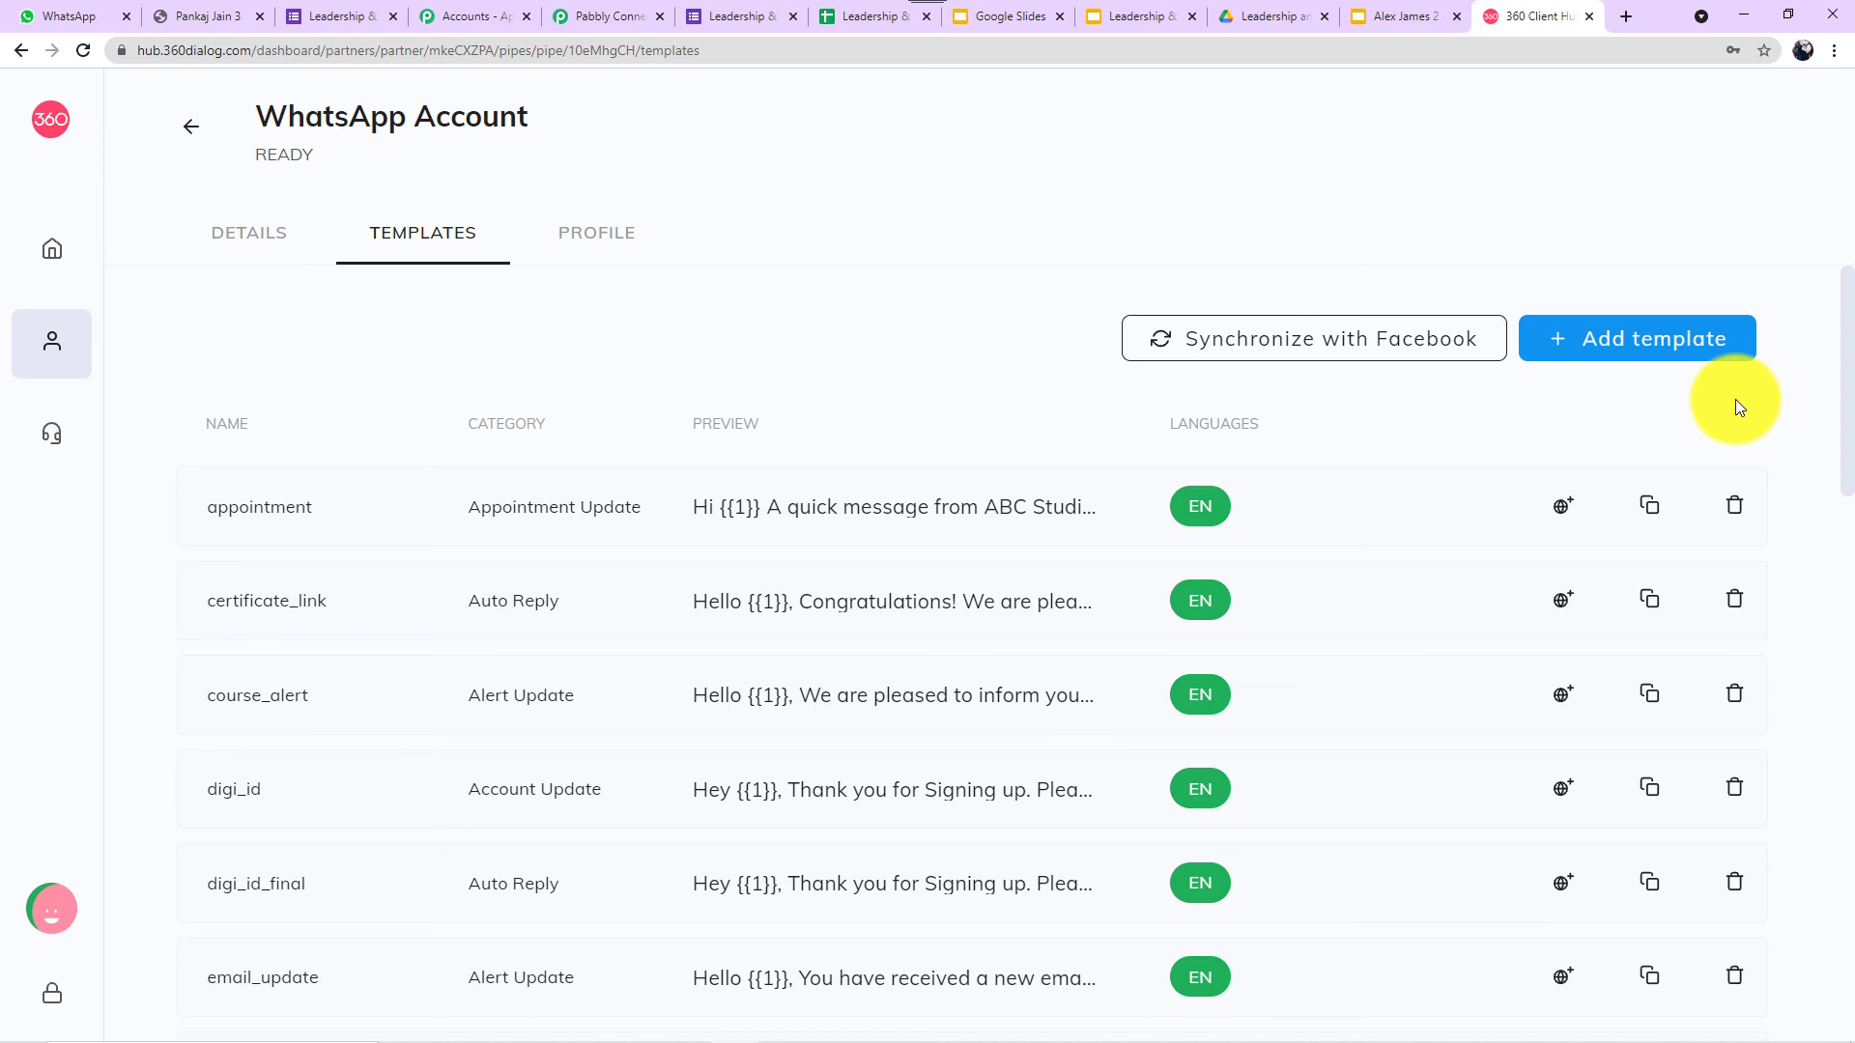
# Return to Pabbly Connect and set the WhatsApp action's template to certificate_link (en).
pyautogui.scroll(-5, 1735, 398)
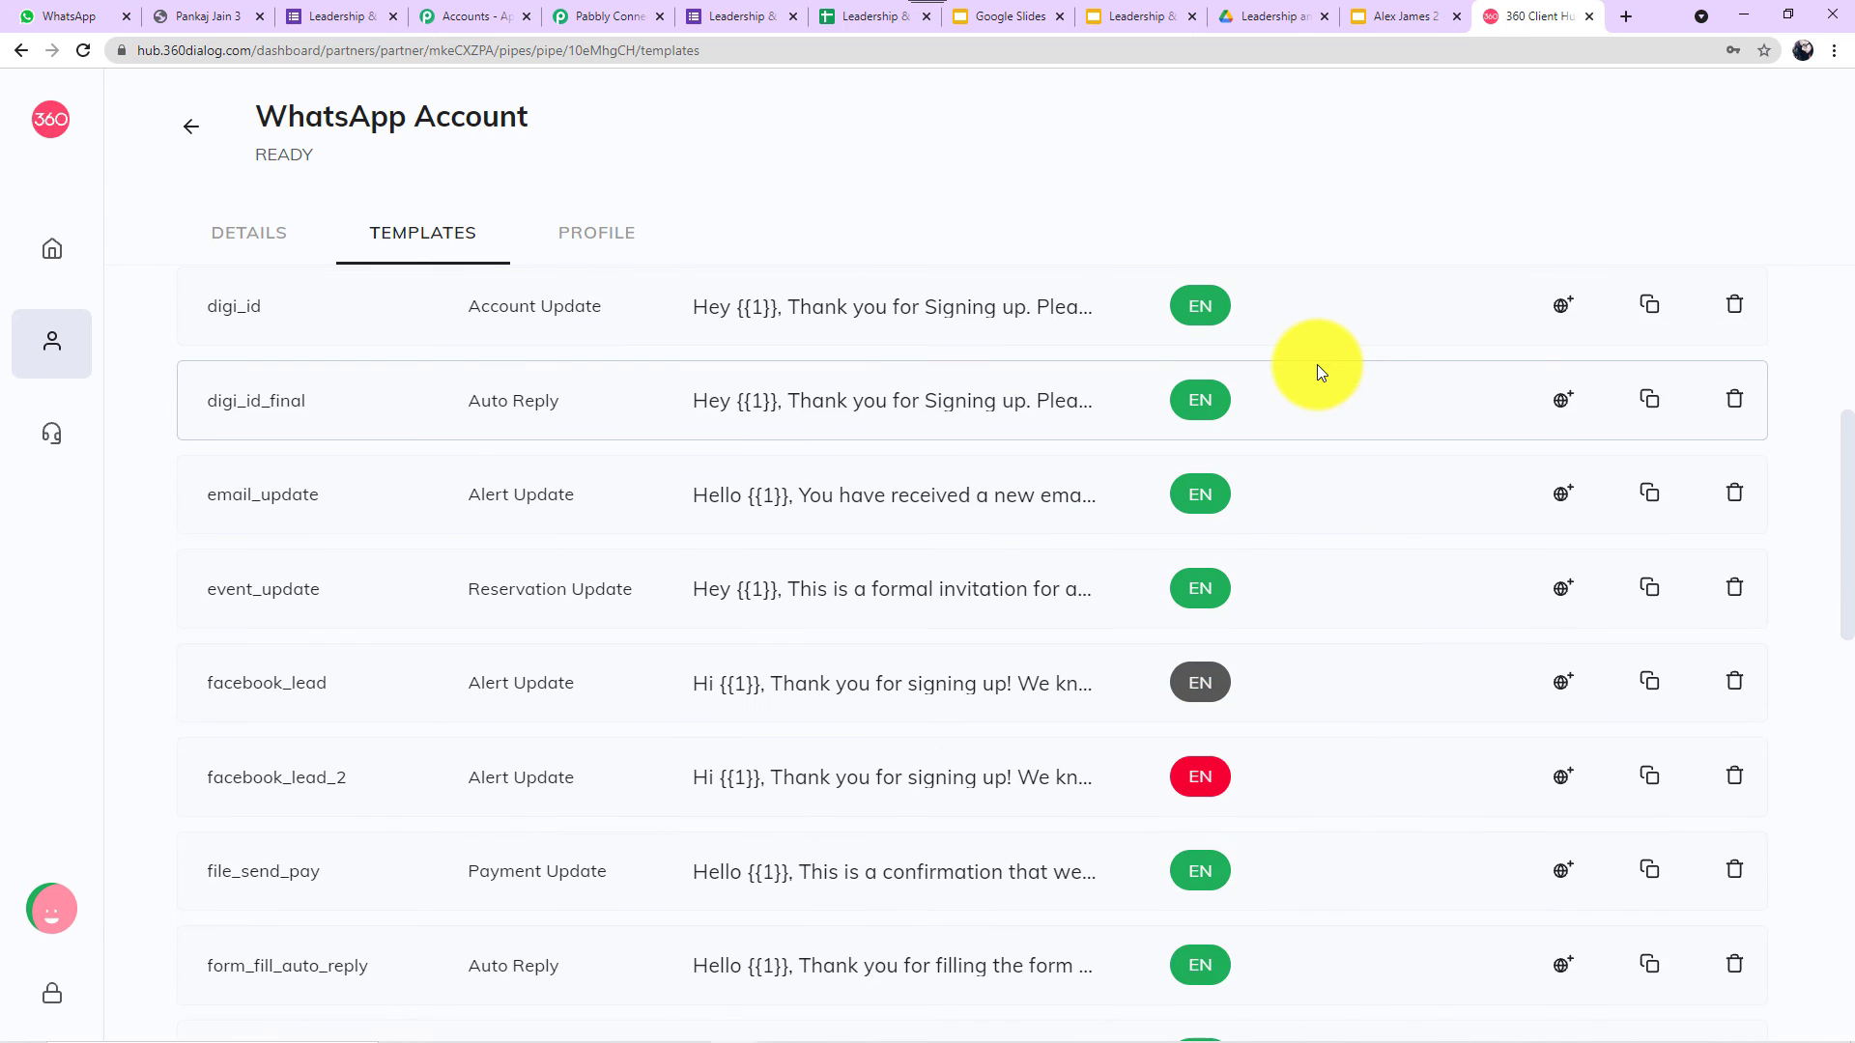
pyautogui.scroll(3, 1318, 367)
pyautogui.scroll(2, 1320, 373)
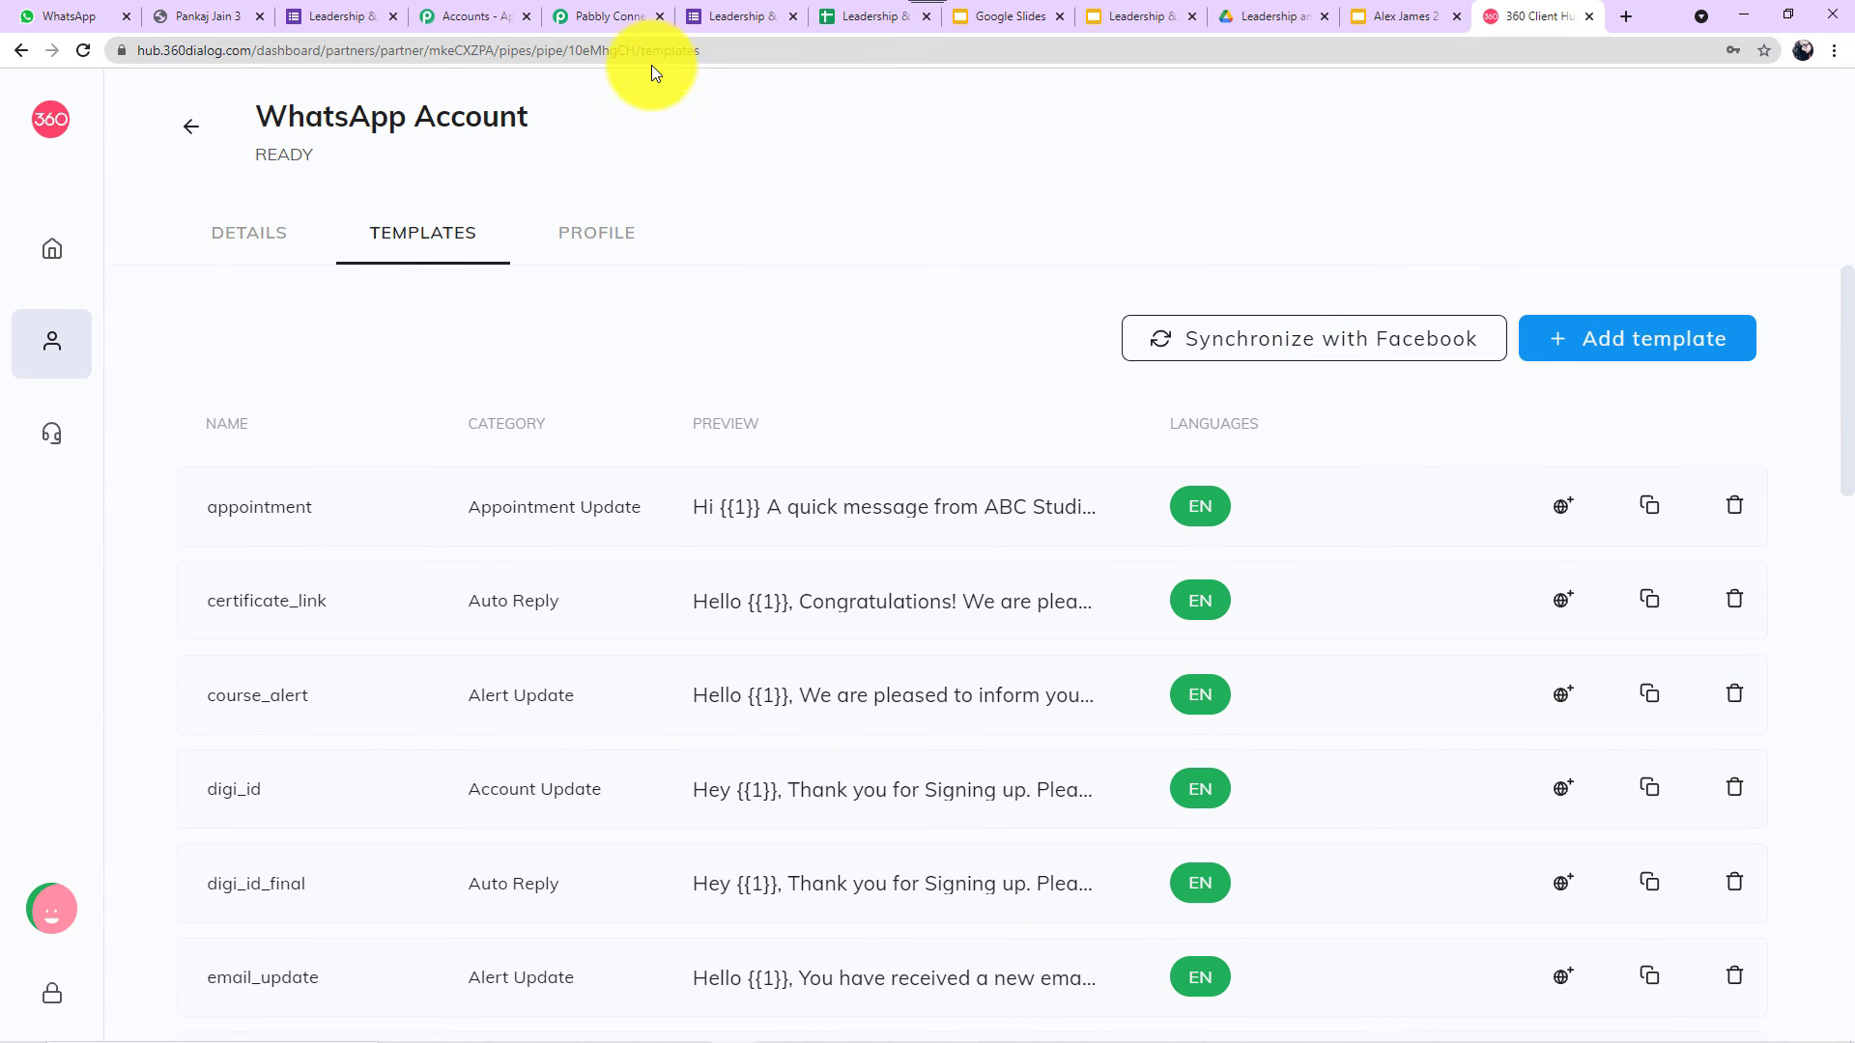
pyautogui.click(611, 18)
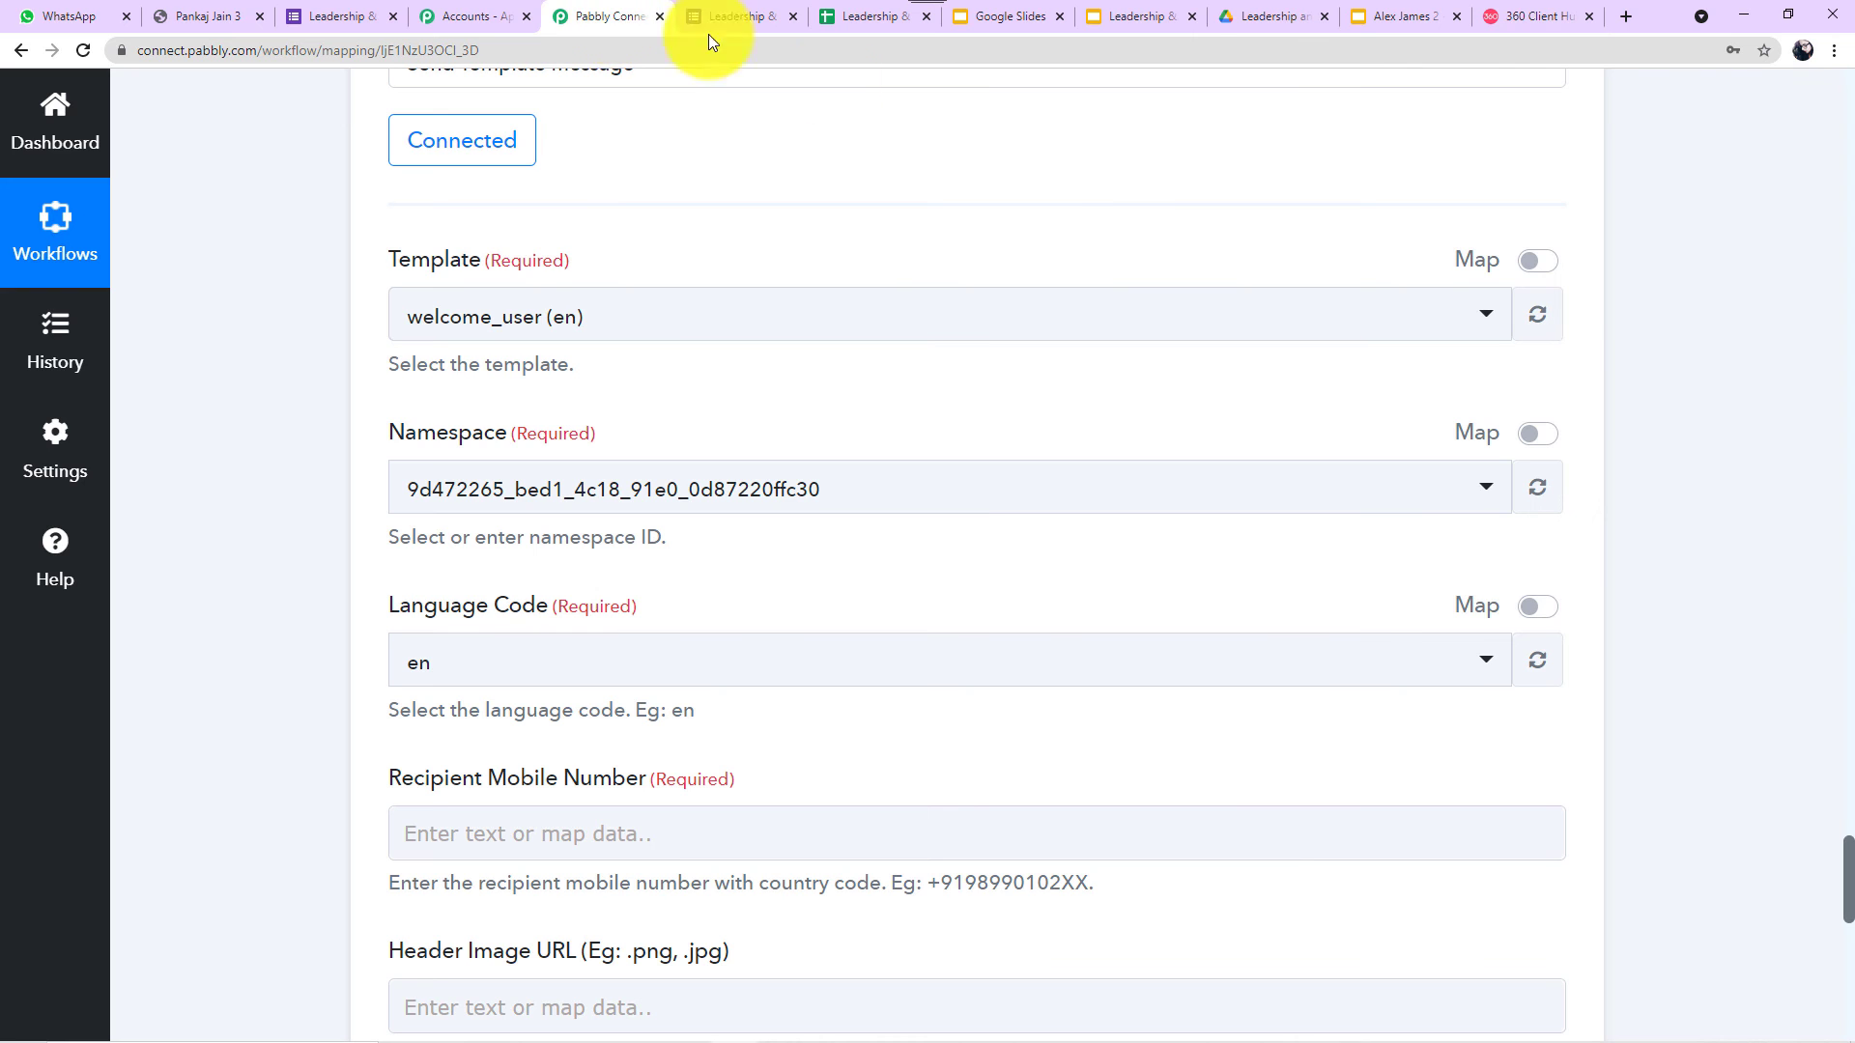
pyautogui.click(740, 332)
pyautogui.scroll(-2, 732, 595)
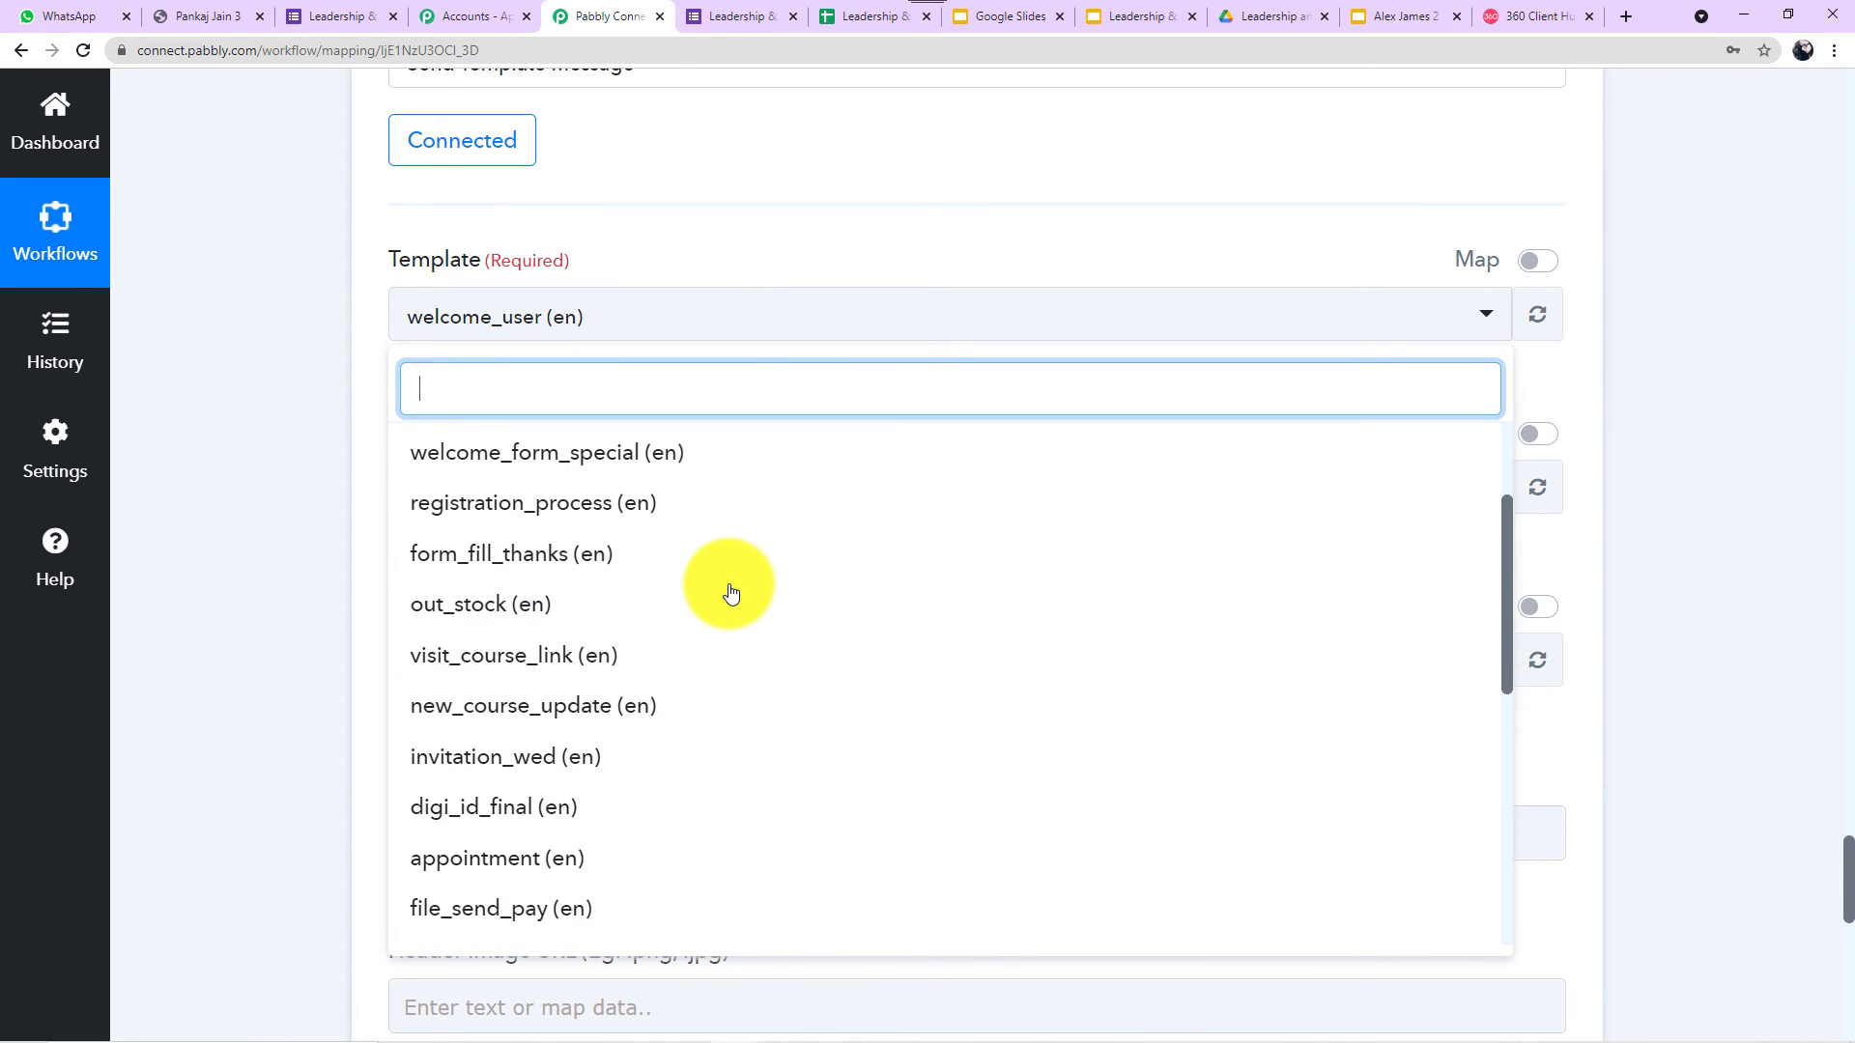
pyautogui.scroll(-6, 732, 595)
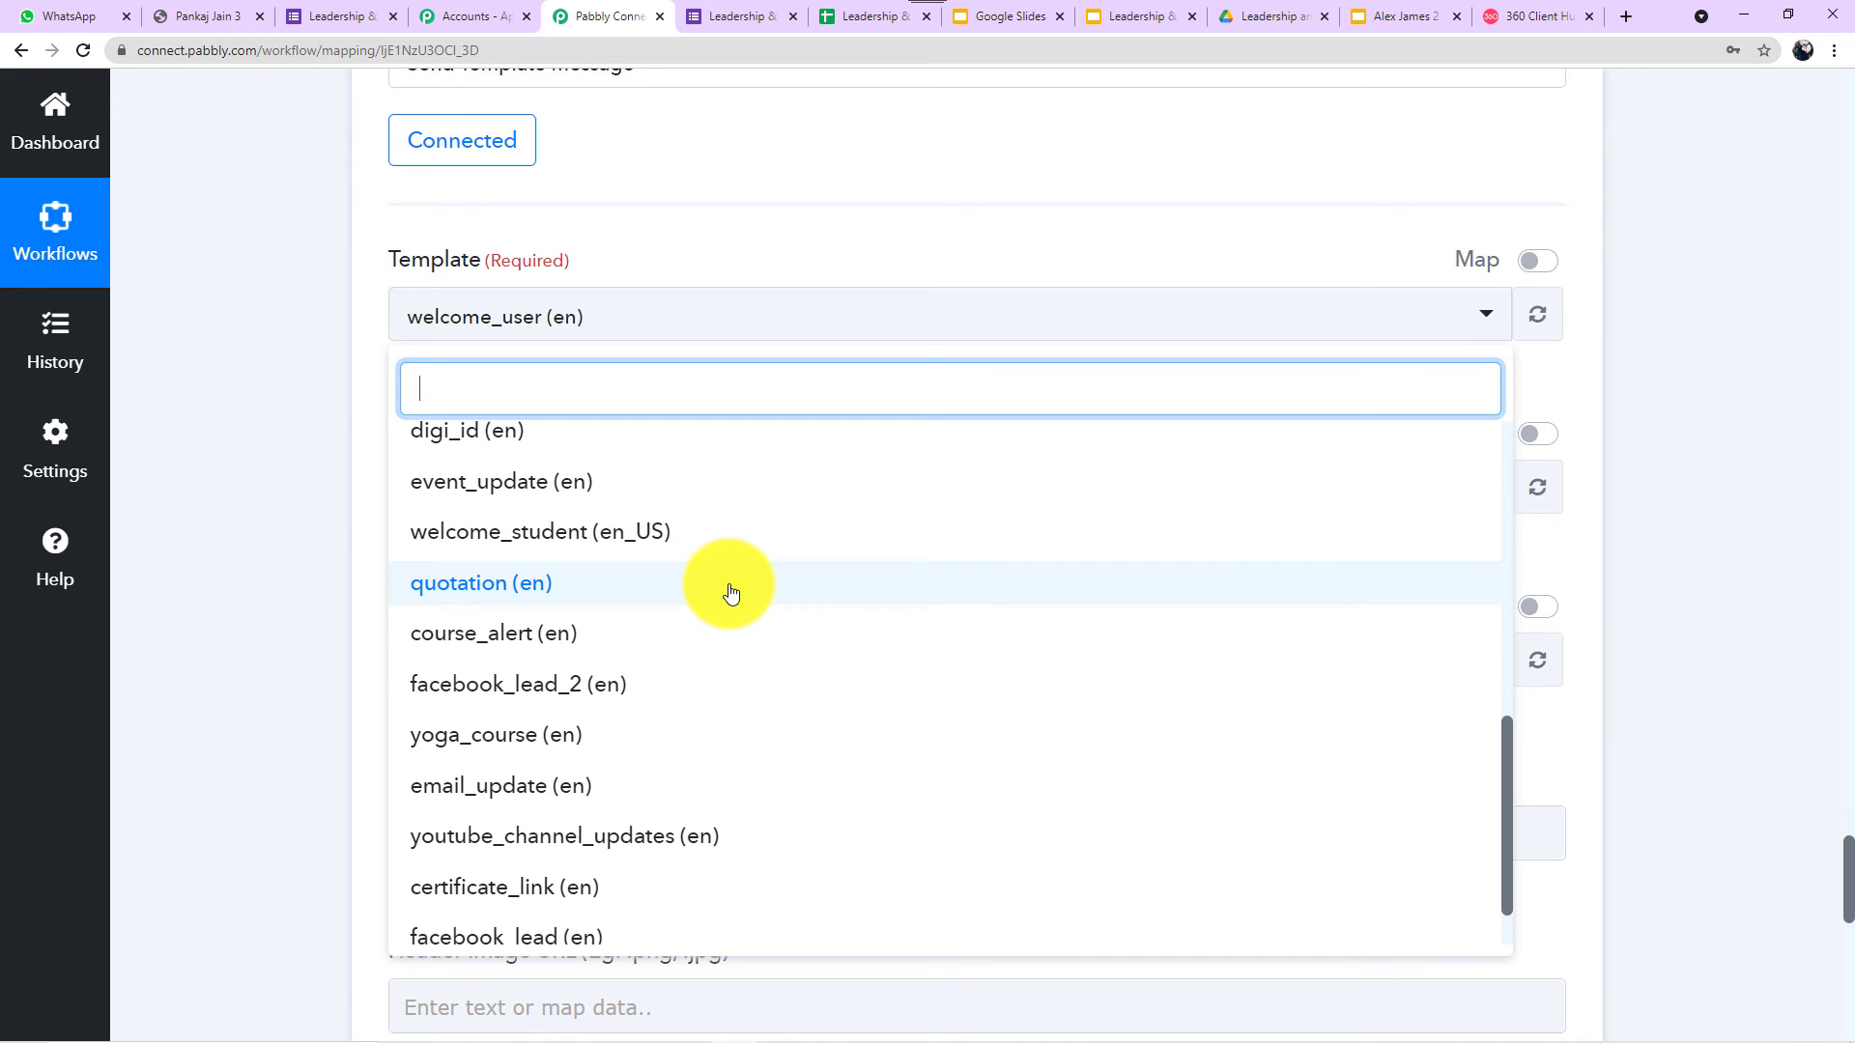
pyautogui.click(530, 894)
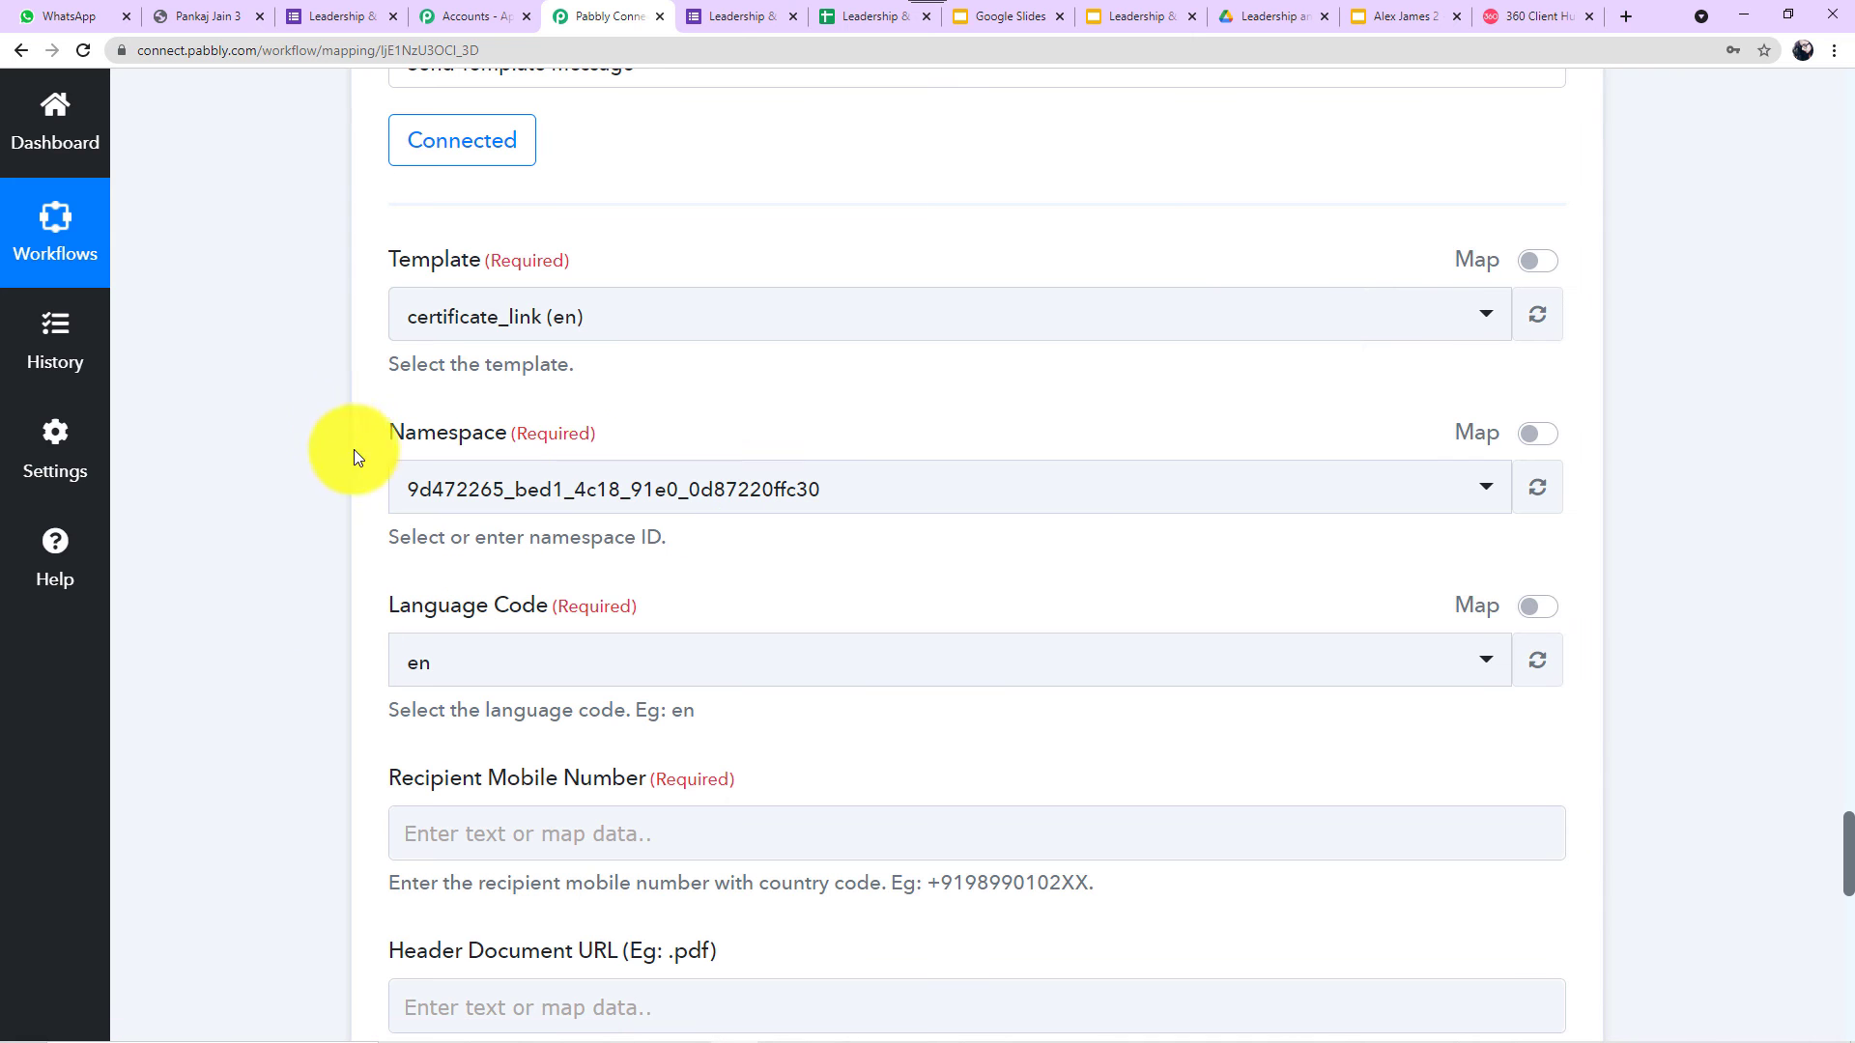
# Check the namespace and language code, and review the recipient and header document fields of the certificate template.
pyautogui.scroll(-2, 885, 516)
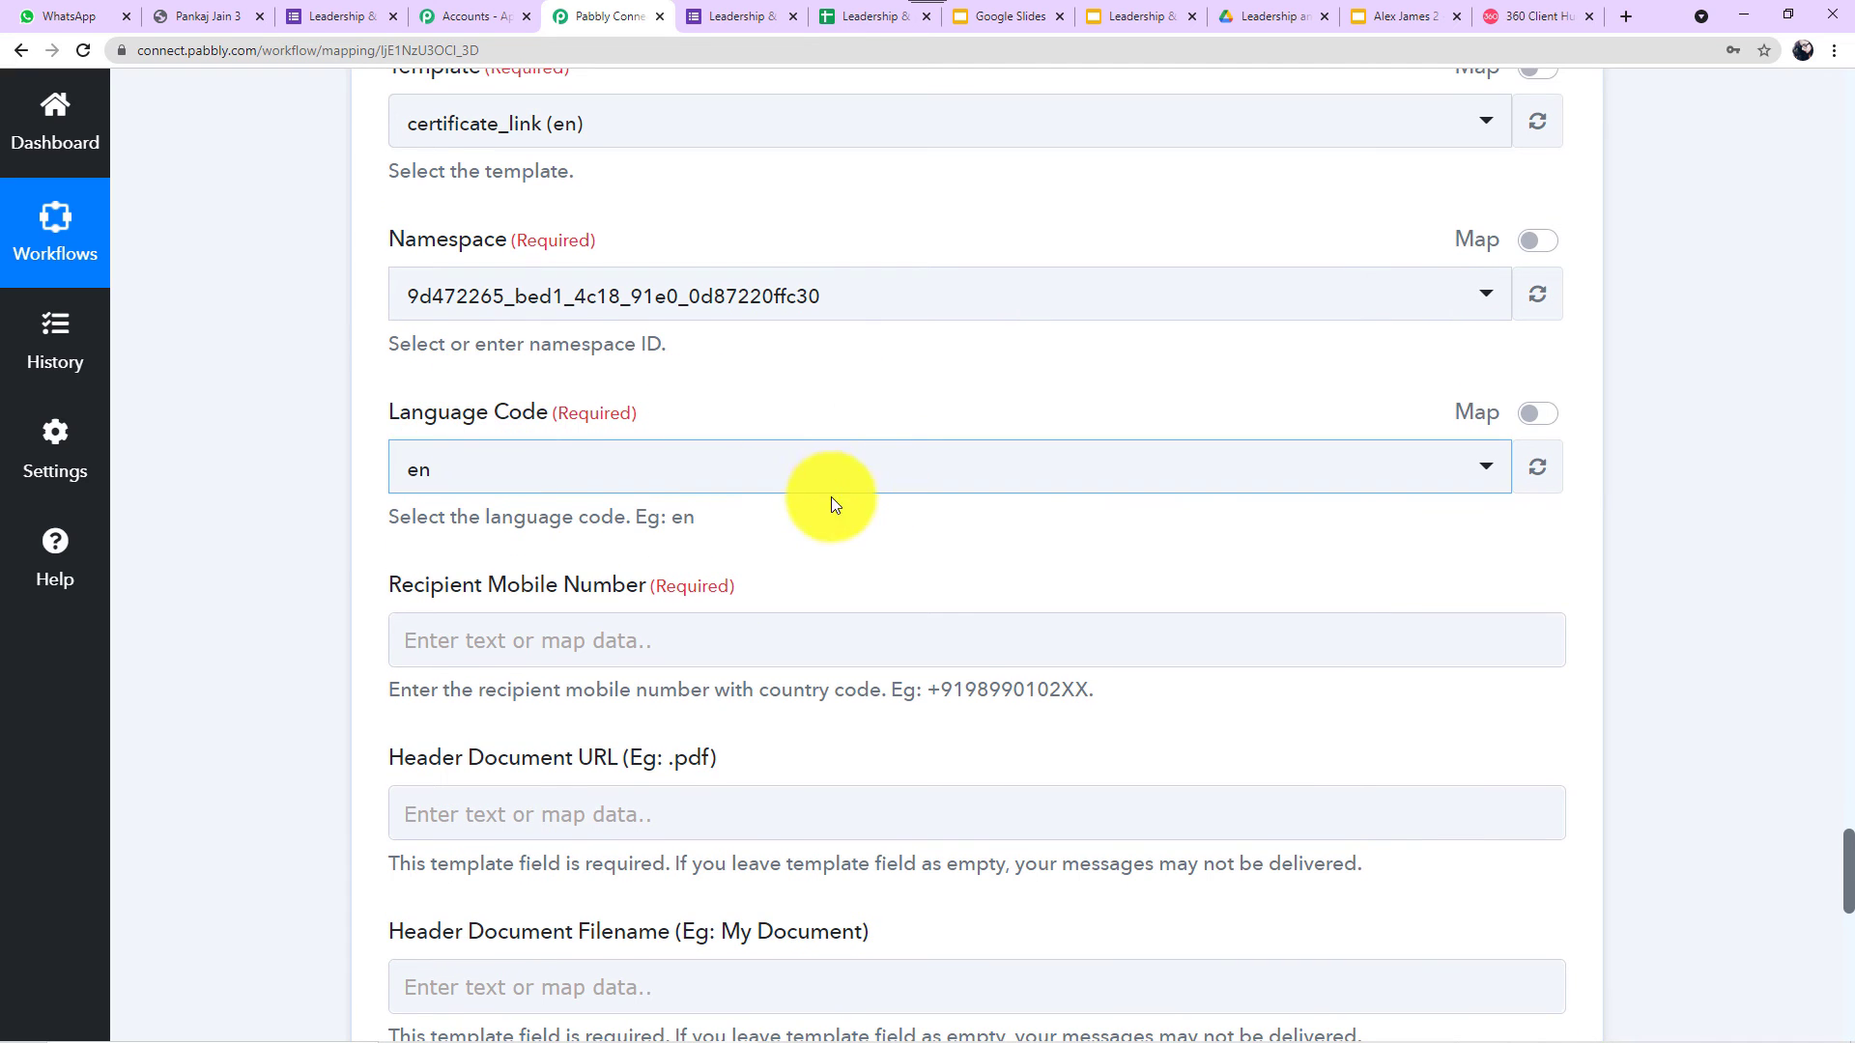
pyautogui.scroll(-1, 948, 548)
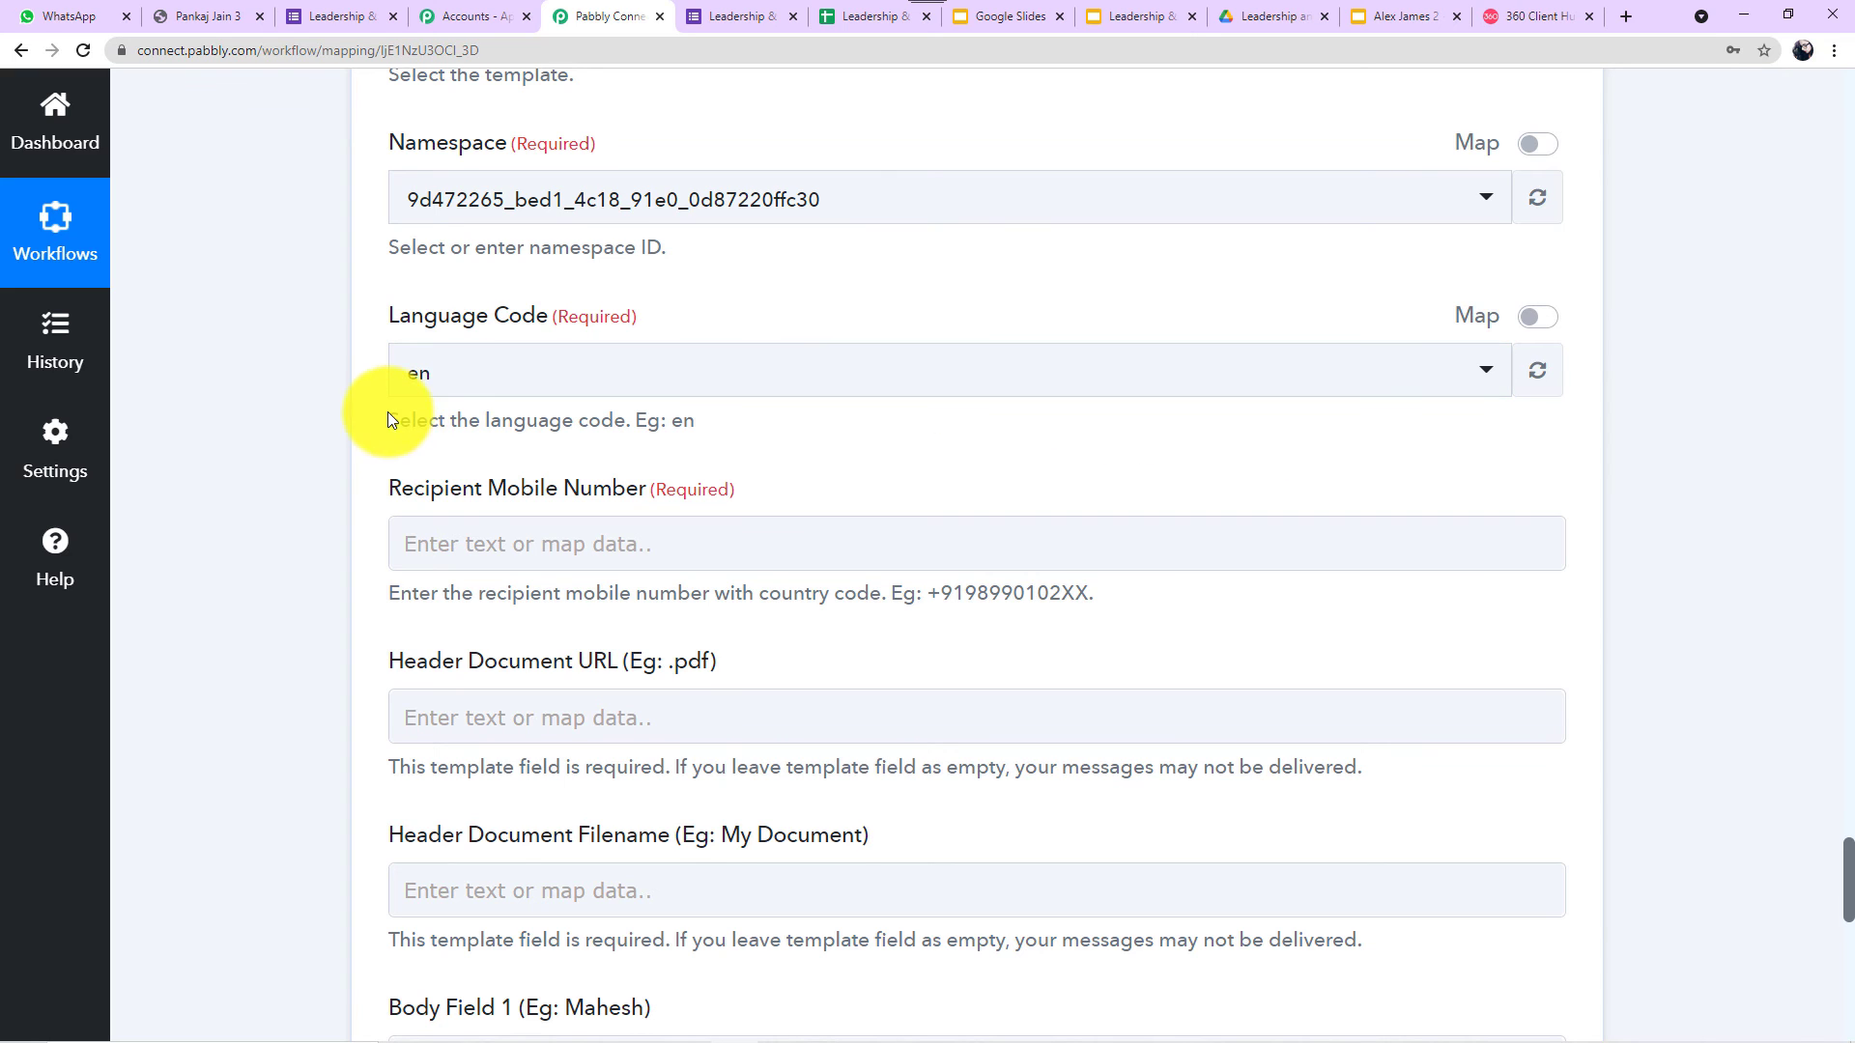
pyautogui.click(421, 389)
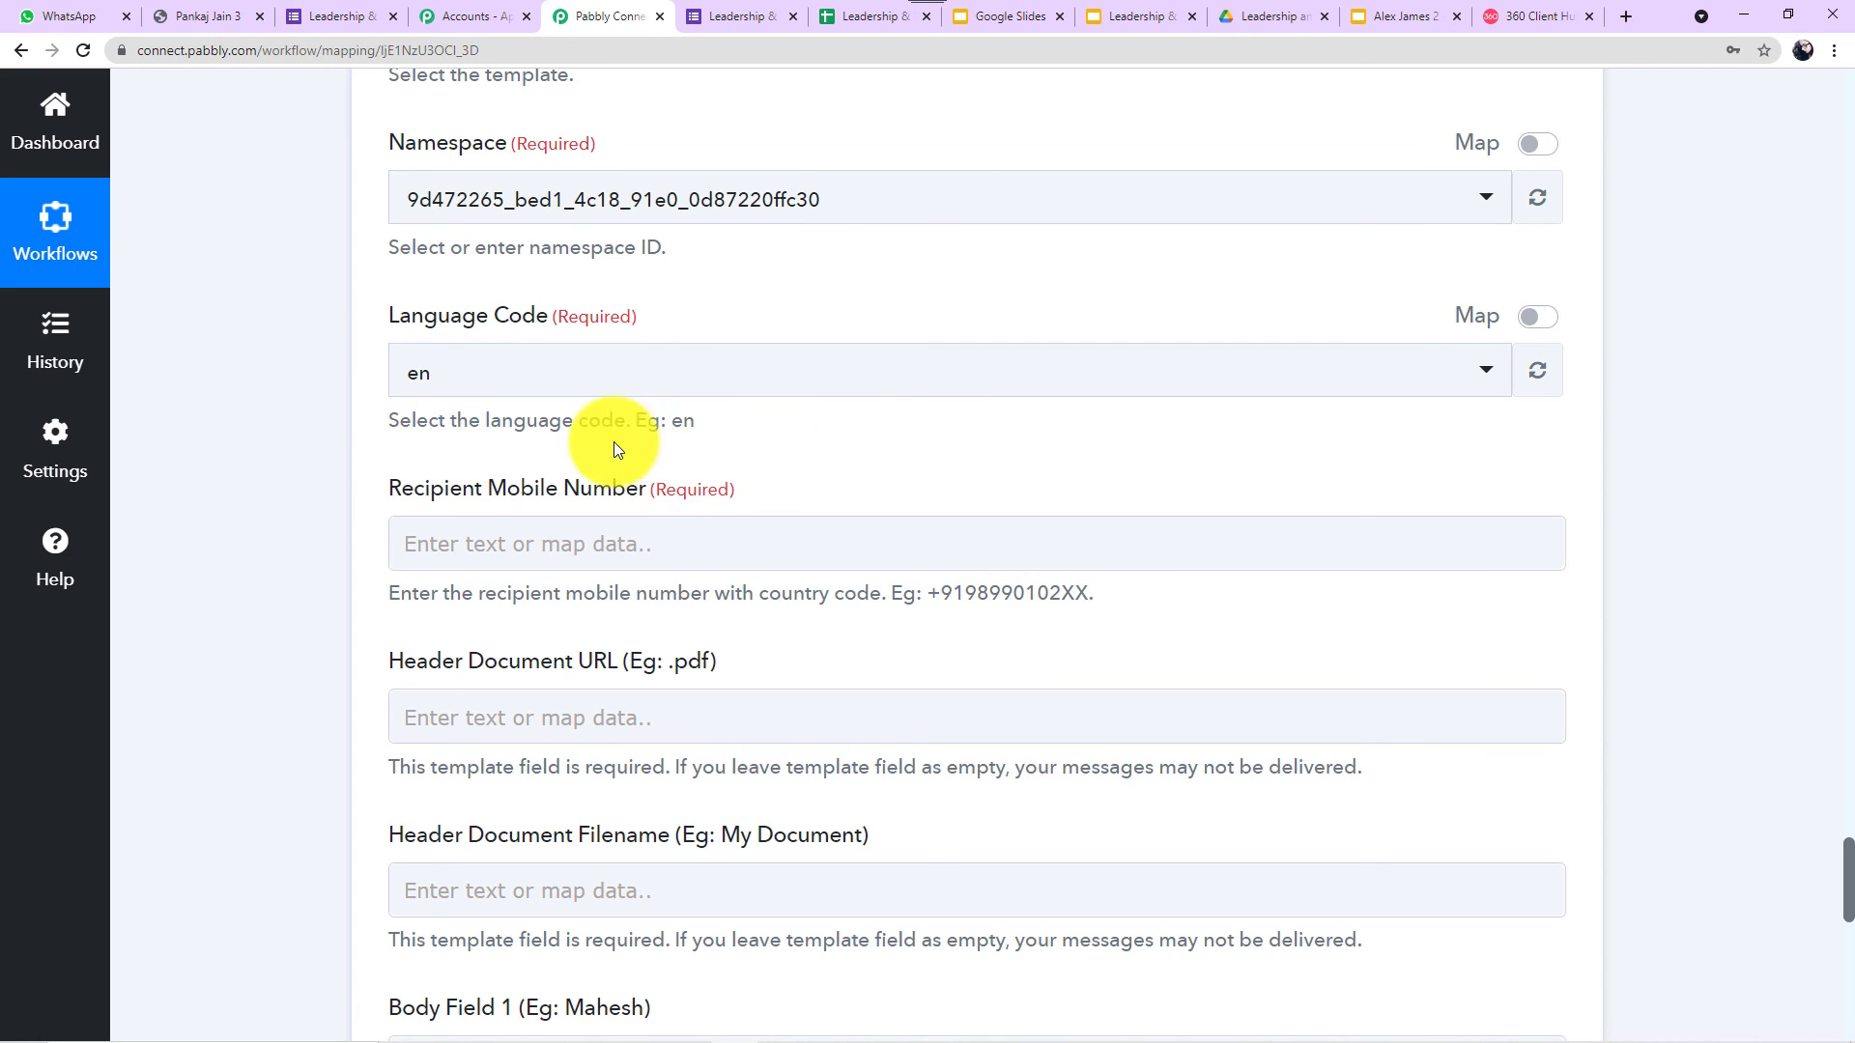
# Map the Recipient Mobile Number to the Phone Number from the Google Forms response.
pyautogui.scroll(-2, 942, 431)
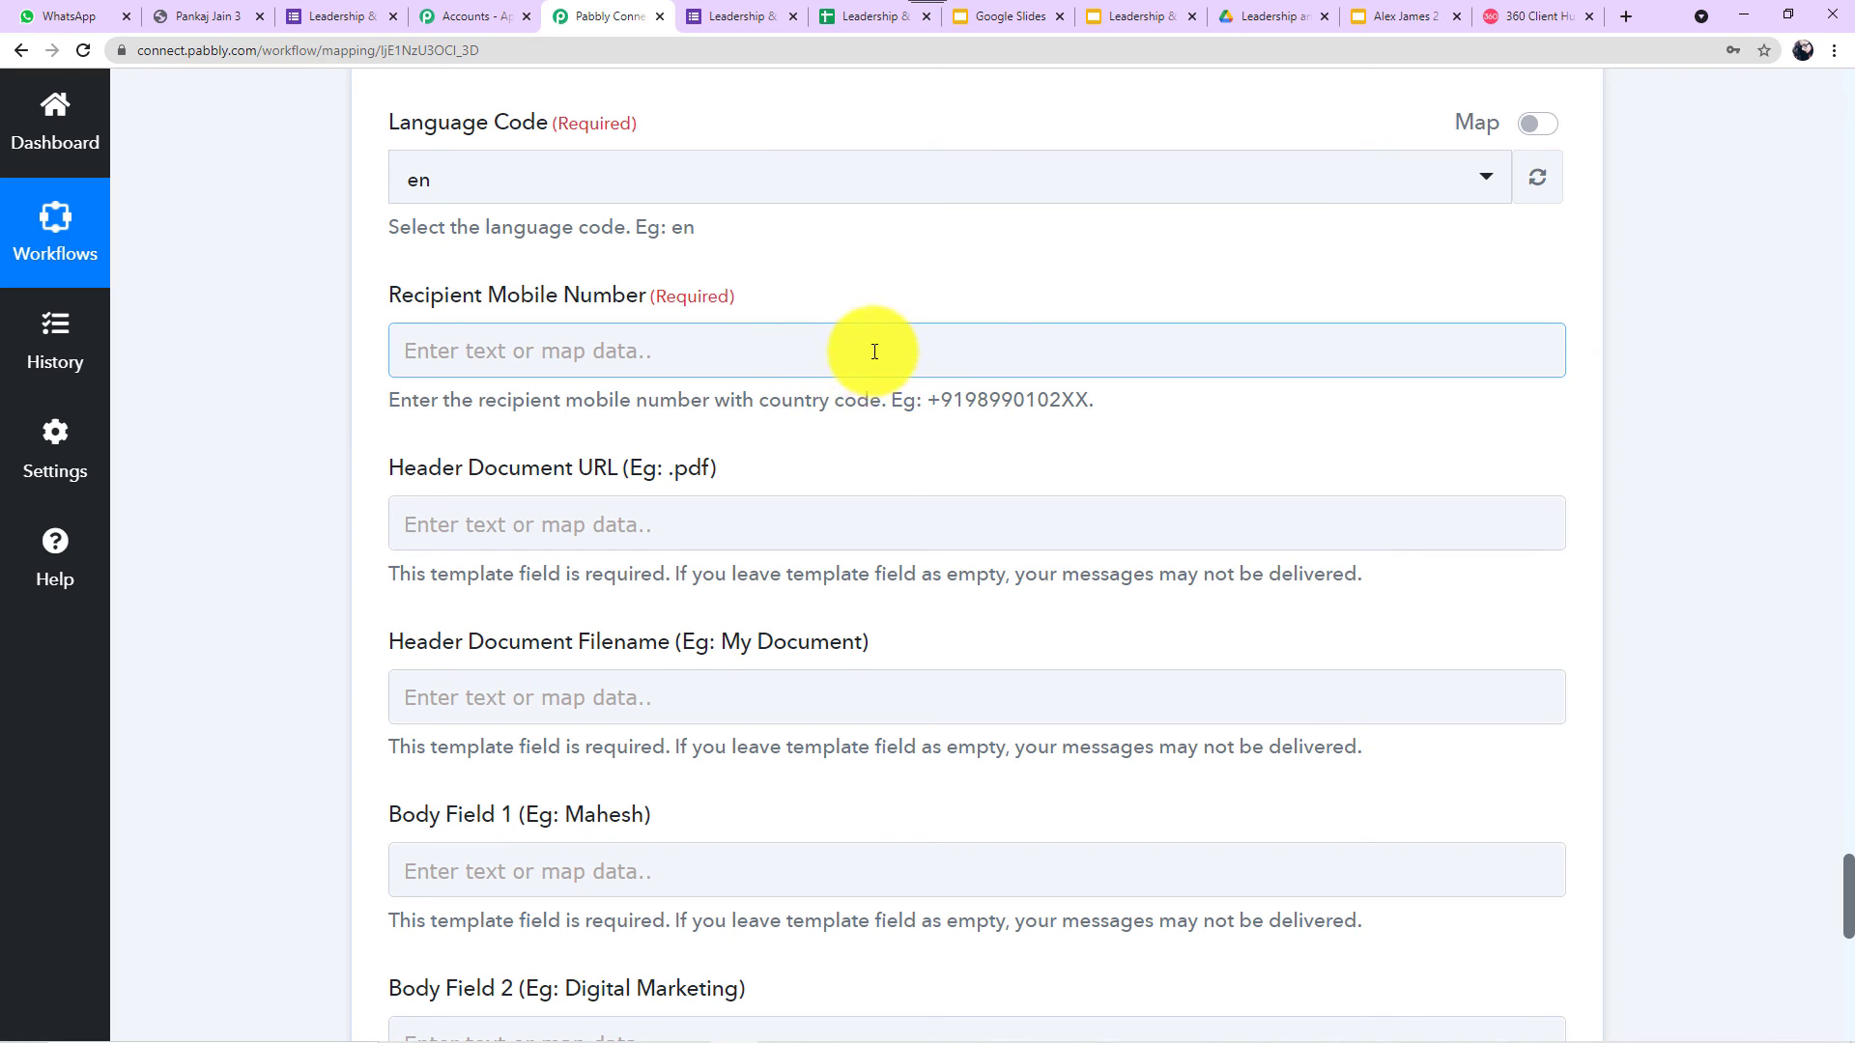
pyautogui.click(836, 343)
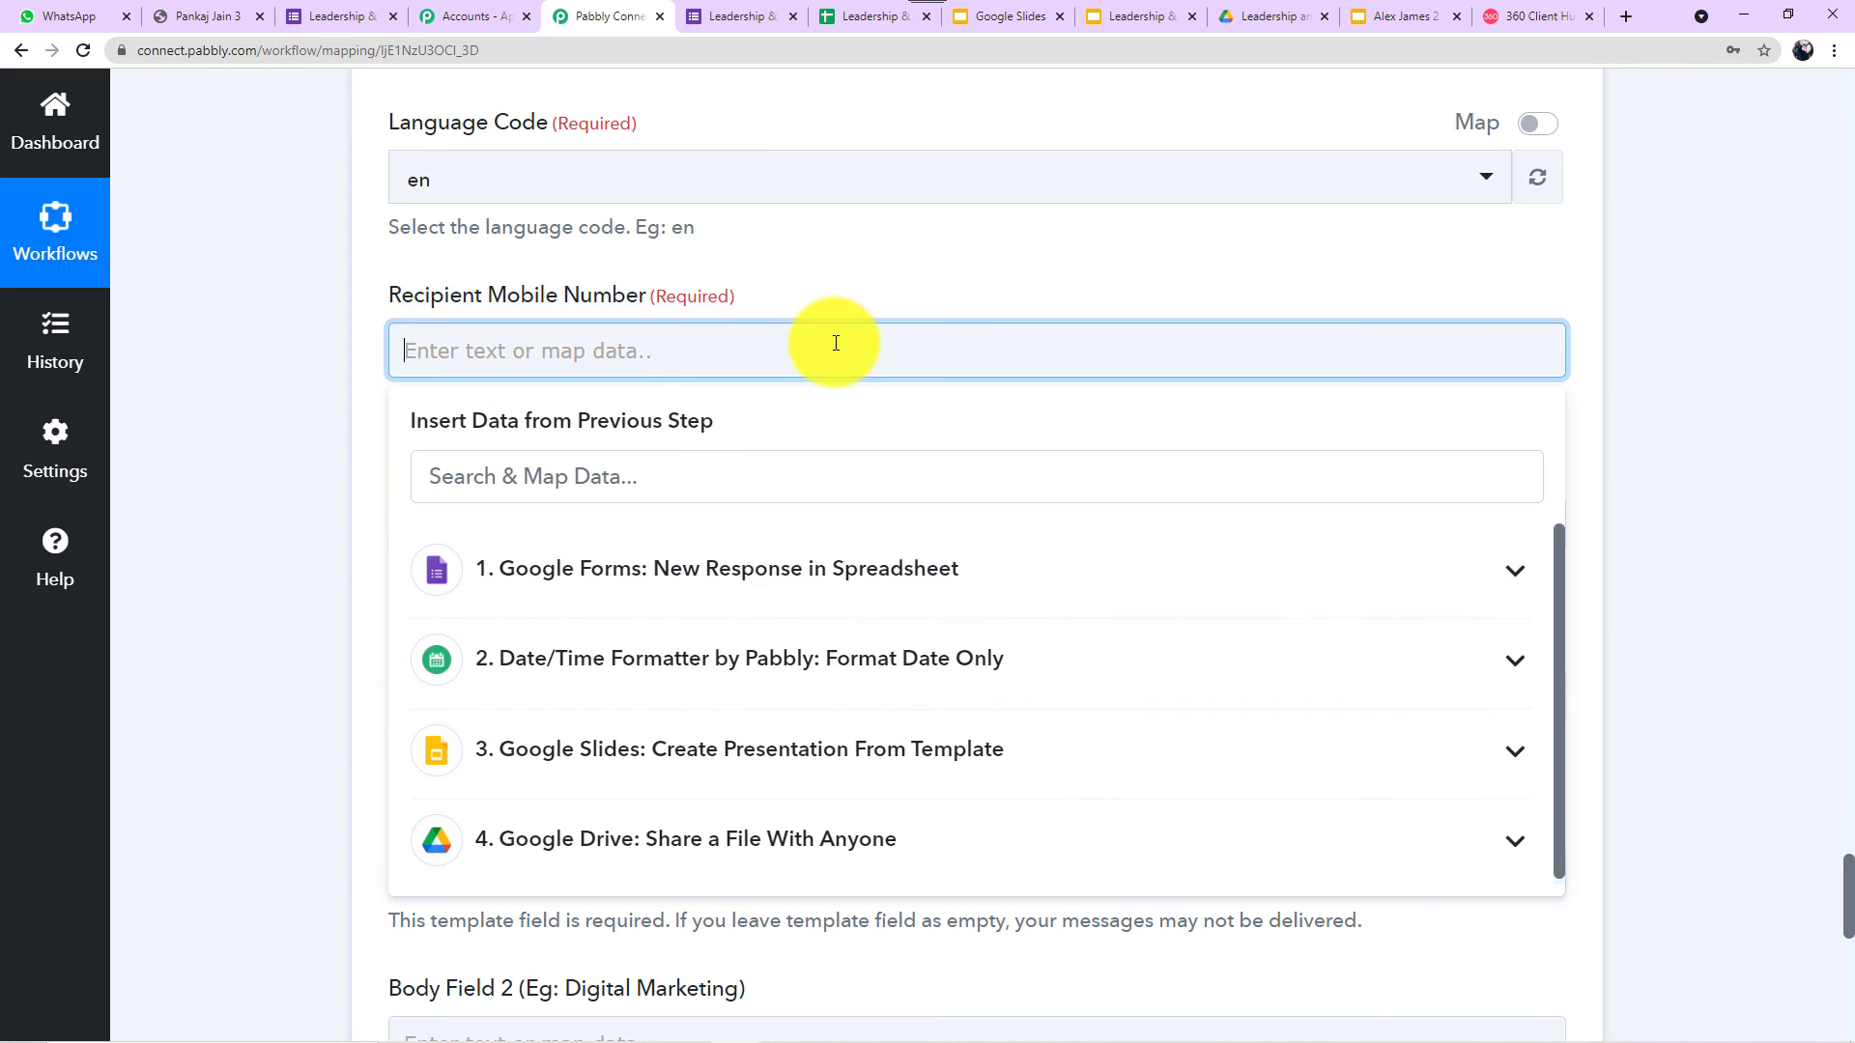
pyautogui.click(877, 592)
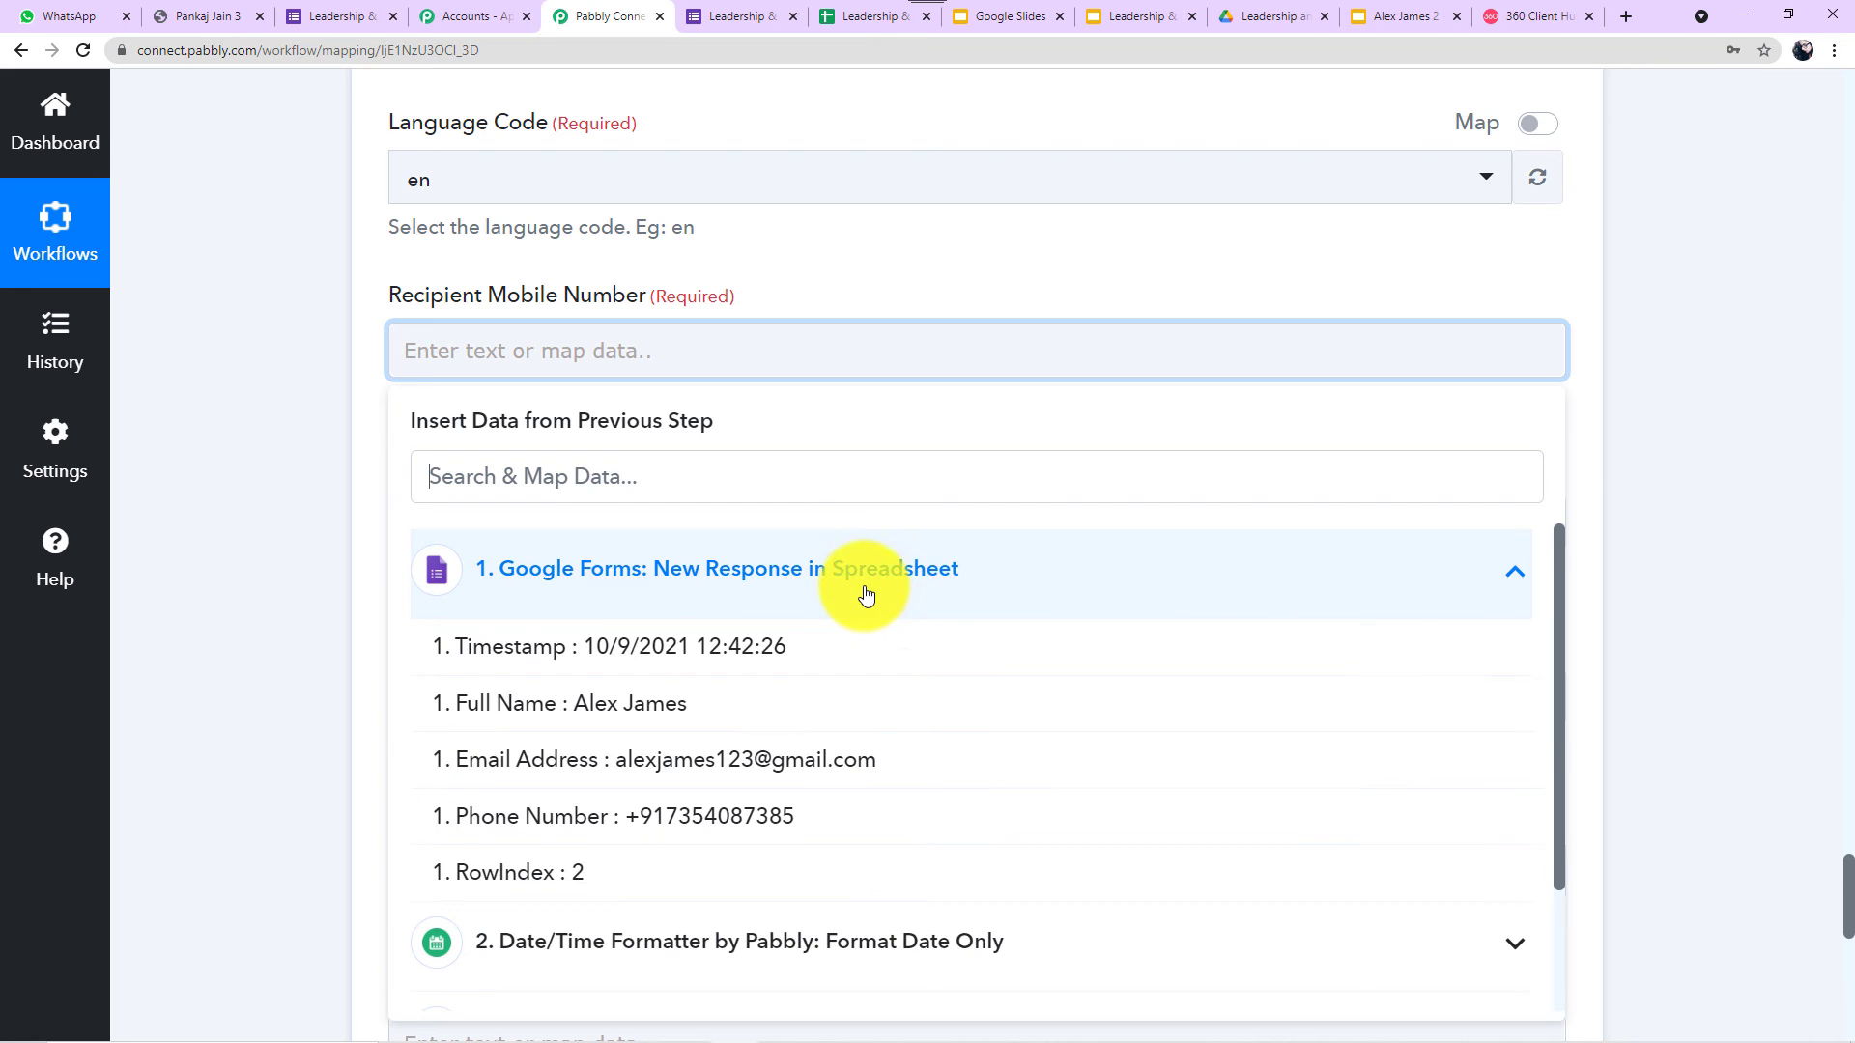
pyautogui.click(723, 819)
pyautogui.click(332, 560)
# Check the Google Drive step's PDF export link and map Res2 ExportLinks Application/pdf from that step to the Header Document URL.
pyautogui.scroll(-2, 333, 560)
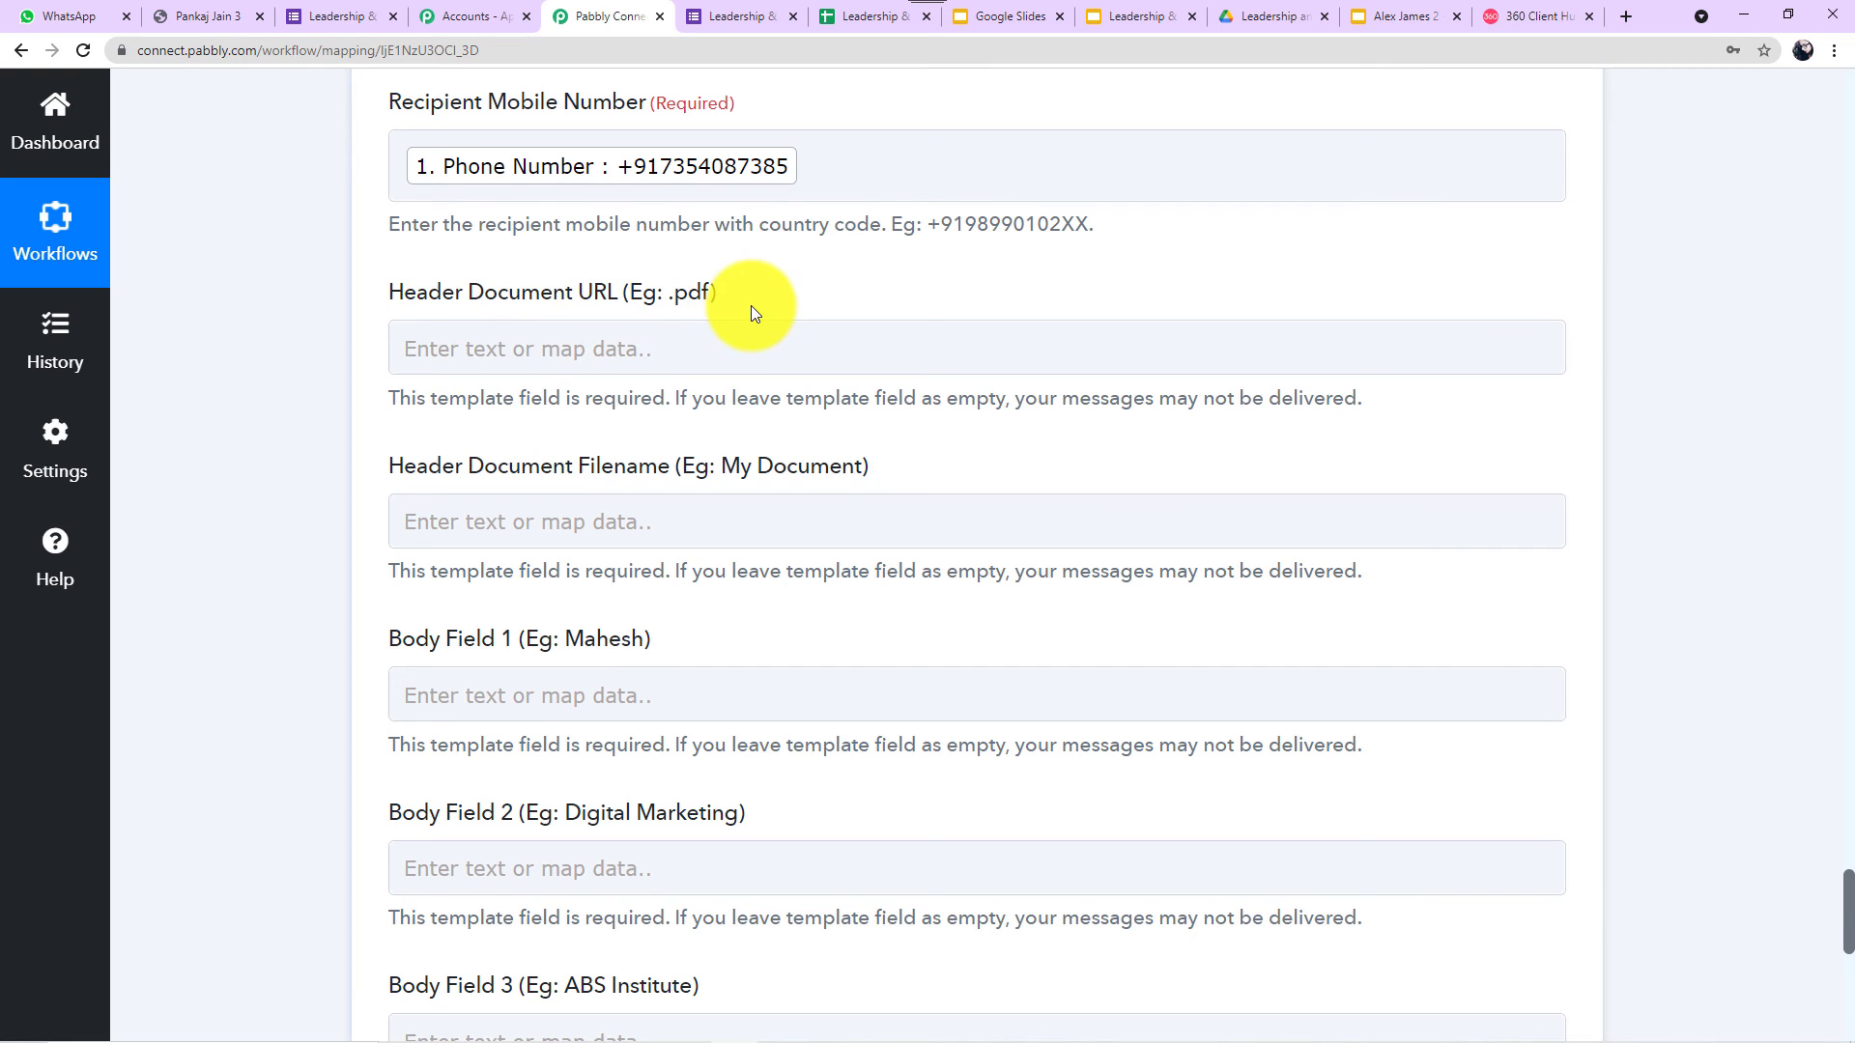
pyautogui.click(639, 353)
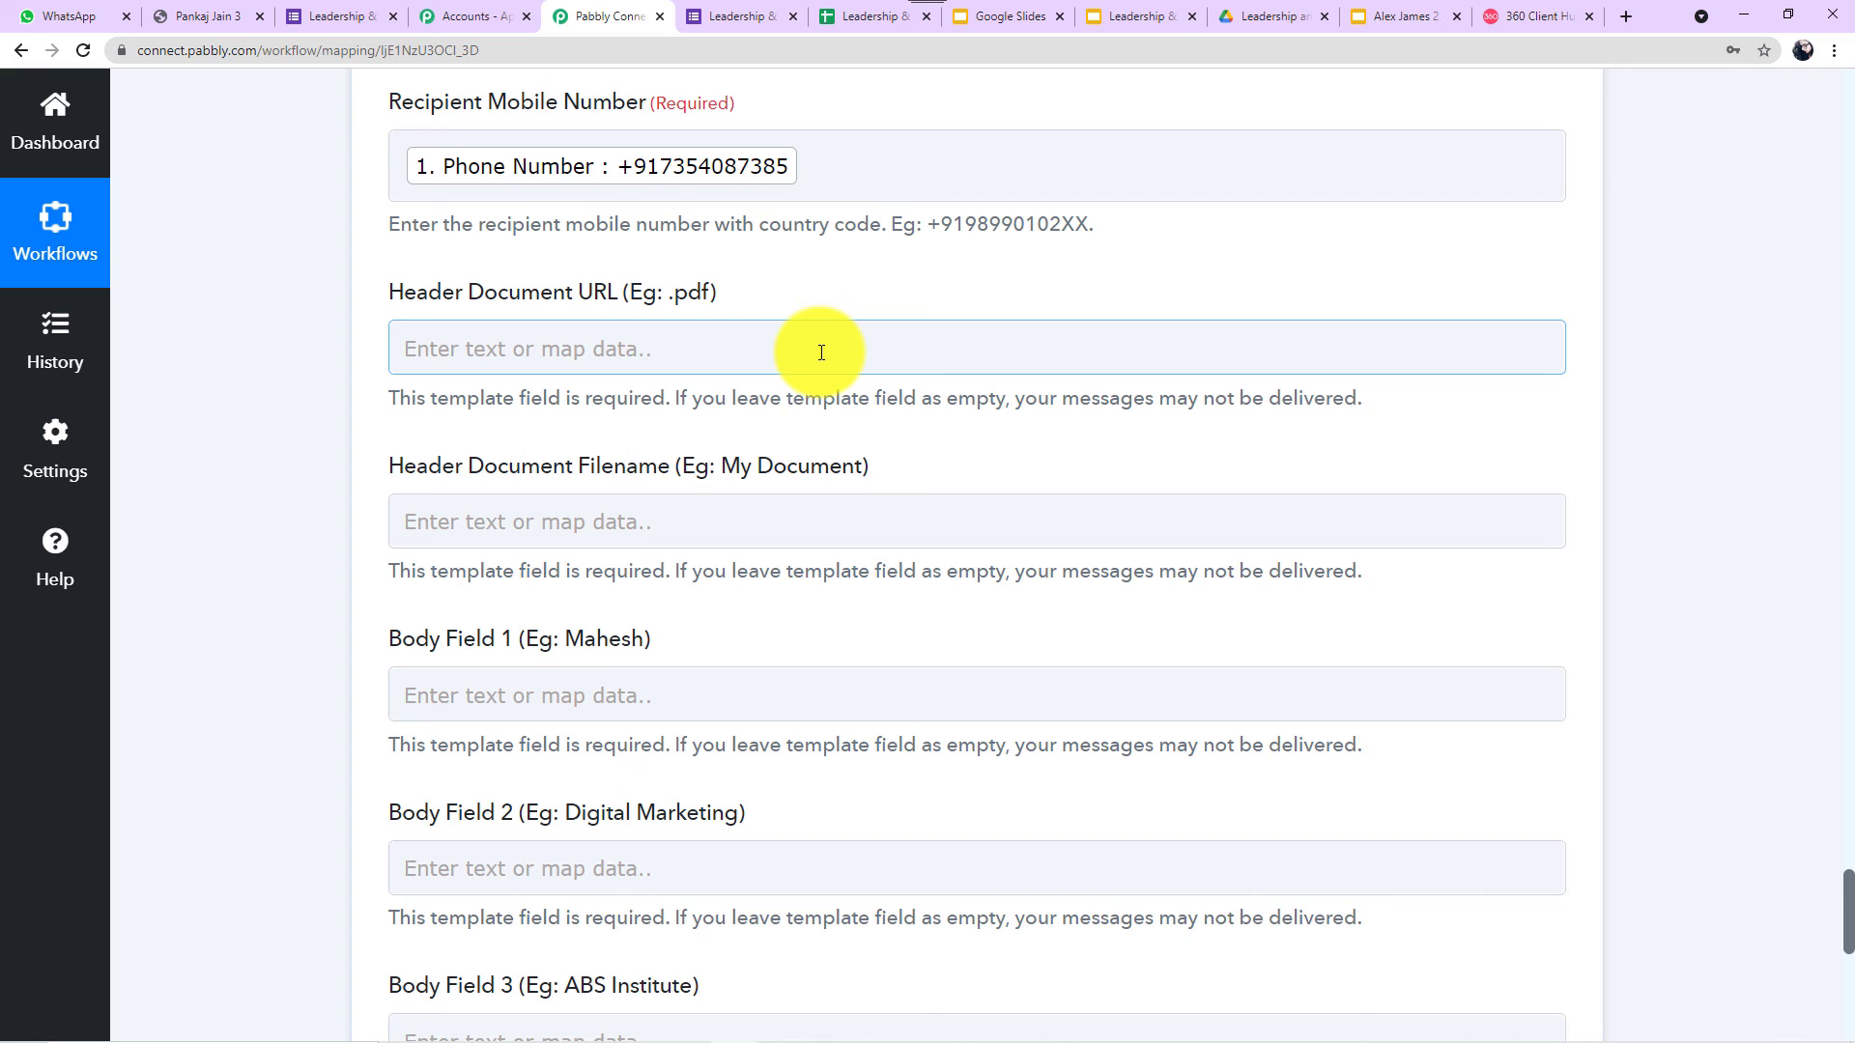
pyautogui.scroll(15, 821, 352)
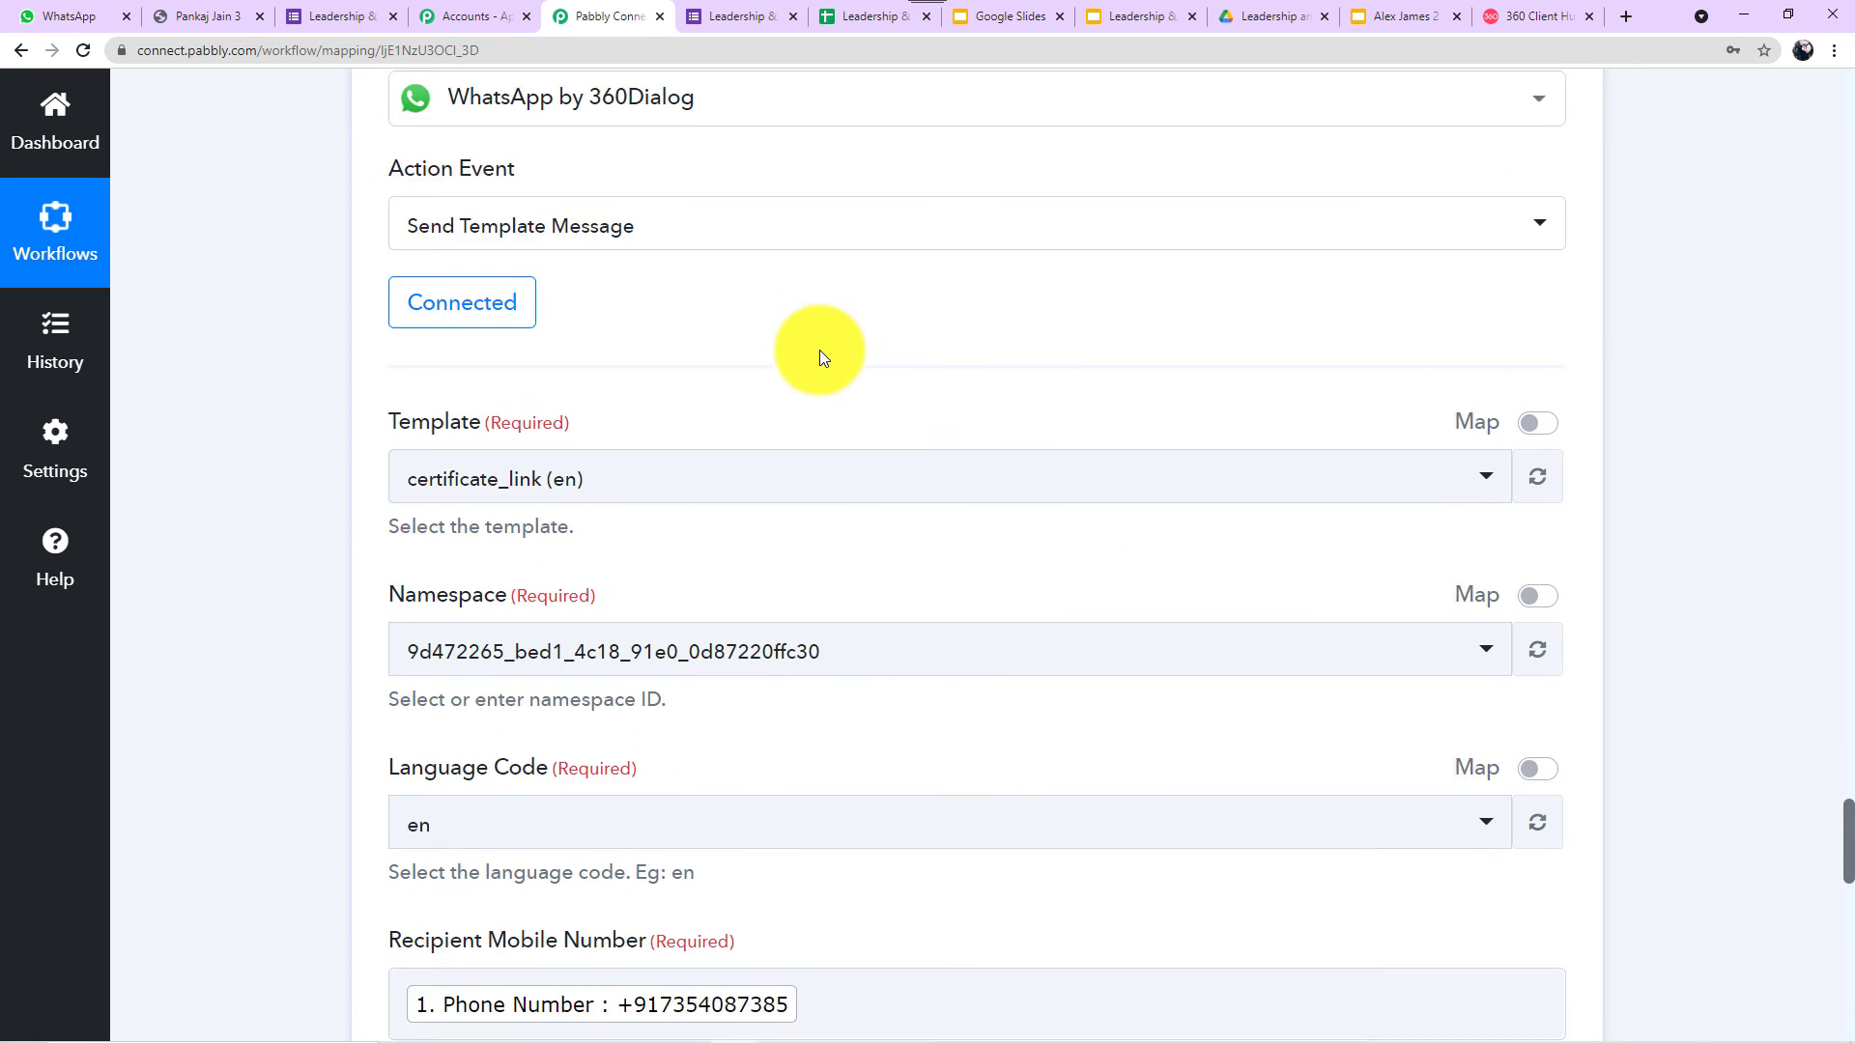
pyautogui.scroll(3, 819, 352)
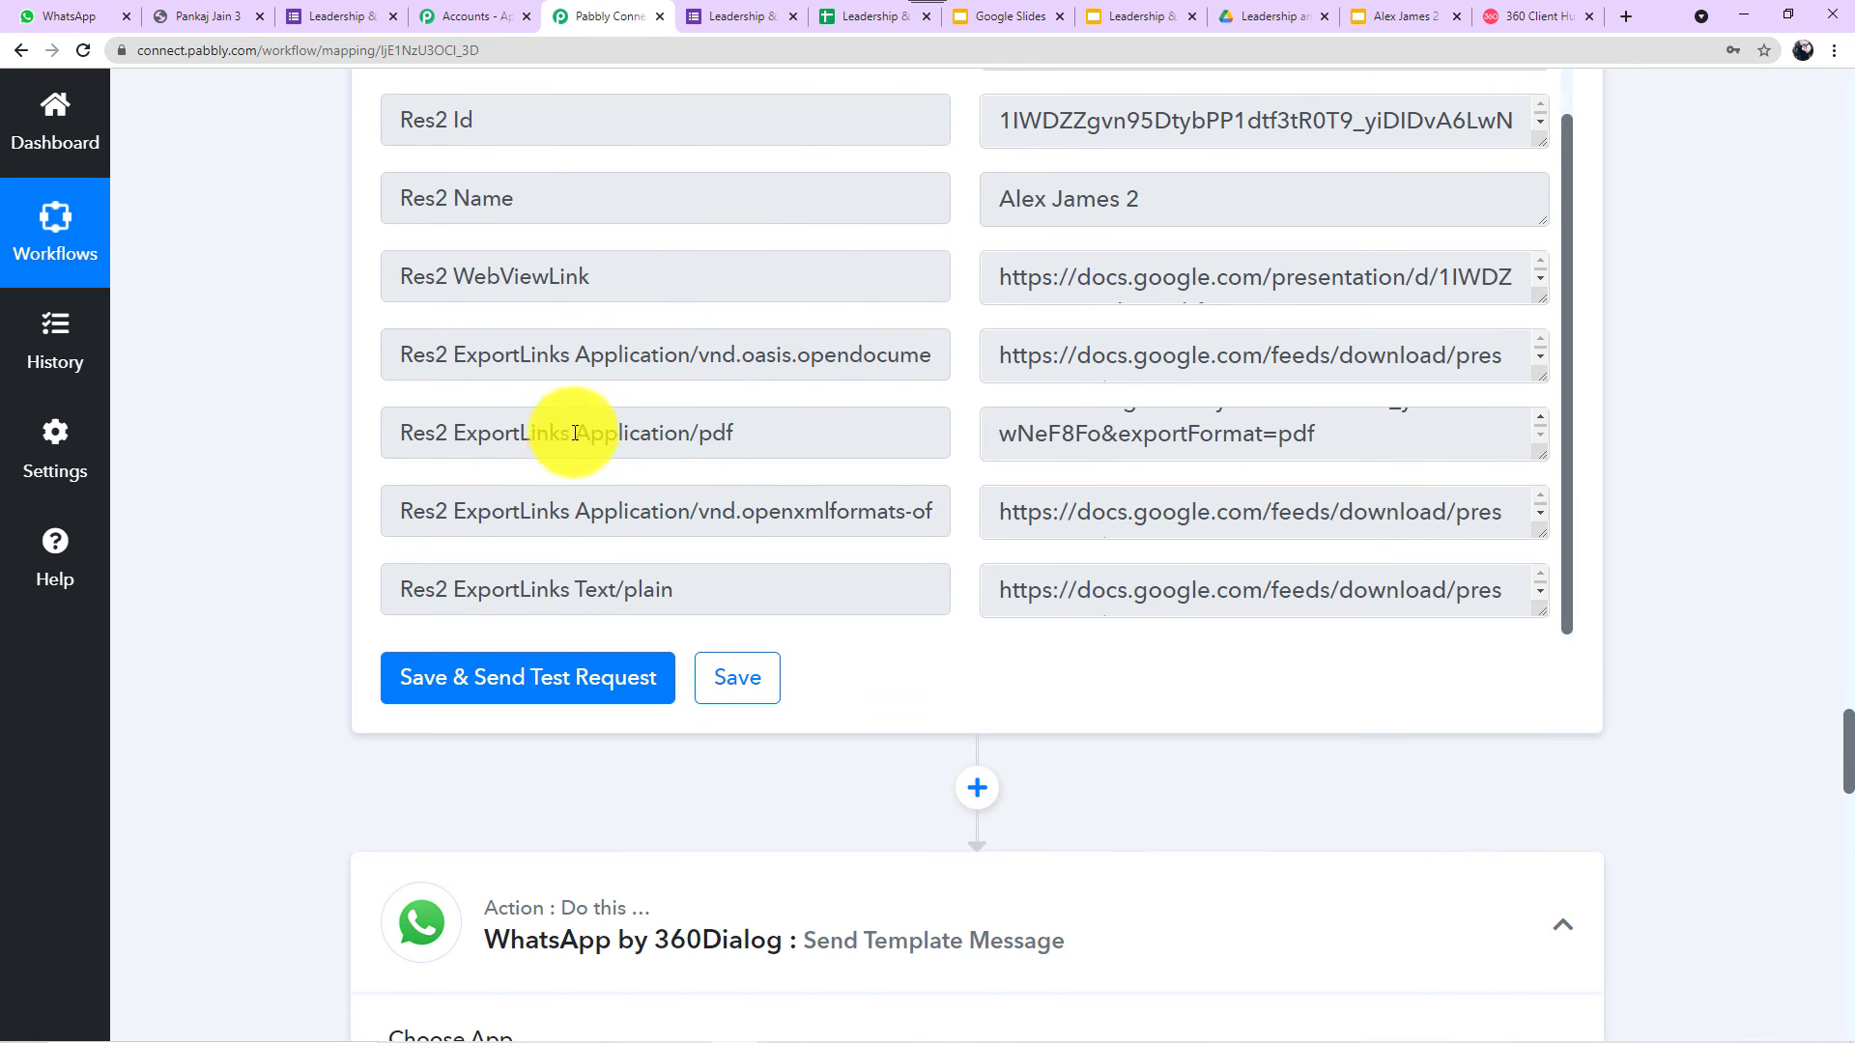
pyautogui.scroll(-1, 730, 396)
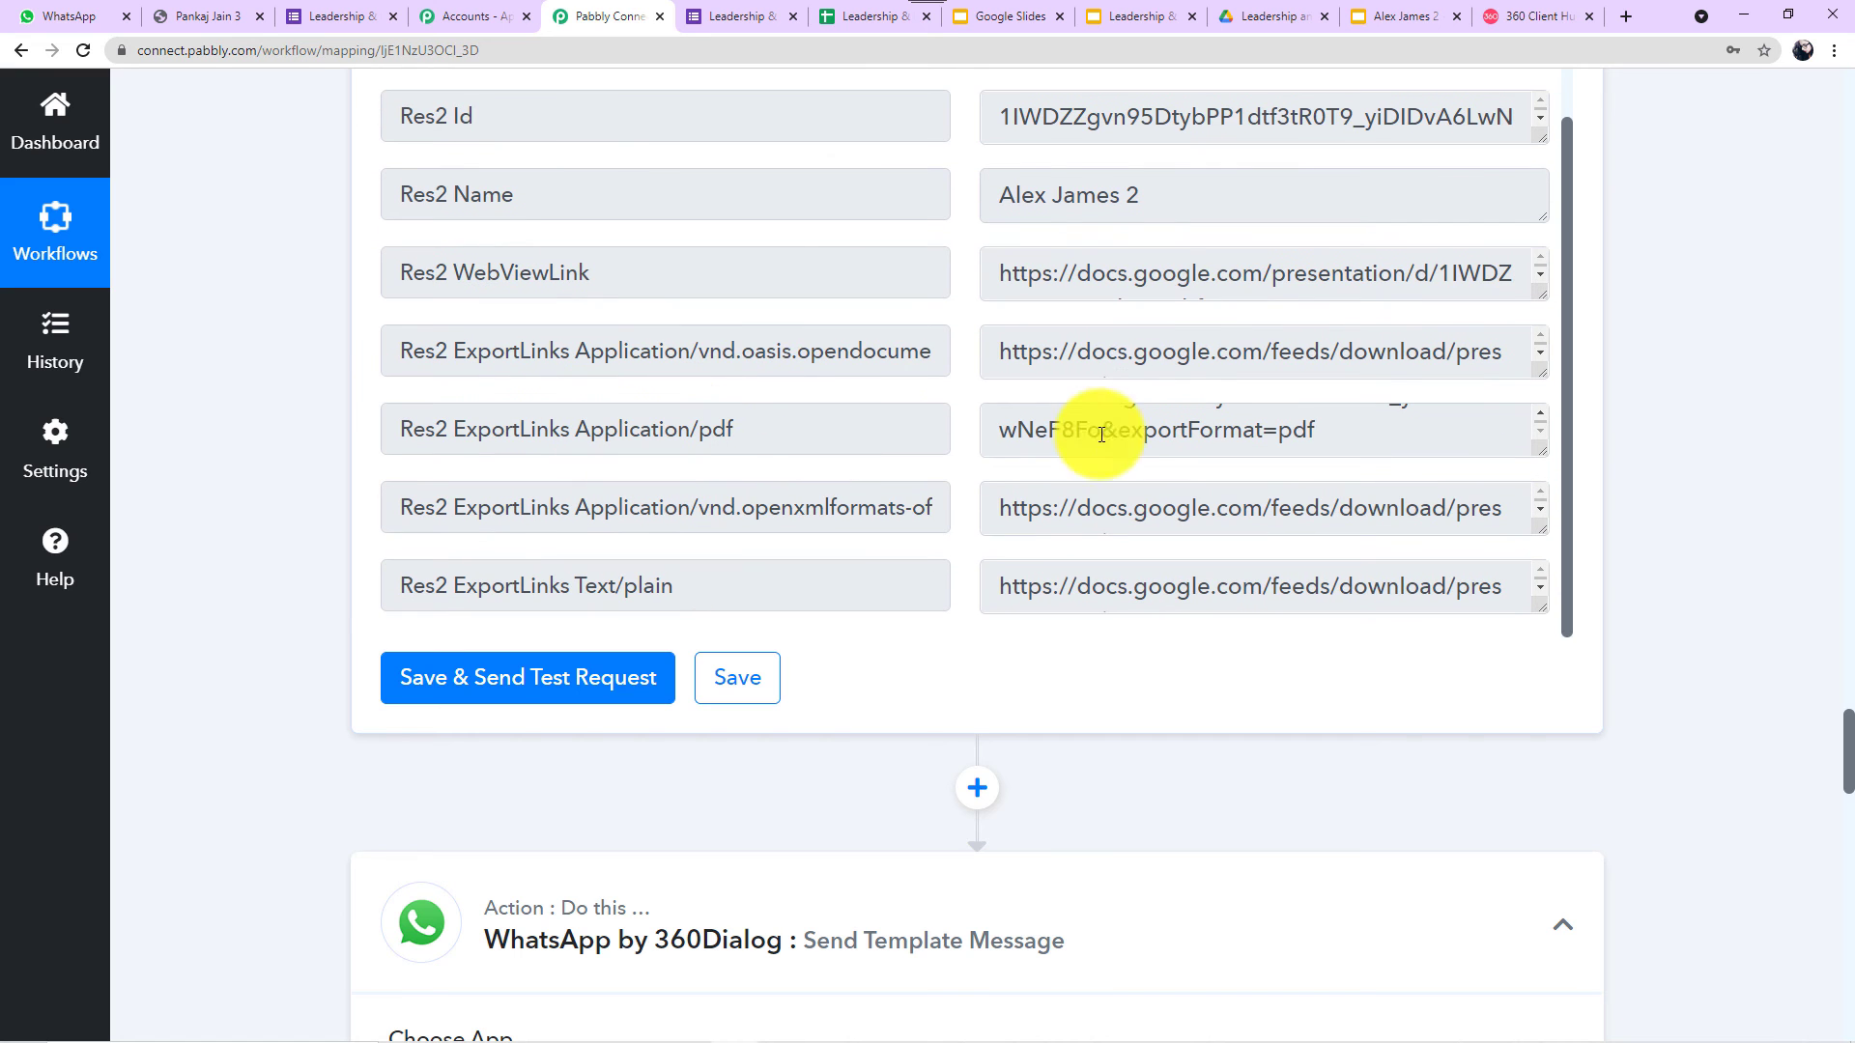
pyautogui.scroll(-15, 872, 474)
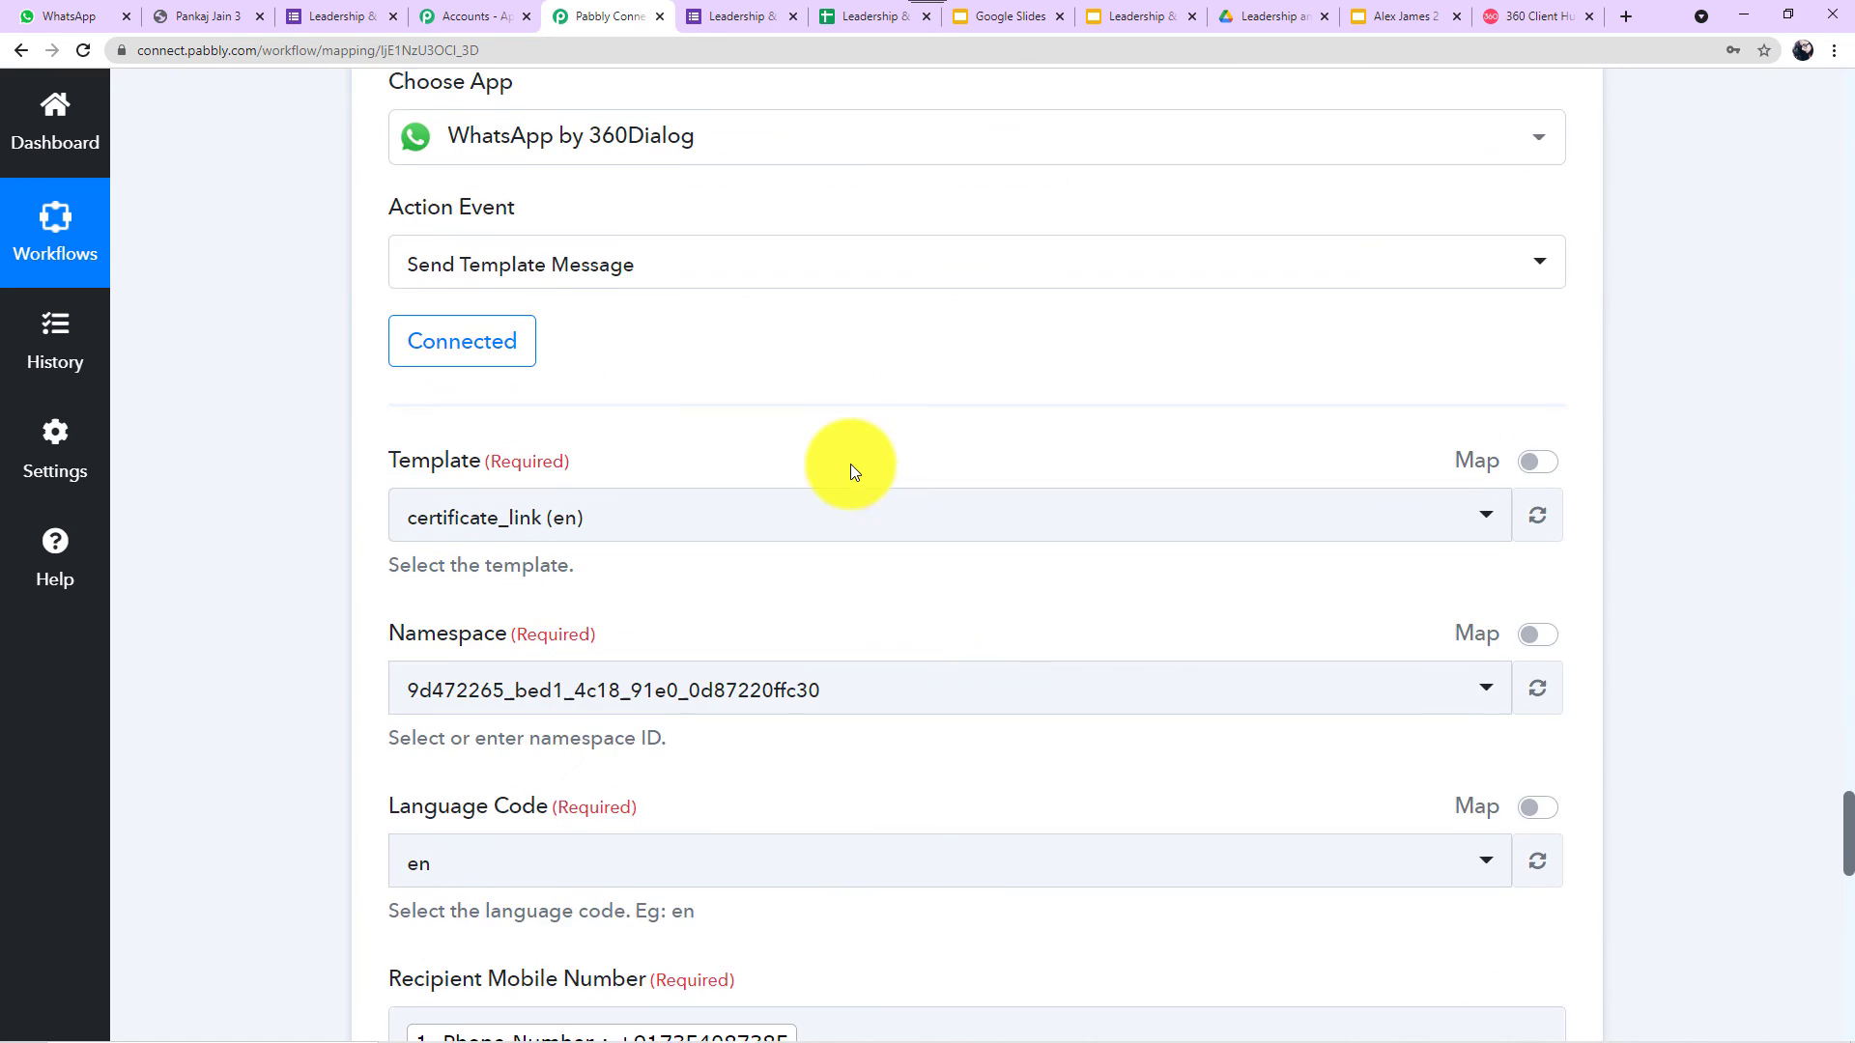
pyautogui.scroll(-3, 850, 472)
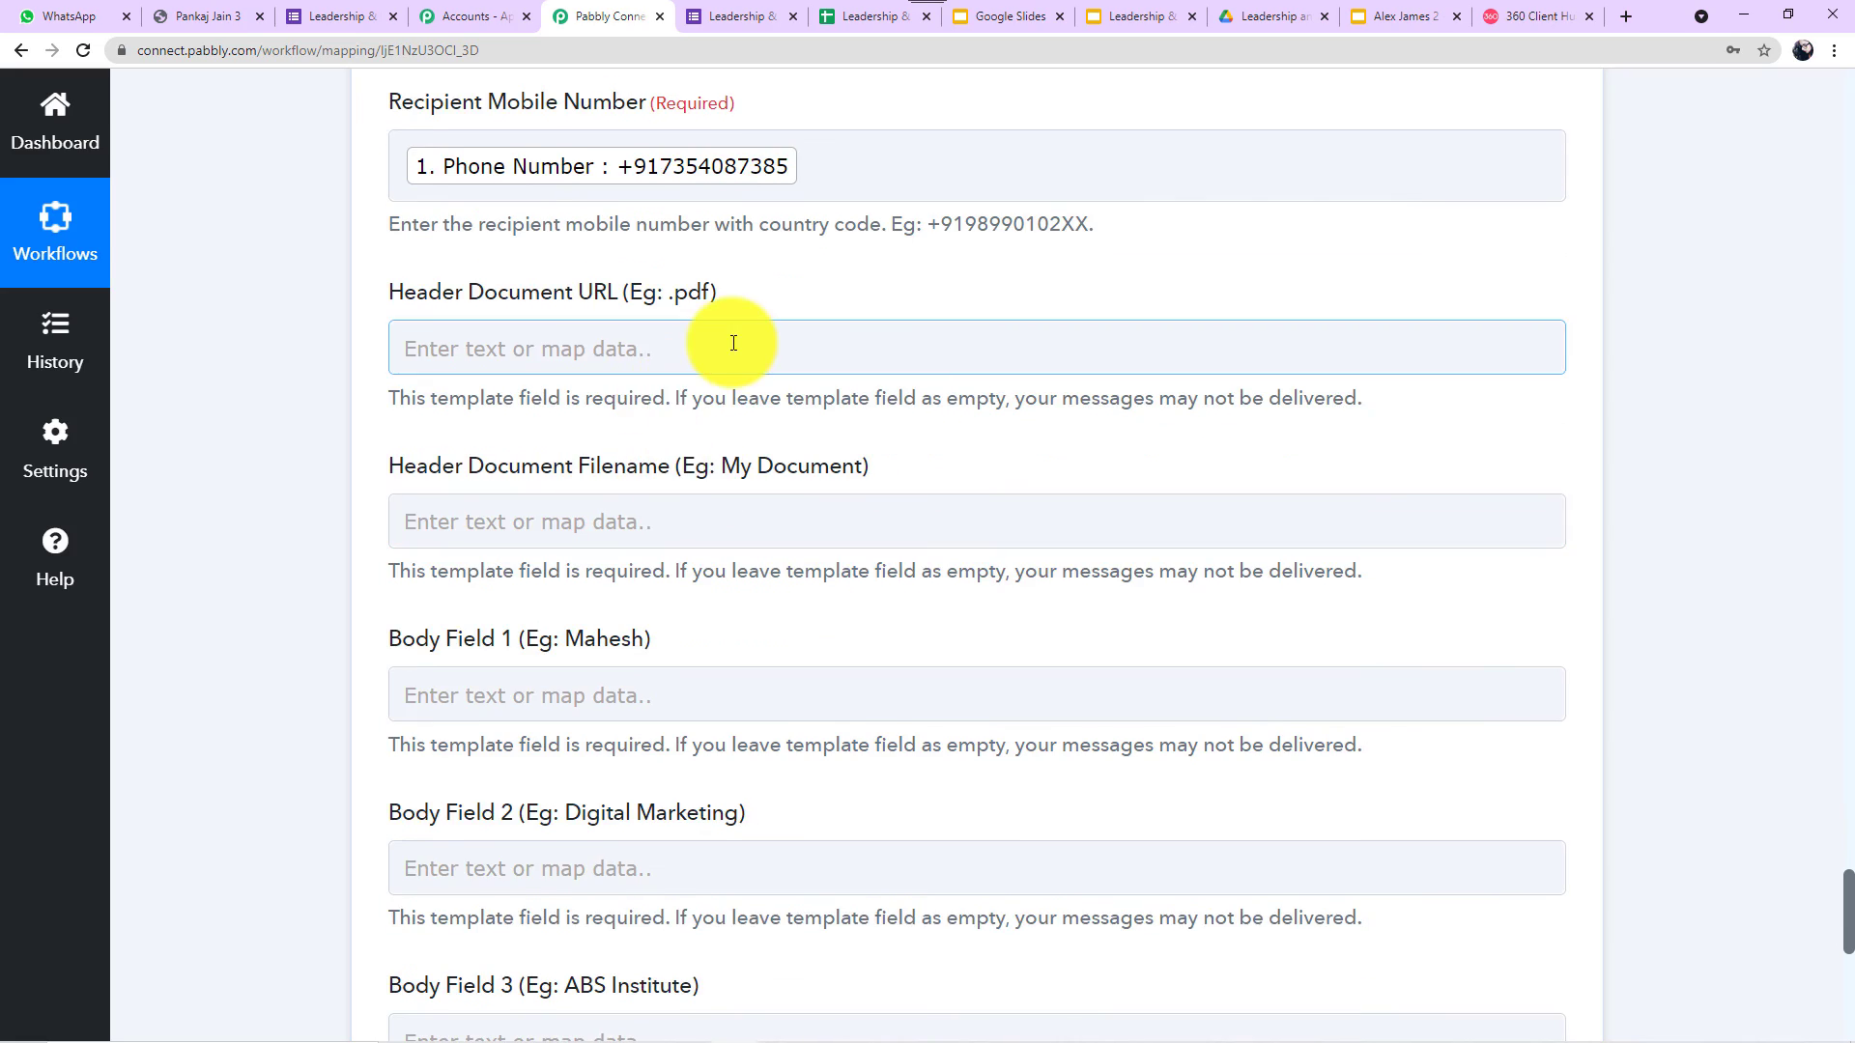
pyautogui.click(726, 345)
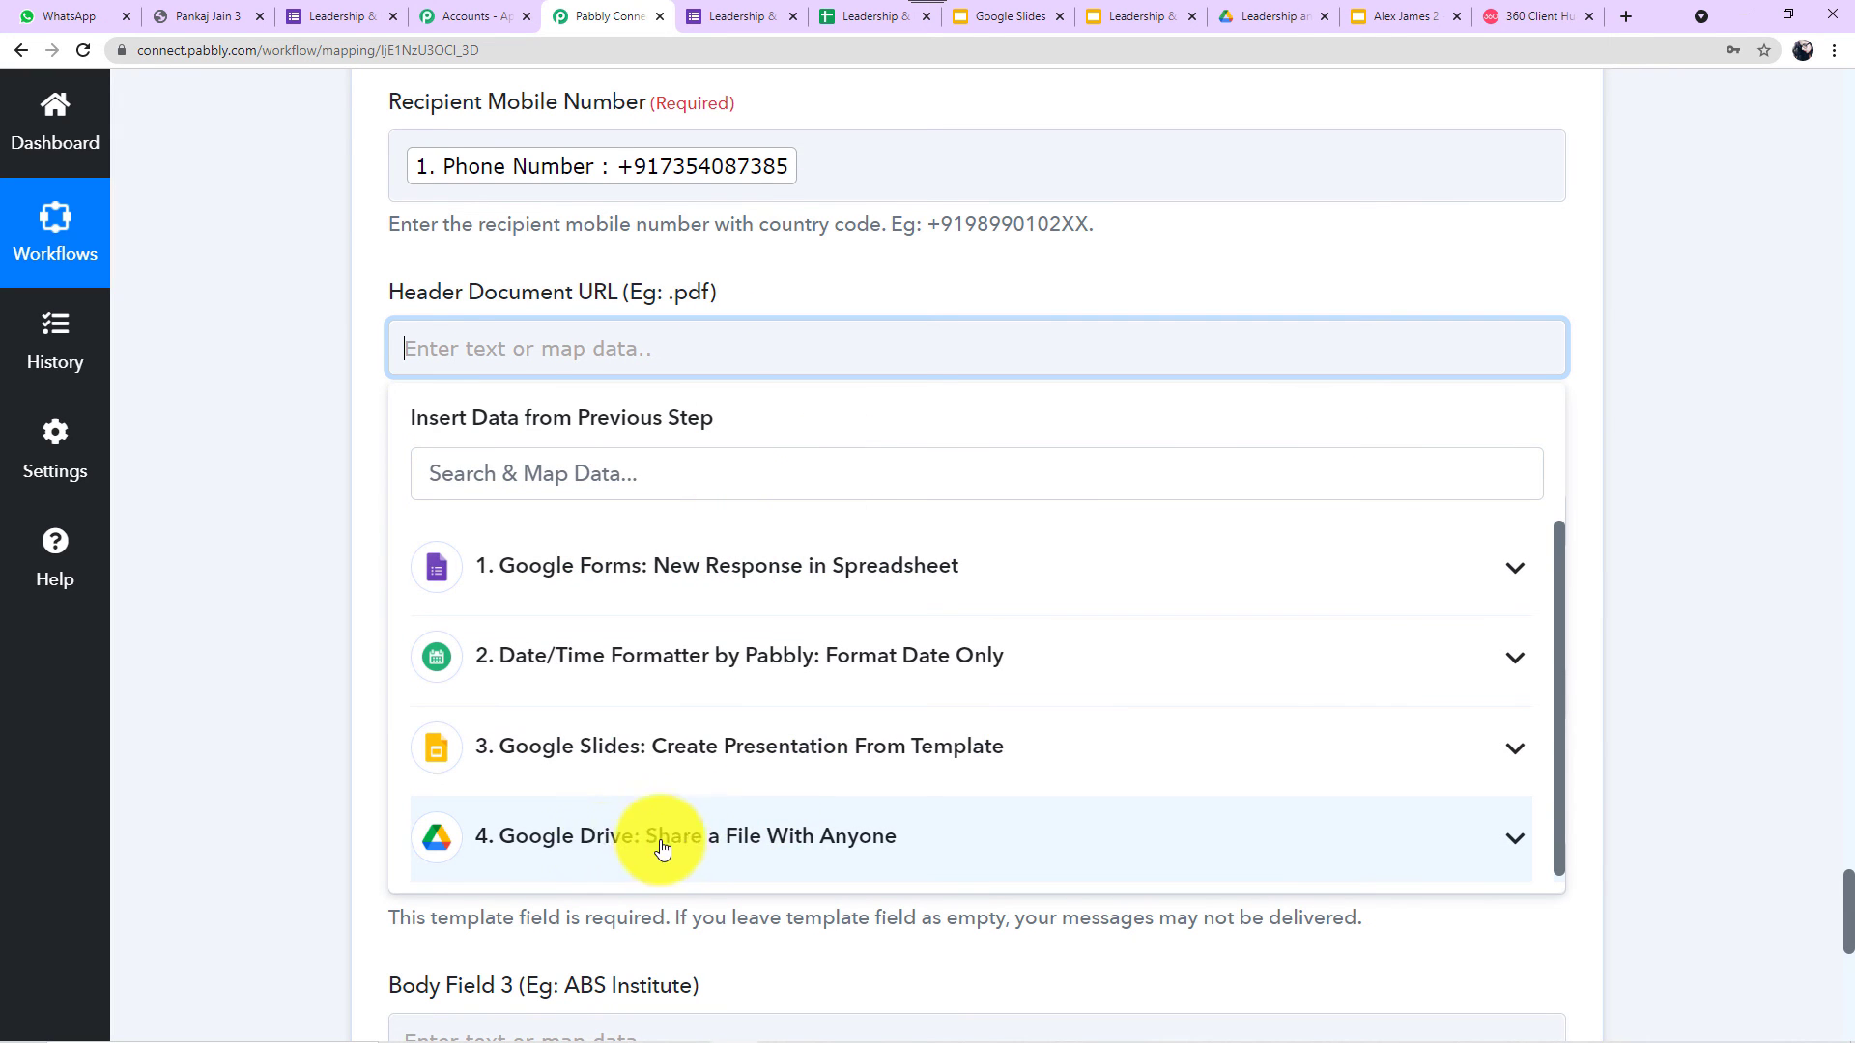
pyautogui.click(694, 839)
pyautogui.scroll(-5, 696, 840)
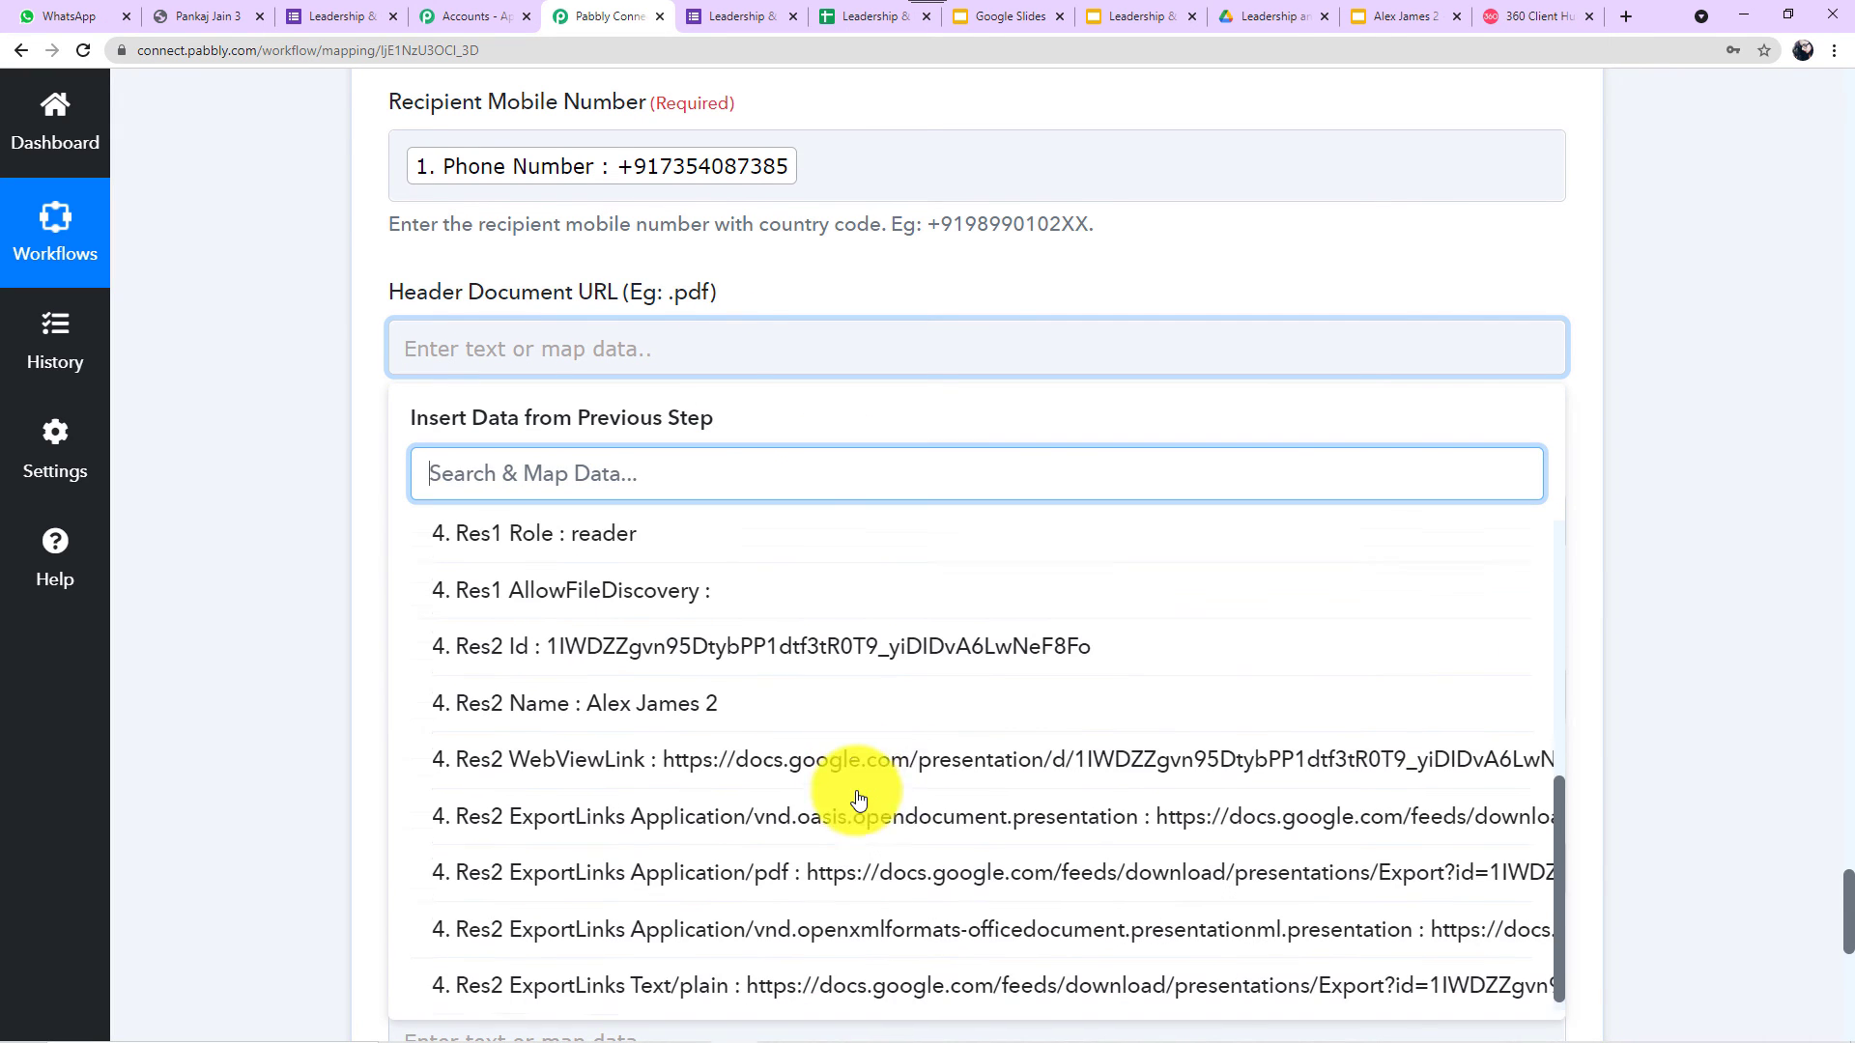
pyautogui.scroll(-3, 702, 773)
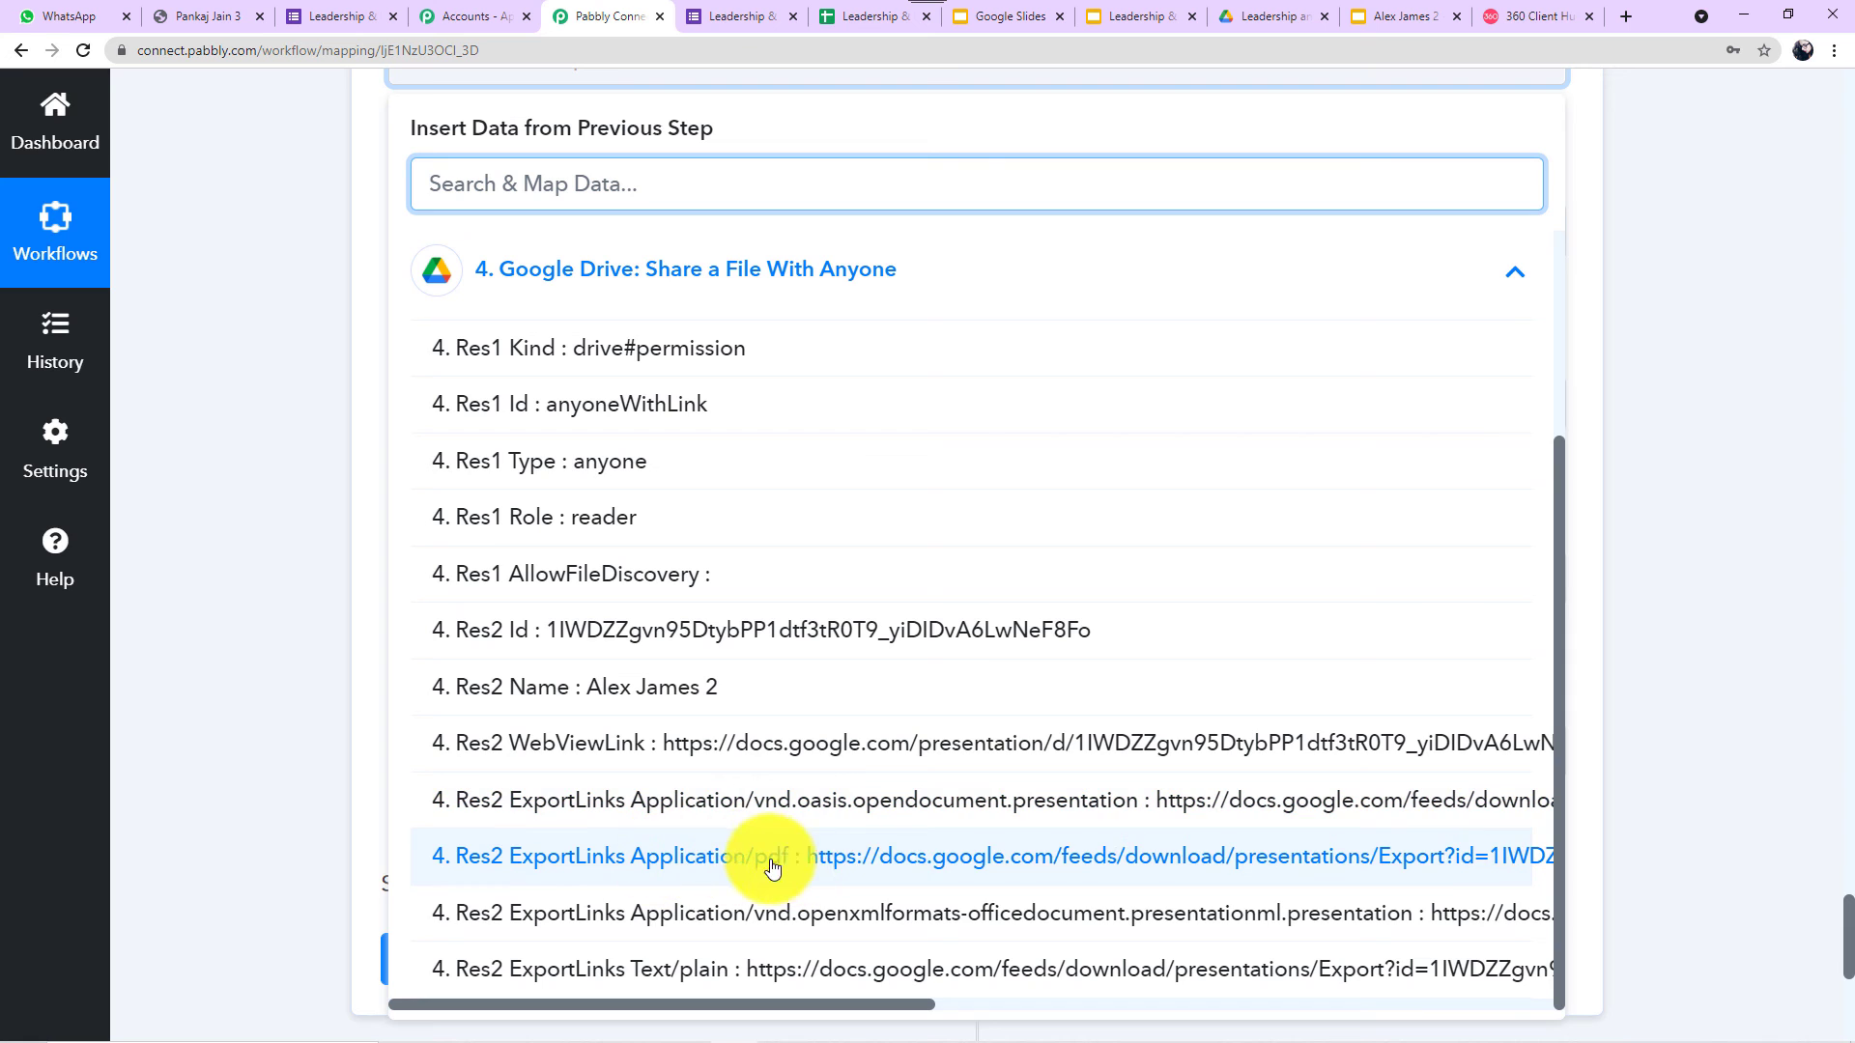
pyautogui.click(950, 866)
pyautogui.click(322, 536)
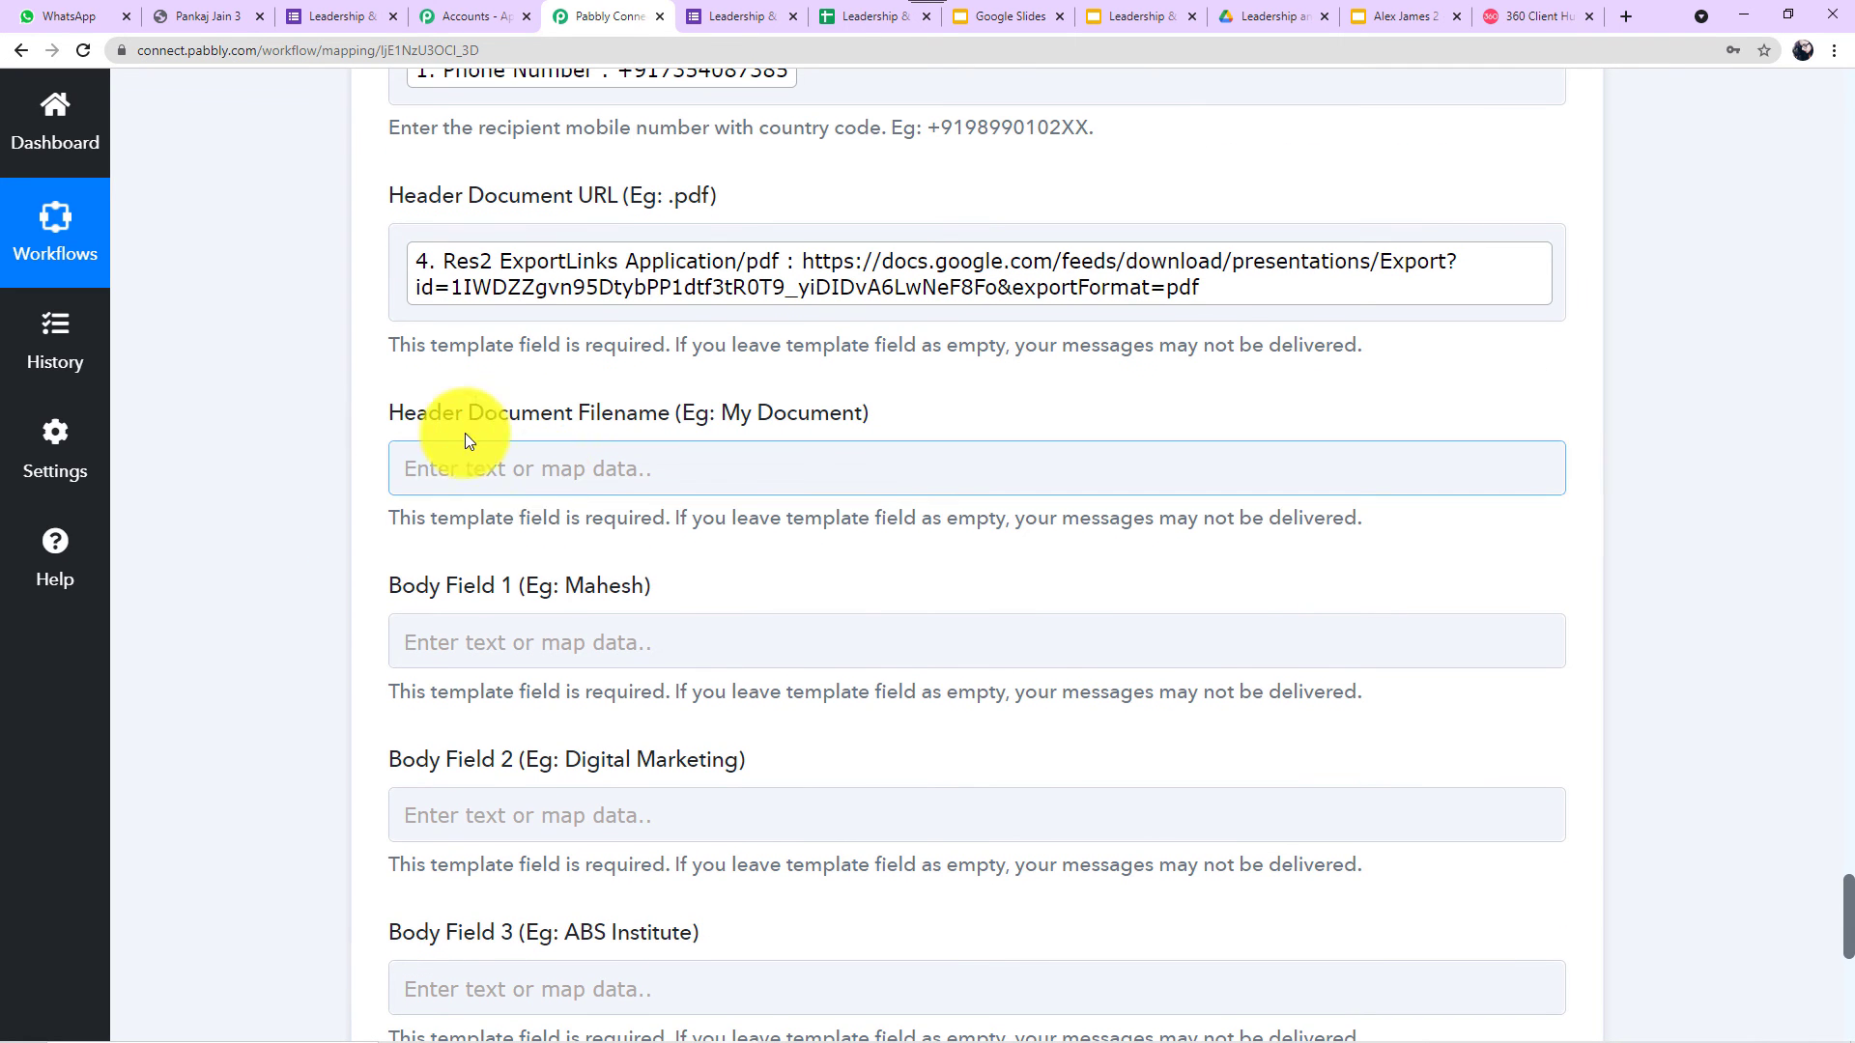
# Map the Header Document Filename to Res2 Name from the Google Drive sharing step.
pyautogui.click(716, 445)
pyautogui.scroll(-2, 764, 442)
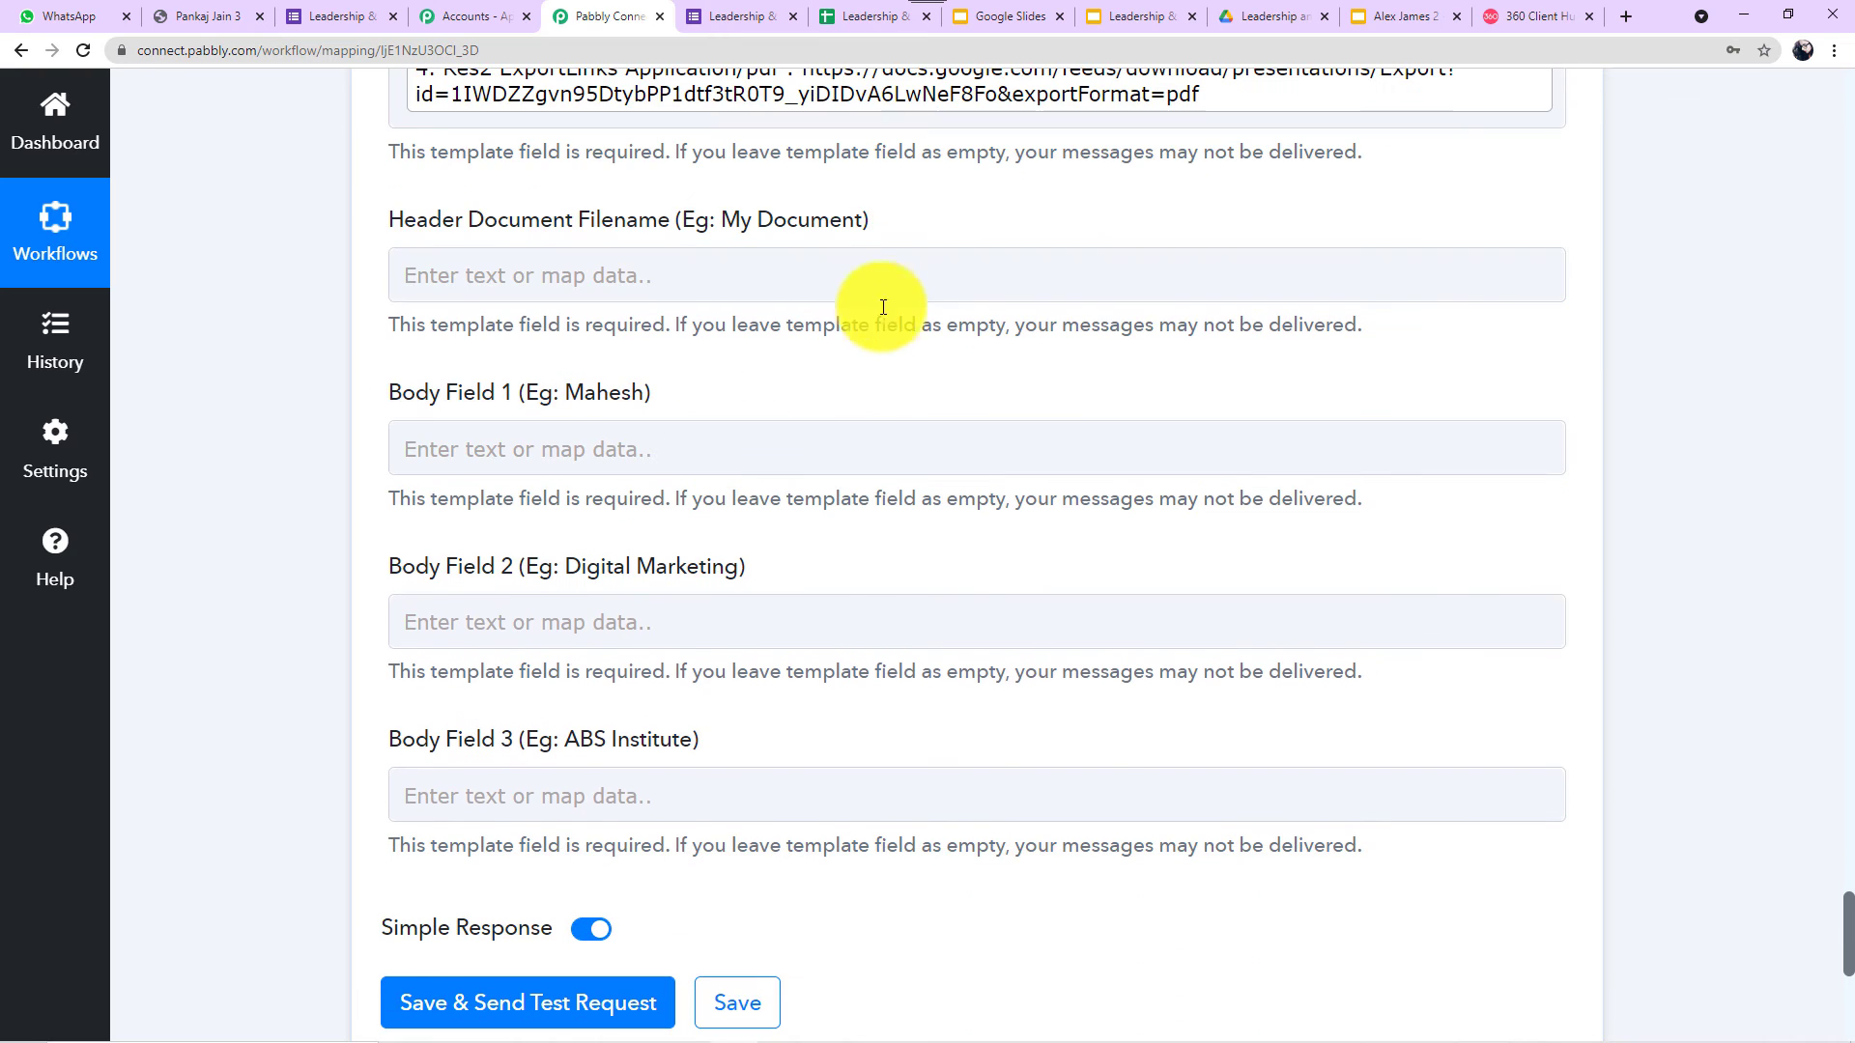
pyautogui.click(878, 287)
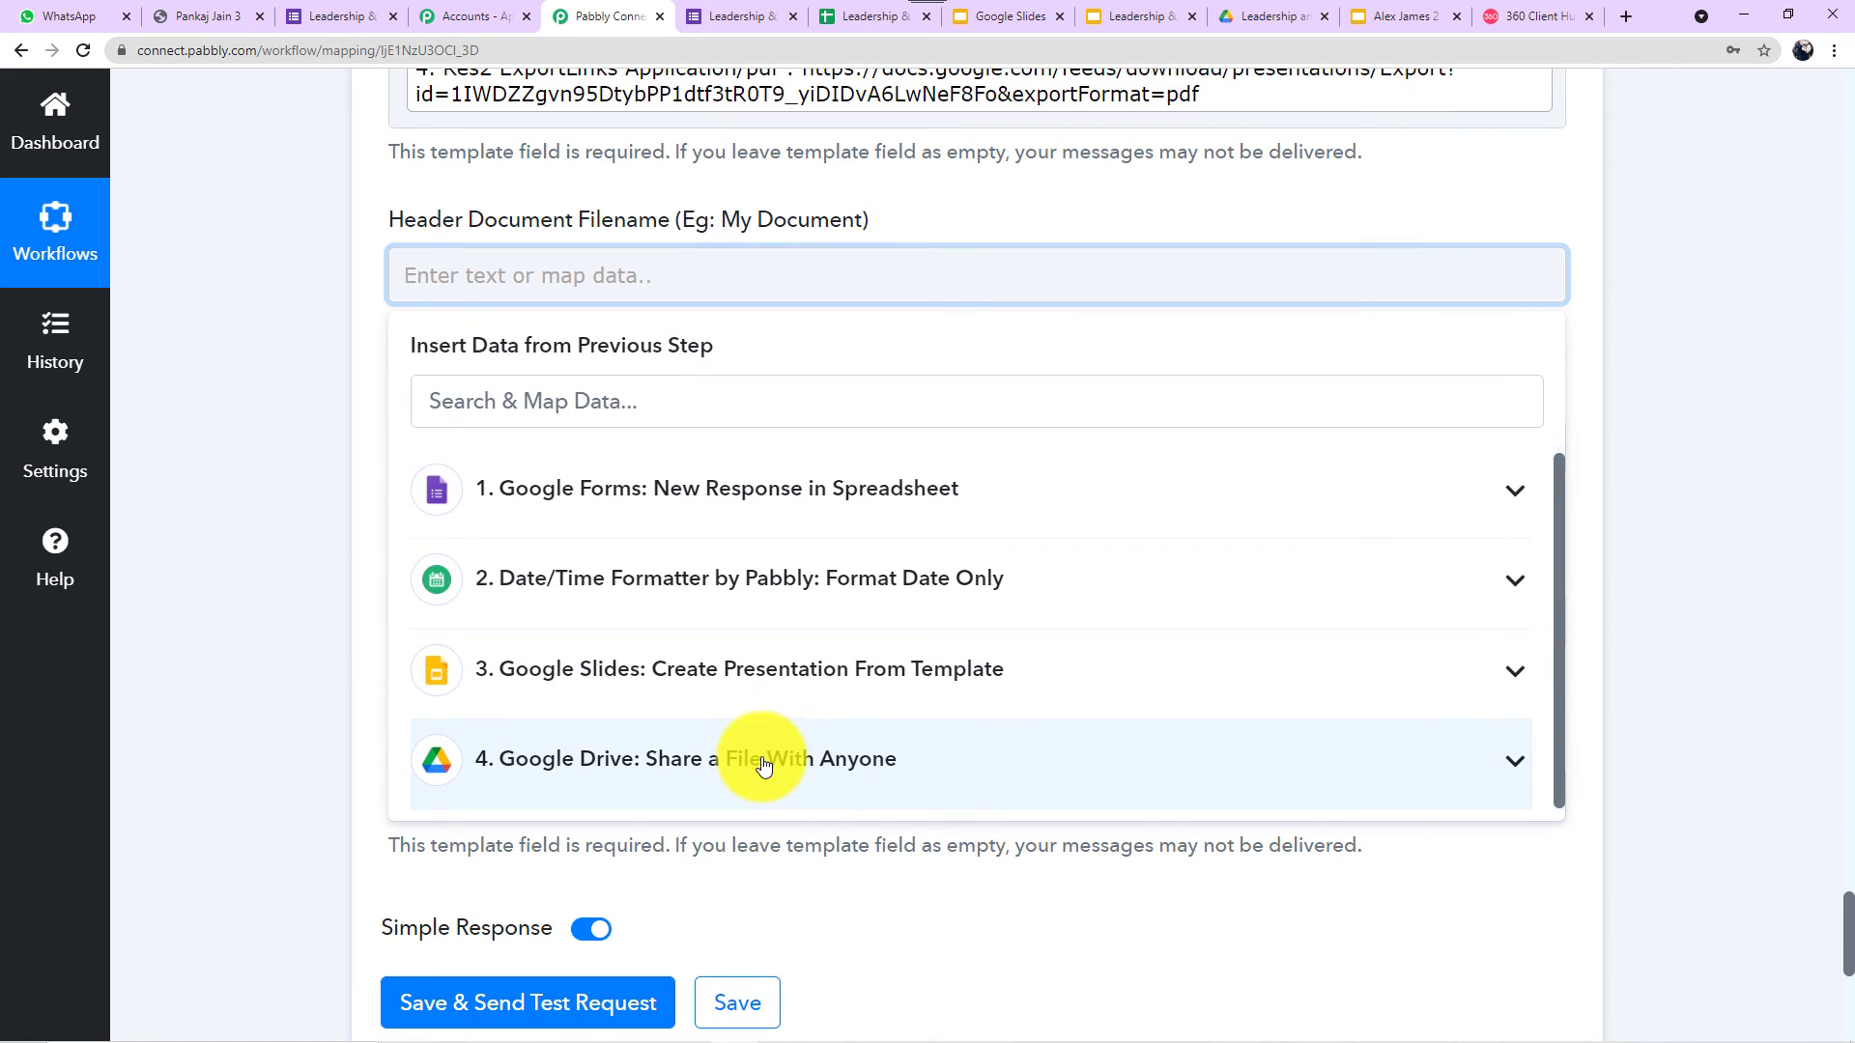
pyautogui.scroll(-1, 773, 760)
pyautogui.click(860, 779)
pyautogui.scroll(-4, 977, 728)
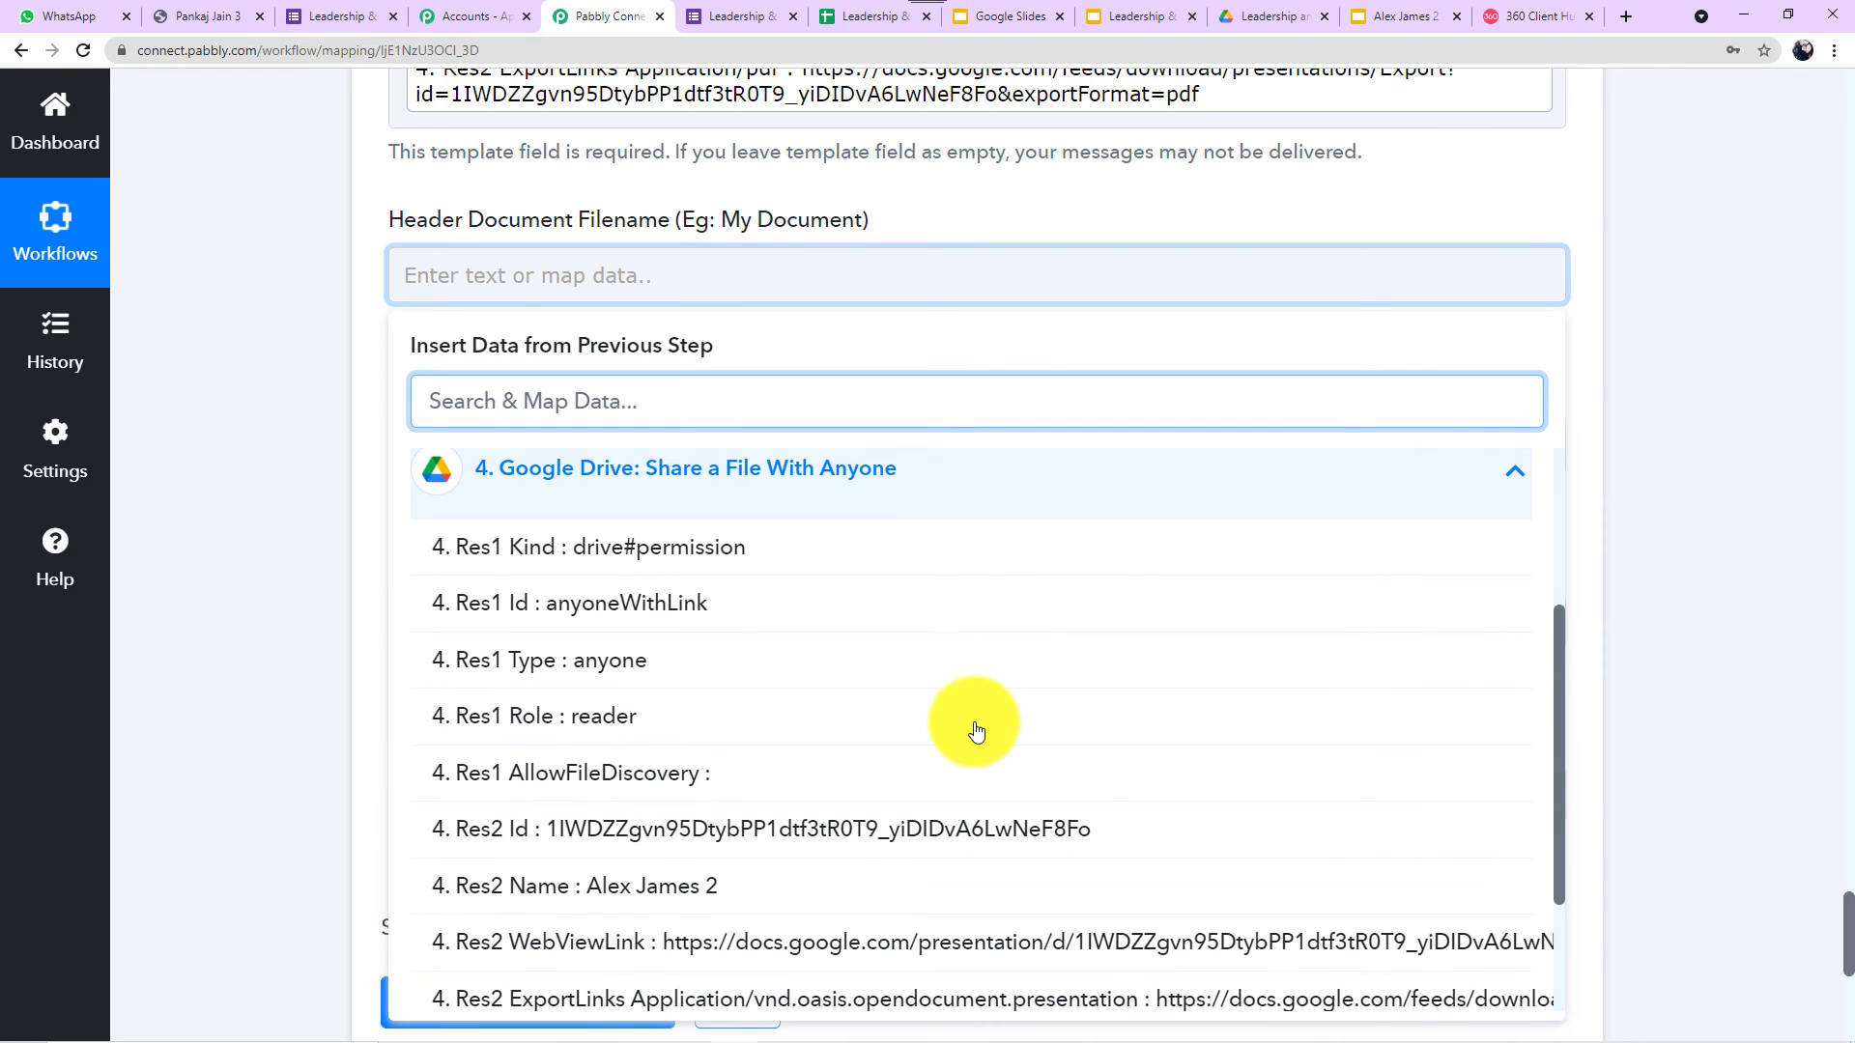
pyautogui.scroll(-1, 976, 731)
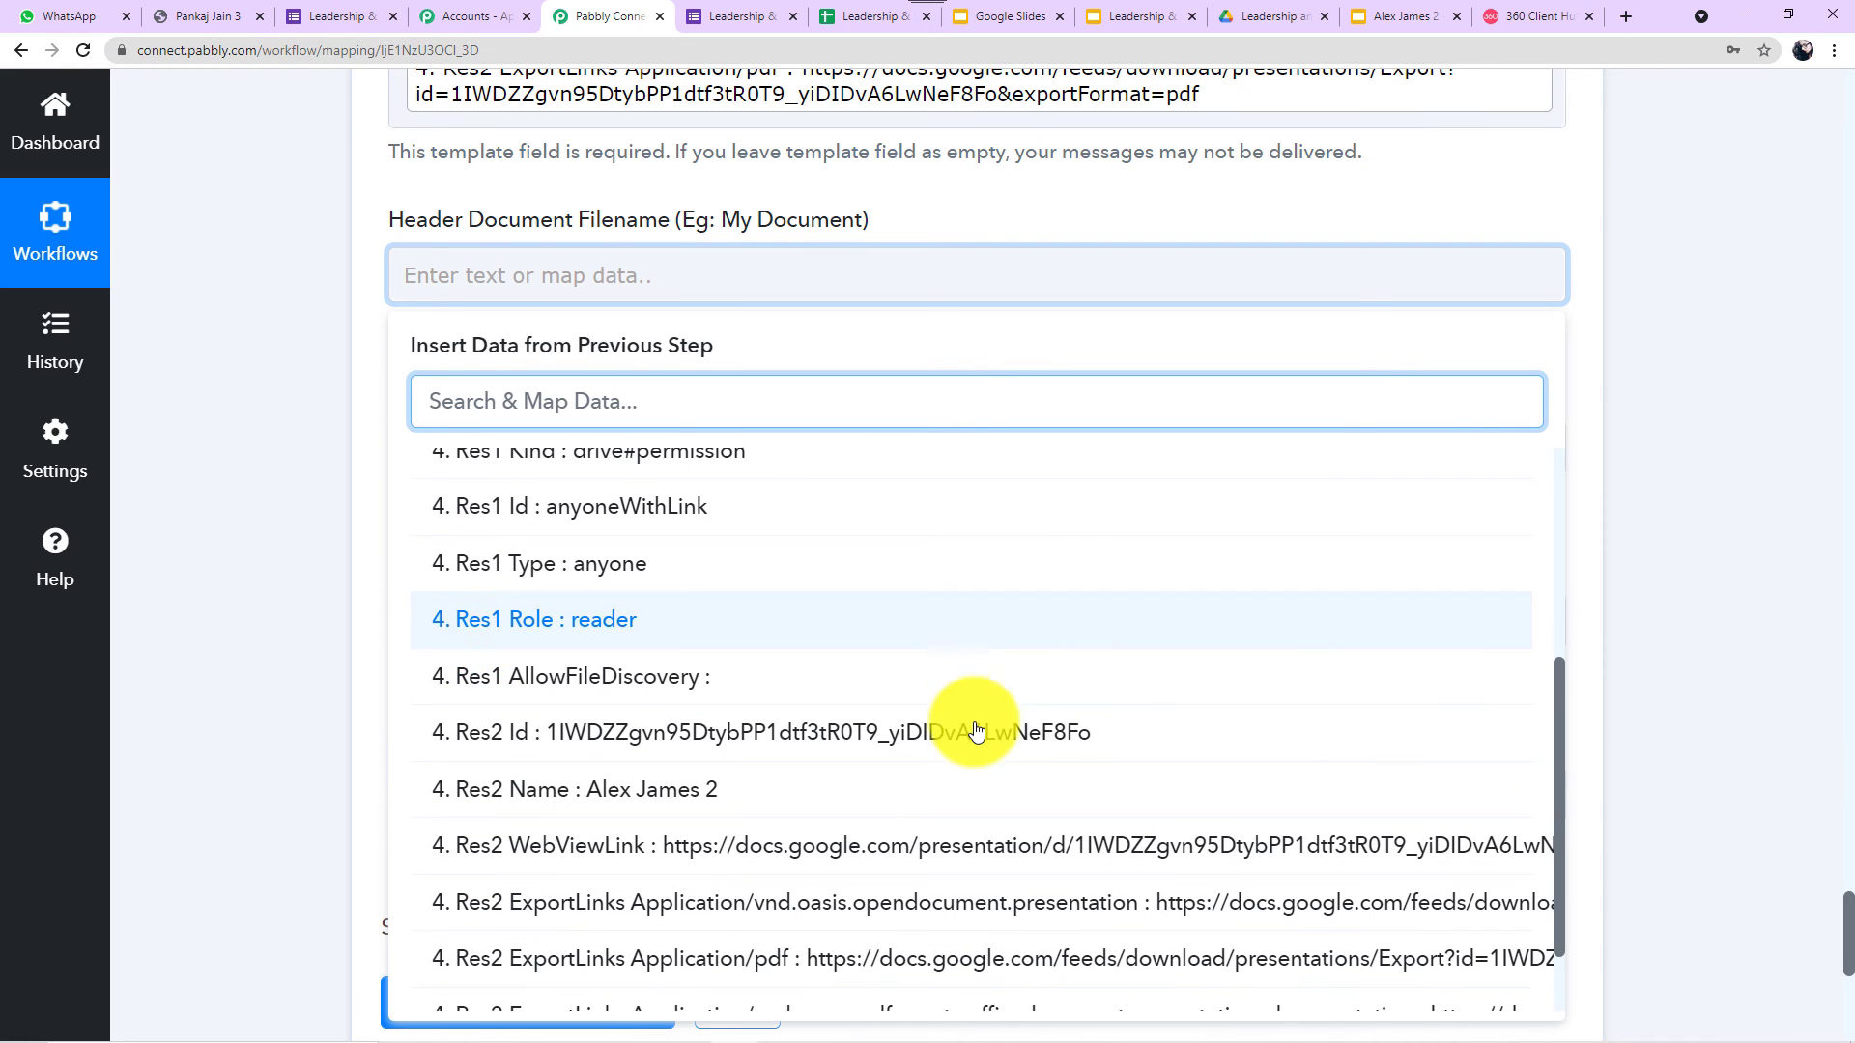
pyautogui.click(676, 791)
pyautogui.click(317, 622)
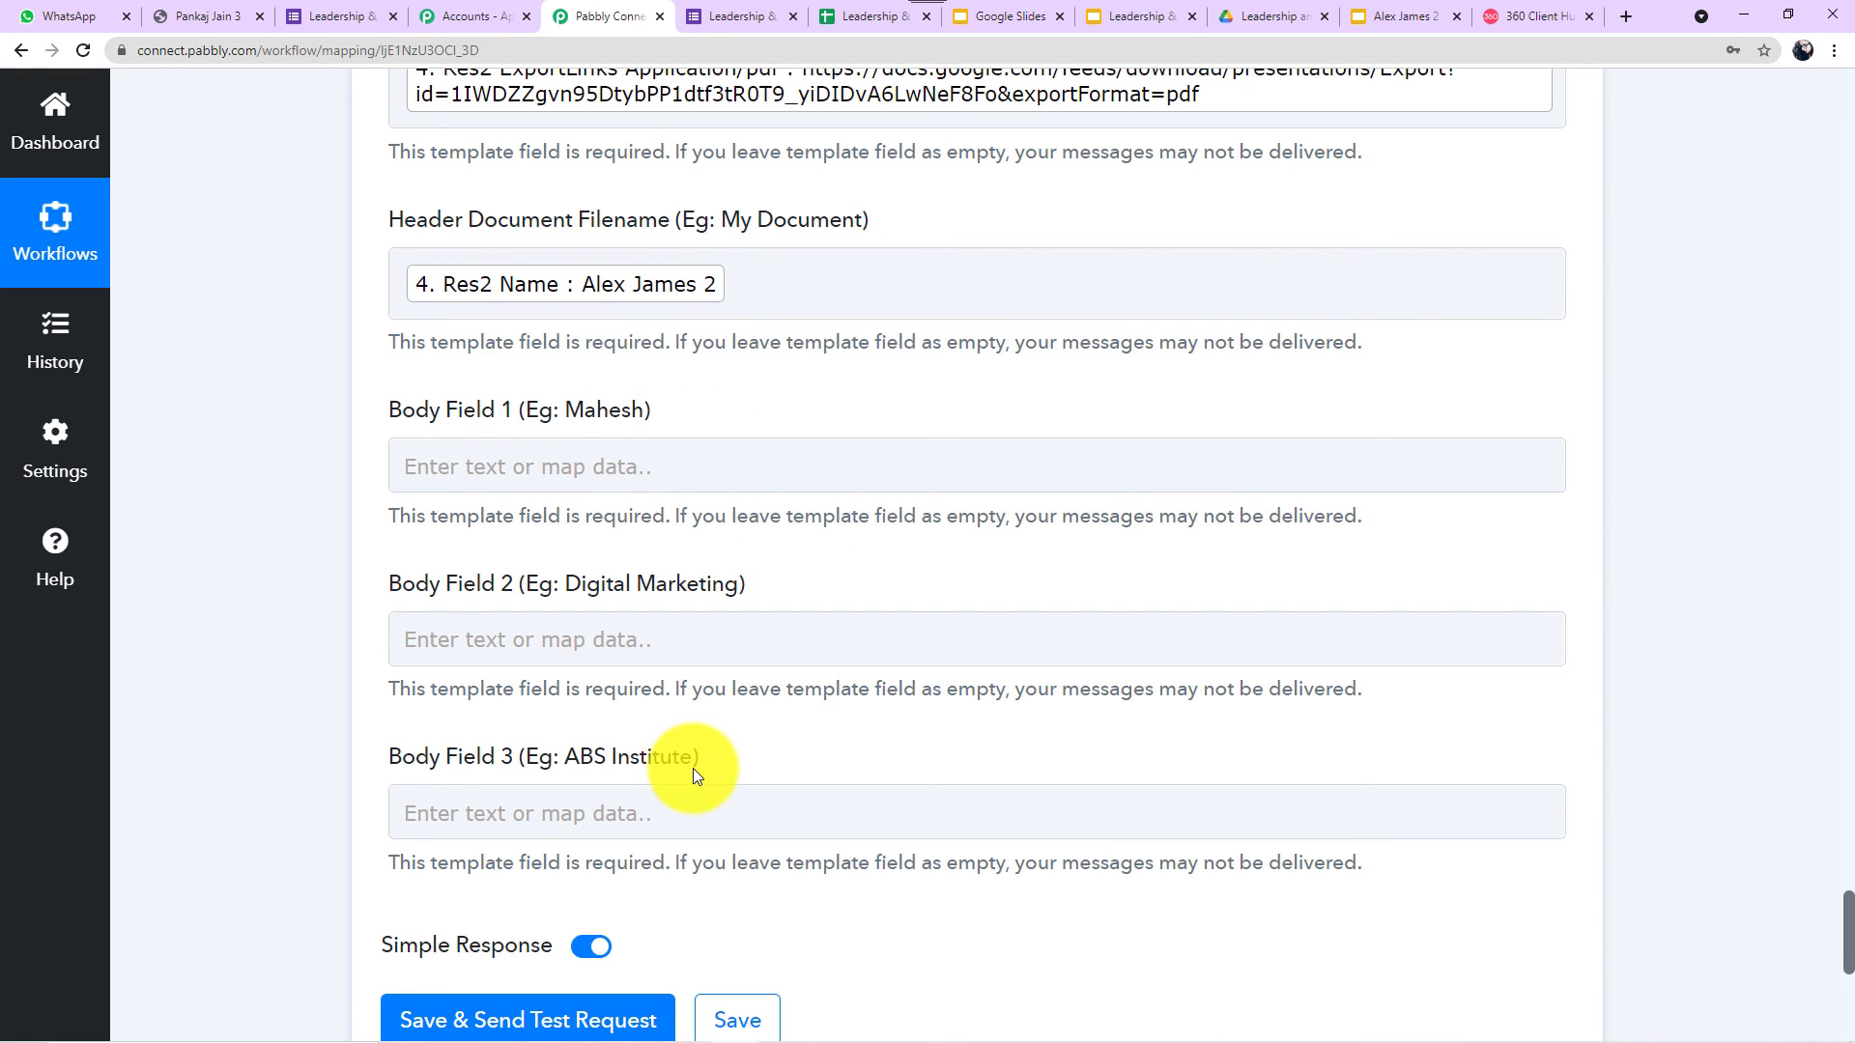
# Switch to the 360Dialog hub and preview the certificate_link template to examine where its body variables are used.
pyautogui.click(1527, 14)
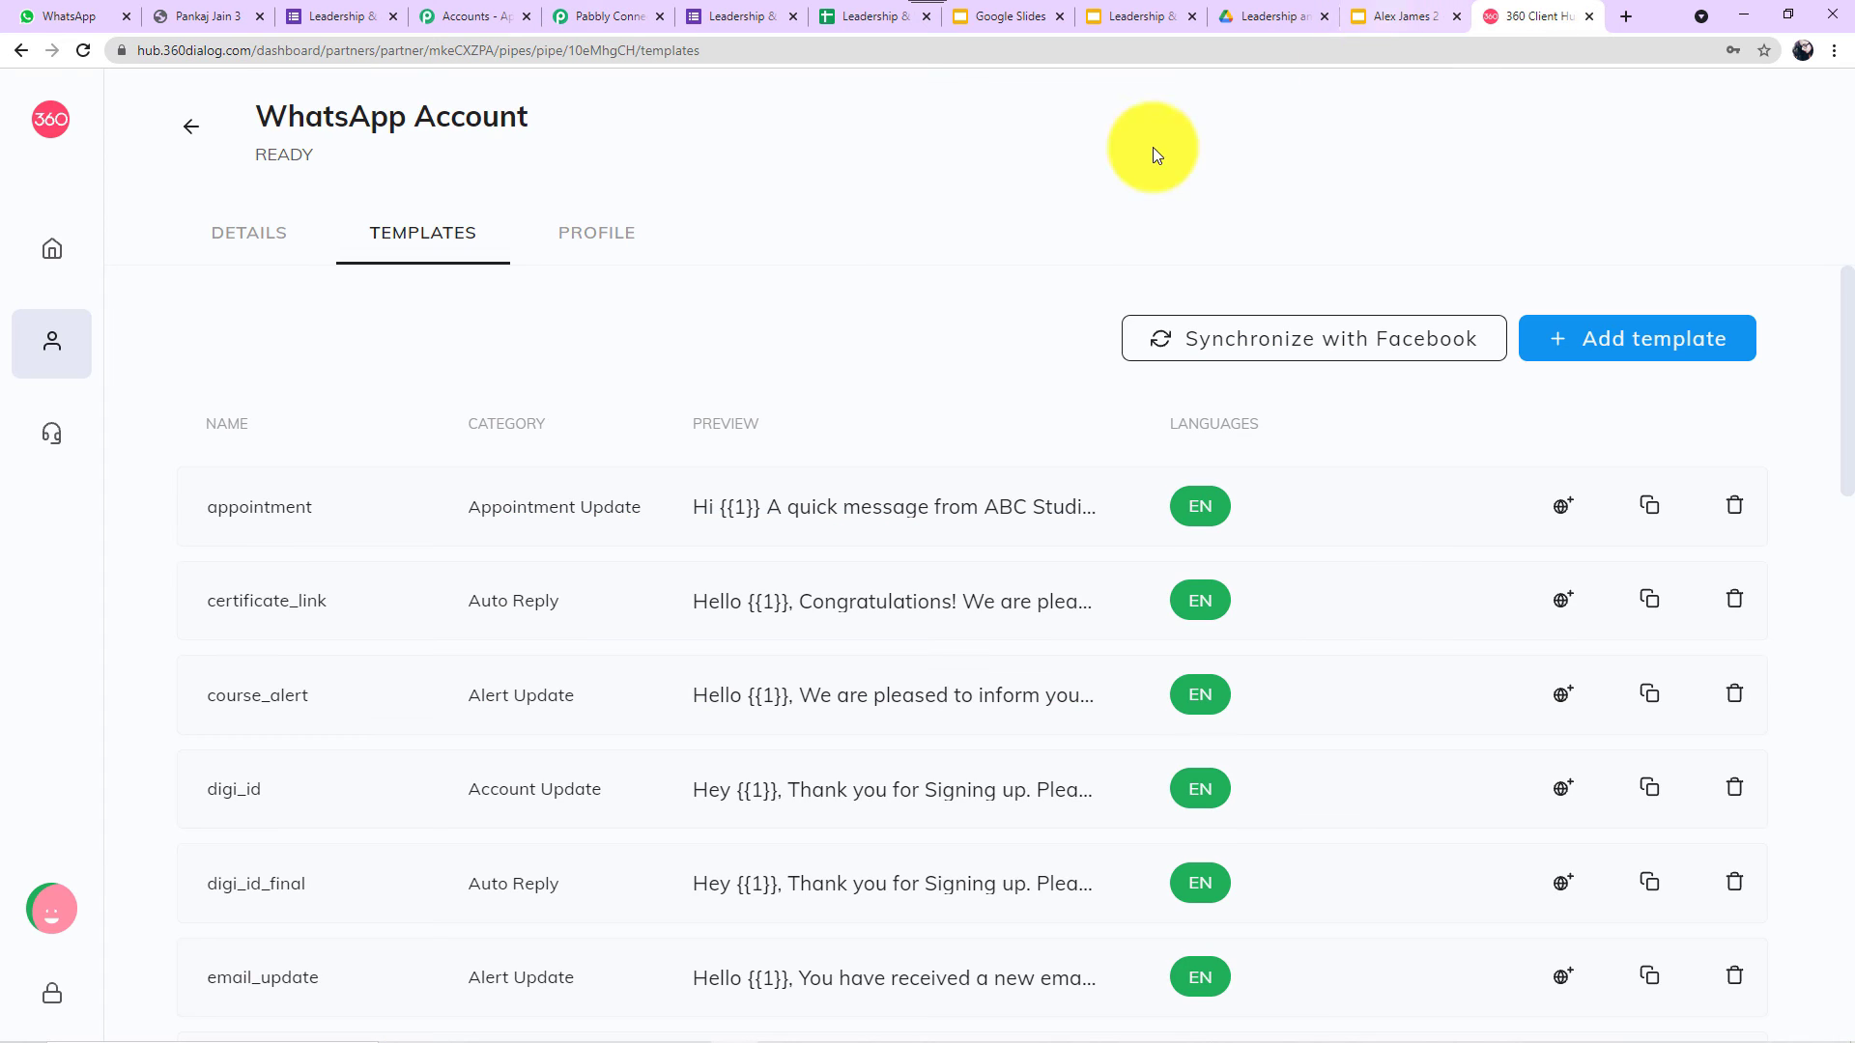
pyautogui.click(989, 606)
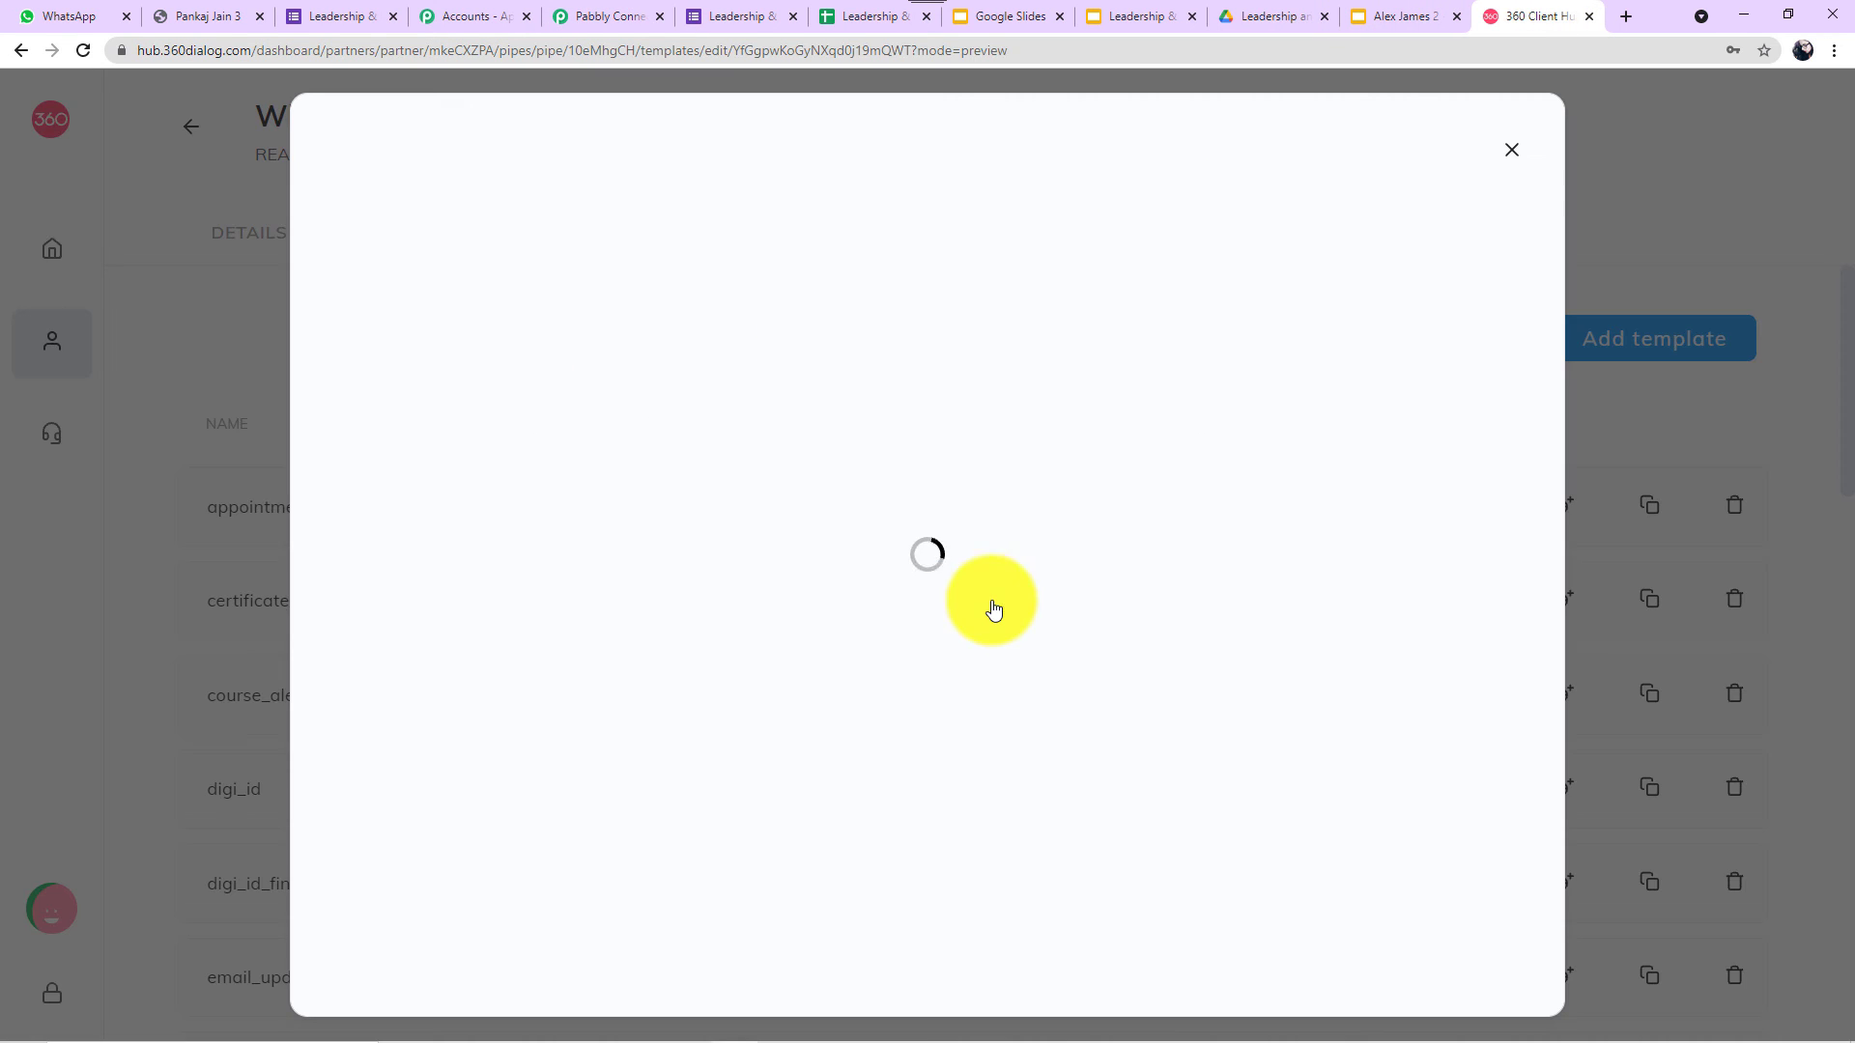
pyautogui.scroll(-3, 1207, 452)
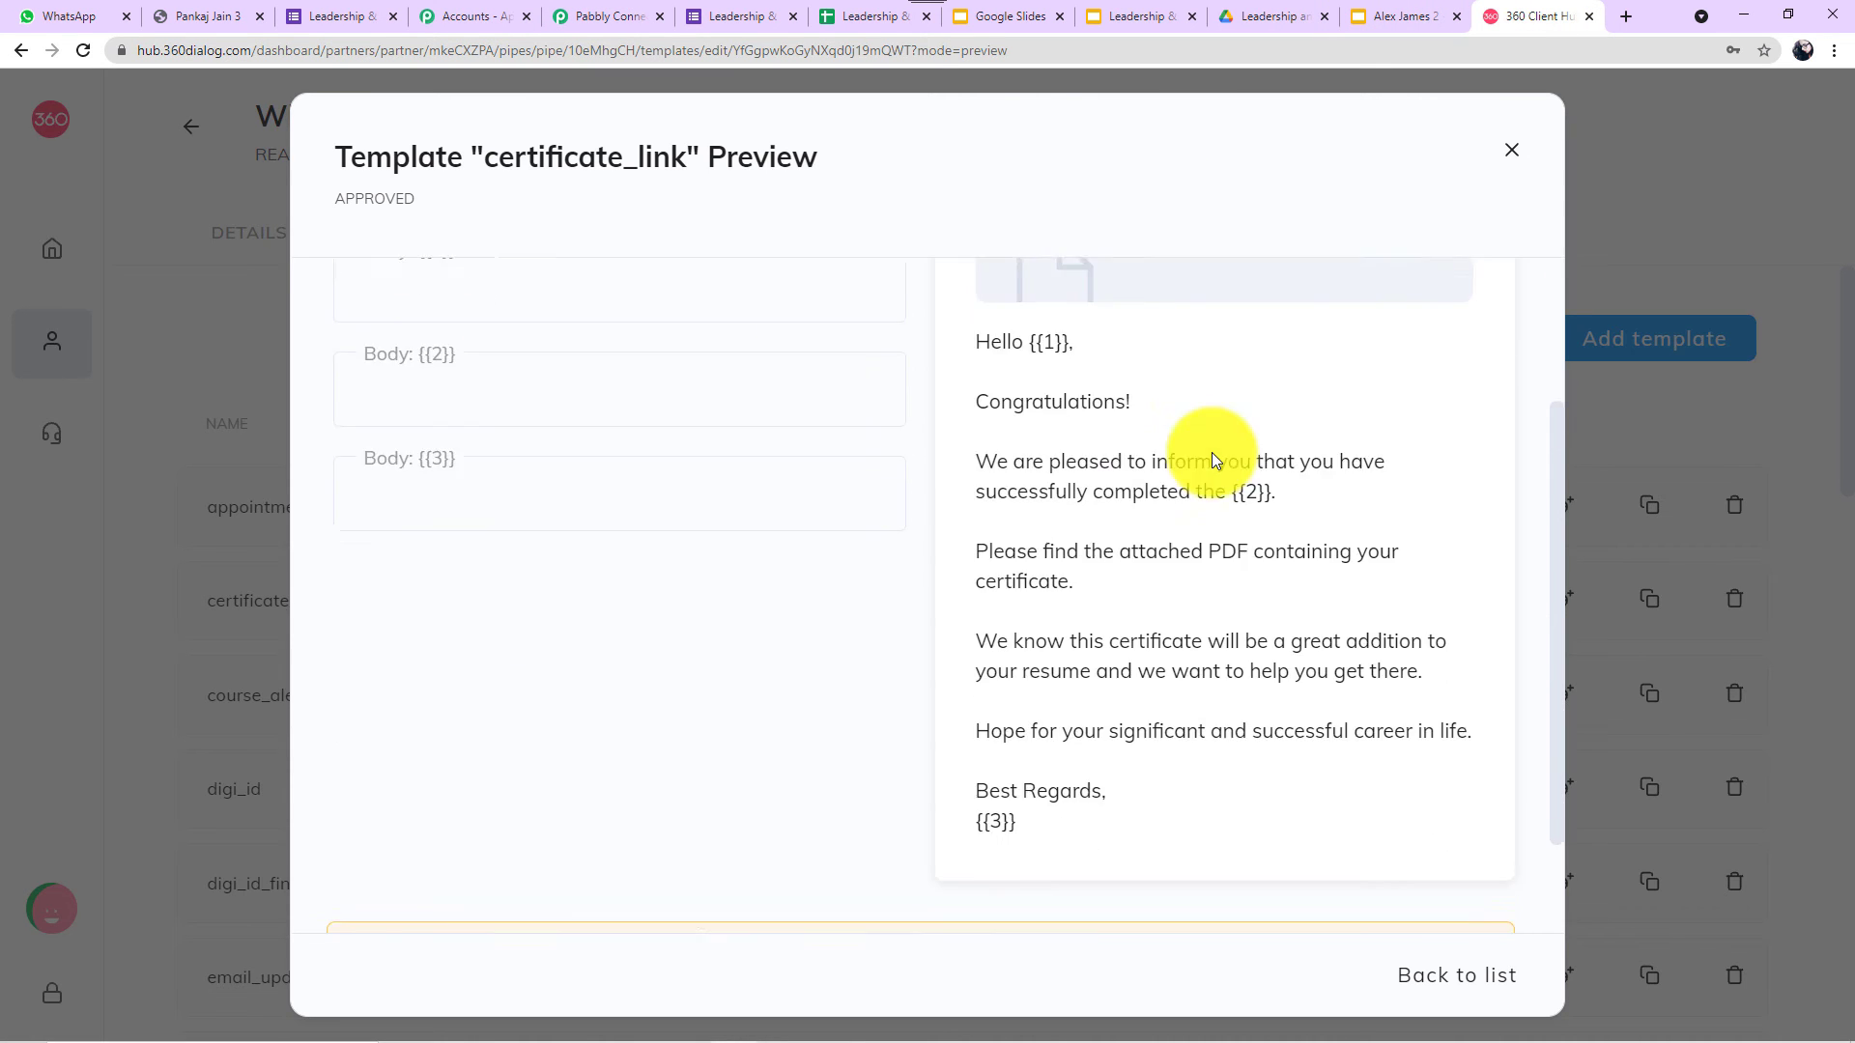
pyautogui.scroll(1, 1164, 390)
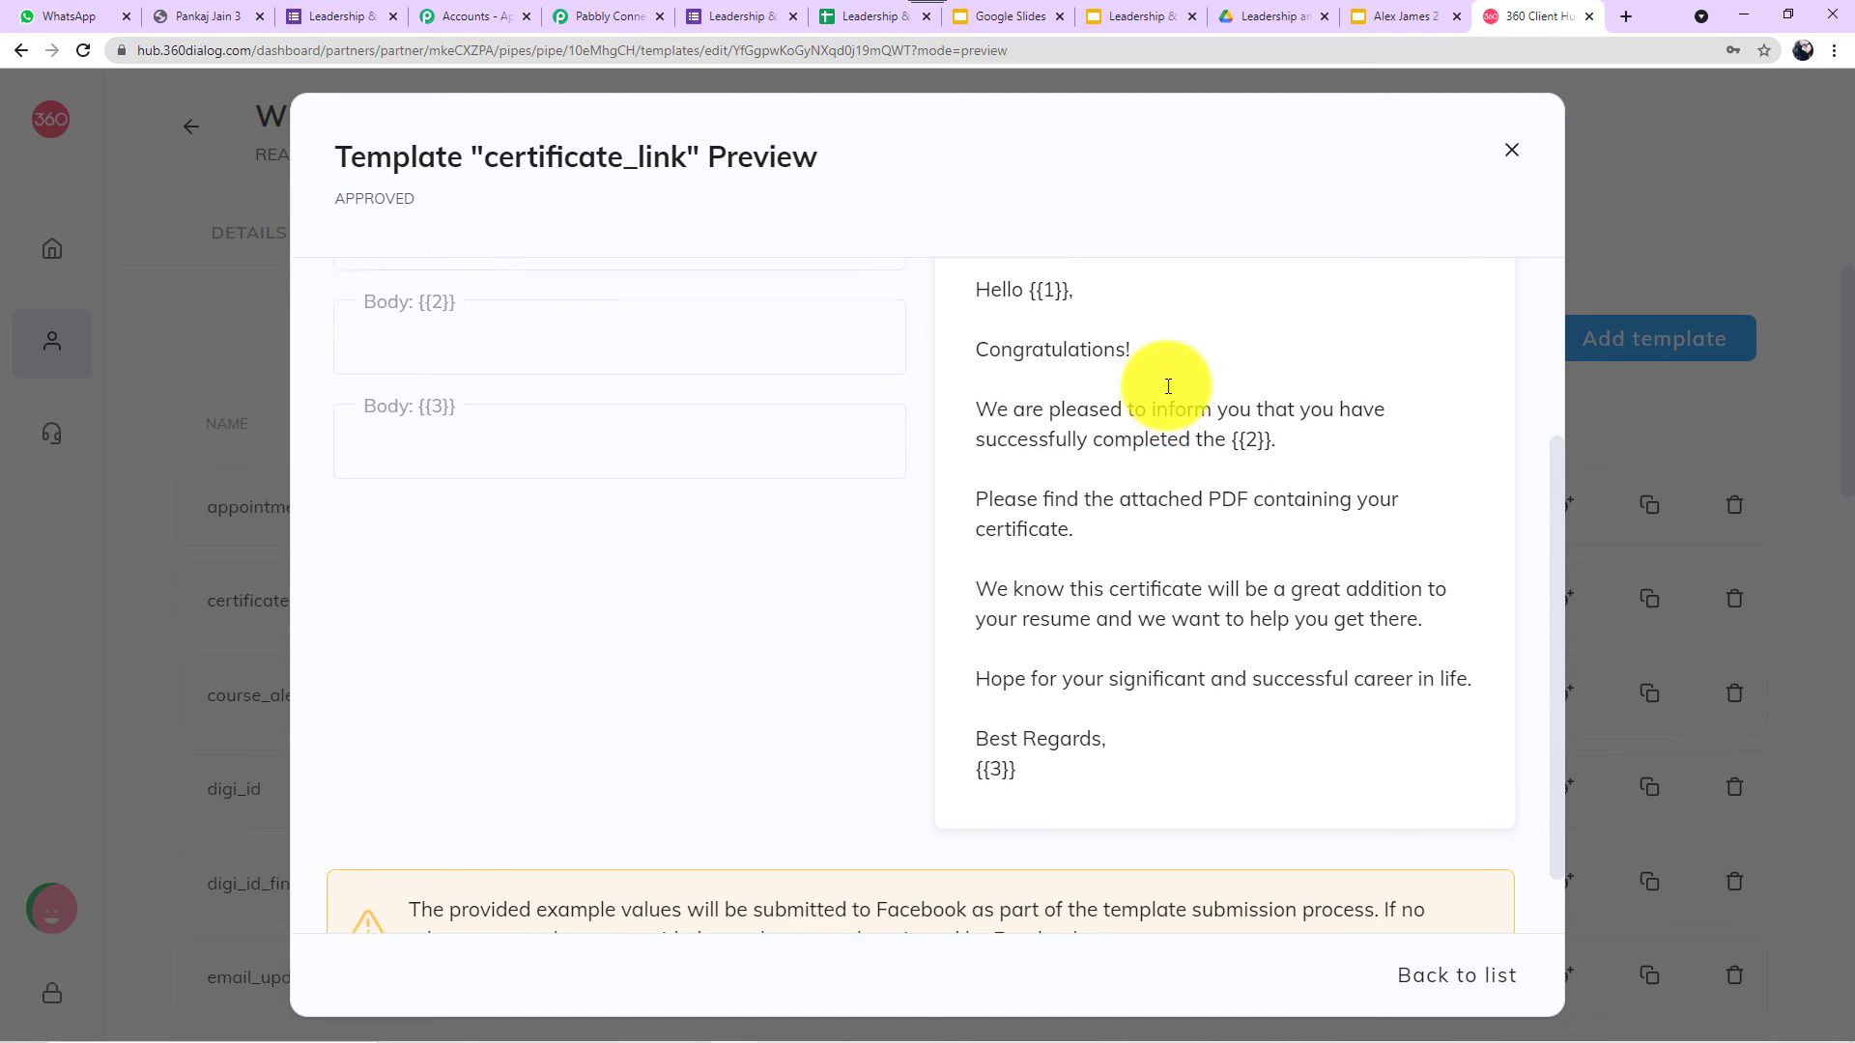
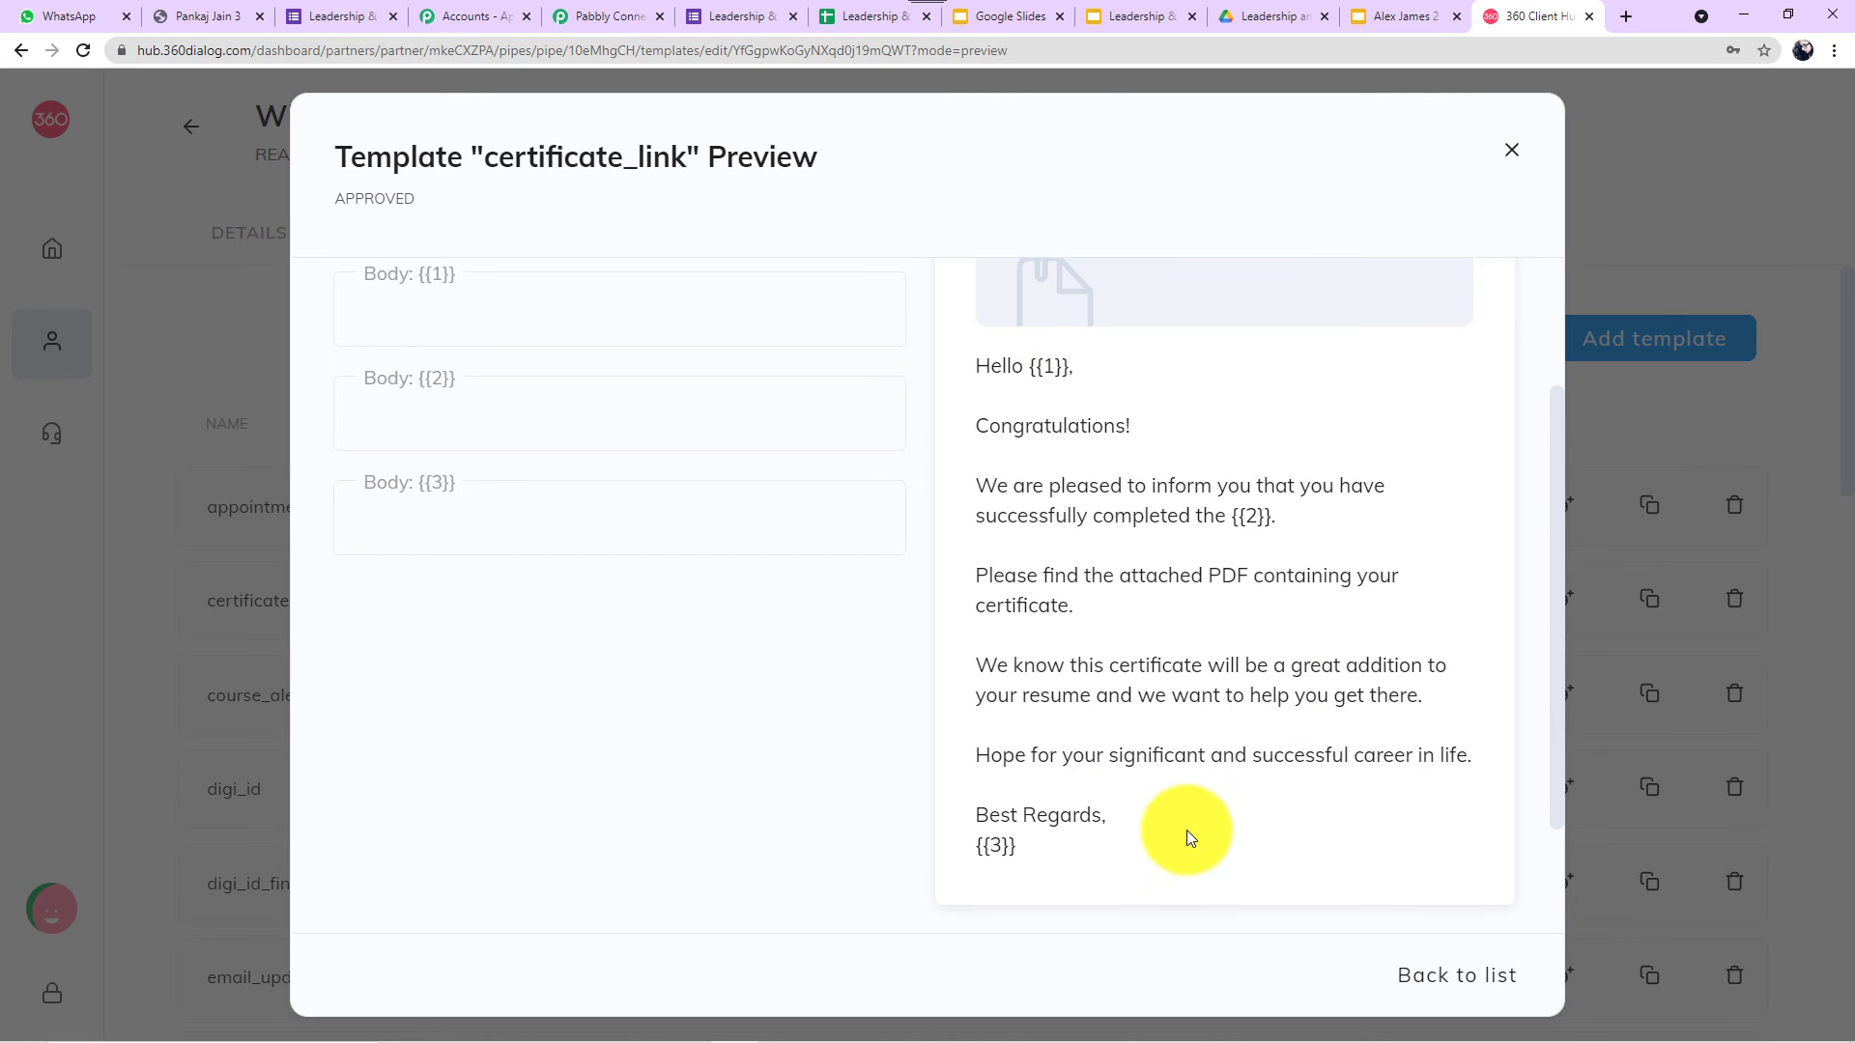
# Return to Pabbly Connect and map Body Field 1 to the Full Name from the Google Forms response.
pyautogui.click(572, 14)
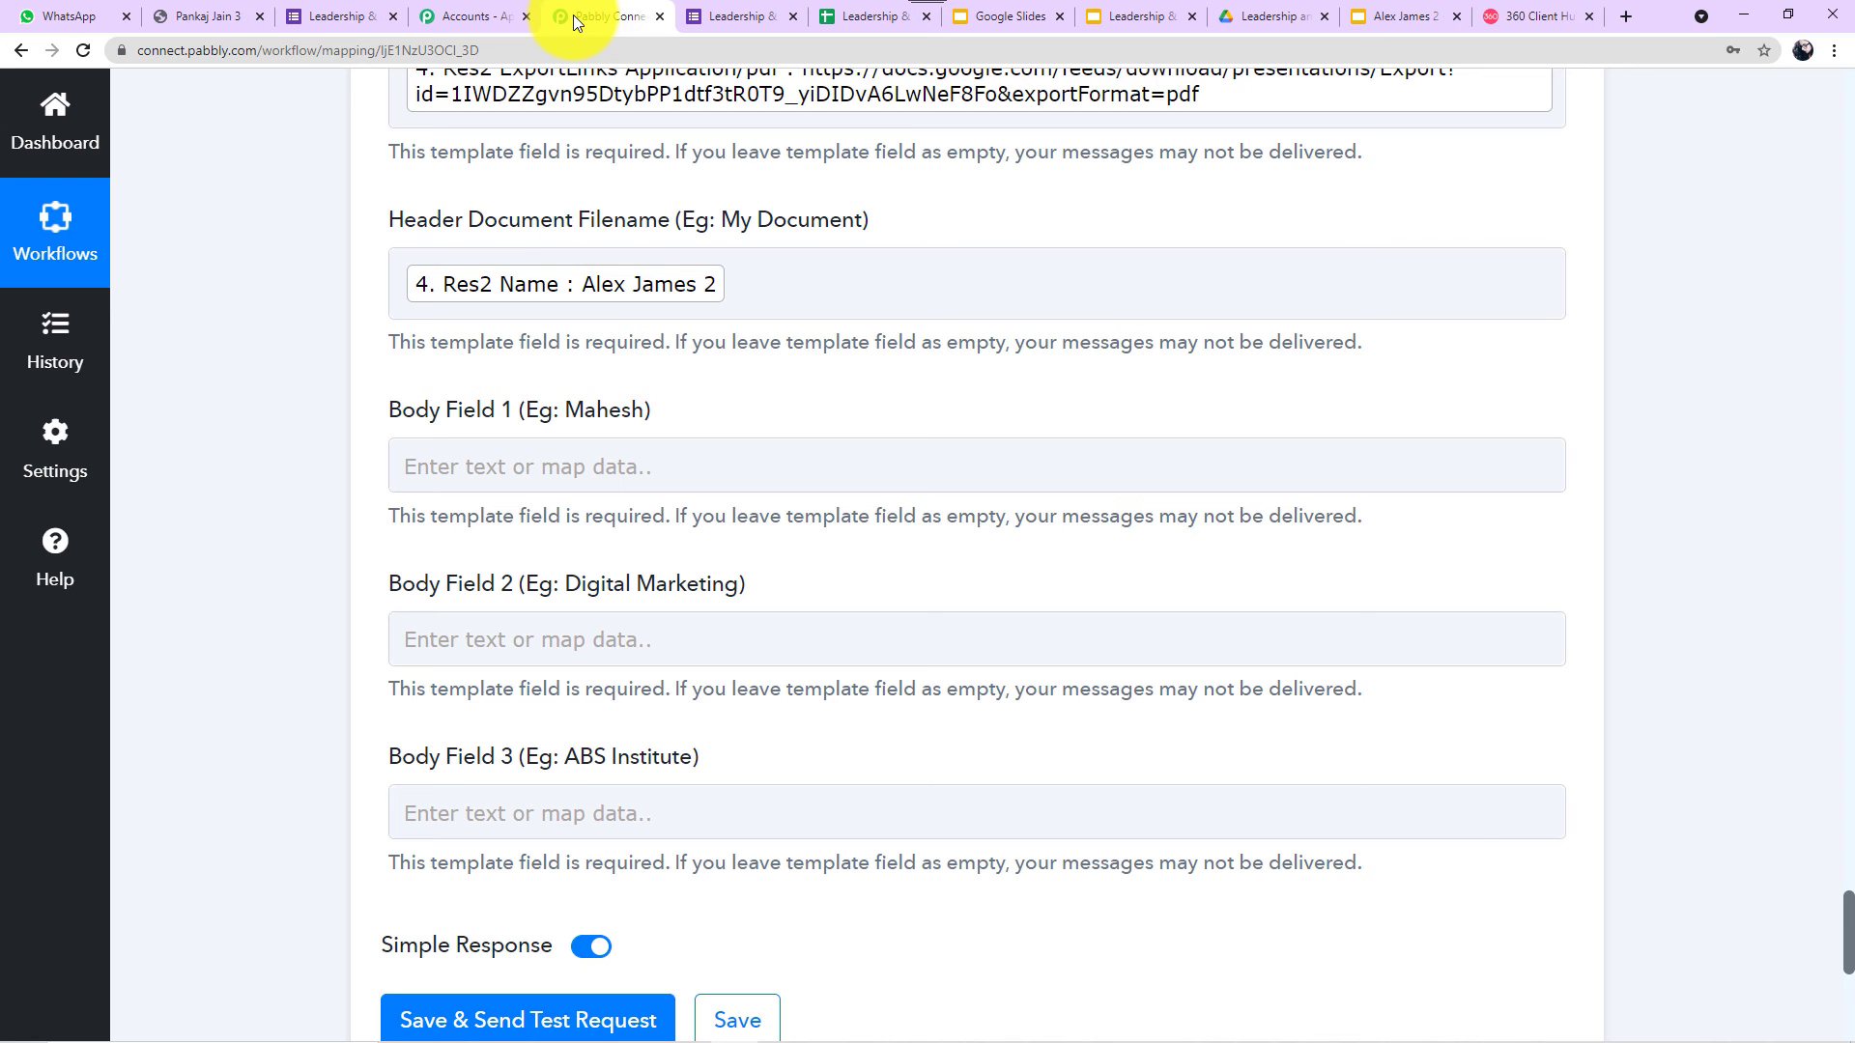
pyautogui.click(682, 442)
pyautogui.scroll(-2, 682, 439)
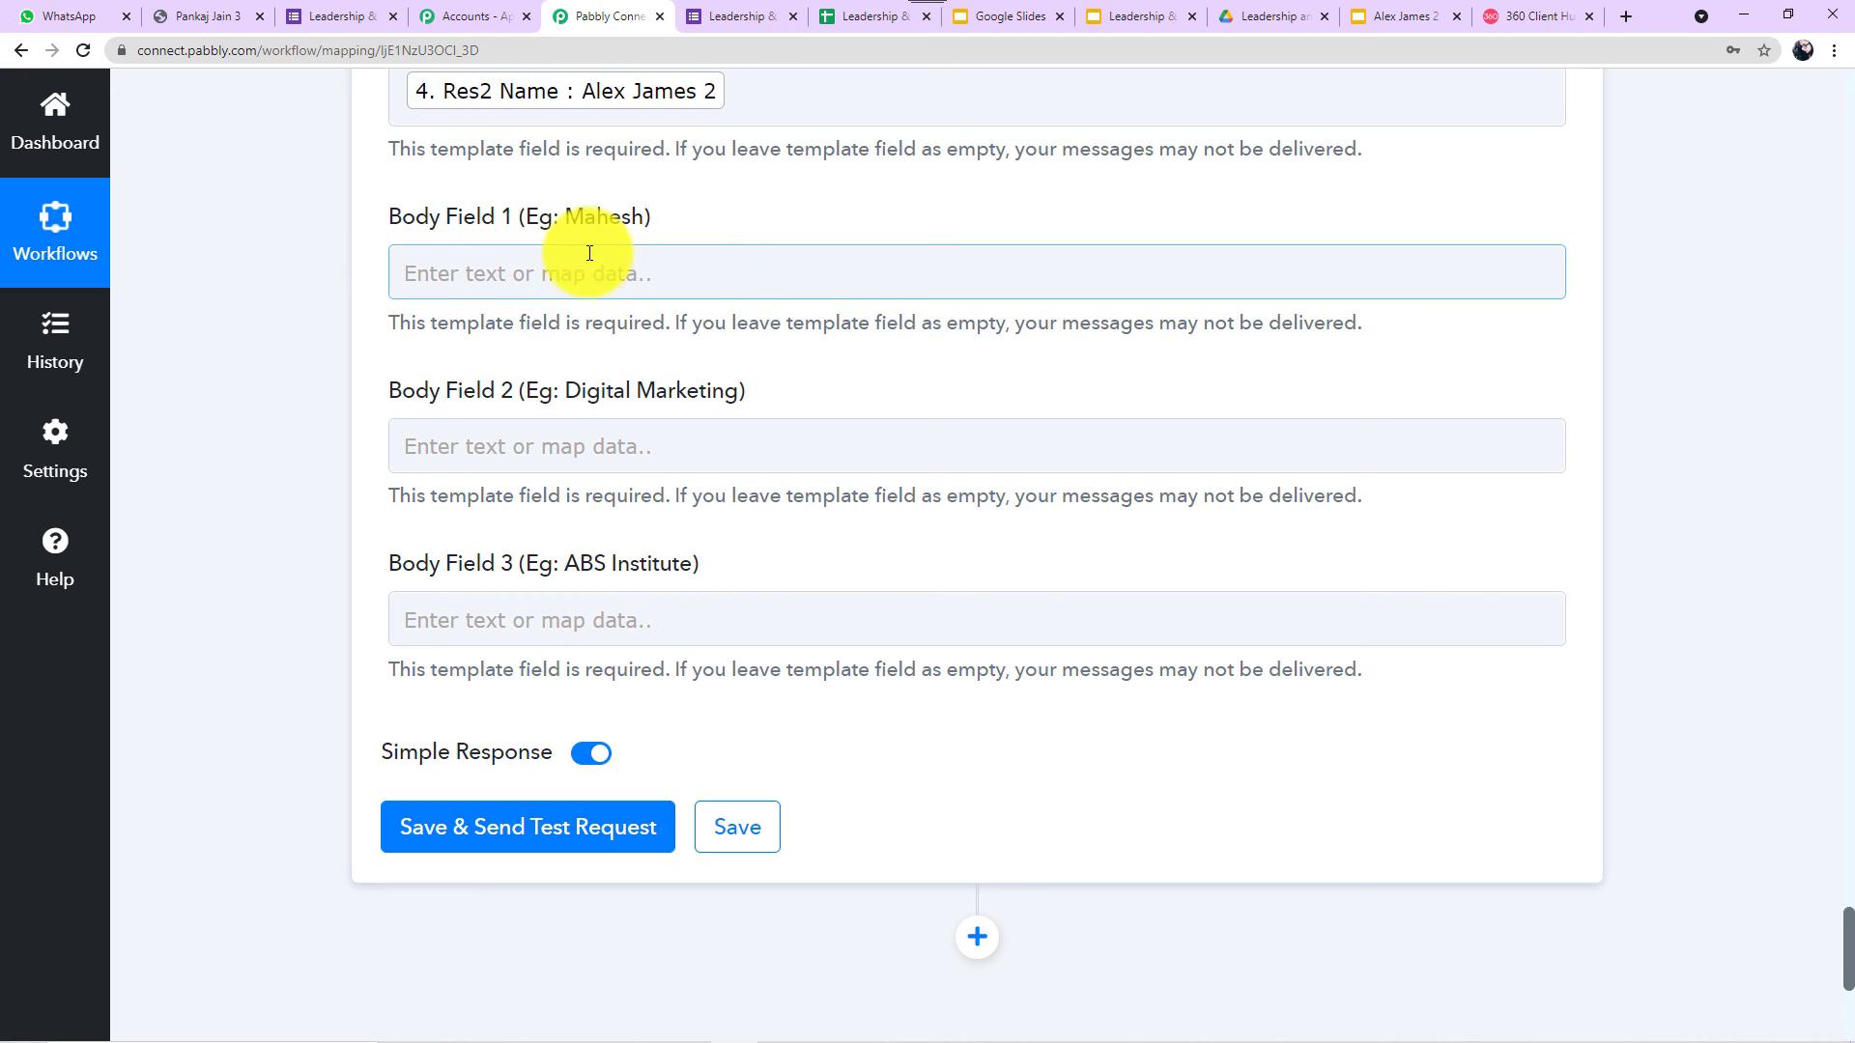
pyautogui.click(709, 274)
pyautogui.scroll(-2, 764, 318)
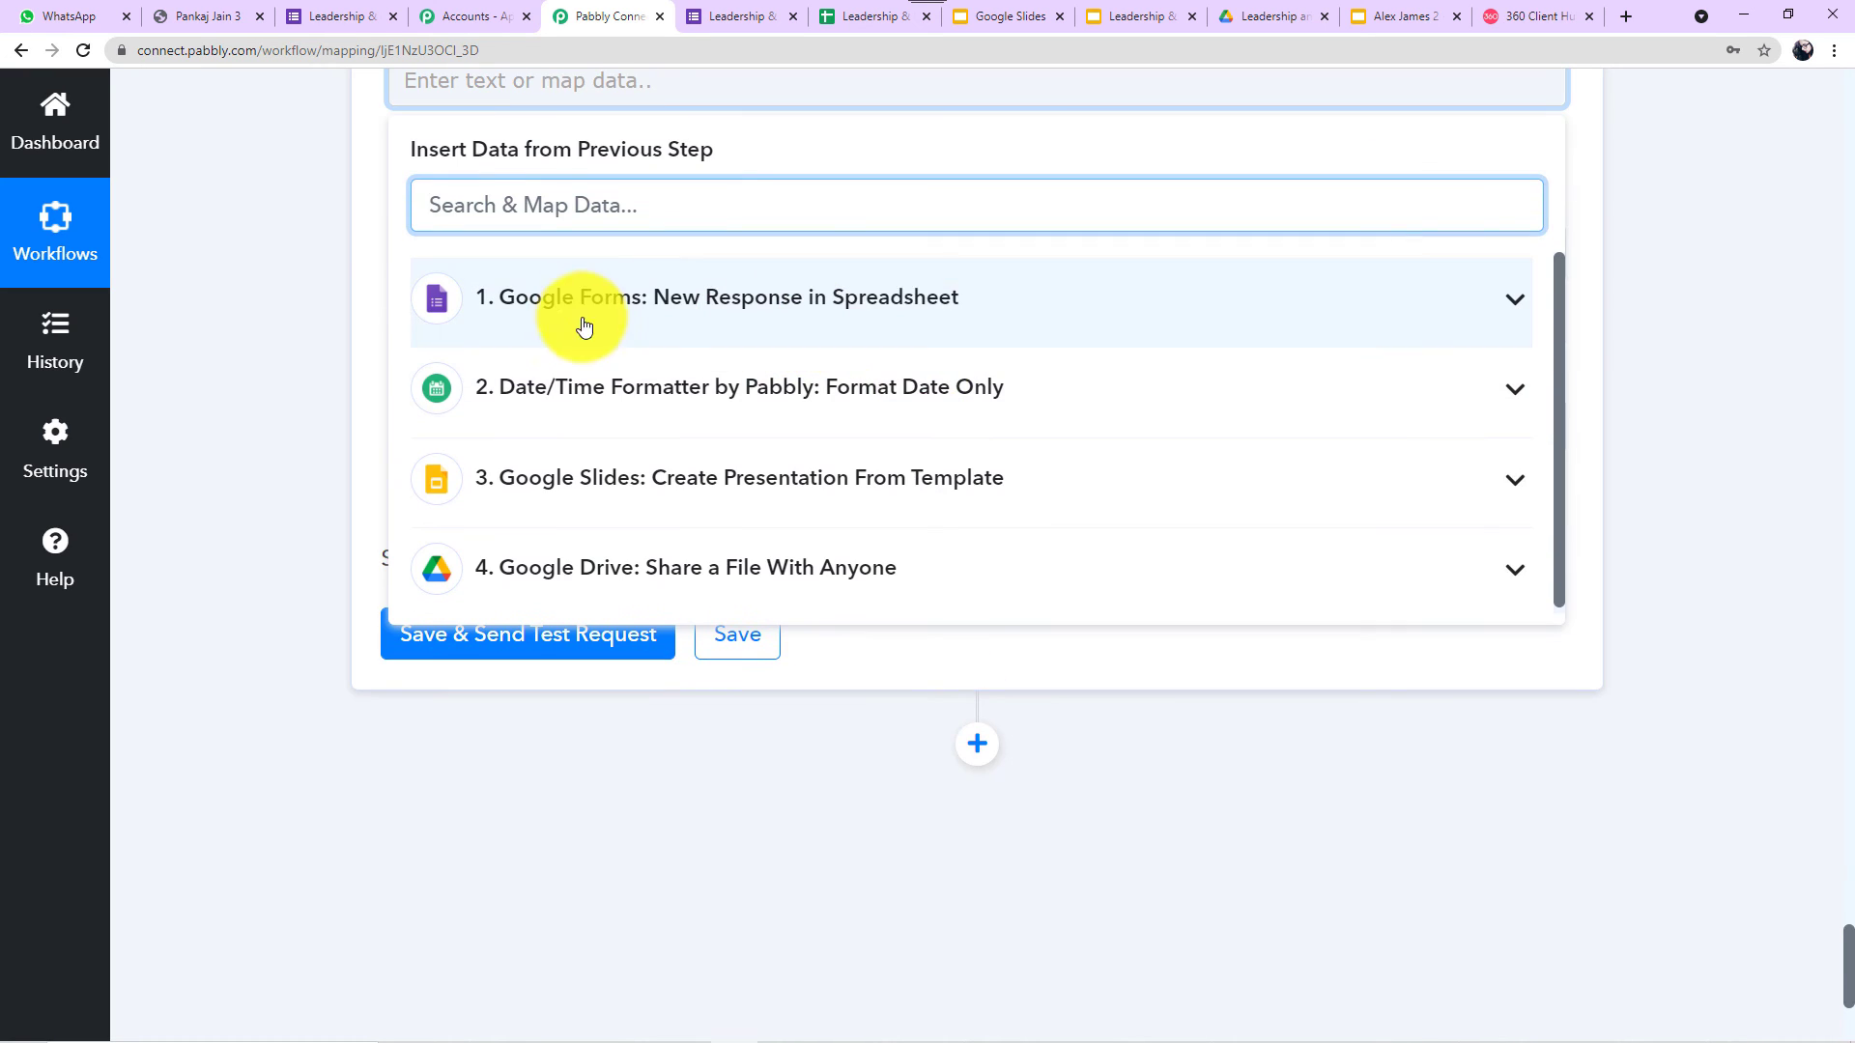
pyautogui.click(879, 324)
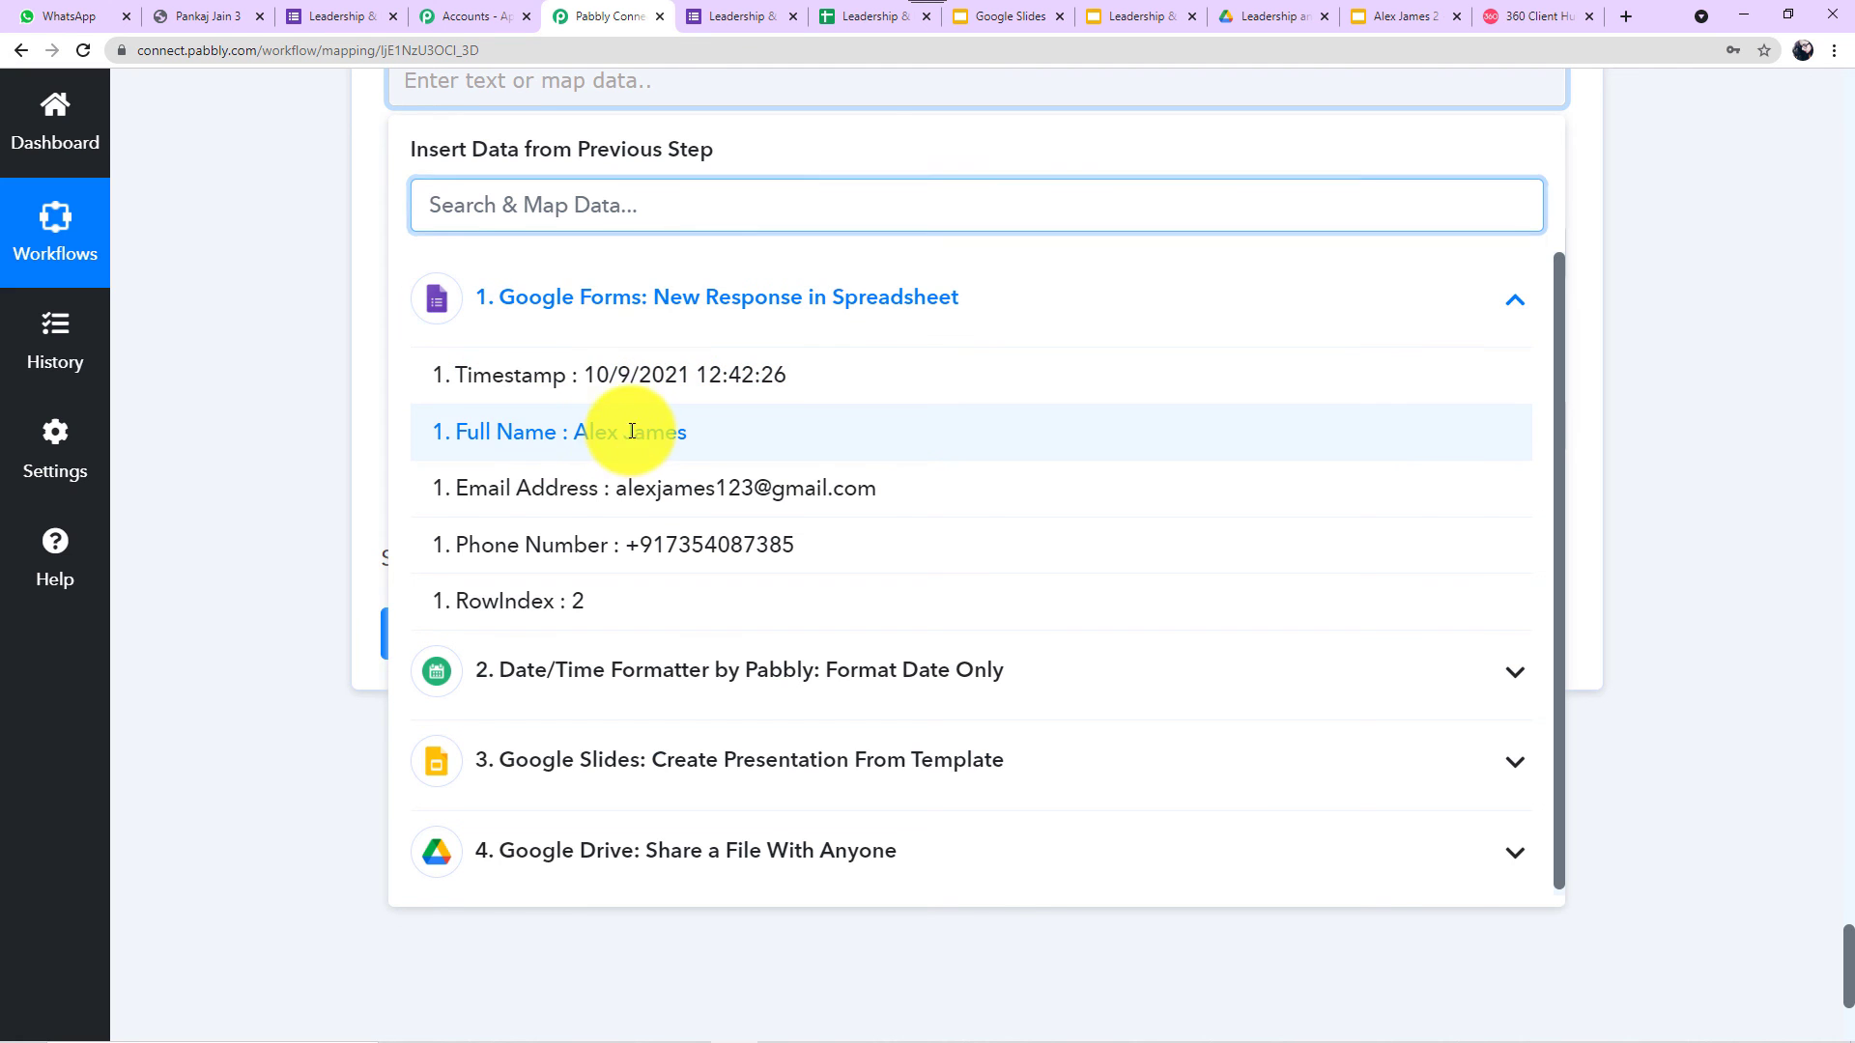
pyautogui.click(526, 432)
pyautogui.click(319, 354)
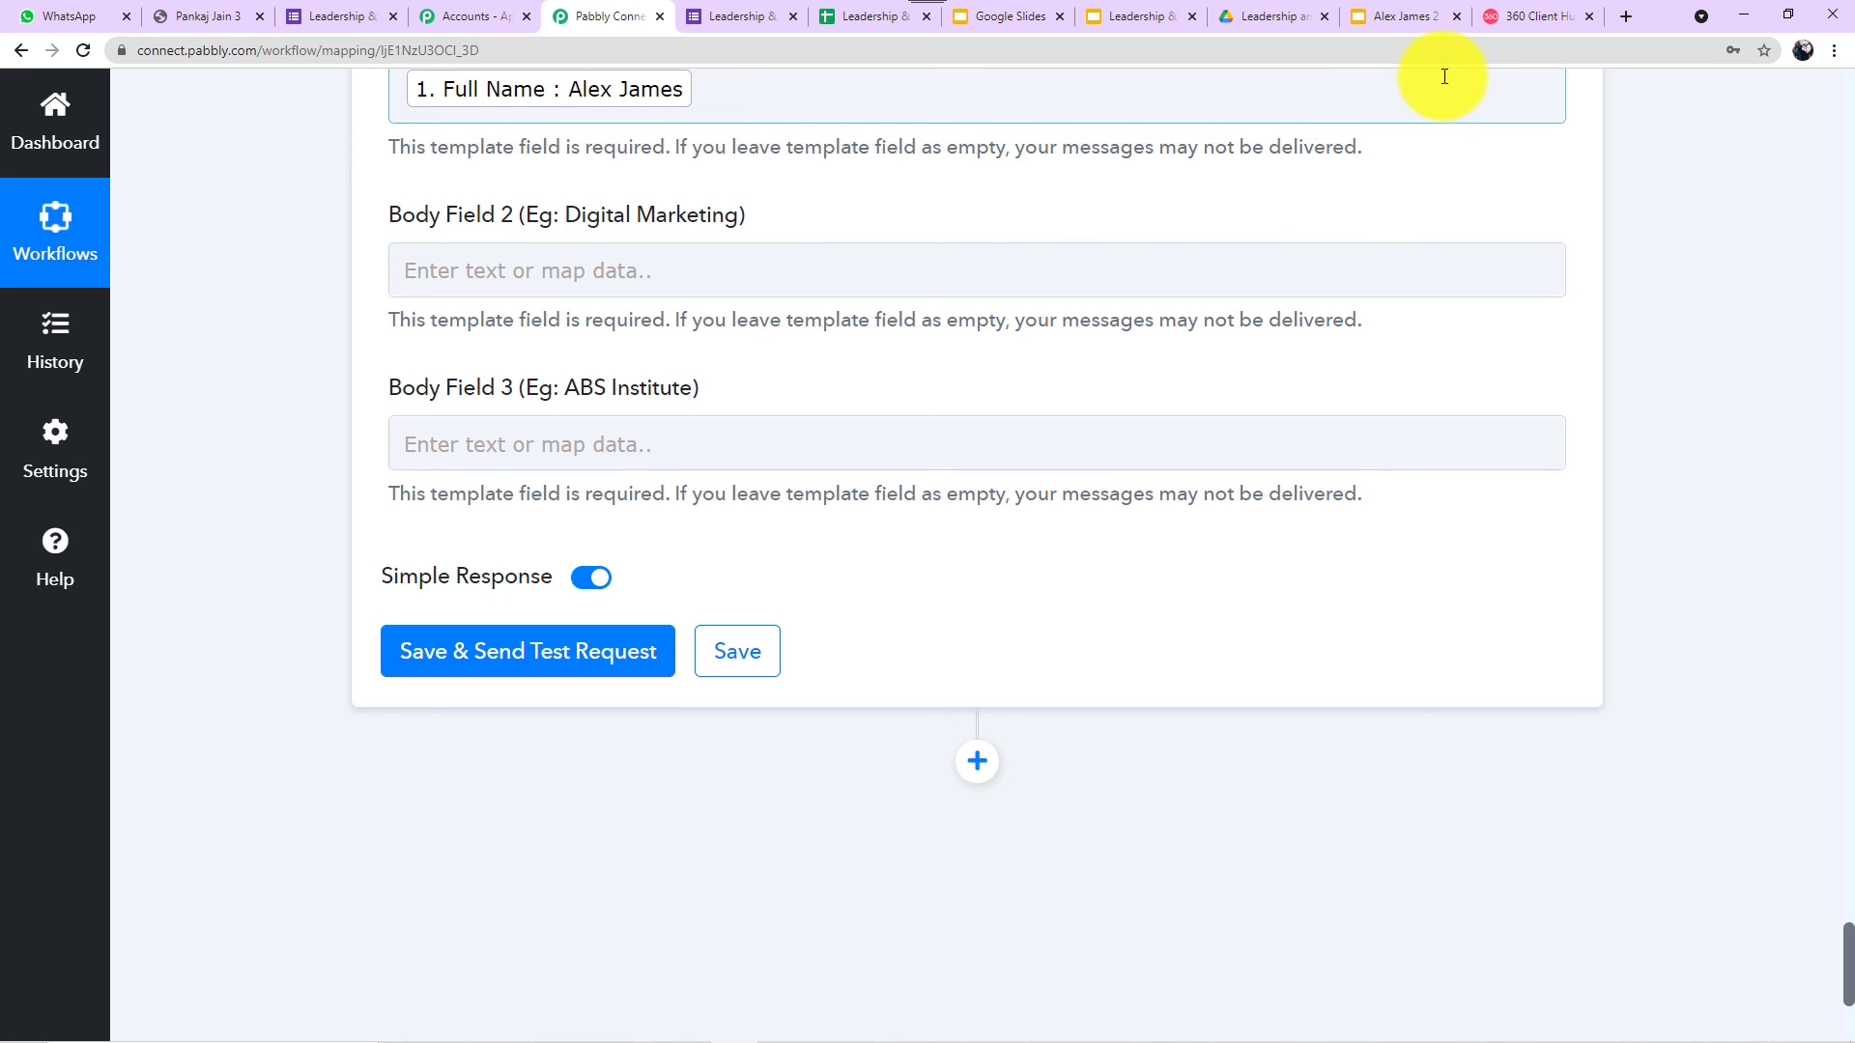
# Recheck the second variable in the 360Dialog template preview and set Body Field 2 in Pabbly Connect to "Leadership And Management".
pyautogui.click(1498, 20)
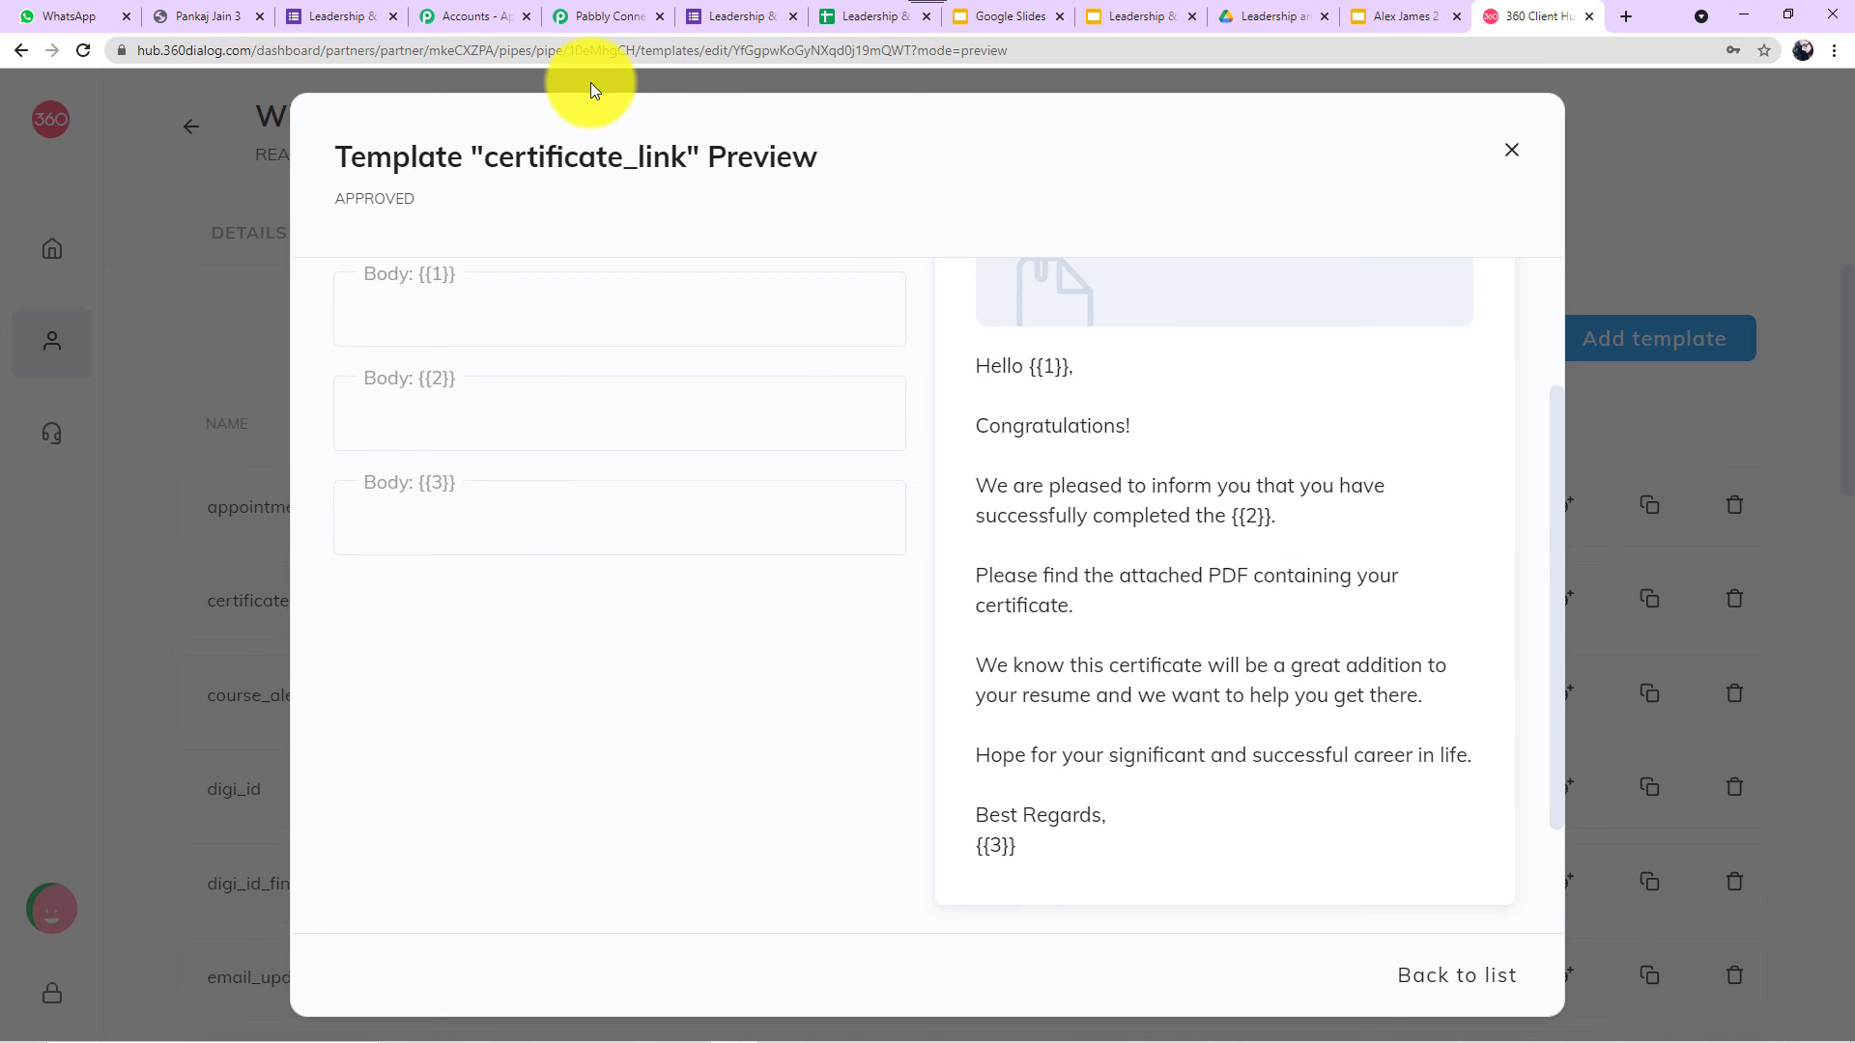
pyautogui.click(612, 18)
pyautogui.click(678, 261)
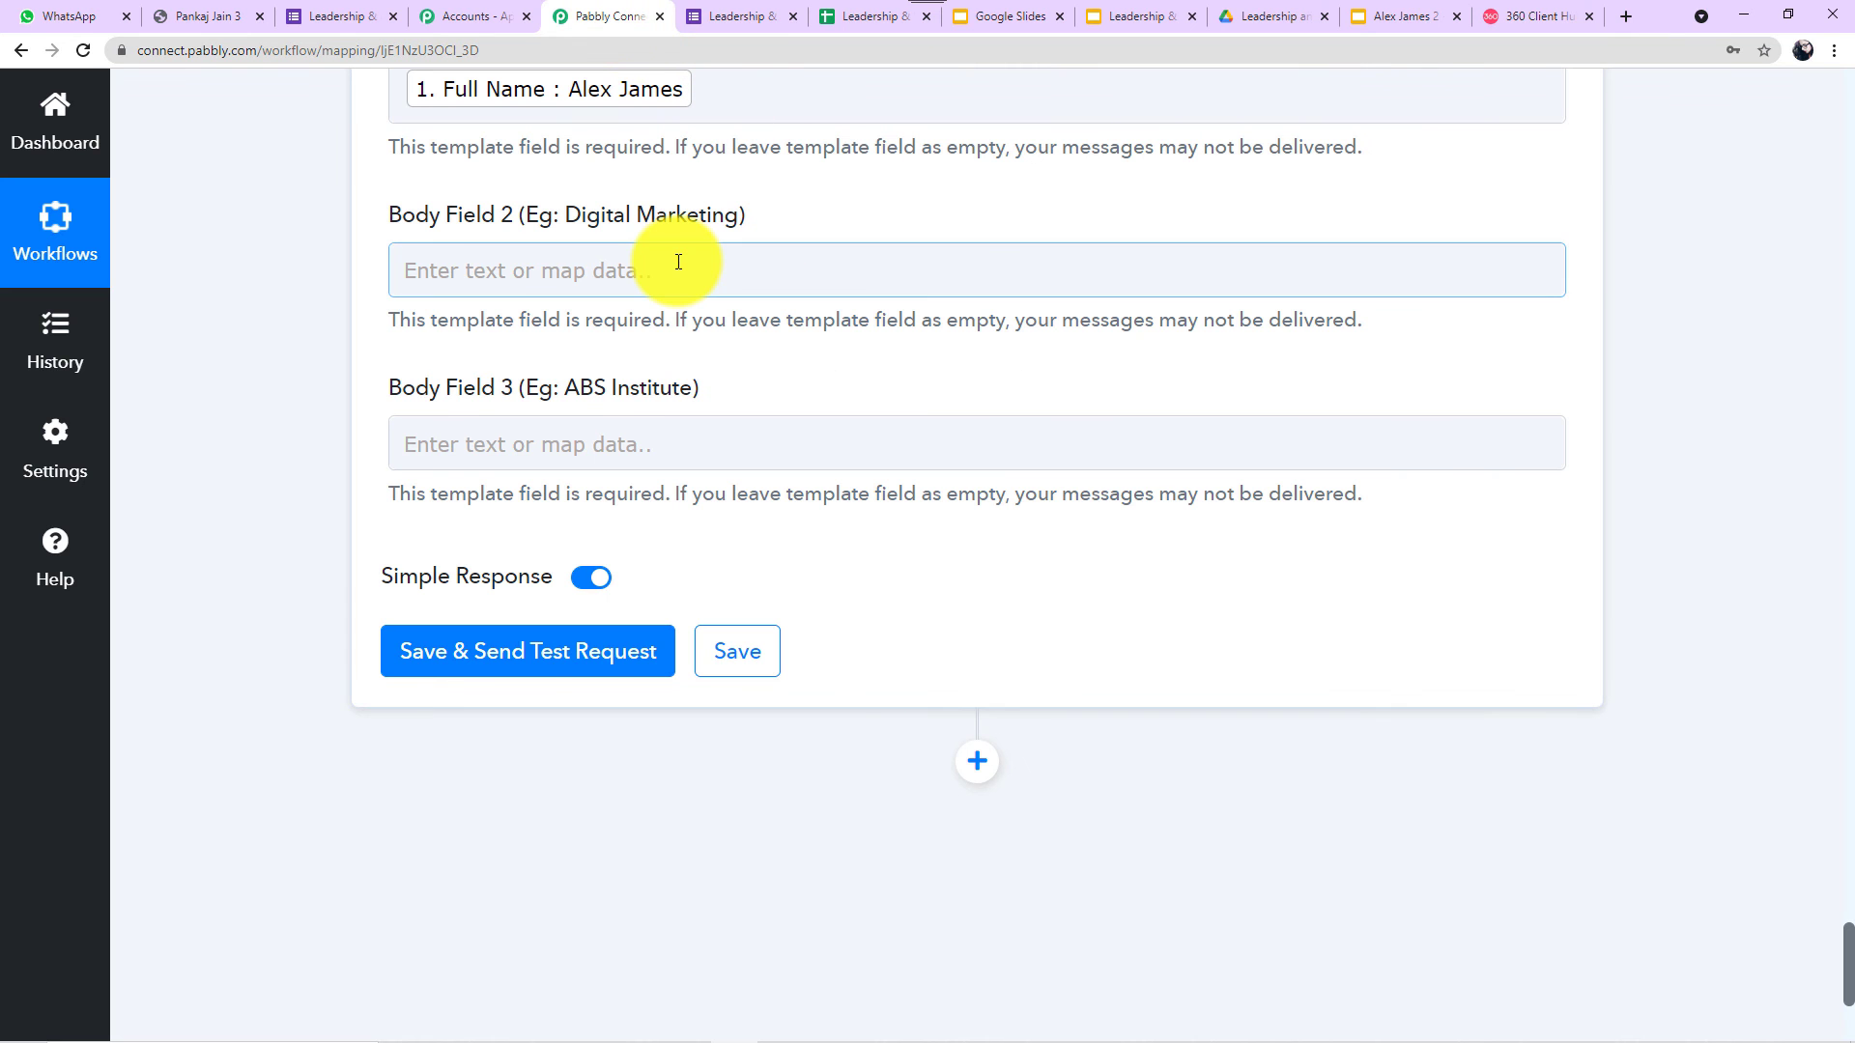
pyautogui.click(678, 262)
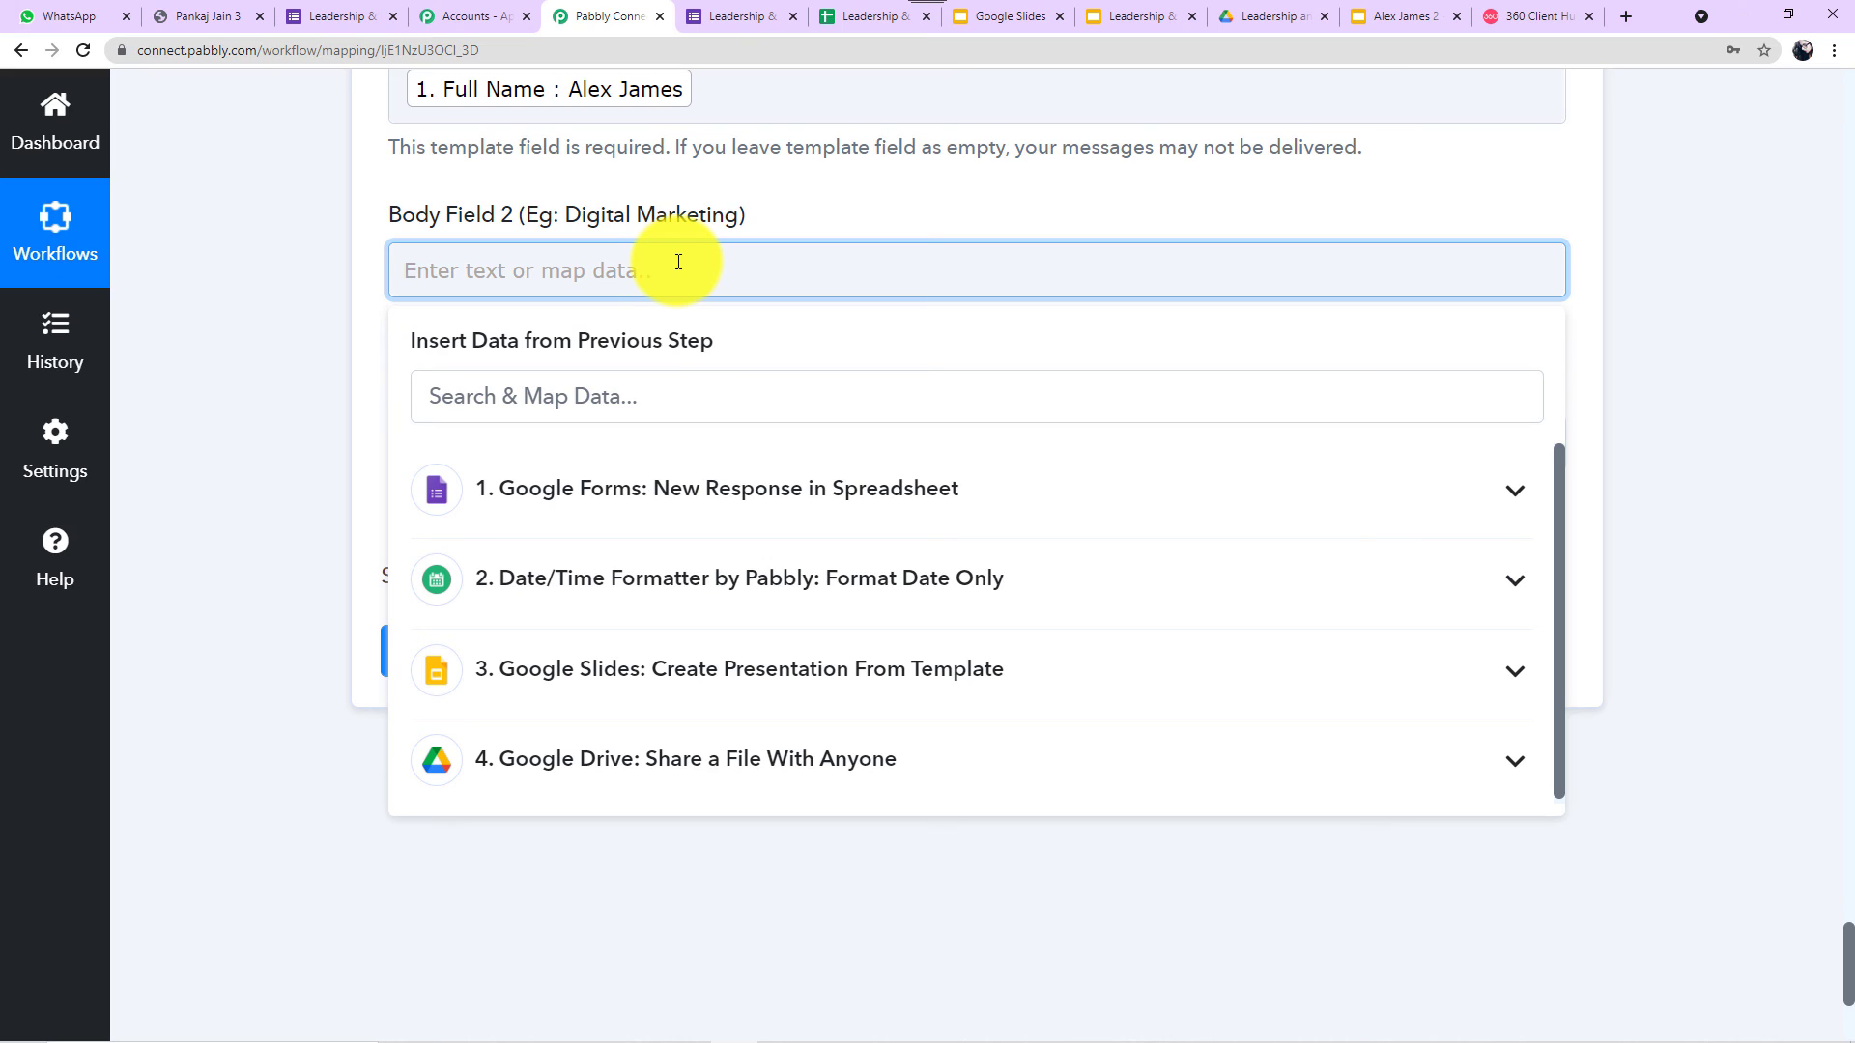
pyautogui.write('Le')
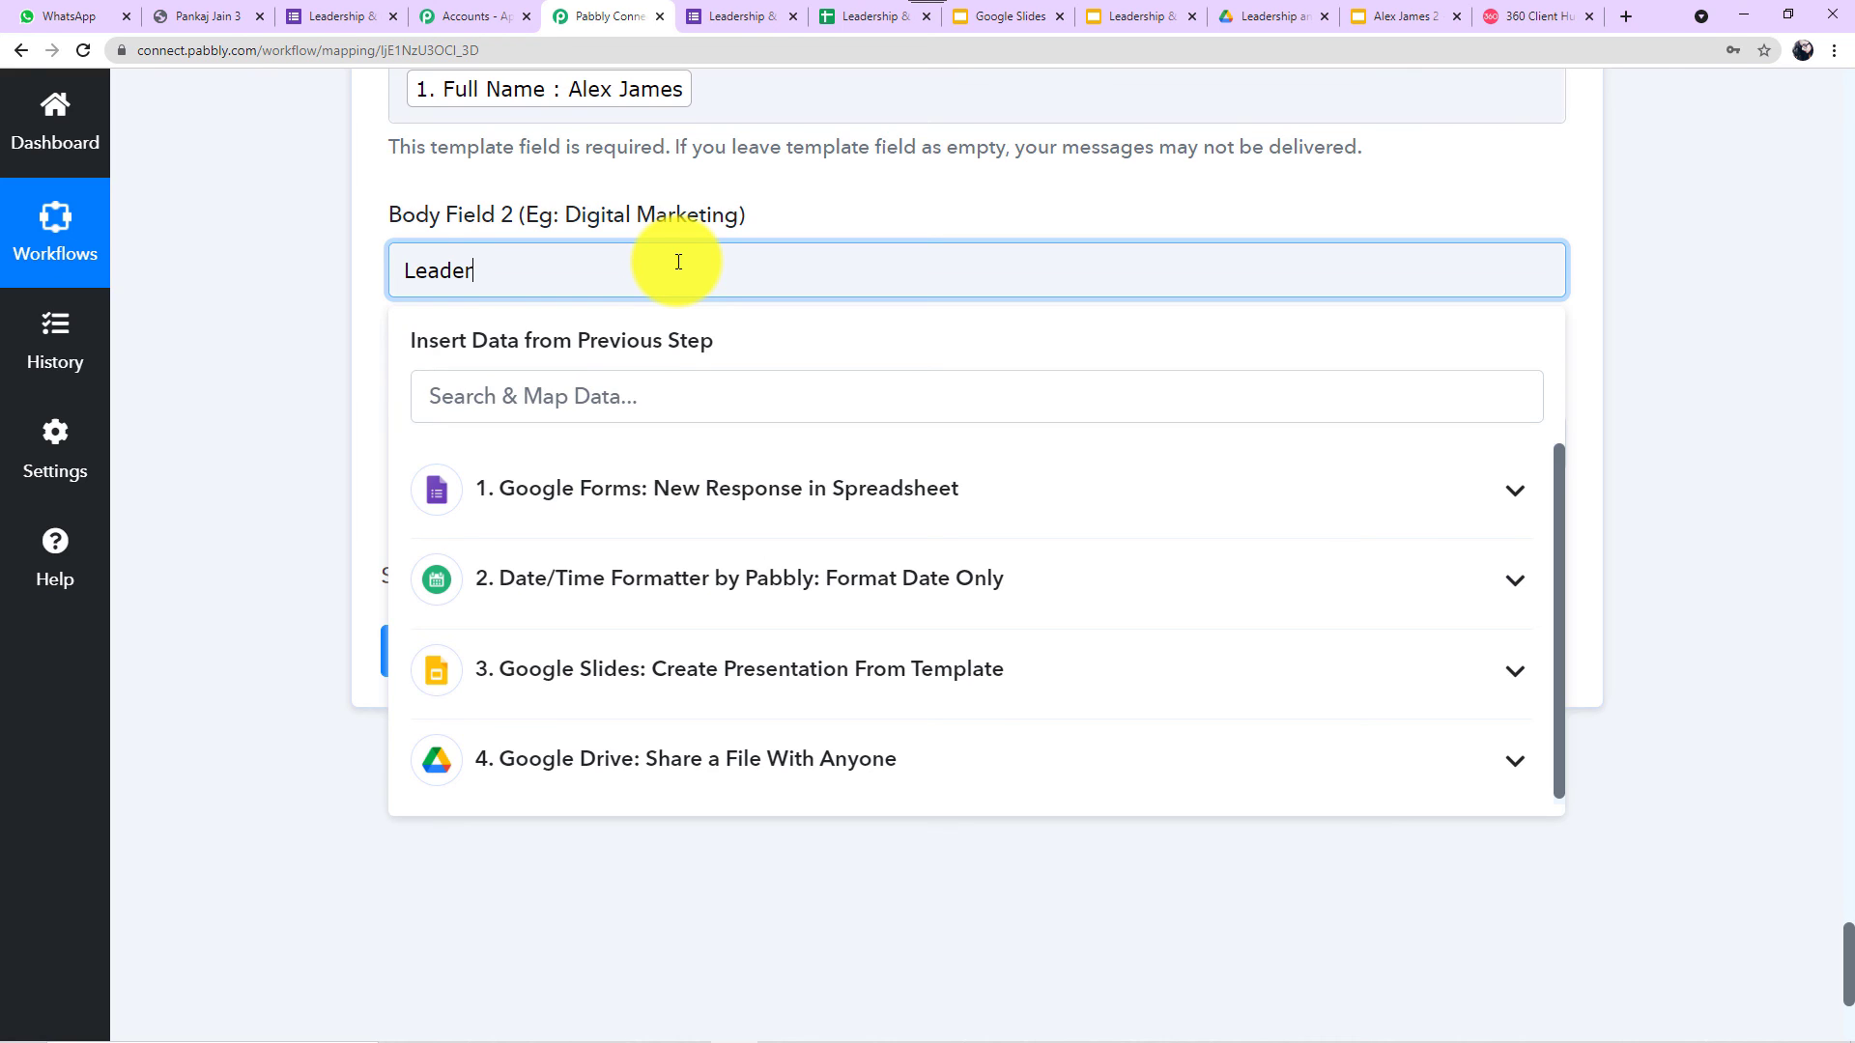
pyautogui.write('adership And Management')
pyautogui.click(311, 340)
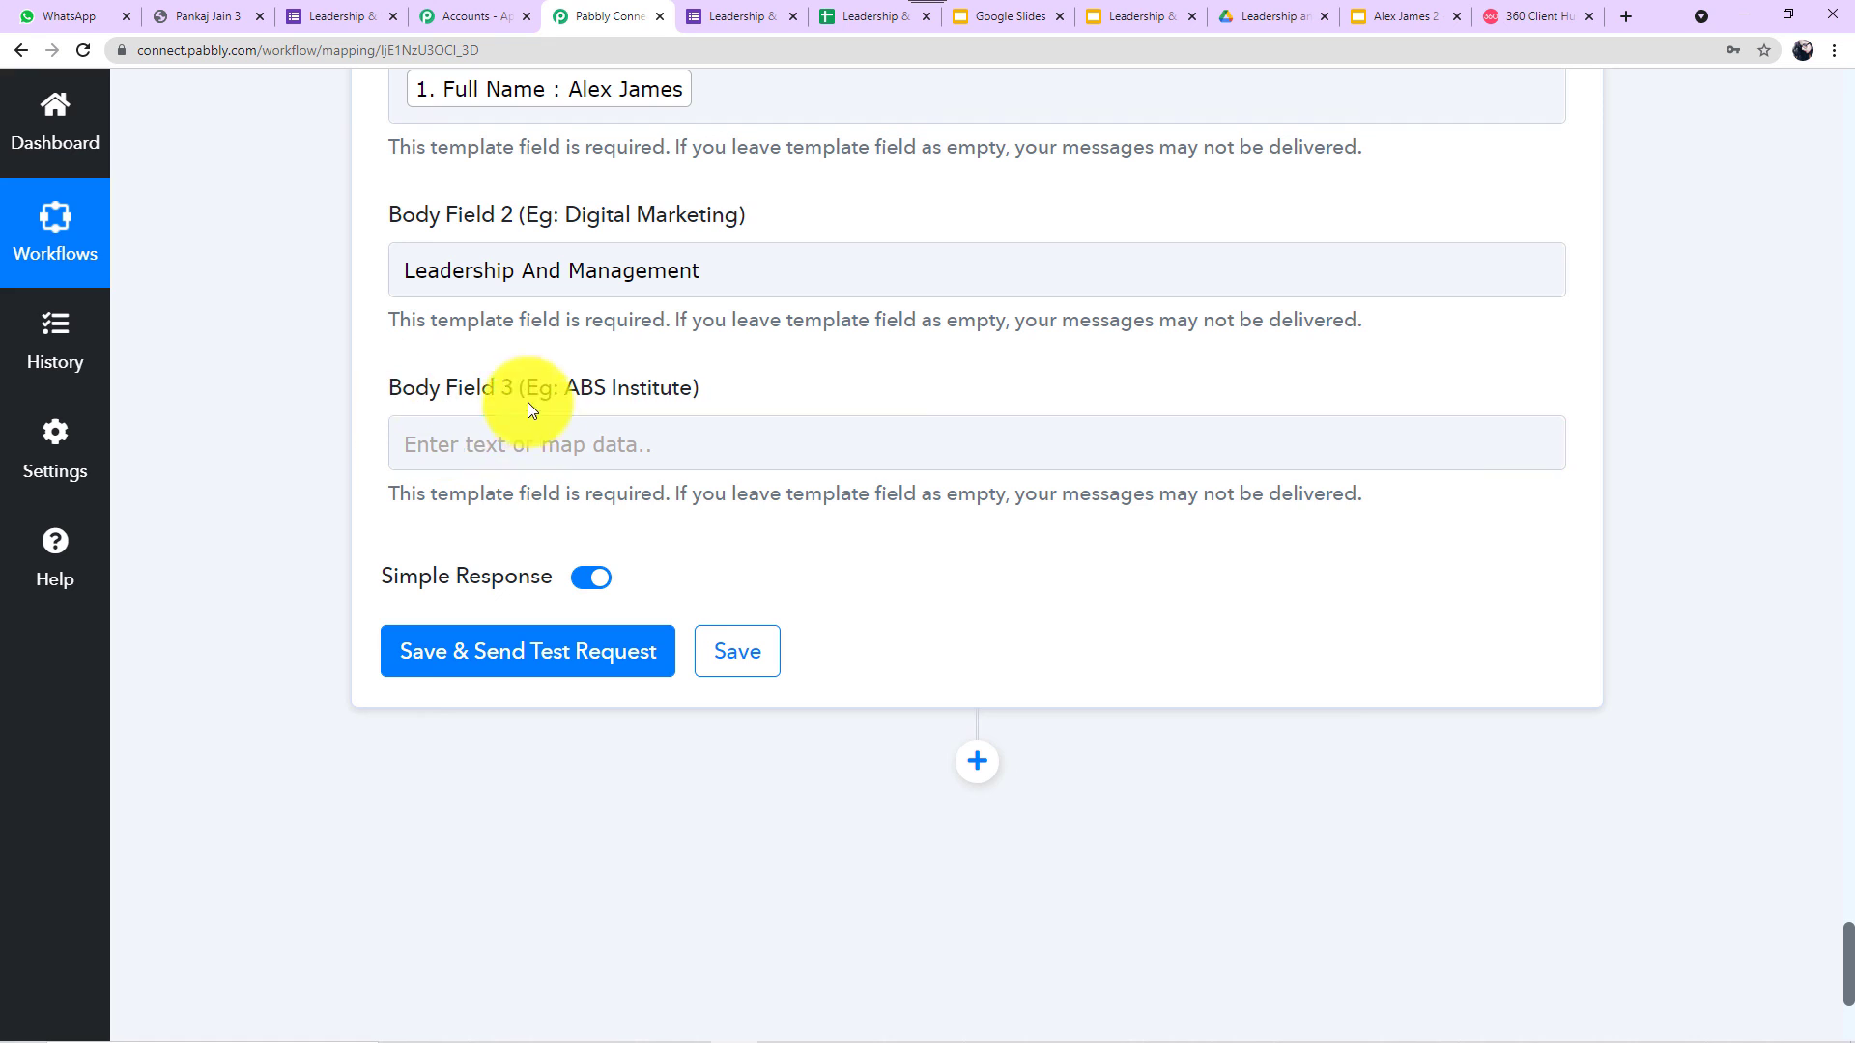
# Set Body Field 3 of the WhatsApp template message to "Stanford Institute".
pyautogui.click(502, 461)
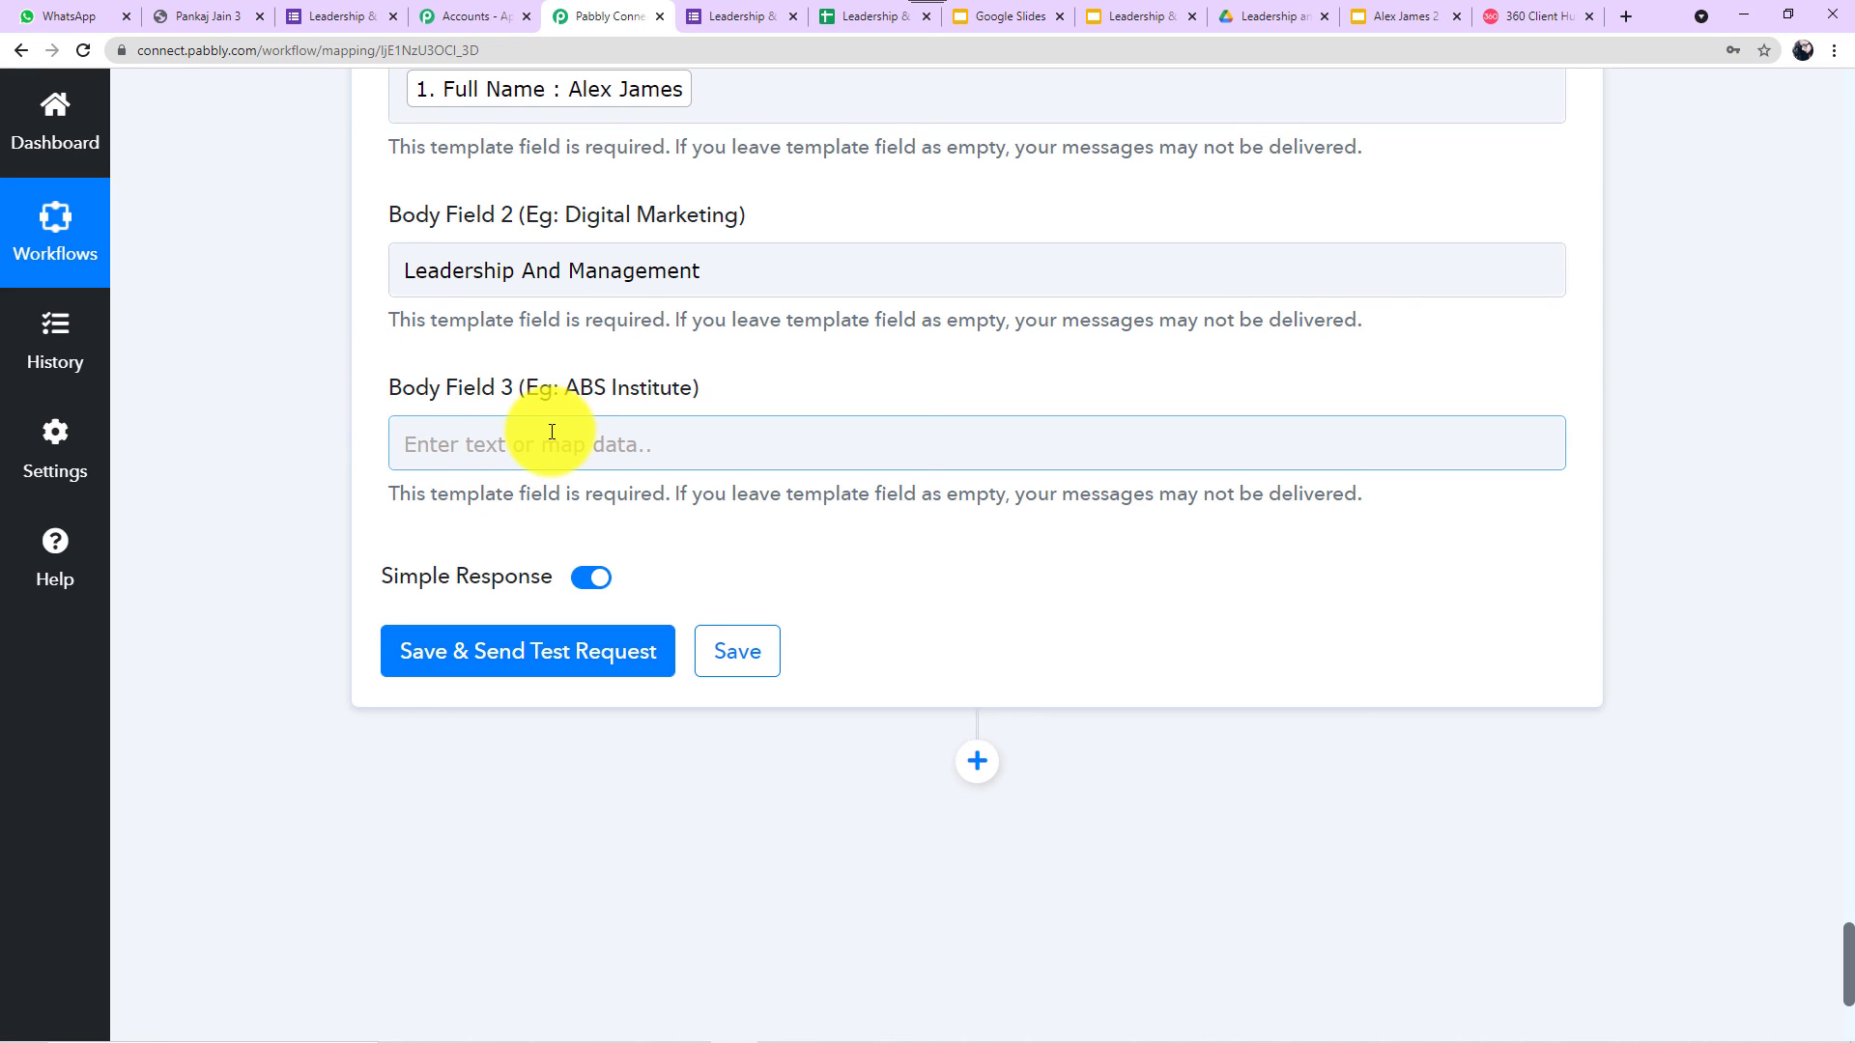
pyautogui.click(649, 450)
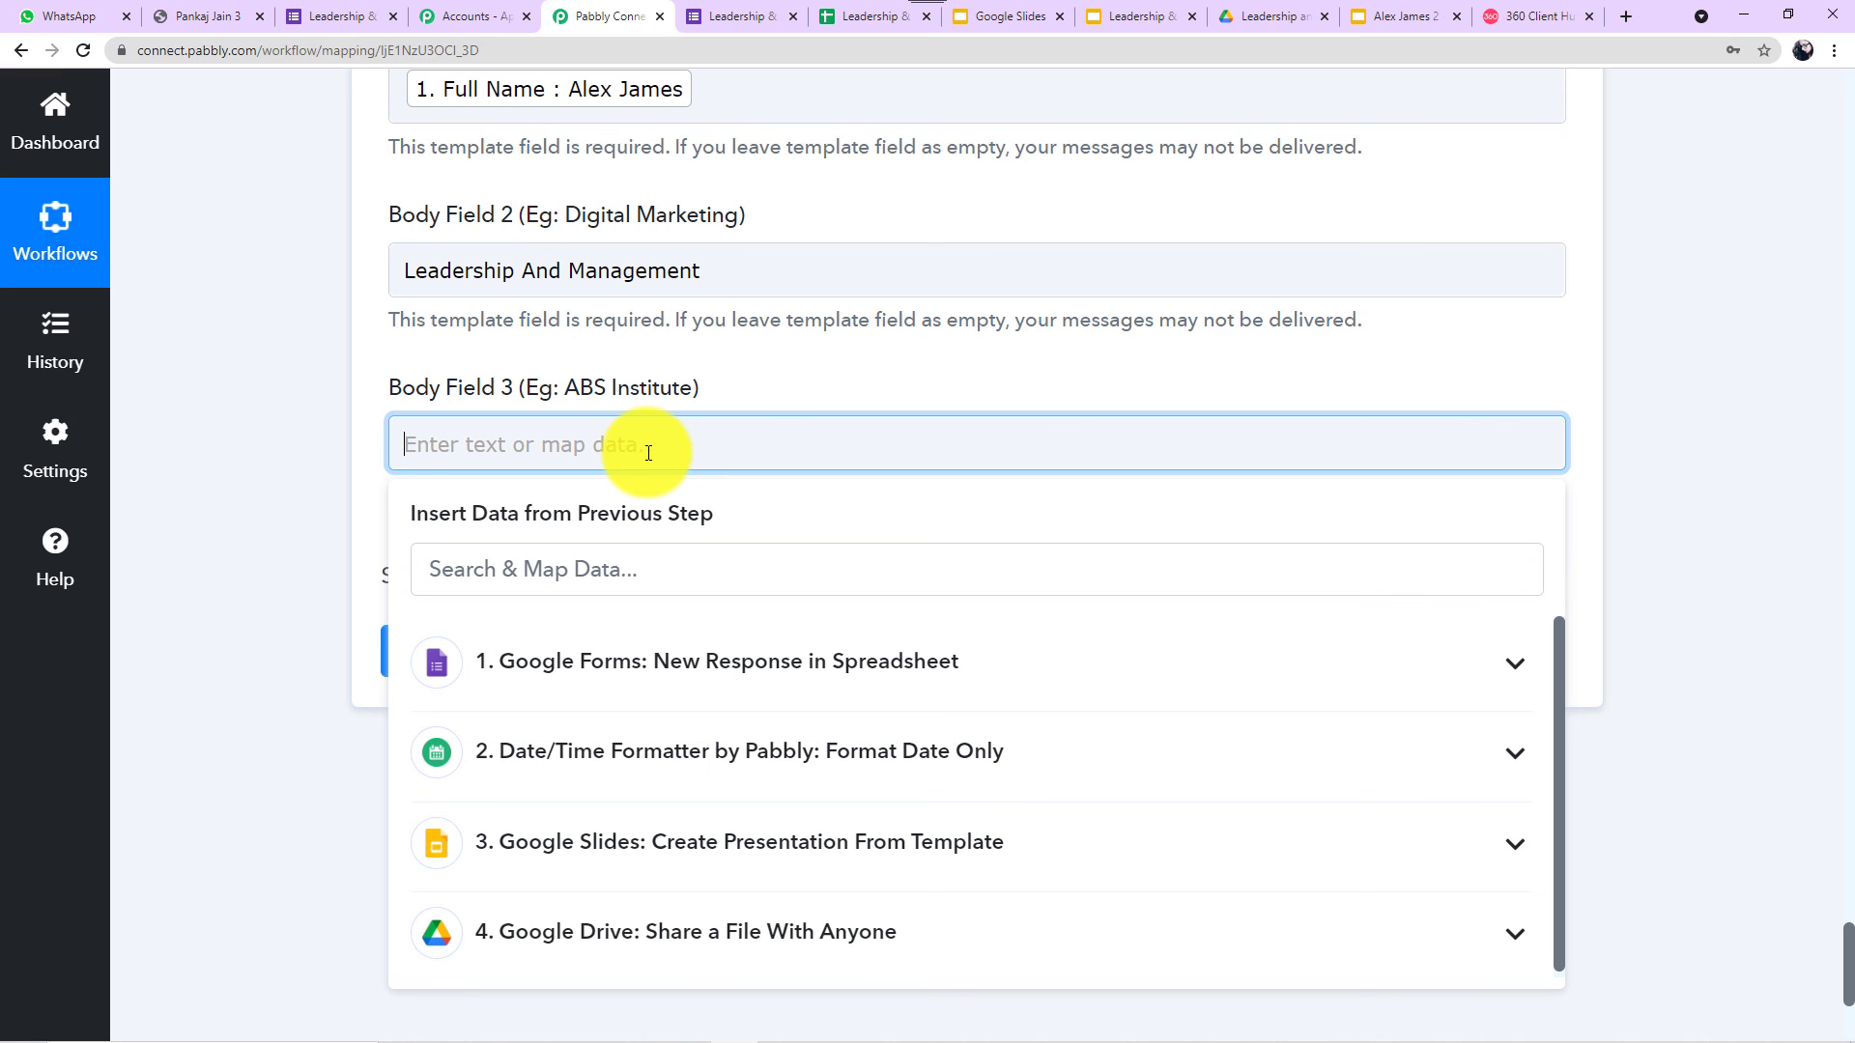
pyautogui.write('Stanford Inst')
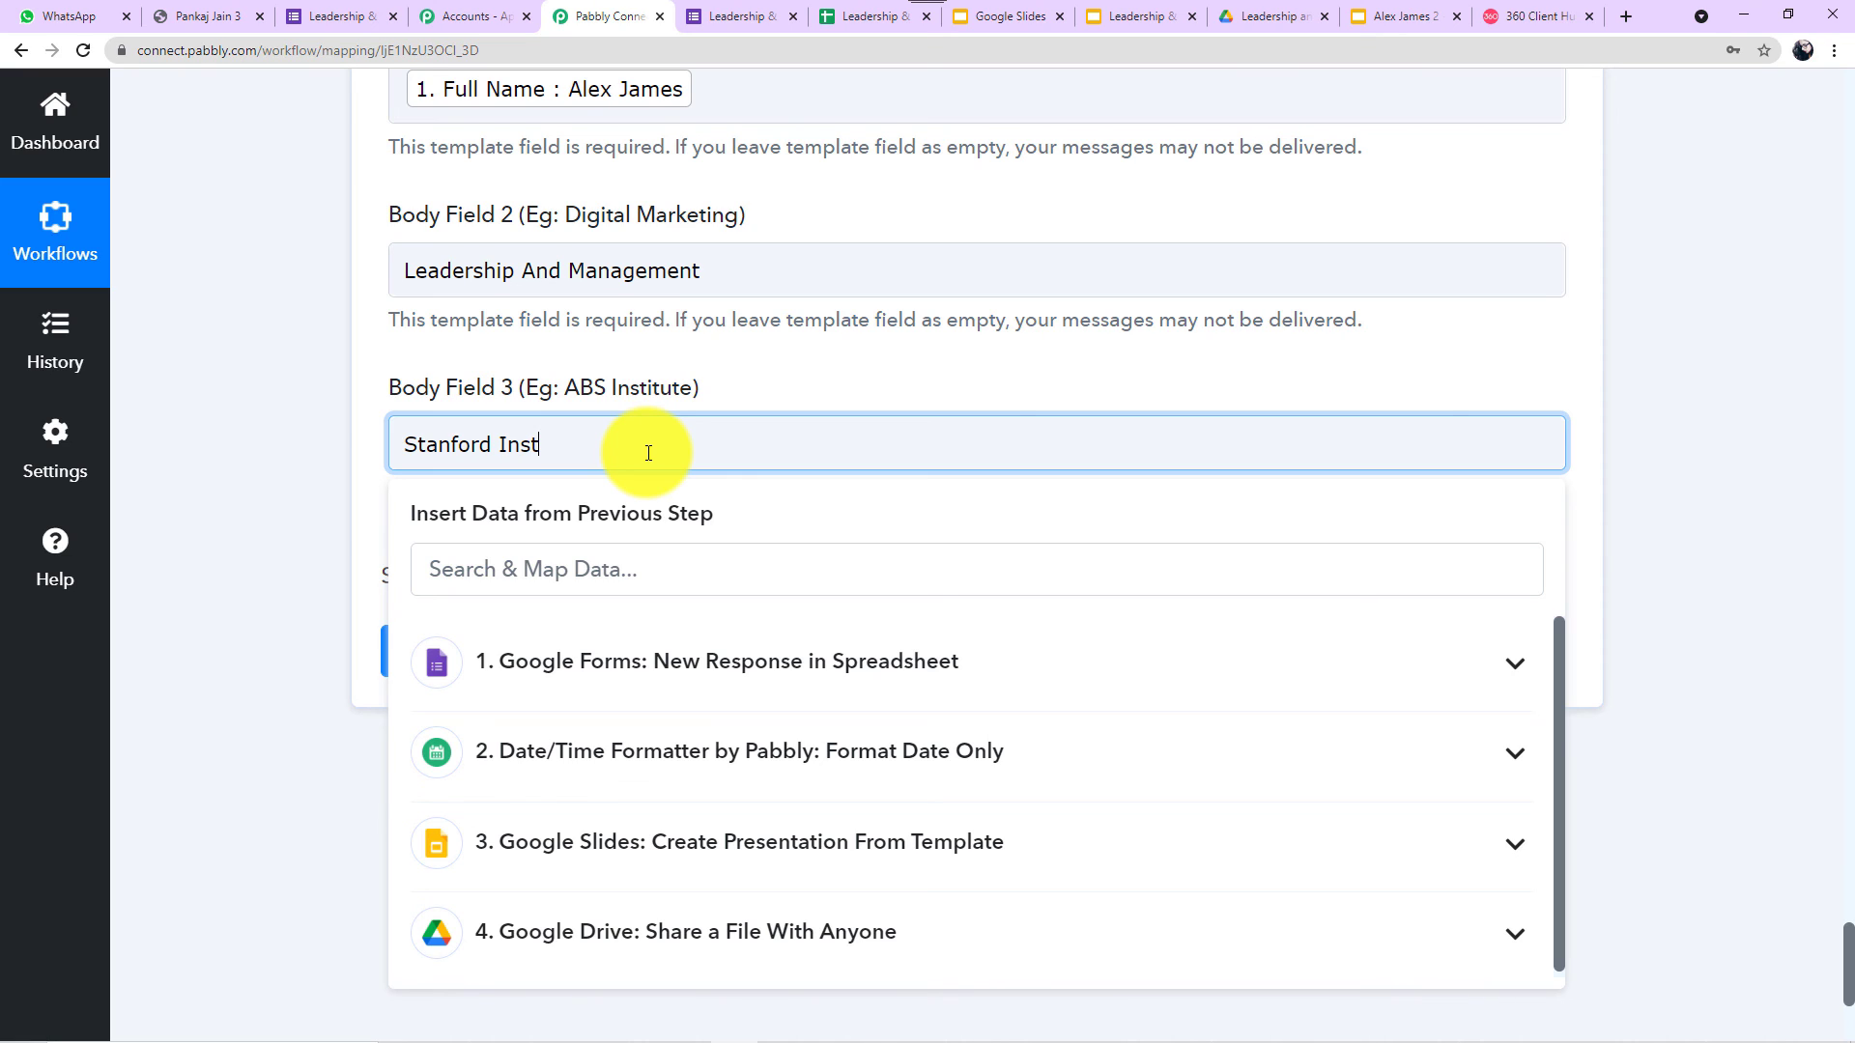
pyautogui.write('itute')
pyautogui.click(268, 404)
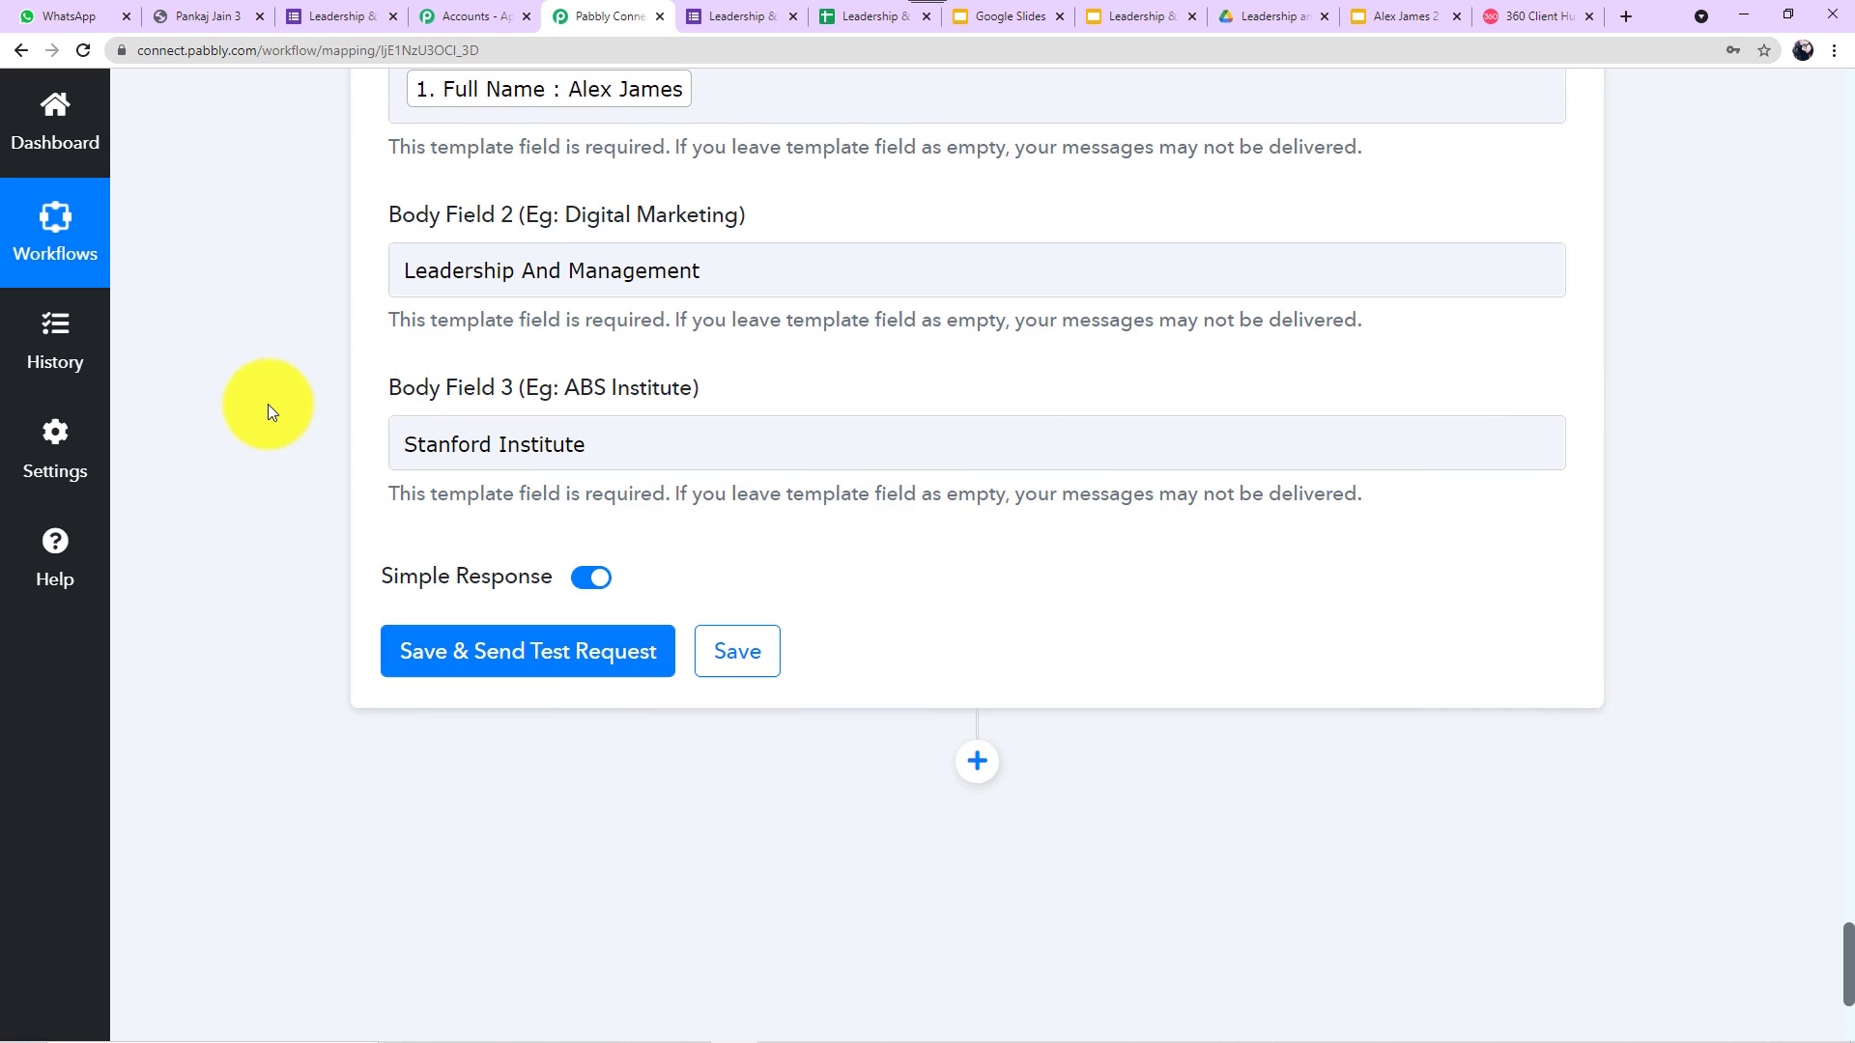
# Review the mapped recipient, header document and body fields, and save the 360Dialog action while sending a test request.
pyautogui.scroll(3, 310, 289)
pyautogui.scroll(-3, 310, 289)
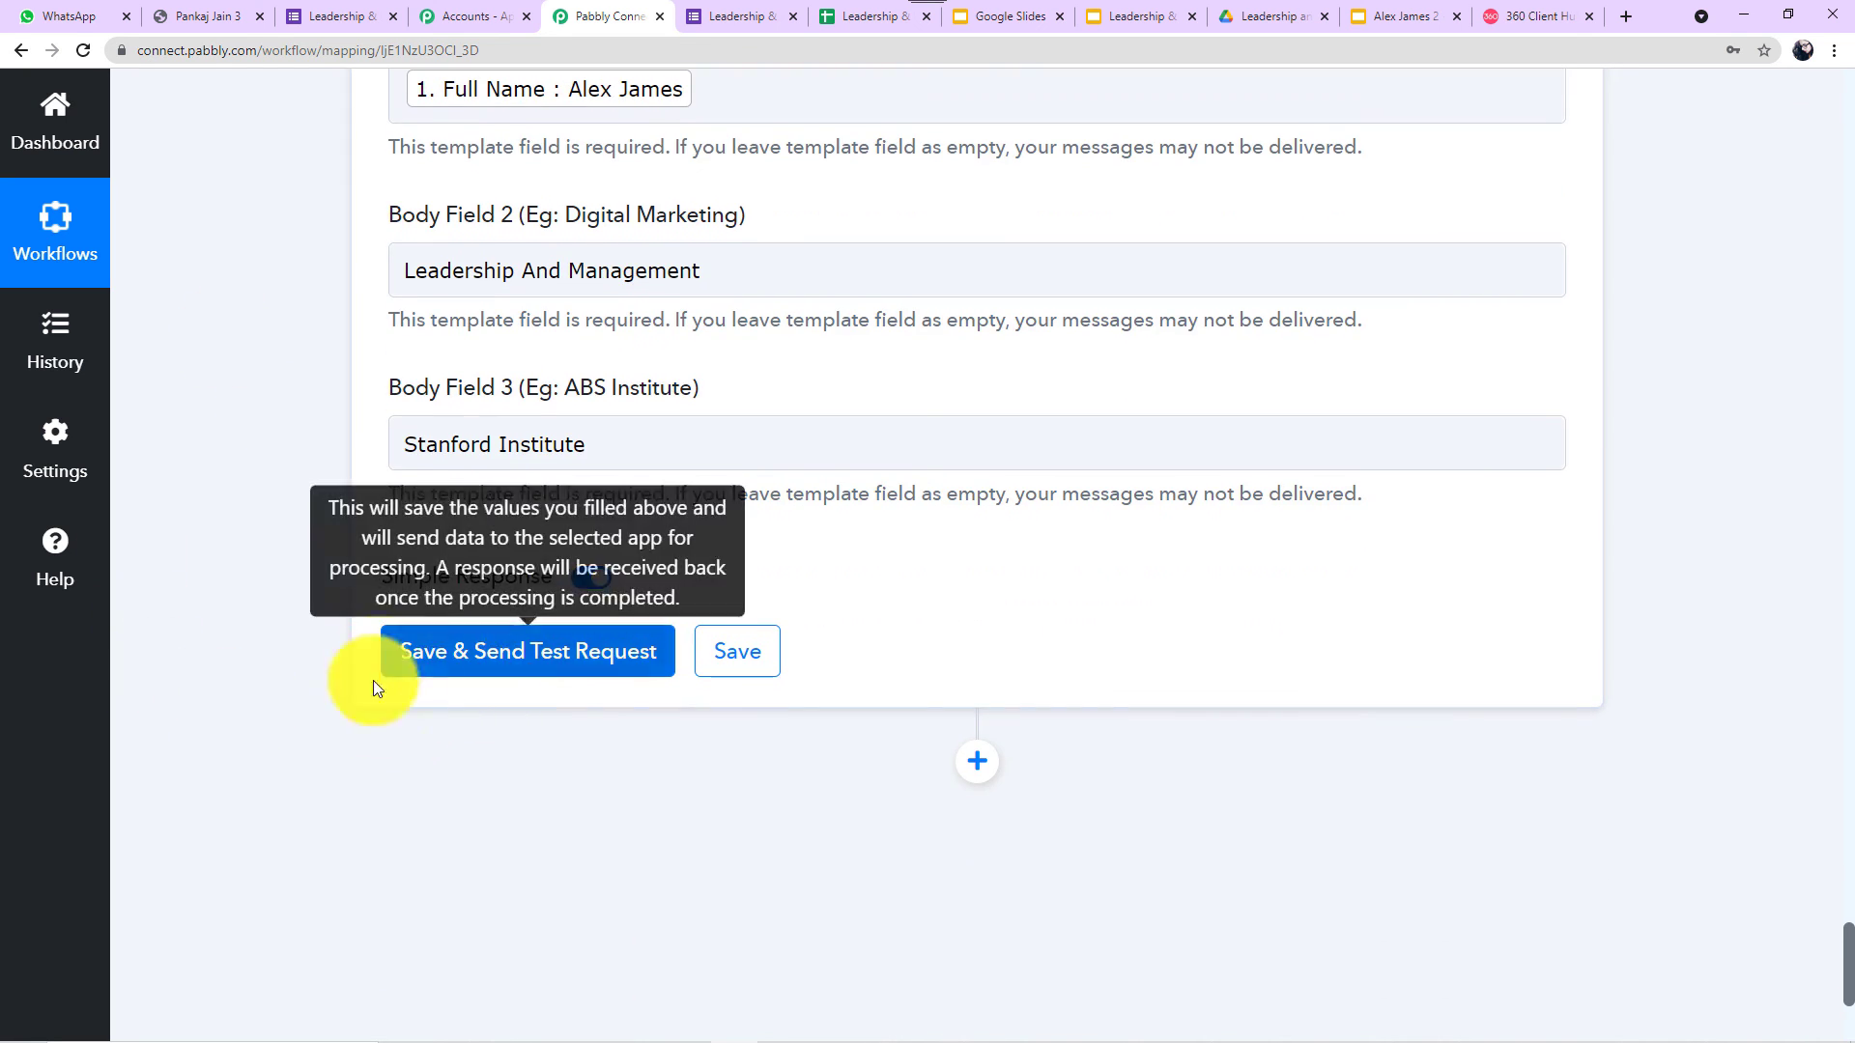
pyautogui.scroll(3, 744, 353)
pyautogui.scroll(3, 744, 357)
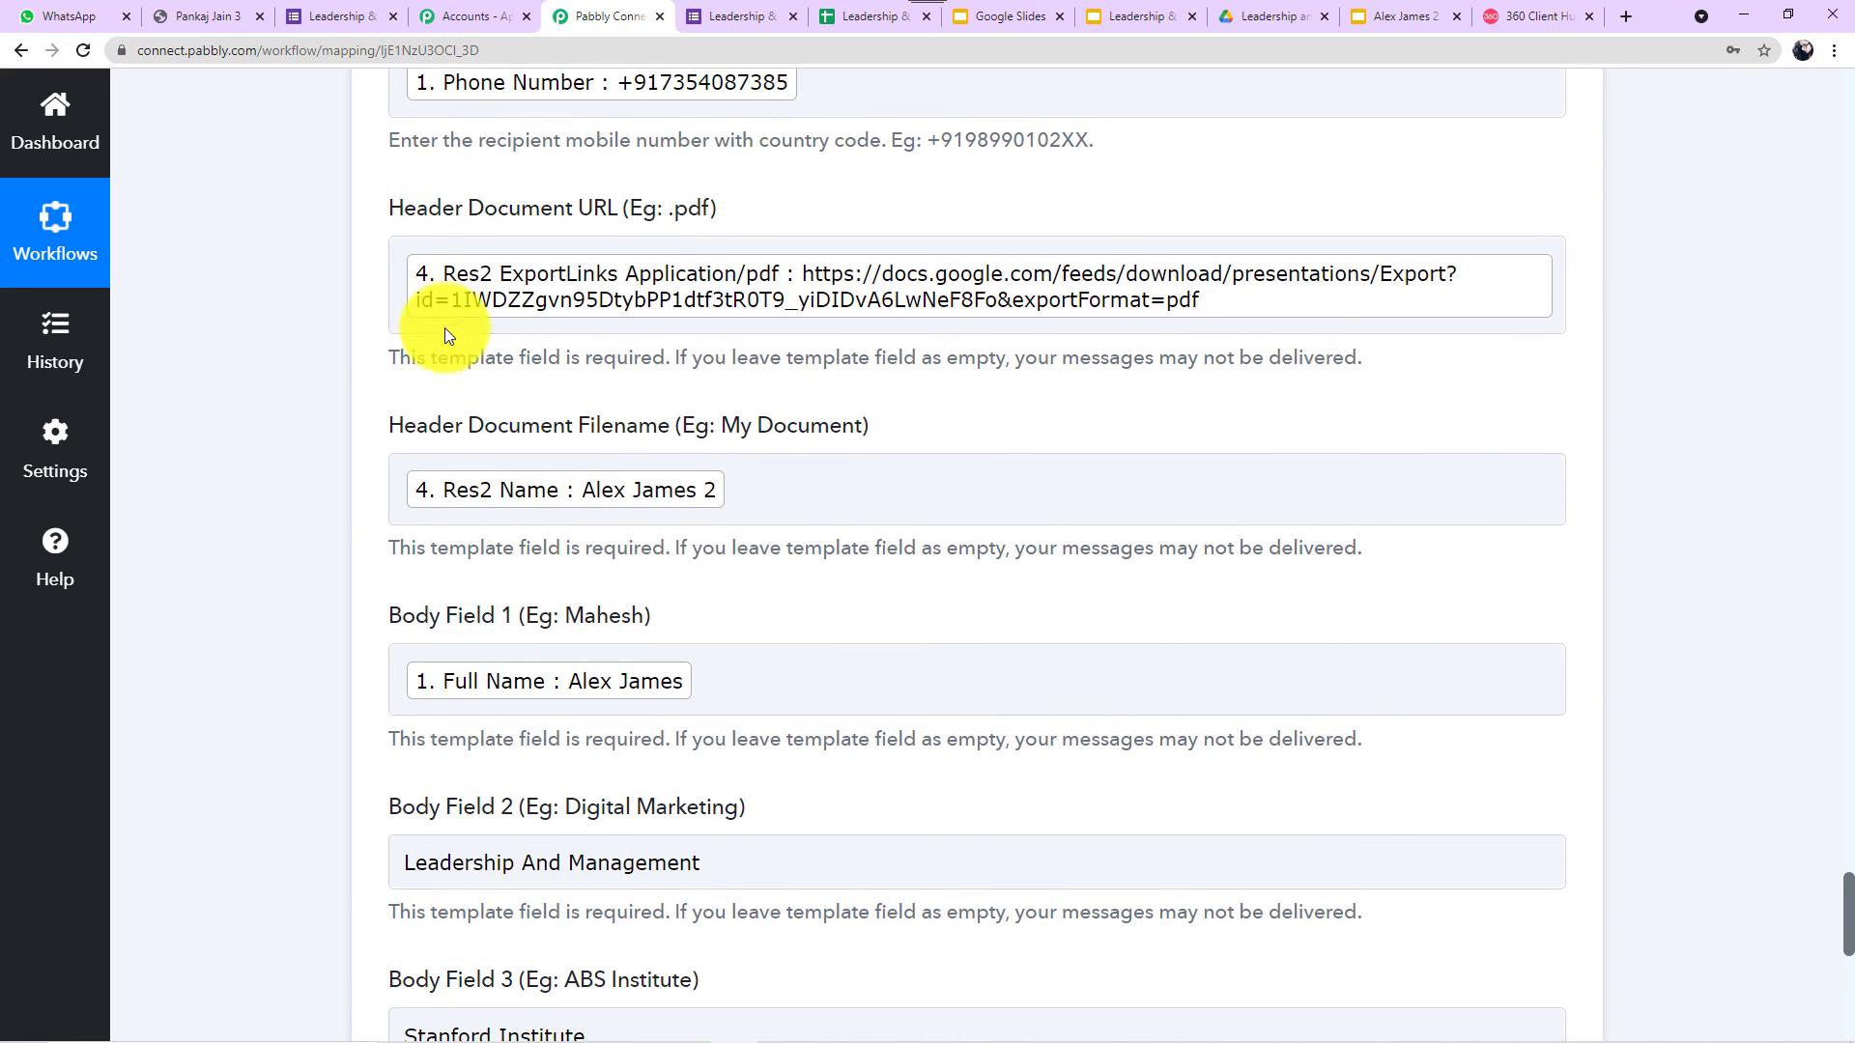
pyautogui.scroll(2, 387, 338)
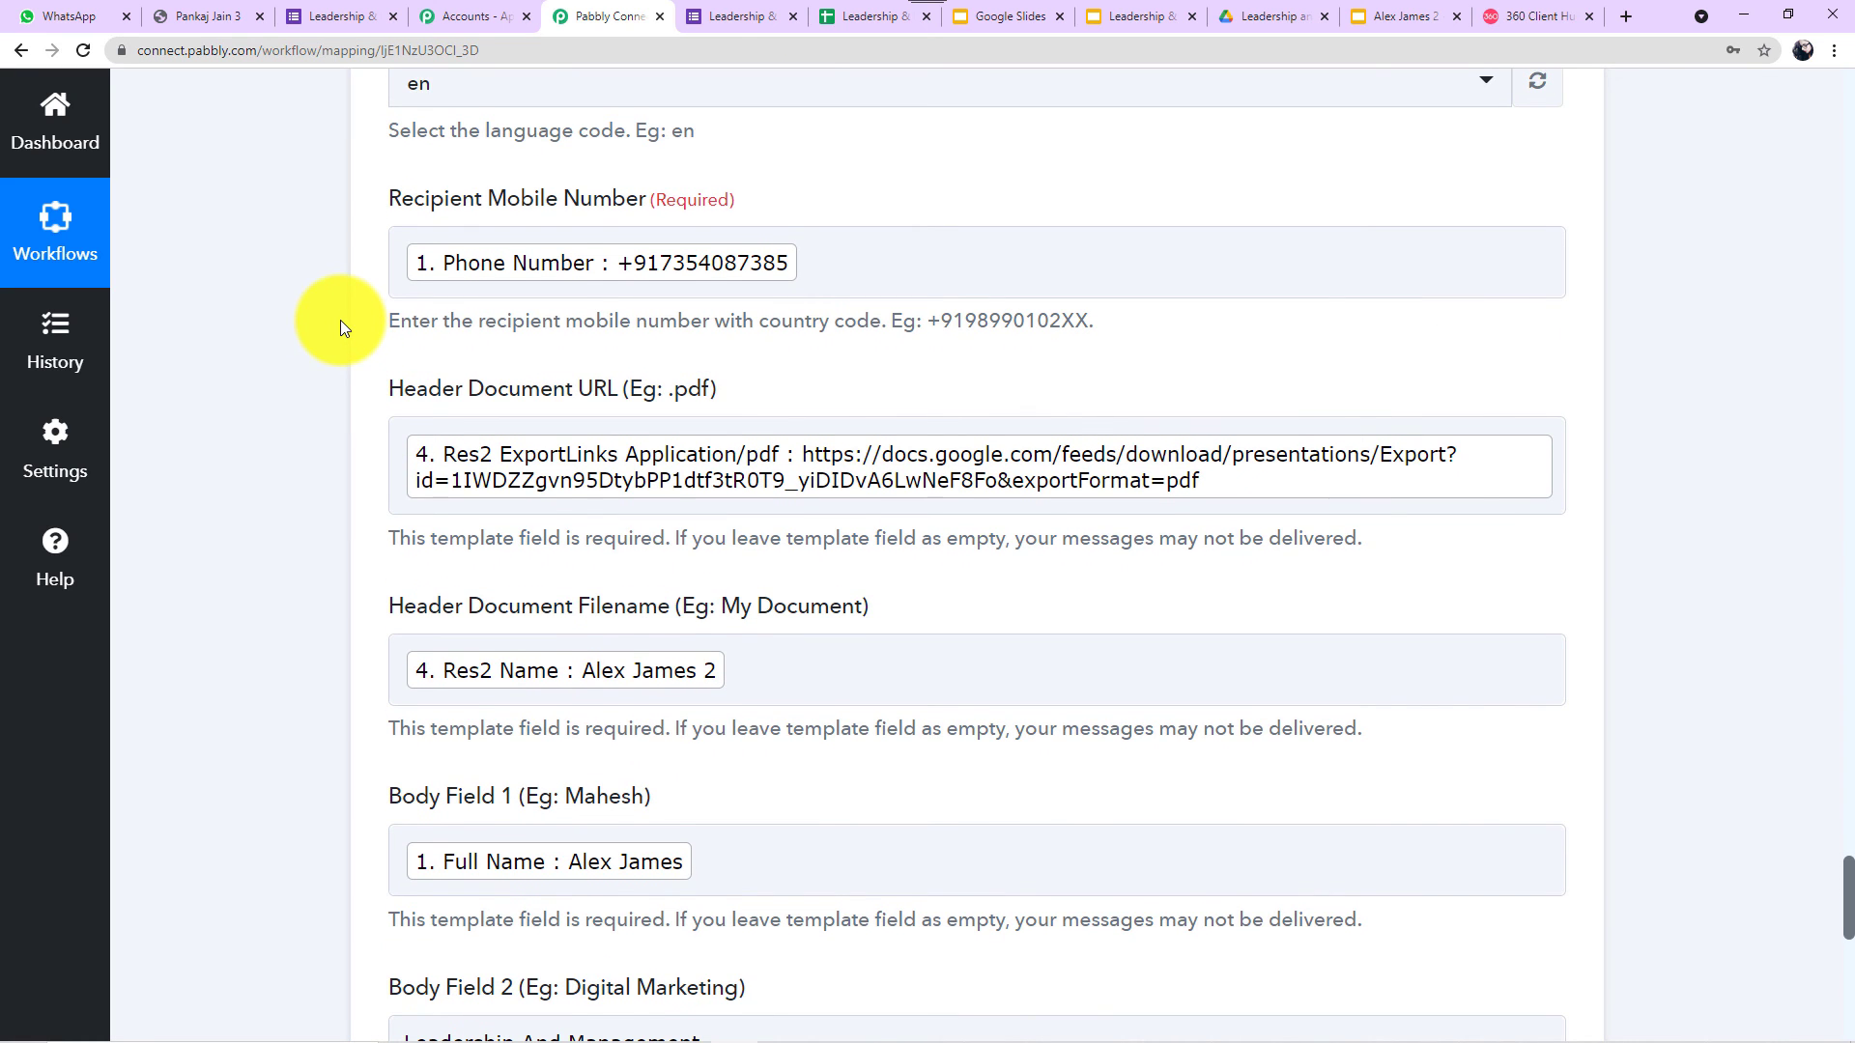
pyautogui.scroll(-7, 351, 321)
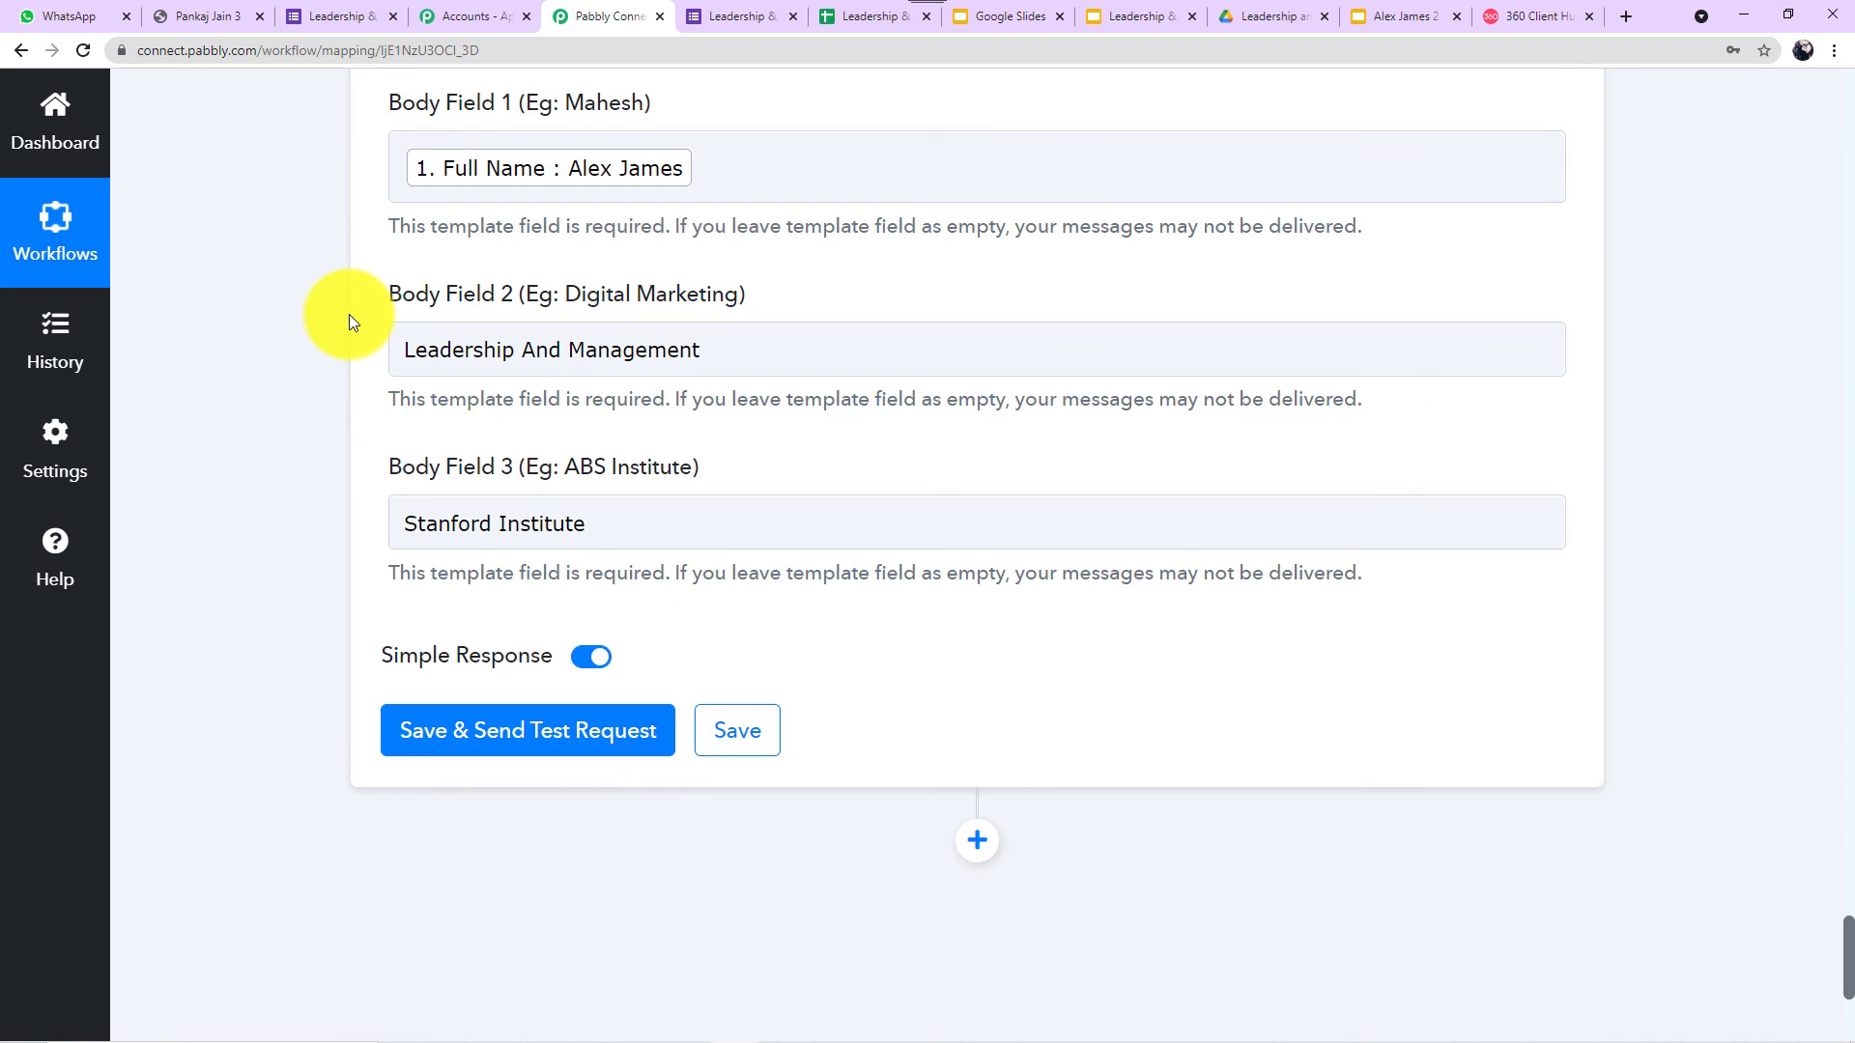
pyautogui.click(468, 728)
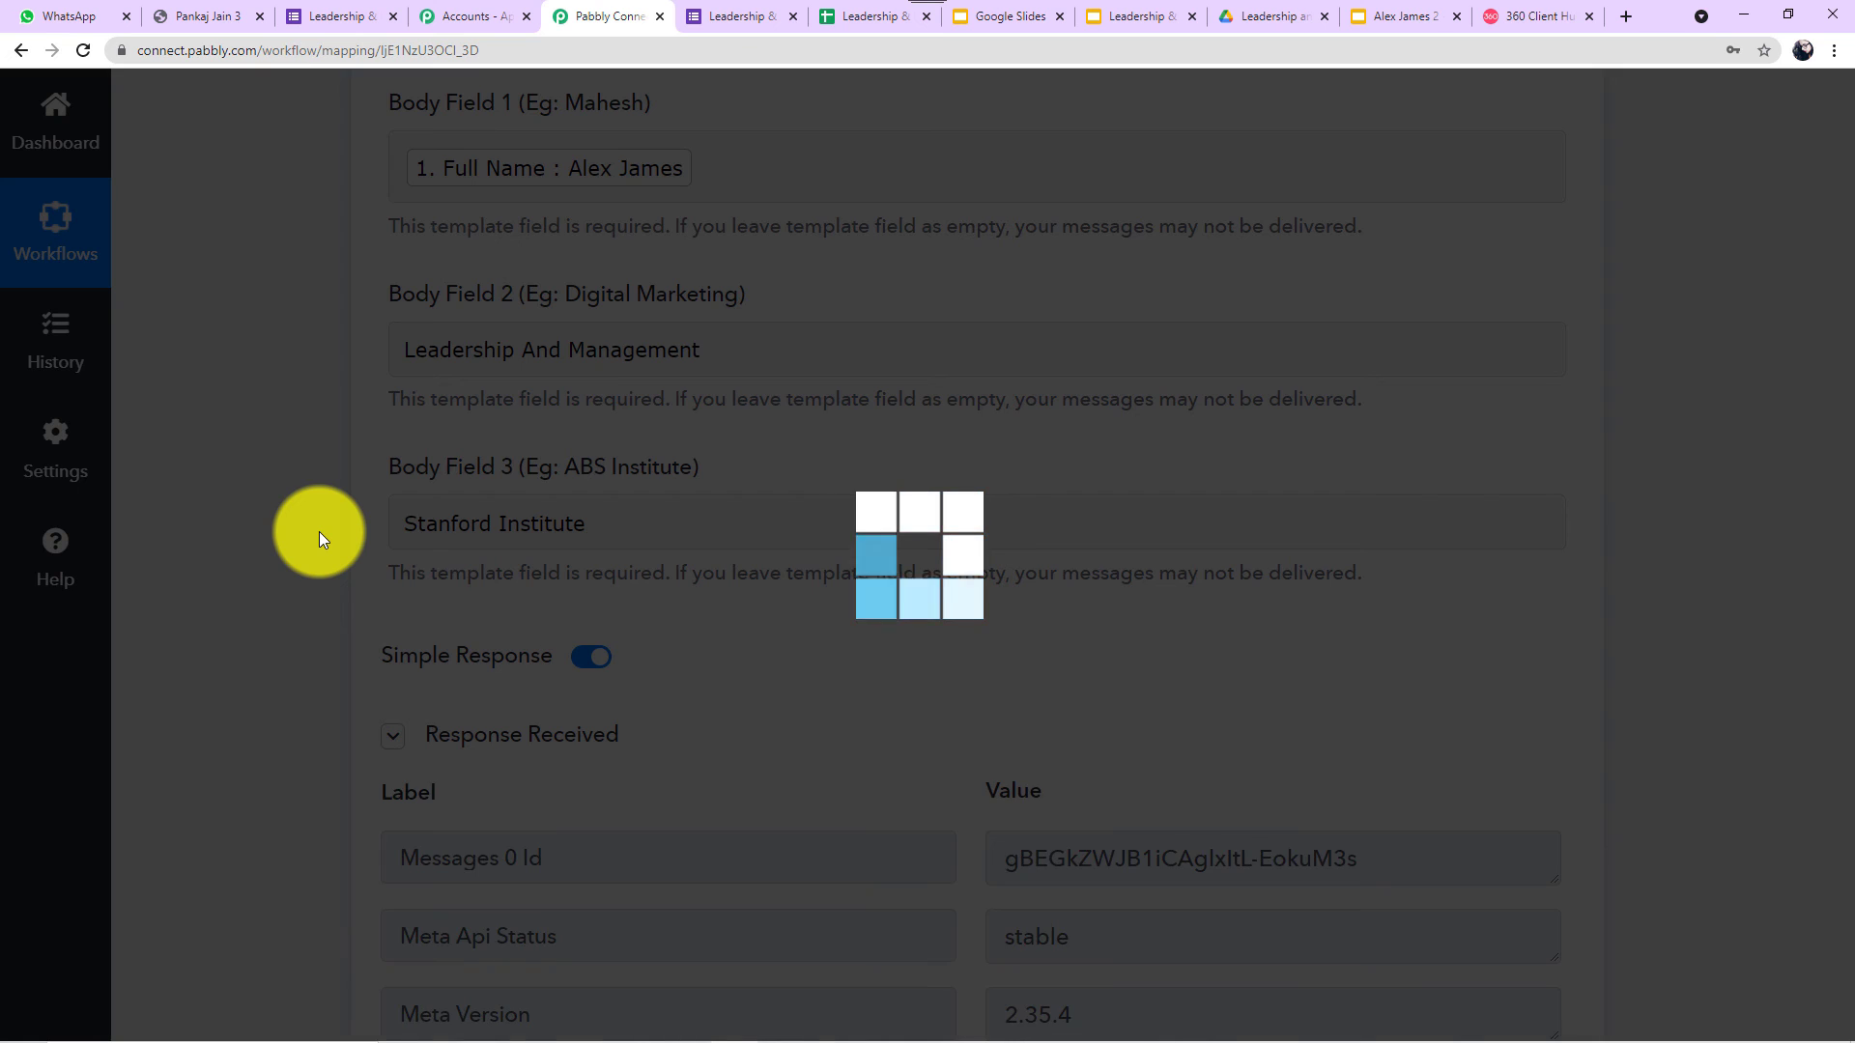
pyautogui.scroll(-4, 318, 531)
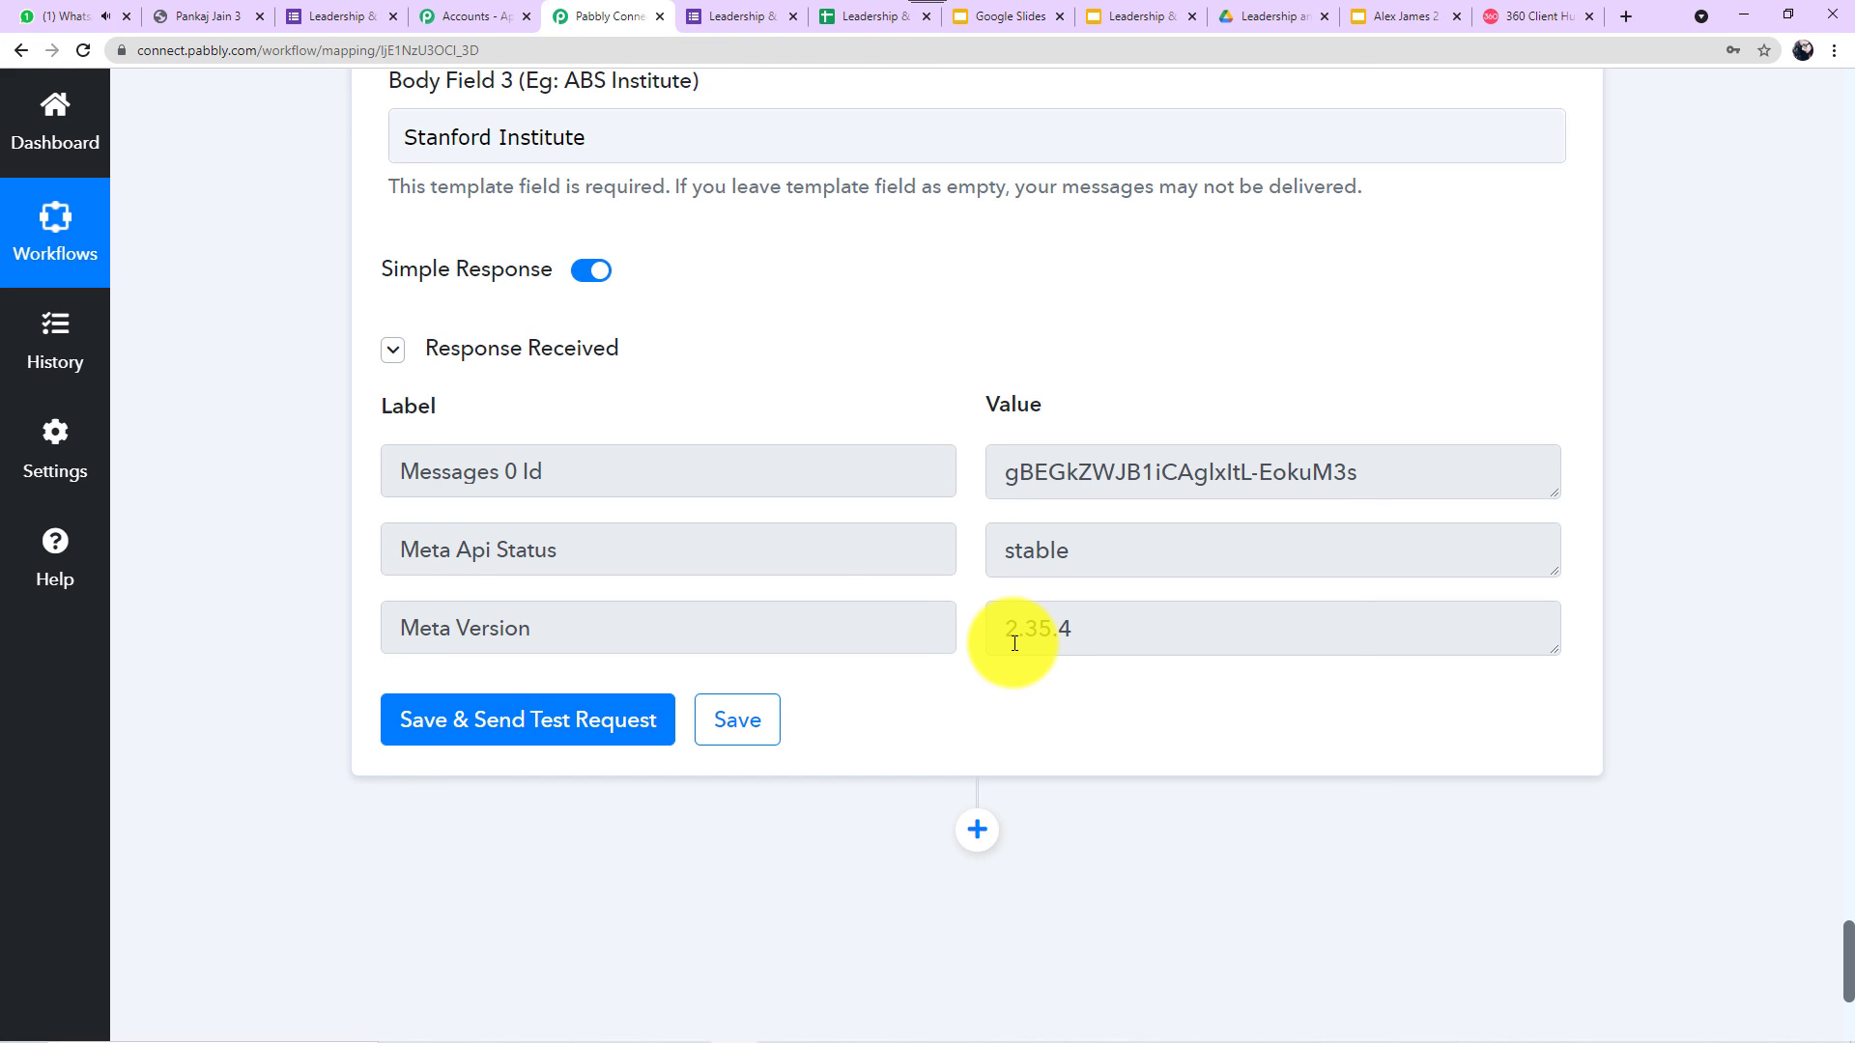
# Switch to WhatsApp to read the received certificate message and compare its text with the body fields in Pabbly Connect.
pyautogui.click(56, 12)
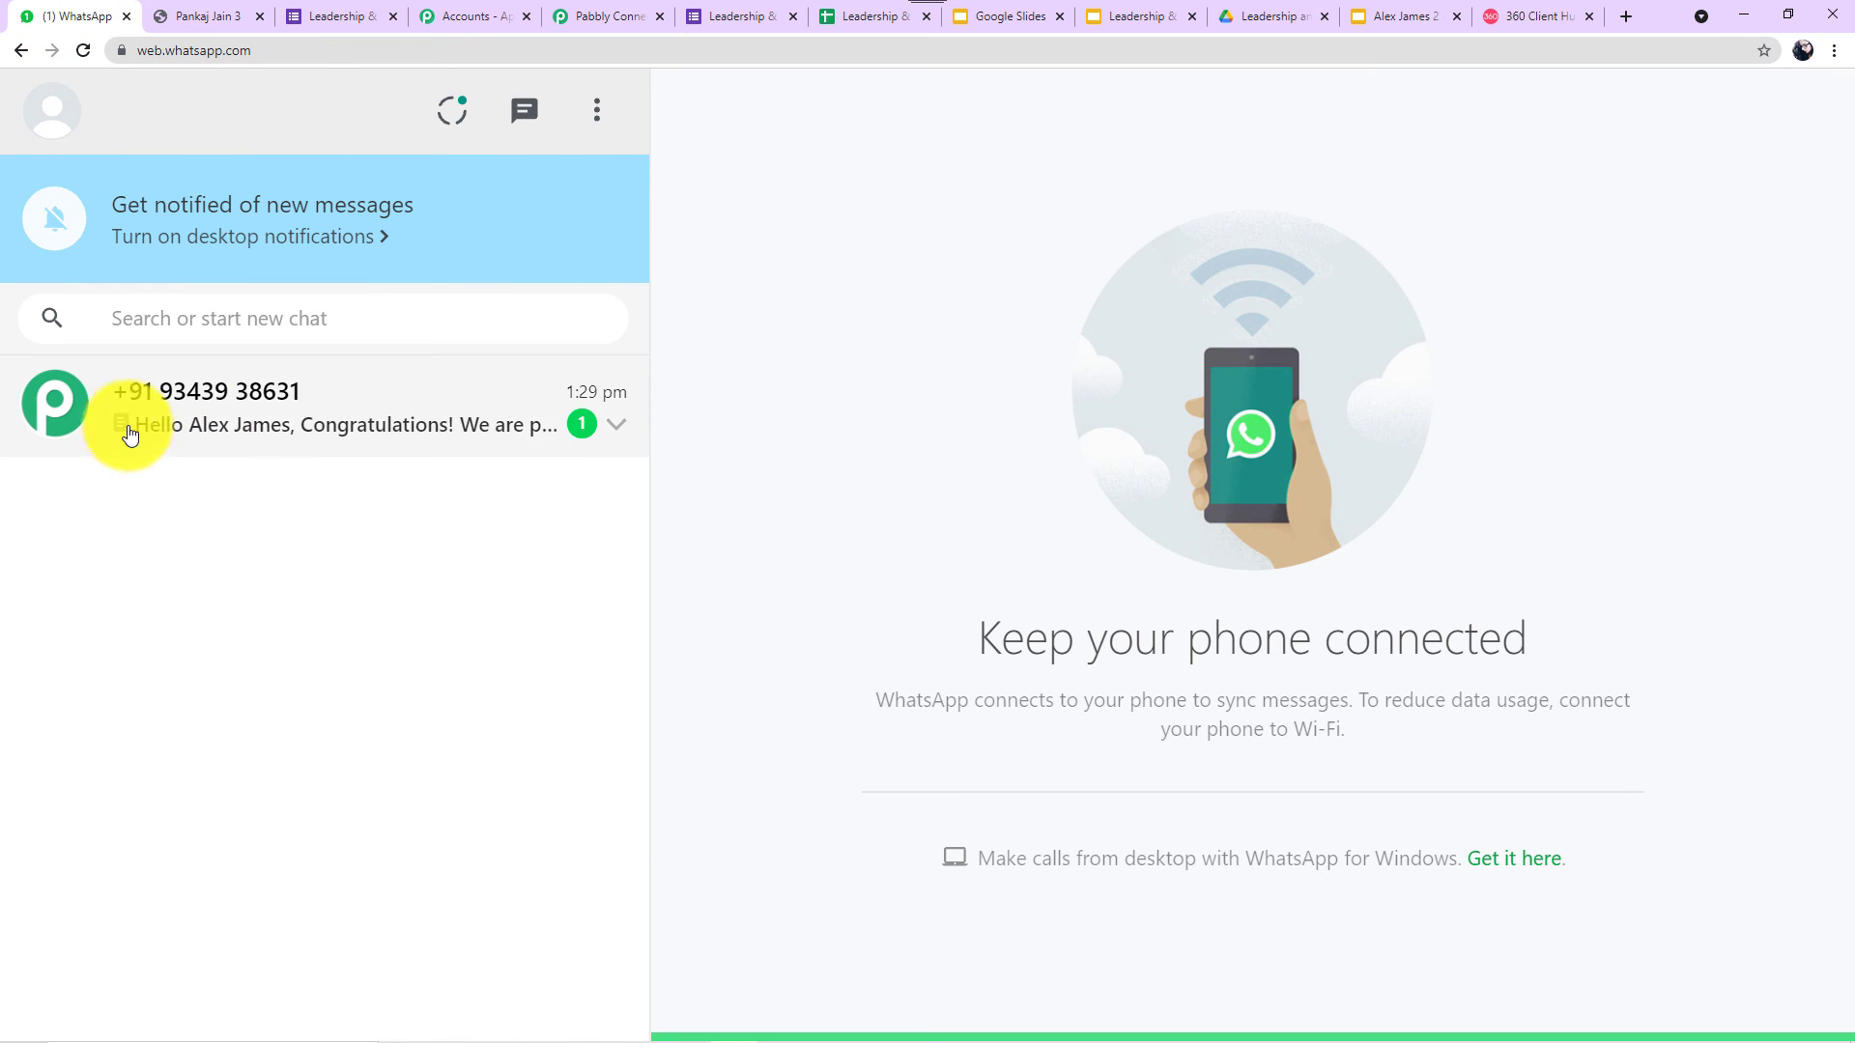
pyautogui.click(257, 426)
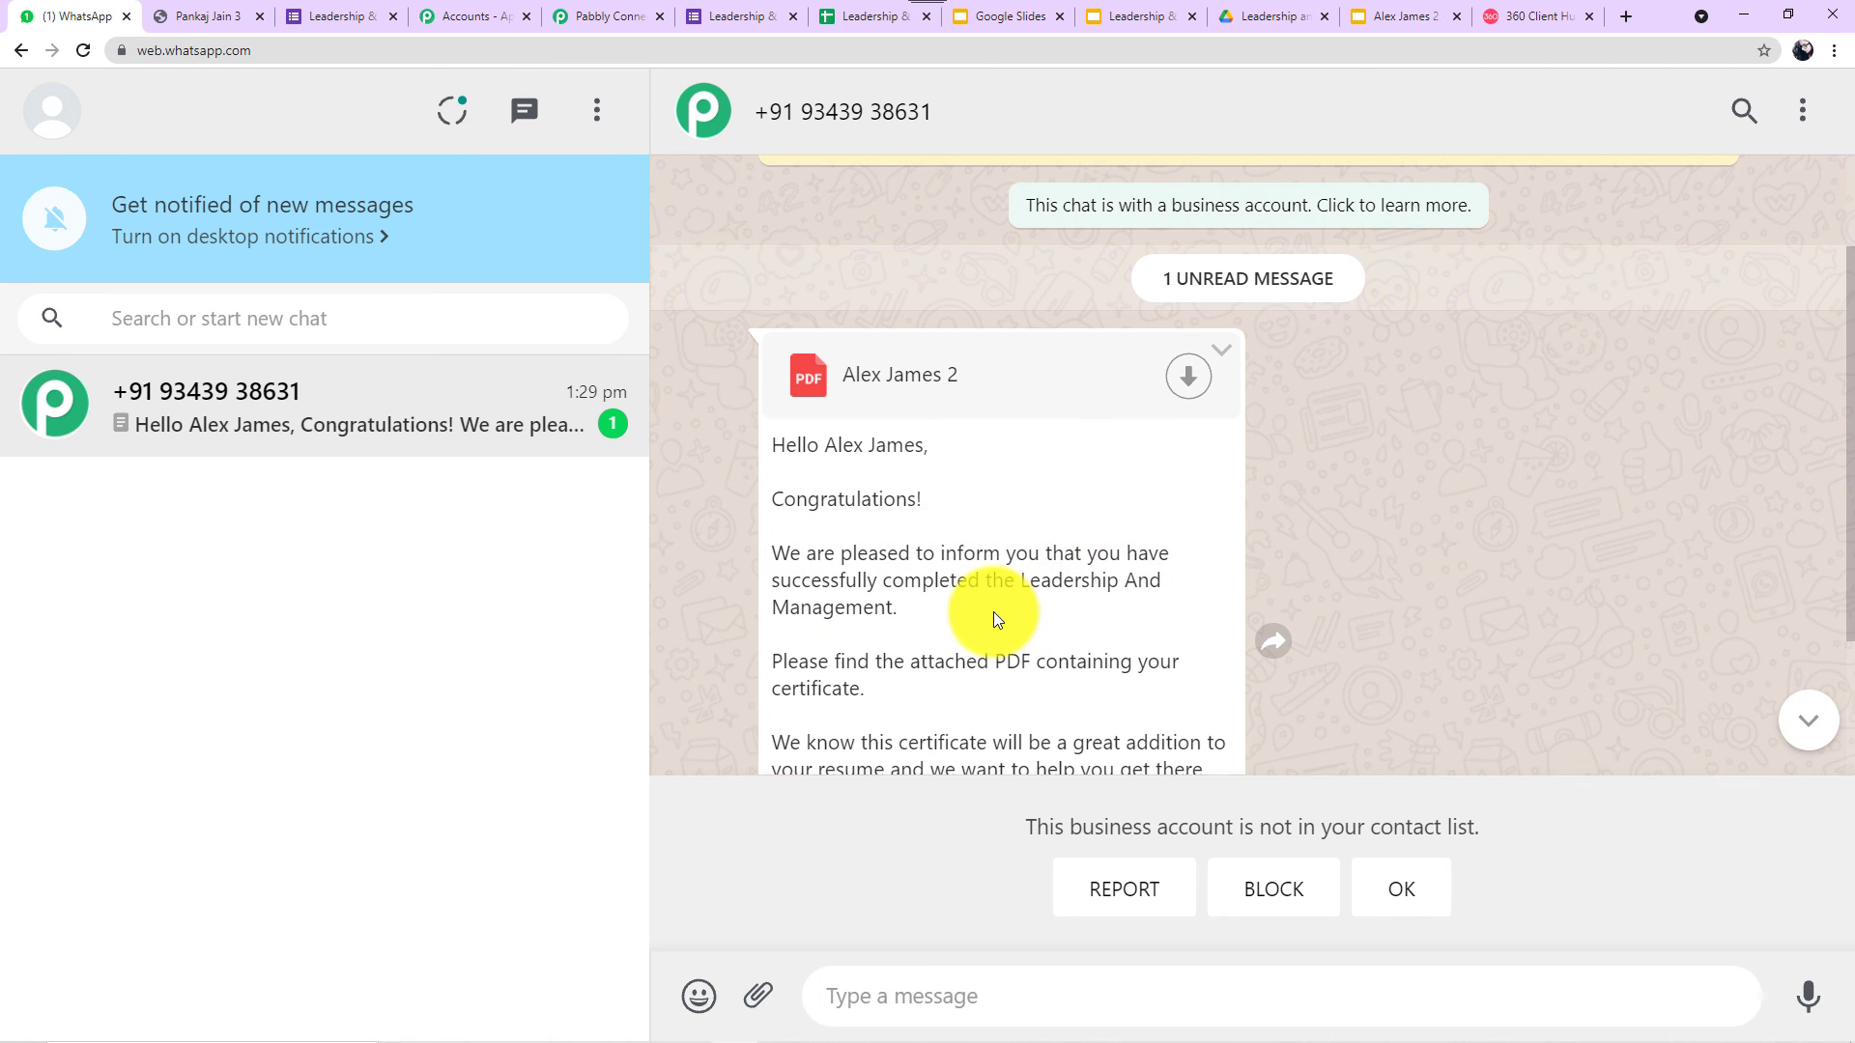
pyautogui.scroll(-1, 994, 612)
pyautogui.scroll(-2, 995, 533)
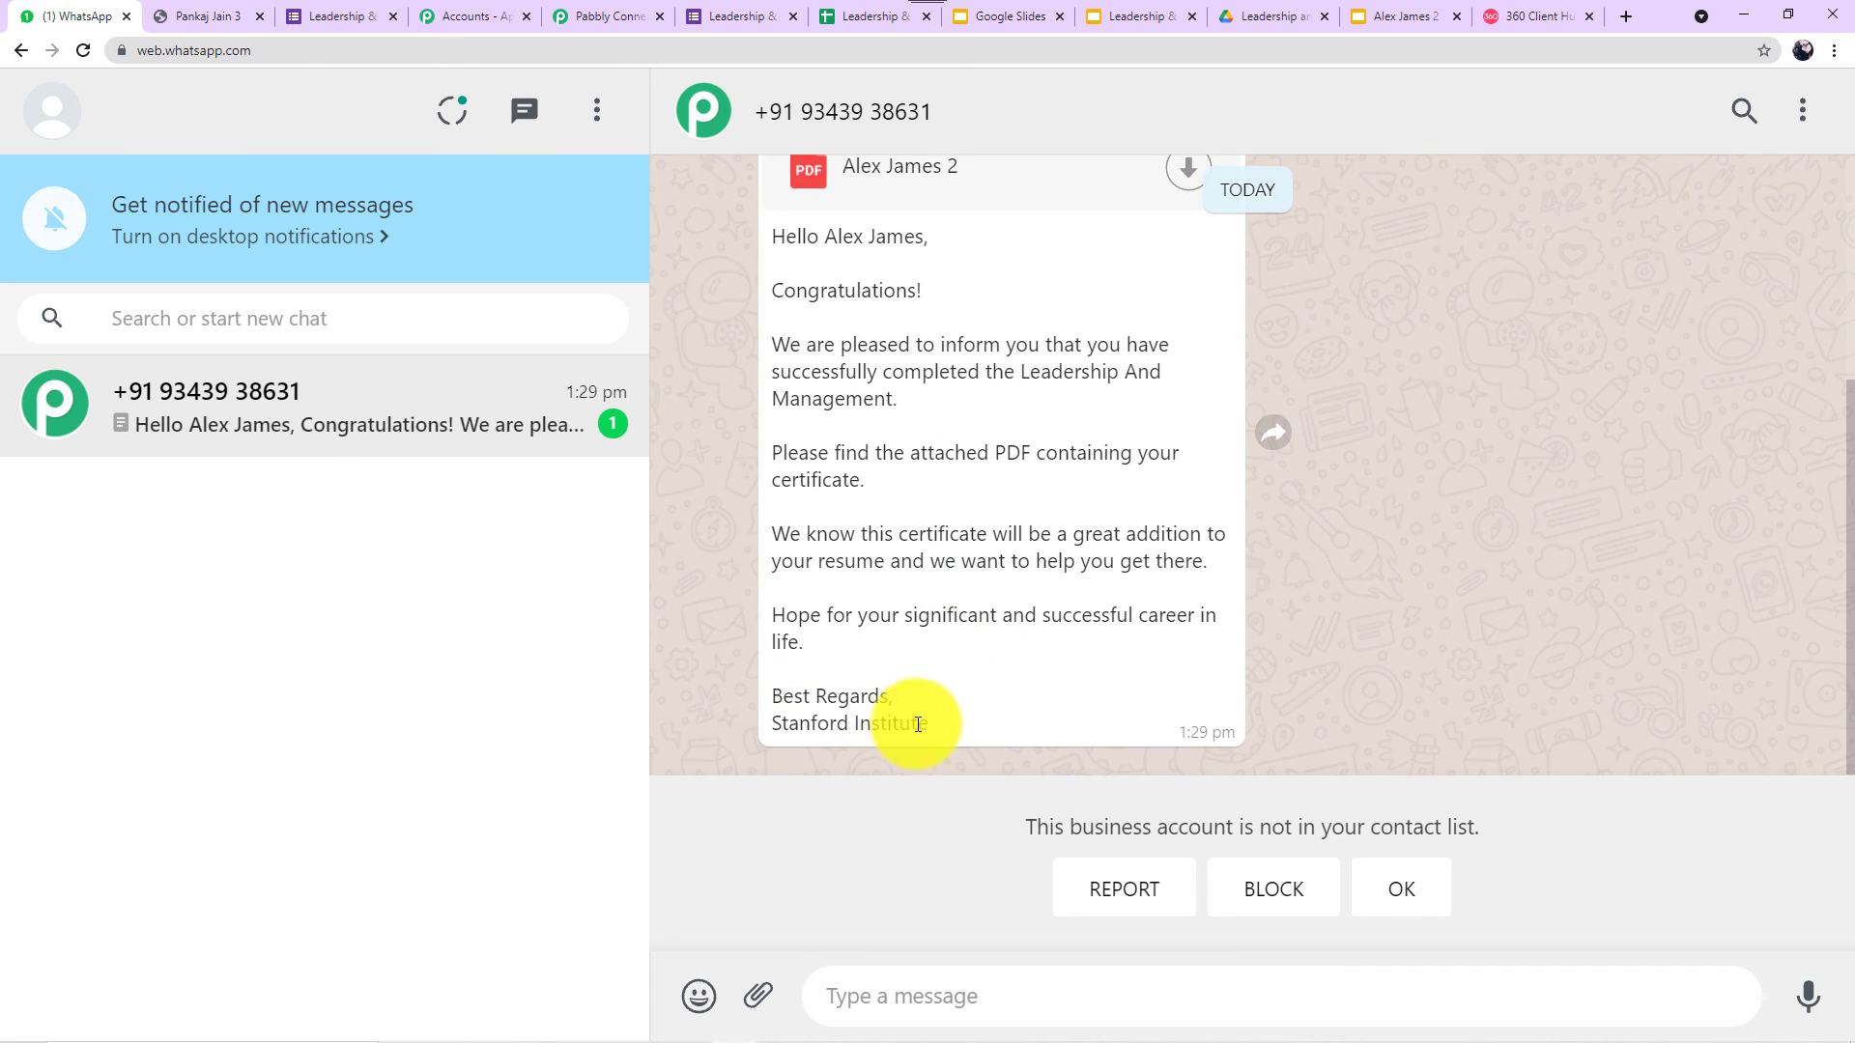
pyautogui.click(608, 21)
pyautogui.scroll(2, 768, 390)
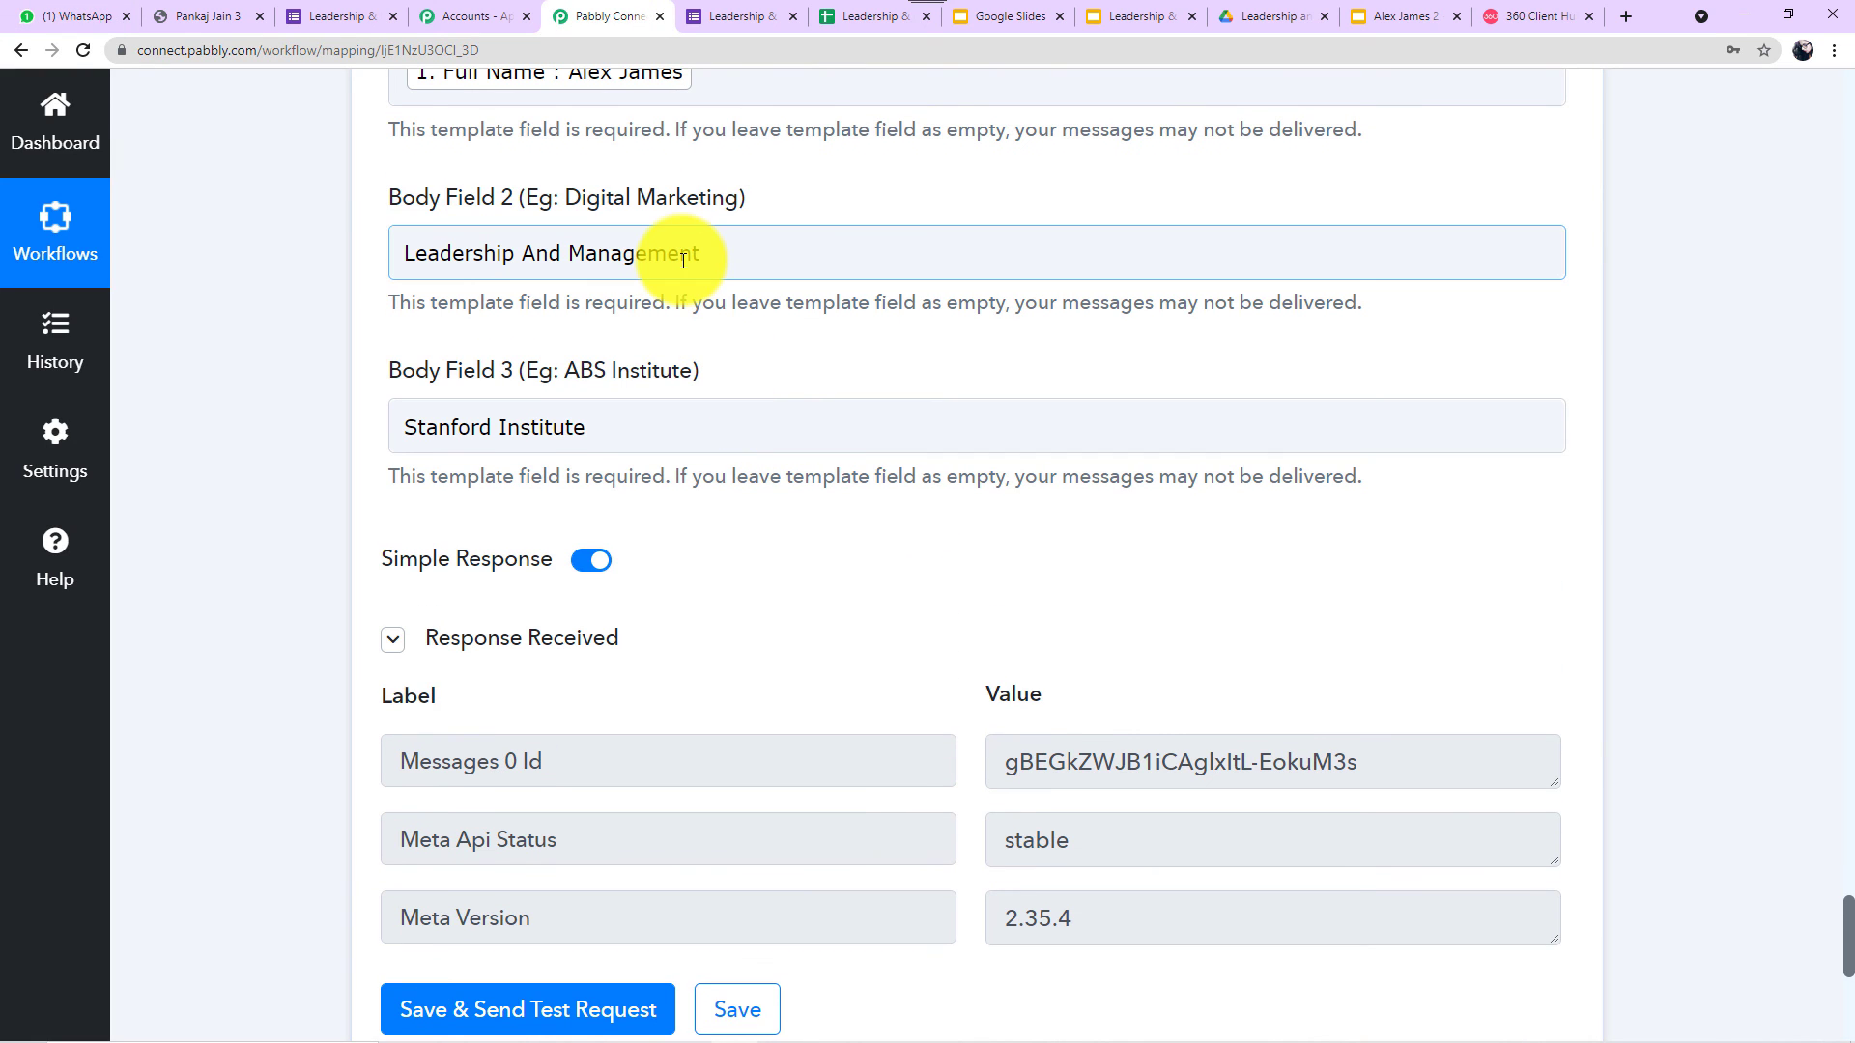
# Download and open the PDF attached to the WhatsApp message and compare it with the generated certificate in Google Slides.
pyautogui.click(101, 20)
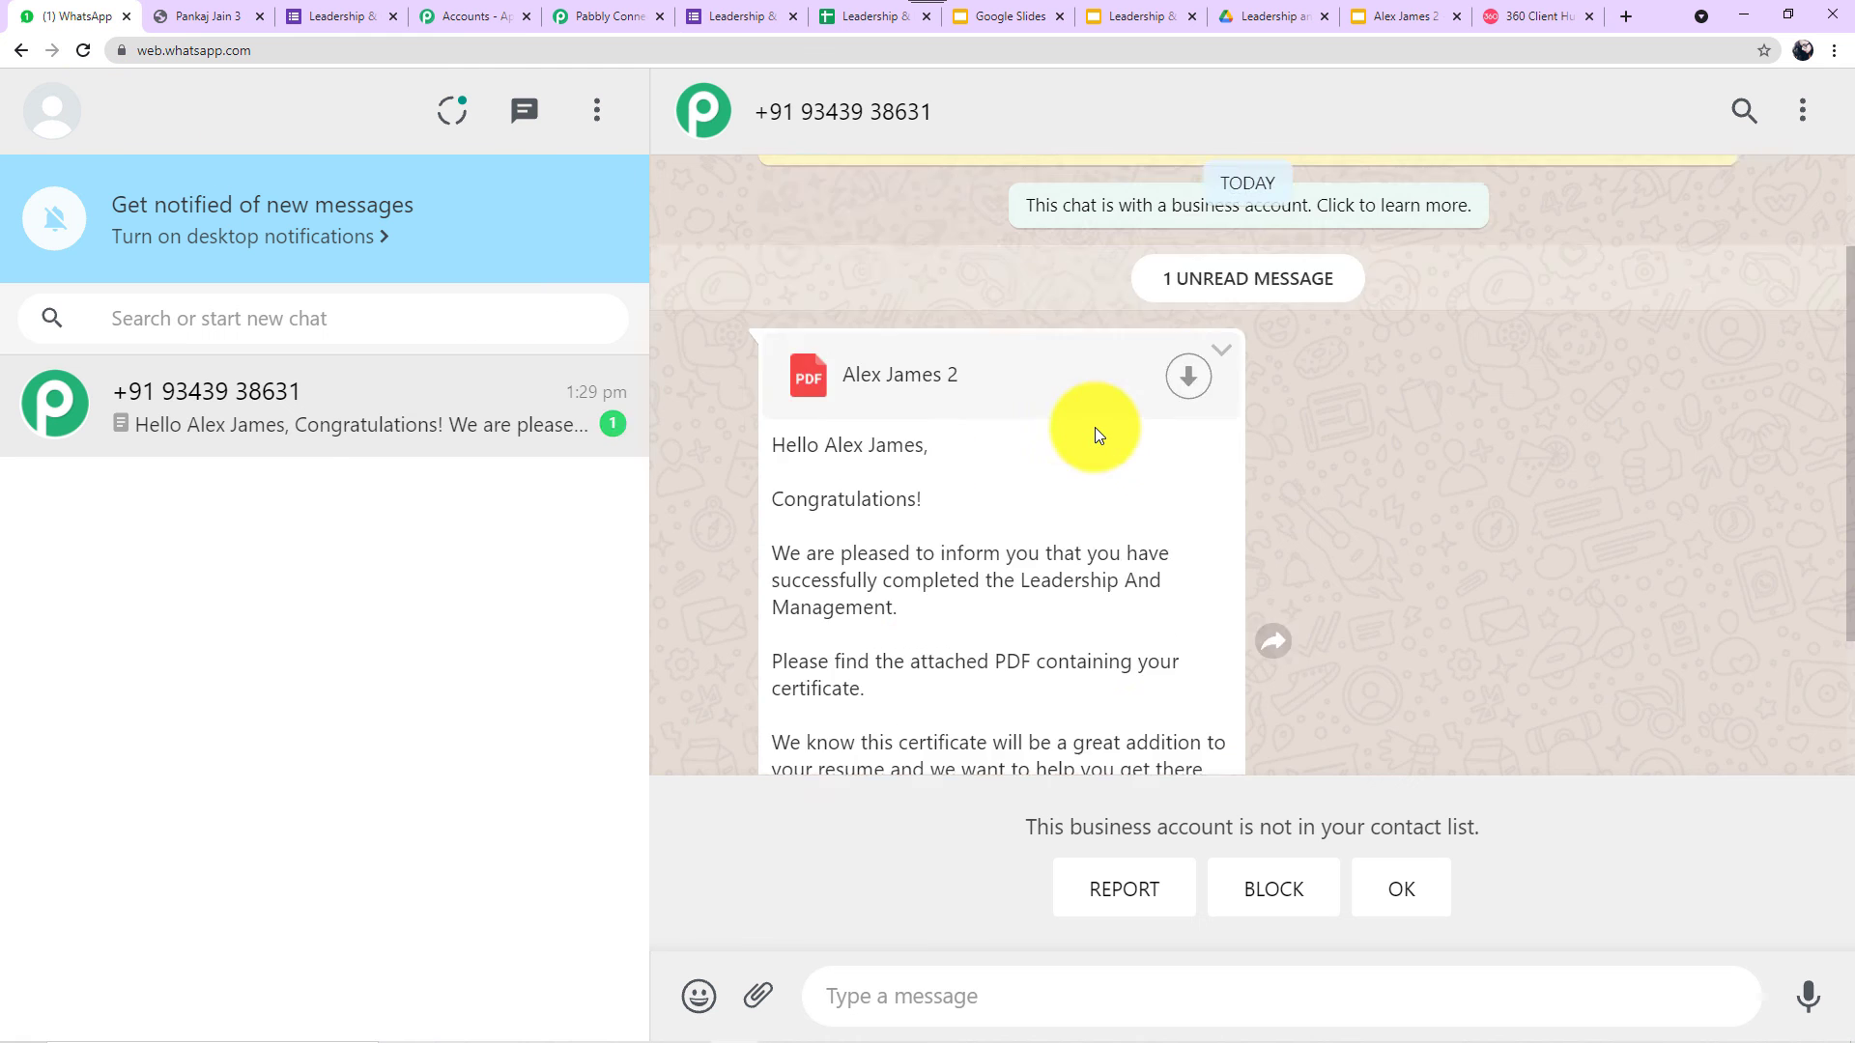
pyautogui.click(919, 461)
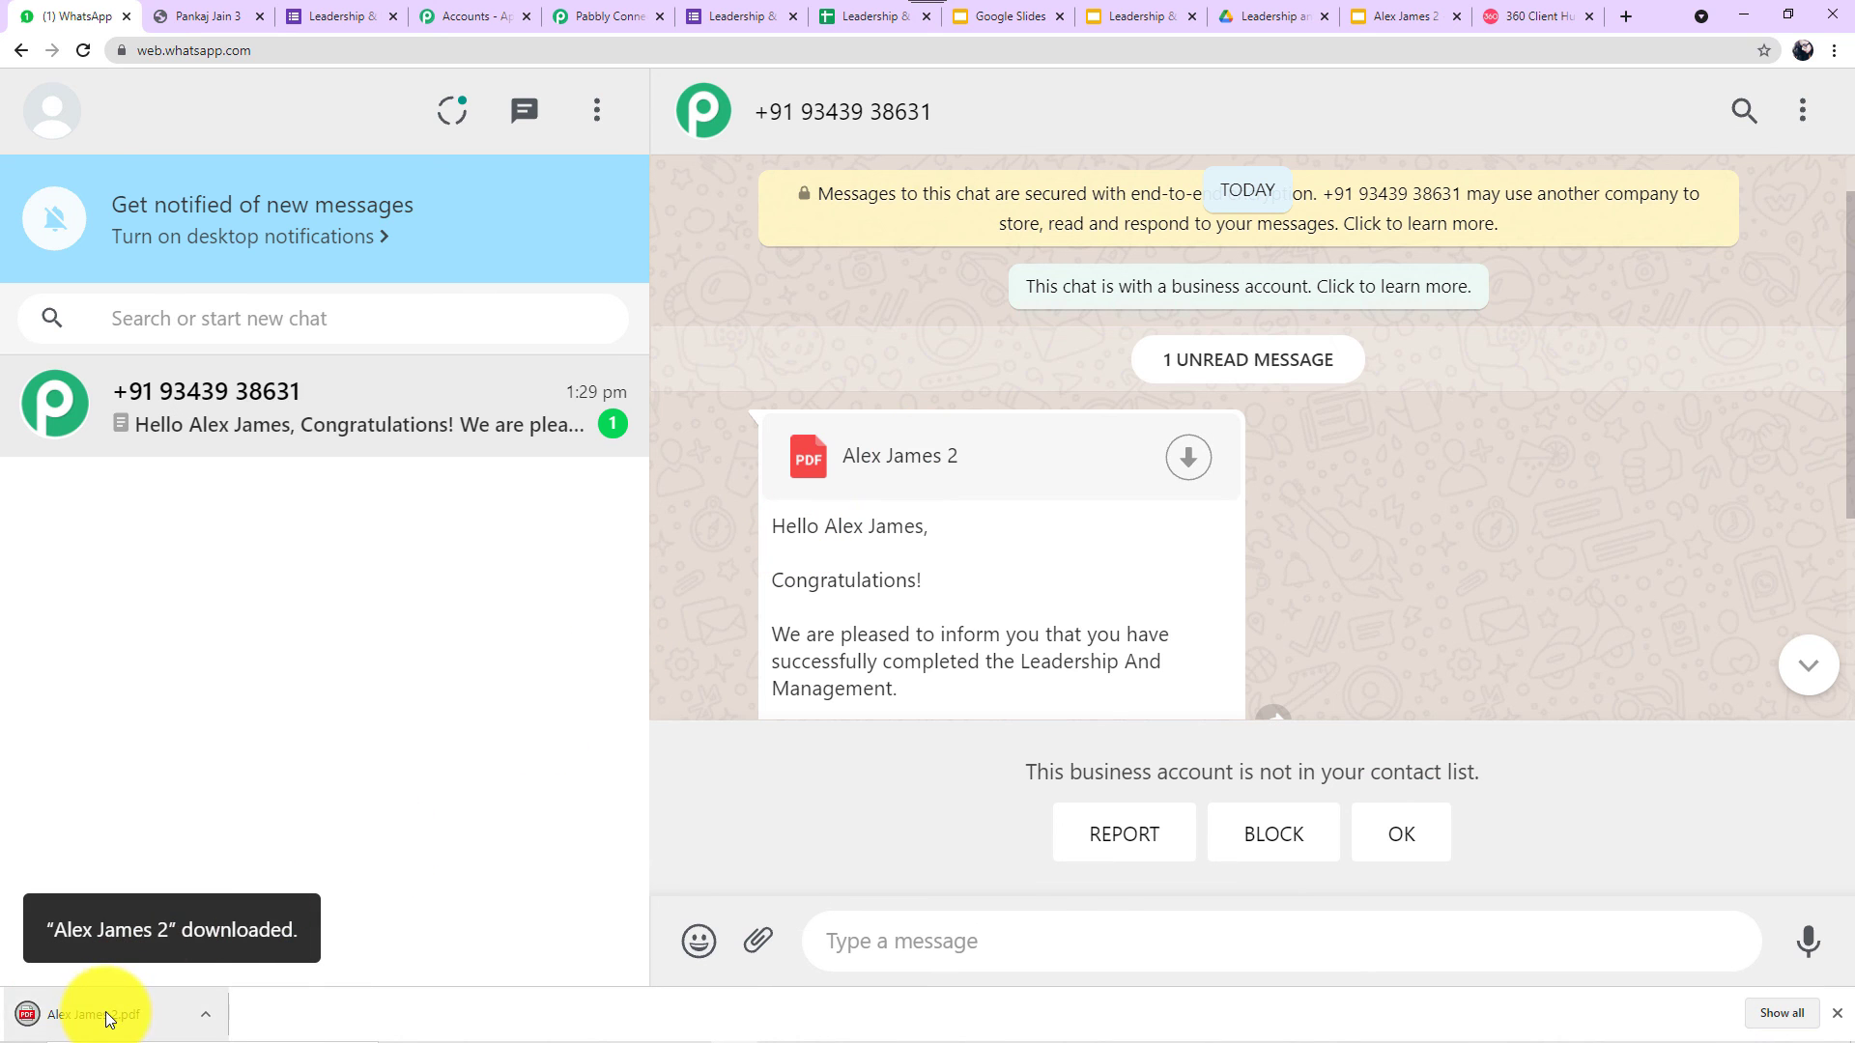
pyautogui.click(102, 1015)
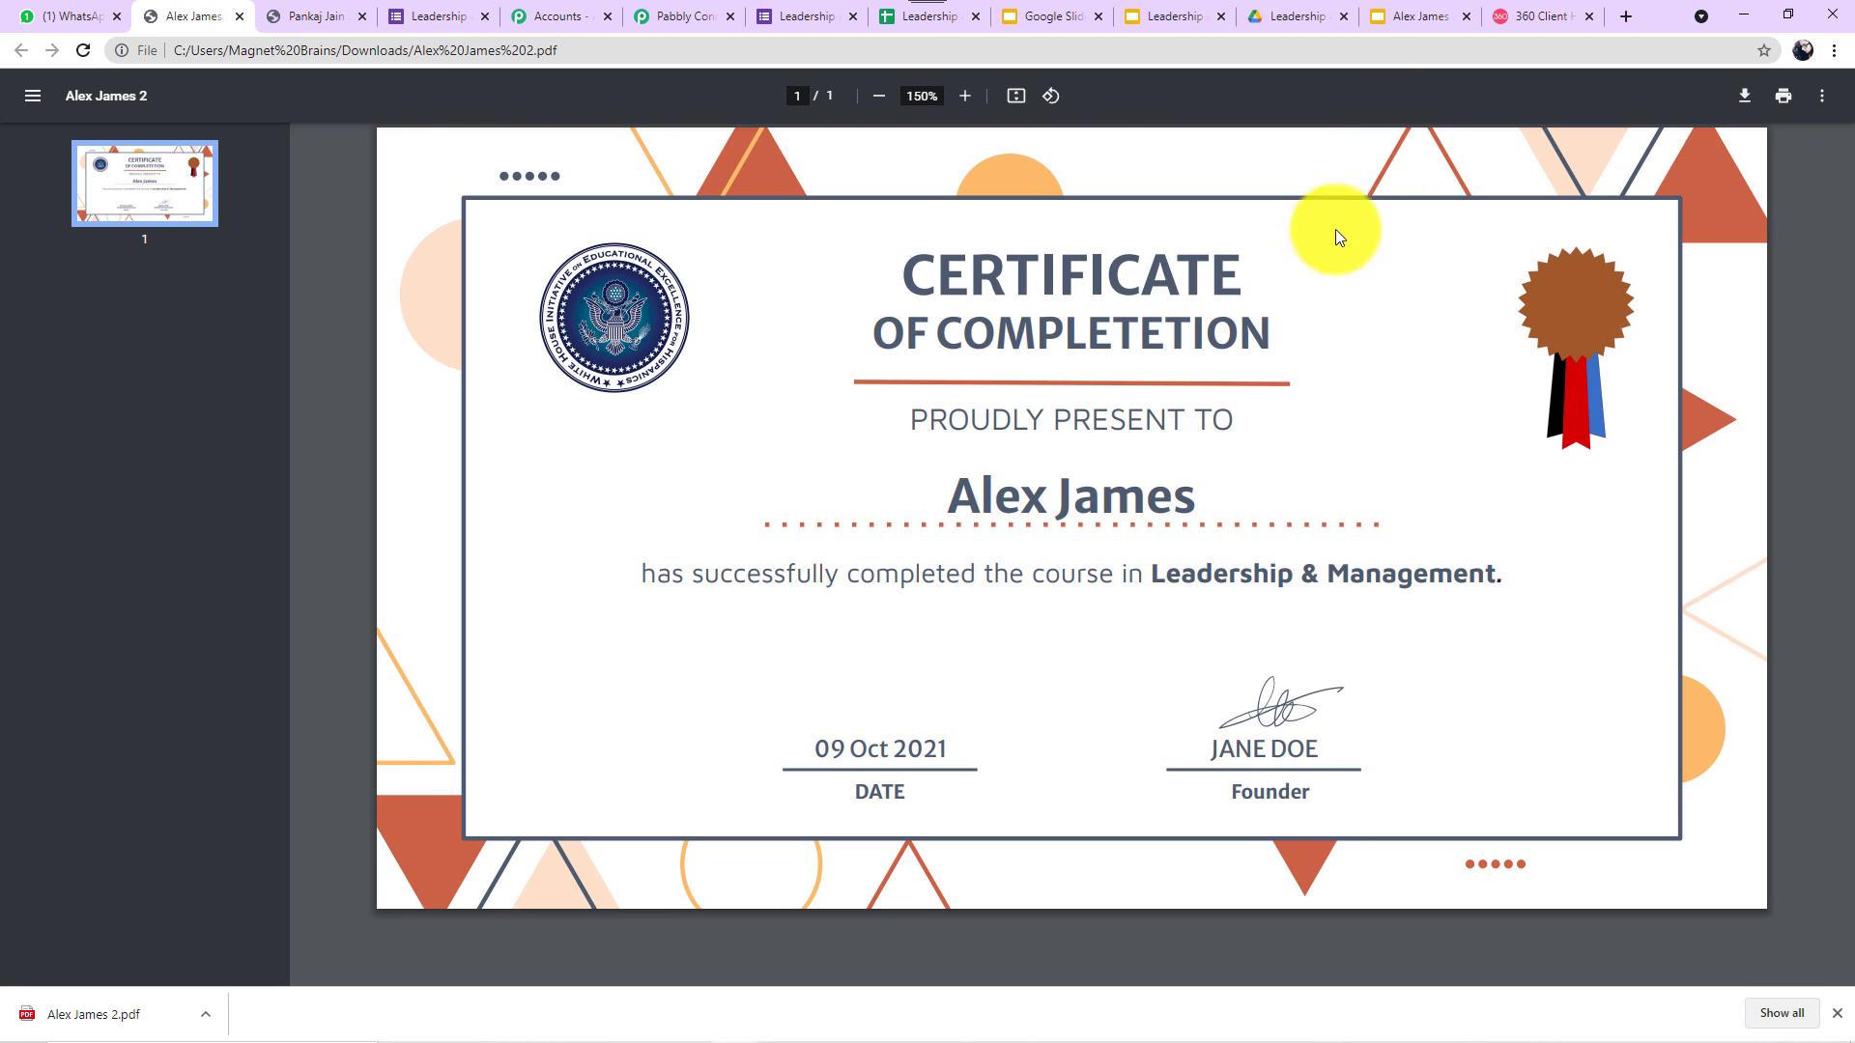
pyautogui.click(1420, 16)
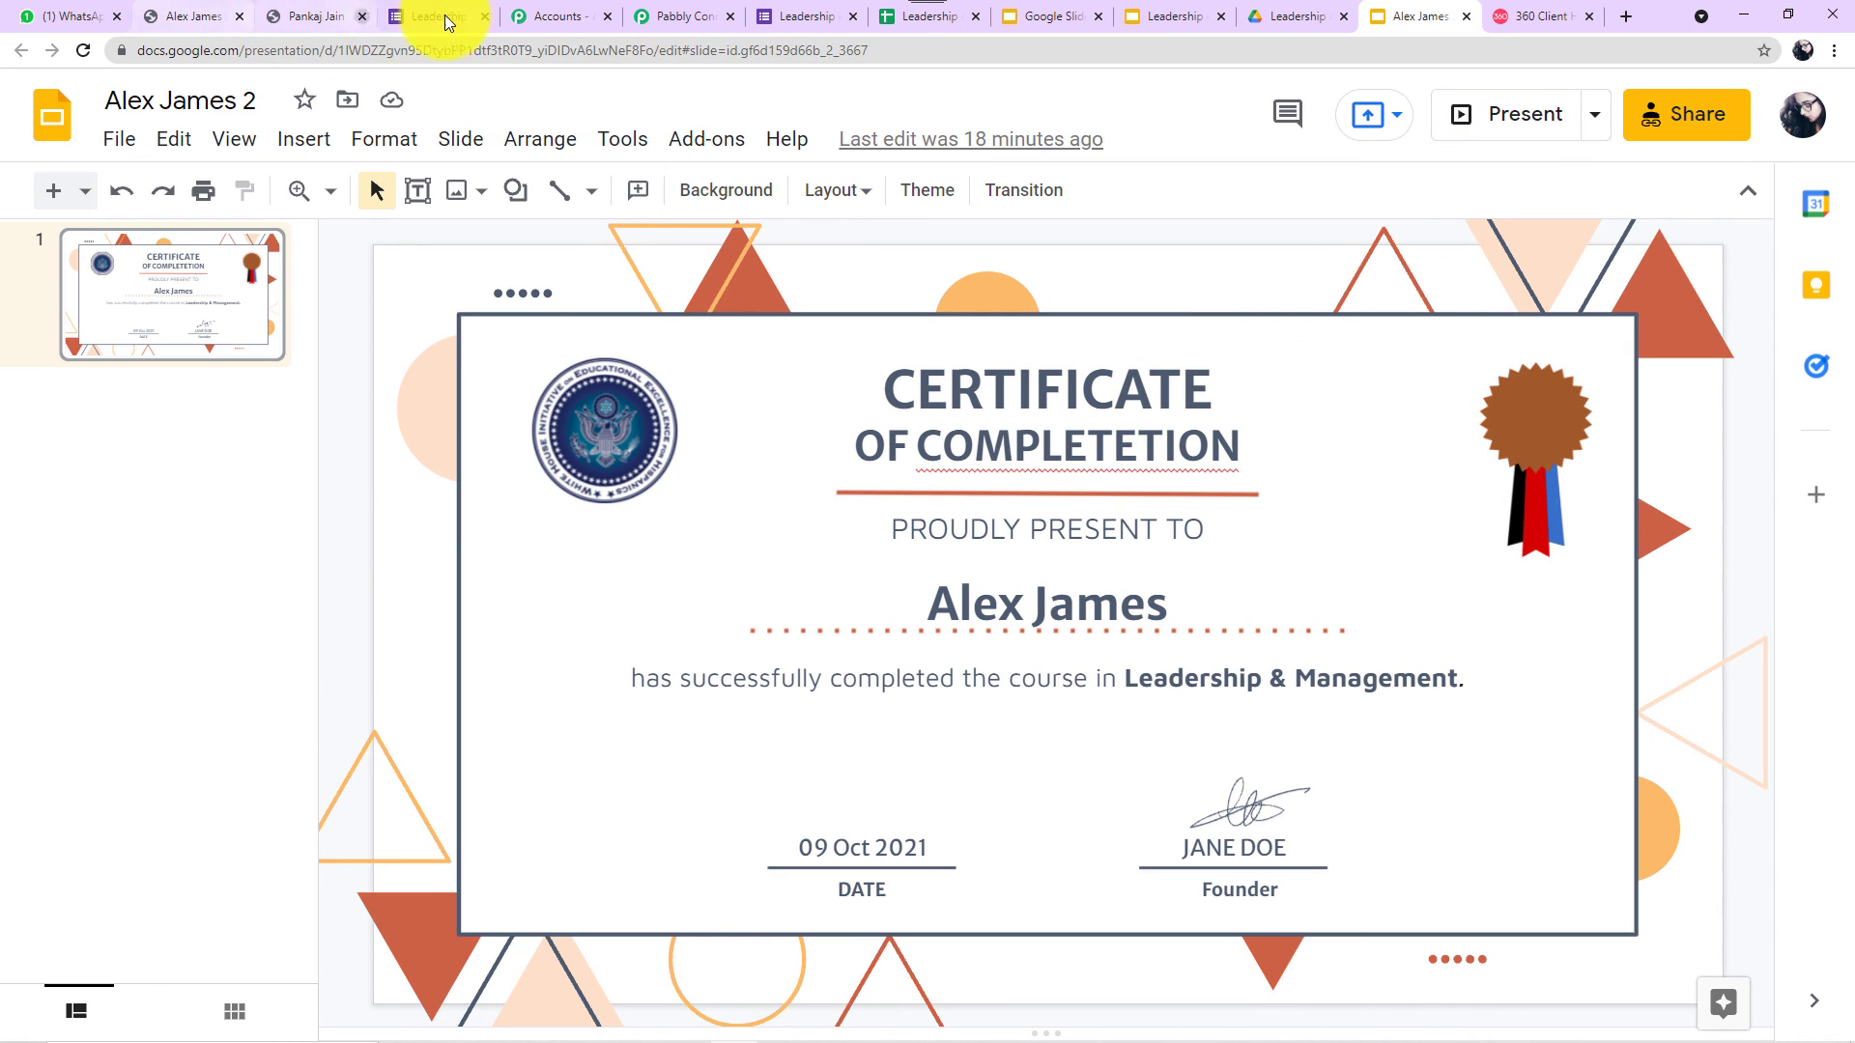
# Return to Pabbly Connect and review the Google Forms trigger at the start of the workflow and its captured response fields.
pyautogui.click(659, 19)
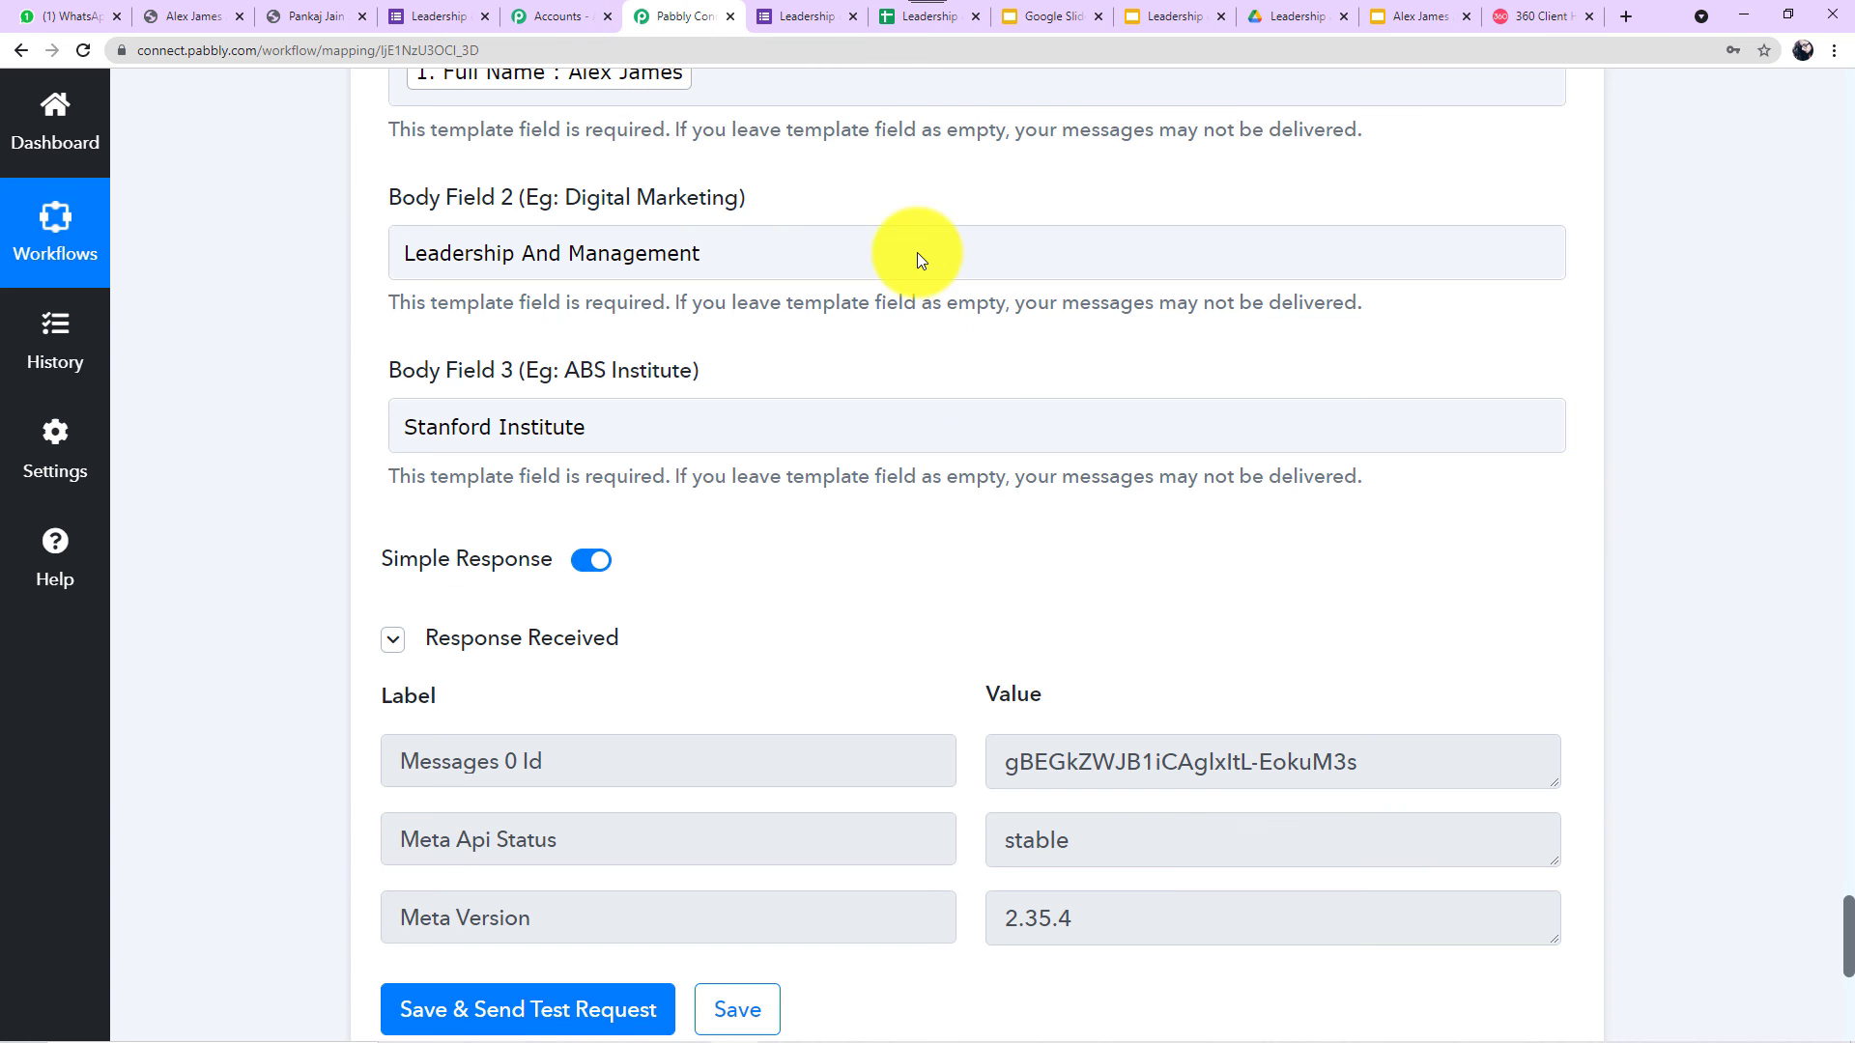
pyautogui.click(969, 415)
pyautogui.scroll(-2, 970, 415)
pyautogui.scroll(-2, 970, 415)
pyautogui.scroll(8, 1739, 563)
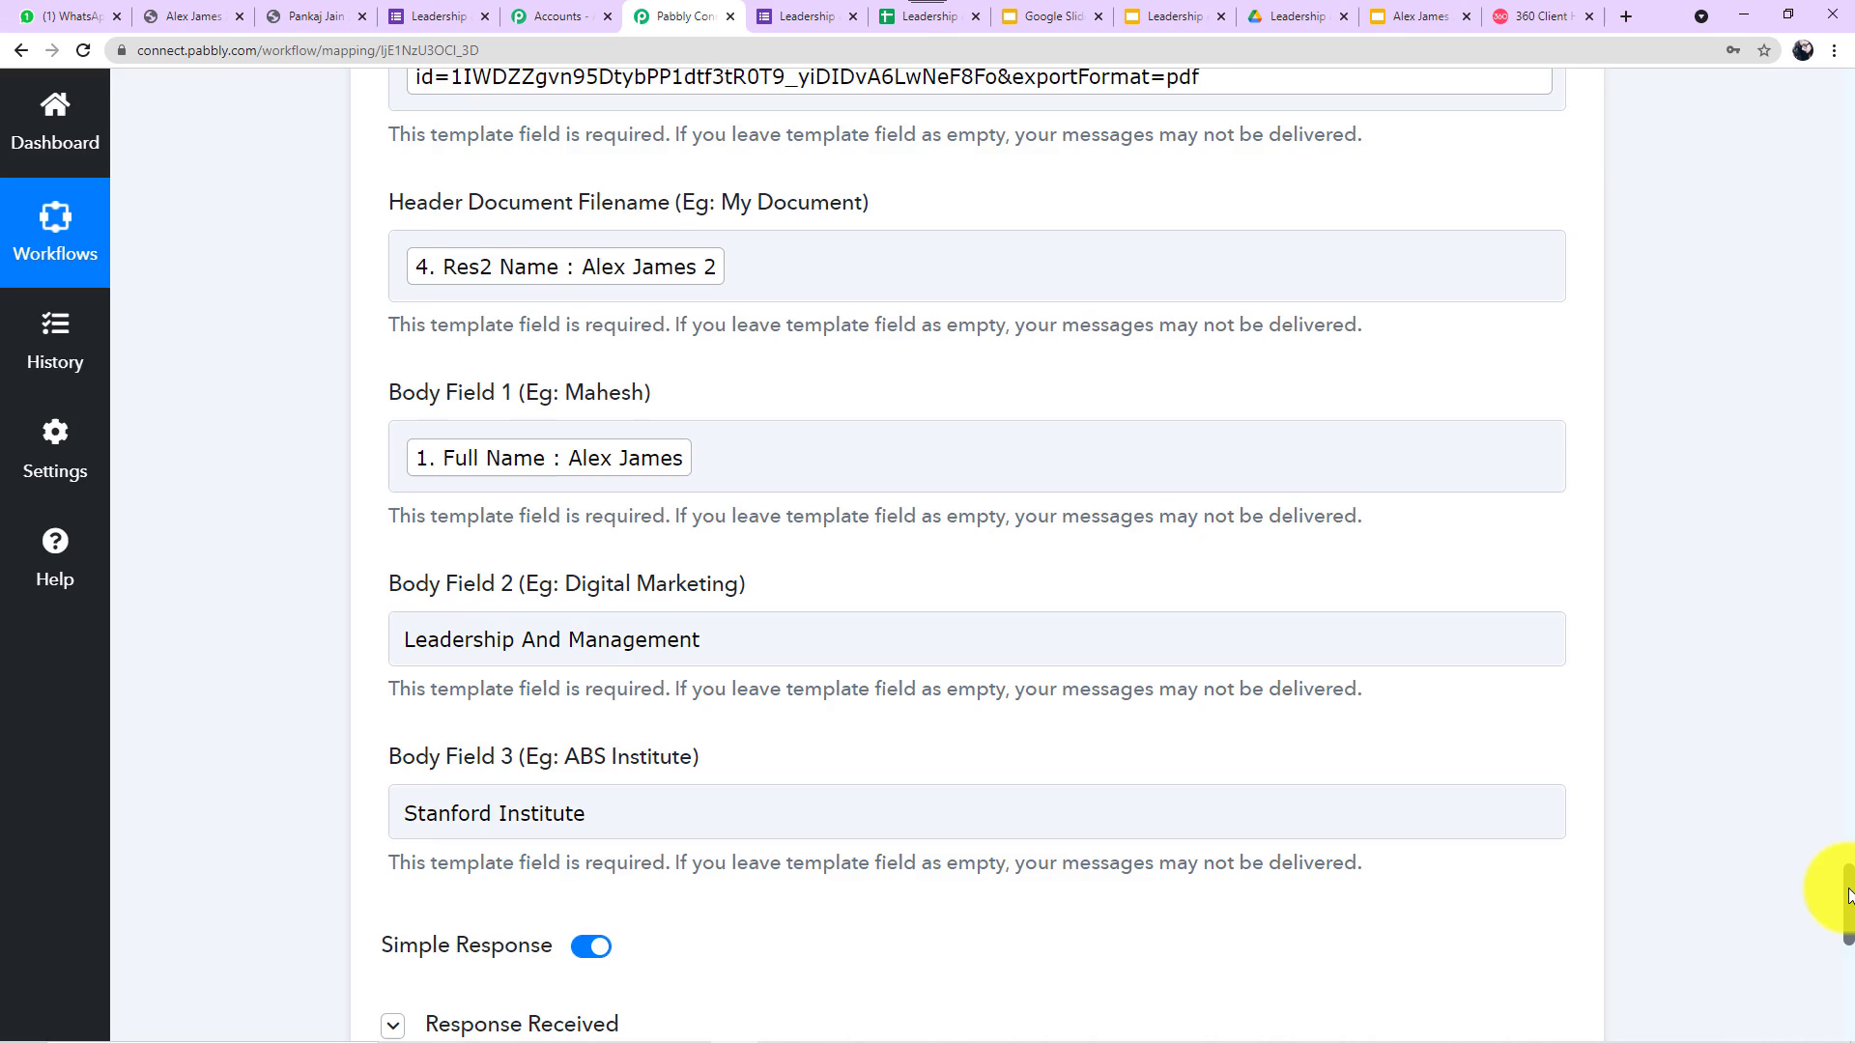
pyautogui.moveTo(1848, 896); pyautogui.dragTo(1848, 97)
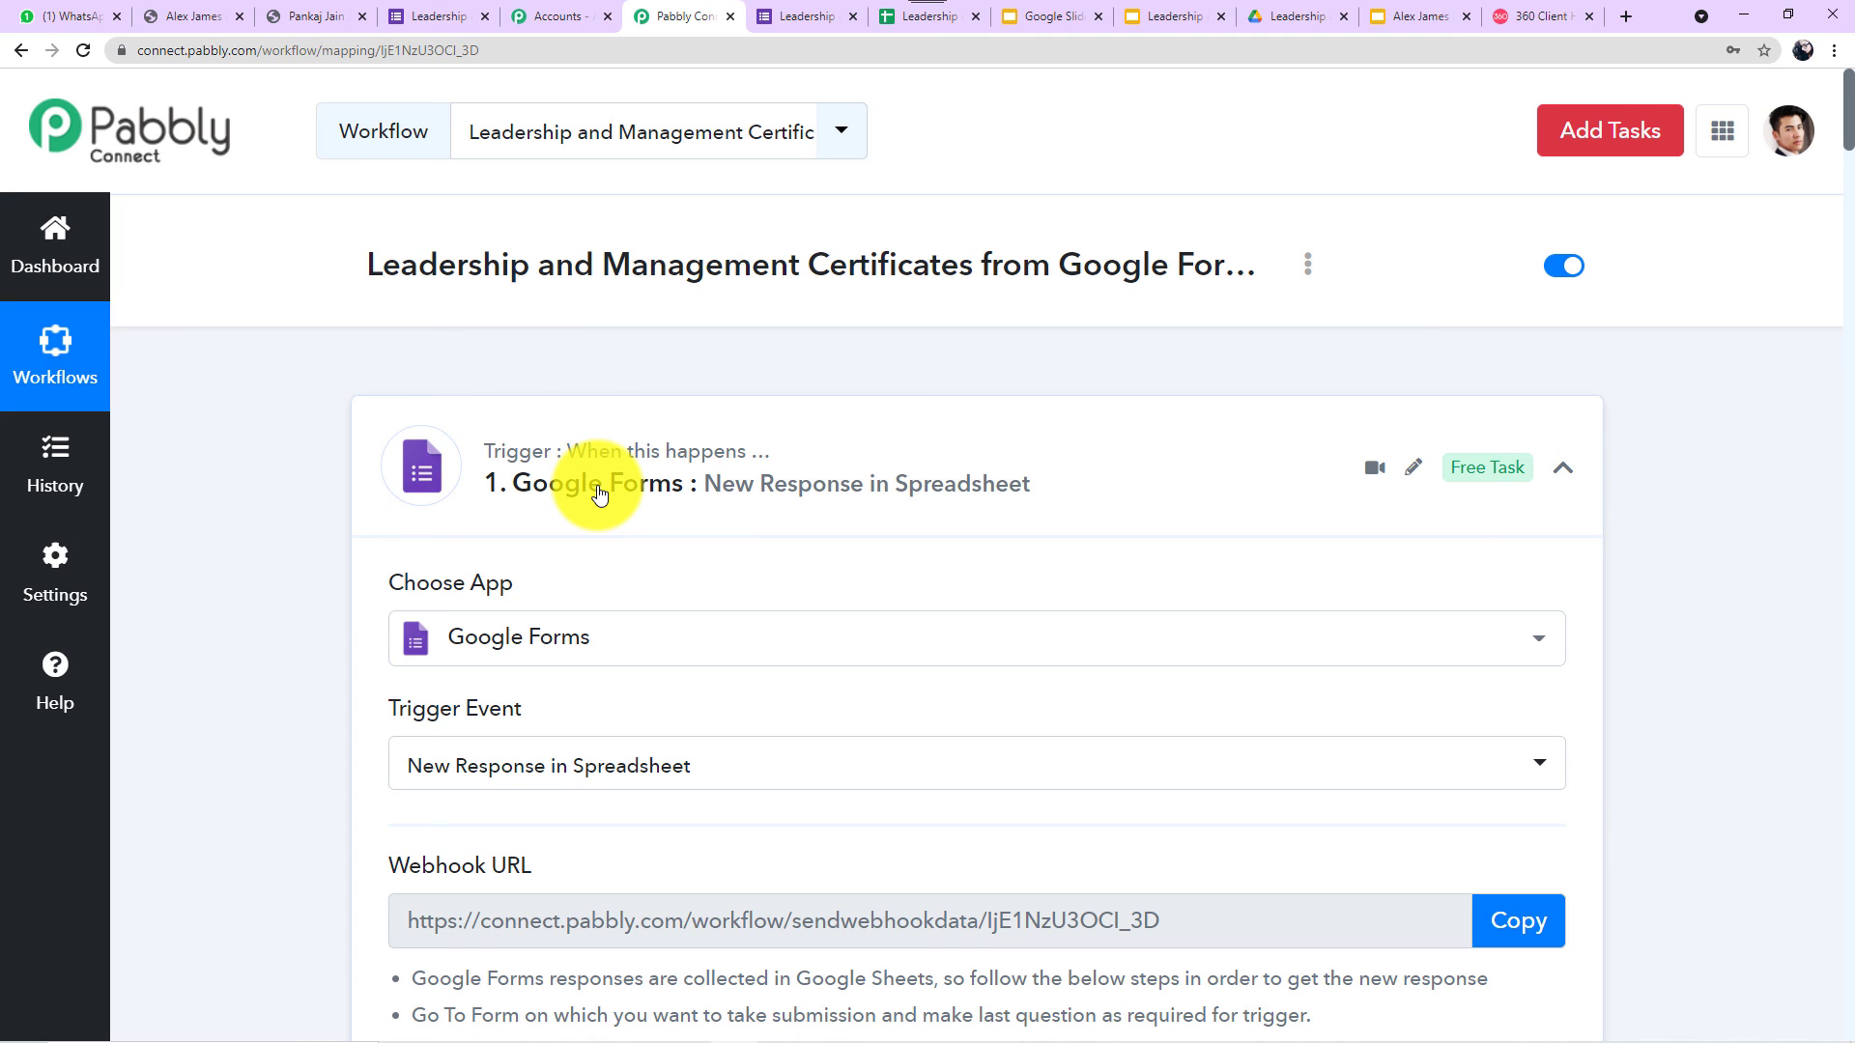
pyautogui.scroll(-6, 599, 493)
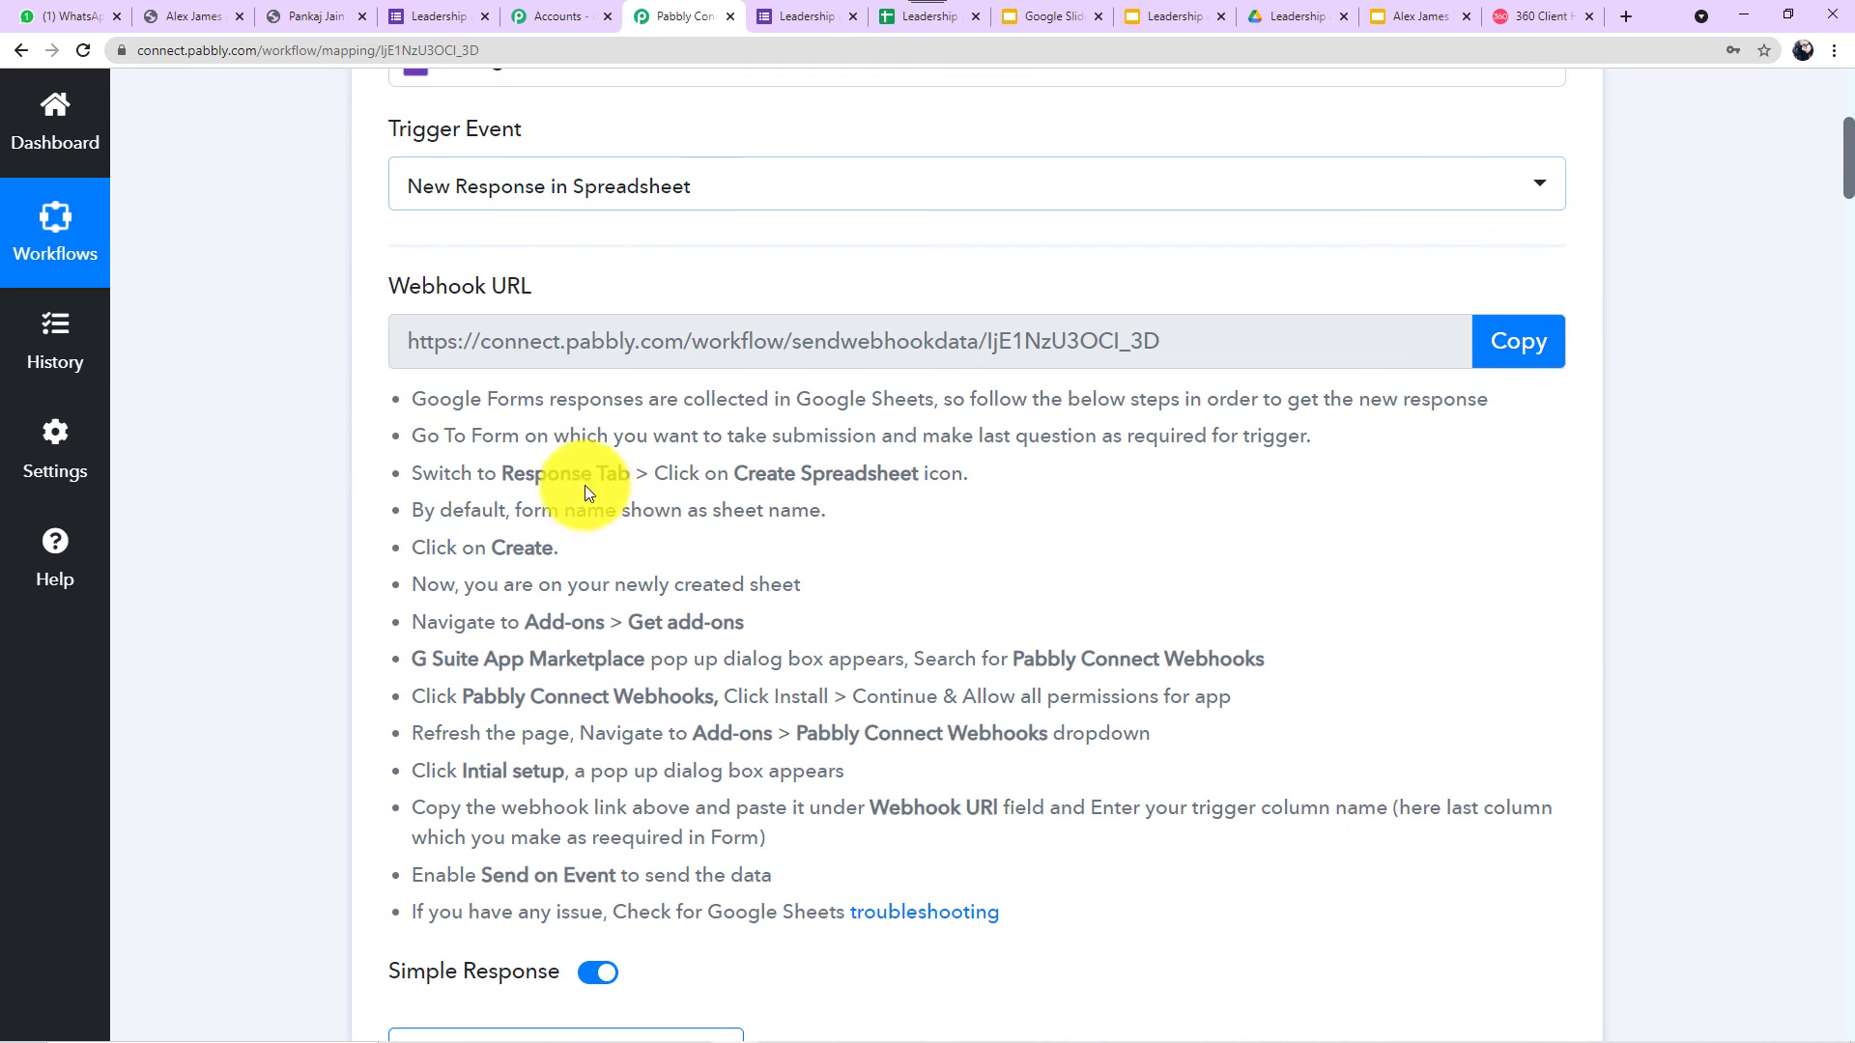
pyautogui.scroll(-7, 837, 493)
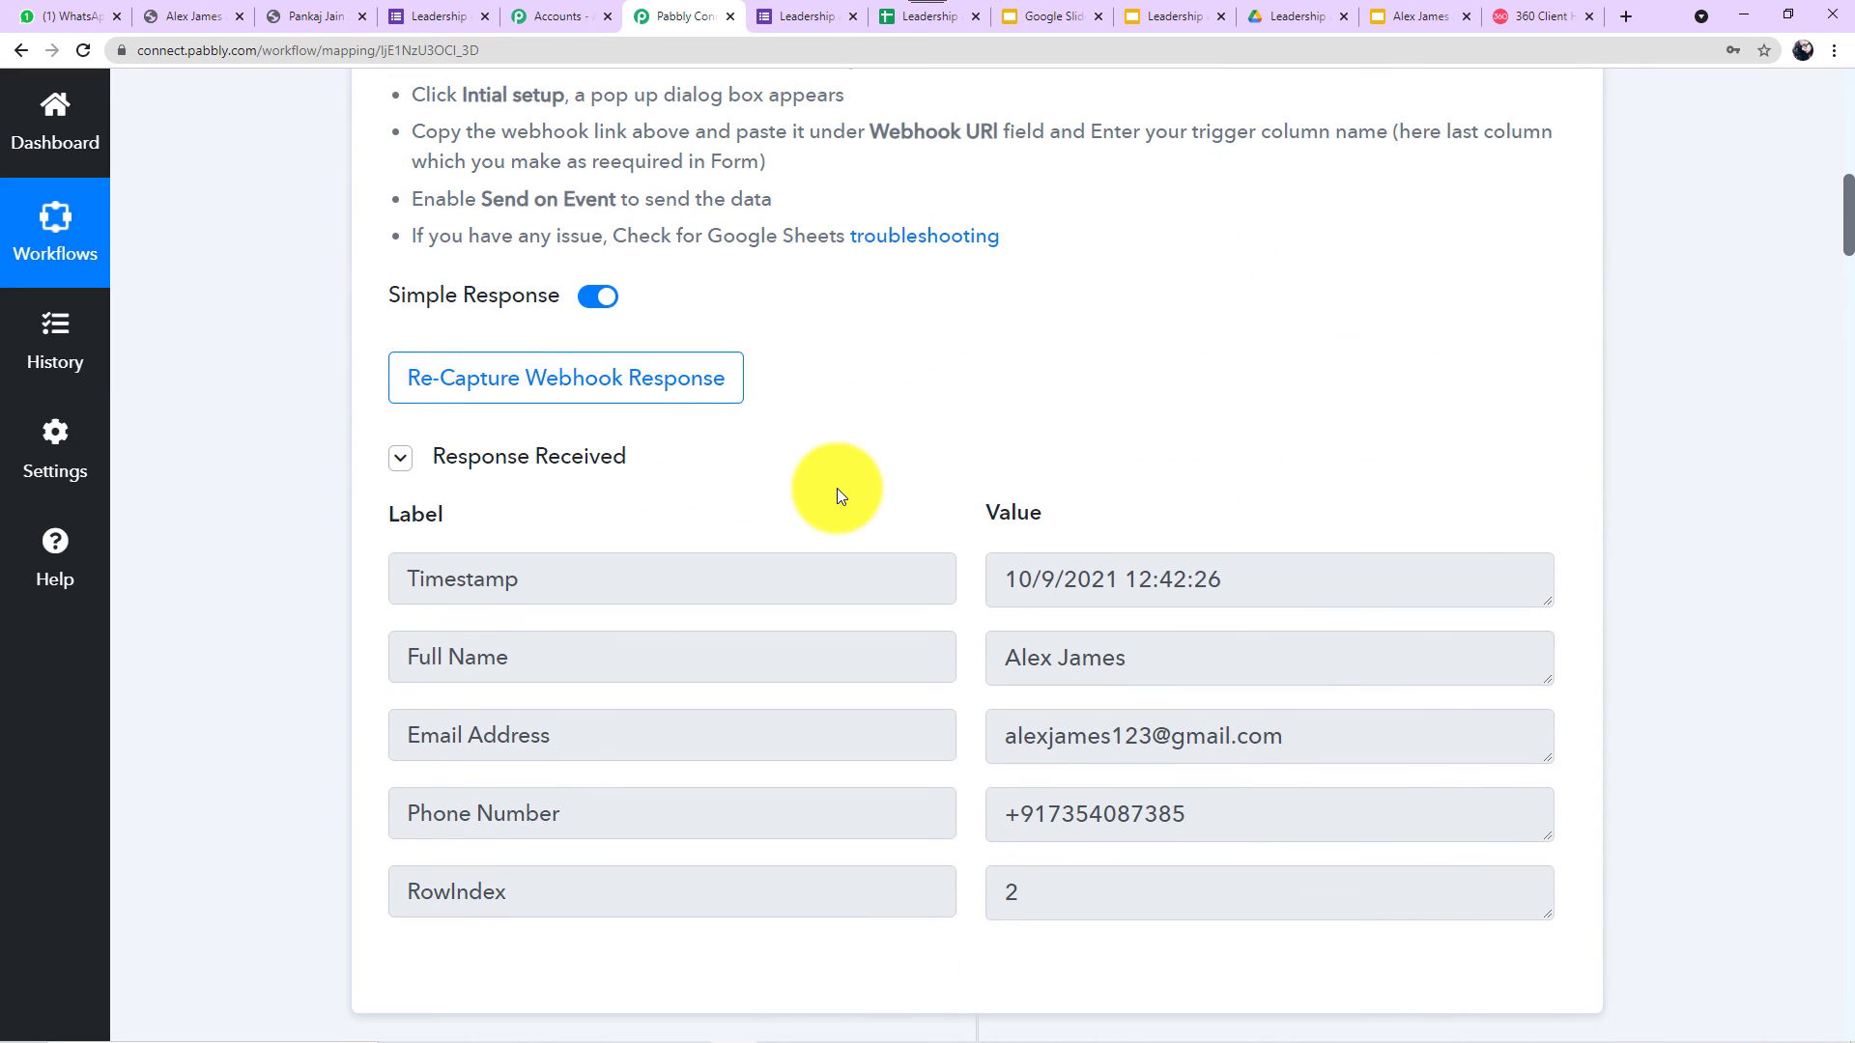
pyautogui.scroll(-1, 837, 489)
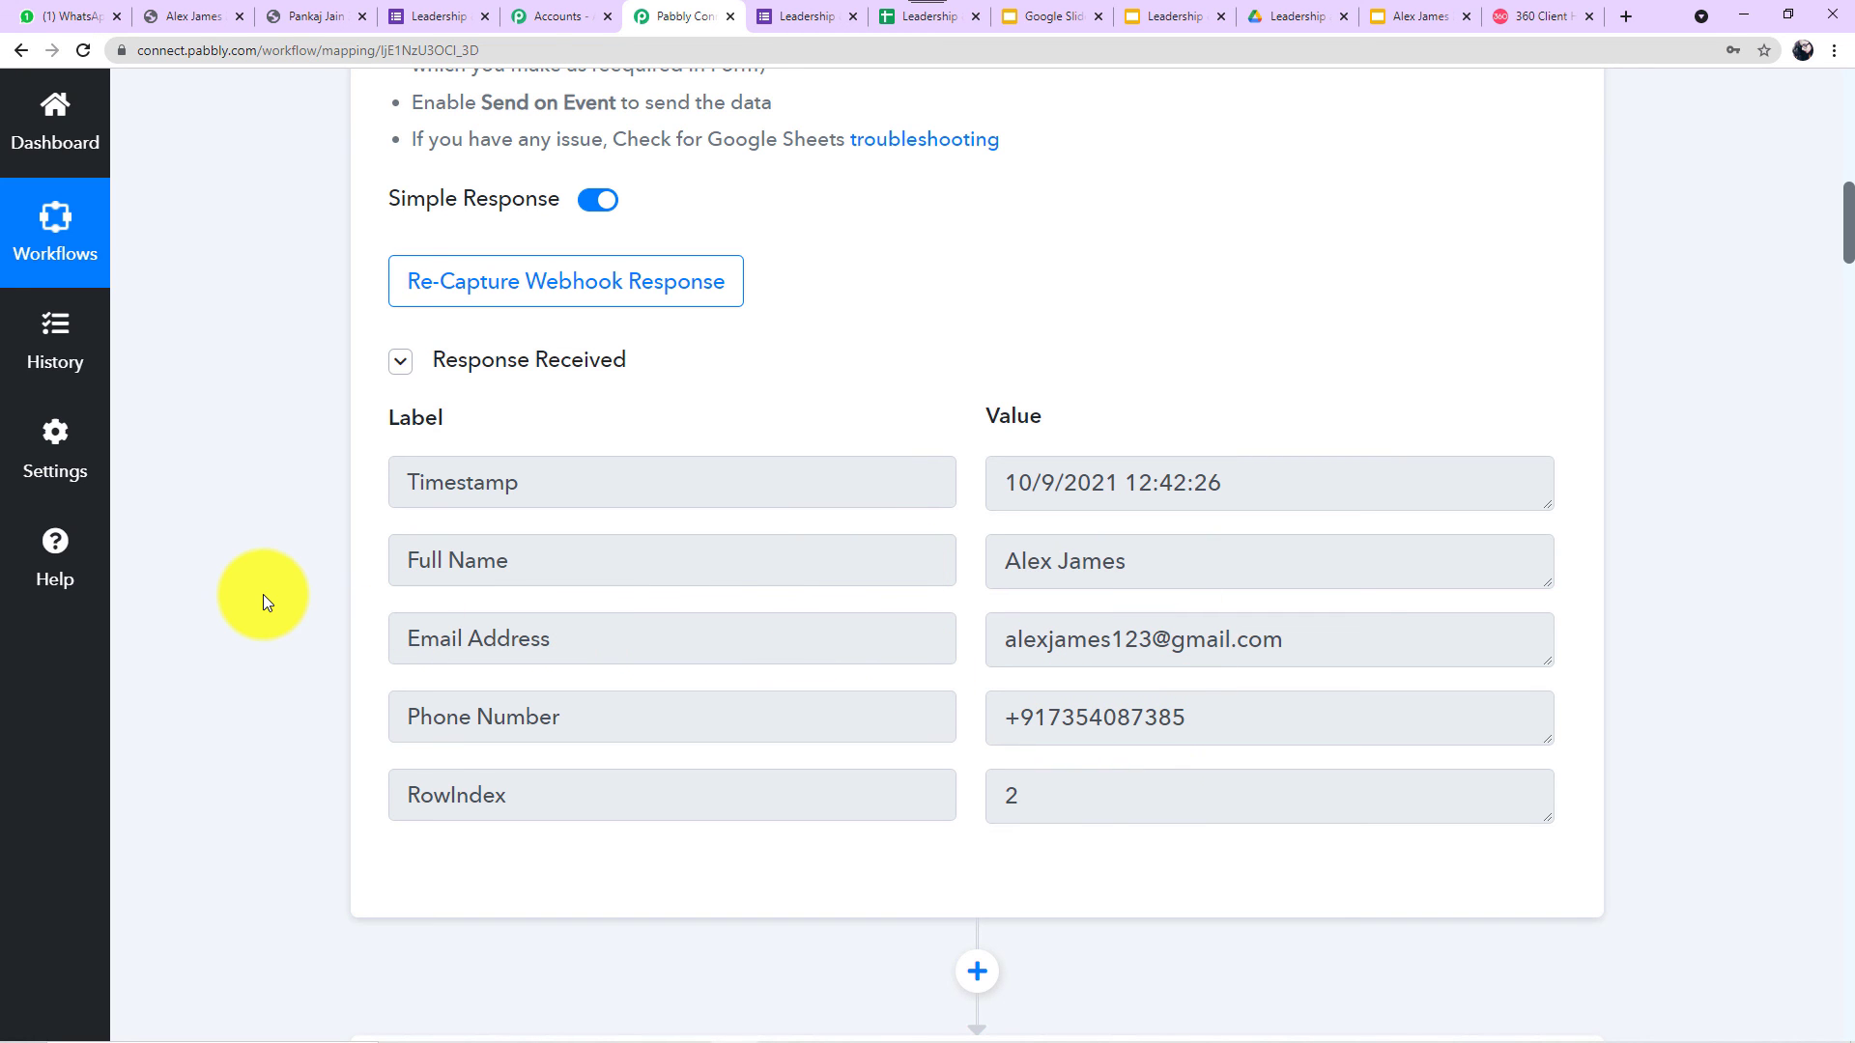
pyautogui.scroll(-3, 263, 595)
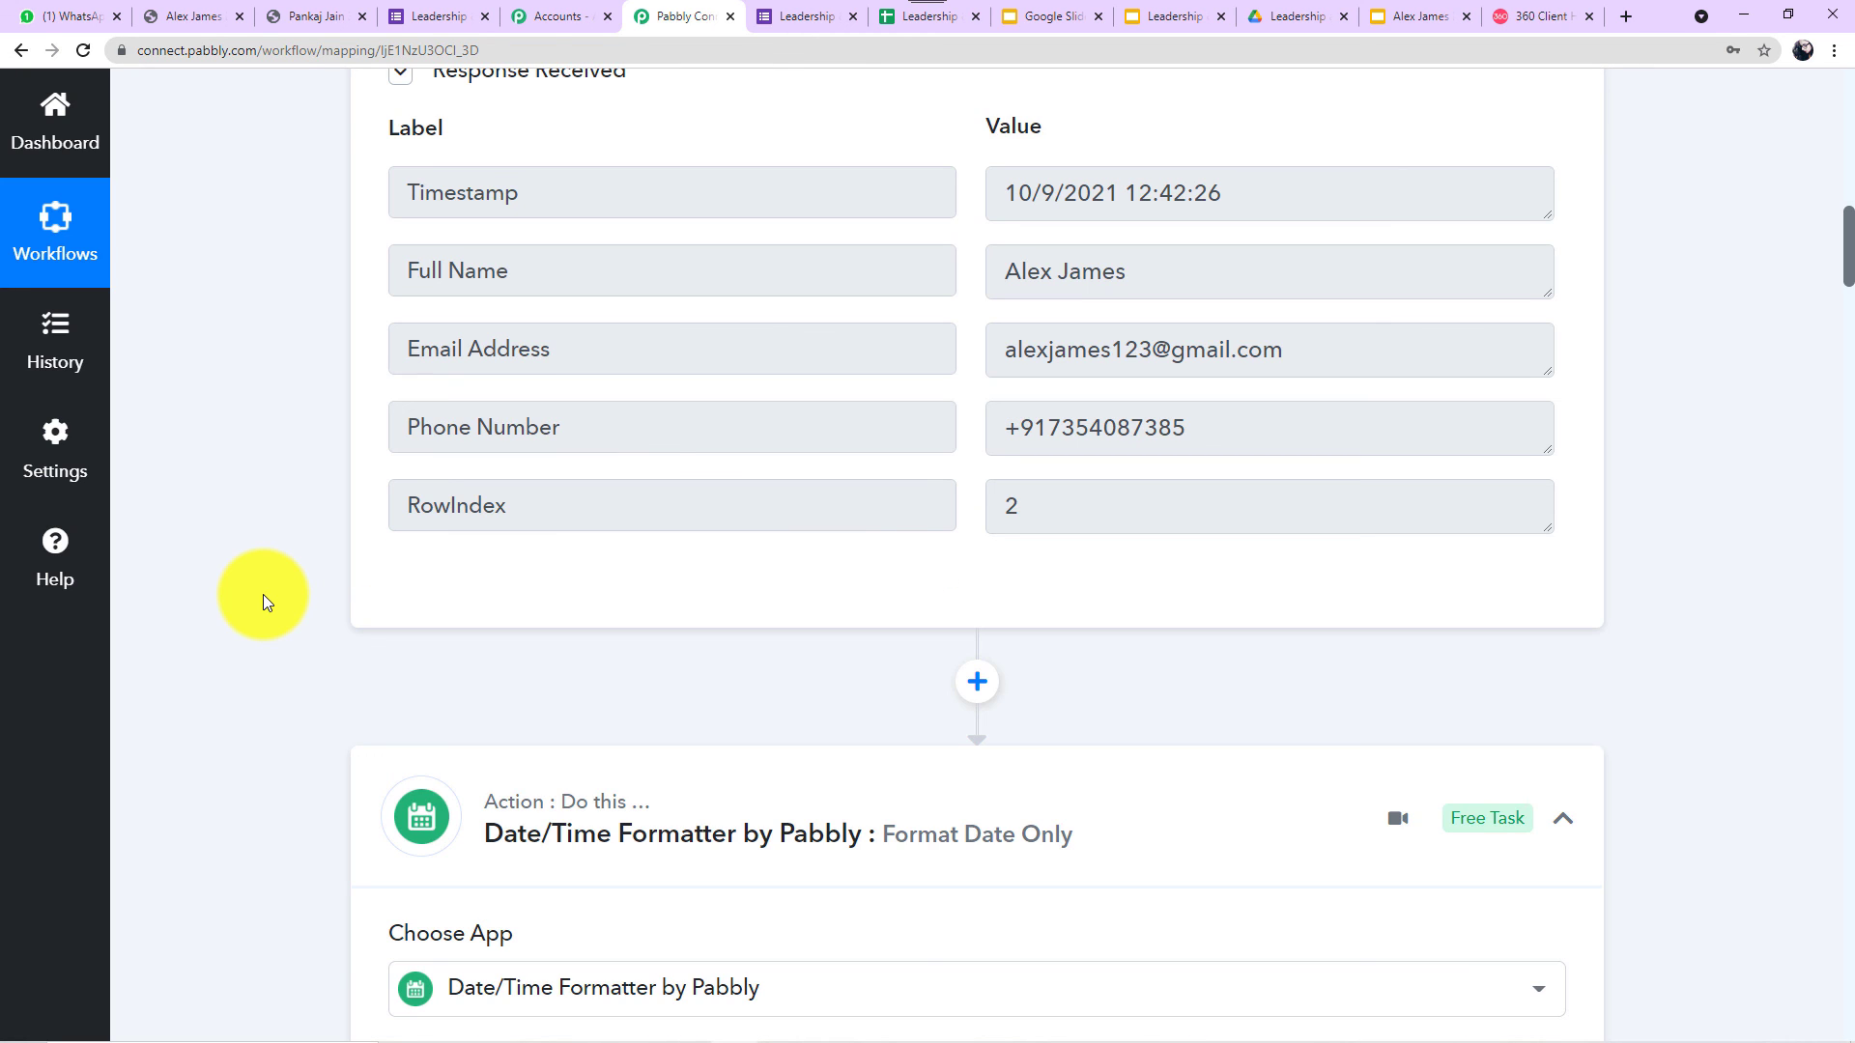
pyautogui.scroll(-2, 288, 582)
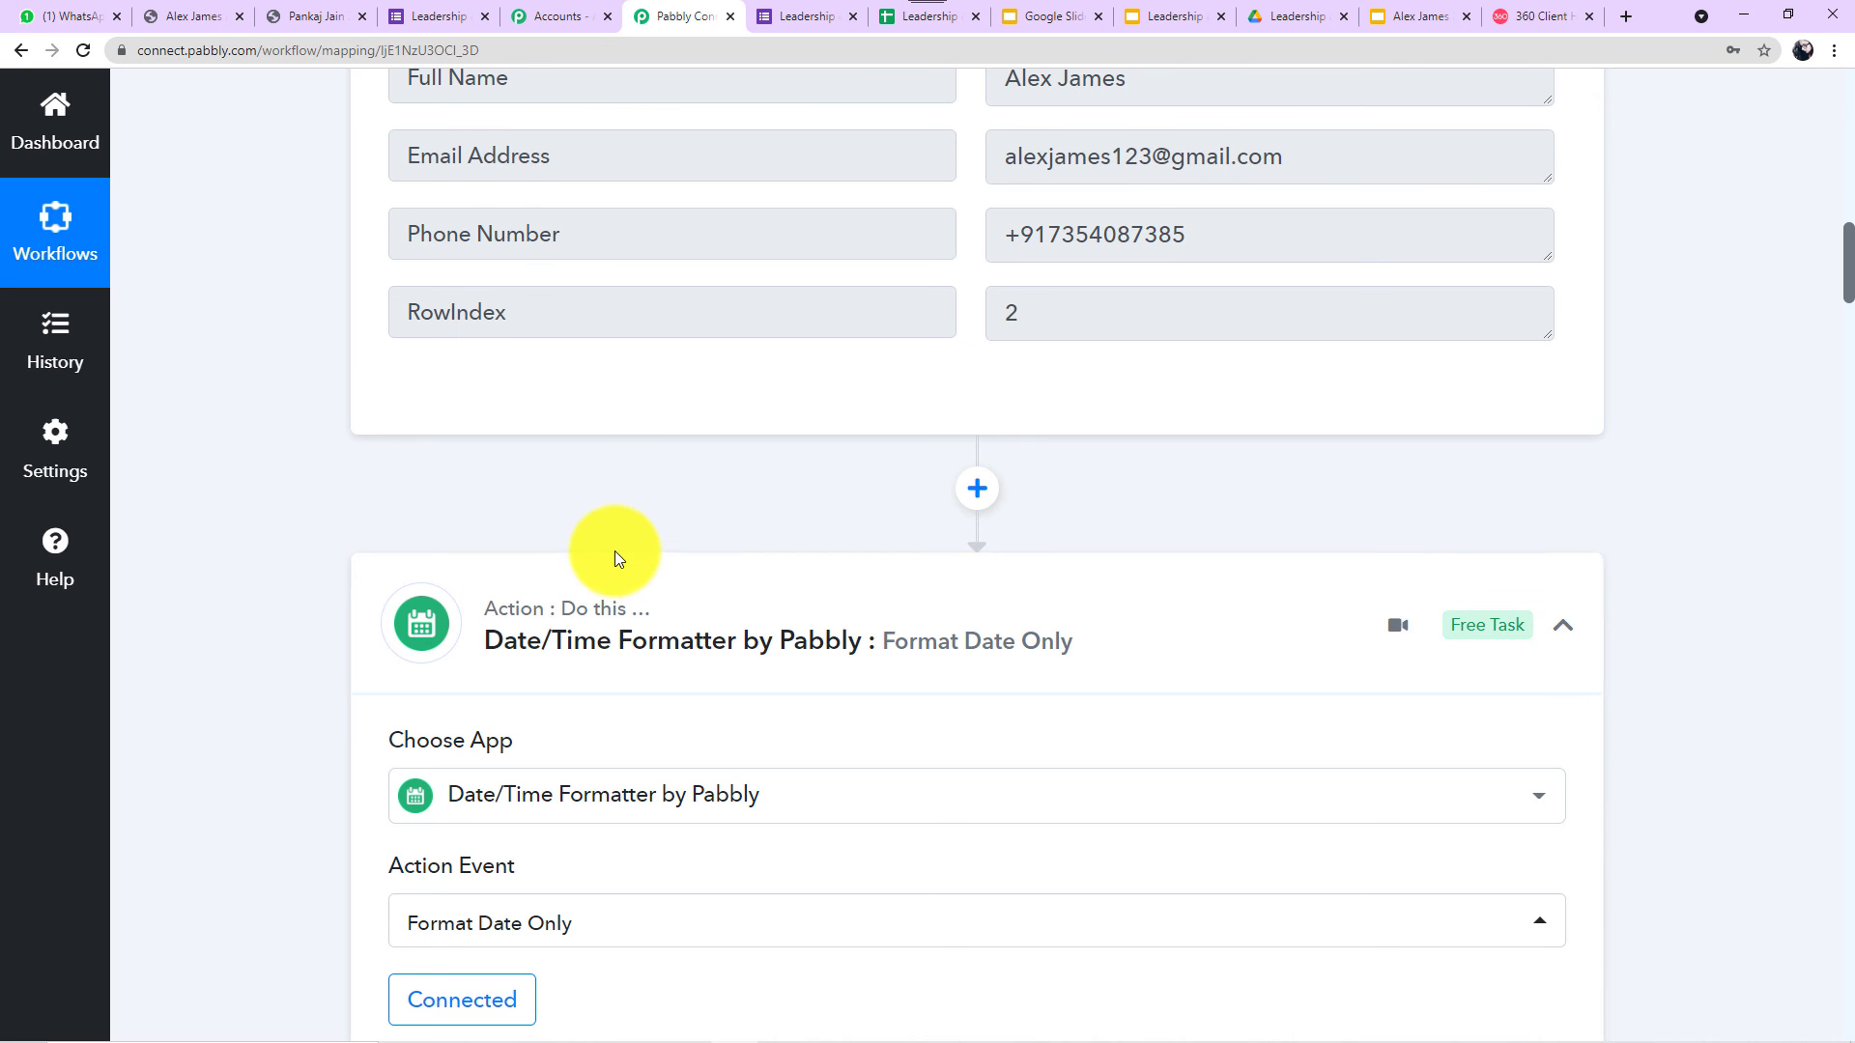
pyautogui.scroll(5, 615, 556)
pyautogui.scroll(1, 1035, 553)
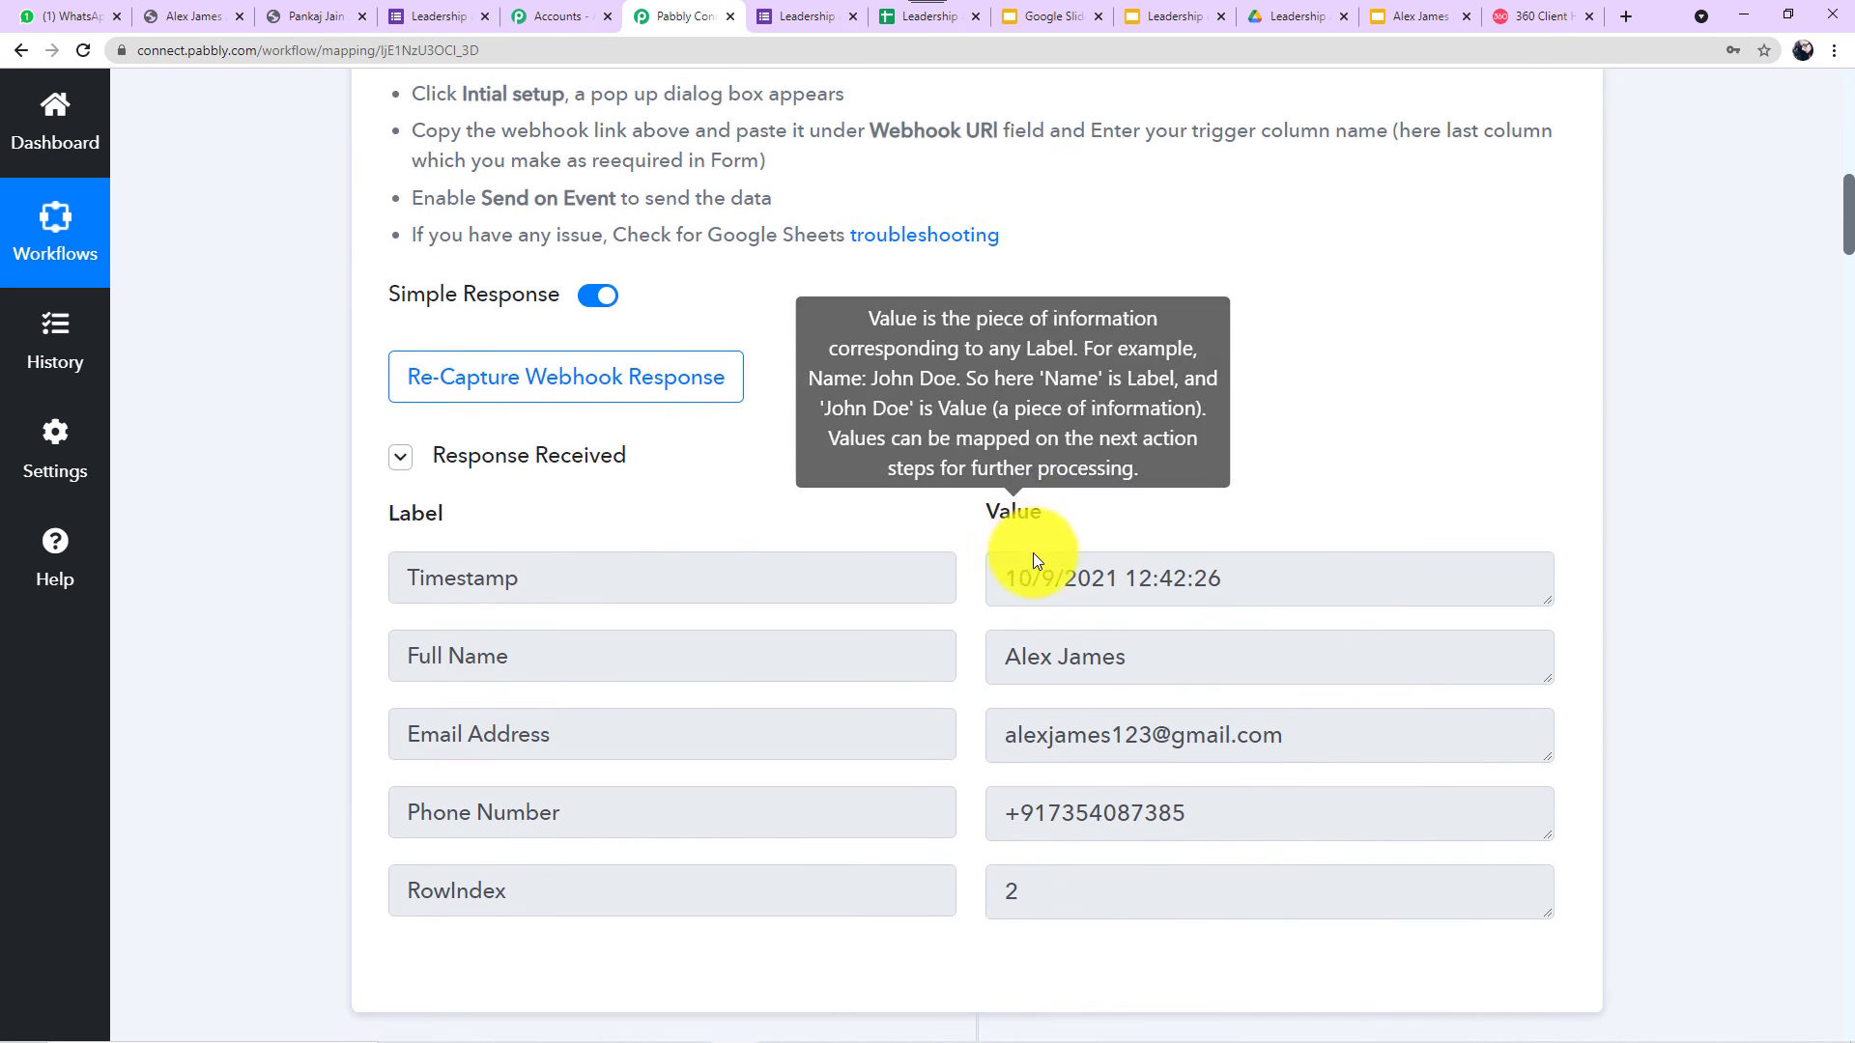
# Review the date formatting action and the Google Slides action's template, title, location, name and date mappings with its response.
pyautogui.scroll(-14, 1036, 560)
pyautogui.scroll(-5, 1022, 607)
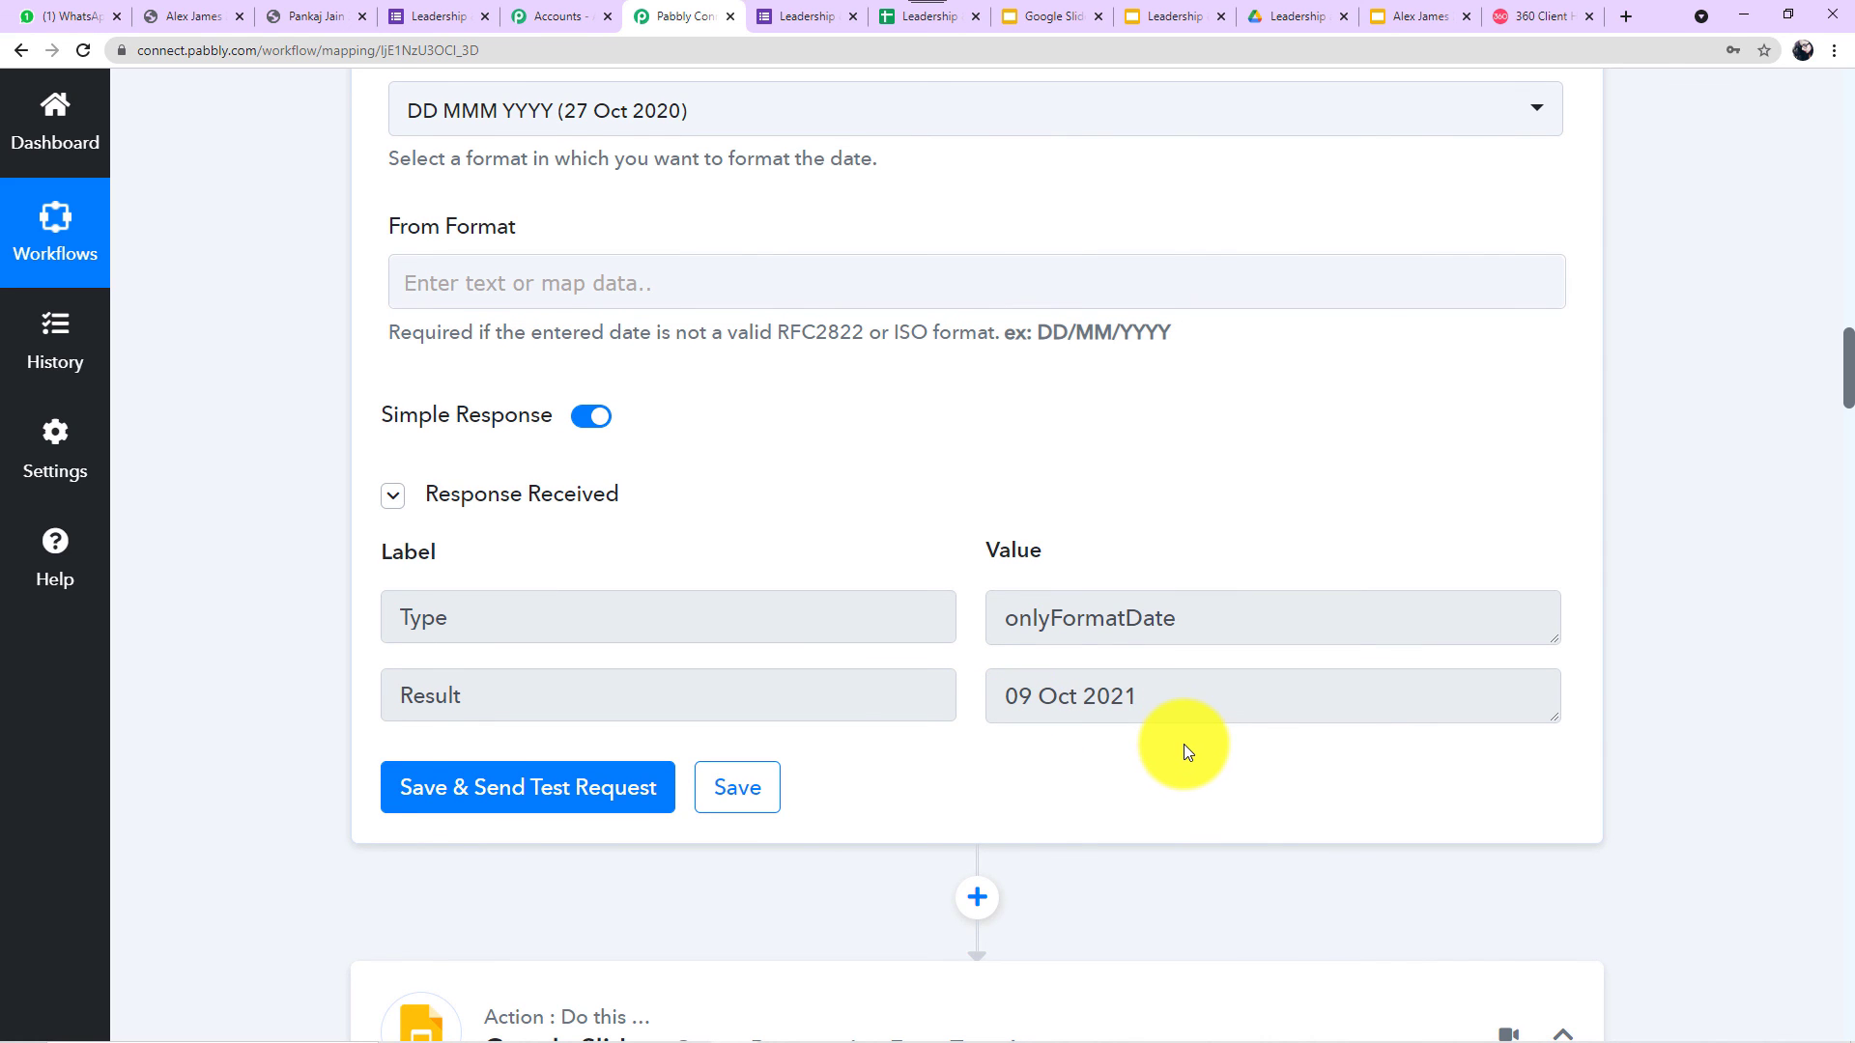
pyautogui.scroll(-5, 1165, 730)
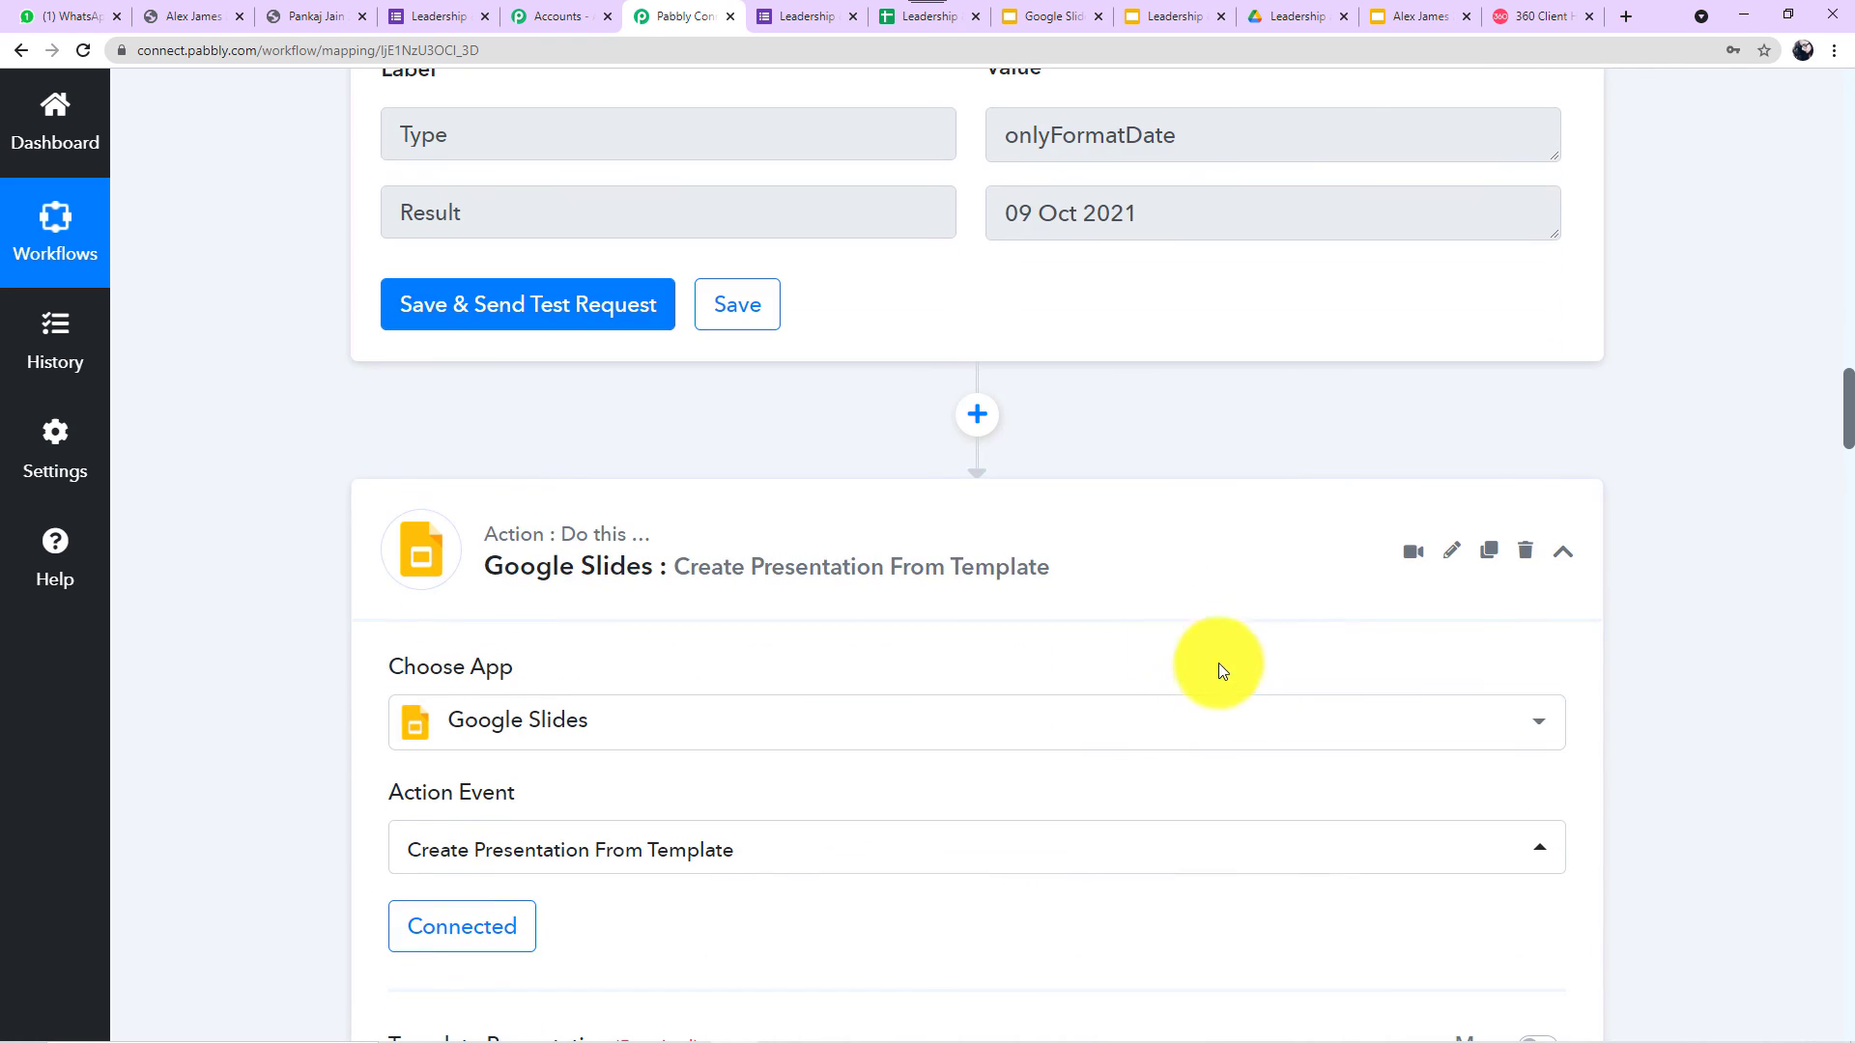
pyautogui.scroll(-1, 839, 609)
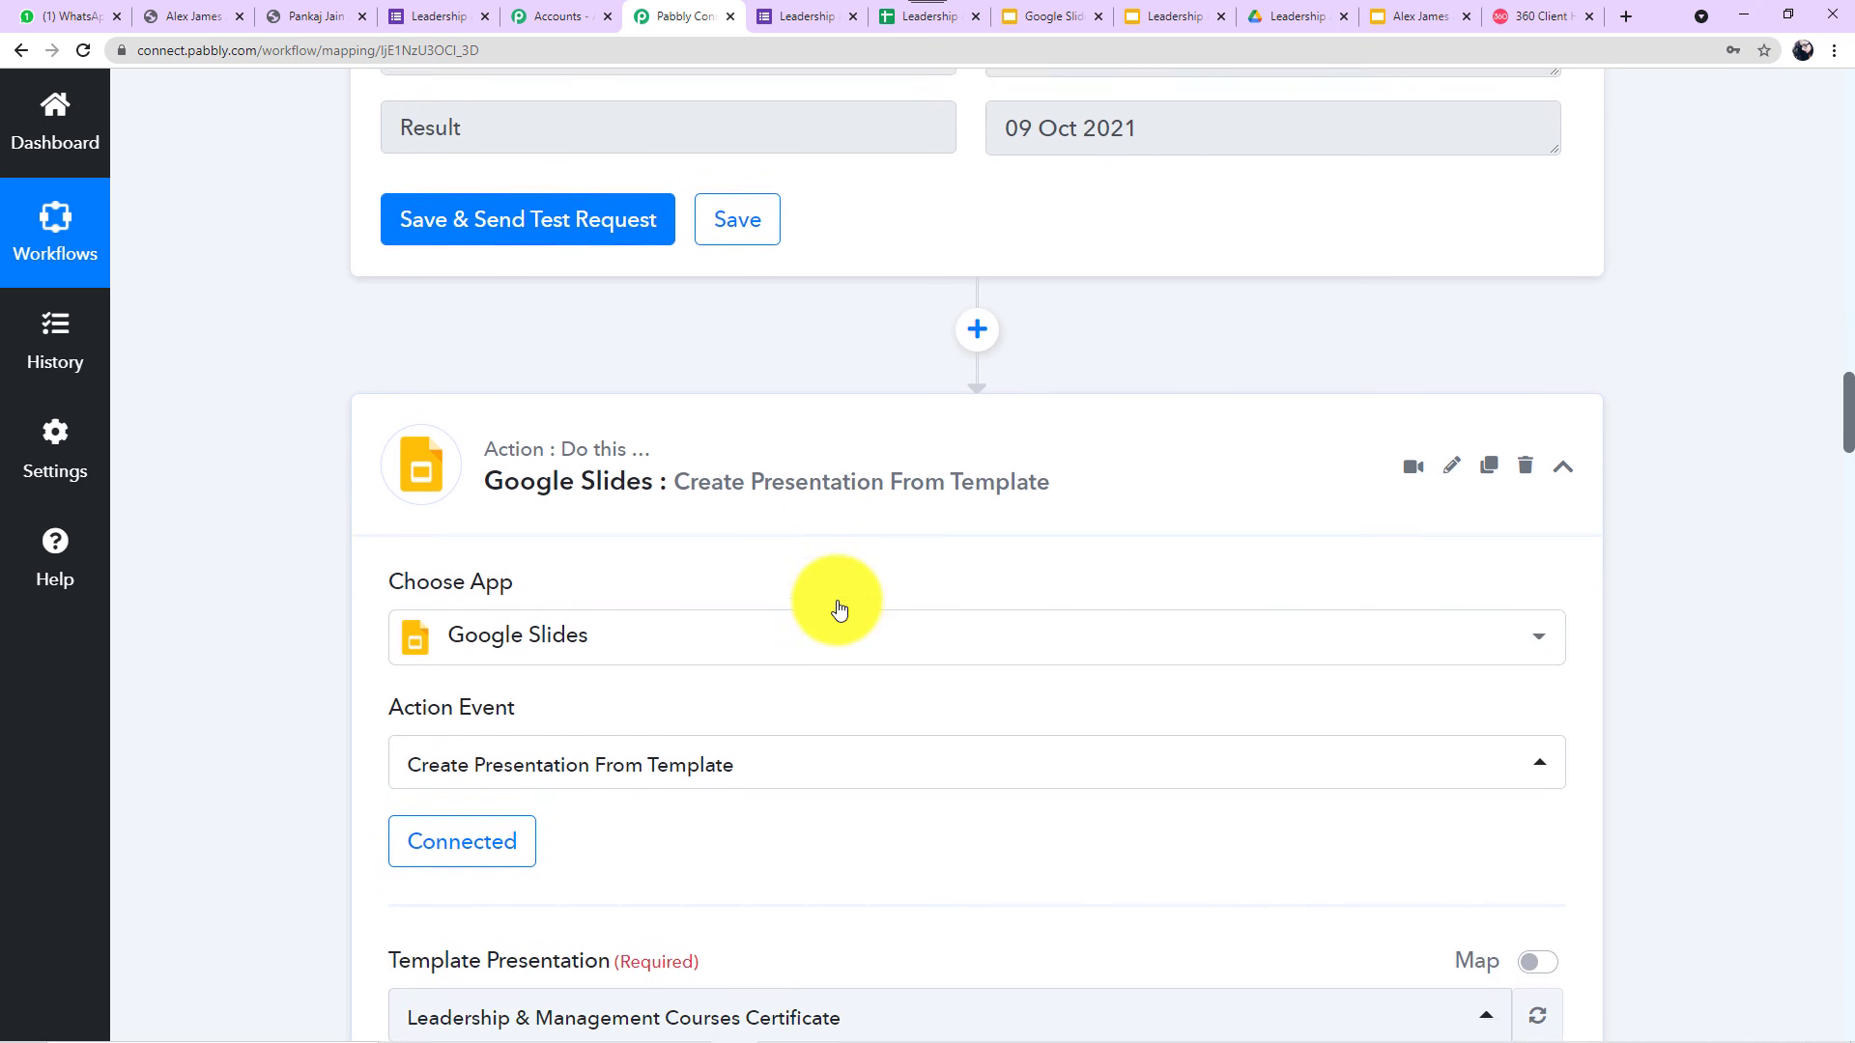
pyautogui.scroll(-2, 942, 618)
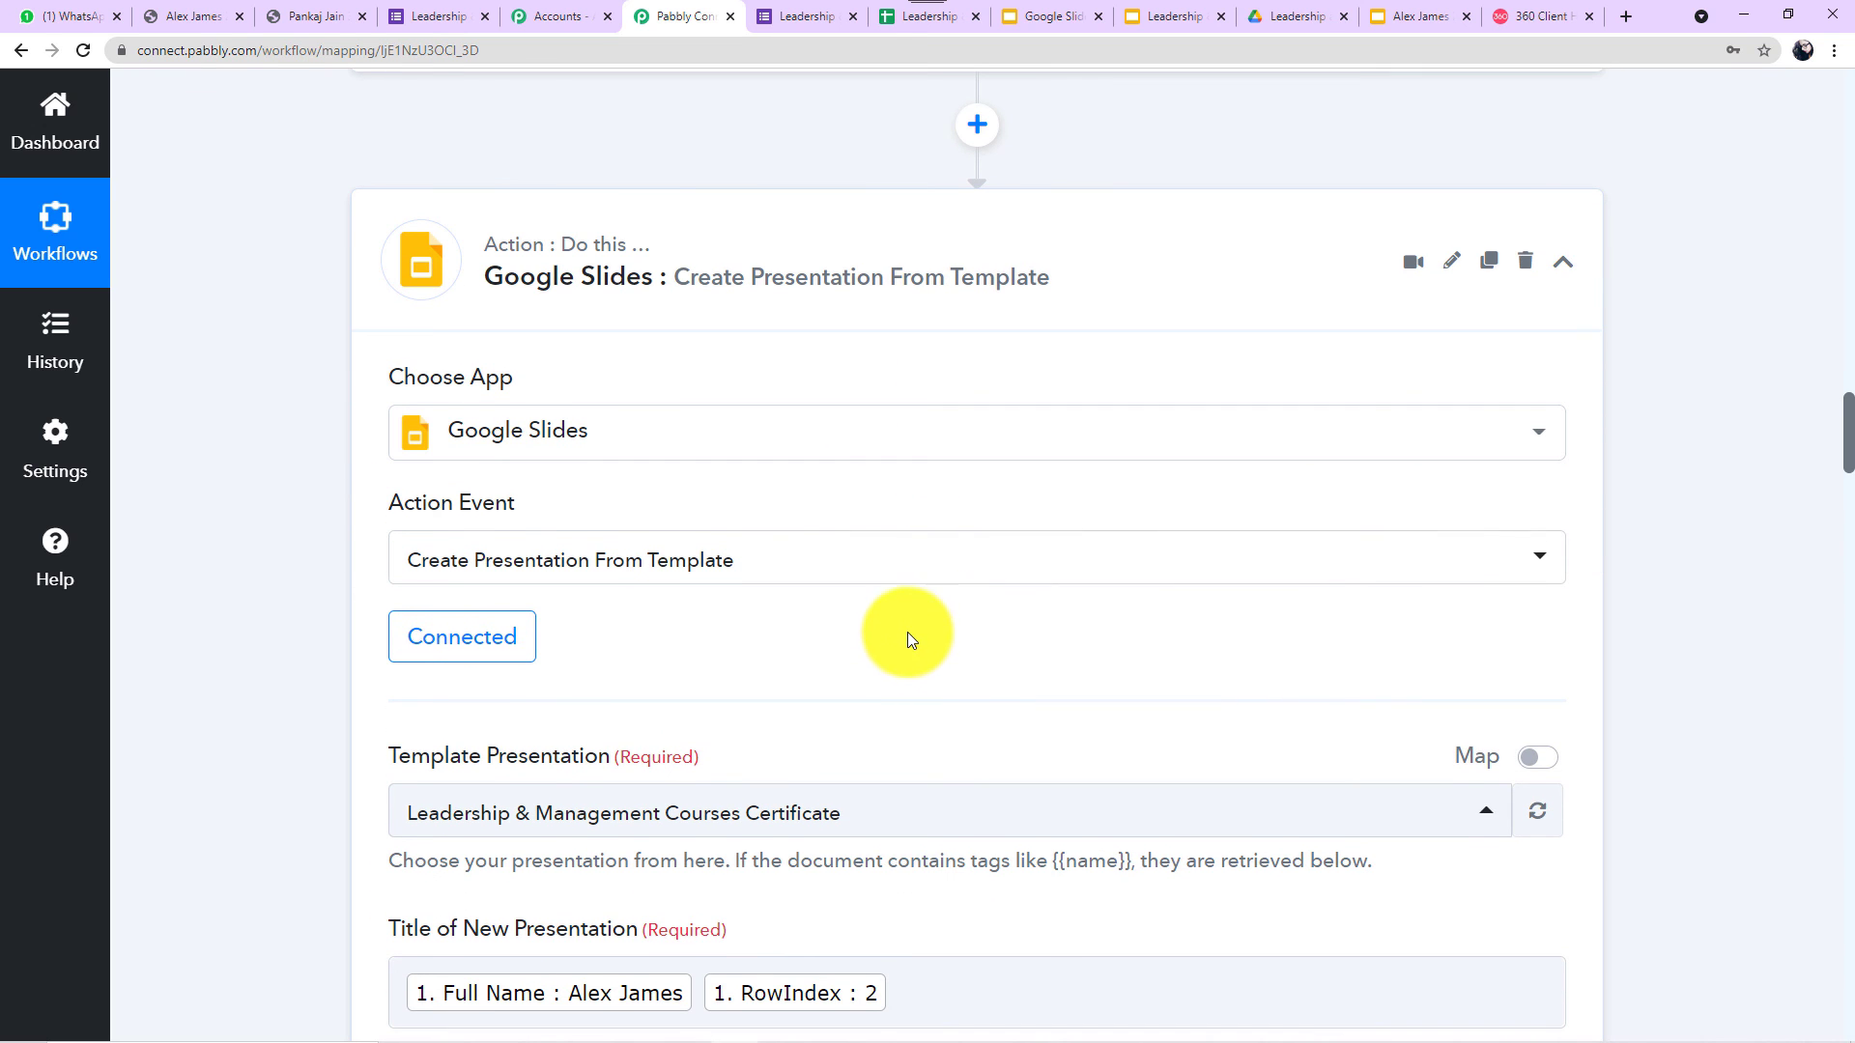
pyautogui.scroll(-4, 908, 632)
pyautogui.scroll(-1, 1008, 604)
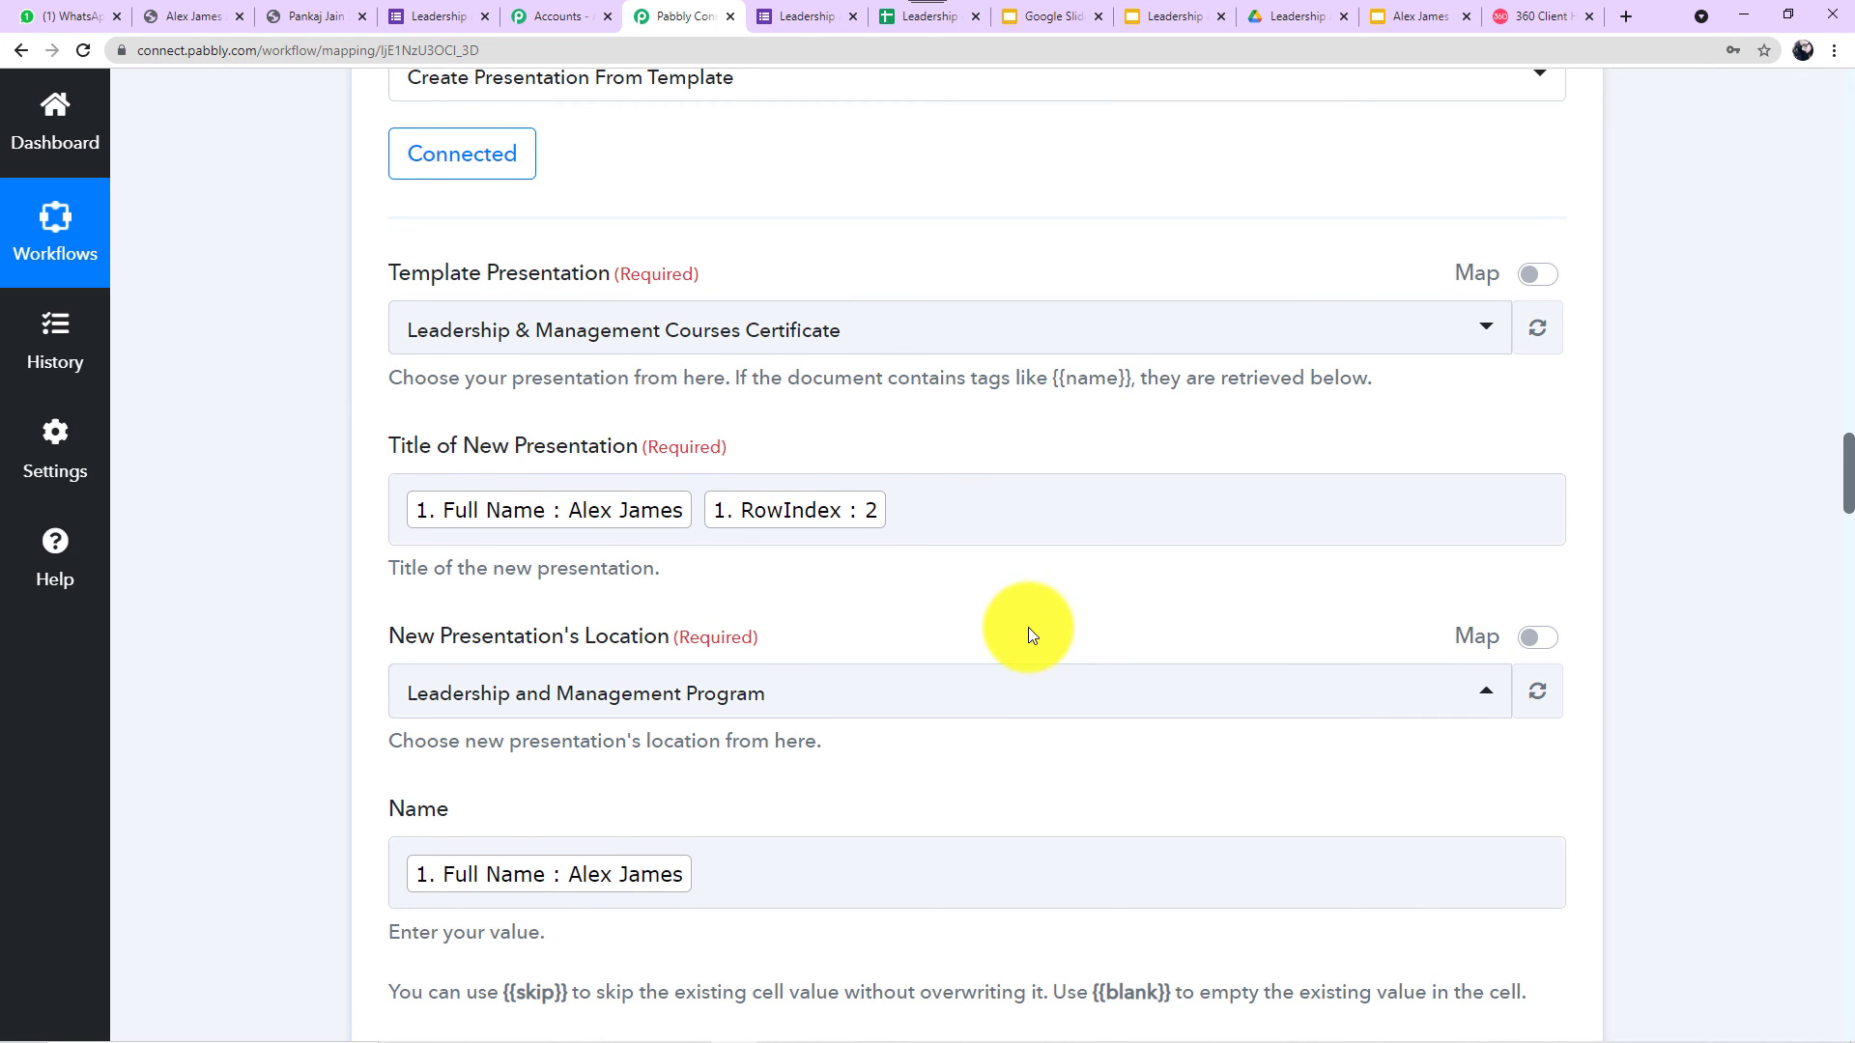
pyautogui.scroll(-1, 1028, 628)
pyautogui.scroll(-5, 787, 613)
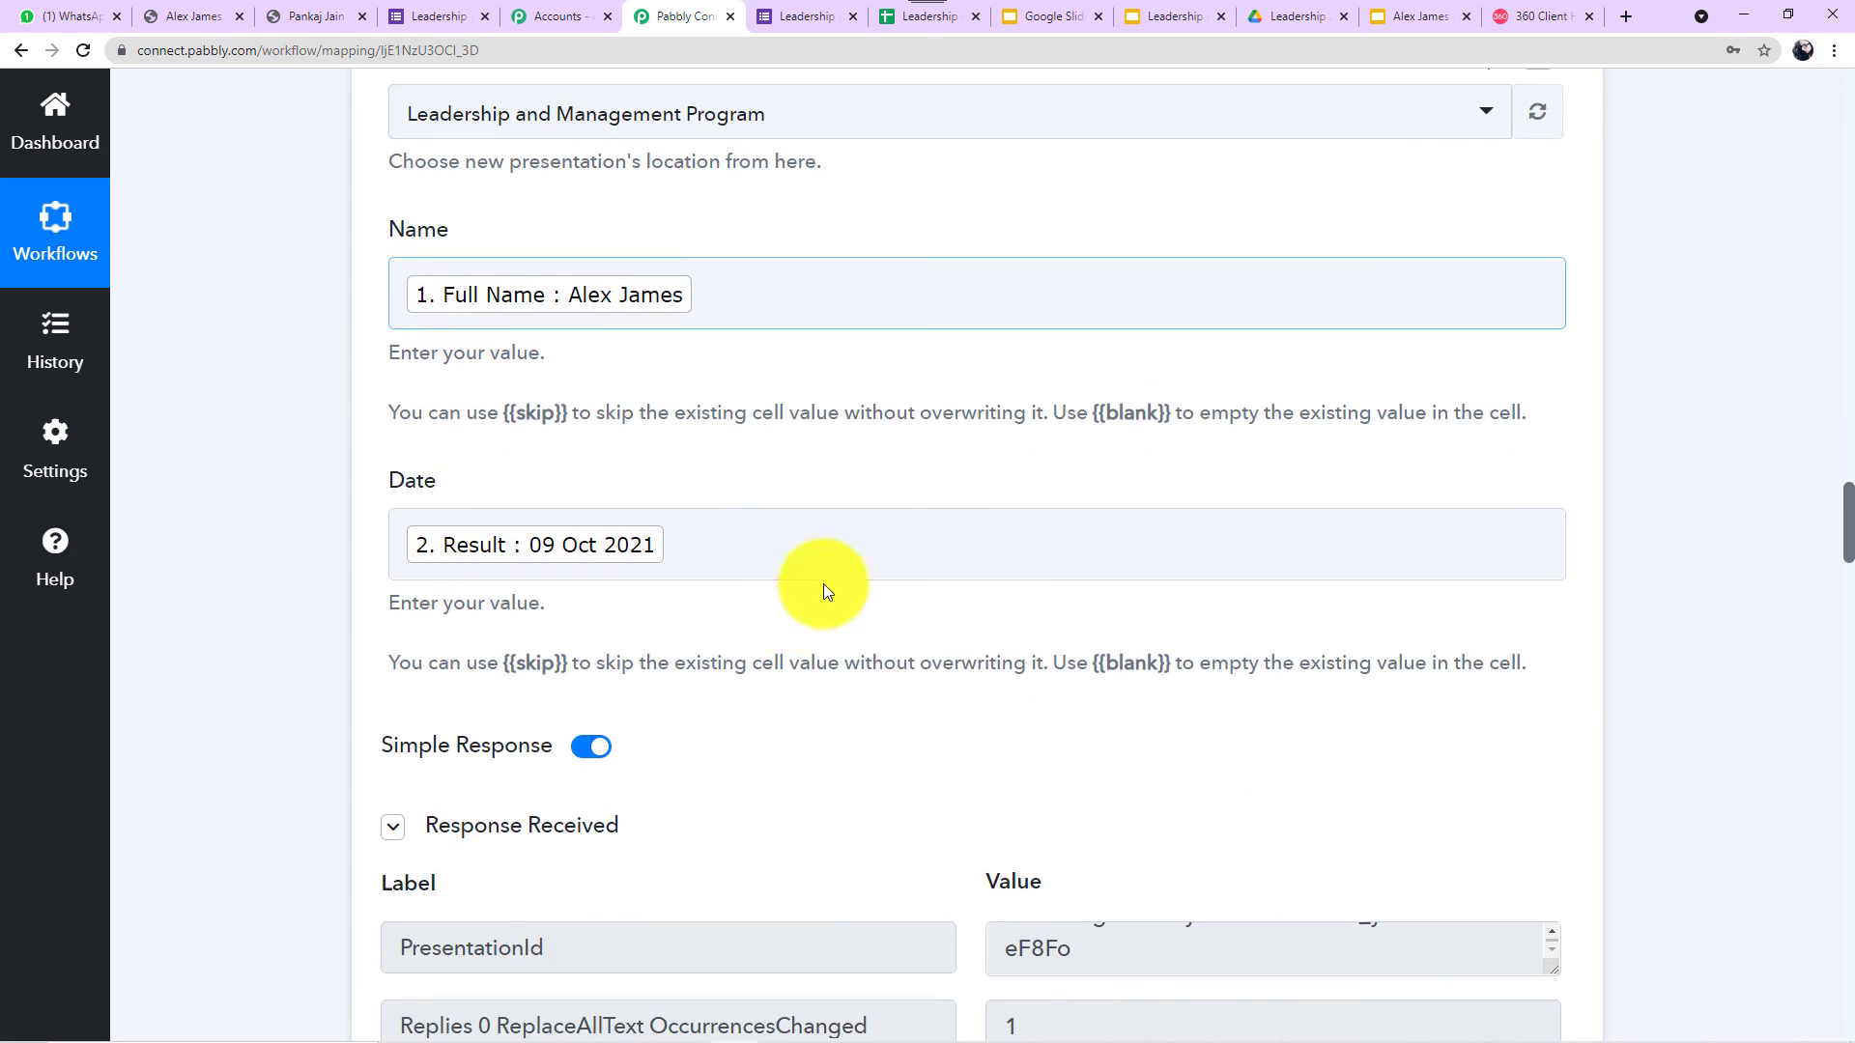
pyautogui.scroll(-6, 824, 585)
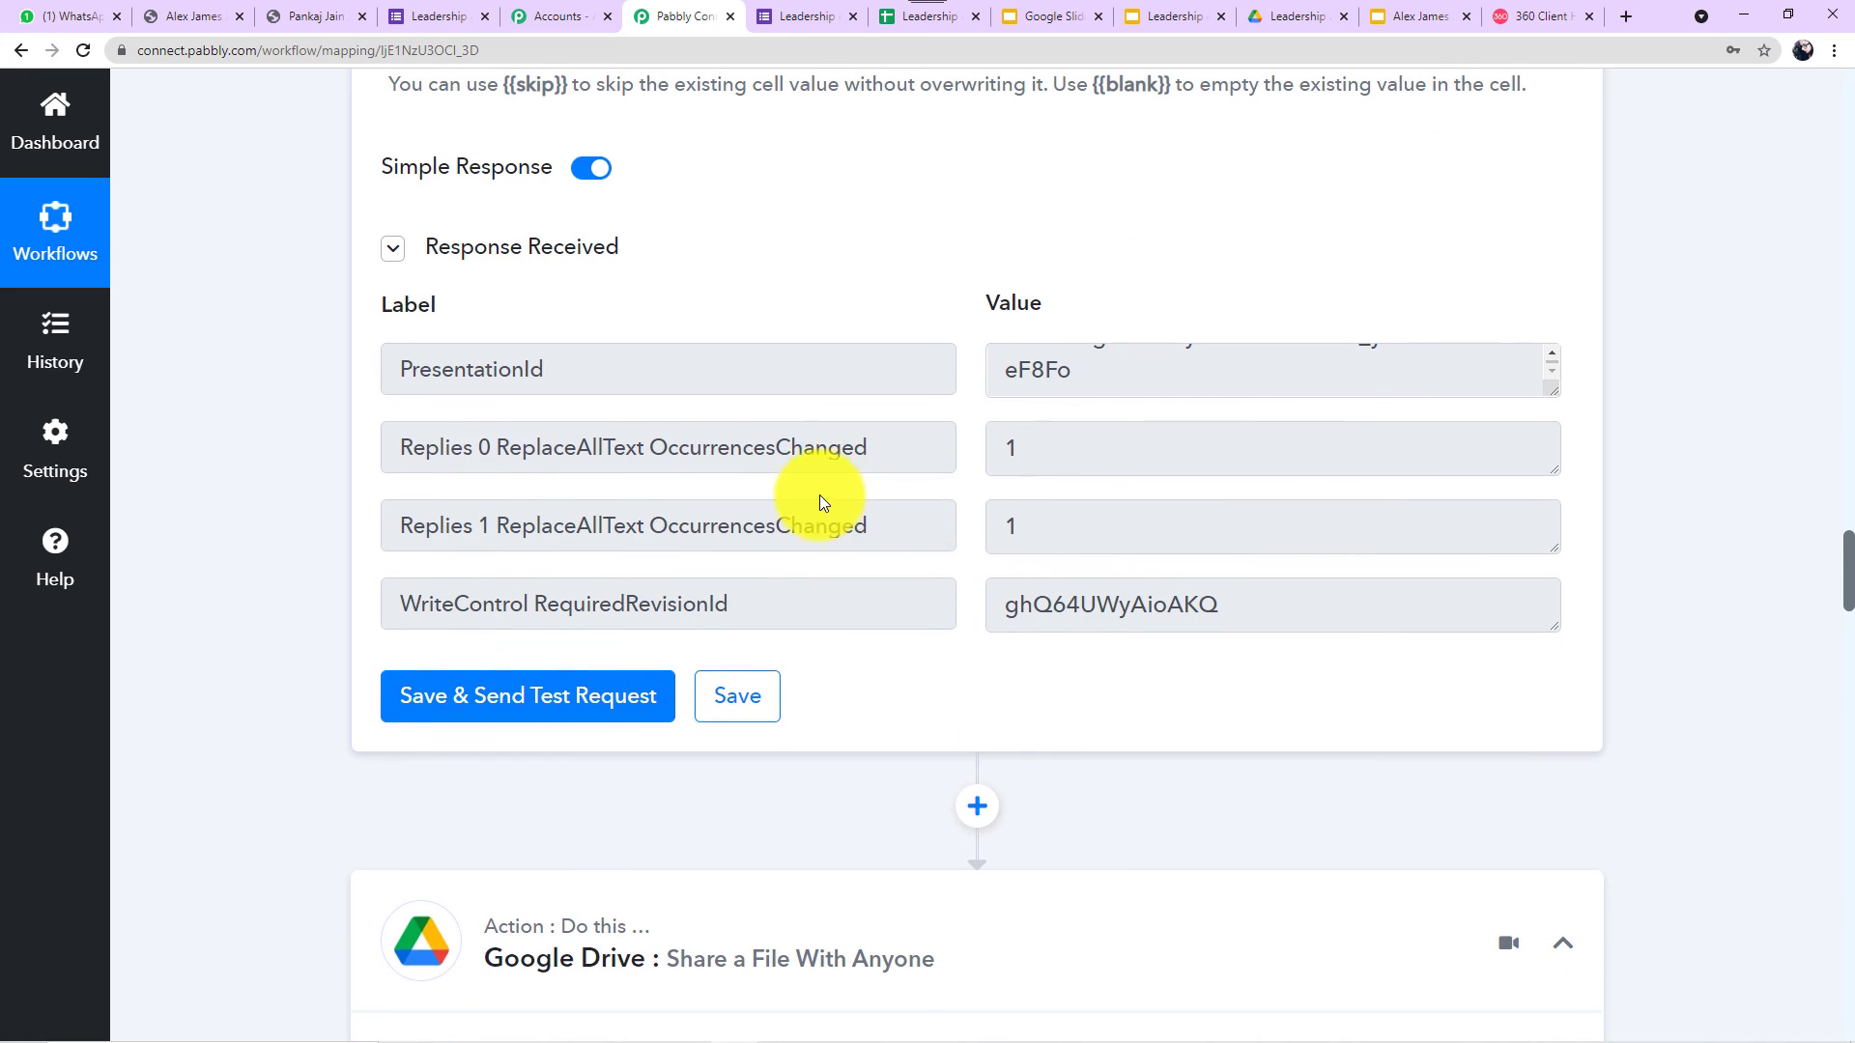
pyautogui.scroll(2, 820, 495)
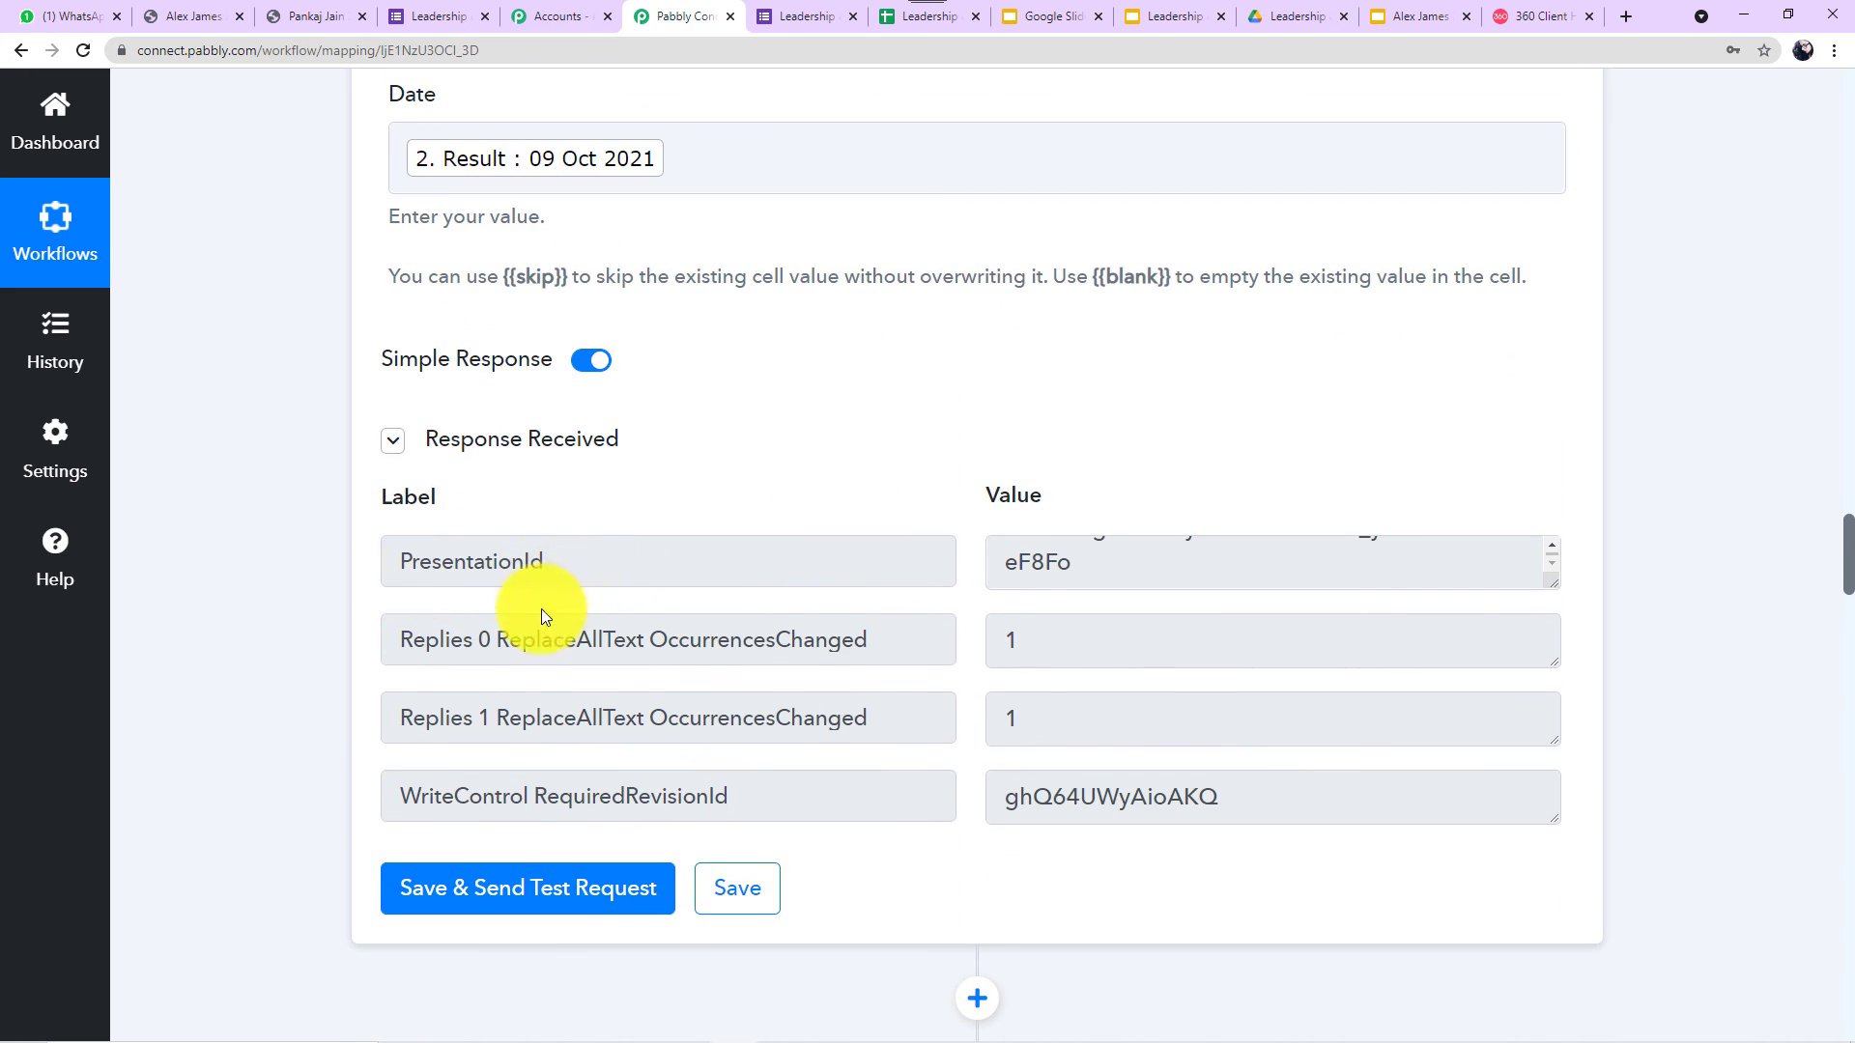
# Review the Google Drive Share a File With Anyone action, including its mapped file ID and the returned PDF export link.
pyautogui.scroll(-7, 334, 617)
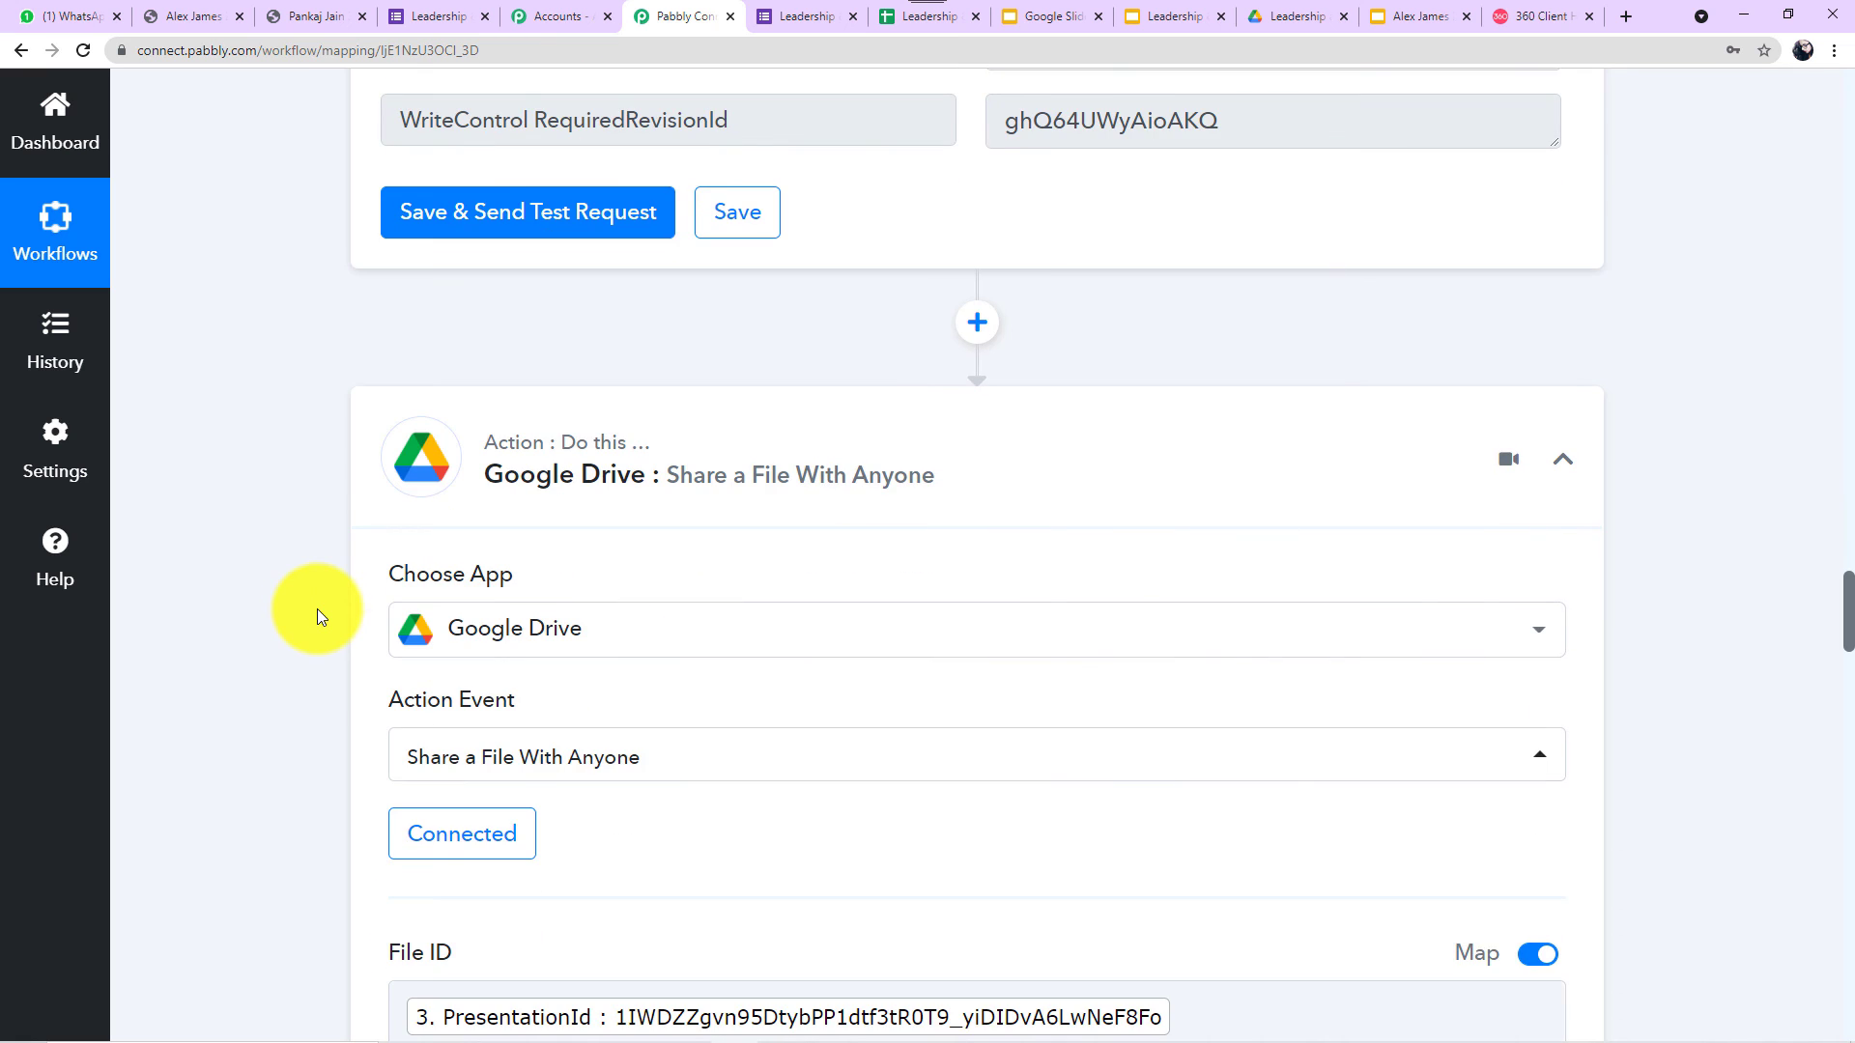
pyautogui.scroll(-3, 296, 605)
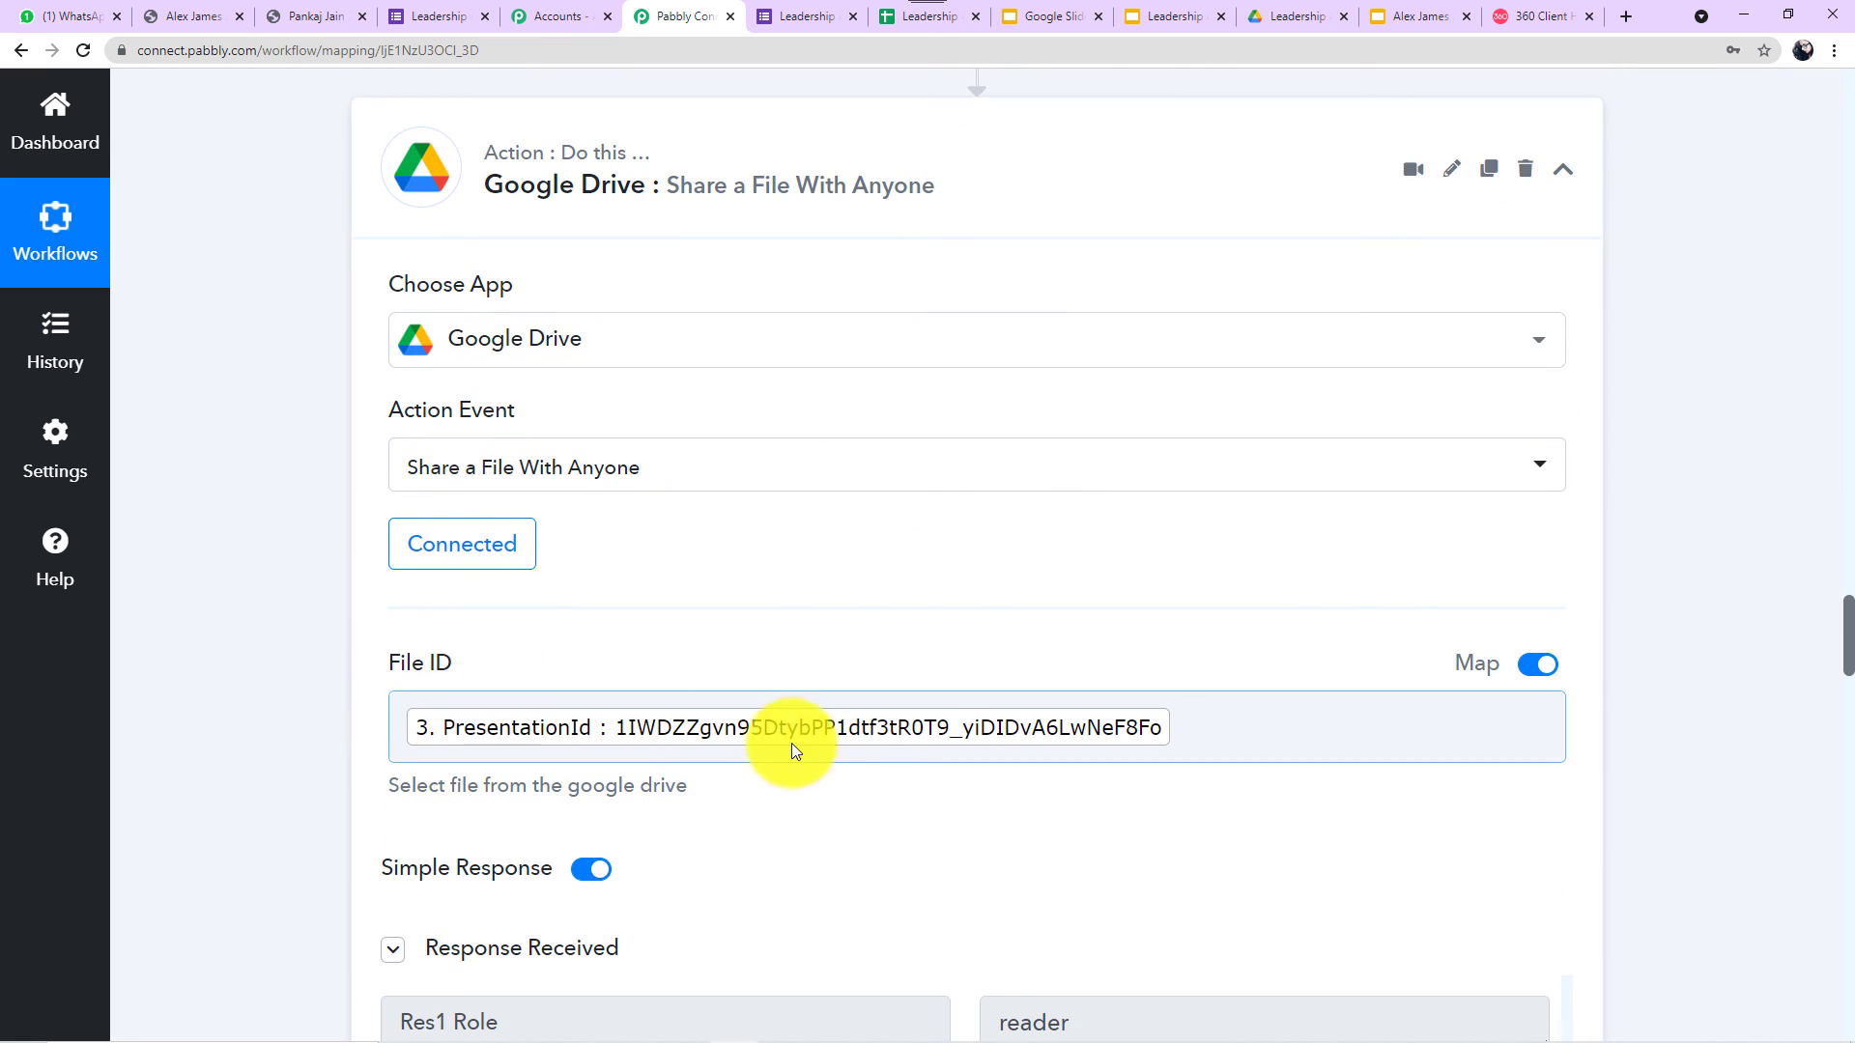
pyautogui.scroll(-3, 280, 691)
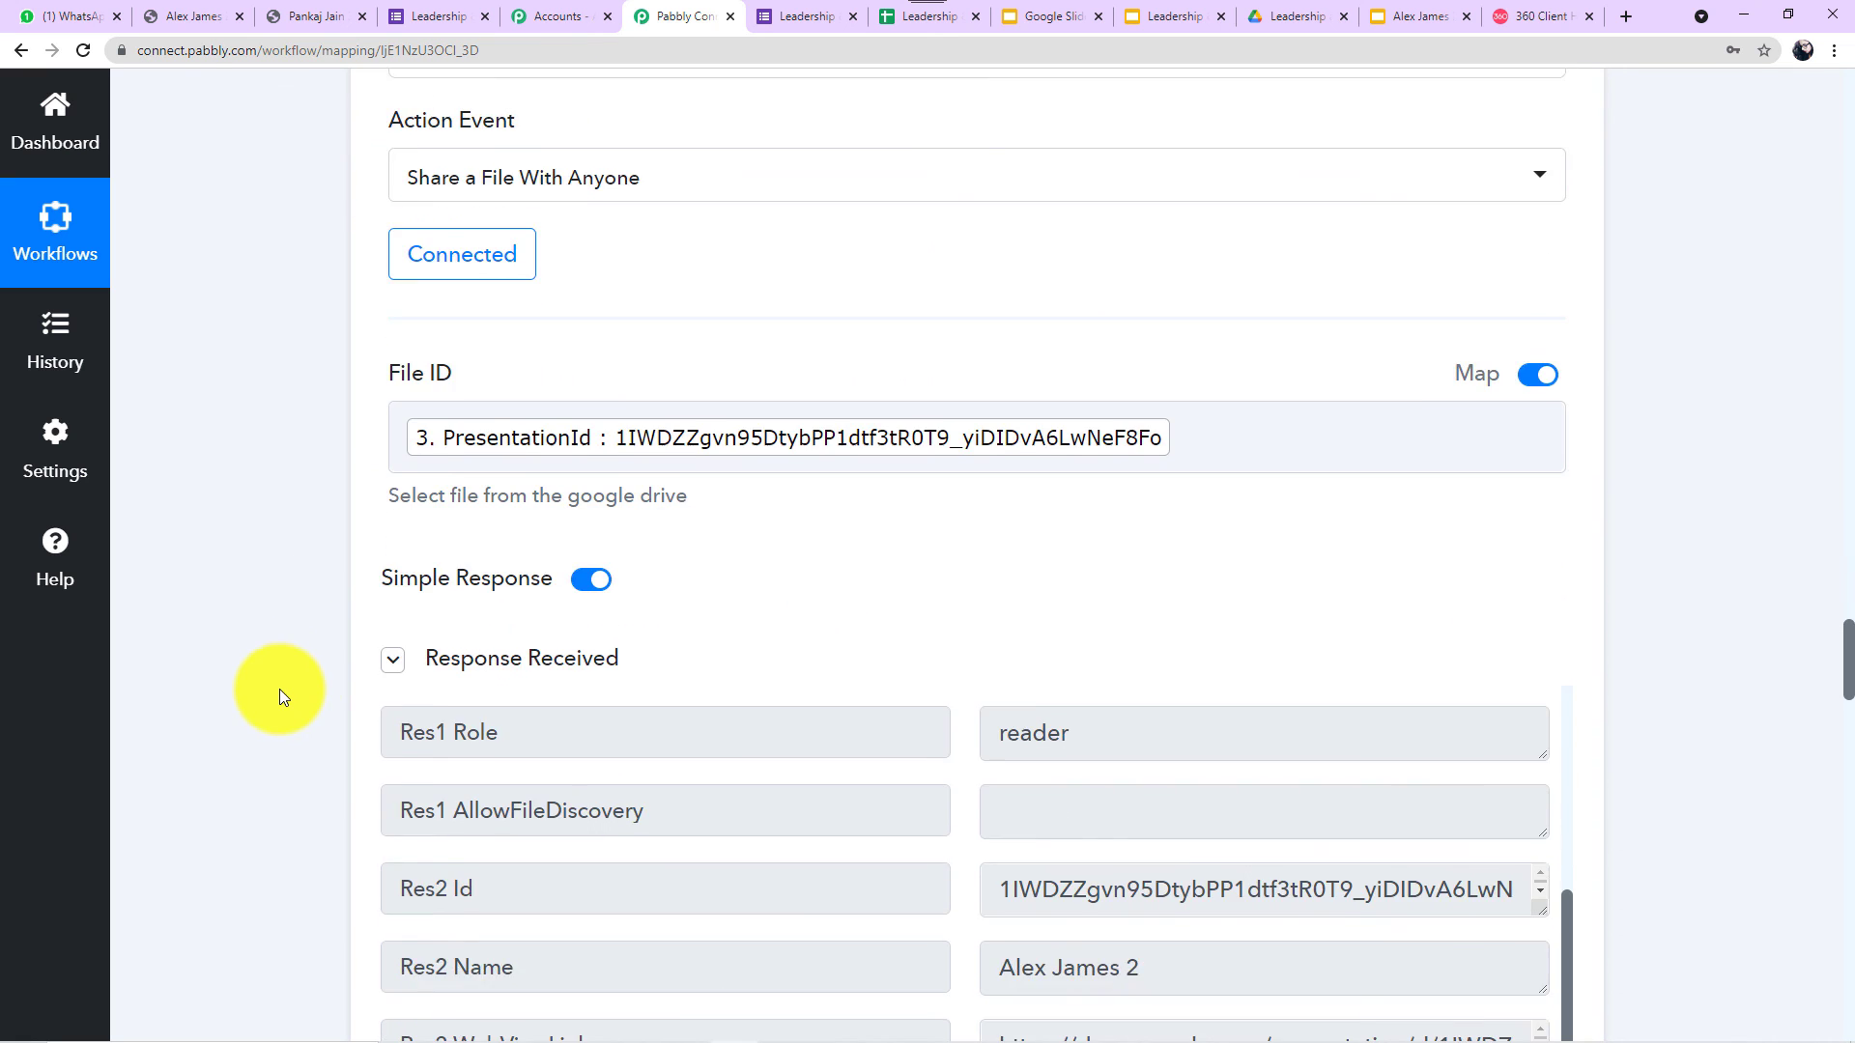
pyautogui.scroll(-5, 290, 681)
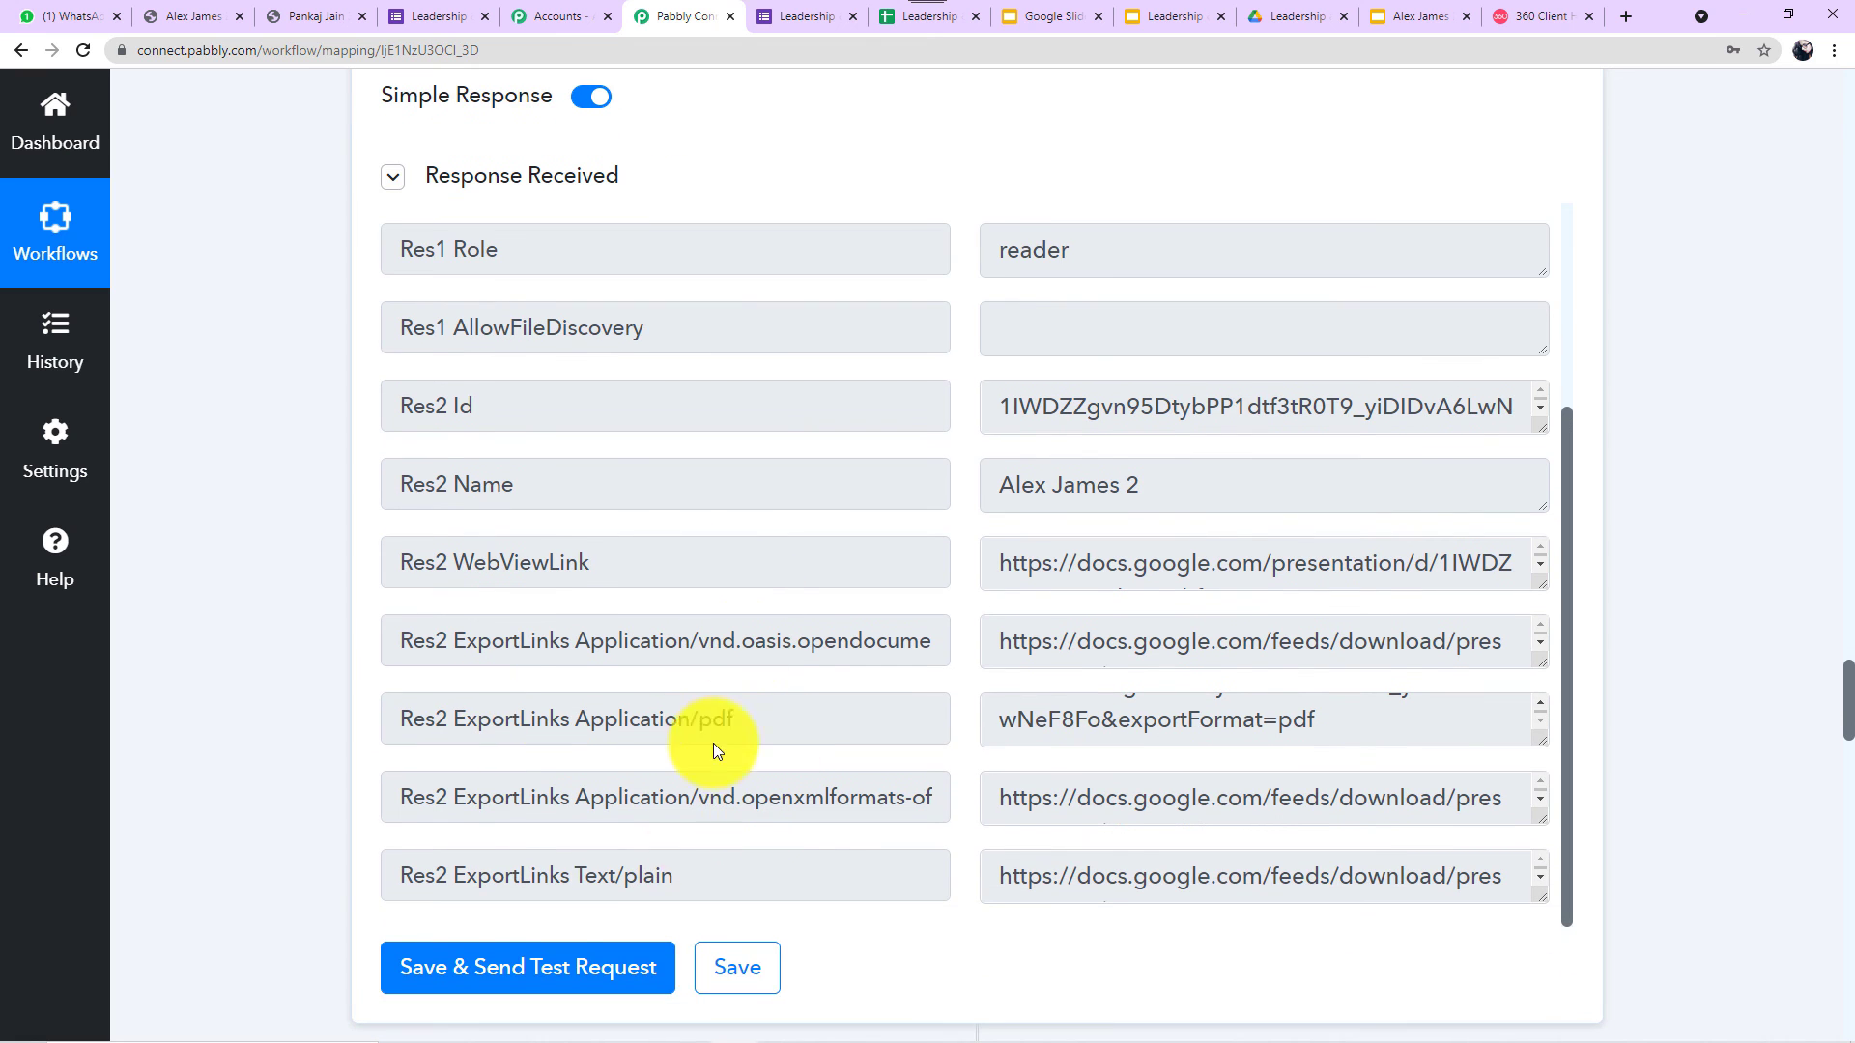
pyautogui.scroll(-6, 336, 658)
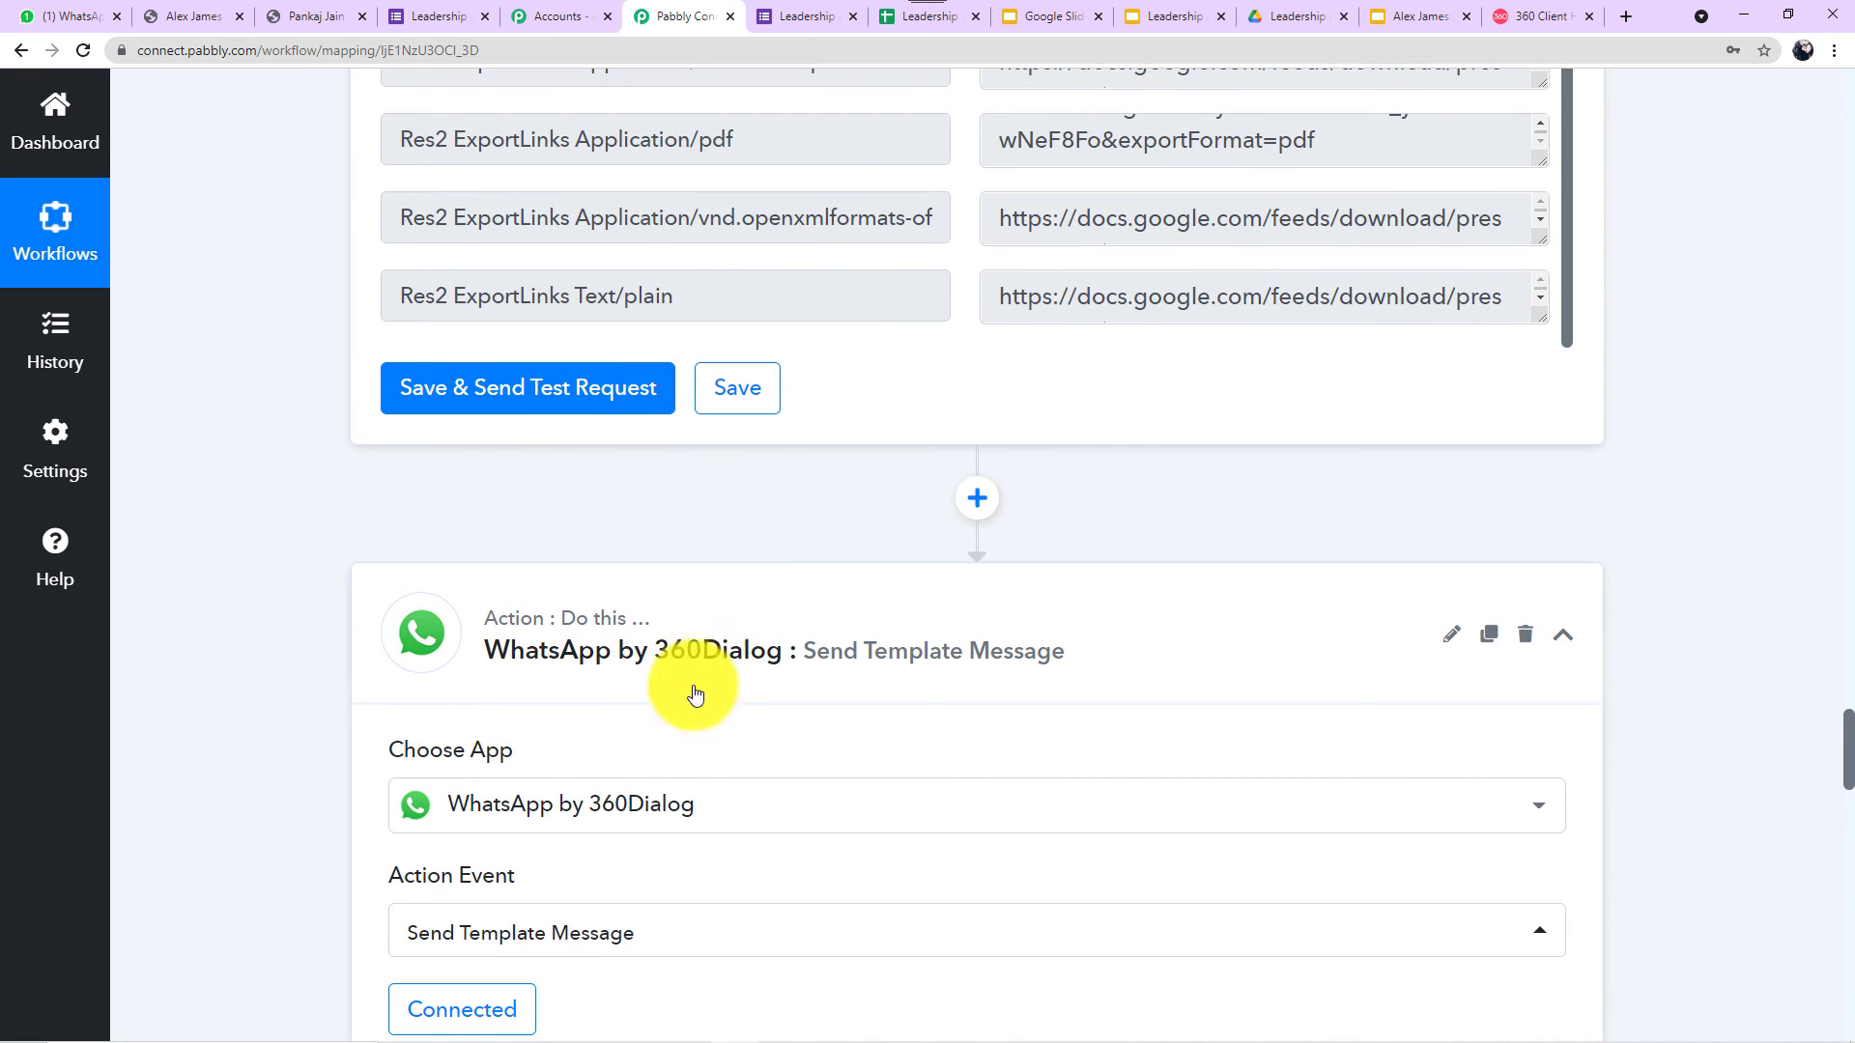
# Review the 360Dialog action's template, recipient, document and body fields, and check them against the certificate message received in WhatsApp.
pyautogui.scroll(-2, 340, 698)
pyautogui.scroll(-3, 340, 705)
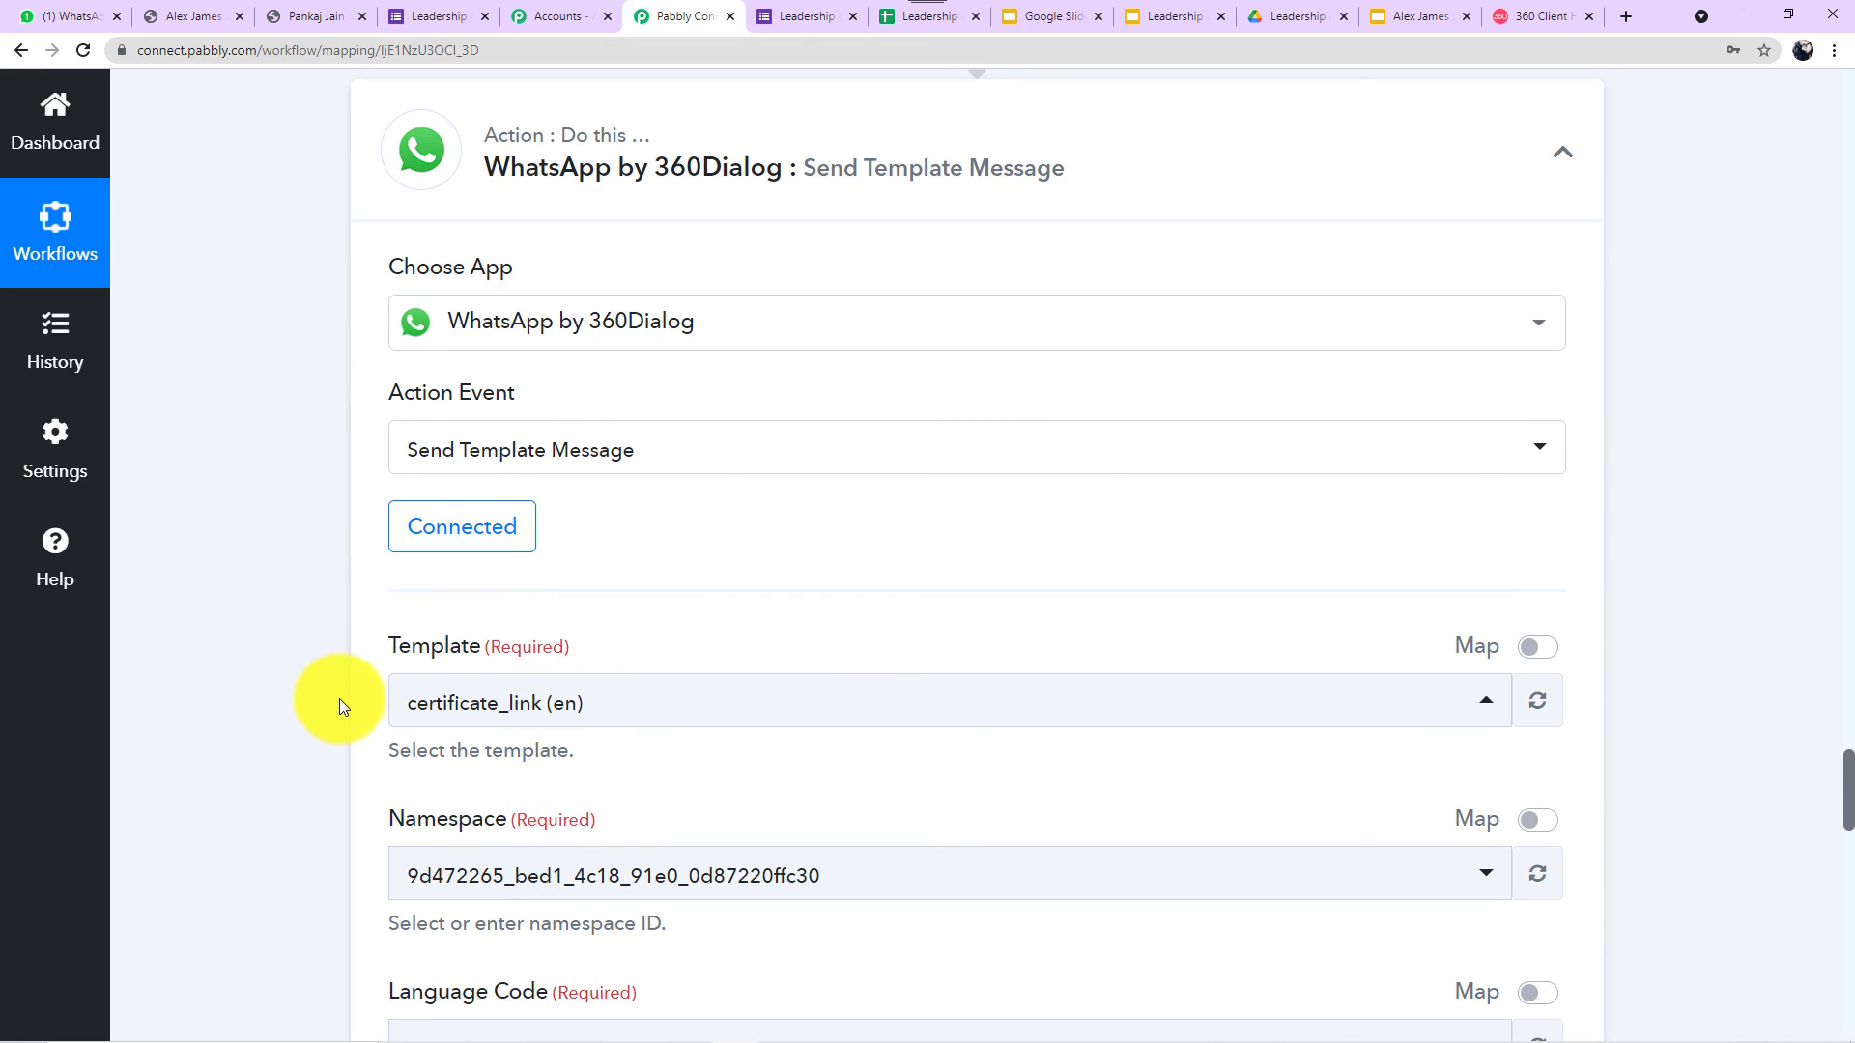
pyautogui.scroll(-3, 655, 683)
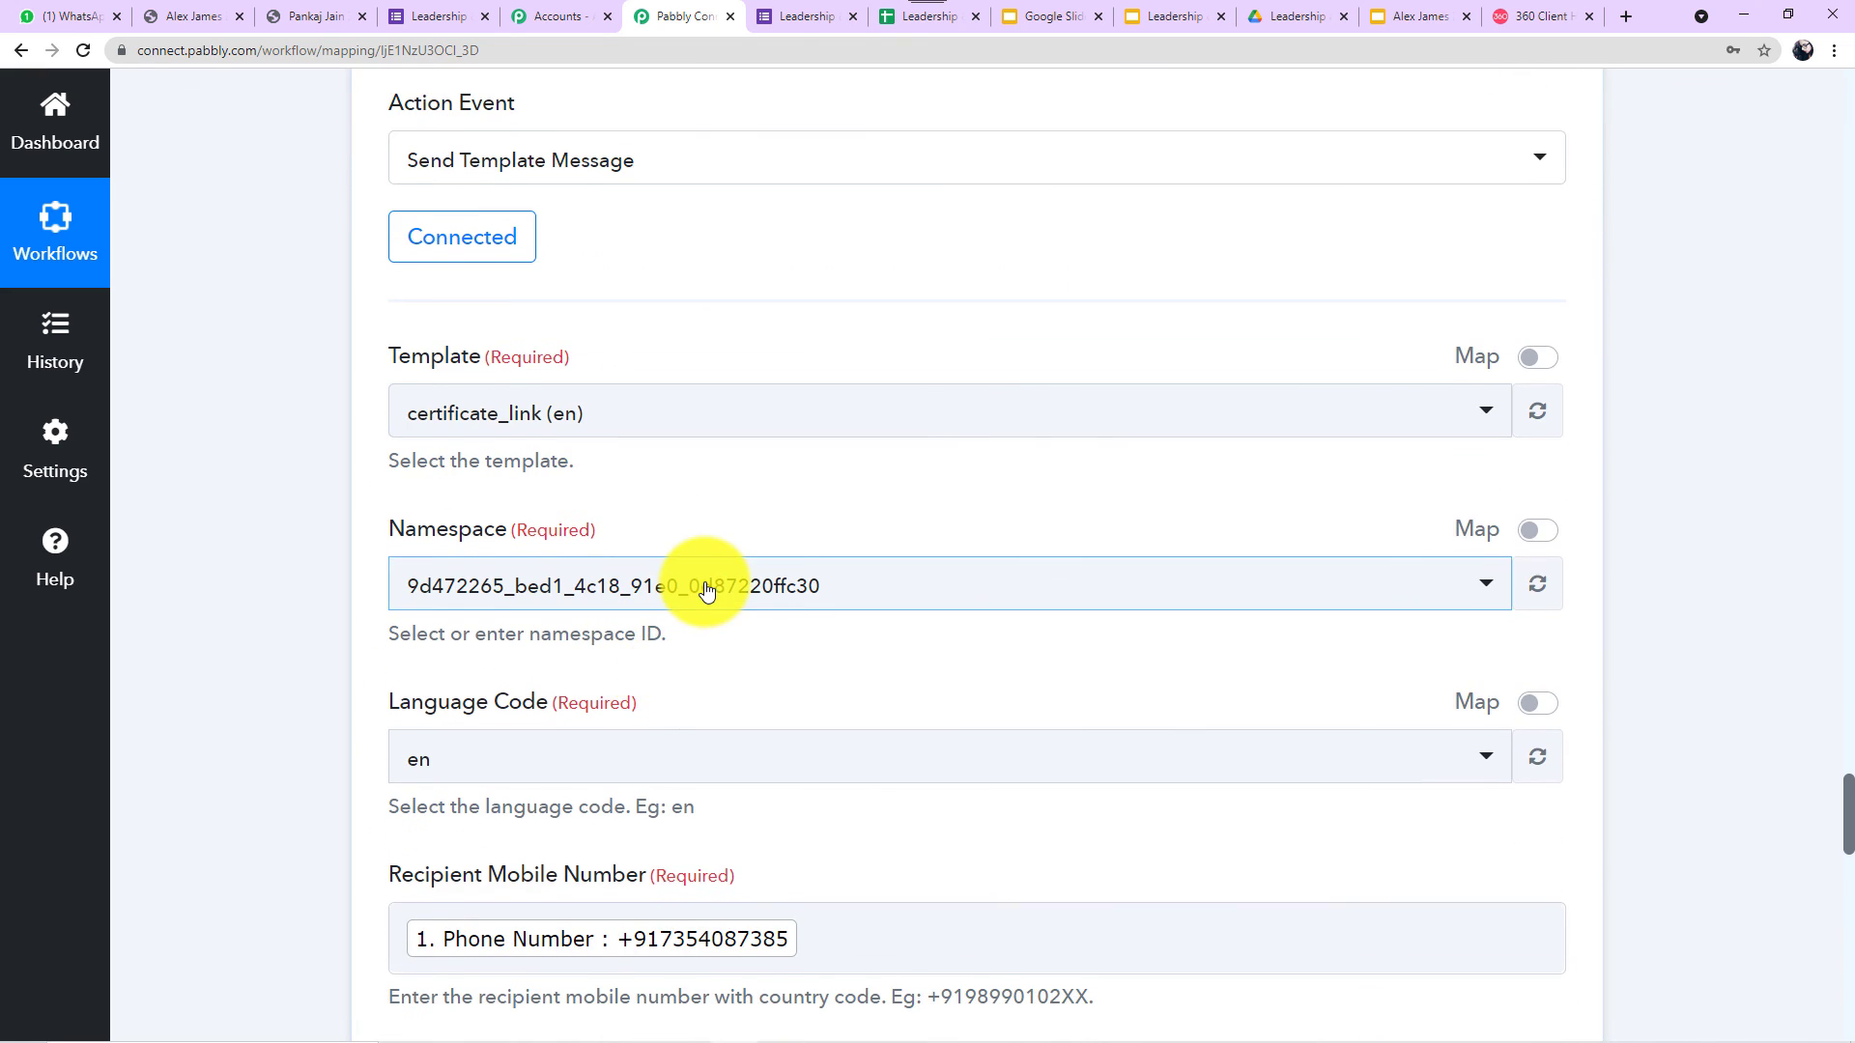
pyautogui.scroll(-11, 706, 592)
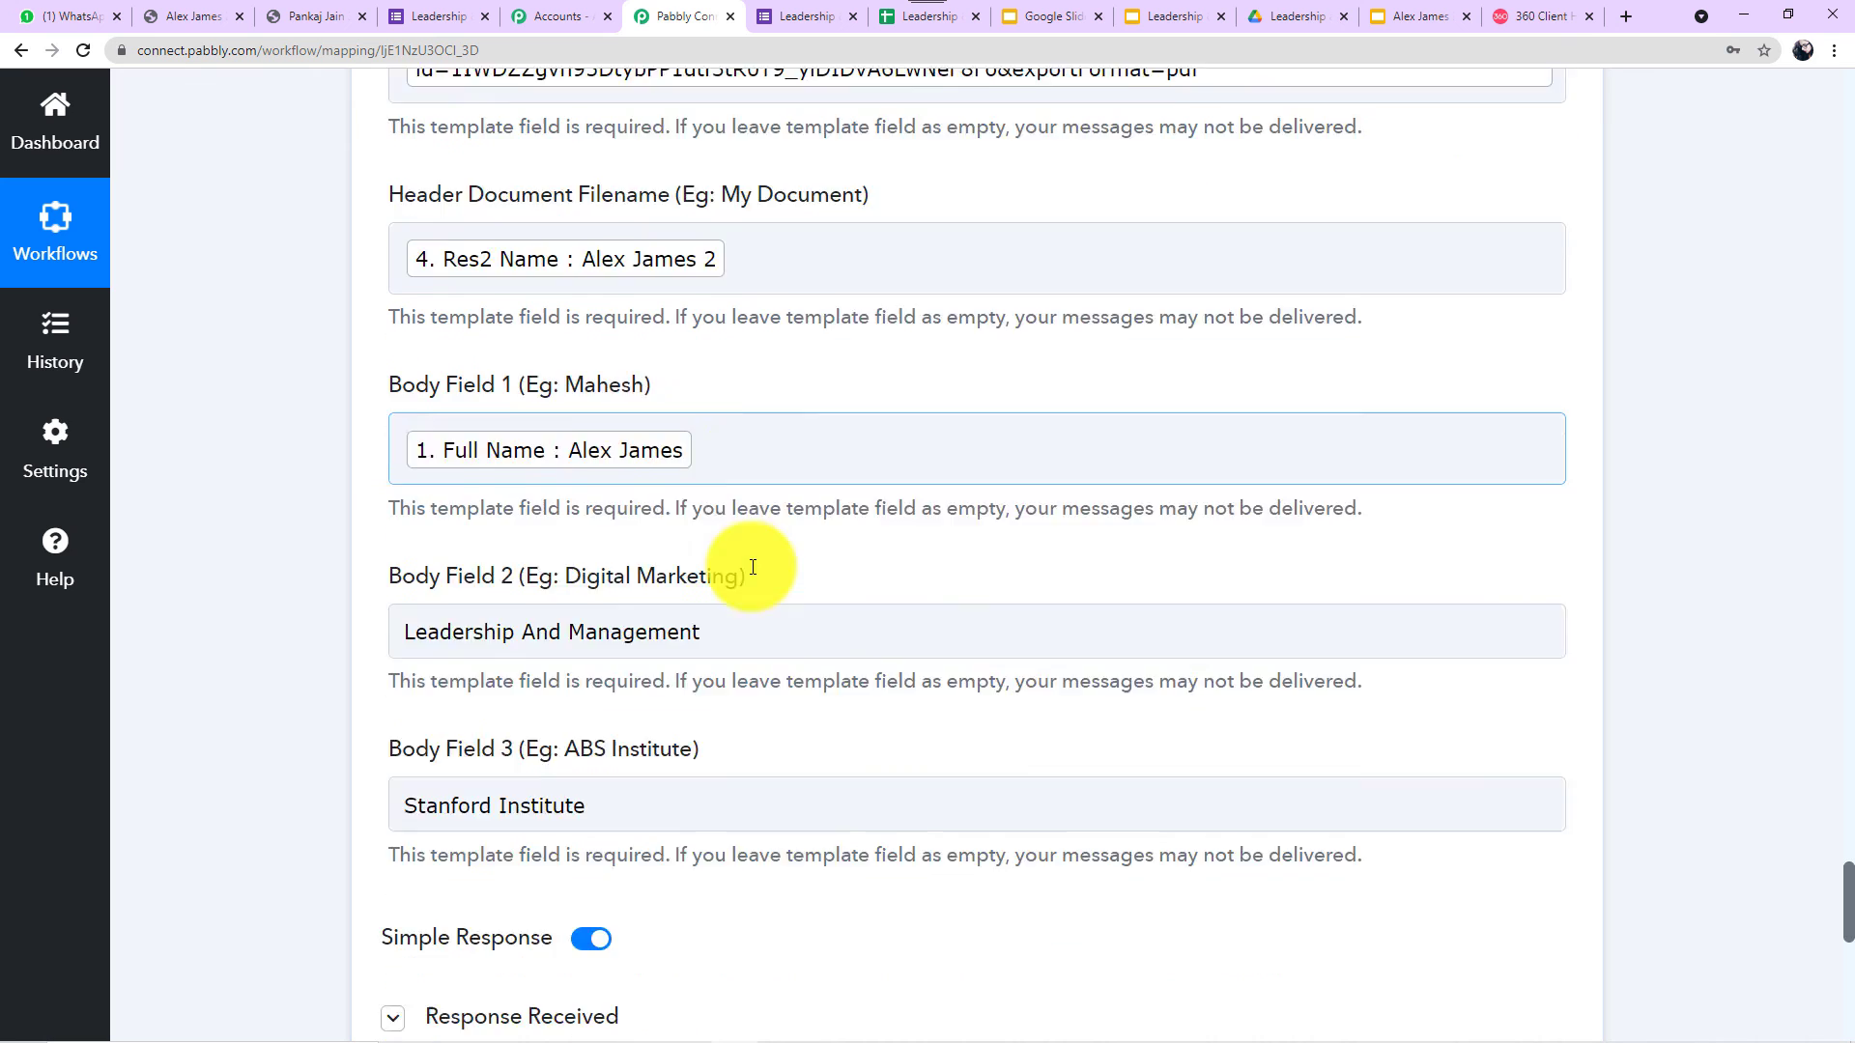
pyautogui.scroll(-10, 751, 569)
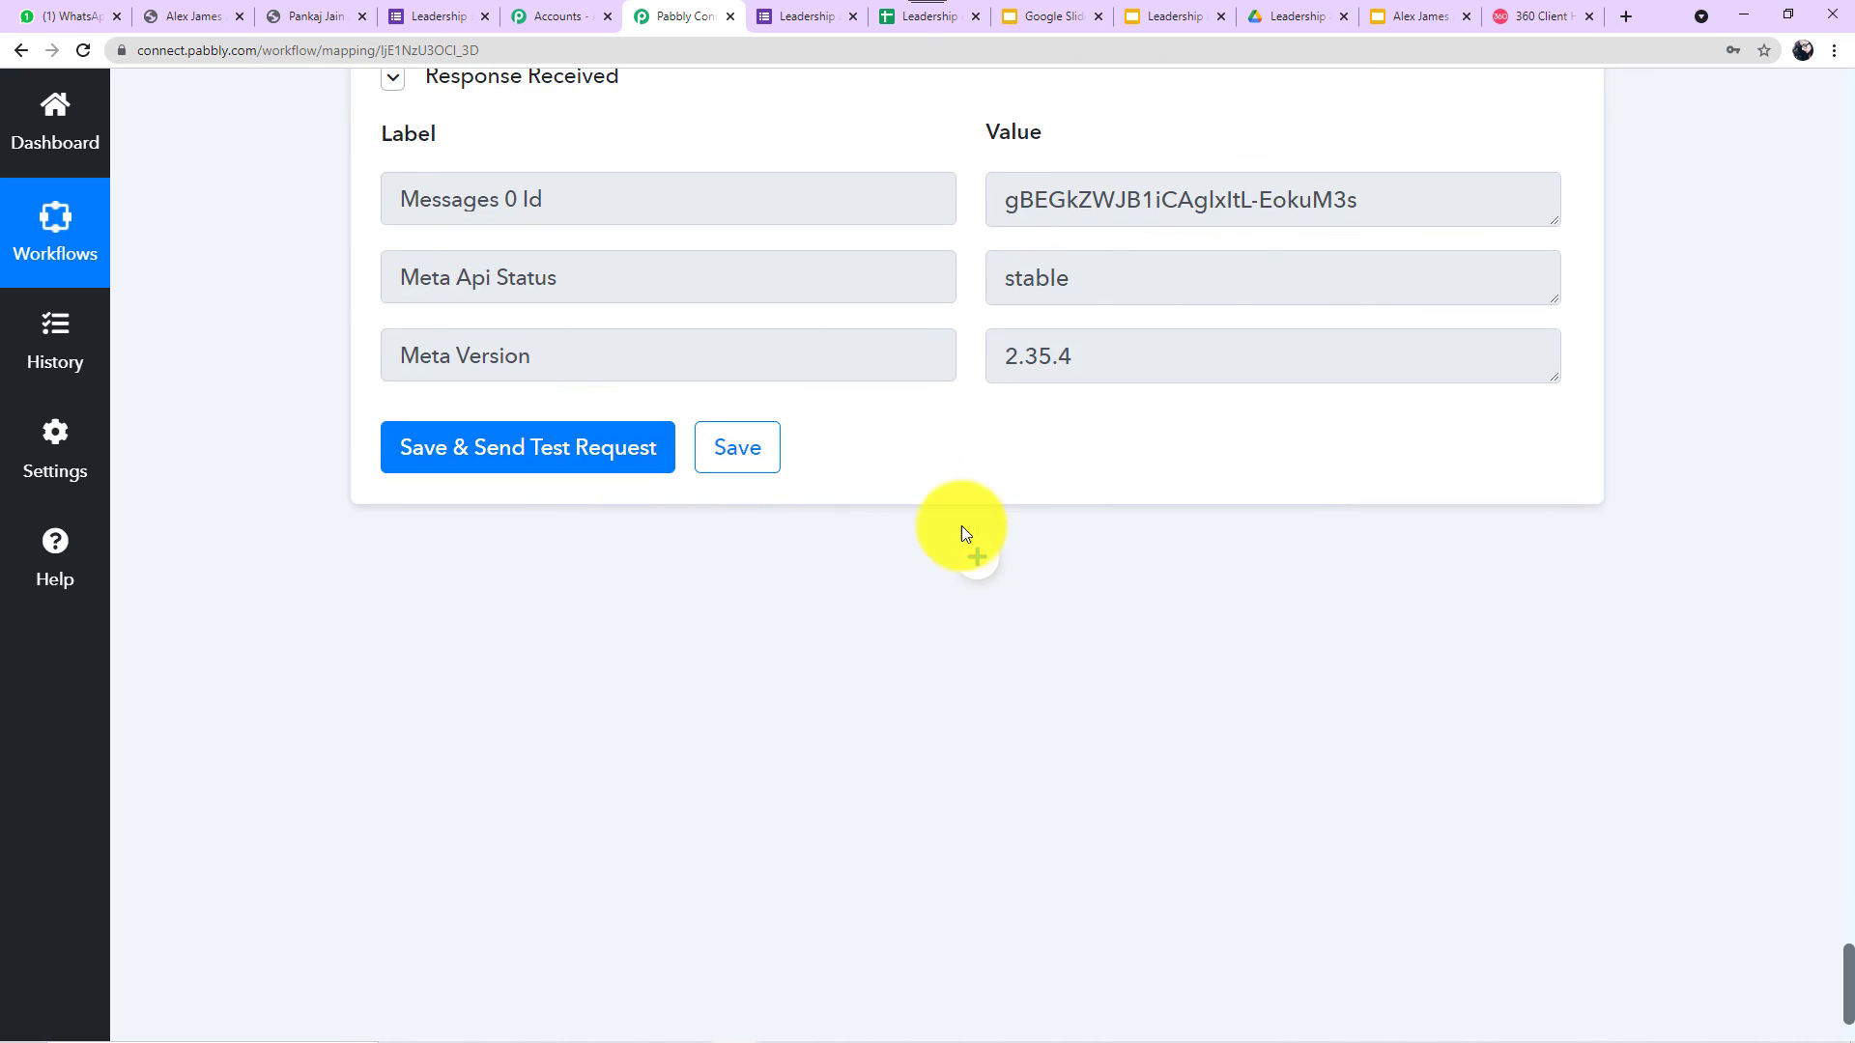
pyautogui.scroll(6, 942, 435)
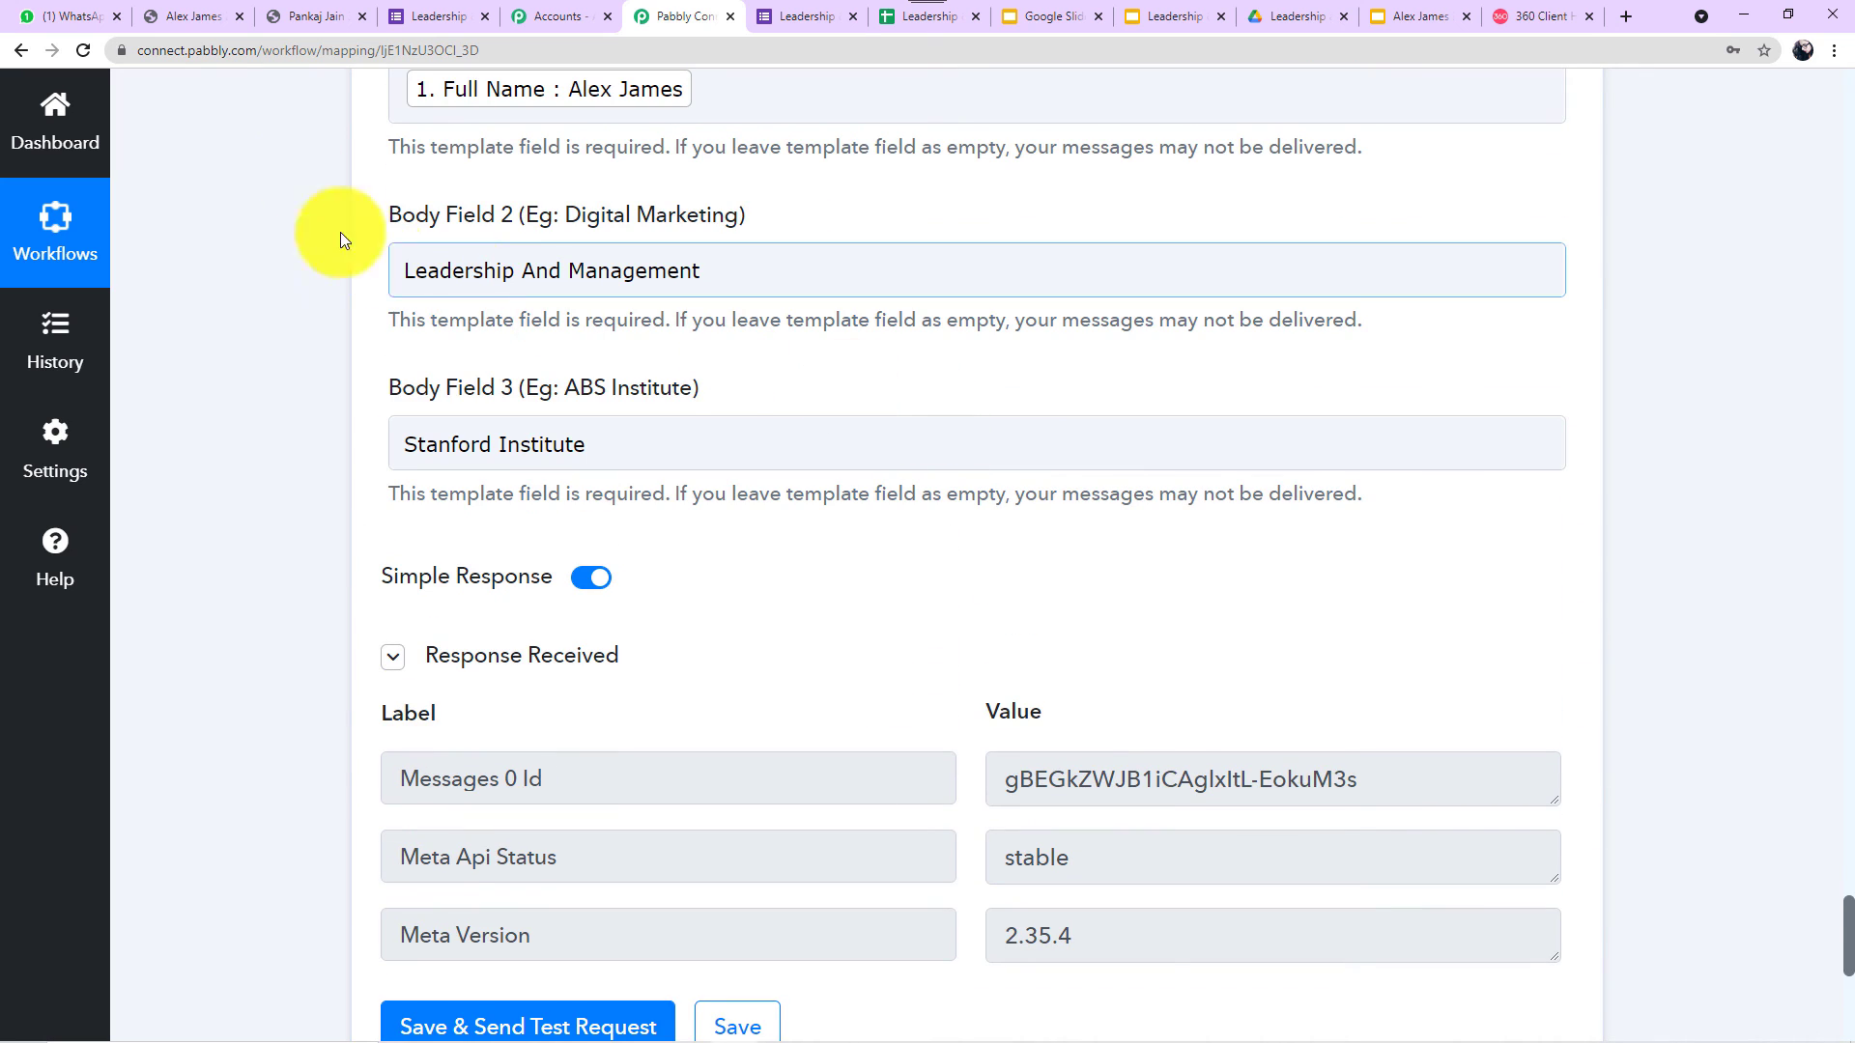
pyautogui.click(67, 14)
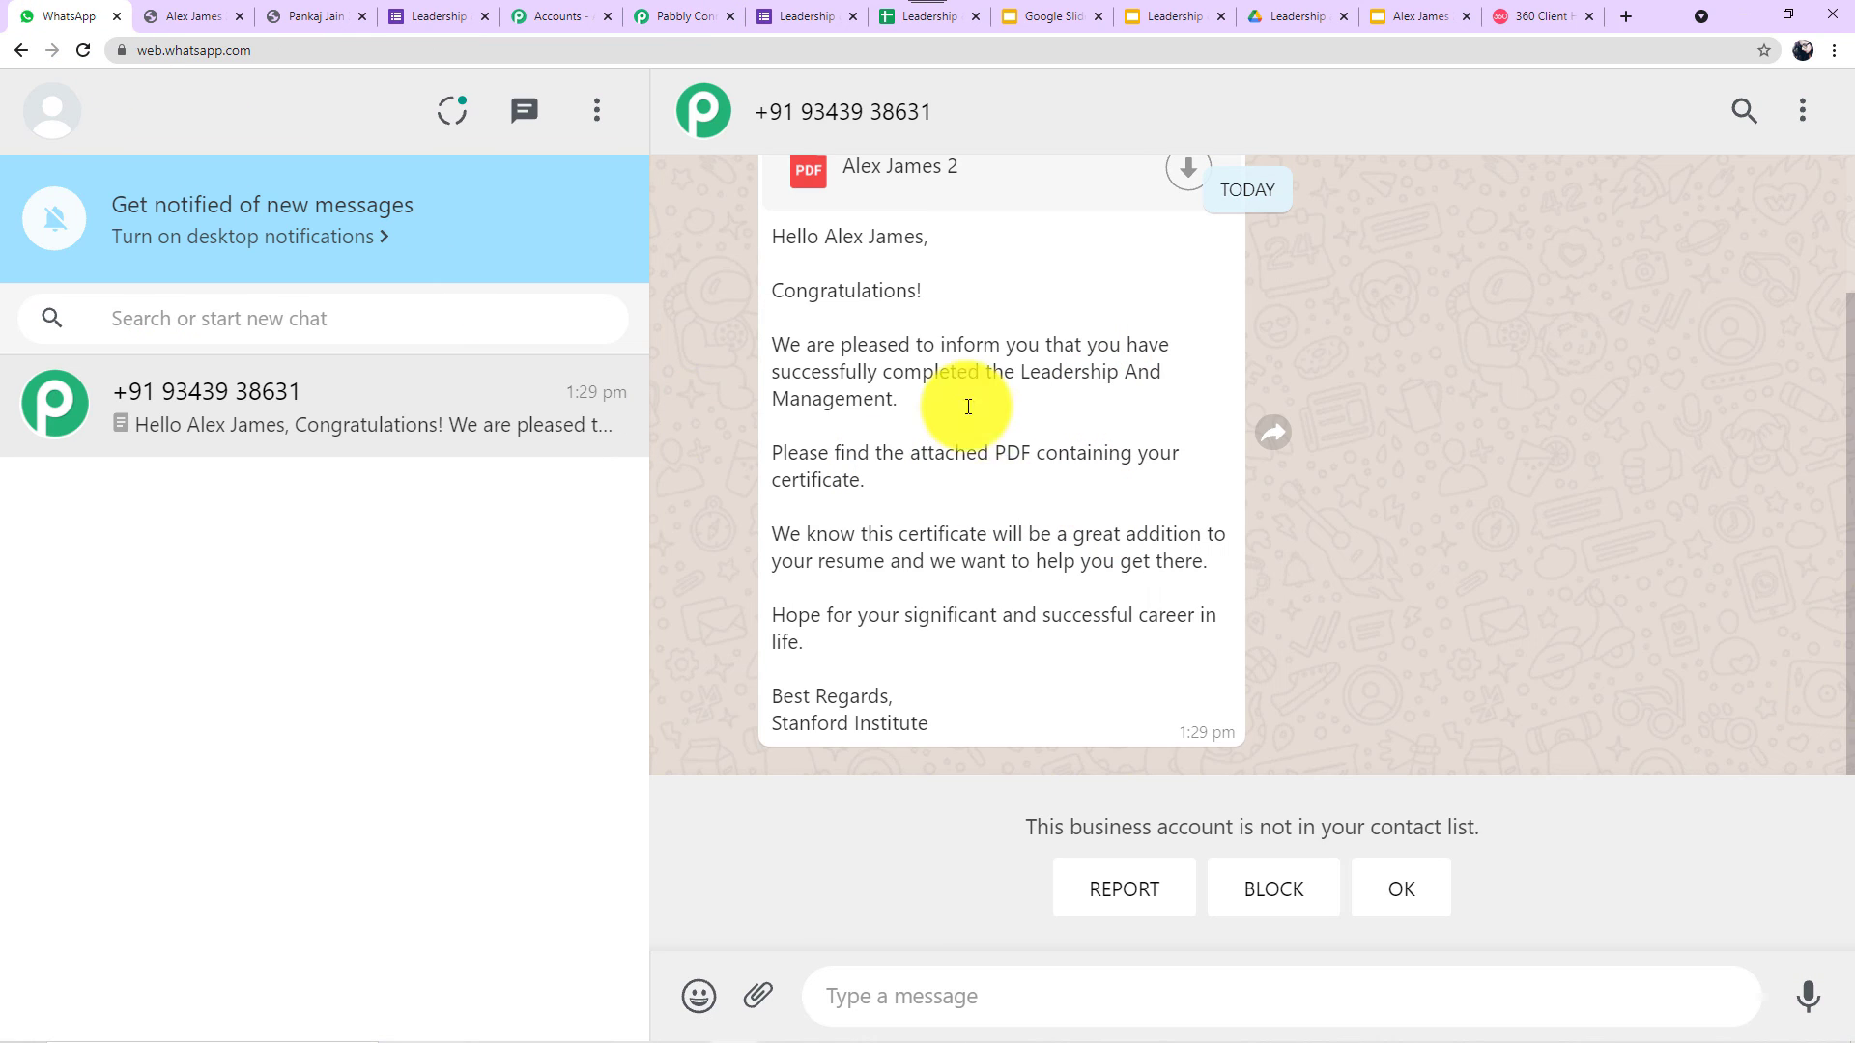
# Return to Pabbly Connect and save the WhatsApp by 360Dialog action without sending another test request.
pyautogui.click(698, 11)
pyautogui.scroll(-1, 987, 547)
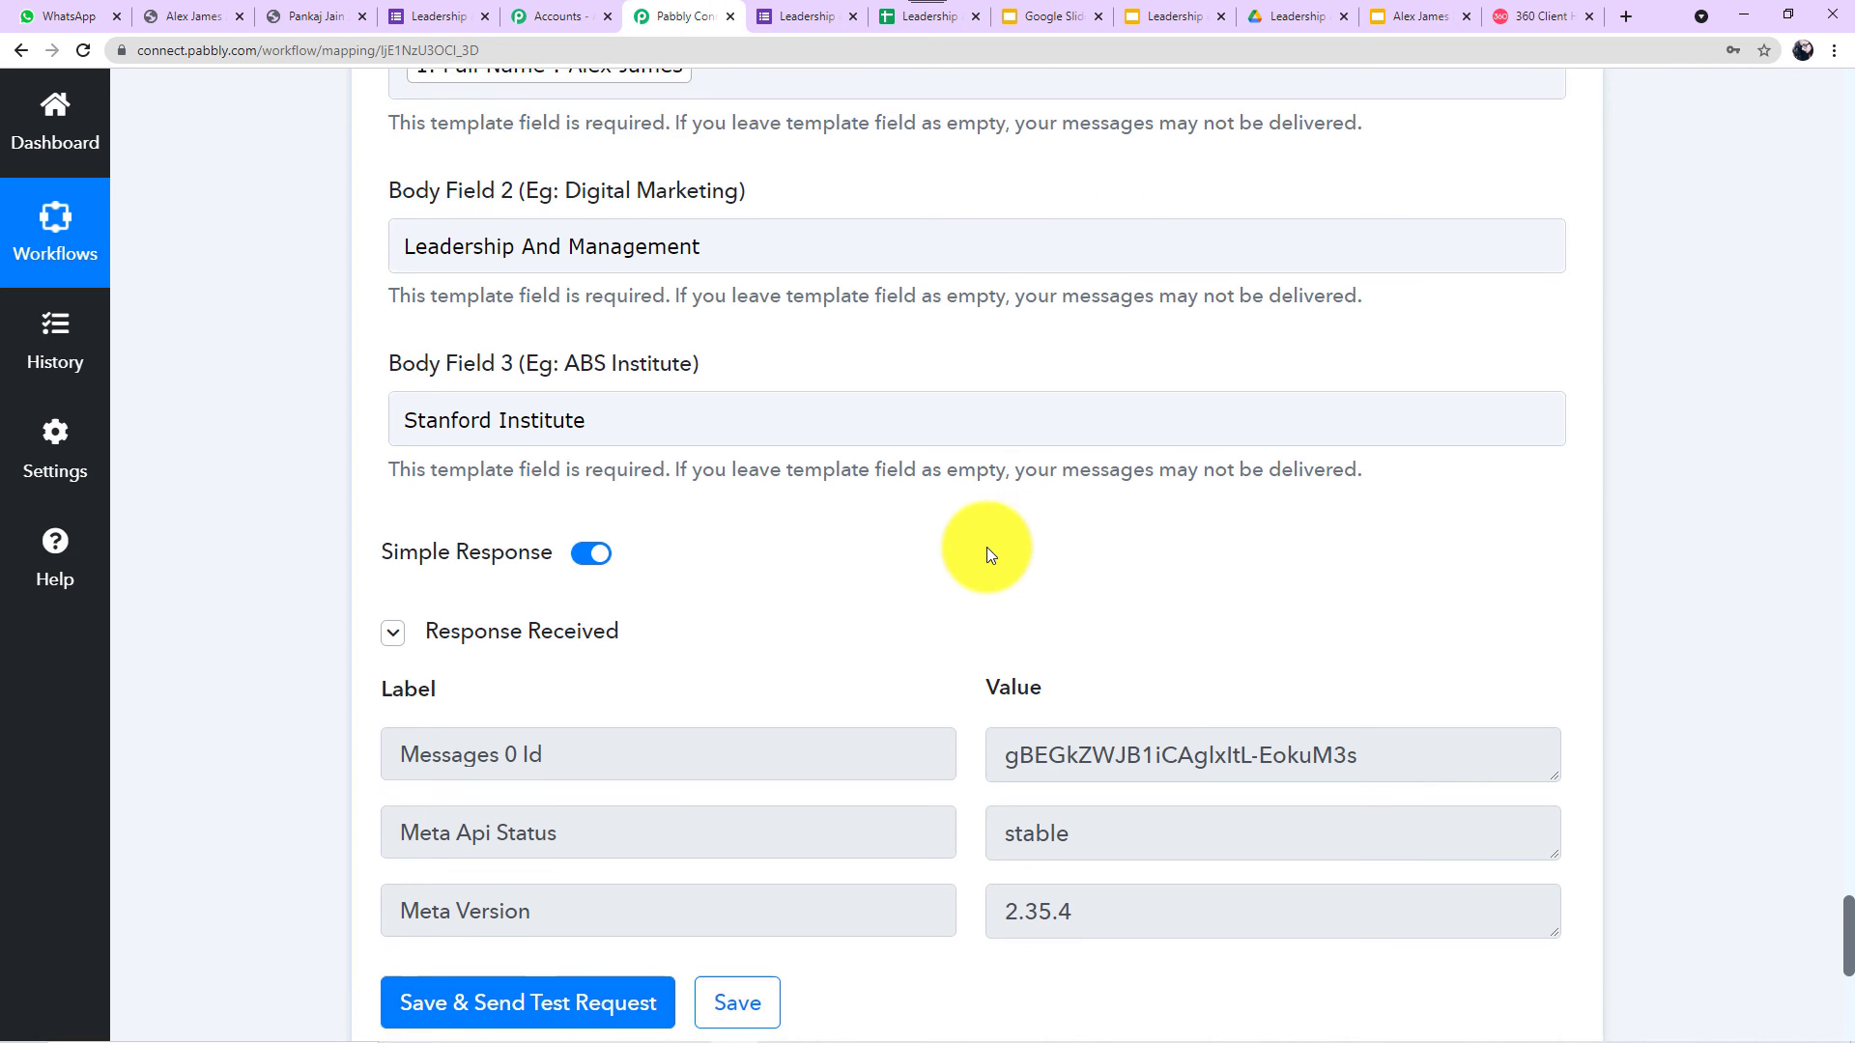
pyautogui.scroll(-6, 987, 547)
pyautogui.click(746, 452)
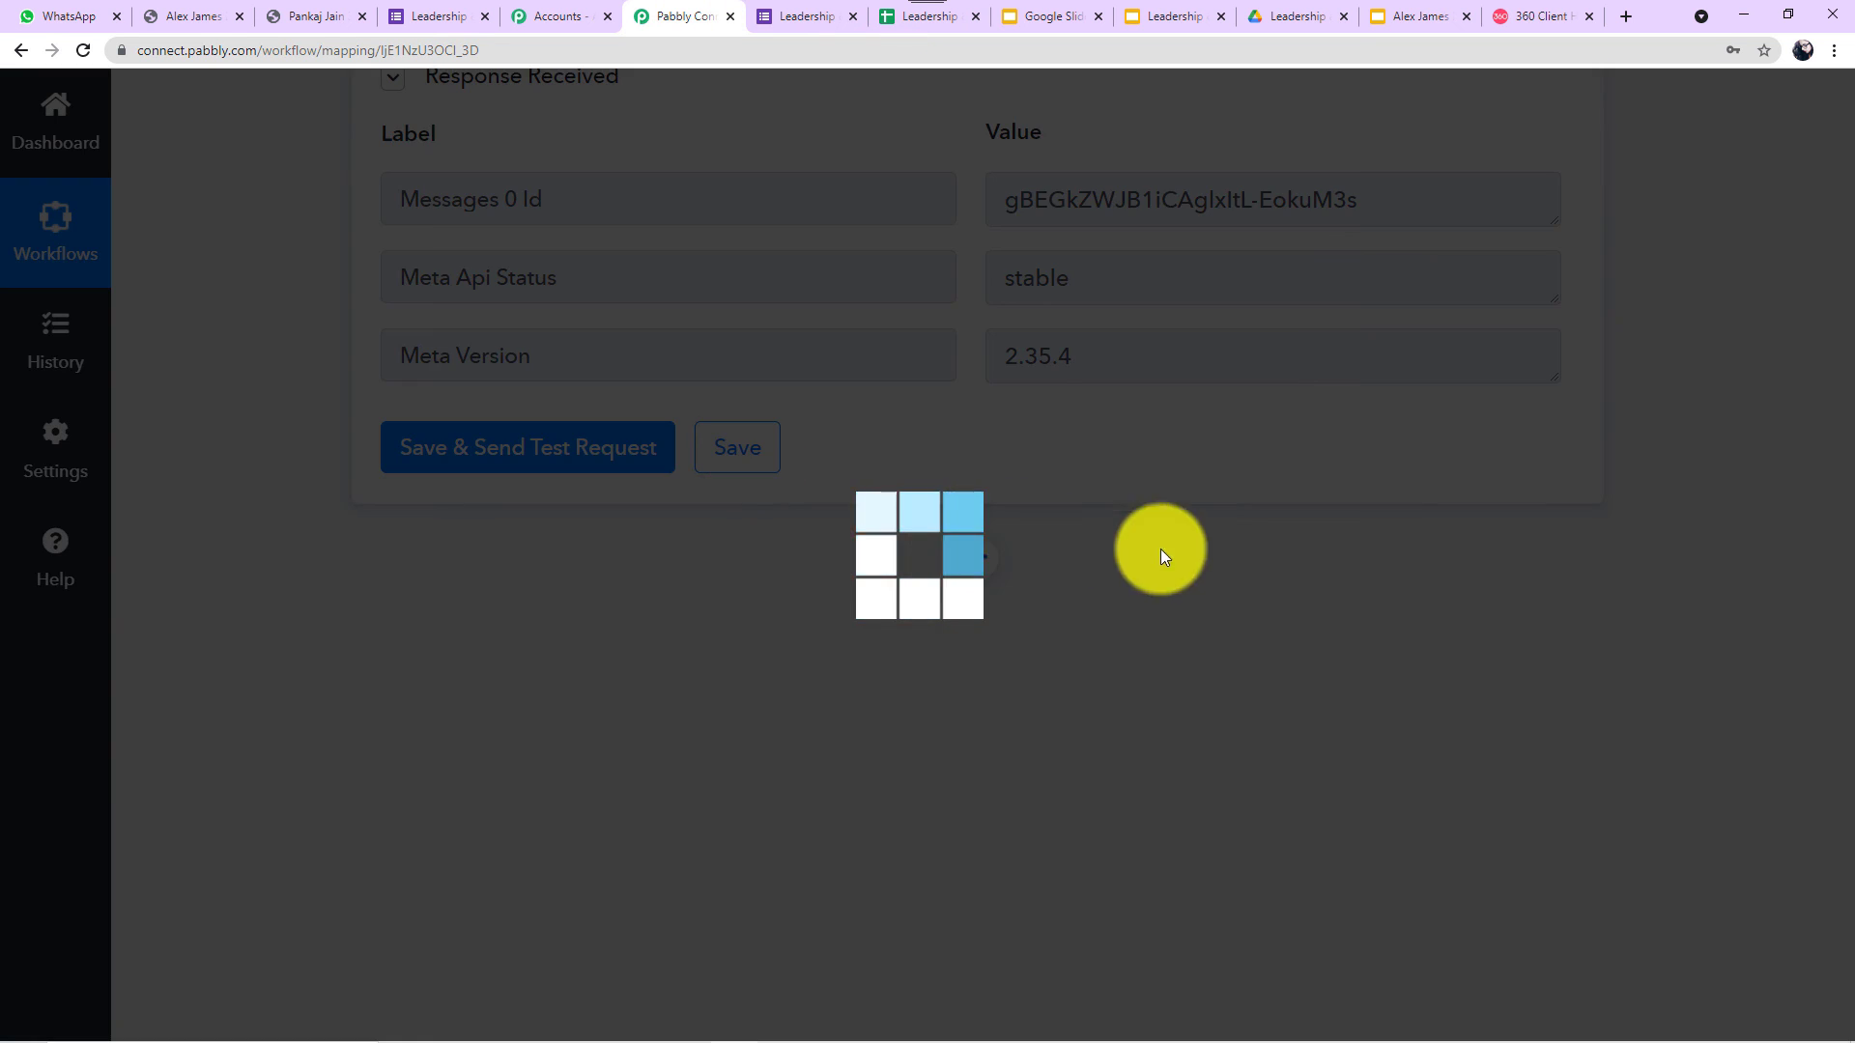